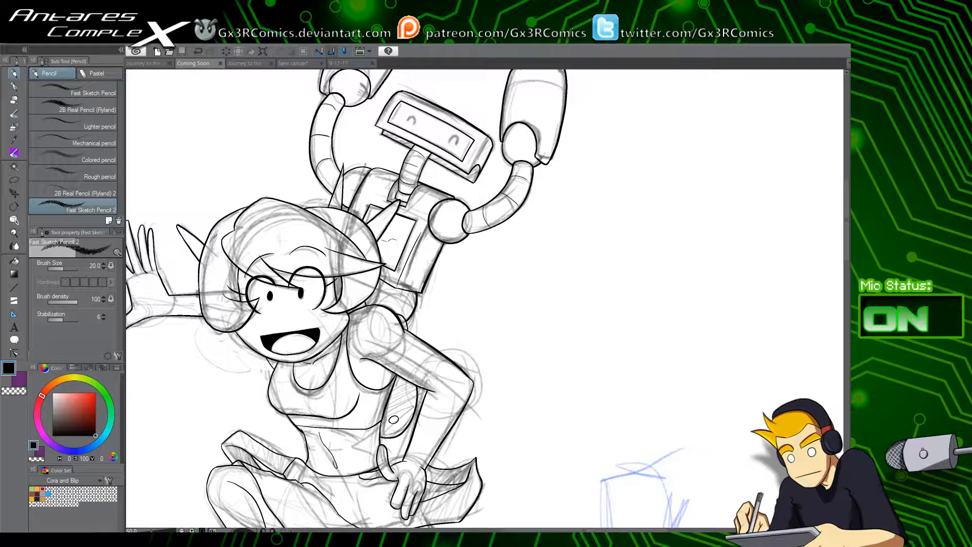
Step: Undo the last pencil stroke and ink the underside of the outstretched thigh down to the knee with Square-GPen 2
{"action": "key", "text": "ctrl+z"}
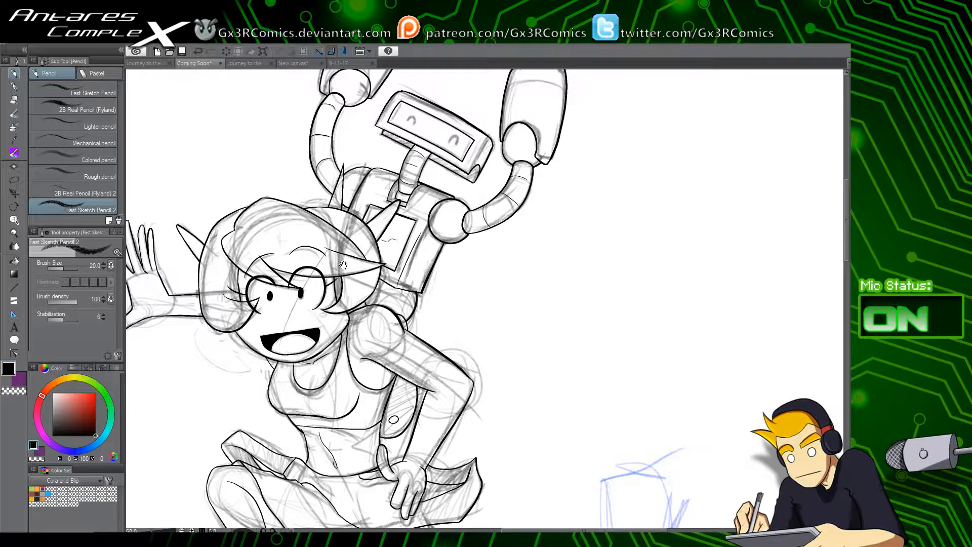
{"action": "scroll", "coordinate": [320, 325], "scroll_direction": "down", "scroll_amount": 4}
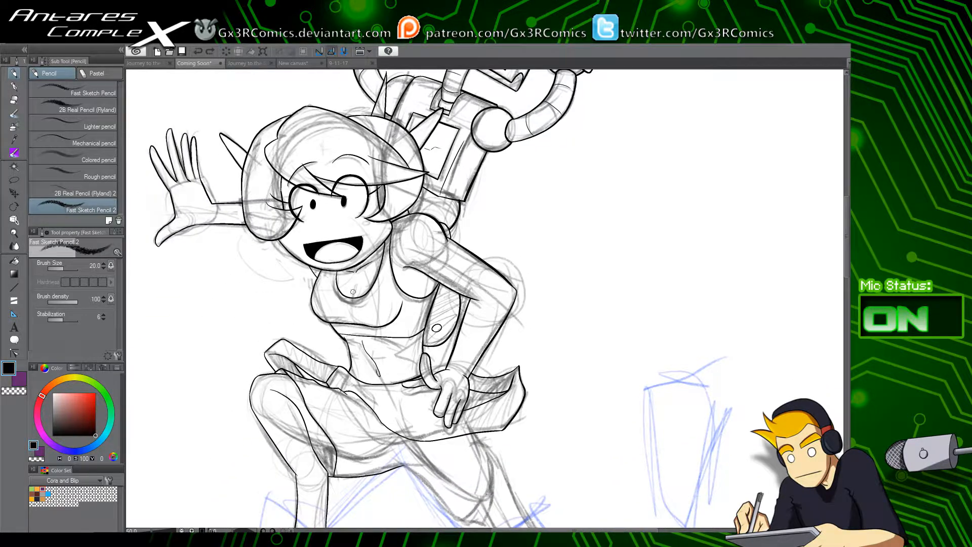
{"action": "scroll", "coordinate": [381, 290], "scroll_direction": "up", "scroll_amount": 4}
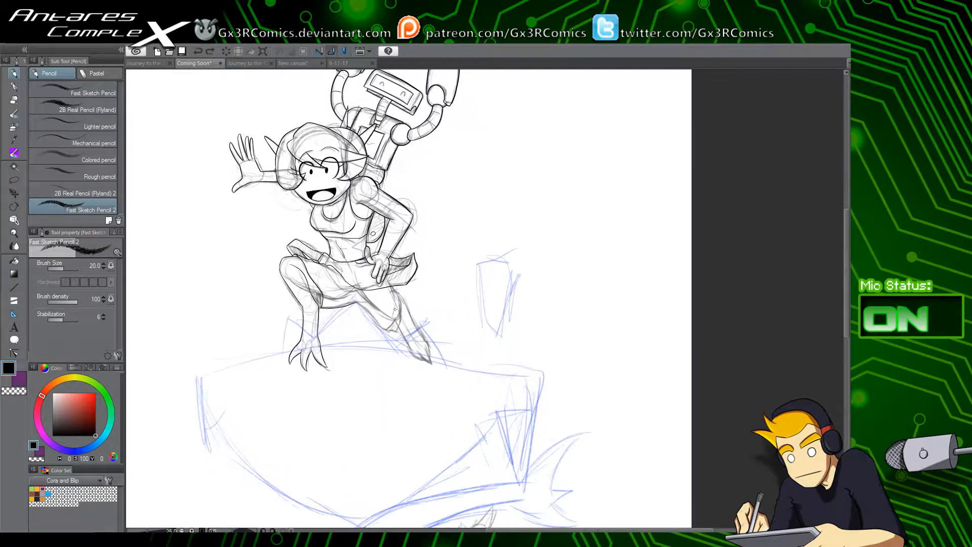
{"action": "key", "text": "p"}
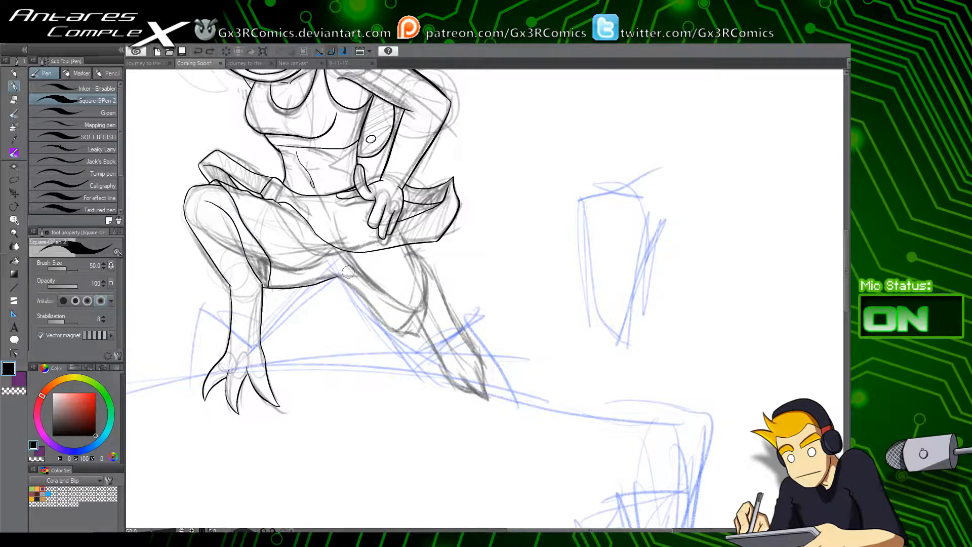
{"action": "scroll", "coordinate": [353, 282], "scroll_direction": "up", "scroll_amount": 1}
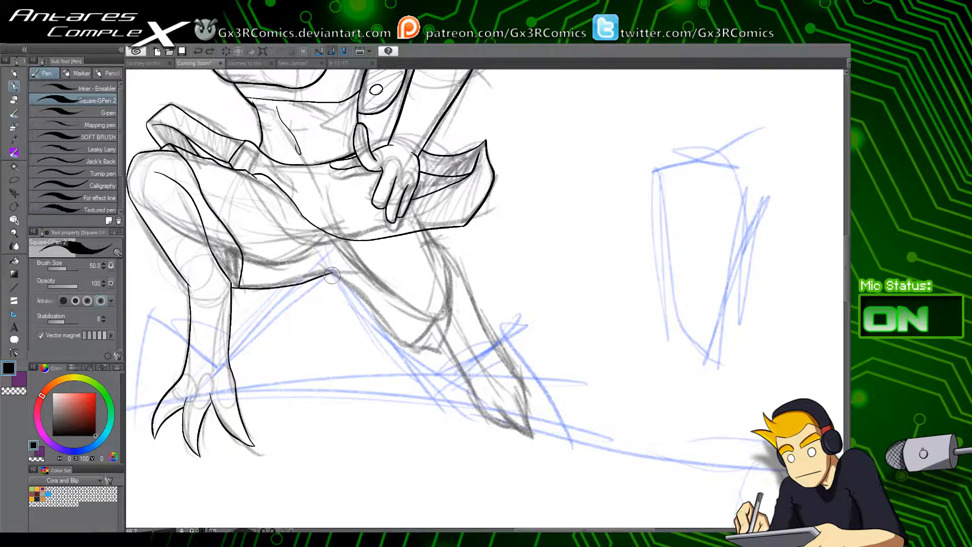
{"action": "scroll", "coordinate": [332, 276], "scroll_direction": "up", "scroll_amount": 1}
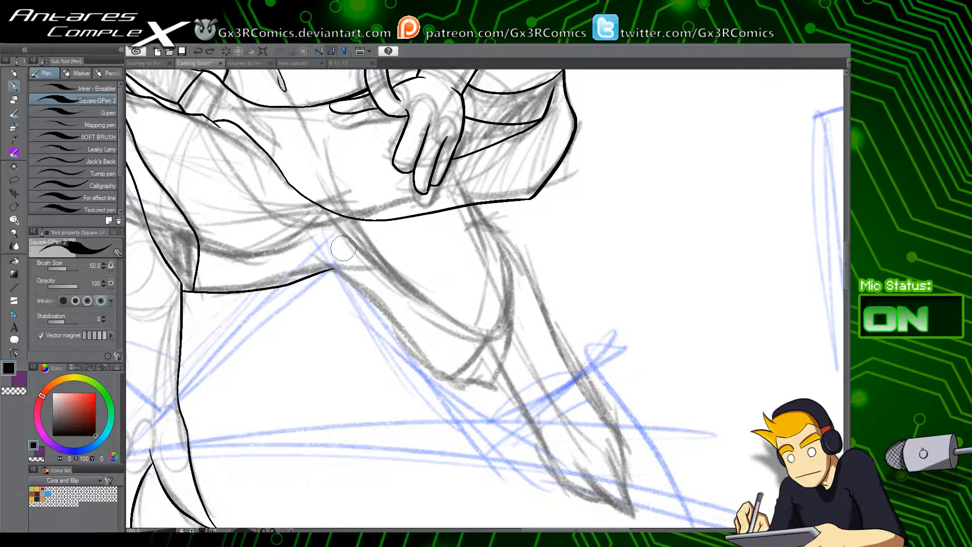
{"action": "mouse_move", "coordinate": [311, 254]}
{"action": "left_mouse_down"}
{"action": "mouse_move", "coordinate": [380, 317]}
{"action": "mouse_move", "coordinate": [442, 403]}
{"action": "mouse_move", "coordinate": [427, 381]}
{"action": "left_mouse_up"}
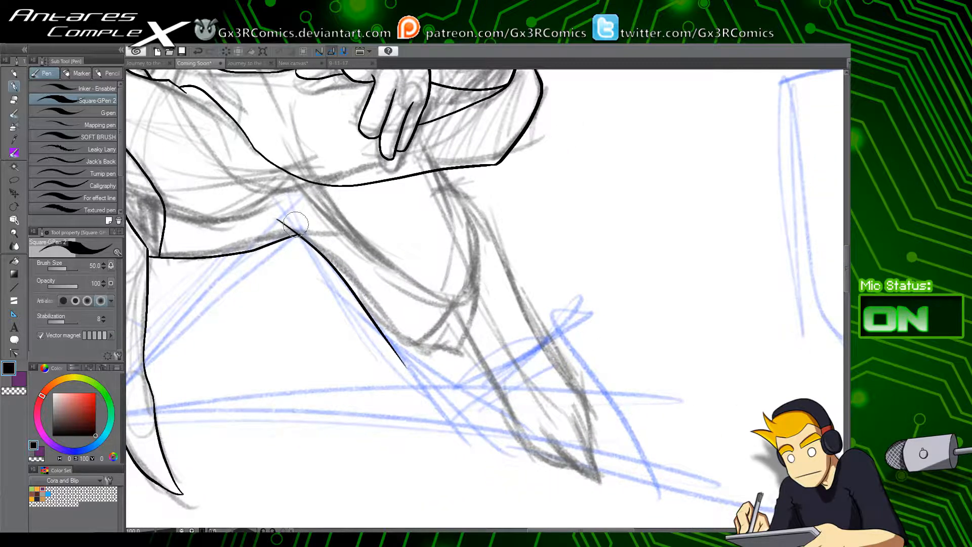
{"action": "key", "text": "ctrl+z"}
{"action": "mouse_move", "coordinate": [276, 215]}
{"action": "left_mouse_down"}
{"action": "mouse_move", "coordinate": [387, 332]}
{"action": "mouse_move", "coordinate": [455, 353]}
{"action": "mouse_move", "coordinate": [477, 326]}
{"action": "mouse_move", "coordinate": [478, 279]}
{"action": "left_mouse_up"}
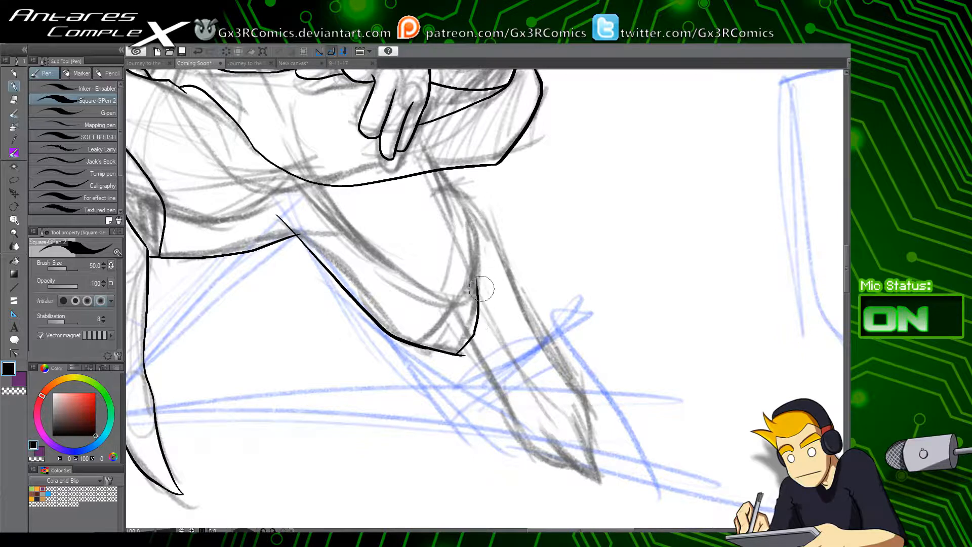
Step: Ink the outstretched leg's outer edge from the knee up to the garment hem, erasing the overshoot at the knee
{"action": "key", "text": "ctrl+z"}
{"action": "mouse_move", "coordinate": [458, 354]}
{"action": "left_mouse_down"}
{"action": "mouse_move", "coordinate": [474, 333]}
{"action": "mouse_move", "coordinate": [485, 211]}
{"action": "mouse_move", "coordinate": [422, 152]}
{"action": "left_mouse_up"}
{"action": "key", "text": "w"}
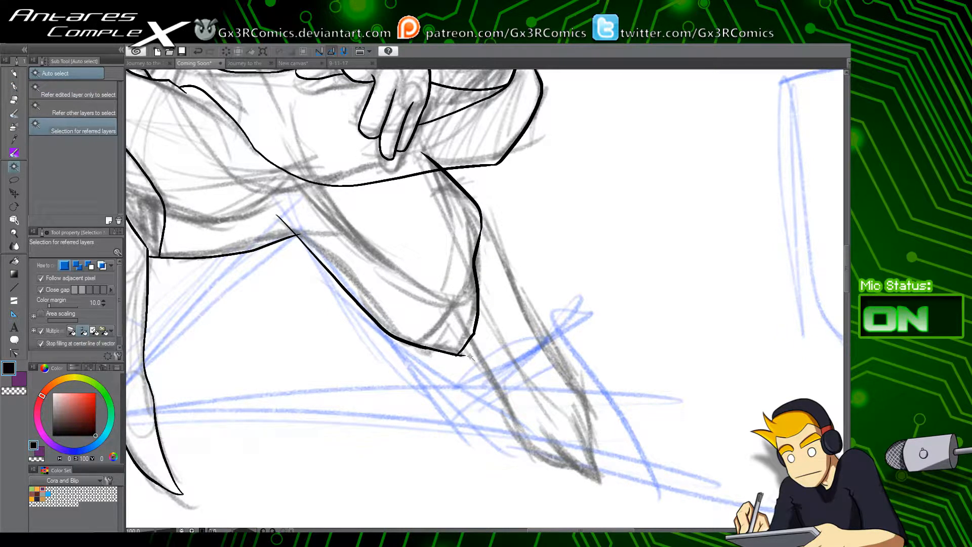
{"action": "key", "text": "e"}
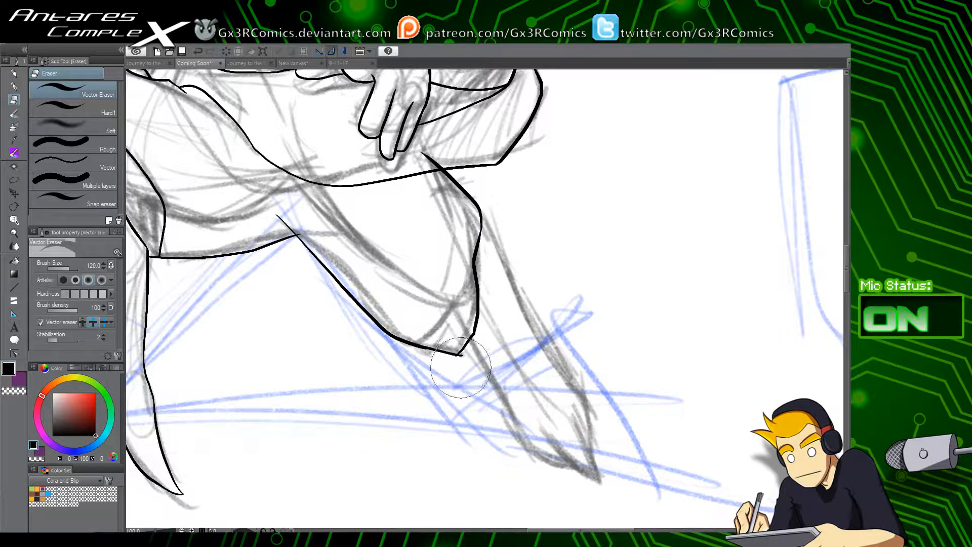
{"action": "left_click", "coordinate": [461, 367]}
Step: Ink a small patch of hatched crease lines on the front of the garment below the waistband
{"action": "key", "text": "p"}
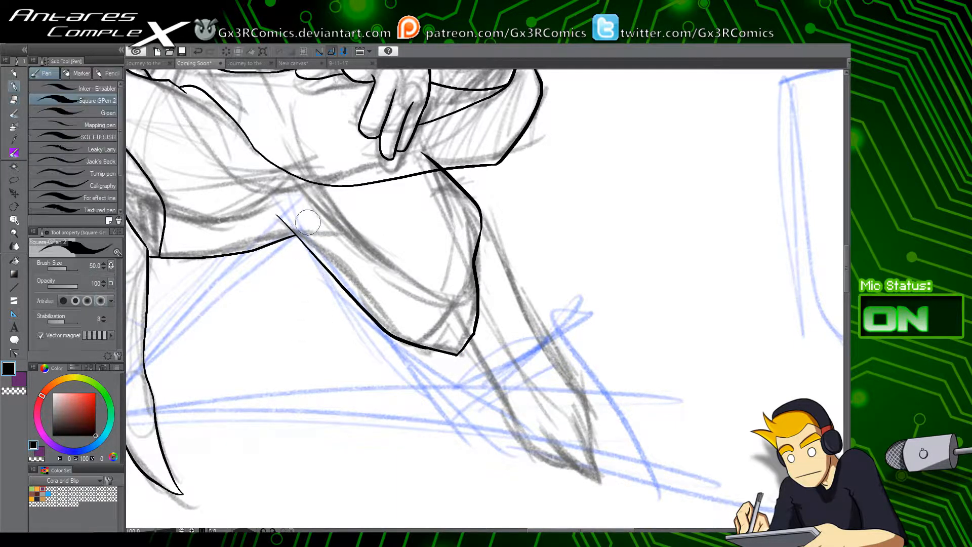
{"action": "left_click_drag", "start_coordinate": [307, 175], "coordinate": [342, 282]}
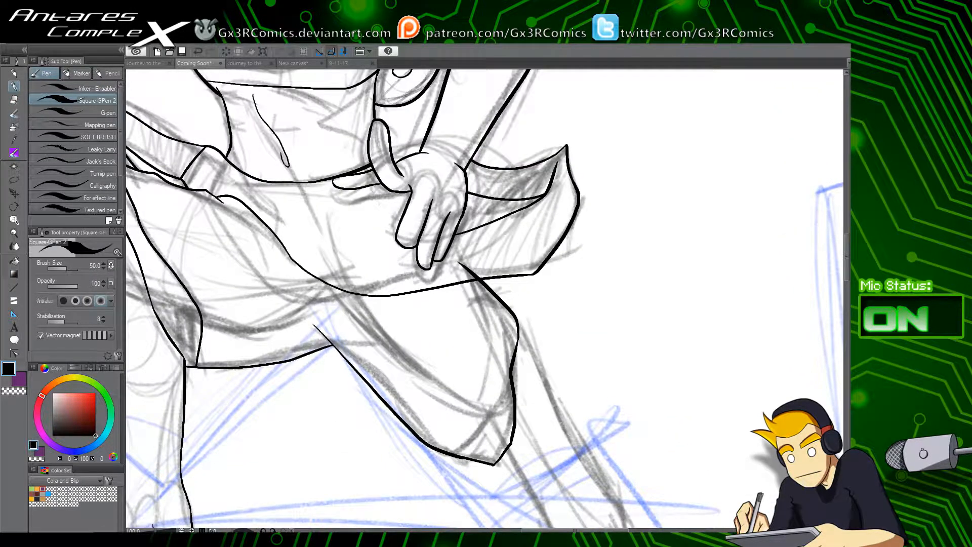
{"action": "left_click_drag", "start_coordinate": [299, 212], "coordinate": [343, 268]}
{"action": "mouse_move", "coordinate": [301, 212]}
{"action": "left_mouse_down"}
{"action": "mouse_move", "coordinate": [350, 253]}
{"action": "mouse_move", "coordinate": [336, 251]}
{"action": "mouse_move", "coordinate": [355, 264]}
{"action": "mouse_move", "coordinate": [391, 329]}
{"action": "left_mouse_up"}
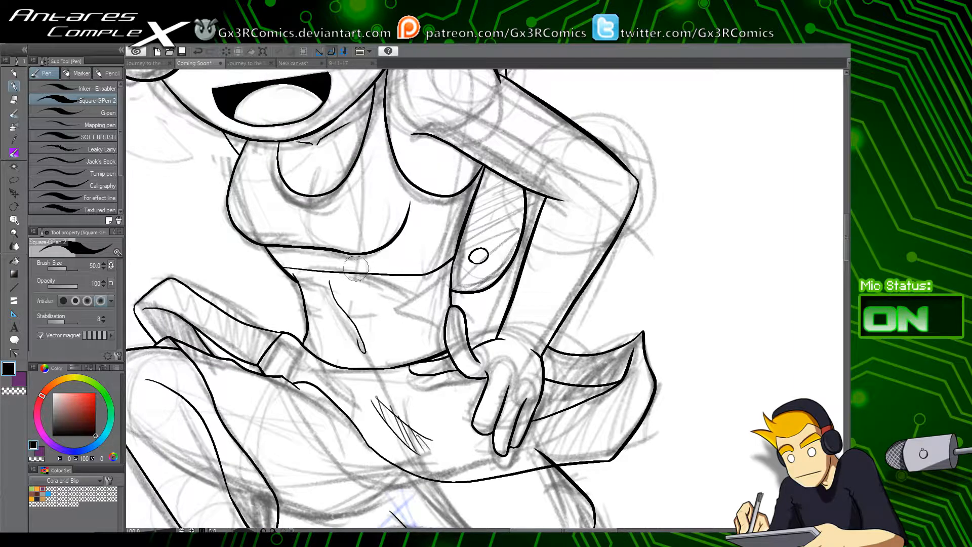
Step: Ink a shallow curve beneath the chest and a short line inside the top's neckline, trimming its overshoot
{"action": "key", "text": "ctrl+z"}
{"action": "left_click_drag", "start_coordinate": [306, 271], "coordinate": [371, 272]}
{"action": "mouse_move", "coordinate": [332, 188]}
{"action": "left_mouse_down"}
{"action": "mouse_move", "coordinate": [347, 305]}
{"action": "mouse_move", "coordinate": [324, 310]}
{"action": "left_mouse_up"}
{"action": "key", "text": "e"}
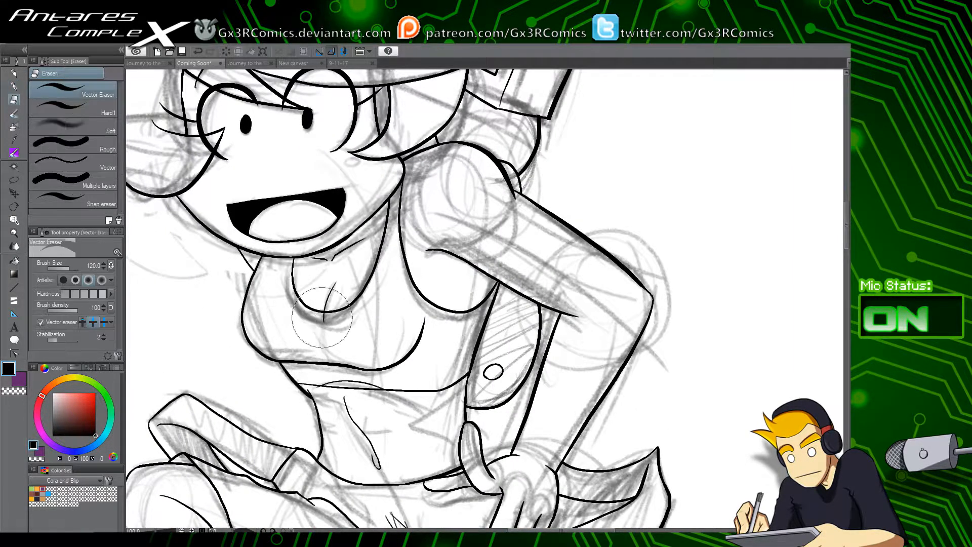
Step: Ink the knuckle side and curled fingers of the robot's unfinished raised hand, from the wrist upward, redoing unsatisfactory strokes
{"action": "left_click_drag", "start_coordinate": [414, 310], "coordinate": [369, 355]}
{"action": "left_click_drag", "start_coordinate": [497, 407], "coordinate": [440, 461]}
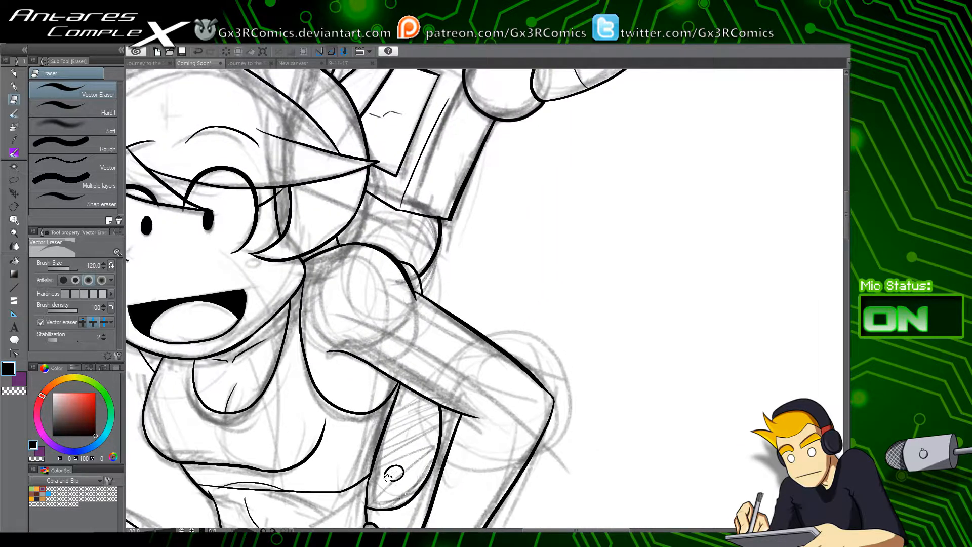
{"action": "left_click_drag", "start_coordinate": [400, 342], "coordinate": [409, 389]}
{"action": "left_click_drag", "start_coordinate": [454, 298], "coordinate": [394, 434]}
{"action": "left_click_drag", "start_coordinate": [449, 221], "coordinate": [406, 366]}
{"action": "key", "text": "p"}
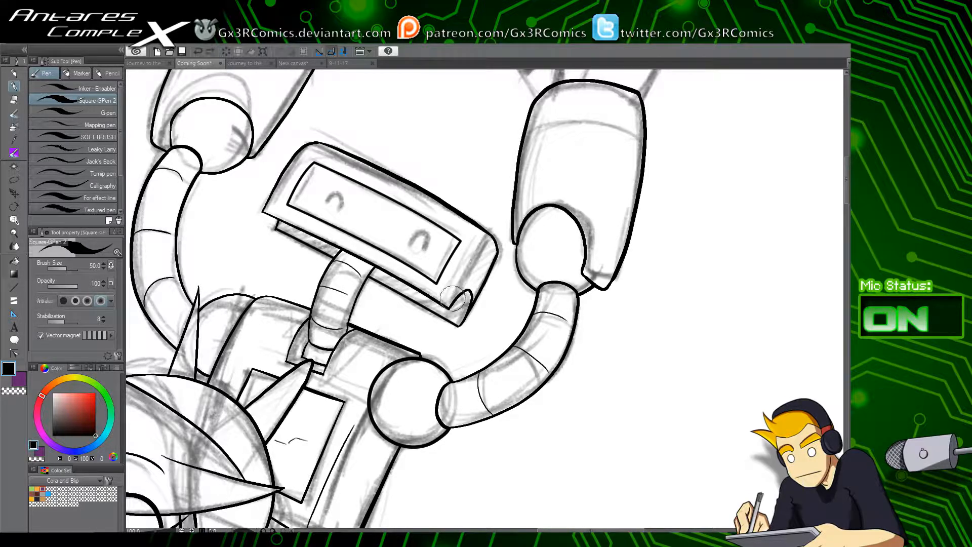
{"action": "left_click_drag", "start_coordinate": [529, 225], "coordinate": [401, 363]}
{"action": "left_click_drag", "start_coordinate": [401, 232], "coordinate": [401, 338]}
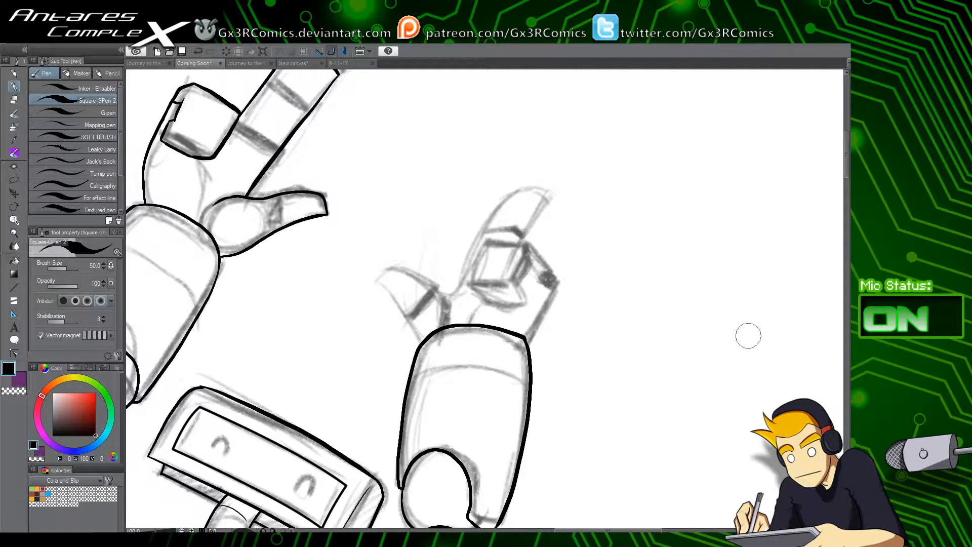
{"action": "mouse_move", "coordinate": [521, 355]}
{"action": "left_mouse_down"}
{"action": "mouse_move", "coordinate": [556, 289]}
{"action": "mouse_move", "coordinate": [513, 242]}
{"action": "mouse_move", "coordinate": [481, 245]}
{"action": "left_mouse_up"}
{"action": "key", "text": "ctrl+z"}
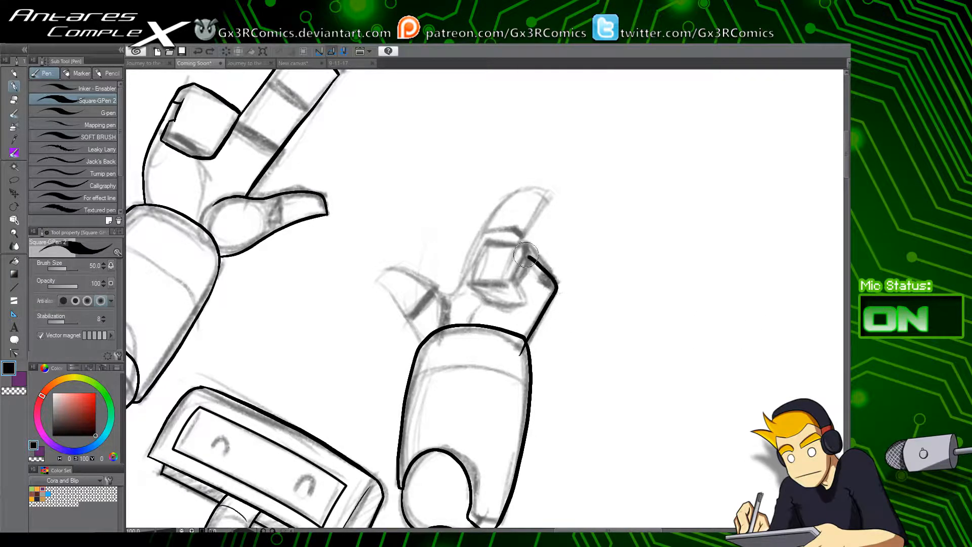
{"action": "mouse_move", "coordinate": [522, 353]}
{"action": "left_mouse_down"}
{"action": "mouse_move", "coordinate": [558, 276]}
{"action": "mouse_move", "coordinate": [525, 243]}
{"action": "mouse_move", "coordinate": [534, 248]}
{"action": "mouse_move", "coordinate": [490, 248]}
{"action": "mouse_move", "coordinate": [477, 283]}
{"action": "mouse_move", "coordinate": [506, 305]}
{"action": "mouse_move", "coordinate": [528, 303]}
{"action": "mouse_move", "coordinate": [531, 289]}
{"action": "mouse_move", "coordinate": [509, 276]}
{"action": "mouse_move", "coordinate": [528, 295]}
{"action": "mouse_move", "coordinate": [529, 259]}
{"action": "left_mouse_up"}
{"action": "key", "text": "ctrl+z"}
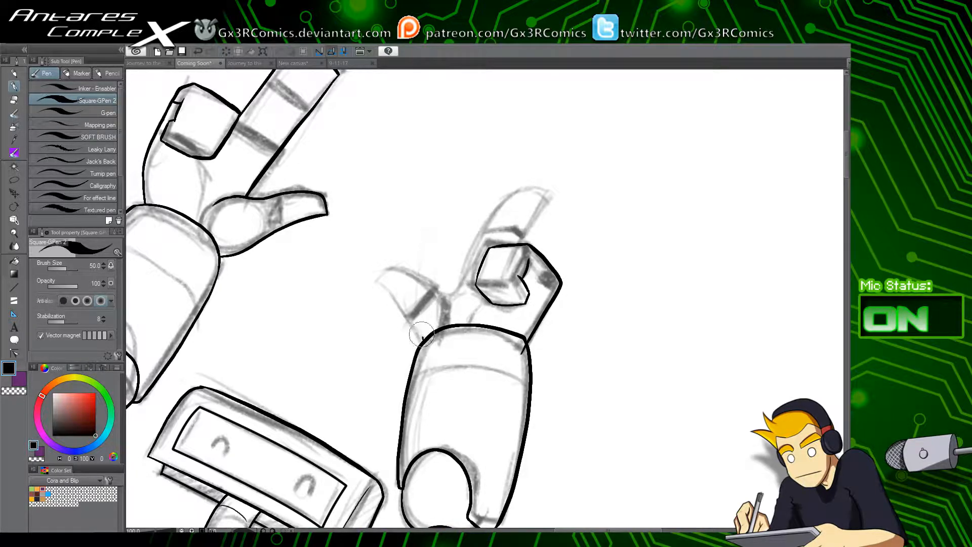
Step: Ink the robot hand's thumb outline and try the outer curve of the raised index finger
{"action": "mouse_move", "coordinate": [423, 338]}
{"action": "left_mouse_down"}
{"action": "mouse_move", "coordinate": [380, 283]}
{"action": "mouse_move", "coordinate": [391, 269]}
{"action": "mouse_move", "coordinate": [452, 297]}
{"action": "mouse_move", "coordinate": [502, 211]}
{"action": "mouse_move", "coordinate": [547, 188]}
{"action": "mouse_move", "coordinate": [530, 193]}
{"action": "mouse_move", "coordinate": [552, 196]}
{"action": "mouse_move", "coordinate": [527, 193]}
{"action": "mouse_move", "coordinate": [557, 193]}
{"action": "mouse_move", "coordinate": [542, 229]}
{"action": "left_mouse_up"}
{"action": "key", "text": "ctrl+z"}
{"action": "key", "text": "ctrl+z"}
{"action": "key", "text": "ctrl+z"}
{"action": "left_click_drag", "start_coordinate": [557, 194], "coordinate": [532, 244]}
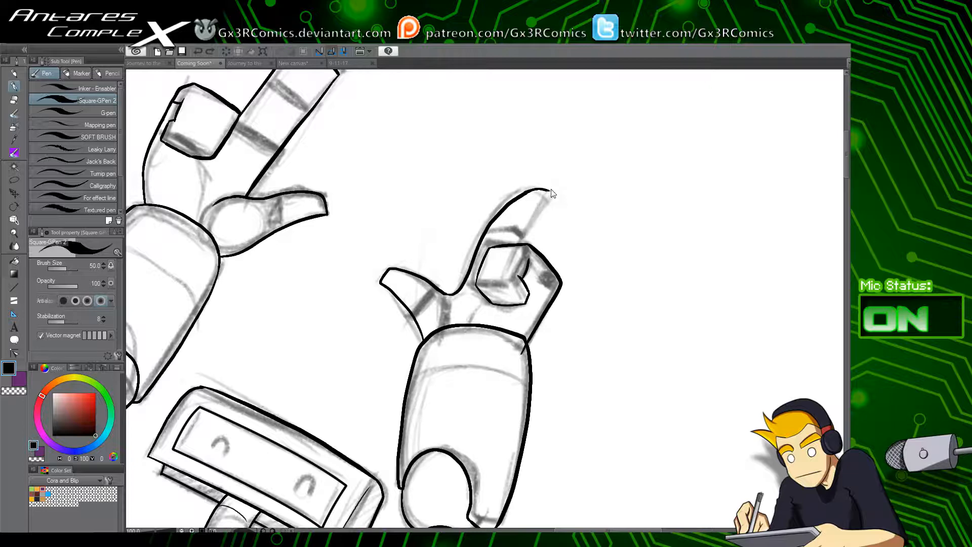
{"action": "key", "text": "ctrl+z"}
{"action": "key", "text": "ctrl+z"}
Step: Ink the outline of the robot's raised index finger and erase the overshooting line at the wrist
{"action": "scroll", "coordinate": [544, 206], "scroll_direction": "up", "scroll_amount": 1}
{"action": "left_click_drag", "start_coordinate": [548, 208], "coordinate": [506, 254]}
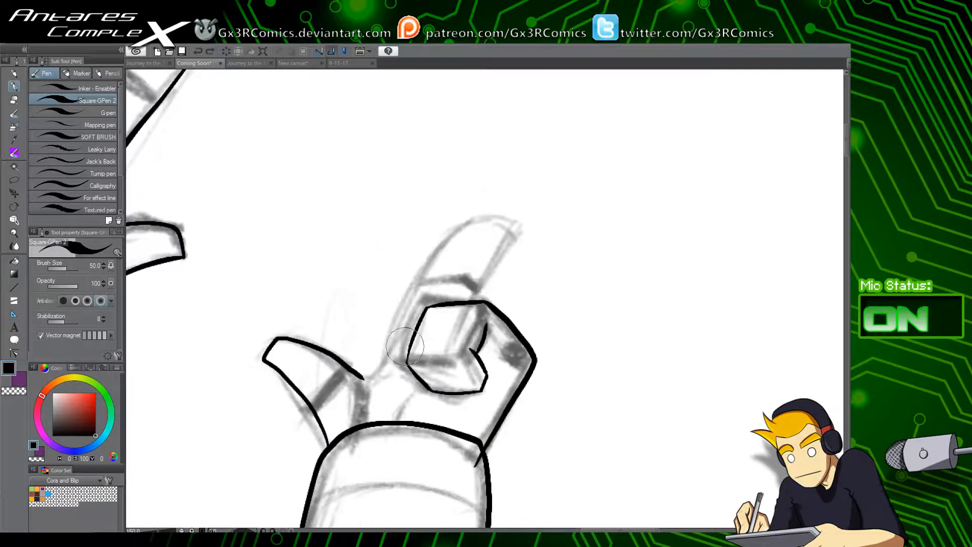
{"action": "mouse_move", "coordinate": [362, 379]}
{"action": "left_mouse_down"}
{"action": "mouse_move", "coordinate": [445, 247]}
{"action": "mouse_move", "coordinate": [458, 233]}
{"action": "mouse_move", "coordinate": [496, 225]}
{"action": "mouse_move", "coordinate": [514, 237]}
{"action": "mouse_move", "coordinate": [505, 230]}
{"action": "mouse_move", "coordinate": [478, 297]}
{"action": "left_mouse_up"}
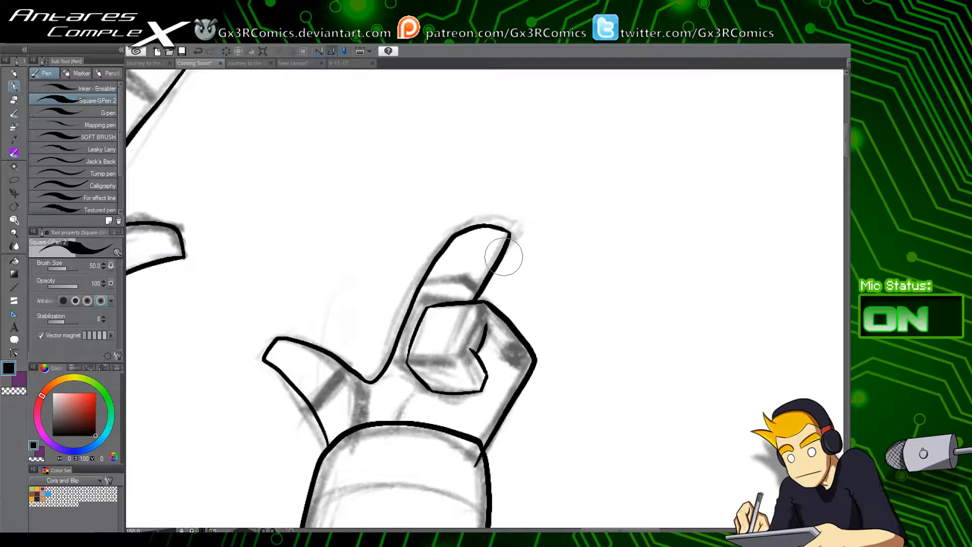
{"action": "left_click_drag", "start_coordinate": [596, 373], "coordinate": [601, 303]}
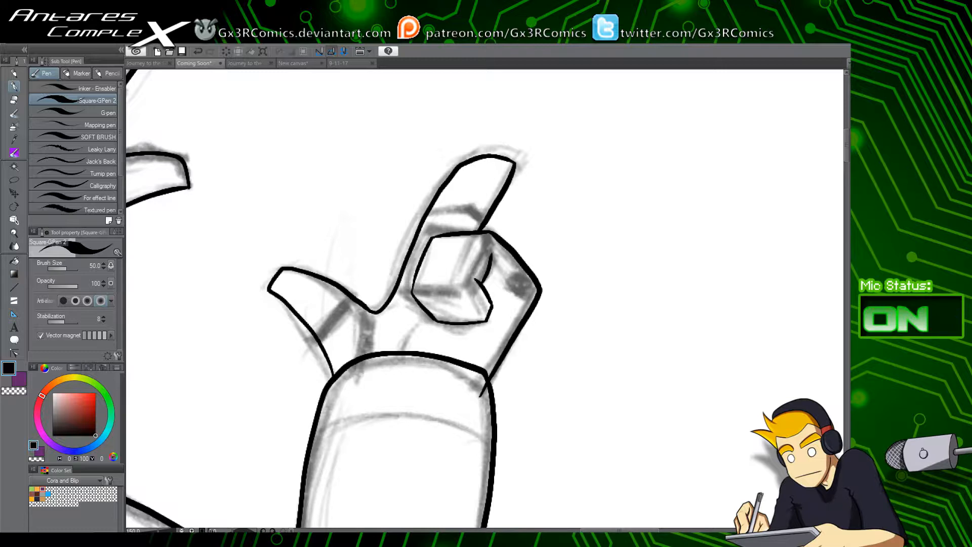
{"action": "left_click_drag", "start_coordinate": [508, 279], "coordinate": [500, 307]}
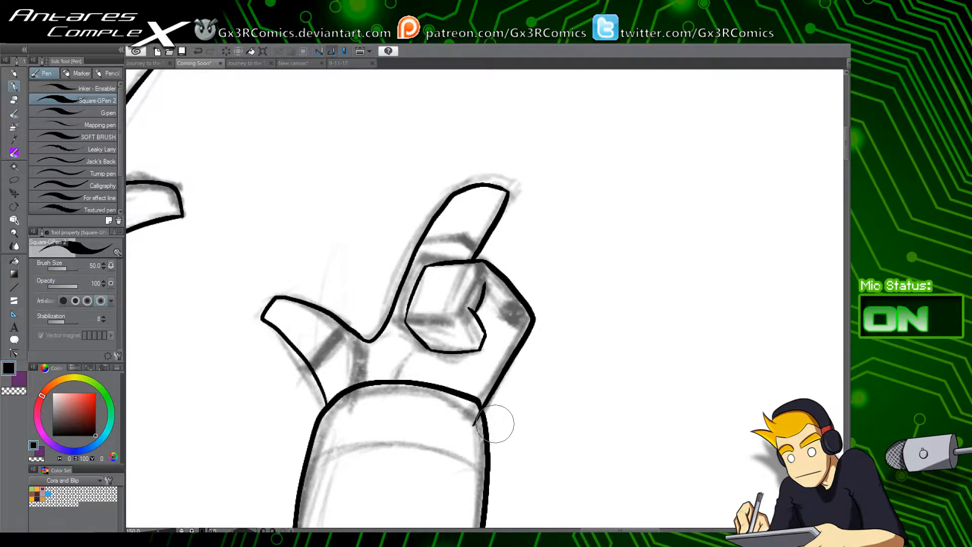
{"action": "key", "text": "e"}
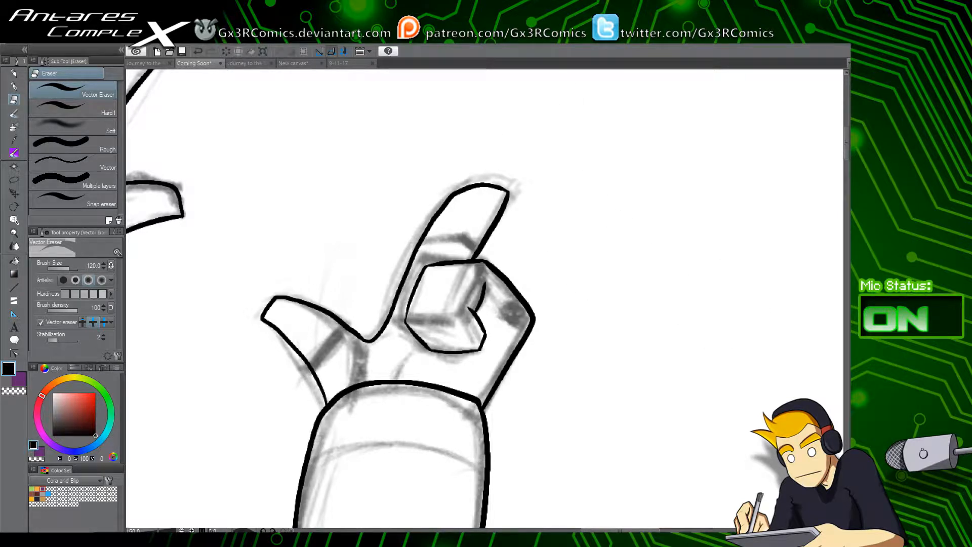
Step: Ink thick black joint bands across the index finger and around the curled finger inside the selected hand area
{"action": "key", "text": "p"}
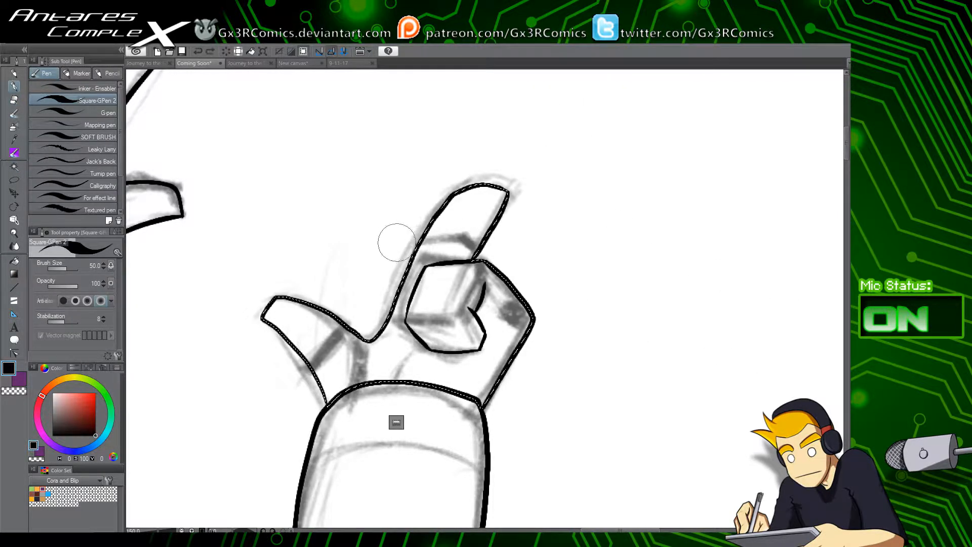
{"action": "mouse_move", "coordinate": [423, 239]}
{"action": "left_mouse_down"}
{"action": "mouse_move", "coordinate": [457, 236]}
{"action": "mouse_move", "coordinate": [480, 252]}
{"action": "left_mouse_up"}
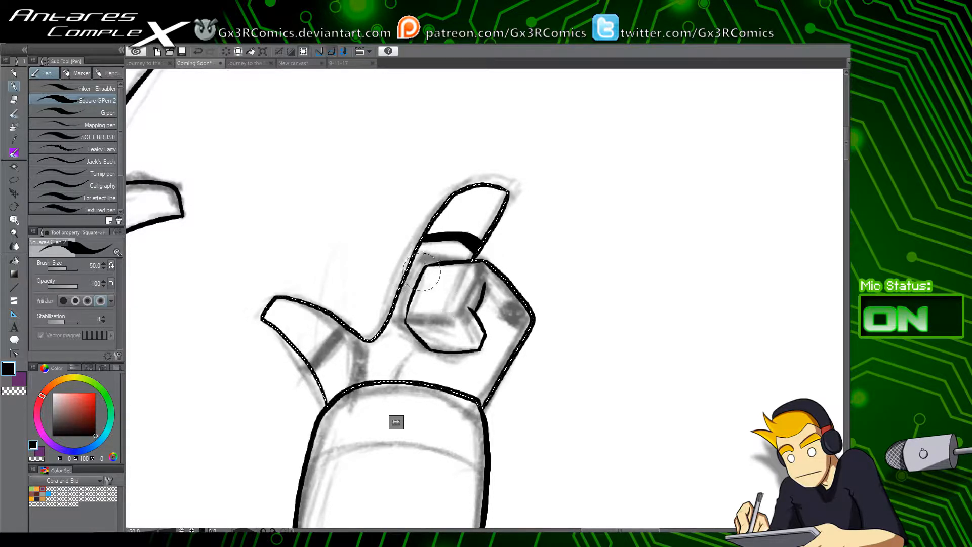
{"action": "mouse_move", "coordinate": [425, 267]}
{"action": "left_mouse_down"}
{"action": "mouse_move", "coordinate": [482, 265]}
{"action": "mouse_move", "coordinate": [485, 299]}
{"action": "left_mouse_up"}
{"action": "mouse_move", "coordinate": [406, 320]}
{"action": "left_mouse_down"}
{"action": "mouse_move", "coordinate": [477, 313]}
{"action": "mouse_move", "coordinate": [421, 319]}
{"action": "left_mouse_up"}
{"action": "key", "text": "ctrl+z"}
{"action": "key", "text": "ctrl+z"}
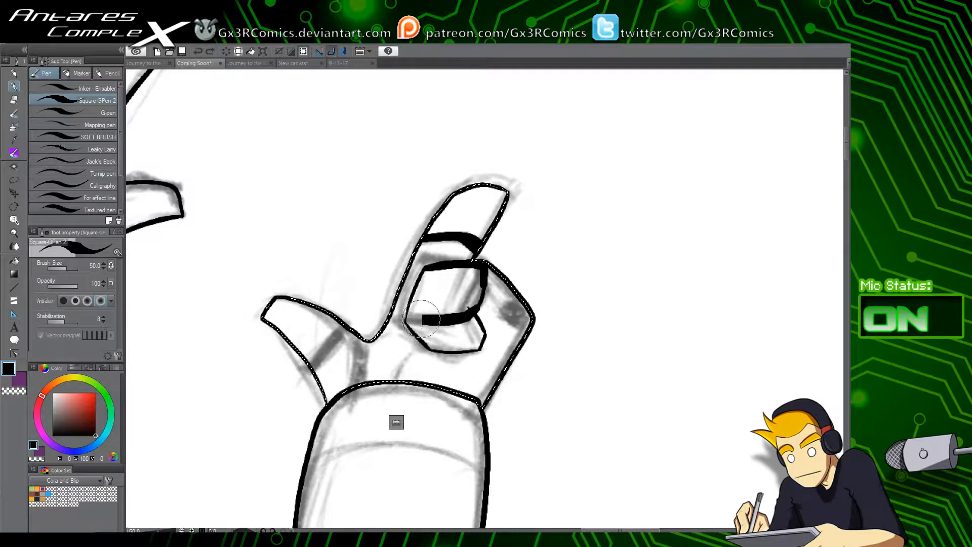
{"action": "key", "text": "e"}
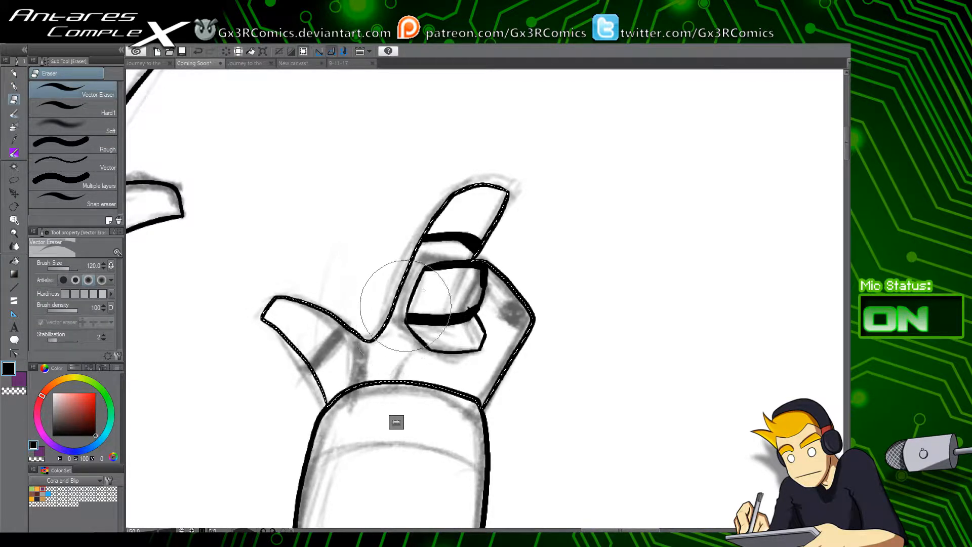
Step: Ink the black joints on the knuckle, the thumb and its base, plus a short band at the index finger's base
{"action": "key", "text": "p"}
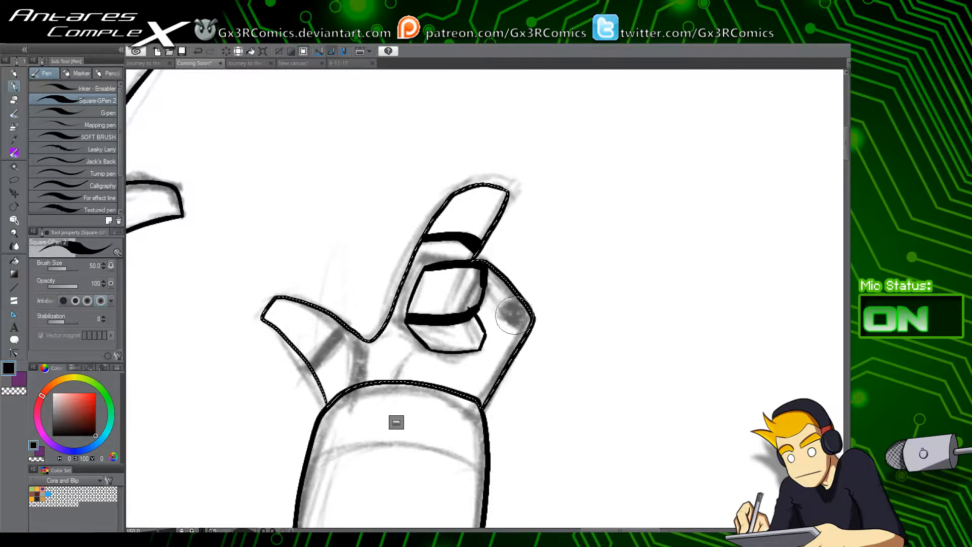
{"action": "mouse_move", "coordinate": [526, 304]}
{"action": "left_mouse_down"}
{"action": "mouse_move", "coordinate": [506, 315]}
{"action": "mouse_move", "coordinate": [526, 333]}
{"action": "mouse_move", "coordinate": [526, 312]}
{"action": "mouse_move", "coordinate": [527, 321]}
{"action": "mouse_move", "coordinate": [490, 332]}
{"action": "left_mouse_up"}
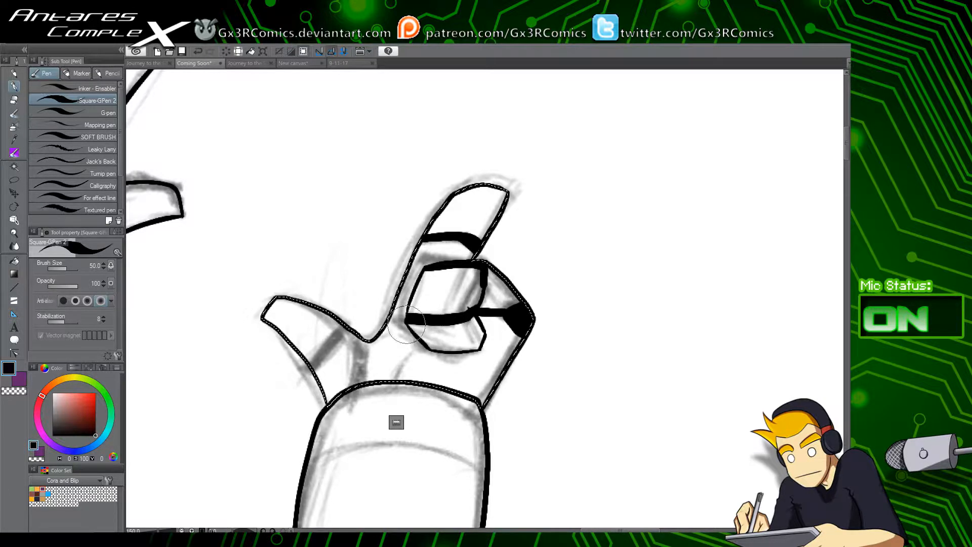
{"action": "left_click_drag", "start_coordinate": [317, 364], "coordinate": [369, 343]}
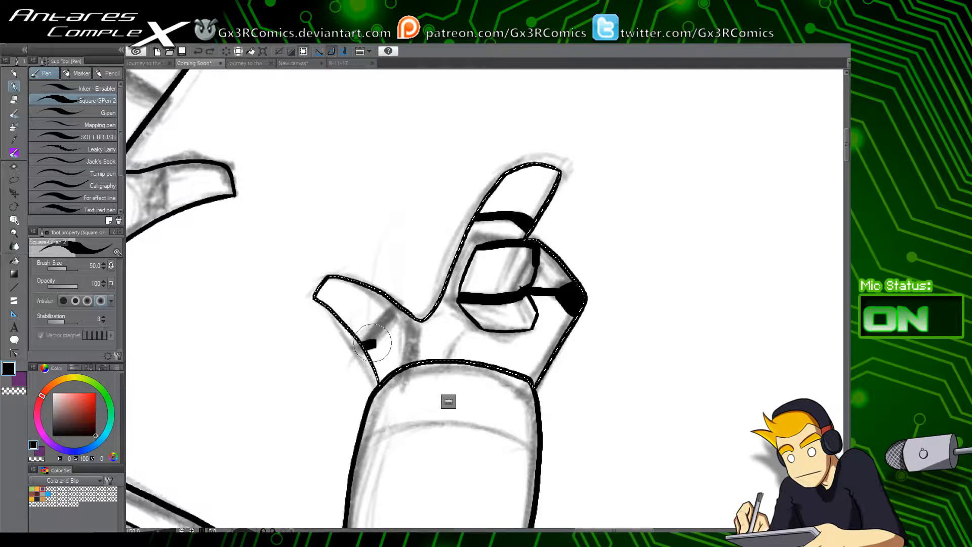
{"action": "left_click_drag", "start_coordinate": [418, 361], "coordinate": [421, 321]}
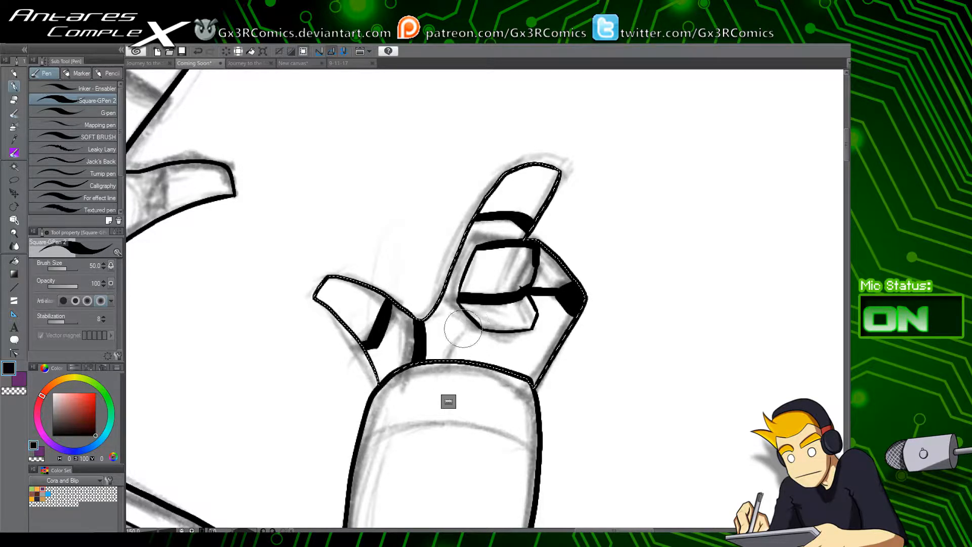
{"action": "left_click_drag", "start_coordinate": [448, 276], "coordinate": [480, 276]}
{"action": "key", "text": "e"}
{"action": "left_click", "coordinate": [480, 275]}
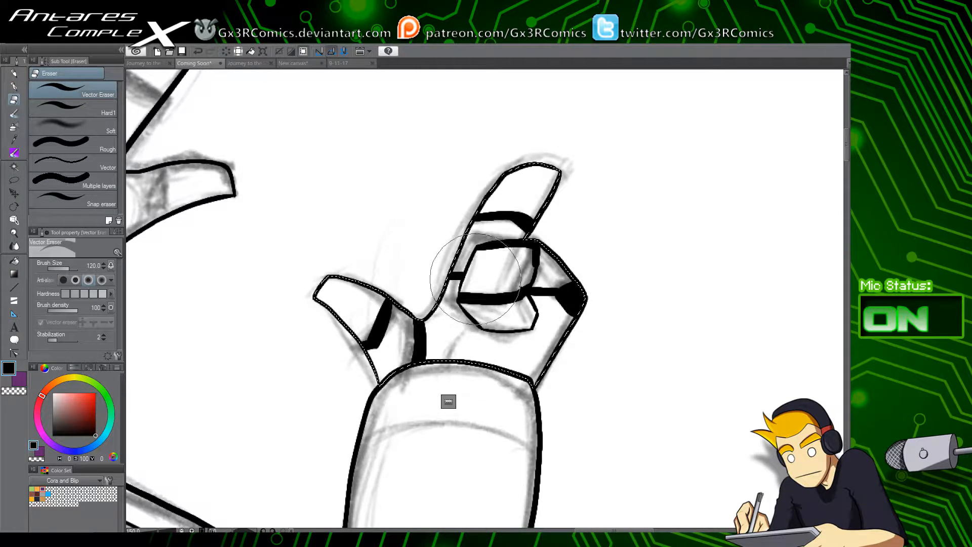
Step: Select the inside of the robot's other hand and ink a thick black joint band across its thumb
{"action": "left_click_drag", "start_coordinate": [299, 367], "coordinate": [443, 420]}
{"action": "left_click_drag", "start_coordinate": [245, 321], "coordinate": [330, 374]}
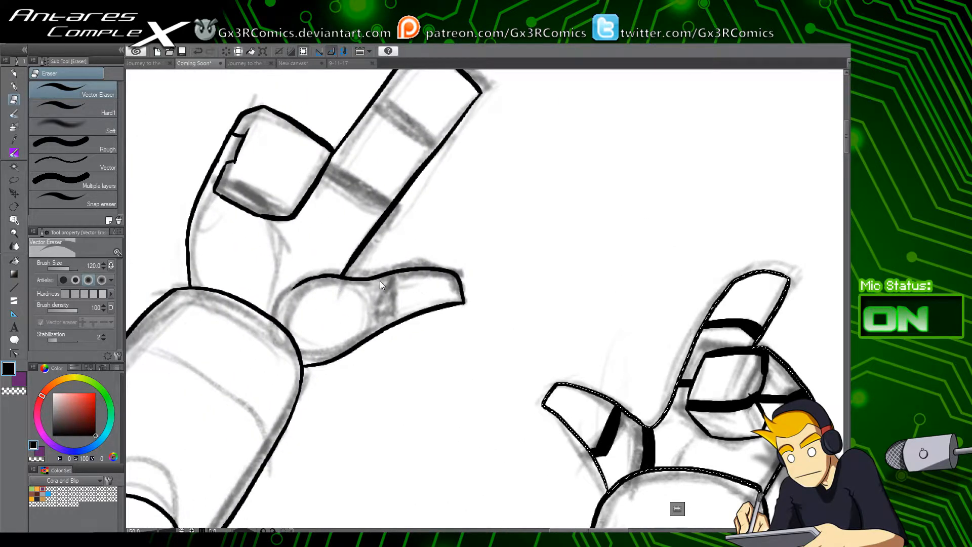
{"action": "key", "text": "w"}
{"action": "left_click", "coordinate": [388, 292]}
{"action": "key", "text": "p"}
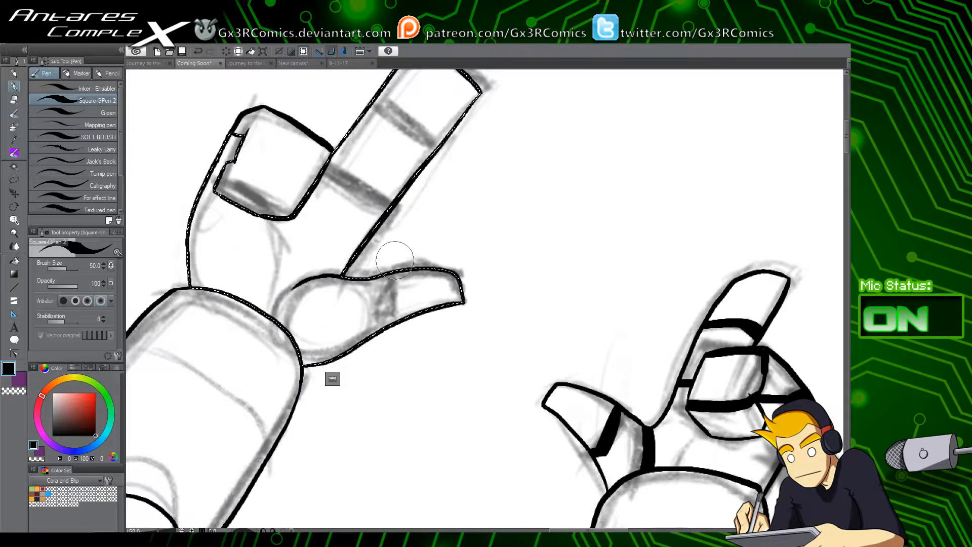
{"action": "left_click_drag", "start_coordinate": [383, 277], "coordinate": [386, 325]}
{"action": "key", "text": "ctrl+z"}
{"action": "left_click_drag", "start_coordinate": [391, 272], "coordinate": [385, 327]}
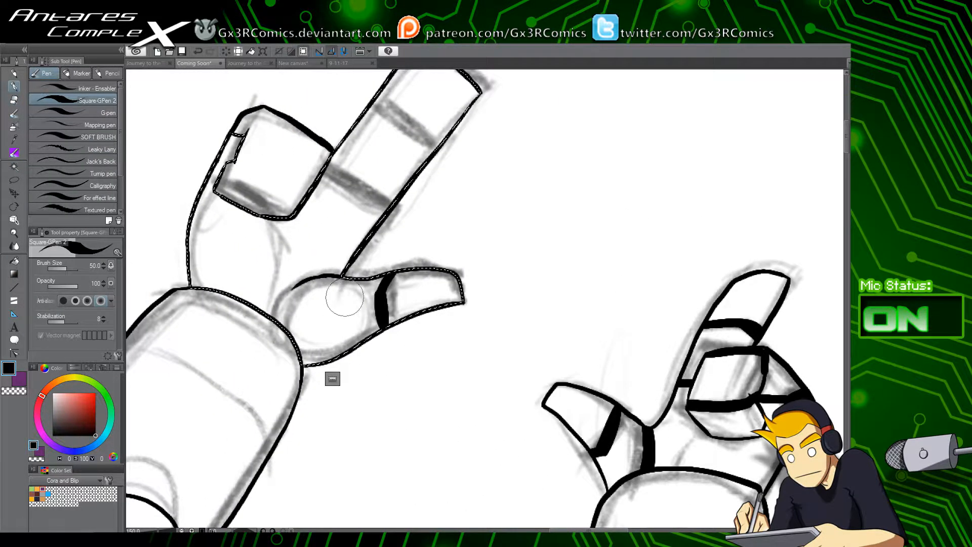
Step: Ink two thick black joint bands across the extended index finger of the same robot hand
{"action": "left_click_drag", "start_coordinate": [304, 280], "coordinate": [268, 391]}
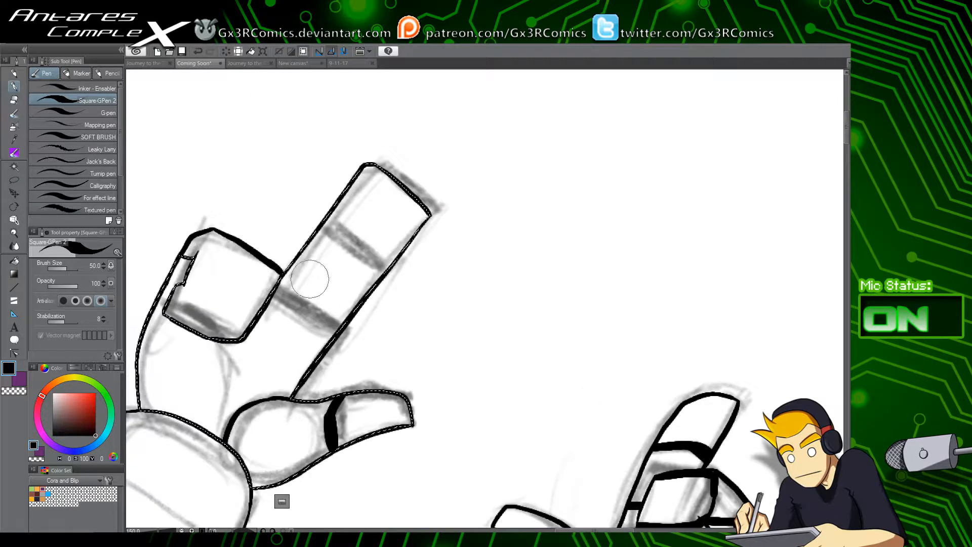
{"action": "left_click_drag", "start_coordinate": [278, 281], "coordinate": [335, 324]}
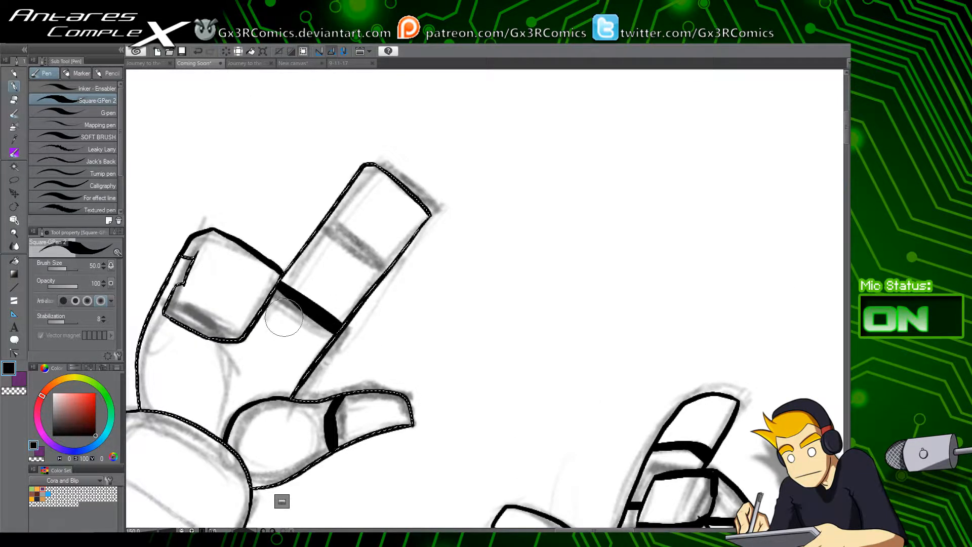
{"action": "key", "text": "ctrl+z"}
{"action": "left_click_drag", "start_coordinate": [279, 279], "coordinate": [349, 337]}
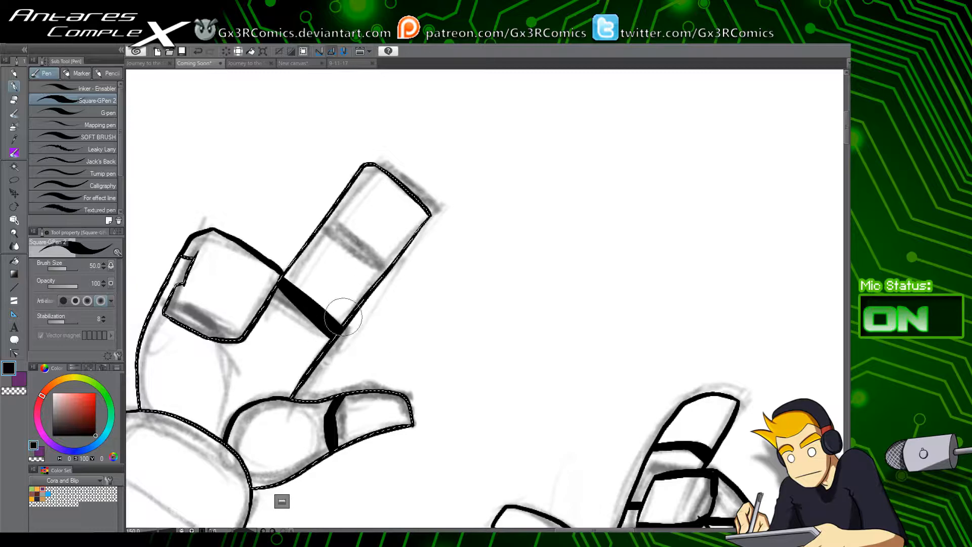
{"action": "left_click_drag", "start_coordinate": [273, 282], "coordinate": [338, 332]}
{"action": "left_click_drag", "start_coordinate": [321, 225], "coordinate": [330, 232]}
{"action": "key", "text": "ctrl+z"}
{"action": "left_click_drag", "start_coordinate": [366, 260], "coordinate": [368, 272]}
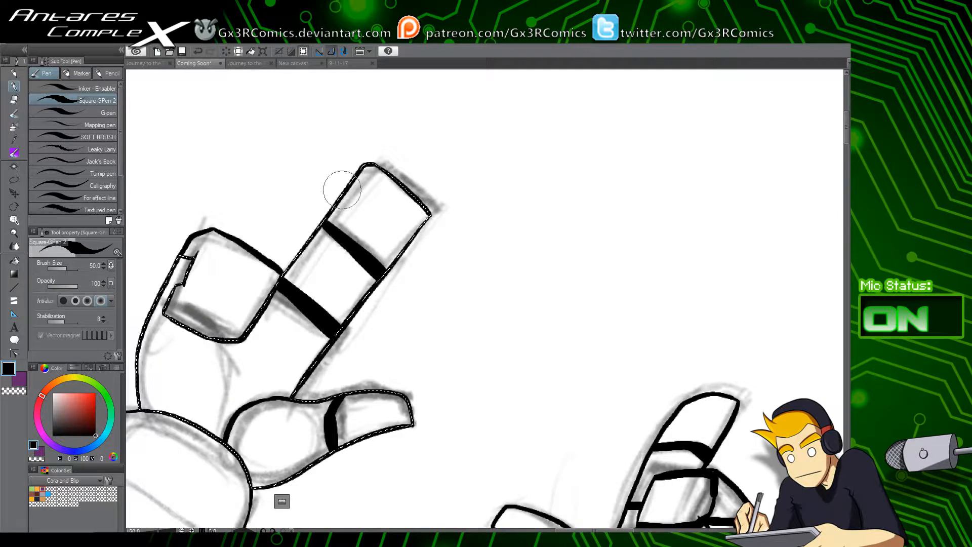
{"action": "key", "text": "c"}
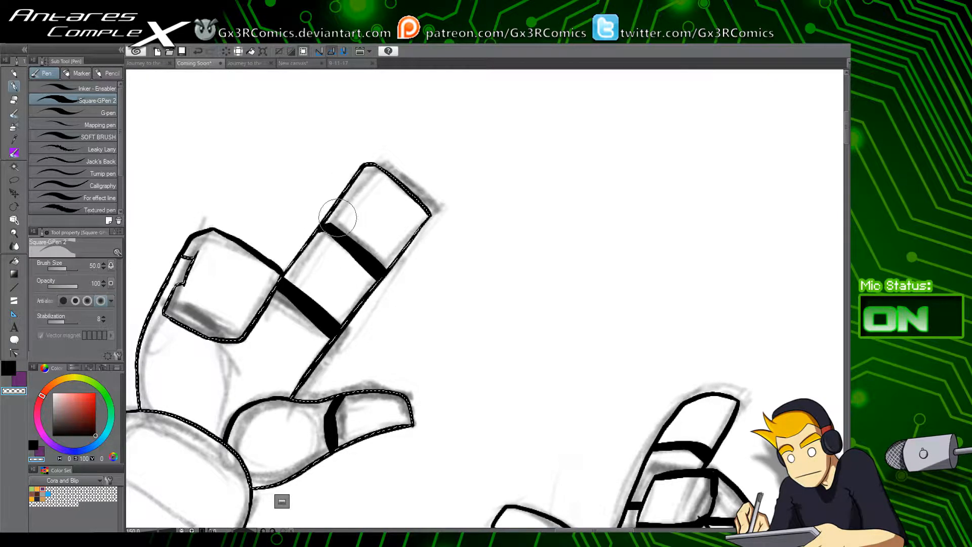
Step: Select the curled finger's area, ink thick black joint bands along its upper and lower edges, and clear the selection
{"action": "left_click_drag", "start_coordinate": [244, 275], "coordinate": [335, 259]}
{"action": "key", "text": "w"}
{"action": "left_click", "coordinate": [309, 251]}
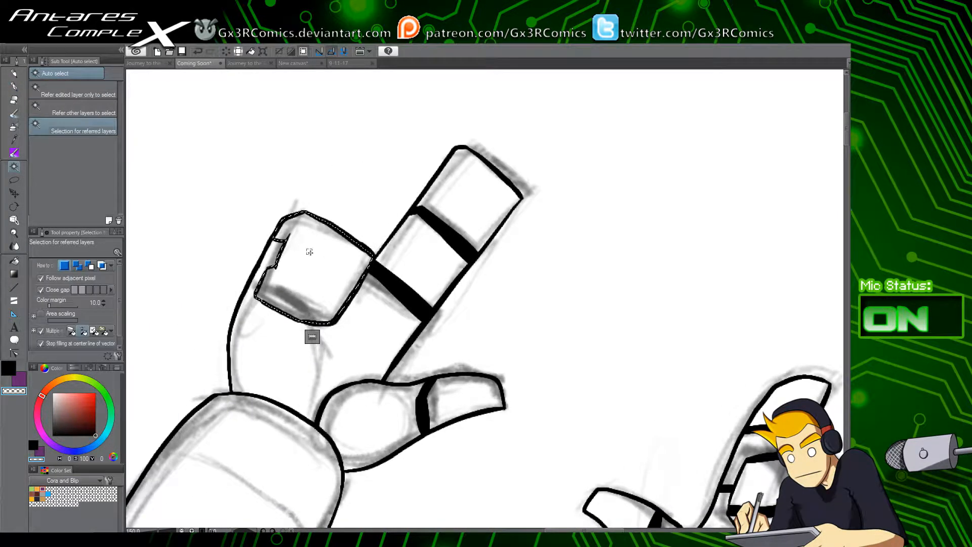
{"action": "key", "text": "p"}
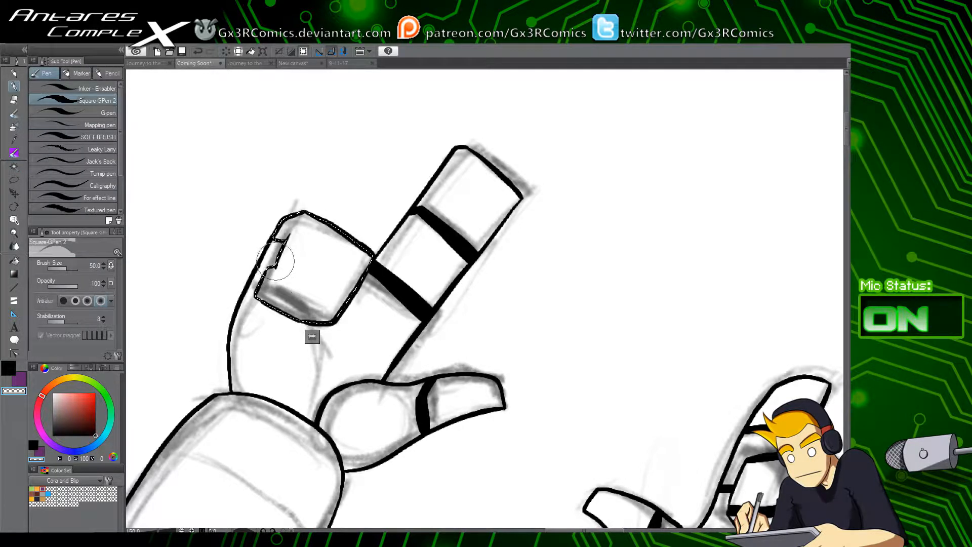
{"action": "key", "text": "c"}
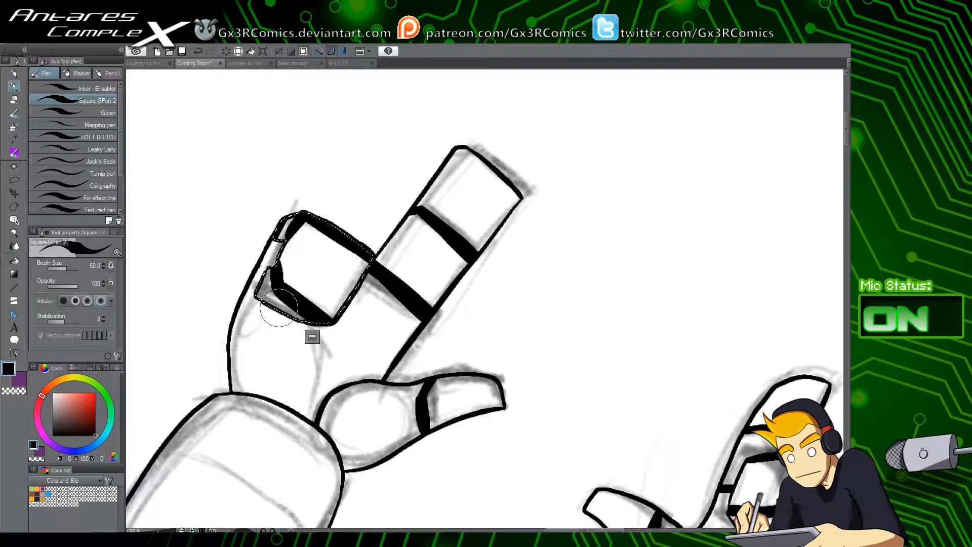
{"action": "left_click_drag", "start_coordinate": [328, 413], "coordinate": [309, 345]}
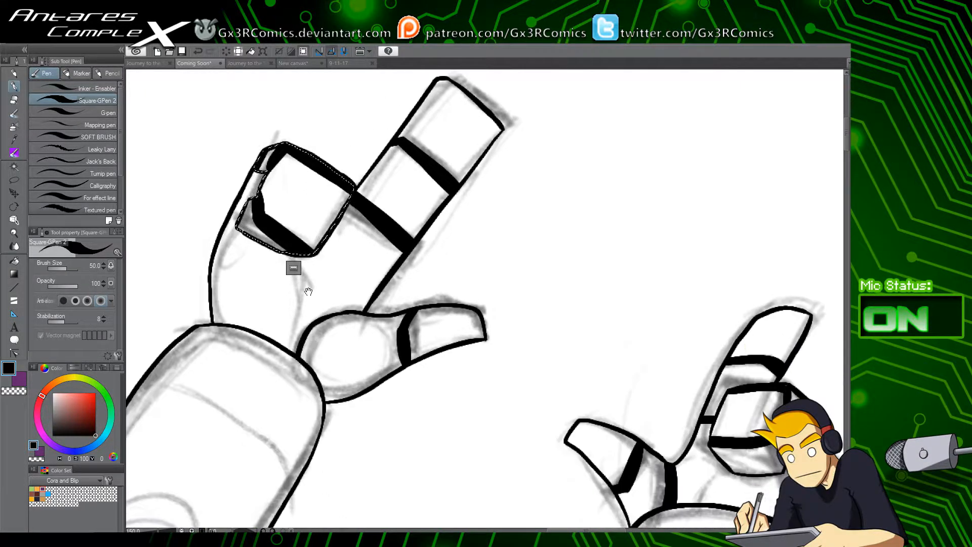
{"action": "key", "text": "ctrl+d"}
Step: Ink a short crease line in the robot's palm below the curled finger
{"action": "left_click_drag", "start_coordinate": [345, 280], "coordinate": [302, 291]}
{"action": "left_click_drag", "start_coordinate": [295, 358], "coordinate": [317, 242]}
{"action": "left_click_drag", "start_coordinate": [268, 414], "coordinate": [401, 247]}
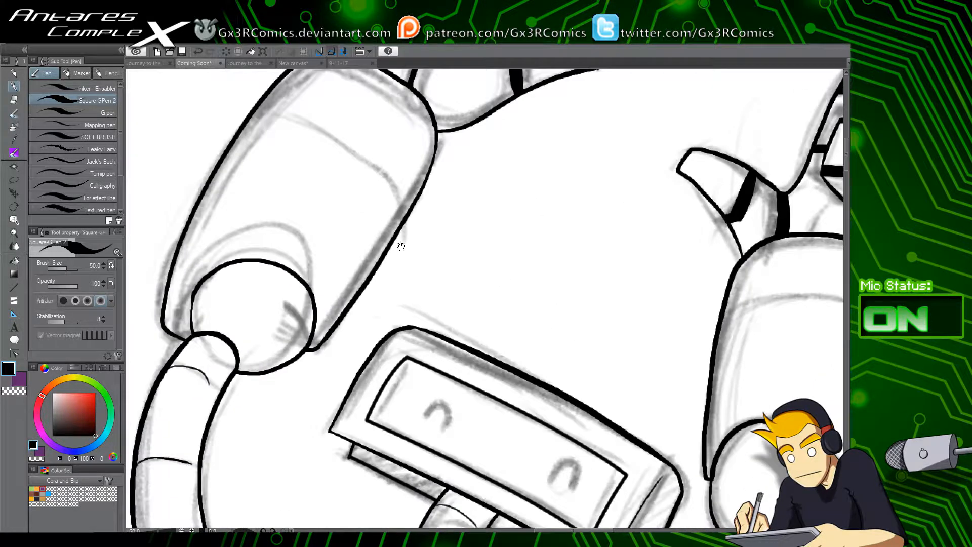
{"action": "scroll", "coordinate": [449, 371], "scroll_direction": "down", "scroll_amount": 5}
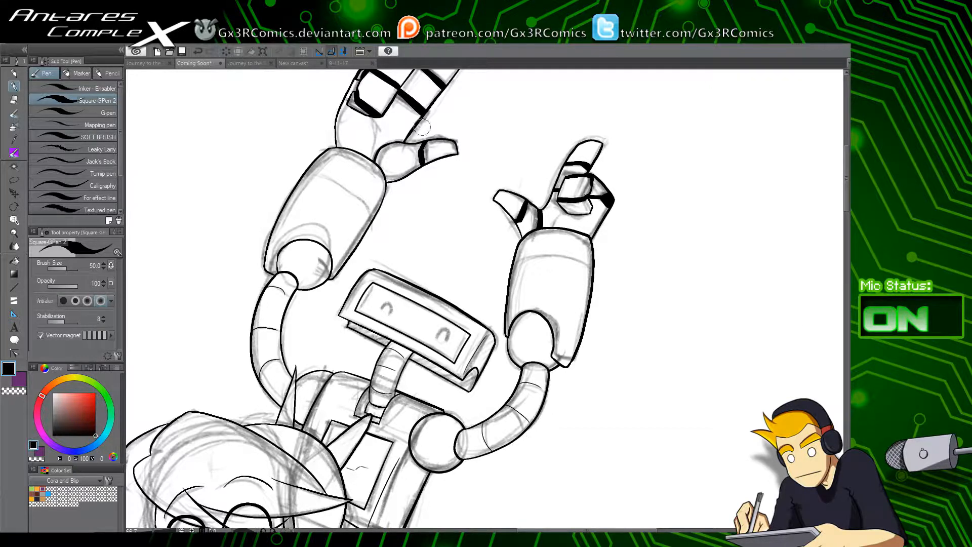
{"action": "left_click_drag", "start_coordinate": [371, 121], "coordinate": [373, 153]}
{"action": "key", "text": "ctrl+z"}
{"action": "left_click_drag", "start_coordinate": [370, 119], "coordinate": [374, 142]}
Step: Select the two underside areas of the robot's head on either side of the neck and fill them with black
{"action": "left_click_drag", "start_coordinate": [375, 428], "coordinate": [378, 360]}
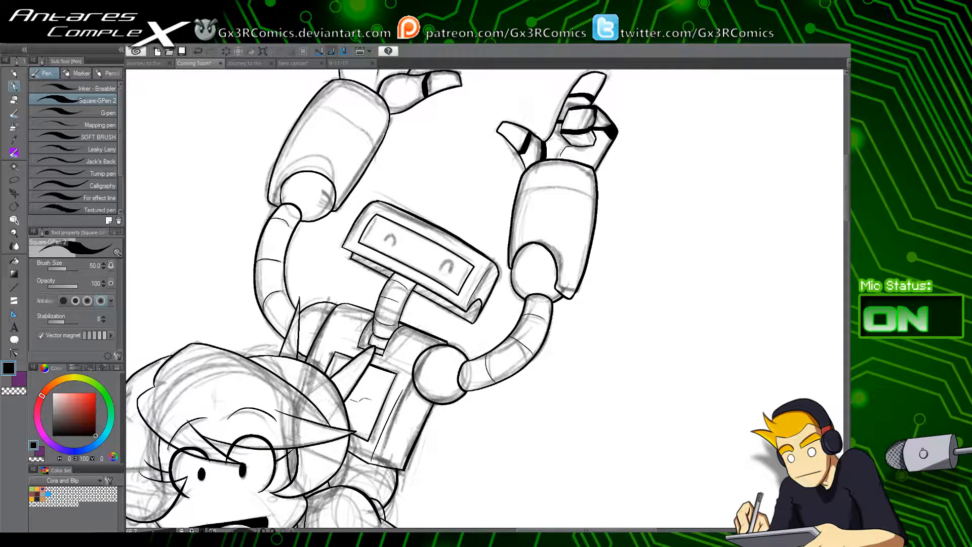
{"action": "key", "text": "w"}
{"action": "left_click", "coordinate": [465, 318]}
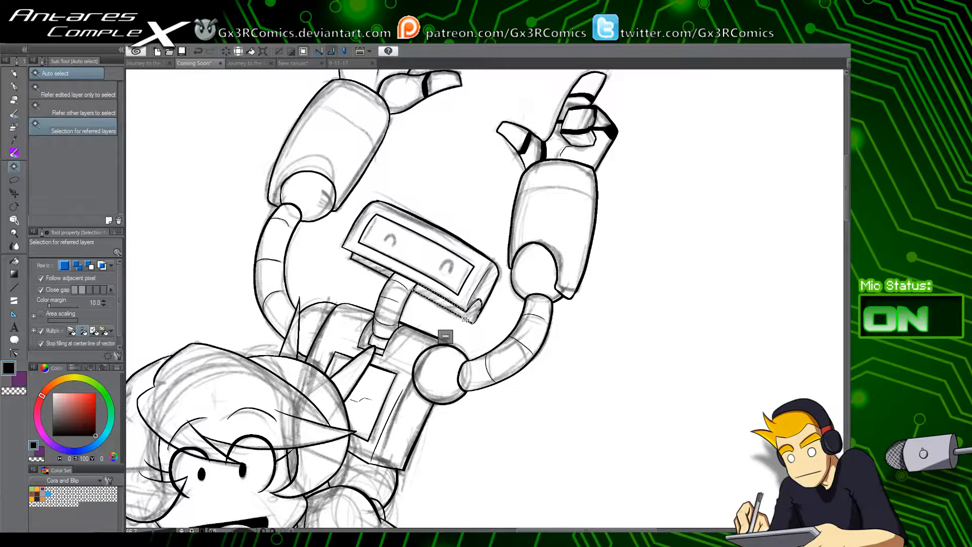
{"action": "left_click", "coordinate": [381, 271], "text": "shift"}
{"action": "key", "text": "g"}
{"action": "key", "text": "g"}
{"action": "left_click", "coordinate": [380, 269]}
{"action": "left_click", "coordinate": [471, 312]}
{"action": "key", "text": "ctrl+d"}
Step: Select the screen area of the robot's face, fill it with black and clear the selection
{"action": "key", "text": "w"}
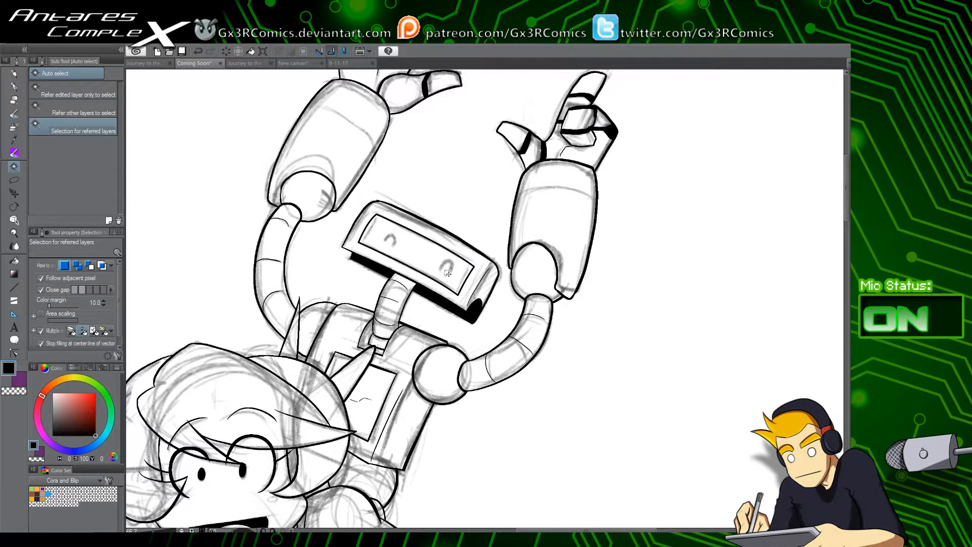
{"action": "left_click", "coordinate": [455, 273]}
{"action": "key", "text": "g"}
{"action": "left_click", "coordinate": [457, 273]}
{"action": "key", "text": "ctrl+d"}
Step: Erase the overshooting end of the girl's thigh line above the skirt hem
{"action": "scroll", "coordinate": [427, 222], "scroll_direction": "down", "scroll_amount": 6}
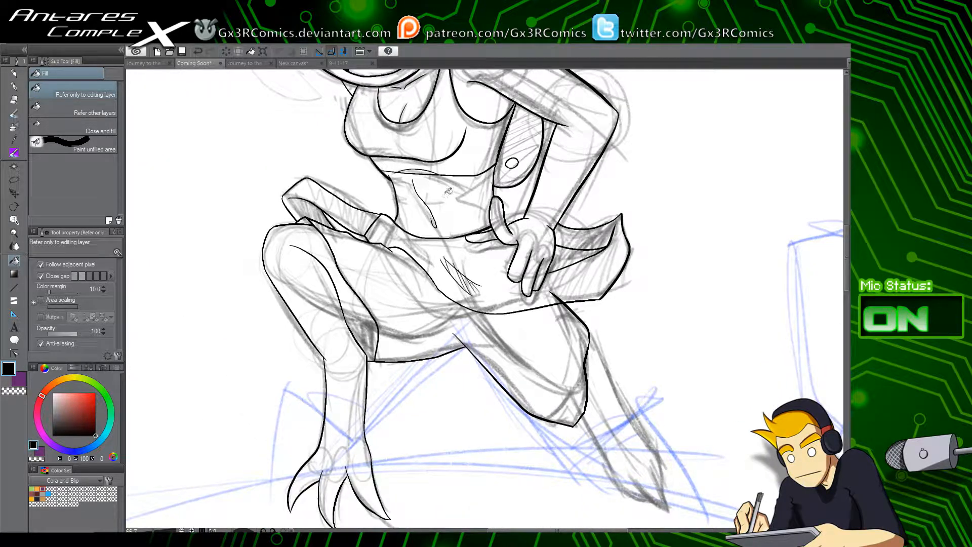
{"action": "scroll", "coordinate": [682, 350], "scroll_direction": "up", "scroll_amount": 2}
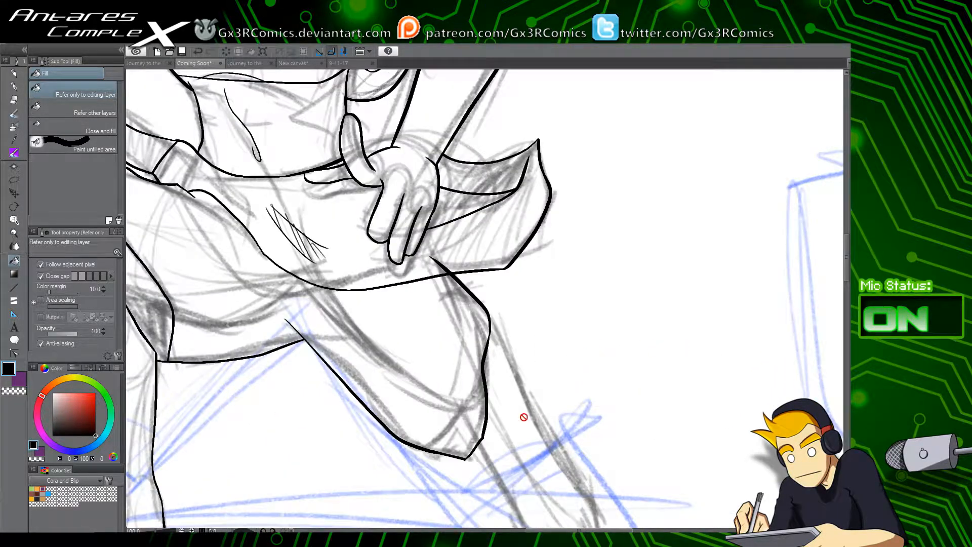
{"action": "key", "text": "e"}
{"action": "left_click", "coordinate": [438, 263]}
{"action": "mouse_move", "coordinate": [458, 352]}
{"action": "left_mouse_down"}
{"action": "mouse_move", "coordinate": [373, 257]}
{"action": "mouse_move", "coordinate": [314, 245]}
{"action": "mouse_move", "coordinate": [367, 350]}
{"action": "left_mouse_up"}
Step: Ink the underside of the girl's rear lower leg down to the foot, plus the pointed toe lines
{"action": "key", "text": "p"}
{"action": "left_click_drag", "start_coordinate": [423, 382], "coordinate": [340, 336]}
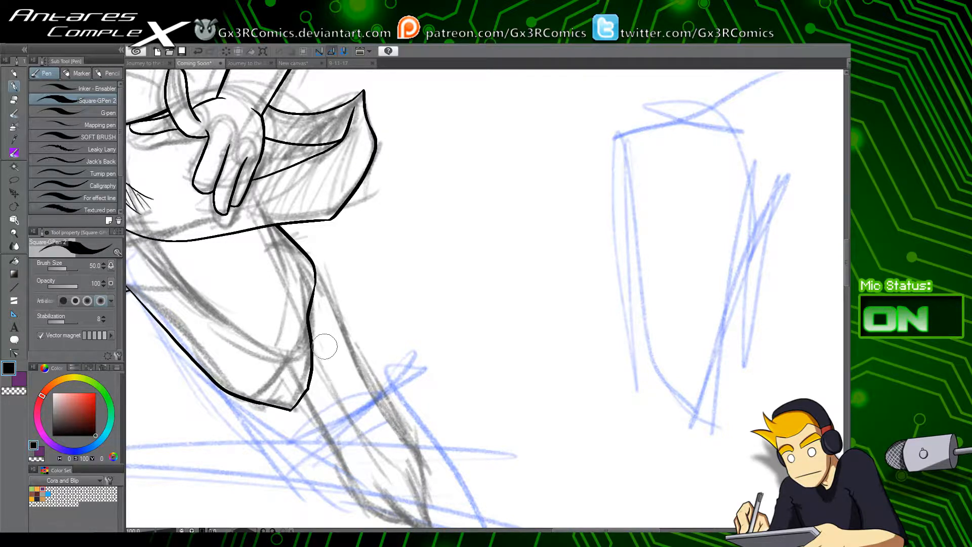
{"action": "scroll", "coordinate": [327, 334], "scroll_direction": "up", "scroll_amount": 2}
{"action": "mouse_move", "coordinate": [331, 322]}
{"action": "left_mouse_down"}
{"action": "mouse_move", "coordinate": [384, 163]}
{"action": "mouse_move", "coordinate": [354, 226]}
{"action": "mouse_move", "coordinate": [364, 315]}
{"action": "mouse_move", "coordinate": [460, 416]}
{"action": "left_mouse_up"}
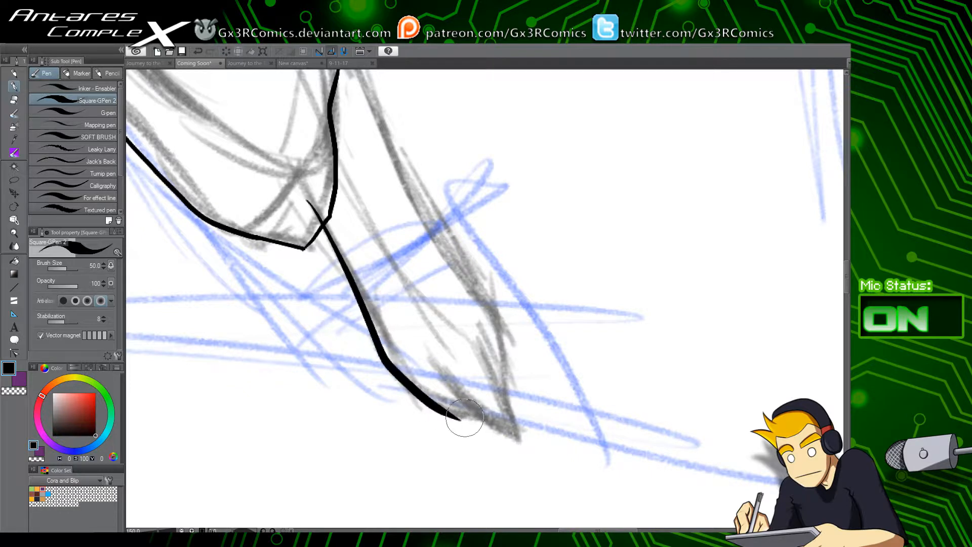
{"action": "key", "text": "ctrl+z"}
{"action": "mouse_move", "coordinate": [314, 197]}
{"action": "left_mouse_down"}
{"action": "mouse_move", "coordinate": [395, 373]}
{"action": "mouse_move", "coordinate": [462, 412]}
{"action": "left_mouse_up"}
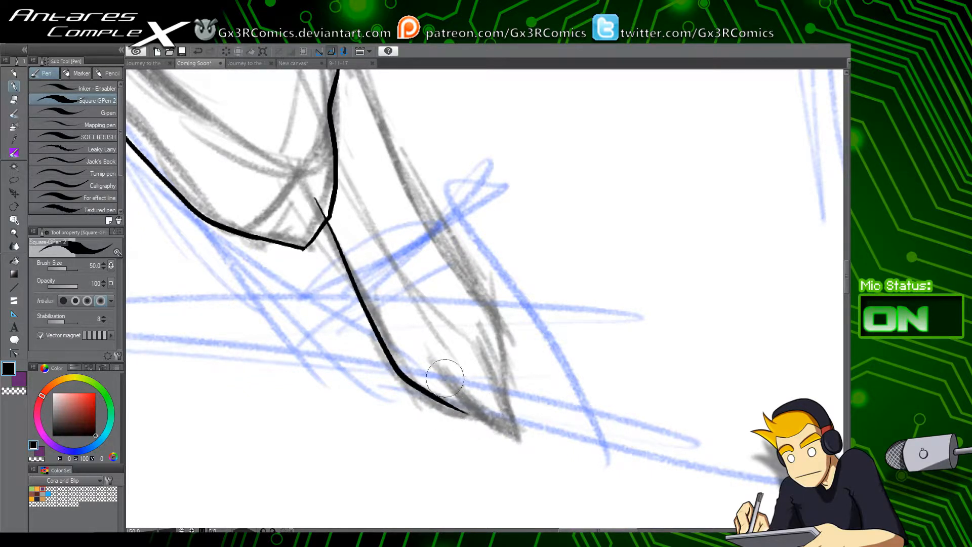
{"action": "mouse_move", "coordinate": [425, 363]}
{"action": "left_mouse_down"}
{"action": "mouse_move", "coordinate": [446, 404]}
{"action": "mouse_move", "coordinate": [518, 429]}
{"action": "left_mouse_up"}
{"action": "left_click_drag", "start_coordinate": [476, 326], "coordinate": [514, 428]}
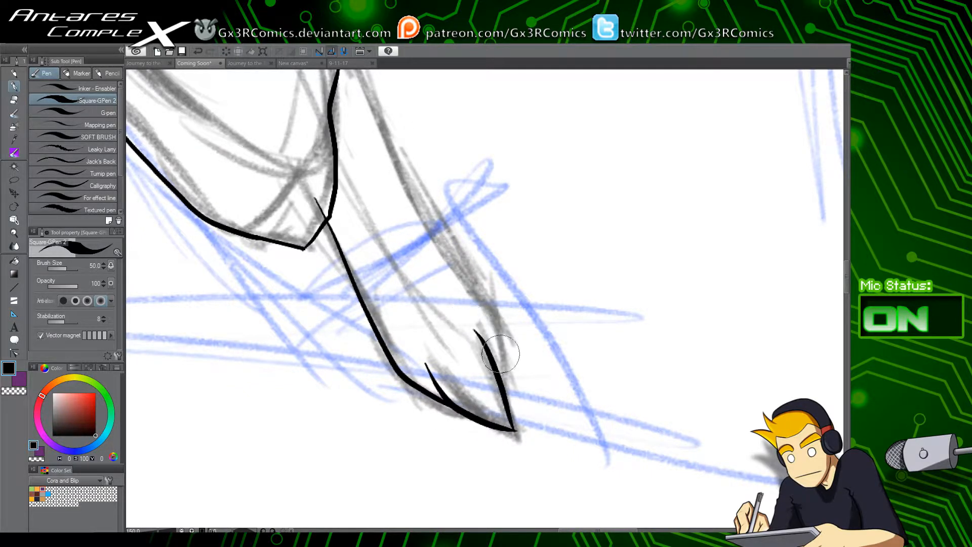
Step: Ink the outer edge of the rear lower leg up to the thigh and erase the overshooting ends there
{"action": "mouse_move", "coordinate": [501, 384]}
{"action": "left_mouse_down"}
{"action": "mouse_move", "coordinate": [517, 427]}
{"action": "mouse_move", "coordinate": [503, 355]}
{"action": "mouse_move", "coordinate": [392, 146]}
{"action": "left_mouse_up"}
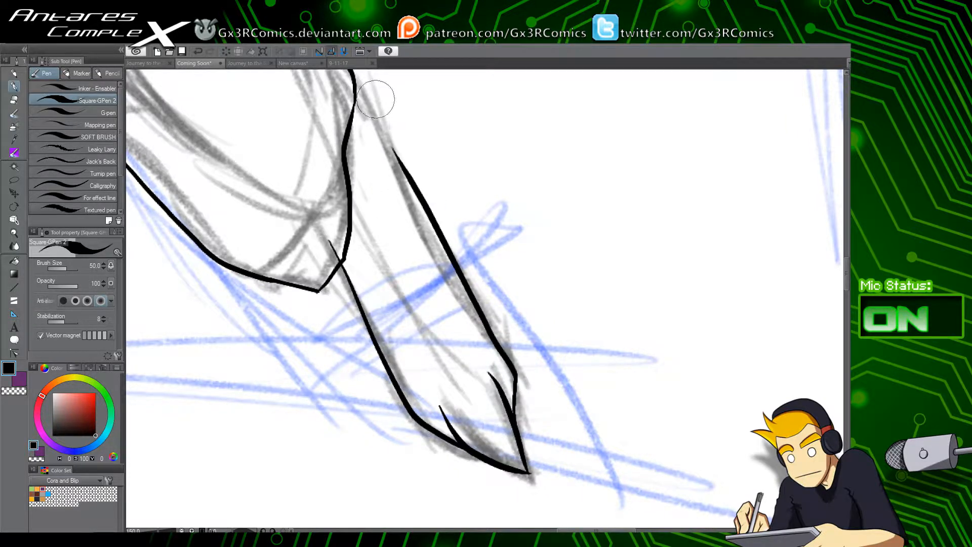
{"action": "left_click_drag", "start_coordinate": [377, 101], "coordinate": [397, 167]}
{"action": "key", "text": "ctrl+z"}
{"action": "mouse_move", "coordinate": [536, 488]}
{"action": "left_mouse_down"}
{"action": "mouse_move", "coordinate": [521, 406]}
{"action": "mouse_move", "coordinate": [468, 332]}
{"action": "mouse_move", "coordinate": [390, 168]}
{"action": "mouse_move", "coordinate": [340, 138]}
{"action": "left_mouse_up"}
{"action": "key", "text": "e"}
{"action": "left_click", "coordinate": [358, 146]}
{"action": "left_click", "coordinate": [351, 308]}
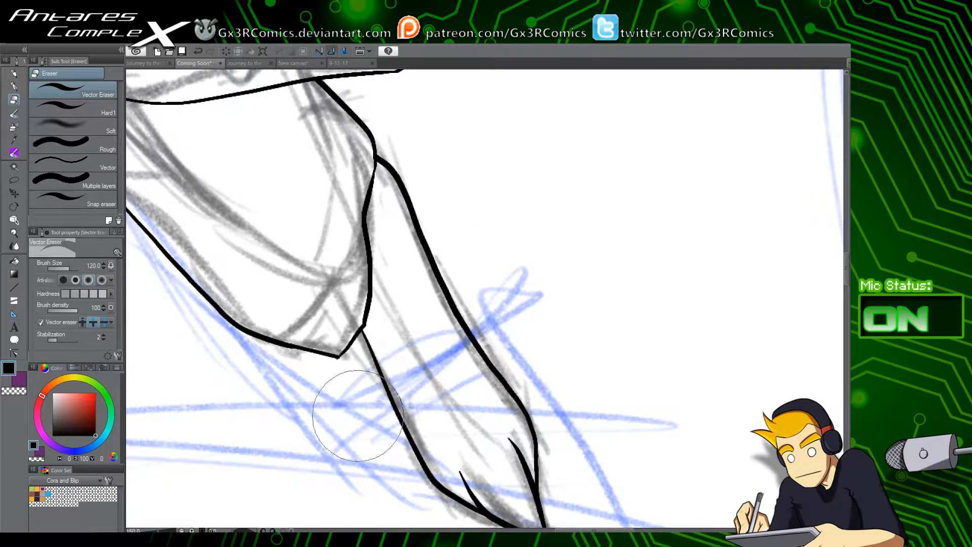
Step: Ink short hatching lines on the inner thigh beneath the skirt hem
{"action": "key", "text": "p"}
{"action": "left_click_drag", "start_coordinate": [540, 447], "coordinate": [505, 360]}
{"action": "left_click_drag", "start_coordinate": [229, 199], "coordinate": [456, 413]}
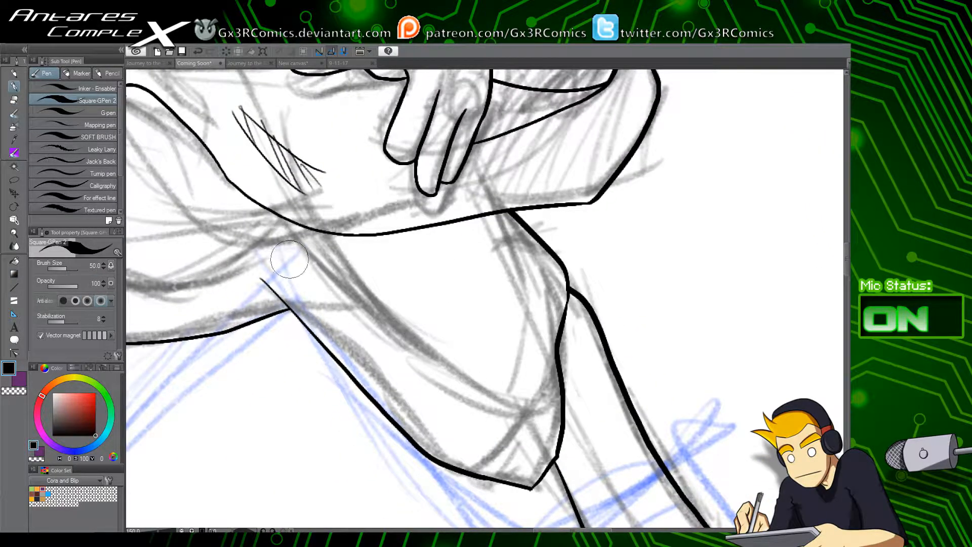
{"action": "left_click_drag", "start_coordinate": [271, 250], "coordinate": [354, 350]}
{"action": "key", "text": "ctrl+z"}
{"action": "mouse_move", "coordinate": [281, 257]}
{"action": "left_mouse_down"}
{"action": "mouse_move", "coordinate": [360, 366]}
{"action": "mouse_move", "coordinate": [361, 346]}
{"action": "mouse_move", "coordinate": [321, 292]}
{"action": "mouse_move", "coordinate": [326, 317]}
{"action": "left_mouse_up"}
{"action": "left_click_drag", "start_coordinate": [328, 297], "coordinate": [335, 332]}
{"action": "left_click_drag", "start_coordinate": [339, 313], "coordinate": [348, 349]}
Step: Ink short crease lines on both sides of the girl's lower belly, just above the waistband
{"action": "mouse_move", "coordinate": [284, 213]}
{"action": "left_mouse_down"}
{"action": "mouse_move", "coordinate": [314, 296]}
{"action": "mouse_move", "coordinate": [329, 286]}
{"action": "left_mouse_up"}
{"action": "mouse_move", "coordinate": [331, 111]}
{"action": "left_mouse_down"}
{"action": "mouse_move", "coordinate": [362, 192]}
{"action": "mouse_move", "coordinate": [350, 198]}
{"action": "left_mouse_up"}
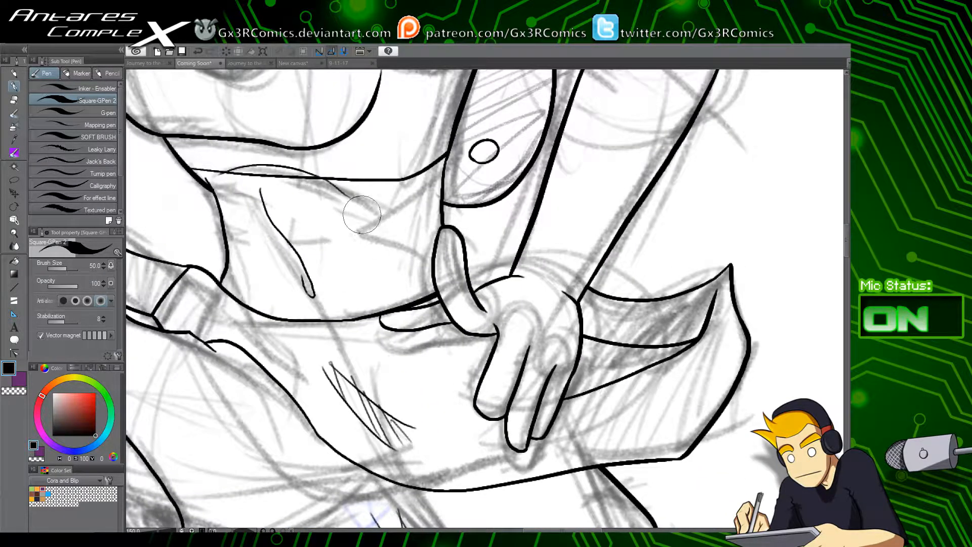
{"action": "left_click_drag", "start_coordinate": [251, 295], "coordinate": [267, 313]}
{"action": "left_click_drag", "start_coordinate": [377, 248], "coordinate": [356, 356]}
{"action": "left_click_drag", "start_coordinate": [459, 273], "coordinate": [378, 362]}
Step: Erase the outline of the rounded shape behind the girl's bent arm and re-ink it as a smooth closed oval
{"action": "scroll", "coordinate": [378, 362], "scroll_direction": "down", "scroll_amount": 3}
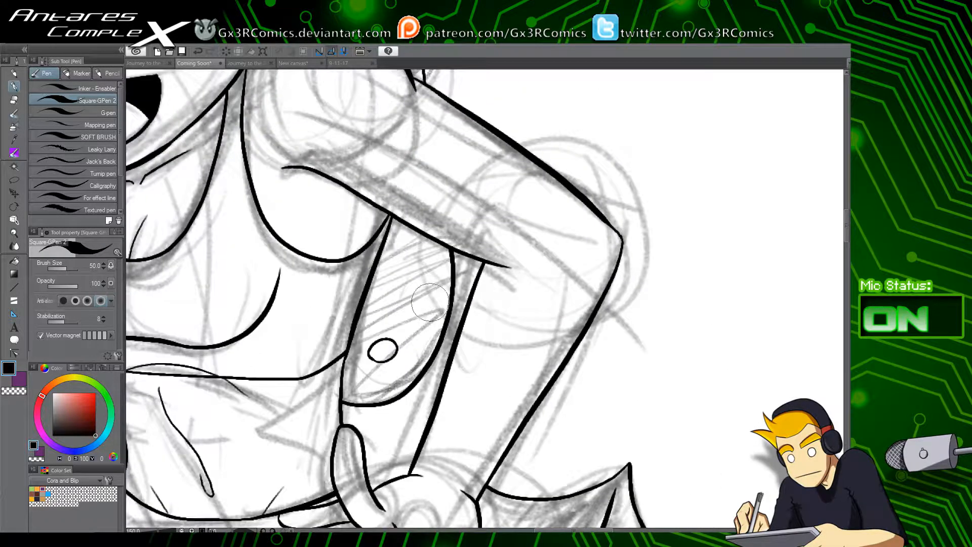
{"action": "scroll", "coordinate": [424, 312], "scroll_direction": "down", "scroll_amount": 2}
{"action": "scroll", "coordinate": [424, 310], "scroll_direction": "up", "scroll_amount": 5}
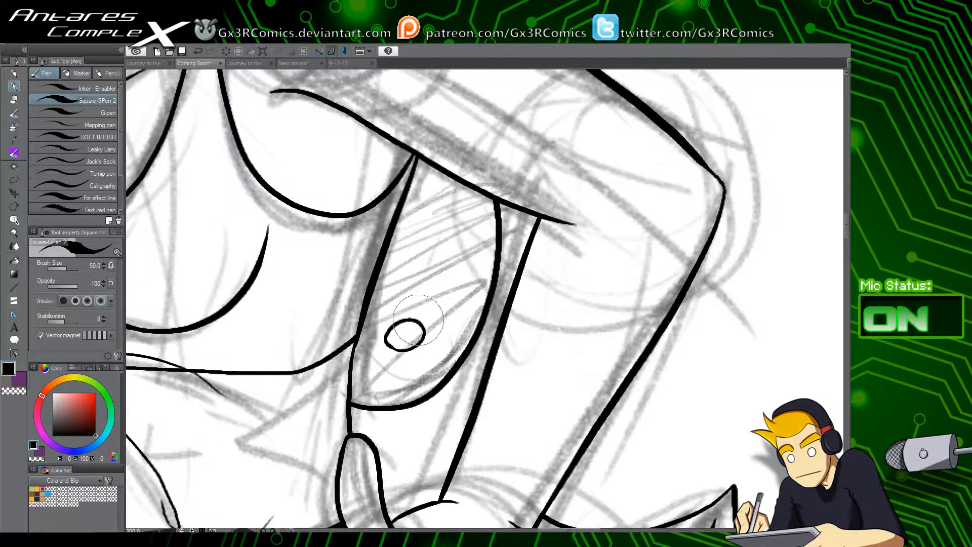
{"action": "key", "text": "e"}
{"action": "key", "text": "p"}
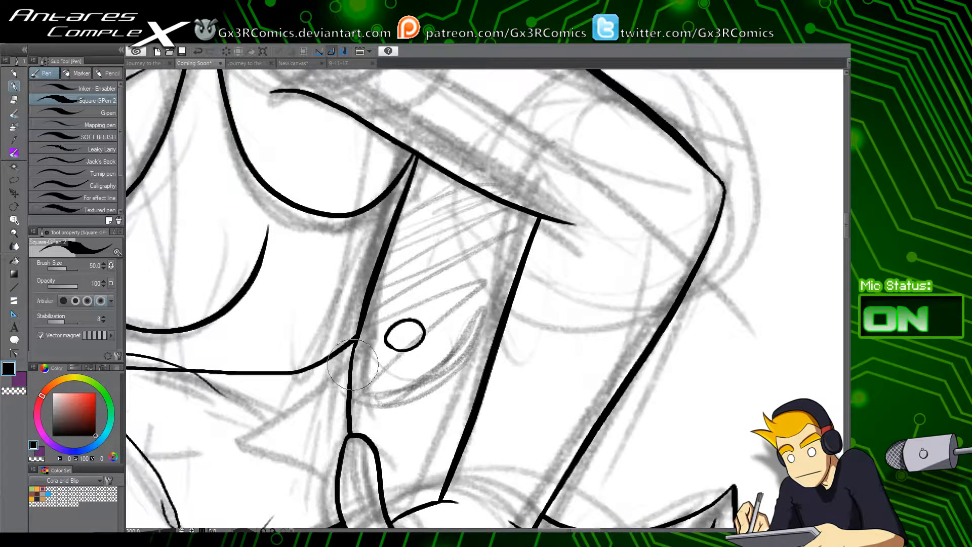
{"action": "mouse_move", "coordinate": [353, 372]}
{"action": "left_mouse_down"}
{"action": "mouse_move", "coordinate": [452, 375]}
{"action": "mouse_move", "coordinate": [484, 317]}
{"action": "mouse_move", "coordinate": [480, 224]}
{"action": "mouse_move", "coordinate": [465, 187]}
{"action": "mouse_move", "coordinate": [470, 200]}
{"action": "mouse_move", "coordinate": [455, 181]}
{"action": "mouse_move", "coordinate": [408, 191]}
{"action": "left_mouse_up"}
{"action": "key", "text": "e"}
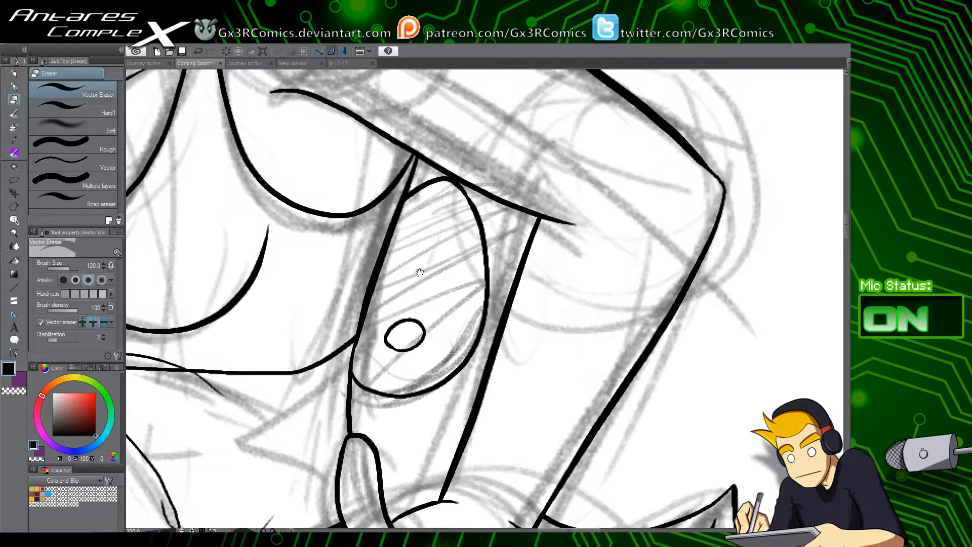
{"action": "key", "text": "p"}
Step: Look over the inked crouching girl and the uninked sketch of the second girl further down the page
{"action": "scroll", "coordinate": [377, 332], "scroll_direction": "down", "scroll_amount": 2}
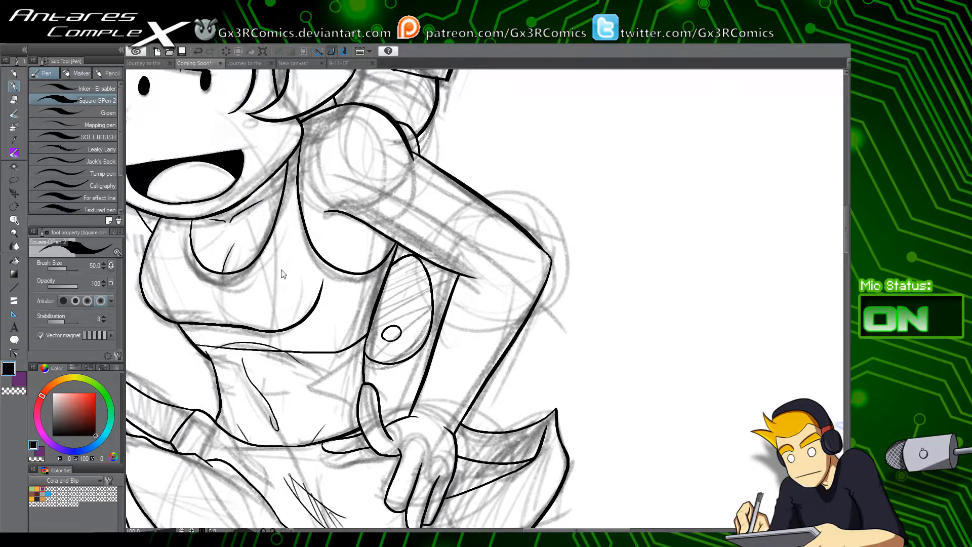
{"action": "scroll", "coordinate": [282, 272], "scroll_direction": "down", "scroll_amount": 1}
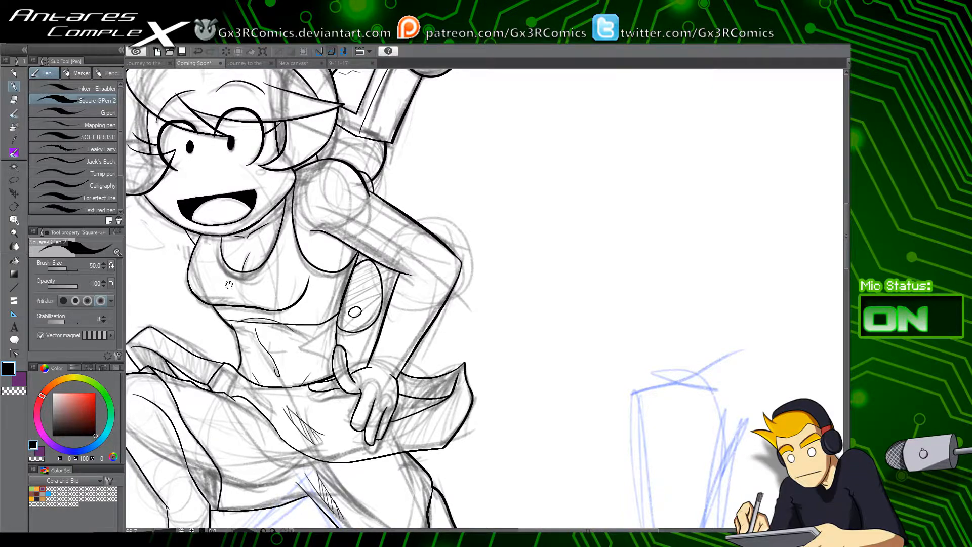
{"action": "left_click_drag", "start_coordinate": [246, 306], "coordinate": [369, 165]}
{"action": "left_click_drag", "start_coordinate": [386, 352], "coordinate": [362, 256]}
{"action": "left_click_drag", "start_coordinate": [280, 394], "coordinate": [350, 299]}
{"action": "scroll", "coordinate": [392, 268], "scroll_direction": "down", "scroll_amount": 3}
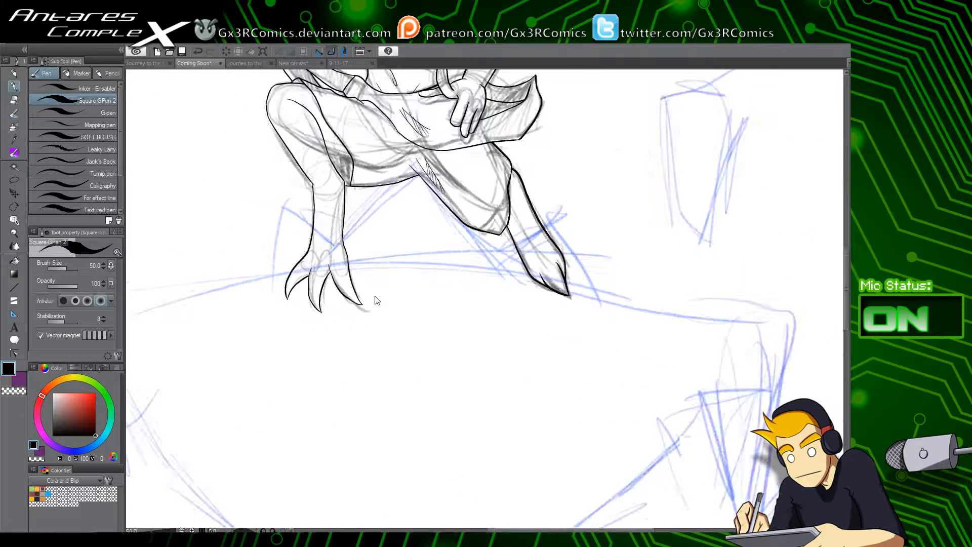
{"action": "left_click_drag", "start_coordinate": [462, 455], "coordinate": [451, 184]}
{"action": "mouse_move", "coordinate": [384, 420]}
{"action": "left_mouse_down"}
{"action": "mouse_move", "coordinate": [390, 268]}
{"action": "mouse_move", "coordinate": [345, 361]}
{"action": "left_mouse_up"}
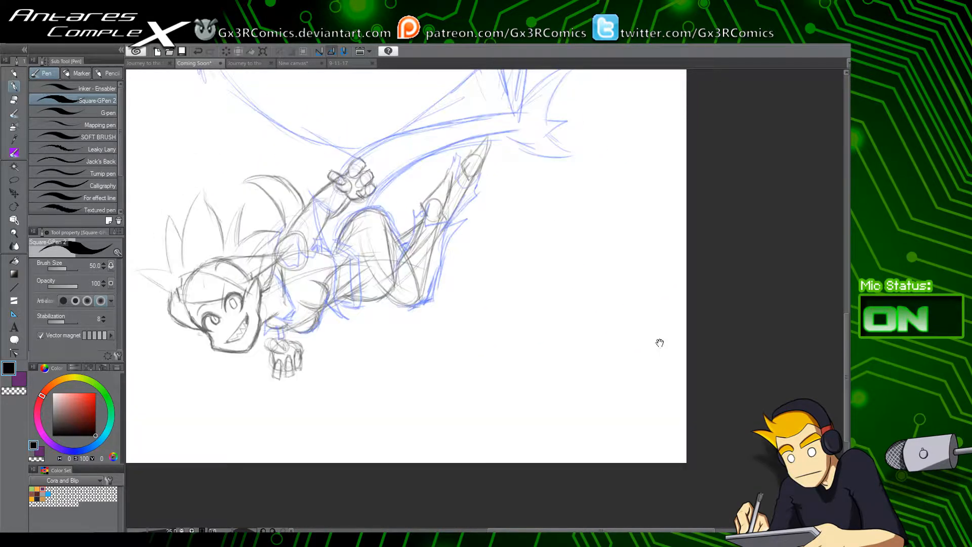
{"action": "left_click_drag", "start_coordinate": [269, 352], "coordinate": [312, 350]}
{"action": "scroll", "coordinate": [309, 344], "scroll_direction": "up", "scroll_amount": 2}
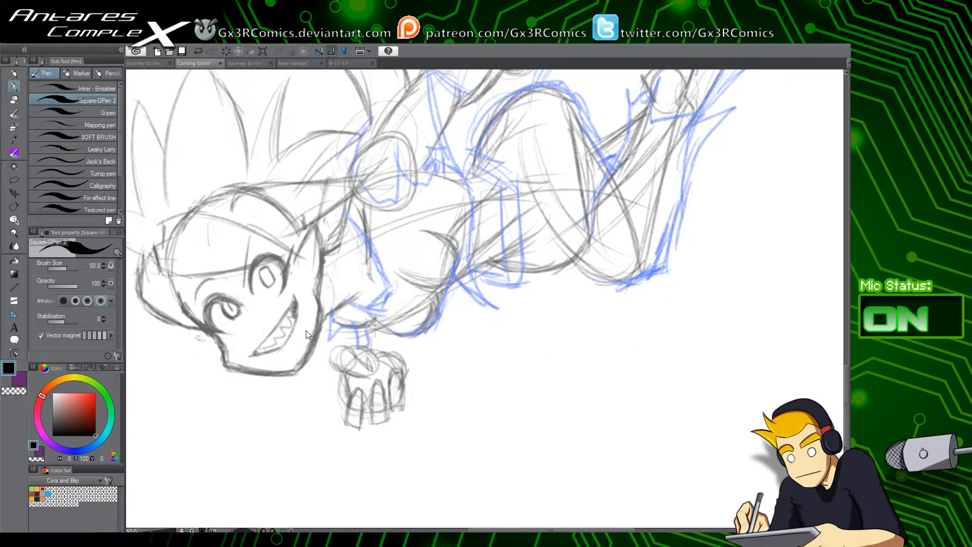
{"action": "scroll", "coordinate": [306, 331], "scroll_direction": "up", "scroll_amount": 1}
{"action": "left_click_drag", "start_coordinate": [315, 156], "coordinate": [303, 259]}
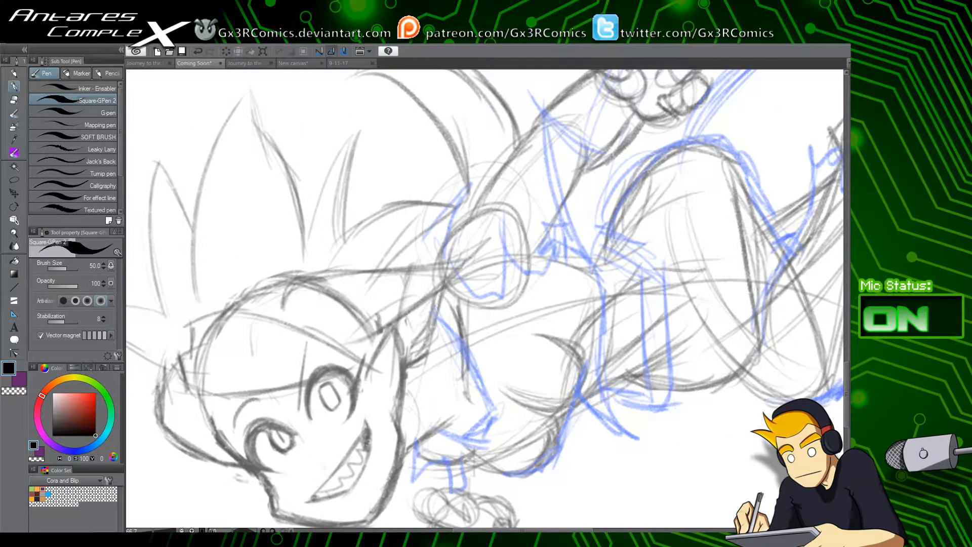
{"action": "scroll", "coordinate": [445, 258], "scroll_direction": "down", "scroll_amount": 3}
Step: Draw a bright blue arched eye near the right end of the robot's black visor with the G-pen, using the Cora and Blip colour set
{"action": "left_click", "coordinate": [20, 380]}
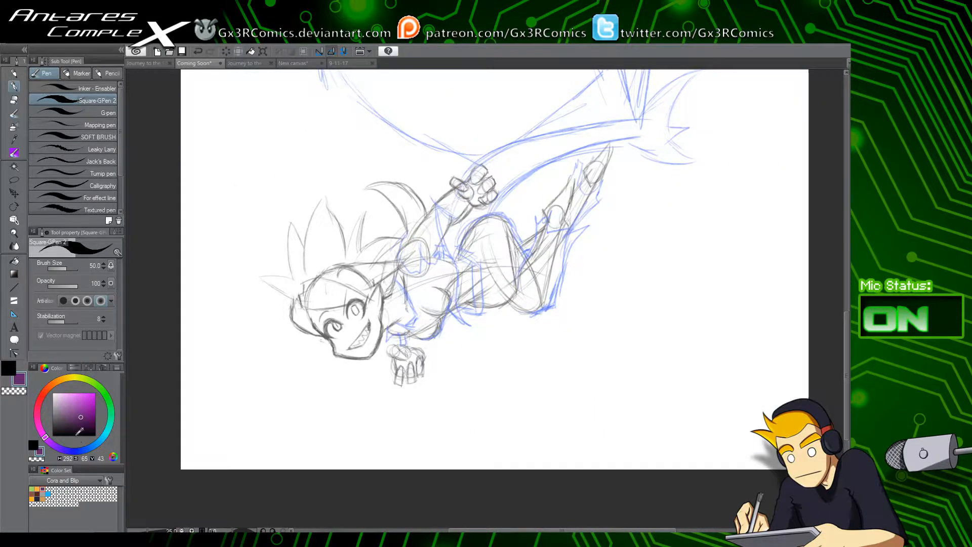
{"action": "left_click", "coordinate": [48, 494]}
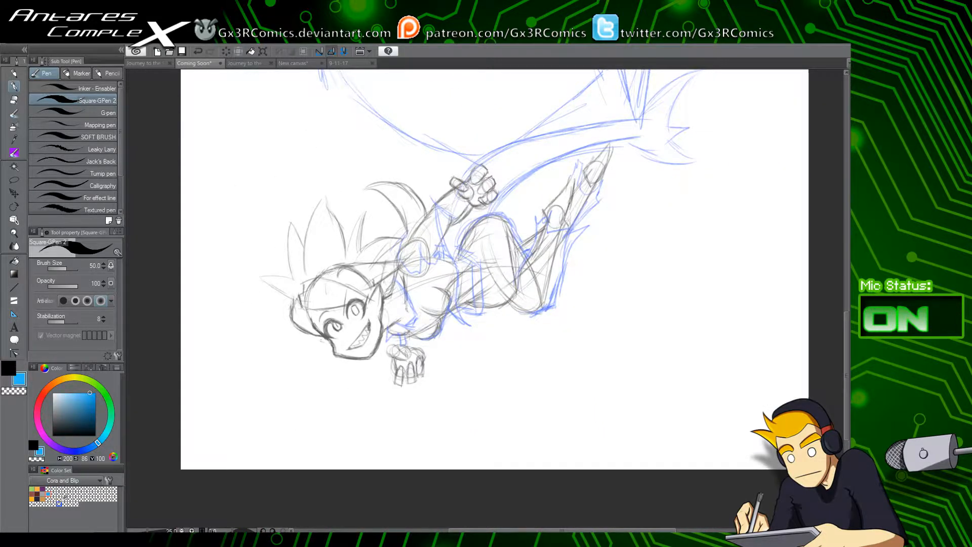
{"action": "left_click_drag", "start_coordinate": [363, 204], "coordinate": [264, 498]}
{"action": "left_click_drag", "start_coordinate": [289, 266], "coordinate": [269, 440]}
{"action": "left_click_drag", "start_coordinate": [356, 188], "coordinate": [338, 287]}
{"action": "scroll", "coordinate": [360, 300], "scroll_direction": "up", "scroll_amount": 4}
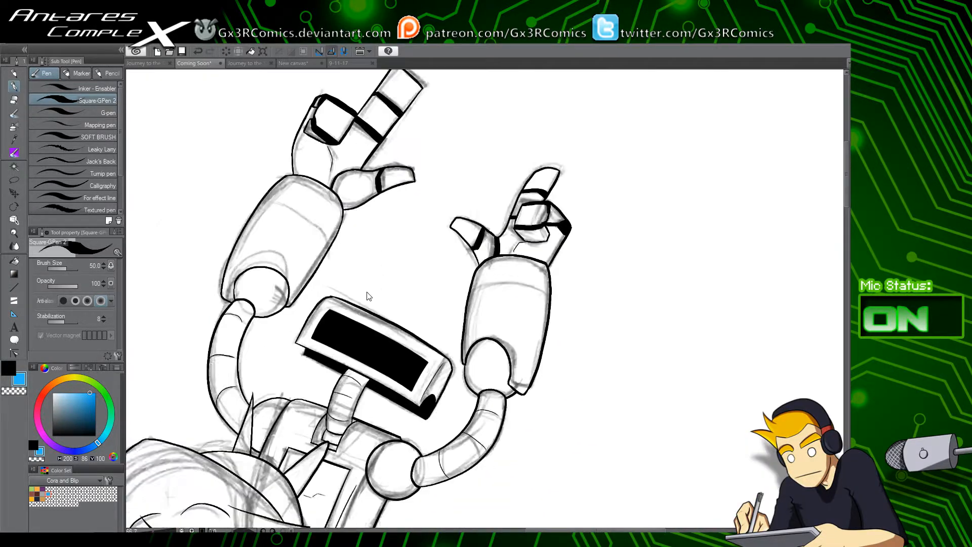
{"action": "left_click", "coordinate": [98, 112]}
{"action": "scroll", "coordinate": [446, 344], "scroll_direction": "up", "scroll_amount": 2}
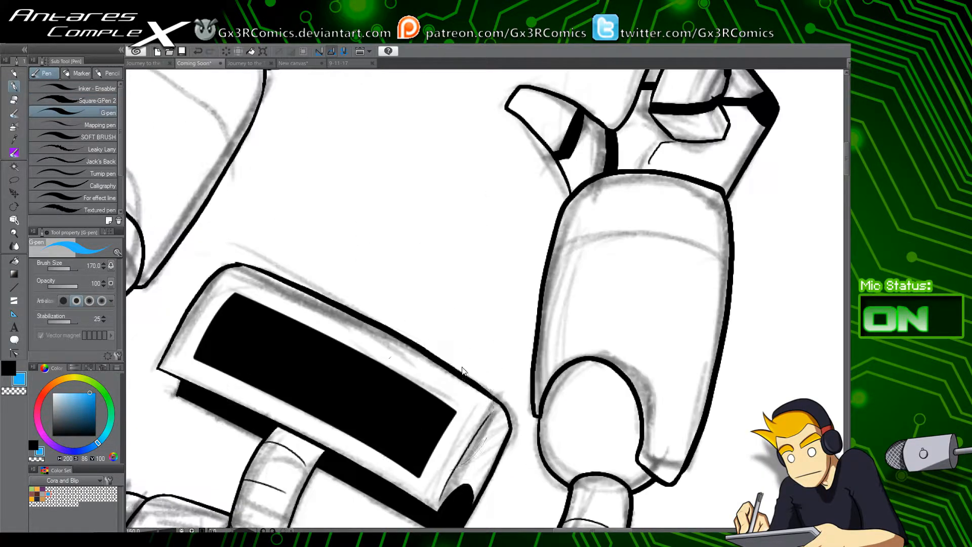
{"action": "mouse_move", "coordinate": [428, 316]}
{"action": "left_mouse_down"}
{"action": "mouse_move", "coordinate": [458, 297]}
{"action": "mouse_move", "coordinate": [464, 333]}
{"action": "mouse_move", "coordinate": [450, 301]}
{"action": "mouse_move", "coordinate": [463, 336]}
{"action": "mouse_move", "coordinate": [470, 296]}
{"action": "mouse_move", "coordinate": [476, 330]}
{"action": "left_mouse_up"}
{"action": "key", "text": "ctrl+z"}
{"action": "key", "text": "ctrl+z"}
{"action": "key", "text": "c"}
{"action": "key", "text": "c"}
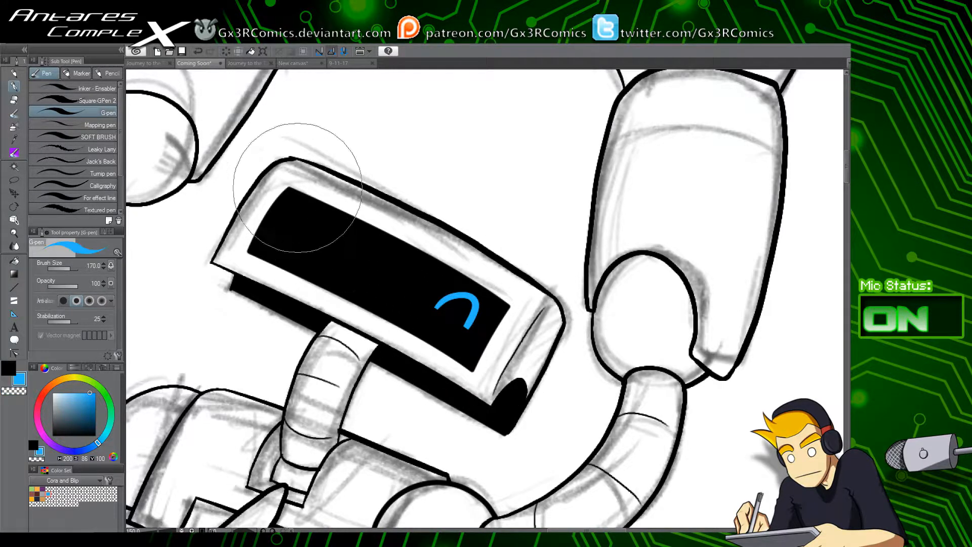
Step: Draw a matching blue arched eye near the left end of the robot's visor
{"action": "mouse_move", "coordinate": [284, 233]}
{"action": "left_mouse_down"}
{"action": "mouse_move", "coordinate": [315, 216]}
{"action": "mouse_move", "coordinate": [306, 239]}
{"action": "mouse_move", "coordinate": [313, 216]}
{"action": "mouse_move", "coordinate": [323, 253]}
{"action": "left_mouse_up"}
{"action": "key", "text": "ctrl+z"}
{"action": "key", "text": "c"}
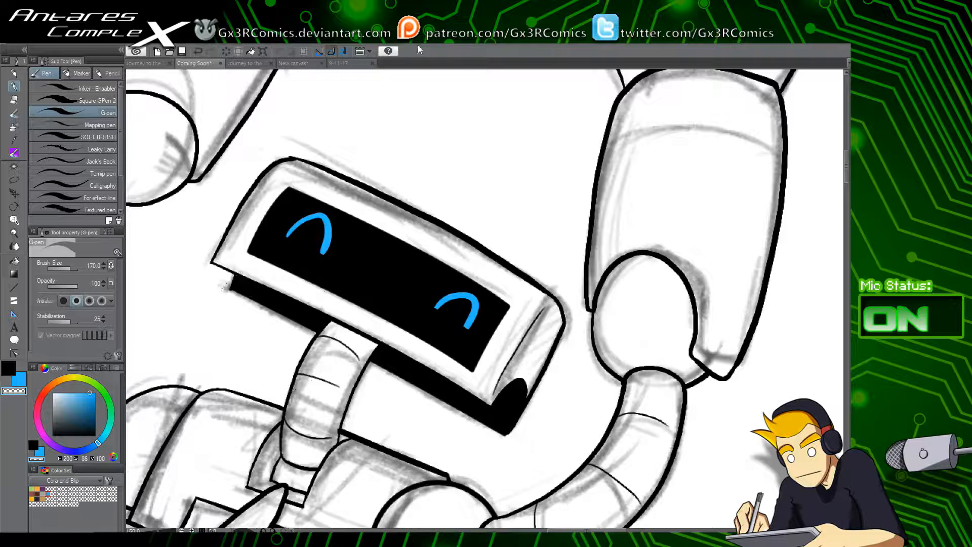
Step: Lasso both blue eyes and move them slightly lower on the robot's visor
{"action": "left_click_drag", "start_coordinate": [344, 363], "coordinate": [369, 246]}
{"action": "left_click_drag", "start_coordinate": [357, 334], "coordinate": [320, 384]}
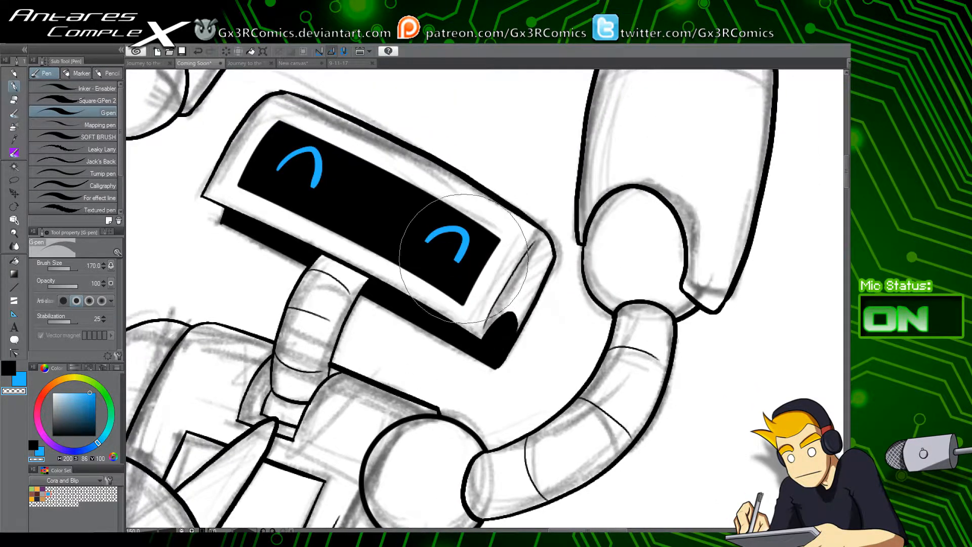
{"action": "key", "text": "m"}
{"action": "mouse_move", "coordinate": [461, 178]}
{"action": "left_mouse_down"}
{"action": "mouse_move", "coordinate": [421, 295]}
{"action": "mouse_move", "coordinate": [465, 181]}
{"action": "left_mouse_up"}
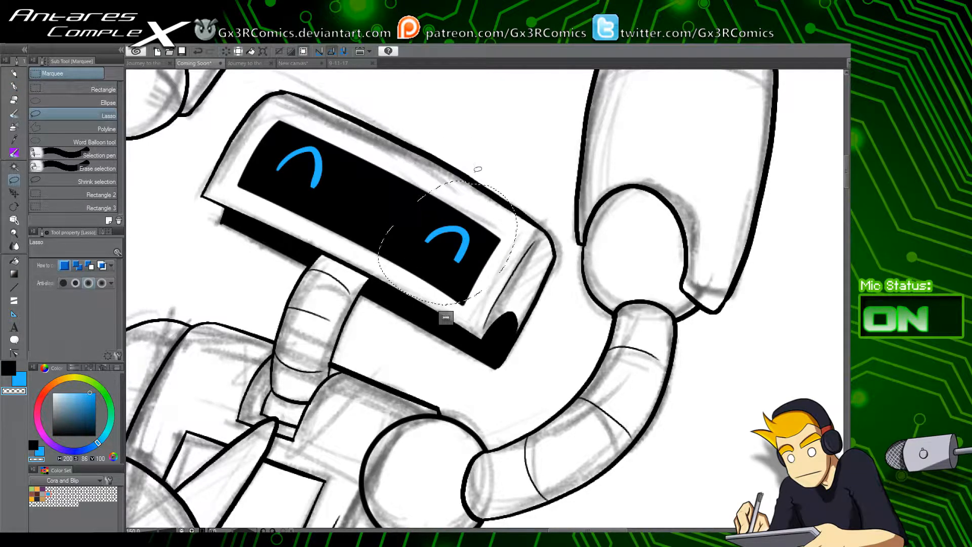
{"action": "mouse_move", "coordinate": [350, 119]}
{"action": "left_mouse_down"}
{"action": "mouse_move", "coordinate": [238, 181]}
{"action": "mouse_move", "coordinate": [497, 171]}
{"action": "mouse_move", "coordinate": [357, 117]}
{"action": "left_mouse_up"}
{"action": "key", "text": "k"}
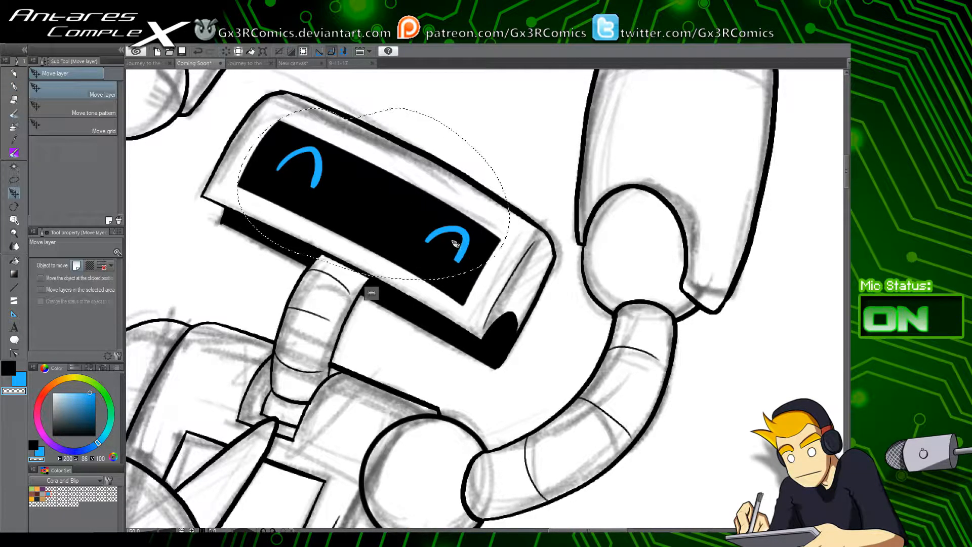
{"action": "left_click_drag", "start_coordinate": [450, 229], "coordinate": [445, 239]}
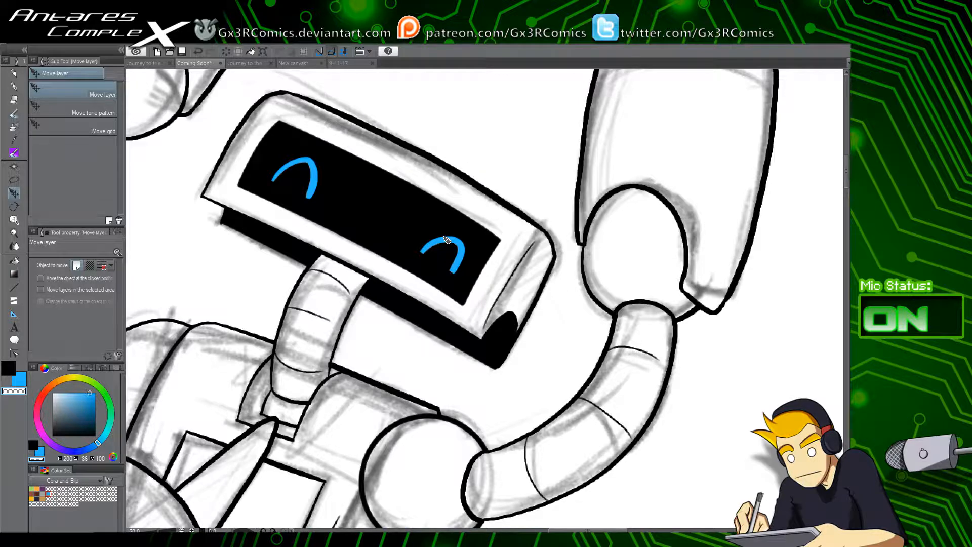
{"action": "scroll", "coordinate": [334, 338], "scroll_direction": "down", "scroll_amount": 5}
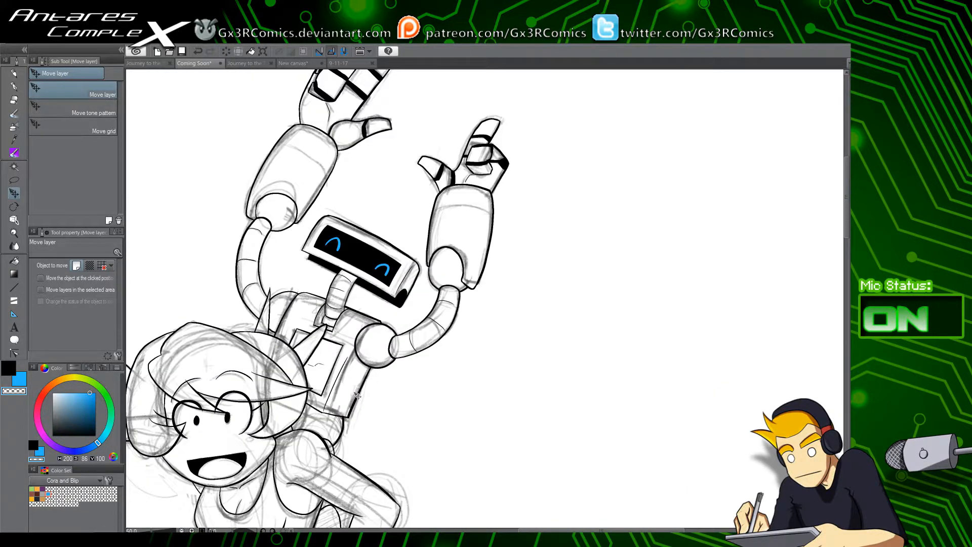
{"action": "left_click_drag", "start_coordinate": [352, 293], "coordinate": [308, 393]}
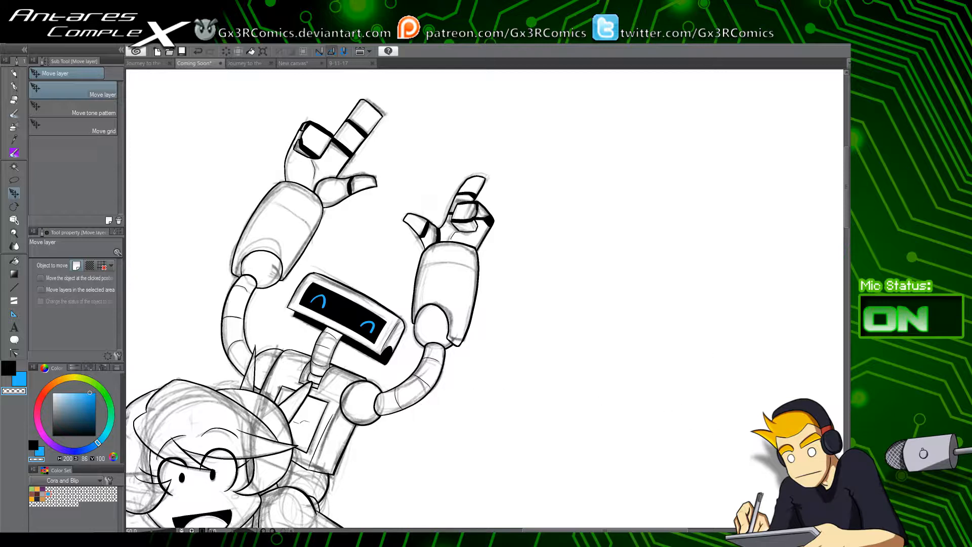
Step: Ink black curved strokes behind the raised finger of the crouching girl's hand on her hip with Square-GPen 2
{"action": "key", "text": "p"}
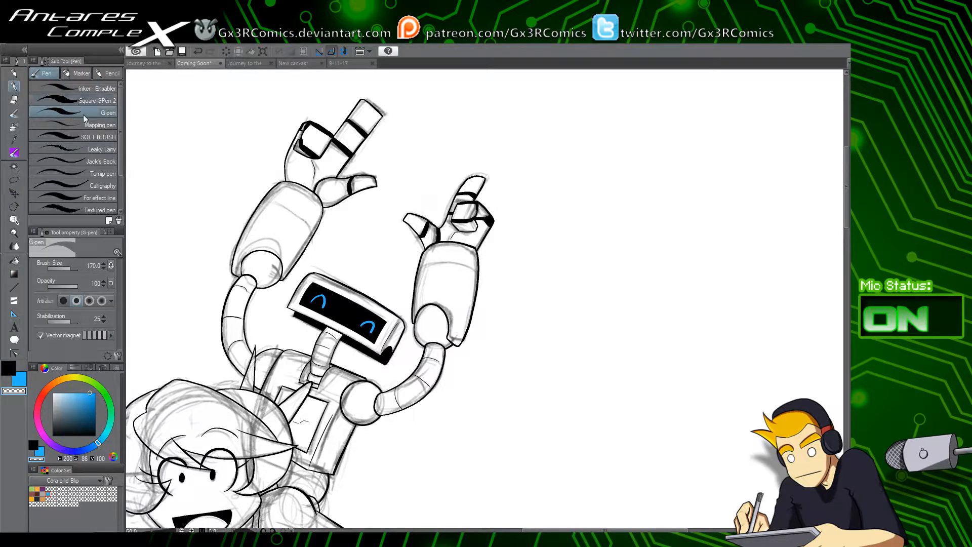
{"action": "left_click", "coordinate": [84, 100]}
{"action": "left_click_drag", "start_coordinate": [234, 428], "coordinate": [340, 125]}
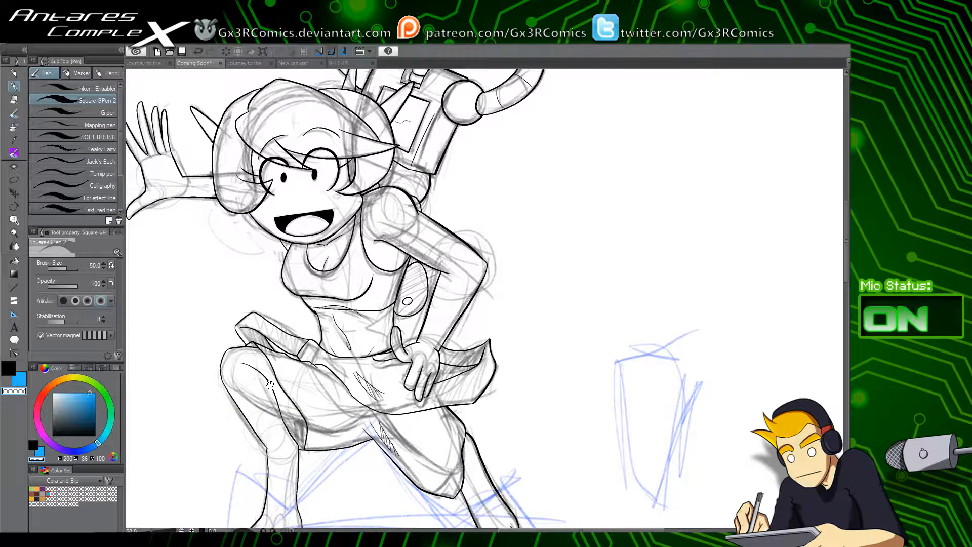
{"action": "left_click_drag", "start_coordinate": [348, 419], "coordinate": [346, 312]}
{"action": "scroll", "coordinate": [362, 270], "scroll_direction": "up", "scroll_amount": 5}
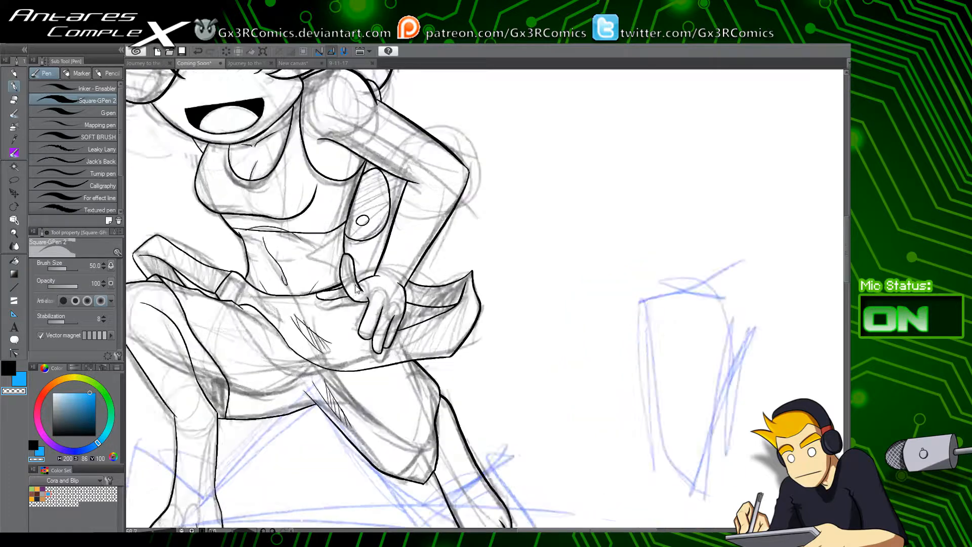
{"action": "key", "text": "ctrl+z"}
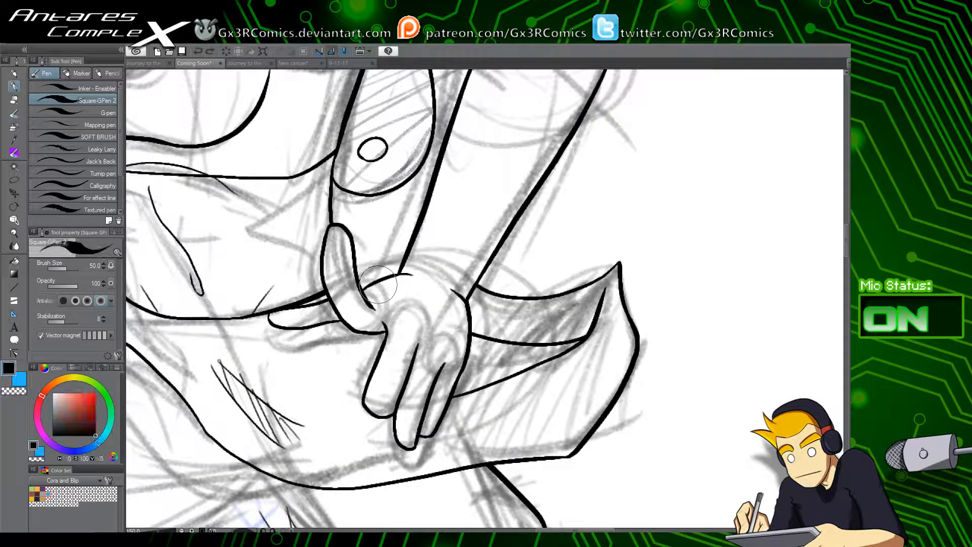
{"action": "key", "text": "p"}
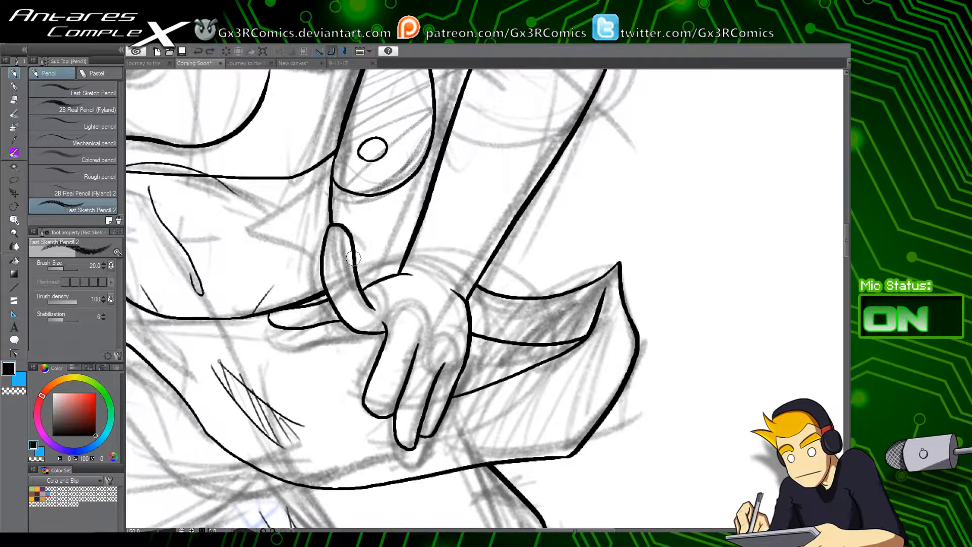
{"action": "key", "text": "p"}
{"action": "left_click_drag", "start_coordinate": [341, 242], "coordinate": [394, 297]}
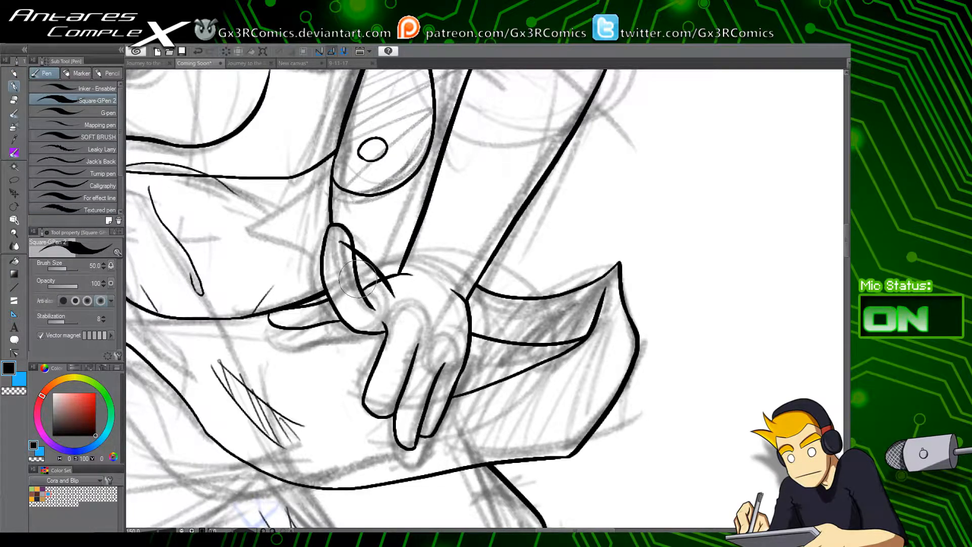
{"action": "mouse_move", "coordinate": [344, 279]}
{"action": "left_mouse_down"}
{"action": "mouse_move", "coordinate": [376, 235]}
{"action": "mouse_move", "coordinate": [323, 220]}
{"action": "mouse_move", "coordinate": [360, 239]}
{"action": "mouse_move", "coordinate": [331, 223]}
{"action": "left_mouse_up"}
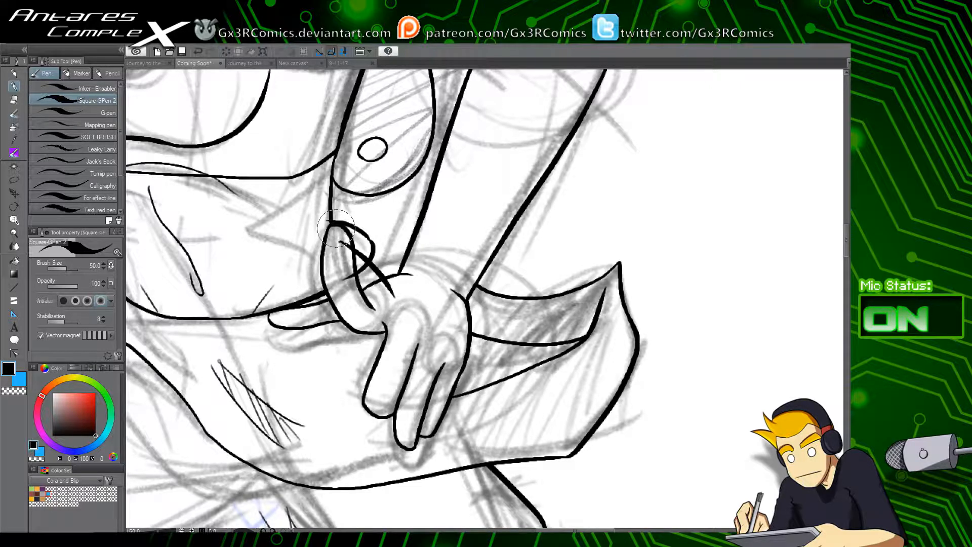
Step: Erase the overlapping strokes around the raised finger and ink a short curve joining the shape behind it to the wrist
{"action": "key", "text": "e"}
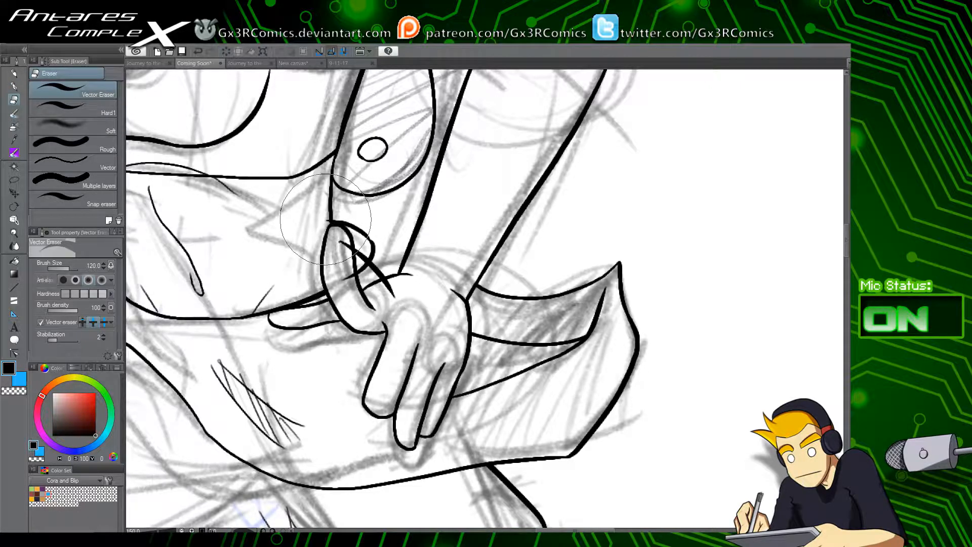
{"action": "mouse_move", "coordinate": [326, 219]}
{"action": "left_mouse_down"}
{"action": "mouse_move", "coordinate": [349, 250]}
{"action": "mouse_move", "coordinate": [349, 281]}
{"action": "left_mouse_up"}
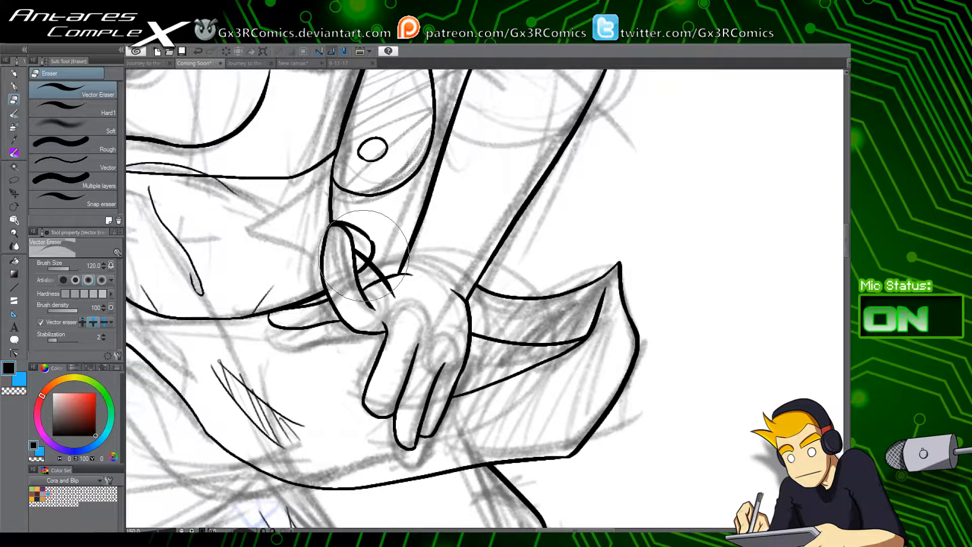
{"action": "mouse_move", "coordinate": [365, 255]}
{"action": "left_mouse_down"}
{"action": "mouse_move", "coordinate": [359, 261]}
{"action": "mouse_move", "coordinate": [397, 287]}
{"action": "left_mouse_up"}
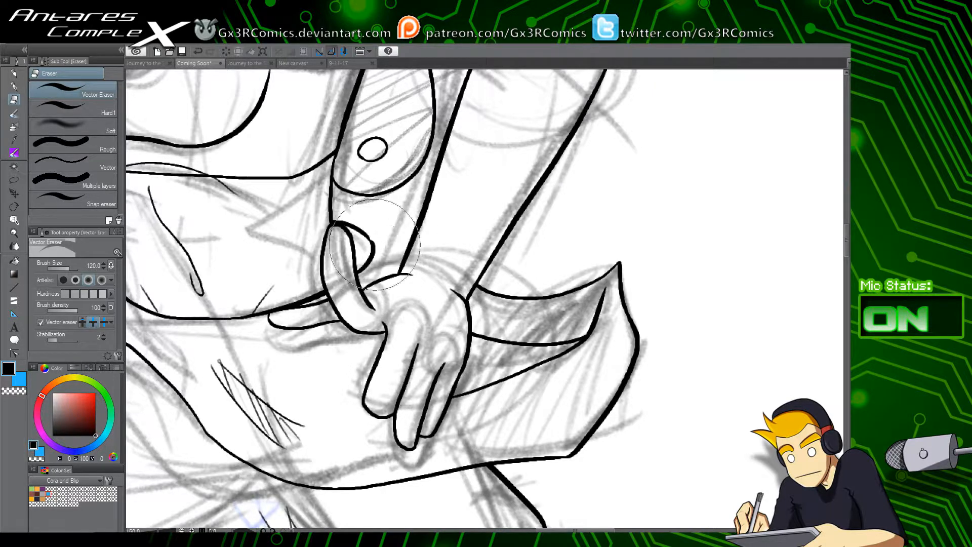
{"action": "key", "text": "p"}
{"action": "left_click_drag", "start_coordinate": [374, 243], "coordinate": [400, 276]}
{"action": "key", "text": "e"}
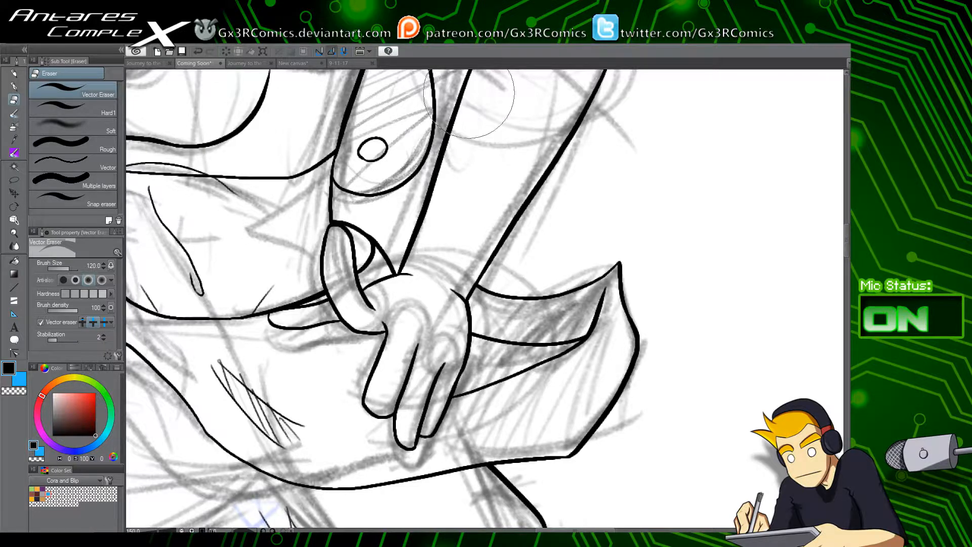
Step: Ink a short line across the crouching girl's thigh behind the bent knee and trim its overhanging ends
{"action": "left_click_drag", "start_coordinate": [314, 369], "coordinate": [339, 281]}
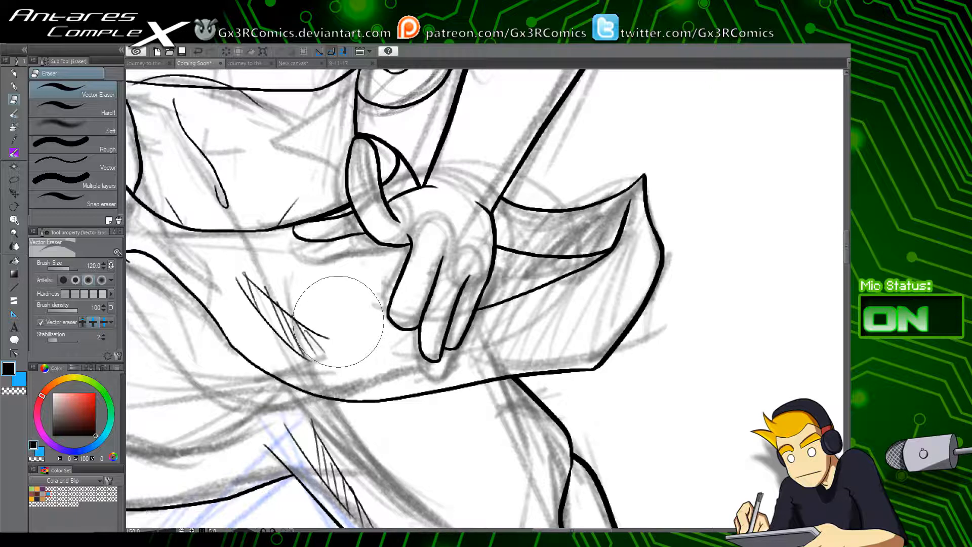
{"action": "scroll", "coordinate": [320, 328], "scroll_direction": "down", "scroll_amount": 2}
{"action": "left_click_drag", "start_coordinate": [257, 343], "coordinate": [342, 229]}
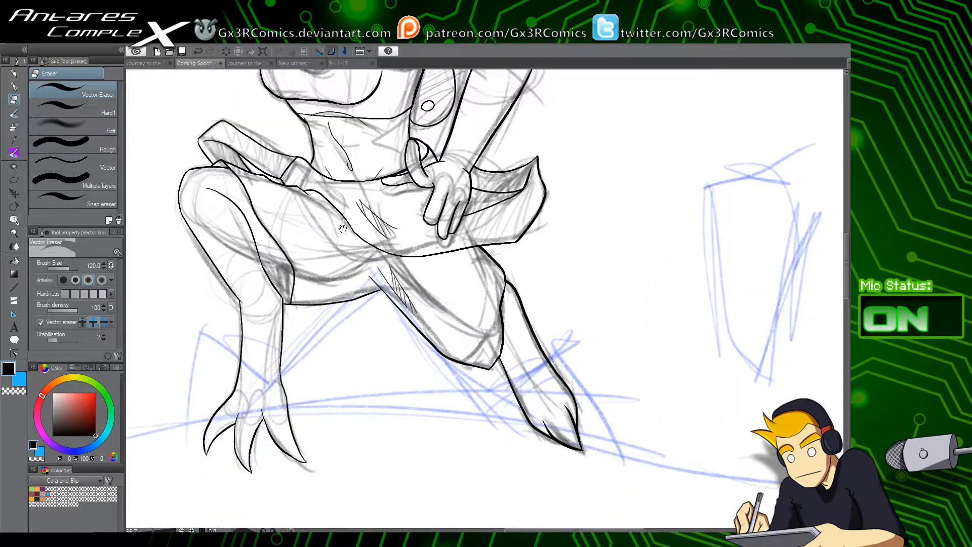
{"action": "left_click_drag", "start_coordinate": [320, 352], "coordinate": [319, 244]}
{"action": "left_click_drag", "start_coordinate": [269, 364], "coordinate": [249, 460]}
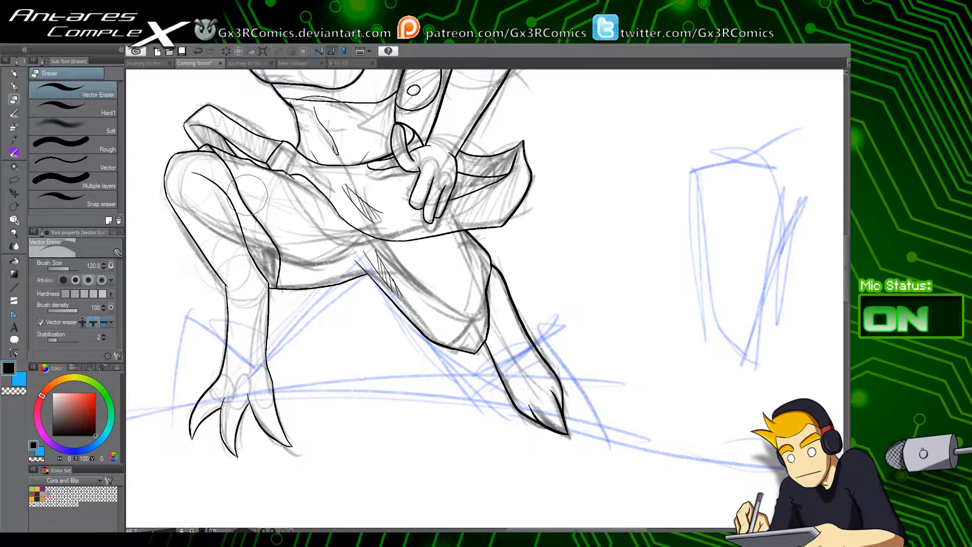
{"action": "scroll", "coordinate": [248, 238], "scroll_direction": "up", "scroll_amount": 2}
{"action": "key", "text": "p"}
{"action": "left_click_drag", "start_coordinate": [237, 275], "coordinate": [312, 293]}
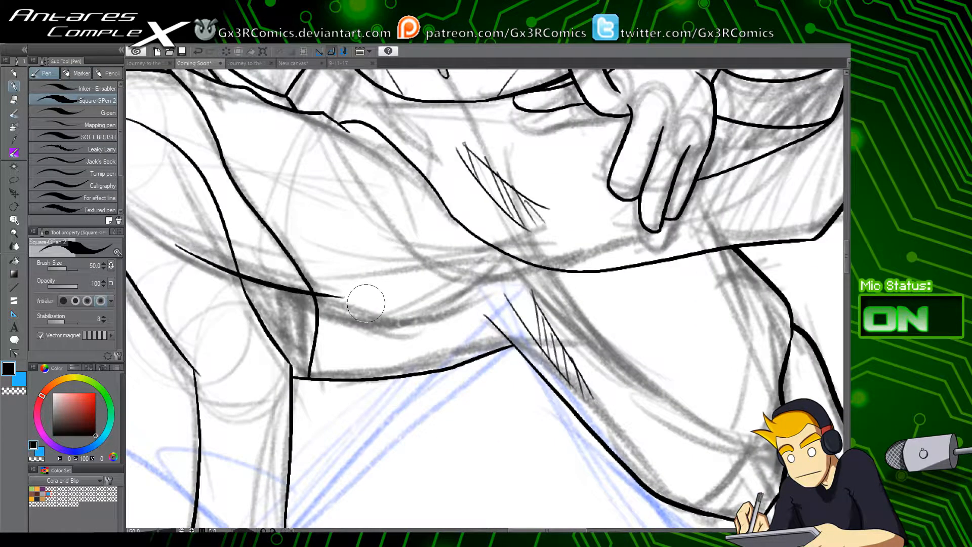
{"action": "key", "text": "e"}
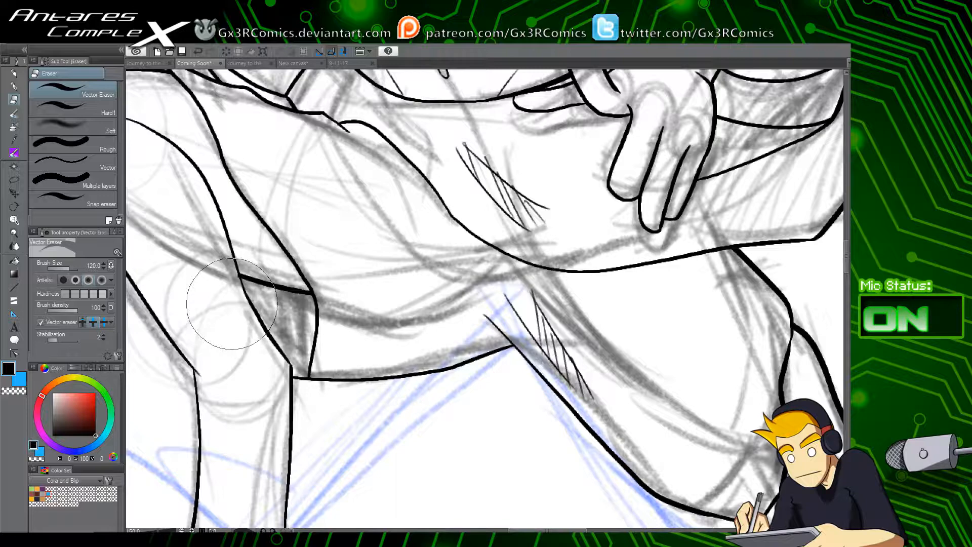
Step: Ink the second girl's face outline from the temple down the cheek to the start of the chin with Square-GPen 2
{"action": "scroll", "coordinate": [408, 217], "scroll_direction": "down", "scroll_amount": 3}
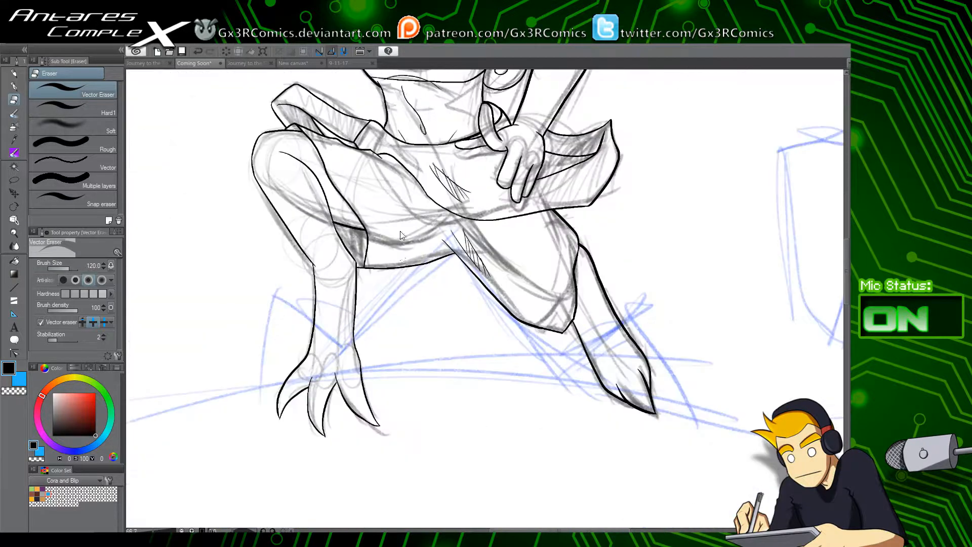
{"action": "left_click_drag", "start_coordinate": [417, 373], "coordinate": [387, 329]}
{"action": "left_click_drag", "start_coordinate": [380, 411], "coordinate": [349, 212]}
{"action": "mouse_move", "coordinate": [355, 446]}
{"action": "left_mouse_down"}
{"action": "mouse_move", "coordinate": [365, 300]}
{"action": "mouse_move", "coordinate": [351, 266]}
{"action": "left_mouse_up"}
{"action": "left_click_drag", "start_coordinate": [332, 395], "coordinate": [376, 175]}
{"action": "left_click_drag", "start_coordinate": [302, 309], "coordinate": [430, 240]}
{"action": "scroll", "coordinate": [304, 276], "scroll_direction": "up", "scroll_amount": 2}
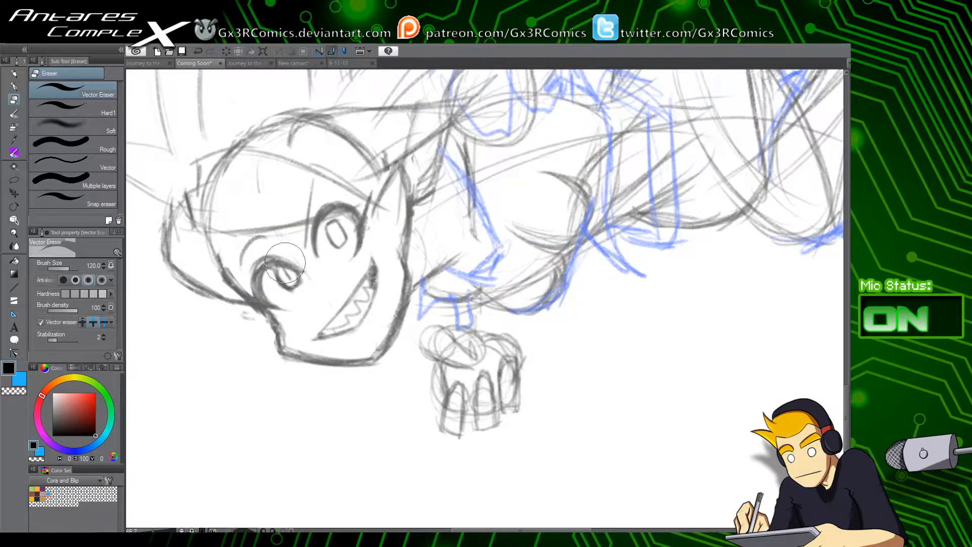
{"action": "key", "text": "p"}
{"action": "scroll", "coordinate": [248, 270], "scroll_direction": "up", "scroll_amount": 1}
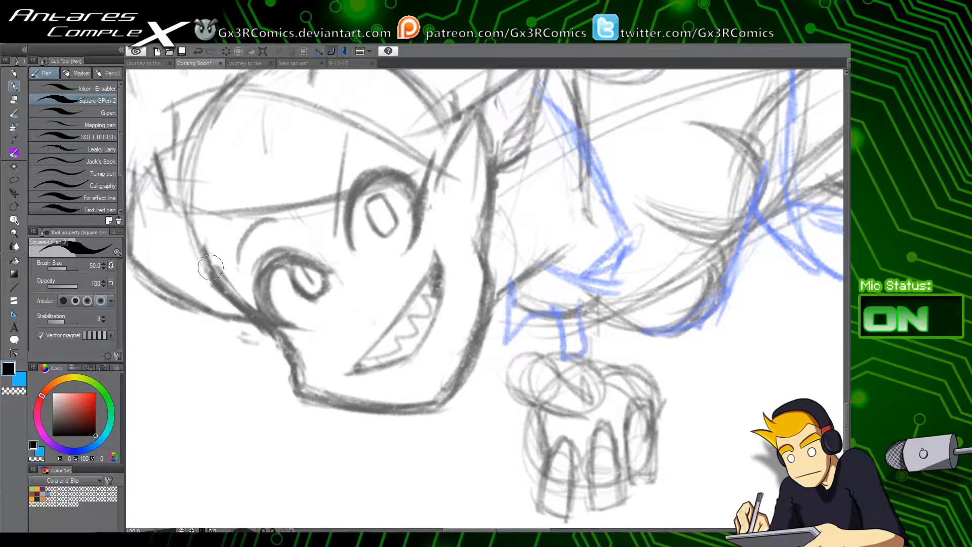
{"action": "left_click_drag", "start_coordinate": [189, 222], "coordinate": [233, 297]}
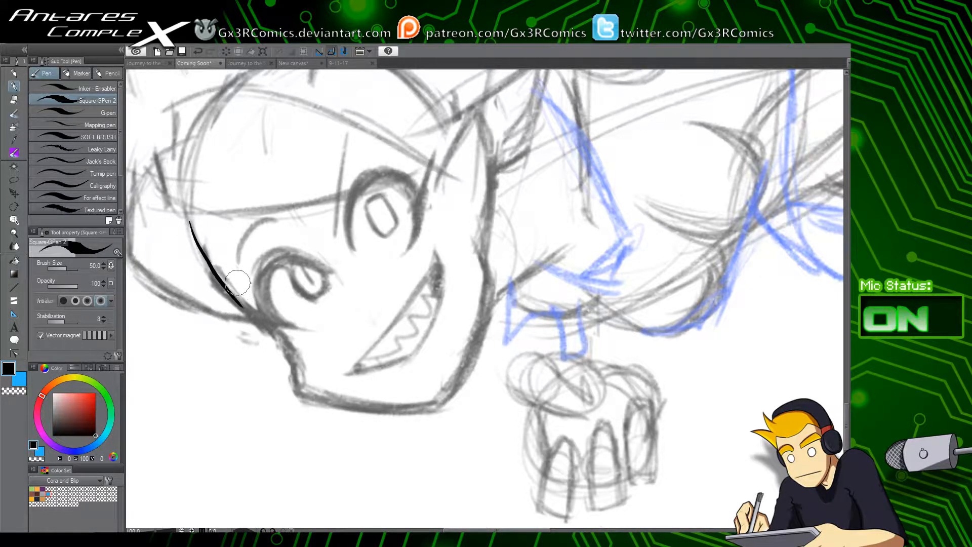
{"action": "scroll", "coordinate": [238, 282], "scroll_direction": "up", "scroll_amount": 2}
{"action": "key", "text": "ctrl+z"}
{"action": "scroll", "coordinate": [217, 256], "scroll_direction": "down", "scroll_amount": 2}
{"action": "mouse_move", "coordinate": [187, 141]}
{"action": "left_mouse_down"}
{"action": "mouse_move", "coordinate": [247, 247]}
{"action": "mouse_move", "coordinate": [234, 234]}
{"action": "mouse_move", "coordinate": [294, 281]}
{"action": "mouse_move", "coordinate": [325, 342]}
{"action": "mouse_move", "coordinate": [324, 317]}
{"action": "mouse_move", "coordinate": [354, 384]}
{"action": "left_mouse_up"}
{"action": "key", "text": "ctrl+z"}
{"action": "mouse_move", "coordinate": [304, 296]}
{"action": "left_mouse_down"}
{"action": "mouse_move", "coordinate": [337, 364]}
{"action": "mouse_move", "coordinate": [398, 402]}
{"action": "left_mouse_up"}
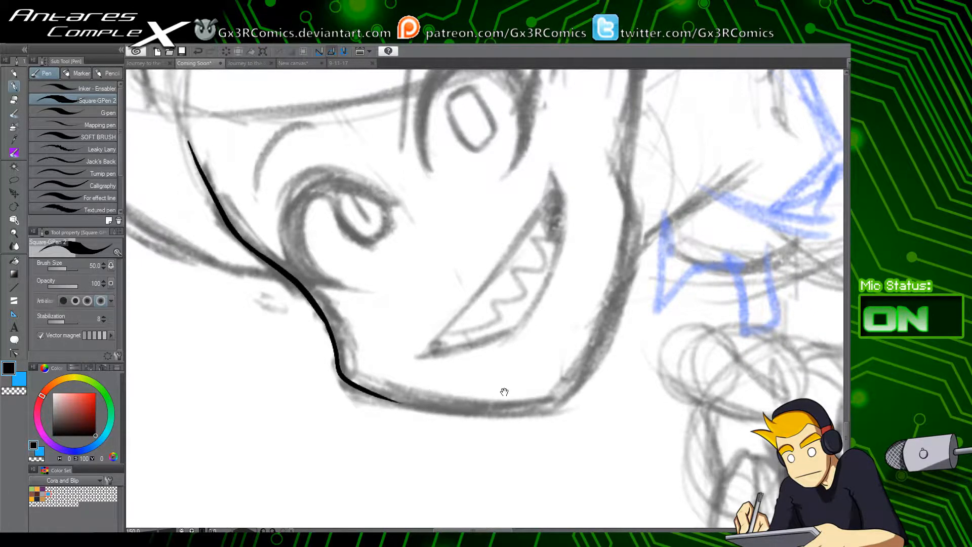
Step: Ink the second girl's chin and far jawline up to the base of her ear with Square-GPen 2
{"action": "left_click_drag", "start_coordinate": [504, 392], "coordinate": [424, 346]}
{"action": "mouse_move", "coordinate": [292, 348]}
{"action": "left_mouse_down"}
{"action": "mouse_move", "coordinate": [433, 360]}
{"action": "mouse_move", "coordinate": [466, 357]}
{"action": "left_mouse_up"}
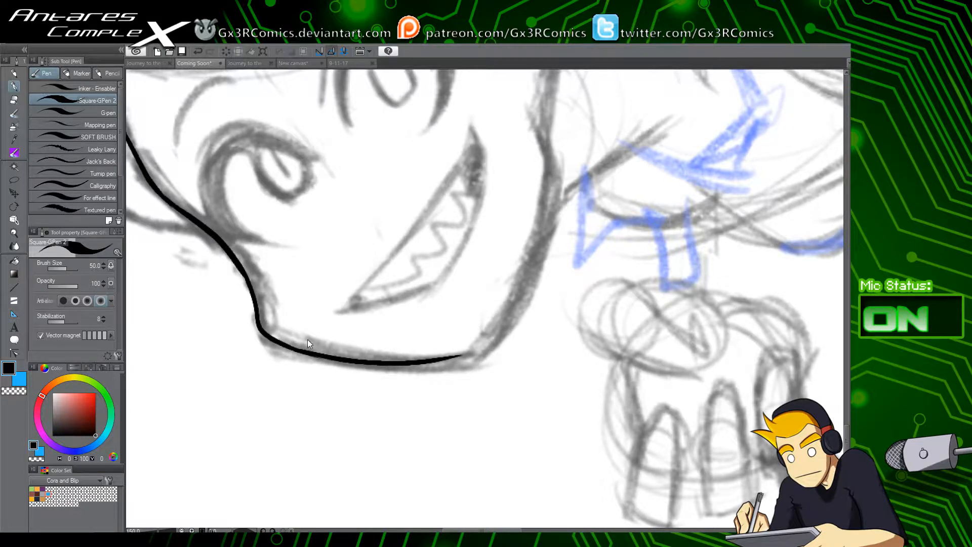
{"action": "key", "text": "ctrl+z"}
{"action": "key", "text": "ctrl+z"}
{"action": "left_click_drag", "start_coordinate": [248, 284], "coordinate": [346, 365]}
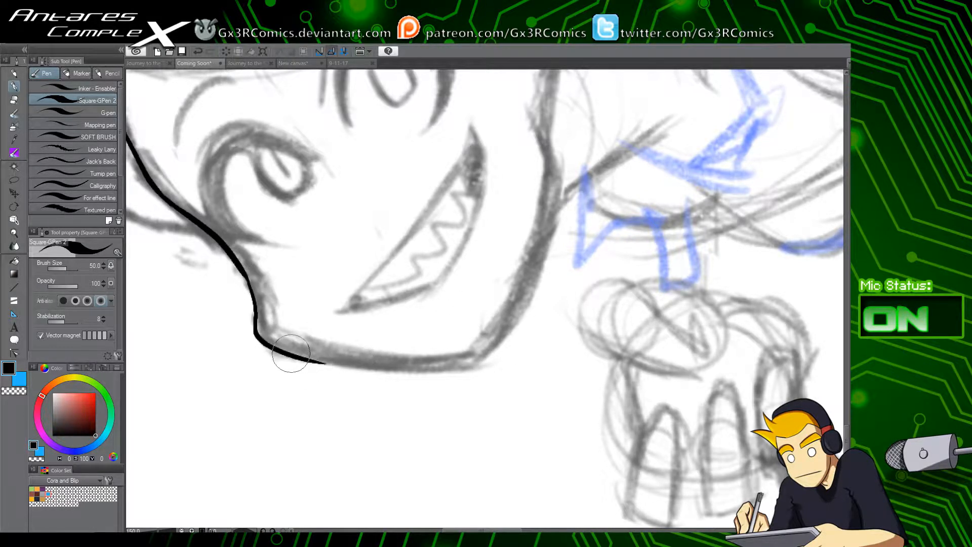
{"action": "mouse_move", "coordinate": [291, 353]}
{"action": "left_mouse_down"}
{"action": "mouse_move", "coordinate": [486, 341]}
{"action": "mouse_move", "coordinate": [522, 266]}
{"action": "mouse_move", "coordinate": [545, 141]}
{"action": "left_mouse_up"}
Step: Ink the outline of the second girl's pointed ear, from the top of the jawline around the tip to its front edge
{"action": "mouse_move", "coordinate": [534, 177]}
{"action": "left_mouse_down"}
{"action": "mouse_move", "coordinate": [477, 323]}
{"action": "mouse_move", "coordinate": [474, 247]}
{"action": "left_mouse_up"}
{"action": "left_click_drag", "start_coordinate": [472, 267], "coordinate": [465, 369]}
{"action": "mouse_move", "coordinate": [407, 285]}
{"action": "left_mouse_down"}
{"action": "mouse_move", "coordinate": [446, 180]}
{"action": "mouse_move", "coordinate": [479, 162]}
{"action": "mouse_move", "coordinate": [484, 323]}
{"action": "mouse_move", "coordinate": [475, 374]}
{"action": "mouse_move", "coordinate": [471, 163]}
{"action": "mouse_move", "coordinate": [463, 159]}
{"action": "mouse_move", "coordinate": [407, 276]}
{"action": "left_mouse_up"}
{"action": "key", "text": "ctrl+z"}
{"action": "key", "text": "ctrl+z"}
{"action": "mouse_move", "coordinate": [317, 342]}
{"action": "left_mouse_down"}
{"action": "mouse_move", "coordinate": [379, 332]}
{"action": "mouse_move", "coordinate": [451, 276]}
{"action": "mouse_move", "coordinate": [445, 321]}
{"action": "mouse_move", "coordinate": [411, 363]}
{"action": "left_mouse_up"}
{"action": "left_click_drag", "start_coordinate": [321, 366], "coordinate": [415, 363]}
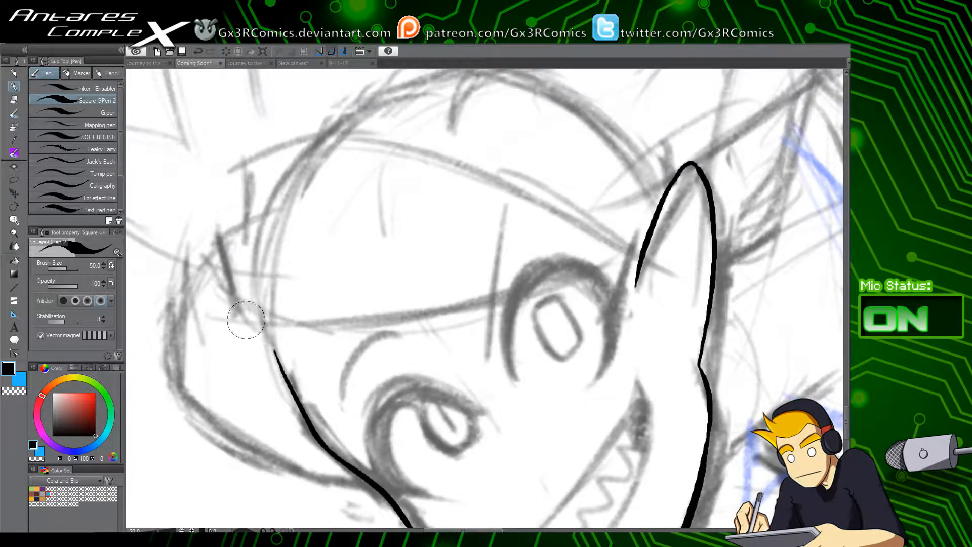
Step: Ink the lower edges of the second girl's fringe as two pointed locks, one ending above the eye and one at the ear
{"action": "mouse_move", "coordinate": [220, 344]}
{"action": "left_mouse_down"}
{"action": "mouse_move", "coordinate": [452, 338]}
{"action": "mouse_move", "coordinate": [556, 280]}
{"action": "mouse_move", "coordinate": [557, 303]}
{"action": "mouse_move", "coordinate": [282, 297]}
{"action": "left_mouse_up"}
{"action": "key", "text": "e"}
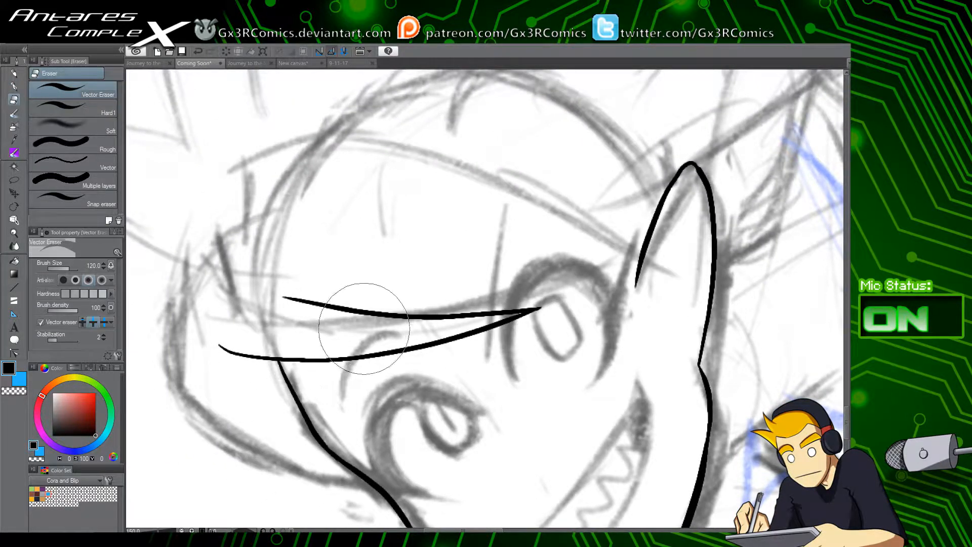
{"action": "key", "text": "p"}
{"action": "mouse_move", "coordinate": [540, 283]}
{"action": "left_mouse_down"}
{"action": "mouse_move", "coordinate": [373, 373]}
{"action": "mouse_move", "coordinate": [610, 297]}
{"action": "mouse_move", "coordinate": [430, 247]}
{"action": "mouse_move", "coordinate": [291, 229]}
{"action": "left_mouse_up"}
{"action": "key", "text": "ctrl+z"}
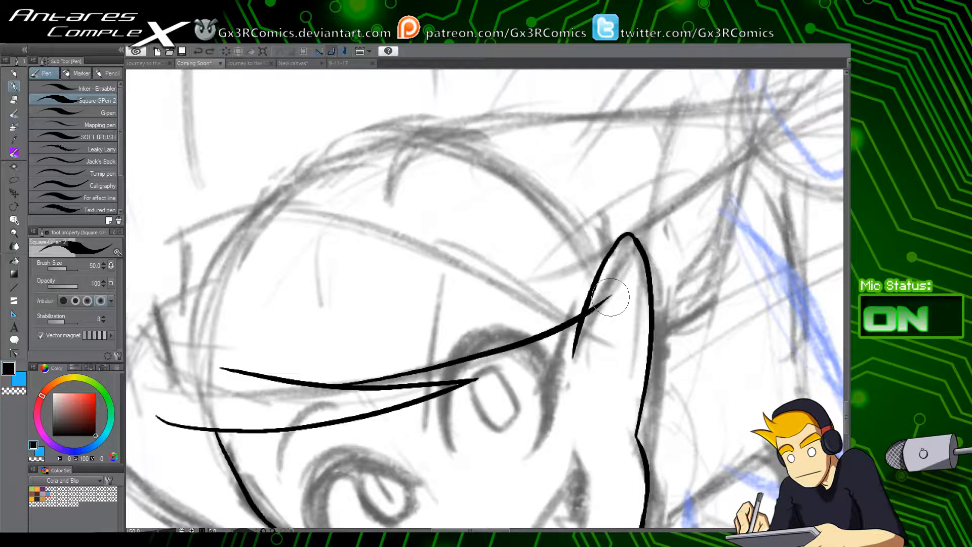
{"action": "left_click_drag", "start_coordinate": [611, 296], "coordinate": [480, 300]}
Step: Ink the curved upper edge of the fringe and close its end opposite the ear with a stepped outline
{"action": "left_click_drag", "start_coordinate": [557, 302], "coordinate": [289, 226]}
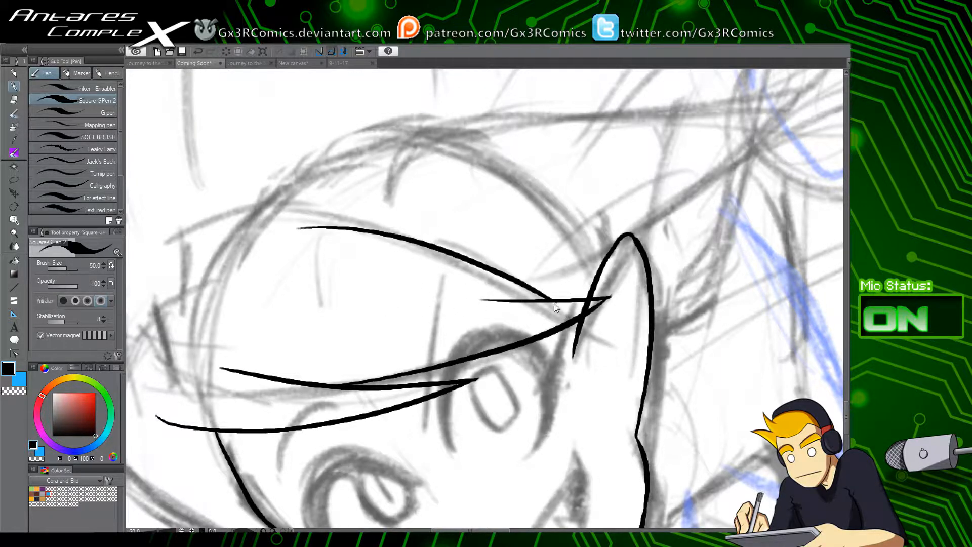
{"action": "key", "text": "ctrl+z"}
{"action": "mouse_move", "coordinate": [561, 299]}
{"action": "left_mouse_down"}
{"action": "mouse_move", "coordinate": [488, 253]}
{"action": "mouse_move", "coordinate": [266, 206]}
{"action": "left_mouse_up"}
{"action": "left_click_drag", "start_coordinate": [309, 280], "coordinate": [424, 253]}
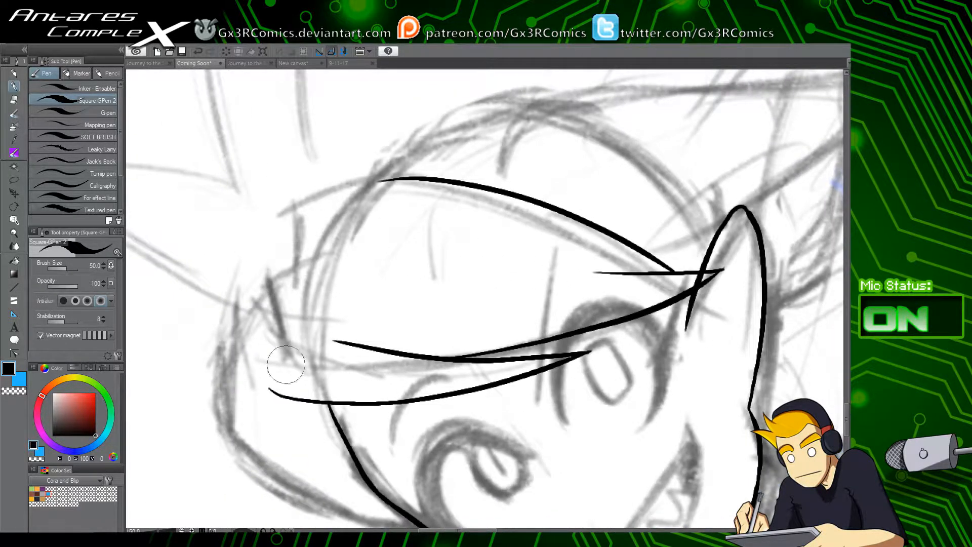
{"action": "mouse_move", "coordinate": [273, 392]}
{"action": "left_mouse_down"}
{"action": "mouse_move", "coordinate": [256, 369]}
{"action": "mouse_move", "coordinate": [240, 294]}
{"action": "mouse_move", "coordinate": [345, 276]}
{"action": "mouse_move", "coordinate": [263, 255]}
{"action": "mouse_move", "coordinate": [264, 233]}
{"action": "mouse_move", "coordinate": [386, 176]}
{"action": "mouse_move", "coordinate": [284, 210]}
{"action": "mouse_move", "coordinate": [269, 282]}
{"action": "left_mouse_up"}
{"action": "key", "text": "ctrl+z"}
{"action": "key", "text": "e"}
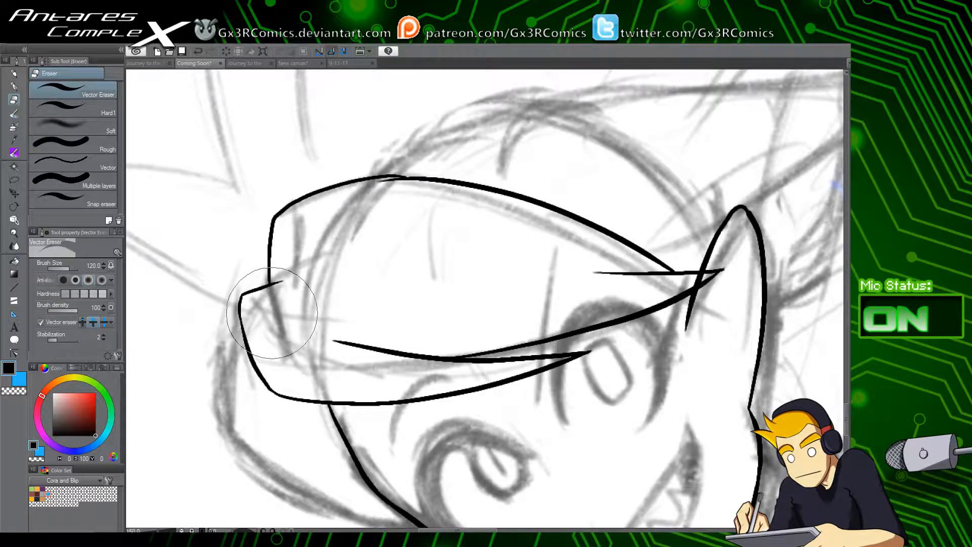
Step: Ink the hair lock behind the near cheek, curving down from the fringe, and trim it where it meets the face outline
{"action": "key", "text": "p"}
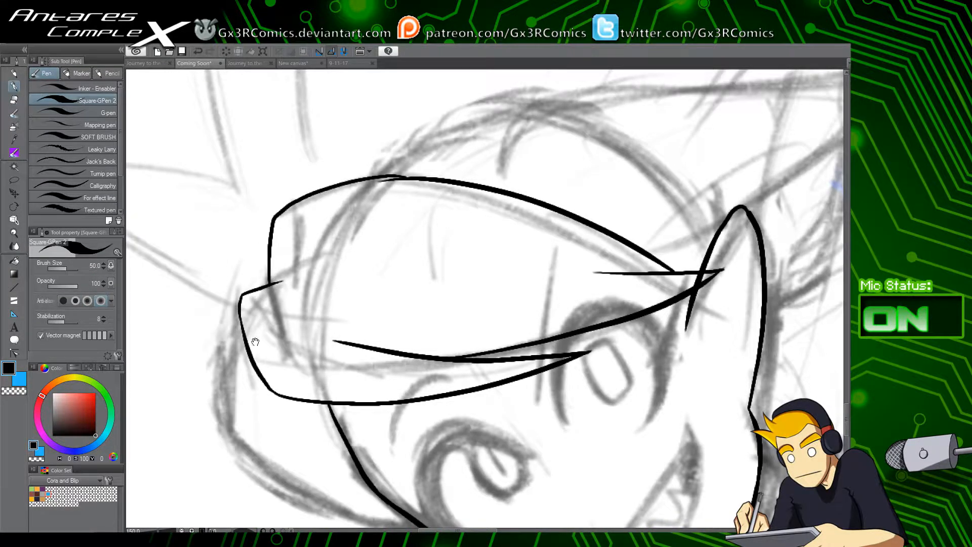
{"action": "left_click_drag", "start_coordinate": [256, 341], "coordinate": [282, 215]}
{"action": "mouse_move", "coordinate": [252, 176]}
{"action": "left_mouse_down"}
{"action": "mouse_move", "coordinate": [246, 290]}
{"action": "mouse_move", "coordinate": [330, 372]}
{"action": "mouse_move", "coordinate": [494, 390]}
{"action": "left_mouse_up"}
{"action": "key", "text": "ctrl+z"}
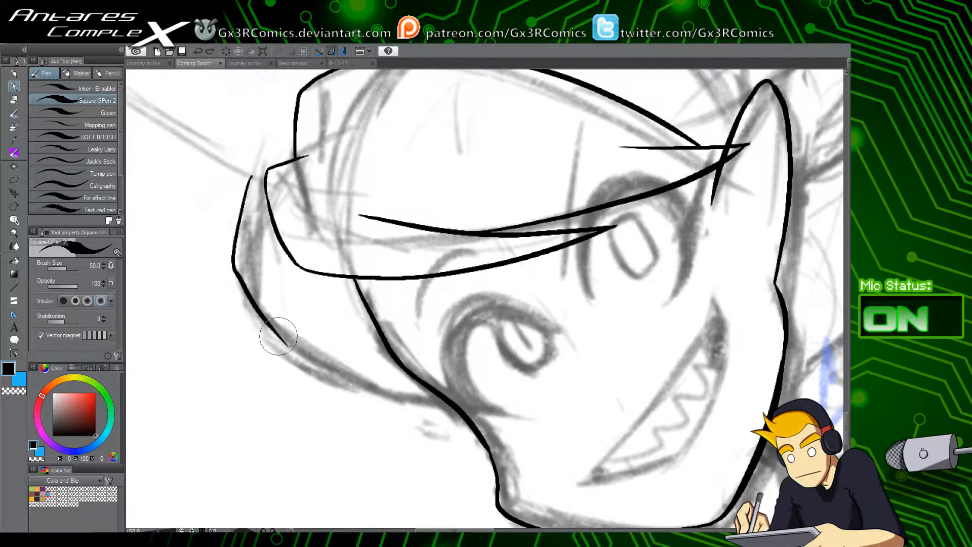
{"action": "mouse_move", "coordinate": [275, 330]}
{"action": "left_mouse_down"}
{"action": "mouse_move", "coordinate": [483, 394]}
{"action": "mouse_move", "coordinate": [497, 414]}
{"action": "left_mouse_up"}
{"action": "key", "text": "e"}
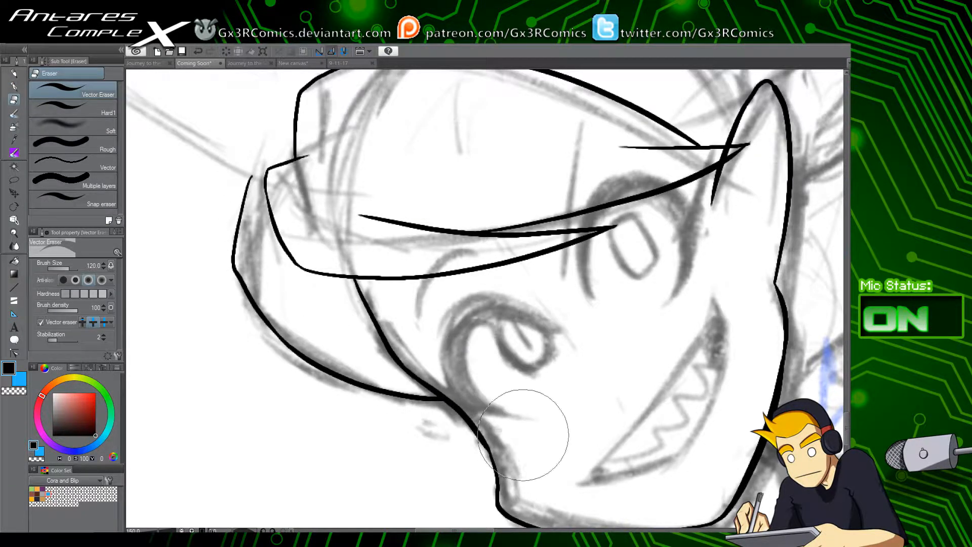
Step: Erase the part of the ear outline that crosses the pointed fringe lock
{"action": "left_click_drag", "start_coordinate": [527, 361], "coordinate": [373, 345]}
{"action": "left_click_drag", "start_coordinate": [414, 296], "coordinate": [390, 396]}
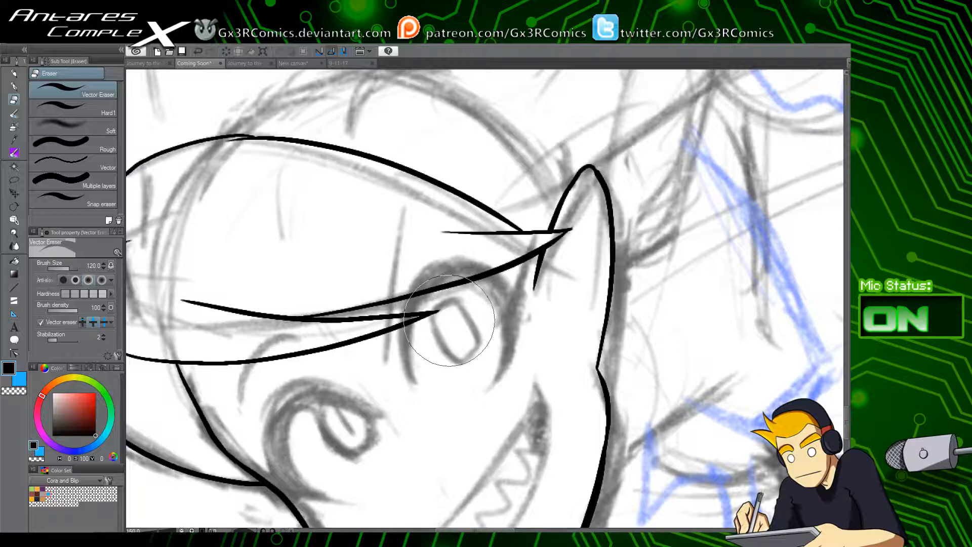
{"action": "left_click_drag", "start_coordinate": [240, 251], "coordinate": [378, 366]}
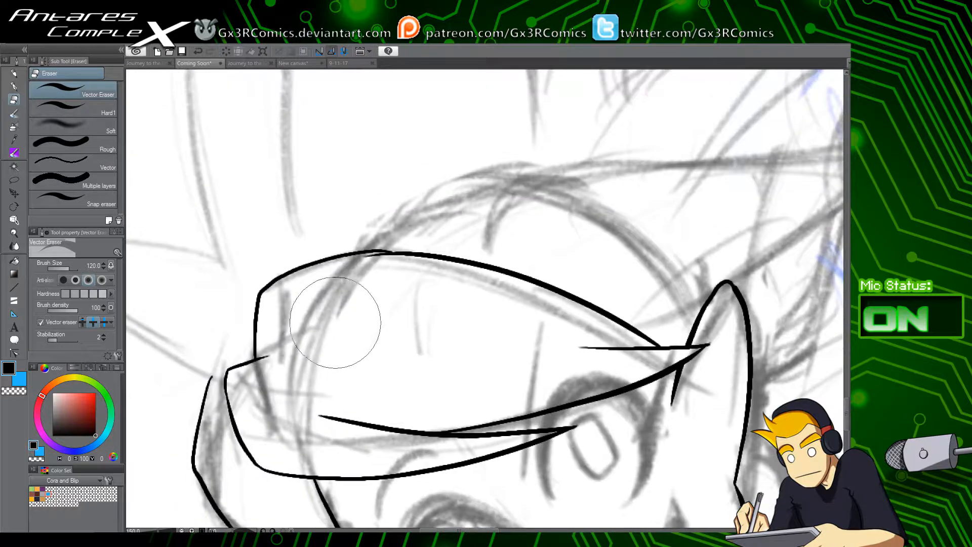
Step: Ink the hair spike pointing sideways behind the fringe and erase the strokes overshooting its tip
{"action": "key", "text": "p"}
{"action": "left_click_drag", "start_coordinate": [215, 337], "coordinate": [388, 317]}
{"action": "mouse_move", "coordinate": [383, 355]}
{"action": "left_mouse_down"}
{"action": "mouse_move", "coordinate": [349, 341]}
{"action": "mouse_move", "coordinate": [175, 201]}
{"action": "mouse_move", "coordinate": [155, 220]}
{"action": "mouse_move", "coordinate": [401, 245]}
{"action": "left_mouse_up"}
{"action": "key", "text": "e"}
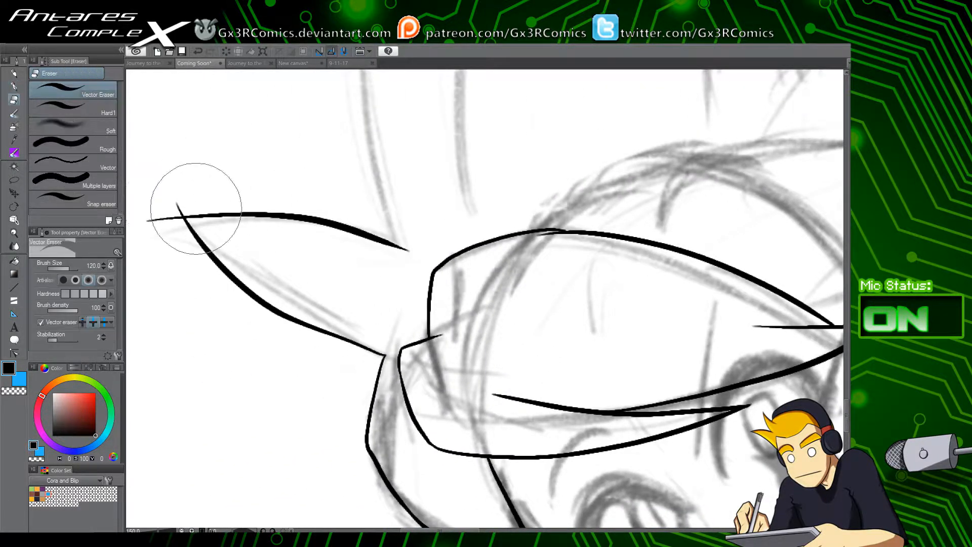
{"action": "left_click_drag", "start_coordinate": [191, 202], "coordinate": [174, 206]}
{"action": "left_click", "coordinate": [174, 206]}
Step: Ink the narrow upright hair spike above the sideways one and trim its tip
{"action": "mouse_move", "coordinate": [332, 197]}
{"action": "left_mouse_down"}
{"action": "mouse_move", "coordinate": [332, 272]}
{"action": "mouse_move", "coordinate": [309, 416]}
{"action": "left_mouse_up"}
{"action": "key", "text": "p"}
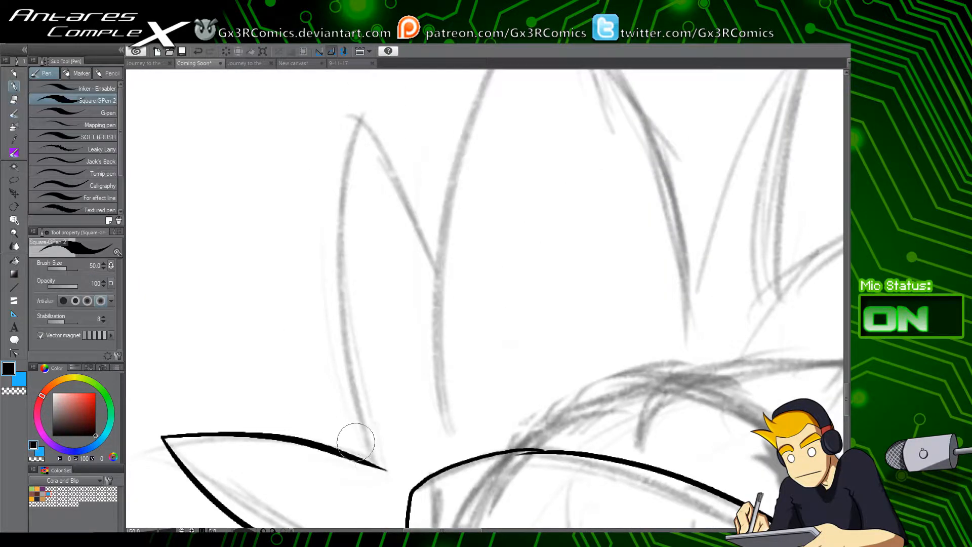
{"action": "mouse_move", "coordinate": [374, 464]}
{"action": "left_mouse_down"}
{"action": "mouse_move", "coordinate": [362, 436]}
{"action": "mouse_move", "coordinate": [348, 130]}
{"action": "mouse_move", "coordinate": [362, 87]}
{"action": "mouse_move", "coordinate": [449, 321]}
{"action": "left_mouse_up"}
{"action": "left_click_drag", "start_coordinate": [431, 224], "coordinate": [386, 371]}
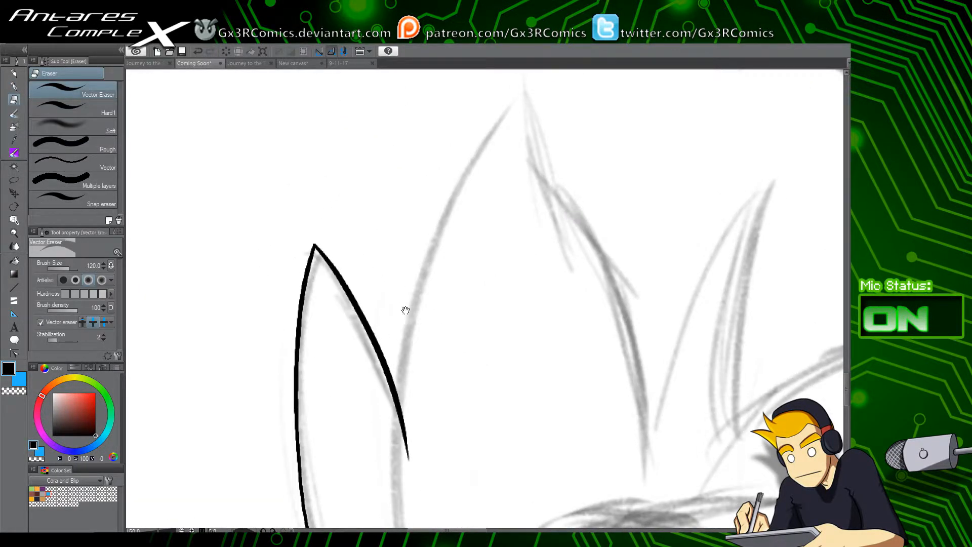
Step: Ink the outer edge of the tall central hair spike and a short curve down from its tip, then trim the tip
{"action": "left_click_drag", "start_coordinate": [404, 311], "coordinate": [363, 269]}
{"action": "mouse_move", "coordinate": [368, 491]}
{"action": "left_mouse_down"}
{"action": "mouse_move", "coordinate": [360, 302]}
{"action": "mouse_move", "coordinate": [461, 63]}
{"action": "left_mouse_up"}
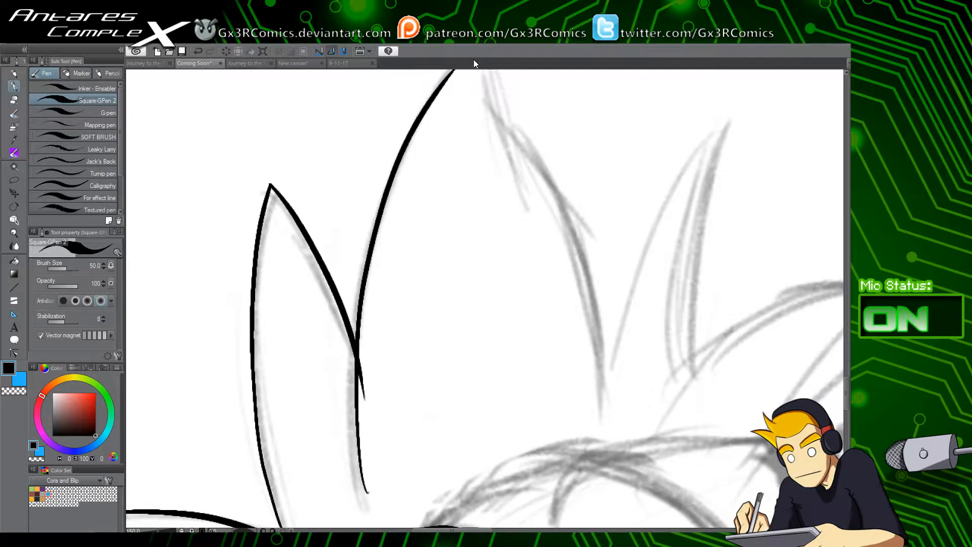
{"action": "left_click_drag", "start_coordinate": [430, 148], "coordinate": [334, 309]}
{"action": "left_click_drag", "start_coordinate": [340, 252], "coordinate": [415, 190]}
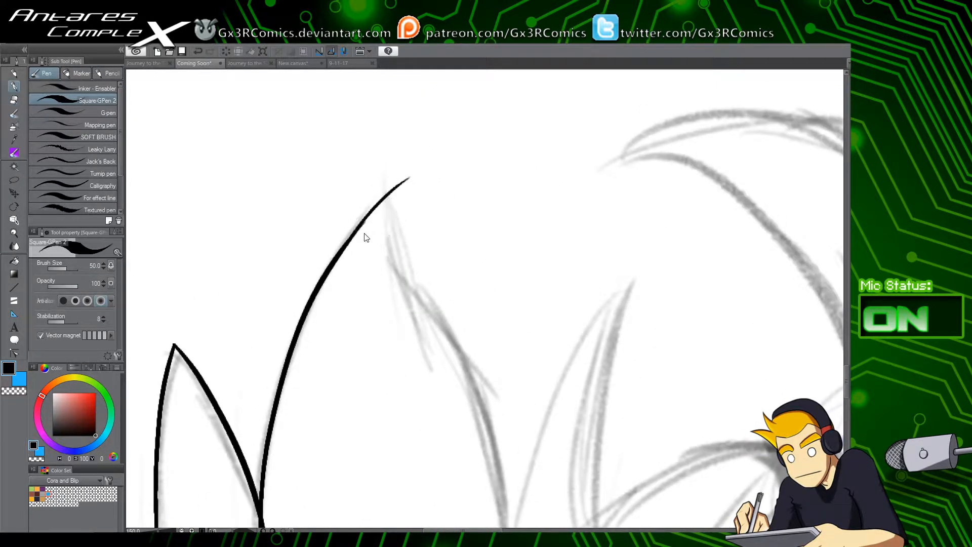
{"action": "key", "text": "ctrl+z"}
{"action": "mouse_move", "coordinate": [347, 244]}
{"action": "left_mouse_down"}
{"action": "mouse_move", "coordinate": [410, 186]}
{"action": "mouse_move", "coordinate": [396, 202]}
{"action": "mouse_move", "coordinate": [397, 192]}
{"action": "mouse_move", "coordinate": [410, 292]}
{"action": "mouse_move", "coordinate": [441, 339]}
{"action": "left_mouse_up"}
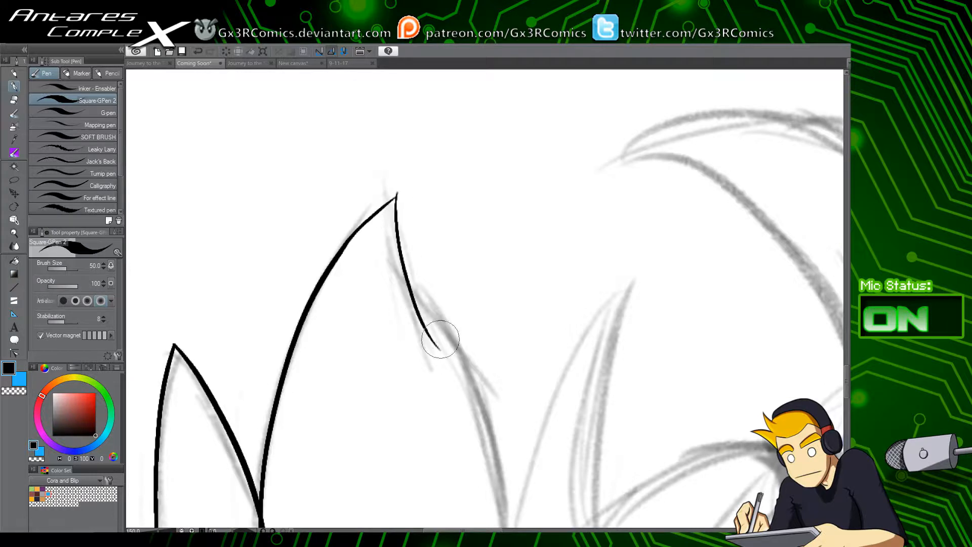
{"action": "key", "text": "e"}
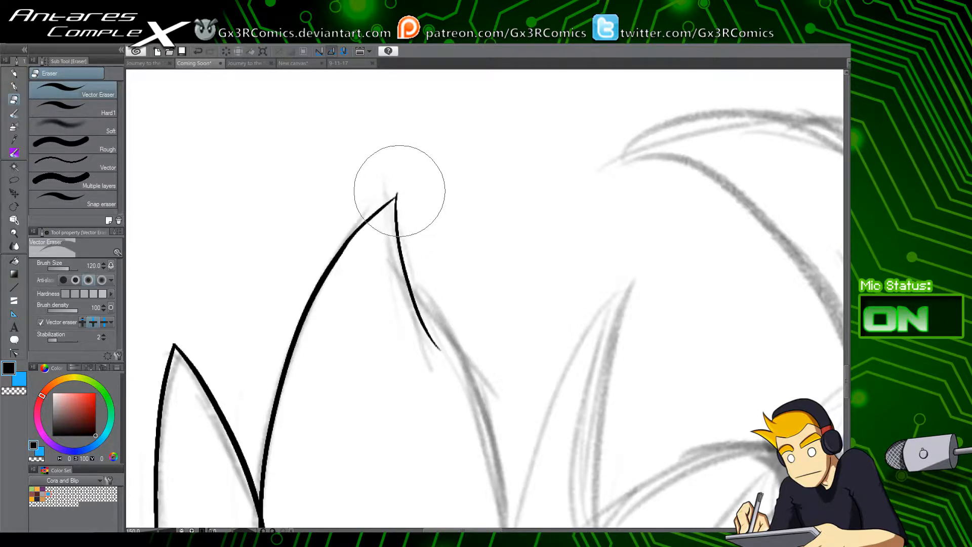
Step: Ink the inner edge of the tall hair spike, branching off the short tip curve down to its base
{"action": "key", "text": "p"}
{"action": "mouse_move", "coordinate": [433, 301]}
{"action": "left_mouse_down"}
{"action": "mouse_move", "coordinate": [390, 201]}
{"action": "mouse_move", "coordinate": [451, 462]}
{"action": "left_mouse_up"}
{"action": "key", "text": "ctrl+z"}
{"action": "mouse_move", "coordinate": [361, 158]}
{"action": "left_mouse_down"}
{"action": "mouse_move", "coordinate": [390, 196]}
{"action": "mouse_move", "coordinate": [458, 426]}
{"action": "left_mouse_up"}
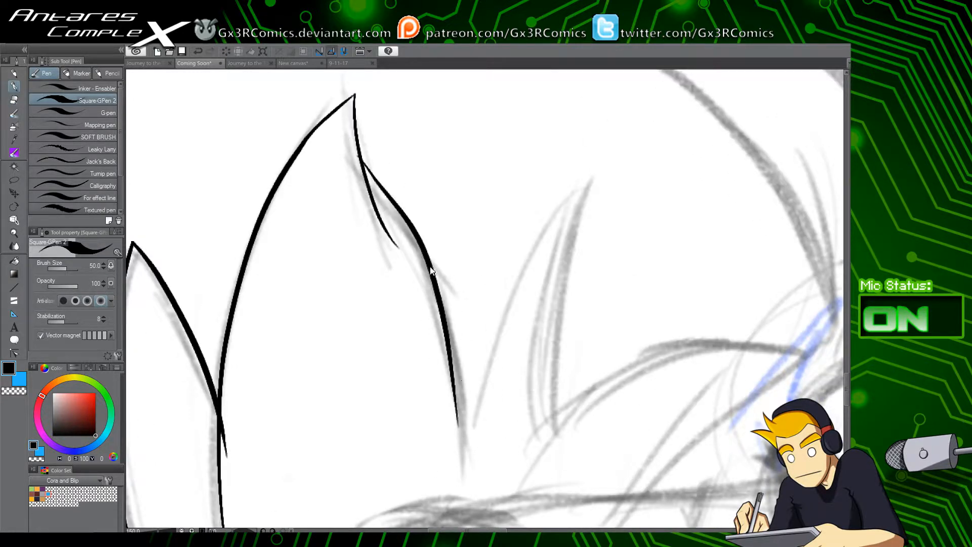
{"action": "key", "text": "ctrl+z"}
{"action": "mouse_move", "coordinate": [359, 157]}
{"action": "left_mouse_down"}
{"action": "mouse_move", "coordinate": [427, 265]}
{"action": "mouse_move", "coordinate": [449, 492]}
{"action": "left_mouse_up"}
Step: Ink both edges of the smaller hair spike beside the tall one and trim the overshoot at its tip
{"action": "left_click_drag", "start_coordinate": [515, 302], "coordinate": [489, 249]}
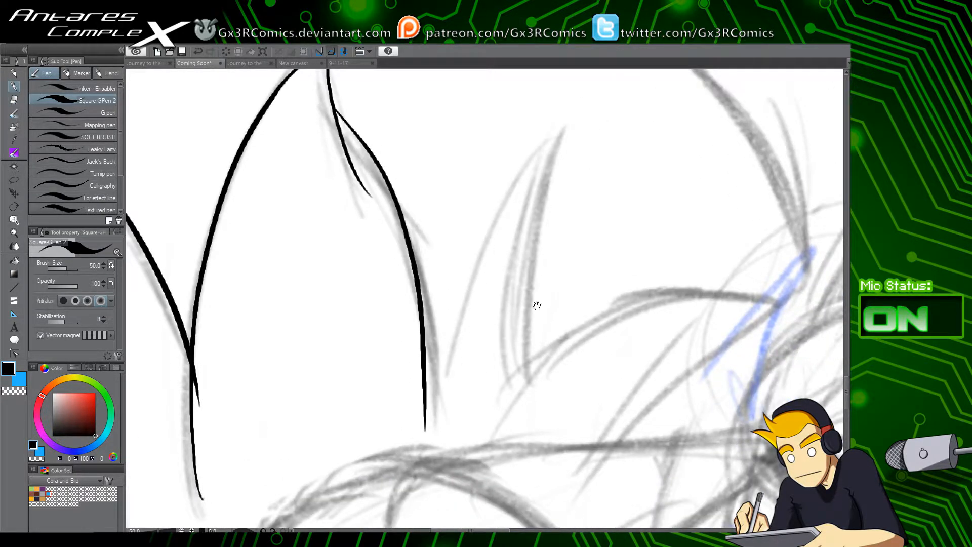
{"action": "left_click_drag", "start_coordinate": [498, 329], "coordinate": [421, 379]}
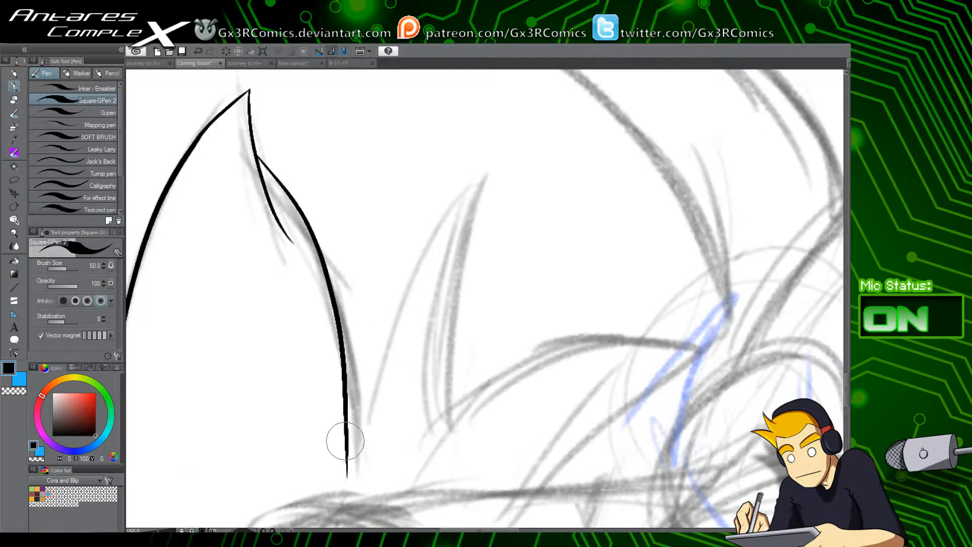
{"action": "mouse_move", "coordinate": [348, 415]}
{"action": "left_mouse_down"}
{"action": "mouse_move", "coordinate": [477, 172]}
{"action": "mouse_move", "coordinate": [437, 324]}
{"action": "mouse_move", "coordinate": [448, 432]}
{"action": "left_mouse_up"}
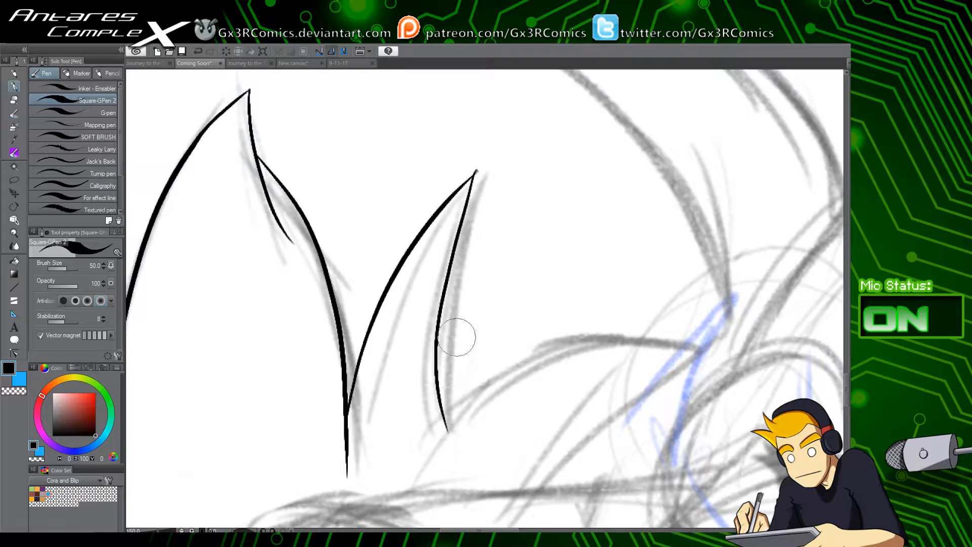
{"action": "key", "text": "e"}
{"action": "left_click_drag", "start_coordinate": [440, 377], "coordinate": [403, 325]}
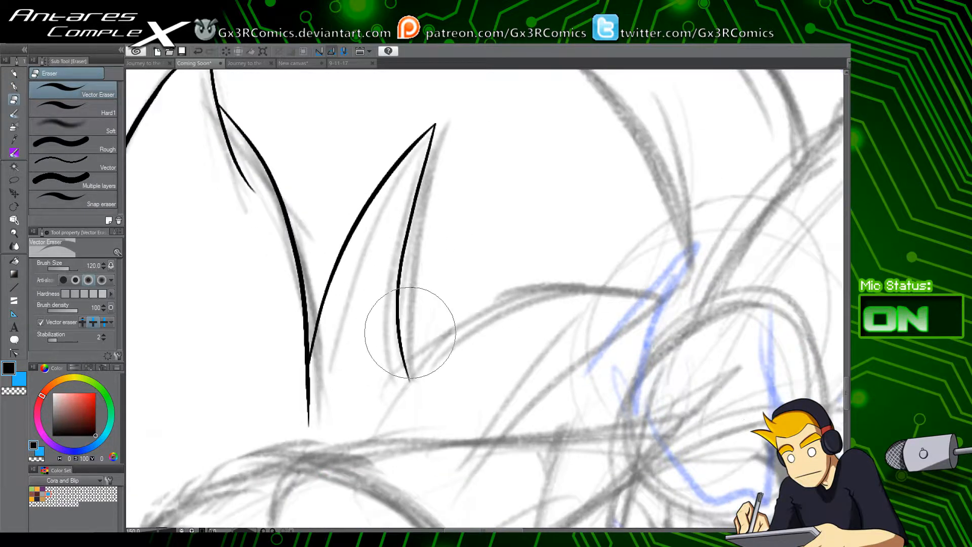
{"action": "key", "text": "p"}
{"action": "mouse_move", "coordinate": [479, 337]}
{"action": "left_mouse_down"}
{"action": "mouse_move", "coordinate": [423, 309]}
{"action": "mouse_move", "coordinate": [418, 392]}
{"action": "left_mouse_up"}
Step: Ink the long pointed hair lock sweeping back from the crown, with its lower edge returning to the ear
{"action": "key", "text": "p"}
{"action": "scroll", "coordinate": [407, 383], "scroll_direction": "down", "scroll_amount": 2}
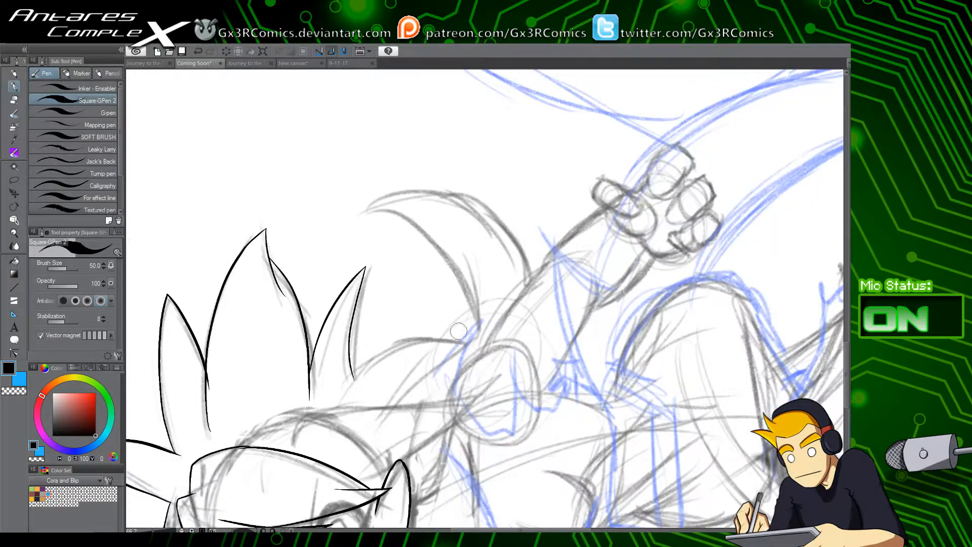
{"action": "left_click_drag", "start_coordinate": [443, 434], "coordinate": [403, 333]}
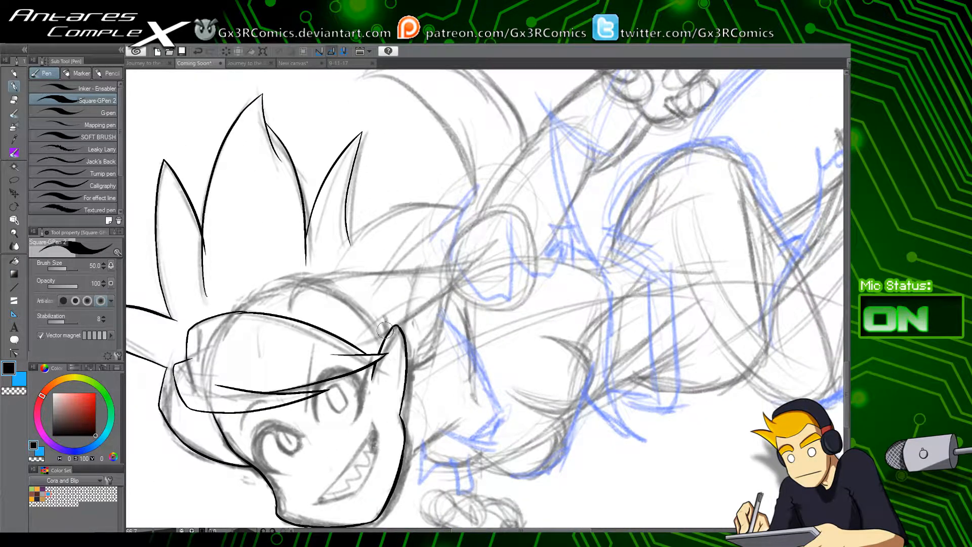
{"action": "scroll", "coordinate": [385, 329], "scroll_direction": "up", "scroll_amount": 2}
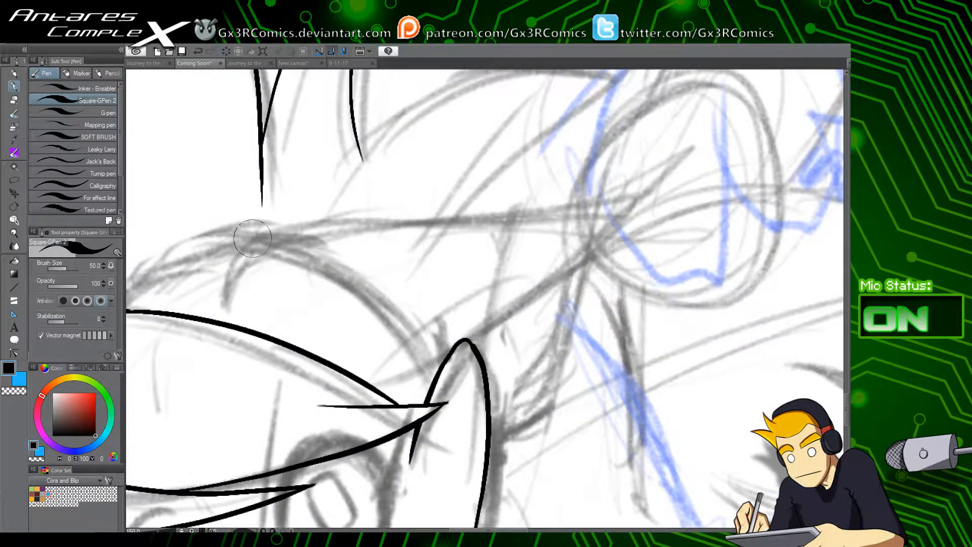
{"action": "mouse_move", "coordinate": [228, 295]}
{"action": "left_mouse_down"}
{"action": "mouse_move", "coordinate": [280, 233]}
{"action": "mouse_move", "coordinate": [701, 169]}
{"action": "left_mouse_up"}
{"action": "key", "text": "ctrl+z"}
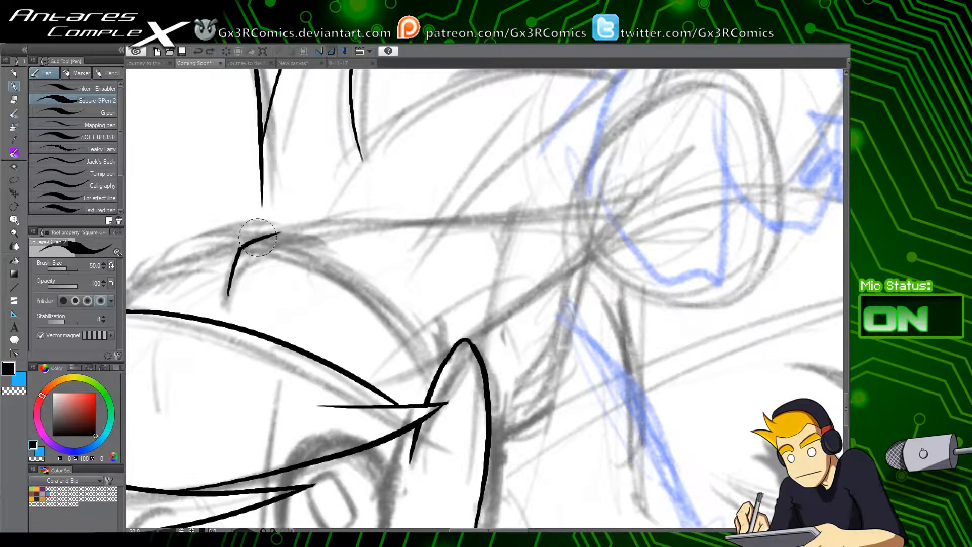
{"action": "mouse_move", "coordinate": [253, 238]}
{"action": "left_mouse_down"}
{"action": "mouse_move", "coordinate": [293, 212]}
{"action": "mouse_move", "coordinate": [673, 143]}
{"action": "mouse_move", "coordinate": [623, 208]}
{"action": "mouse_move", "coordinate": [456, 362]}
{"action": "mouse_move", "coordinate": [391, 382]}
{"action": "left_mouse_up"}
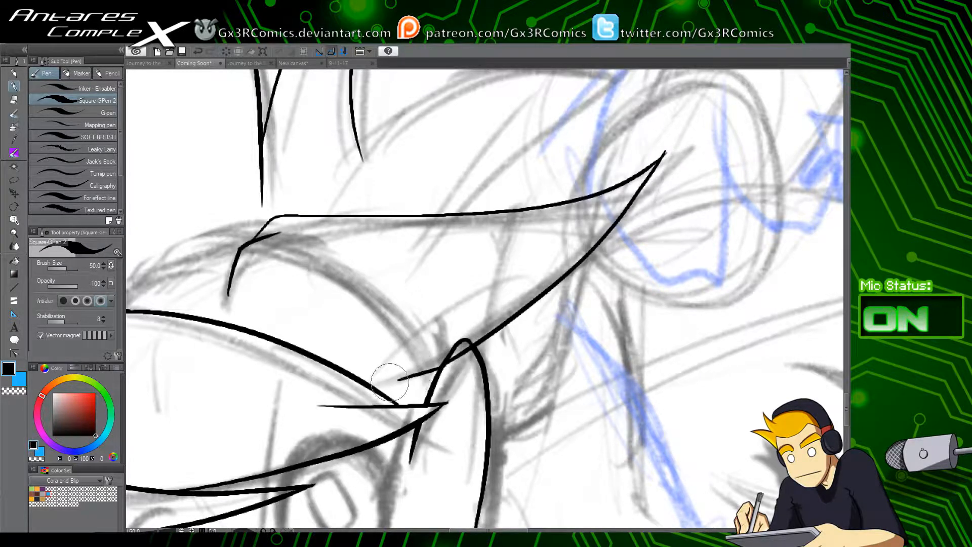
Step: Adjust the end of the long lock's lower edge with the Control point tool and erase the part crossing the ear tip
{"action": "key", "text": "e"}
{"action": "left_click_drag", "start_coordinate": [461, 350], "coordinate": [454, 360]}
{"action": "key", "text": "ctrl+z"}
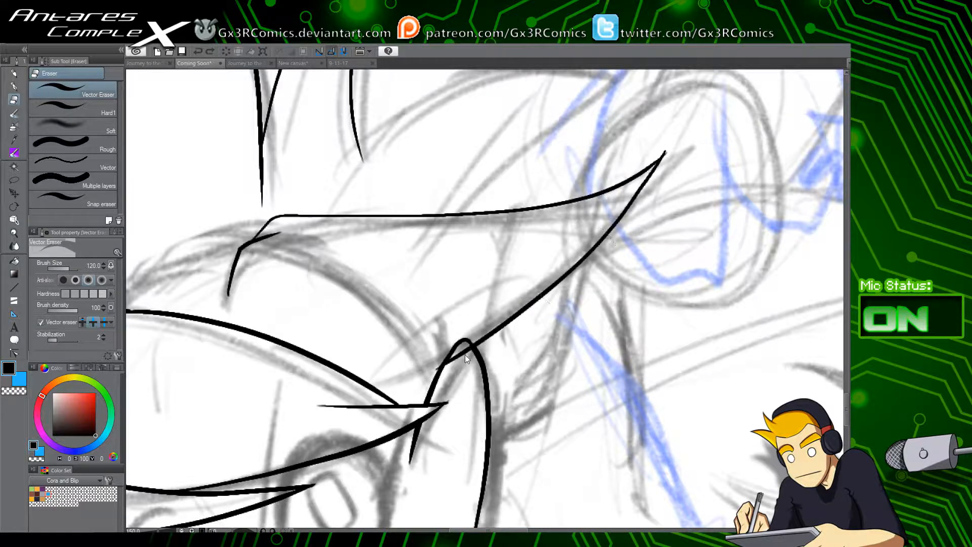
{"action": "key", "text": "y"}
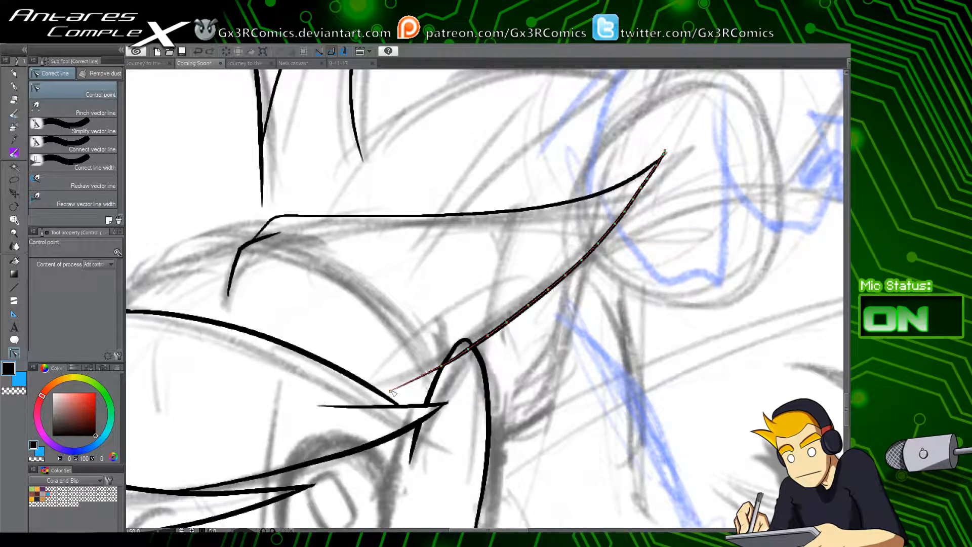
{"action": "key", "text": "e"}
{"action": "left_click_drag", "start_coordinate": [445, 336], "coordinate": [445, 390]}
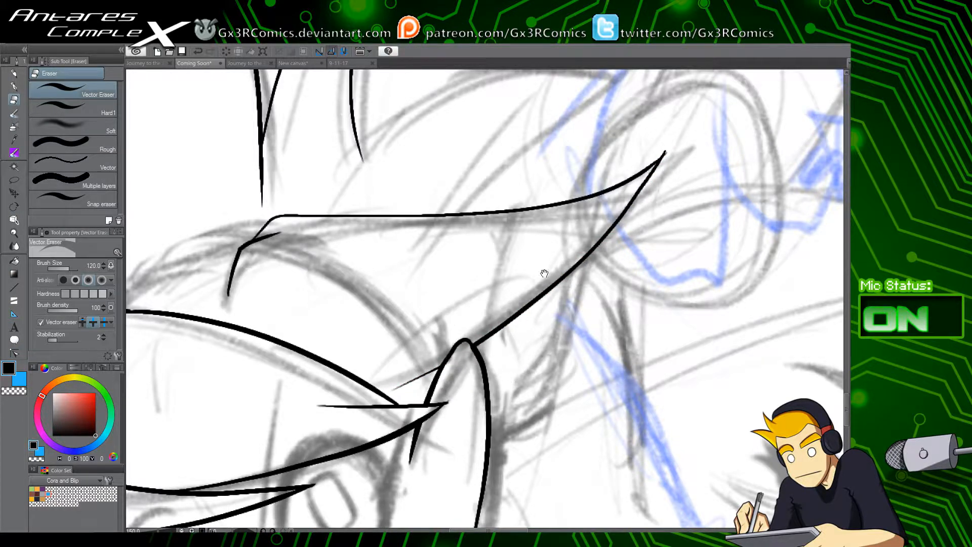
Step: Ink another pointed hair lock between the small spike and the long swept-back lock and trim its overhanging strokes
{"action": "left_click_drag", "start_coordinate": [462, 260], "coordinate": [434, 386]}
{"action": "key", "text": "p"}
{"action": "mouse_move", "coordinate": [487, 281]}
{"action": "left_mouse_down"}
{"action": "mouse_move", "coordinate": [375, 370]}
{"action": "mouse_move", "coordinate": [392, 310]}
{"action": "left_mouse_up"}
{"action": "scroll", "coordinate": [395, 353], "scroll_direction": "down", "scroll_amount": 2}
{"action": "scroll", "coordinate": [435, 359], "scroll_direction": "up", "scroll_amount": 1}
{"action": "mouse_move", "coordinate": [306, 302]}
{"action": "left_mouse_down"}
{"action": "mouse_move", "coordinate": [476, 231]}
{"action": "mouse_move", "coordinate": [387, 364]}
{"action": "mouse_move", "coordinate": [394, 380]}
{"action": "left_mouse_up"}
{"action": "key", "text": "e"}
{"action": "left_click", "coordinate": [310, 292]}
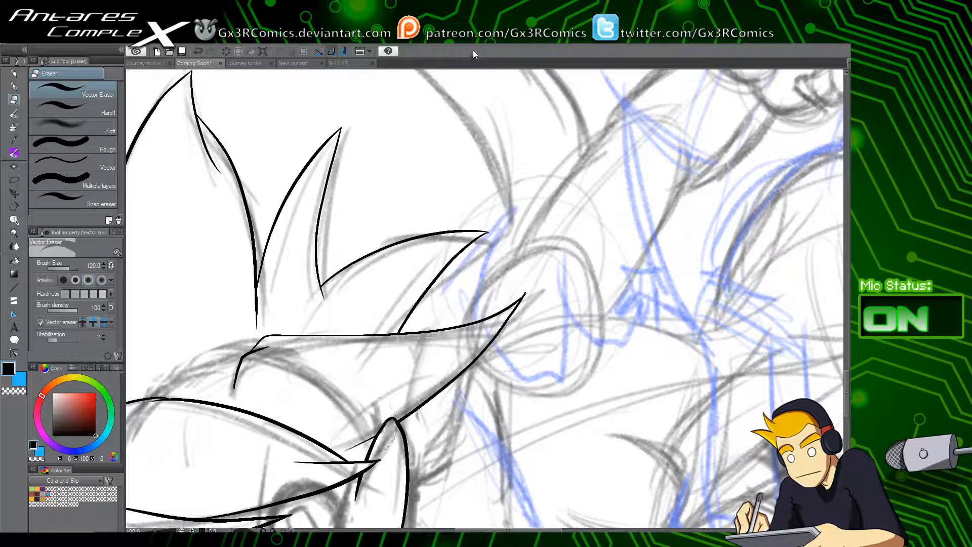
{"action": "scroll", "coordinate": [294, 354], "scroll_direction": "down", "scroll_amount": 4}
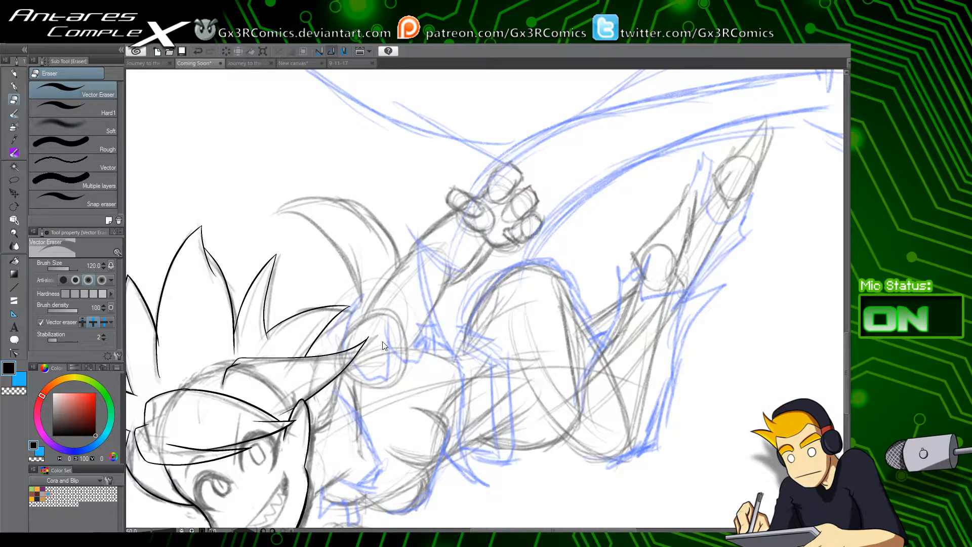
Step: Ink the neck line running from the second girl's jaw towards her shoulder with the Square-GPen 2
{"action": "scroll", "coordinate": [384, 346], "scroll_direction": "up", "scroll_amount": 1}
{"action": "mouse_move", "coordinate": [369, 372]}
{"action": "left_mouse_down"}
{"action": "mouse_move", "coordinate": [367, 327]}
{"action": "mouse_move", "coordinate": [395, 185]}
{"action": "left_mouse_up"}
{"action": "left_click_drag", "start_coordinate": [391, 355], "coordinate": [383, 275]}
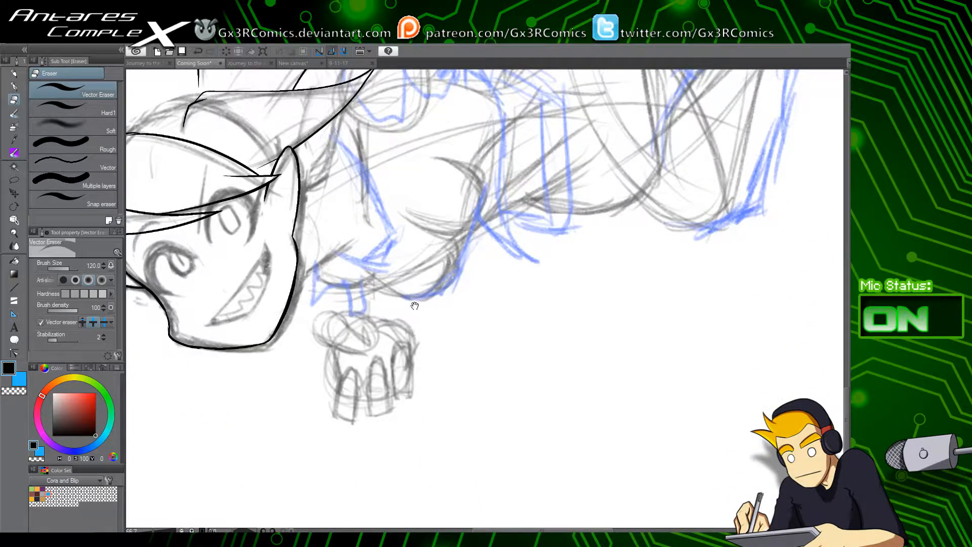
{"action": "left_click_drag", "start_coordinate": [415, 306], "coordinate": [371, 337]}
{"action": "scroll", "coordinate": [349, 322], "scroll_direction": "up", "scroll_amount": 1}
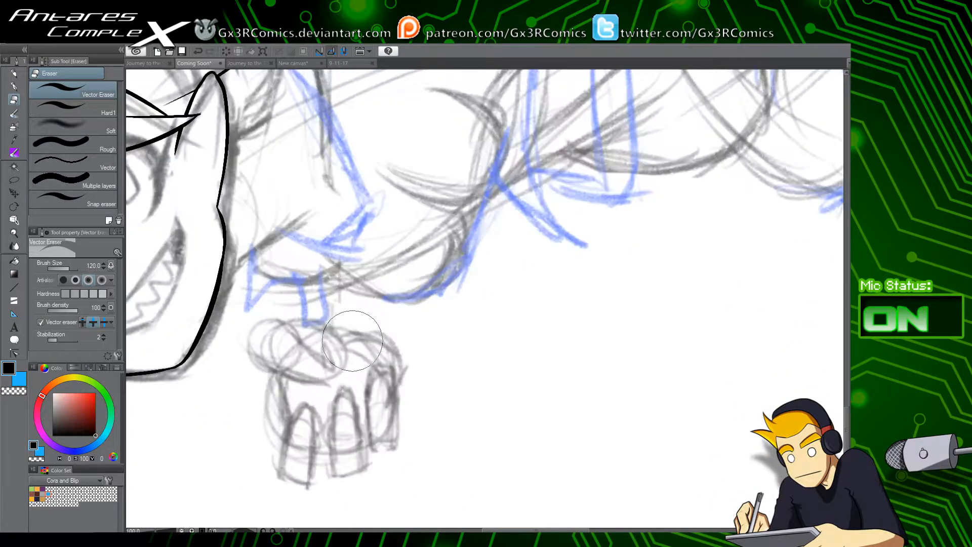
{"action": "key", "text": "p"}
{"action": "left_click_drag", "start_coordinate": [320, 223], "coordinate": [342, 327]}
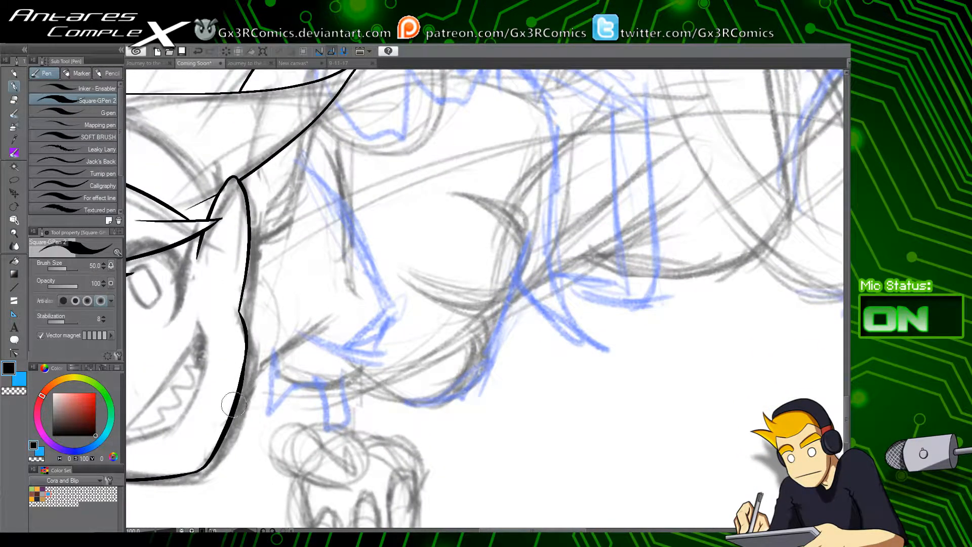
{"action": "mouse_move", "coordinate": [236, 402]}
{"action": "left_mouse_down"}
{"action": "mouse_move", "coordinate": [321, 321]}
{"action": "mouse_move", "coordinate": [271, 410]}
{"action": "left_mouse_up"}
{"action": "mouse_move", "coordinate": [270, 329]}
{"action": "left_mouse_down"}
{"action": "mouse_move", "coordinate": [342, 310]}
{"action": "mouse_move", "coordinate": [347, 276]}
{"action": "left_mouse_up"}
{"action": "left_click_drag", "start_coordinate": [356, 241], "coordinate": [335, 327]}
{"action": "key", "text": "ctrl+z"}
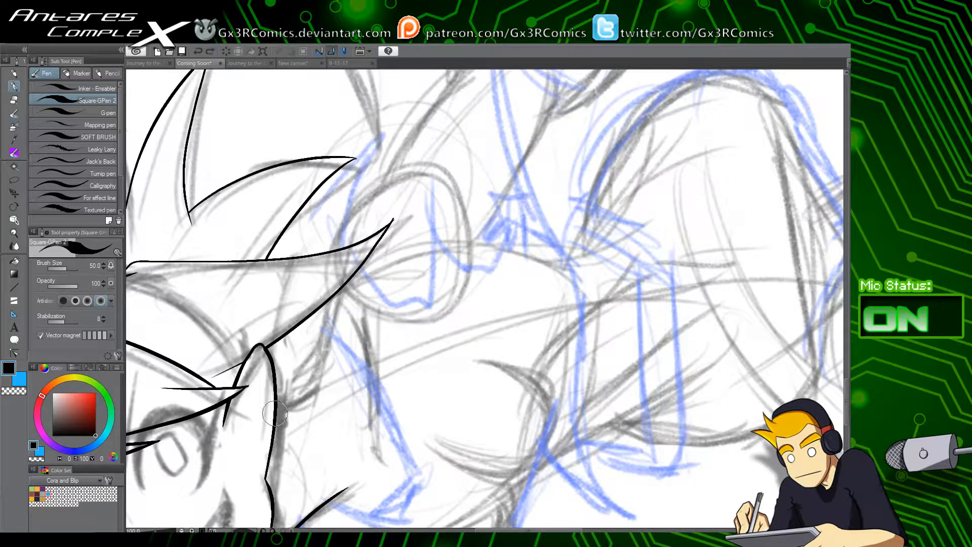
{"action": "mouse_move", "coordinate": [275, 414]}
{"action": "left_mouse_down"}
{"action": "mouse_move", "coordinate": [333, 357]}
{"action": "mouse_move", "coordinate": [338, 314]}
{"action": "left_mouse_up"}
{"action": "mouse_move", "coordinate": [346, 304]}
{"action": "left_mouse_down"}
{"action": "mouse_move", "coordinate": [313, 412]}
{"action": "mouse_move", "coordinate": [349, 252]}
{"action": "left_mouse_up"}
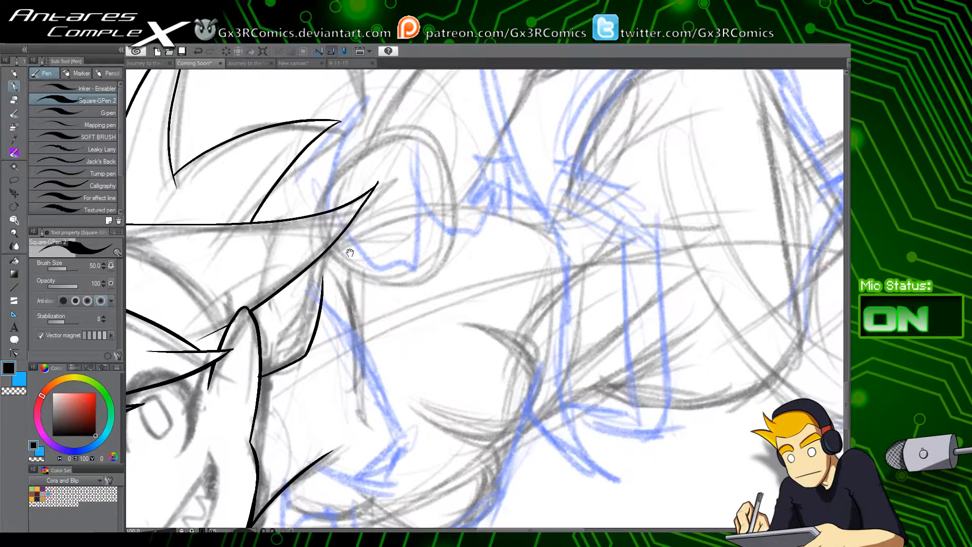
{"action": "key", "text": "ctrl+z"}
{"action": "left_click_drag", "start_coordinate": [285, 381], "coordinate": [322, 248]}
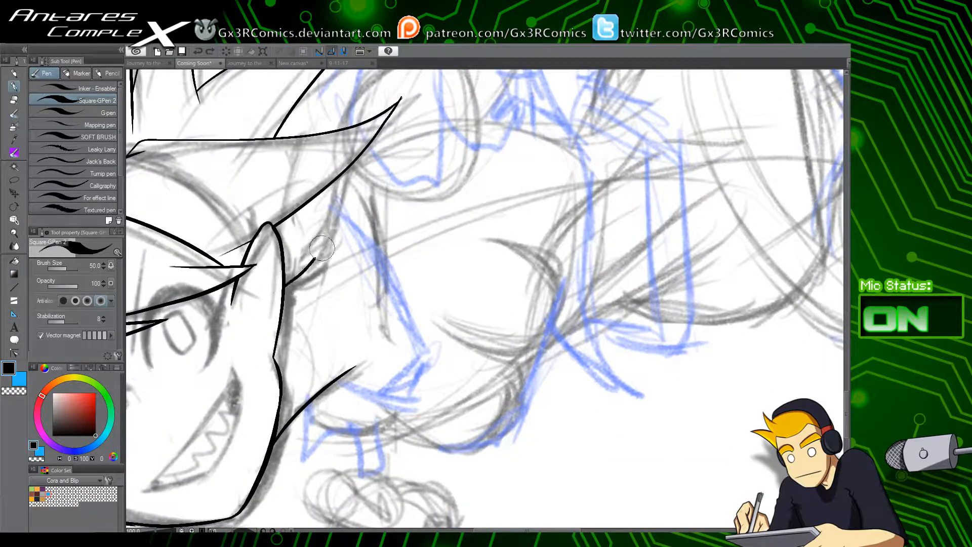
{"action": "key", "text": "ctrl+z"}
{"action": "left_click_drag", "start_coordinate": [284, 288], "coordinate": [329, 238]}
{"action": "mouse_move", "coordinate": [294, 380]}
{"action": "left_mouse_down"}
{"action": "mouse_move", "coordinate": [314, 263]}
{"action": "mouse_move", "coordinate": [306, 232]}
{"action": "mouse_move", "coordinate": [321, 203]}
{"action": "left_mouse_up"}
{"action": "left_click_drag", "start_coordinate": [355, 160], "coordinate": [310, 277]}
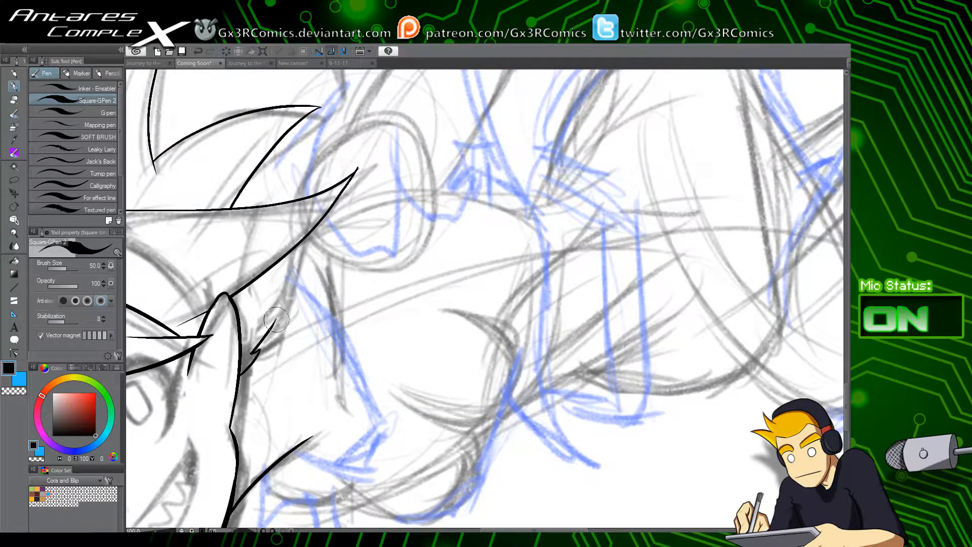
{"action": "left_click_drag", "start_coordinate": [276, 318], "coordinate": [311, 240]}
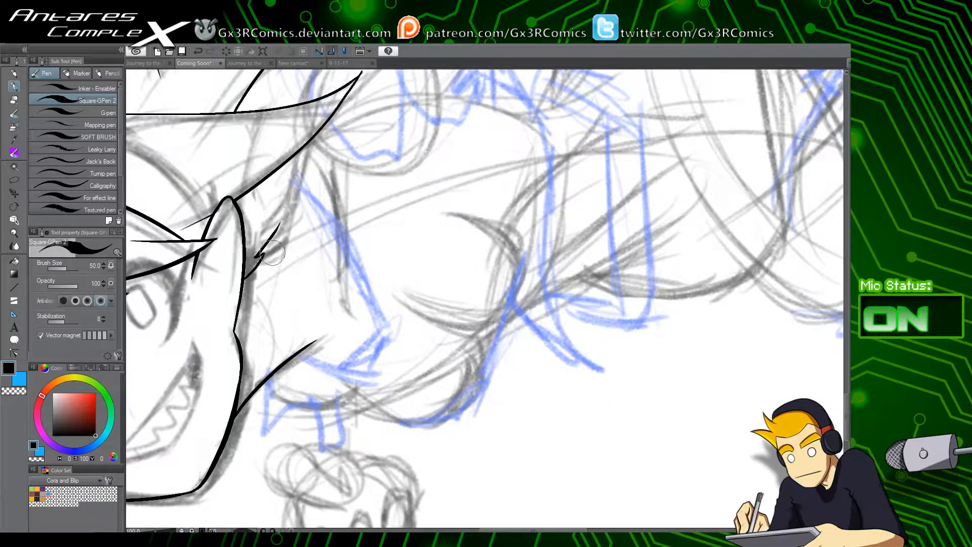
{"action": "left_click_drag", "start_coordinate": [251, 260], "coordinate": [286, 236]}
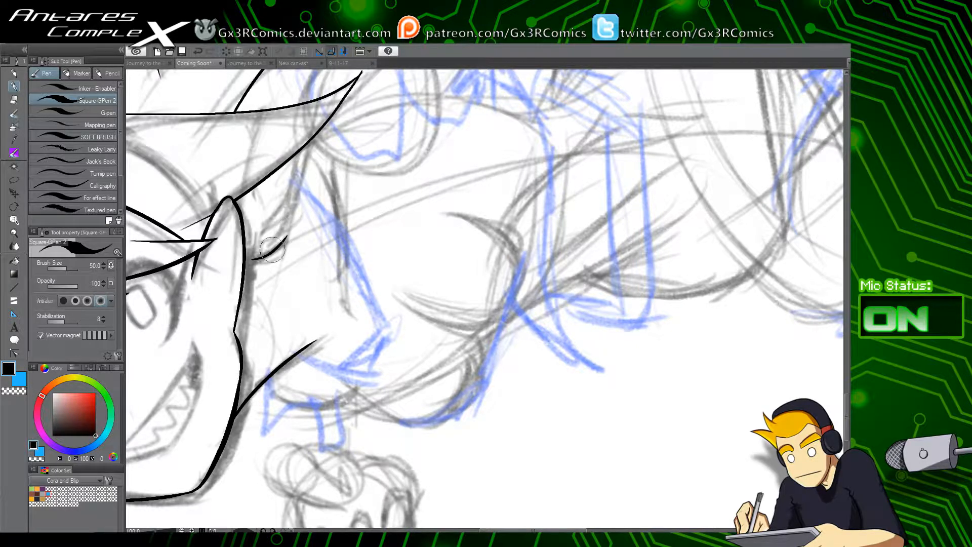
{"action": "key", "text": "ctrl+z"}
{"action": "left_click_drag", "start_coordinate": [244, 262], "coordinate": [292, 227]}
{"action": "key", "text": "ctrl+z"}
Step: Ink the hair lock behind the ear, with small pointed tufts at its end and an edge rising to the long swept-back lock
{"action": "left_click_drag", "start_coordinate": [231, 270], "coordinate": [296, 229]}
{"action": "mouse_move", "coordinate": [245, 278]}
{"action": "left_mouse_down"}
{"action": "mouse_move", "coordinate": [262, 259]}
{"action": "mouse_move", "coordinate": [242, 267]}
{"action": "mouse_move", "coordinate": [281, 285]}
{"action": "left_mouse_up"}
{"action": "key", "text": "e"}
{"action": "key", "text": "p"}
{"action": "mouse_move", "coordinate": [270, 247]}
{"action": "left_mouse_down"}
{"action": "mouse_move", "coordinate": [267, 318]}
{"action": "mouse_move", "coordinate": [266, 296]}
{"action": "left_mouse_up"}
{"action": "left_click_drag", "start_coordinate": [316, 236], "coordinate": [288, 305]}
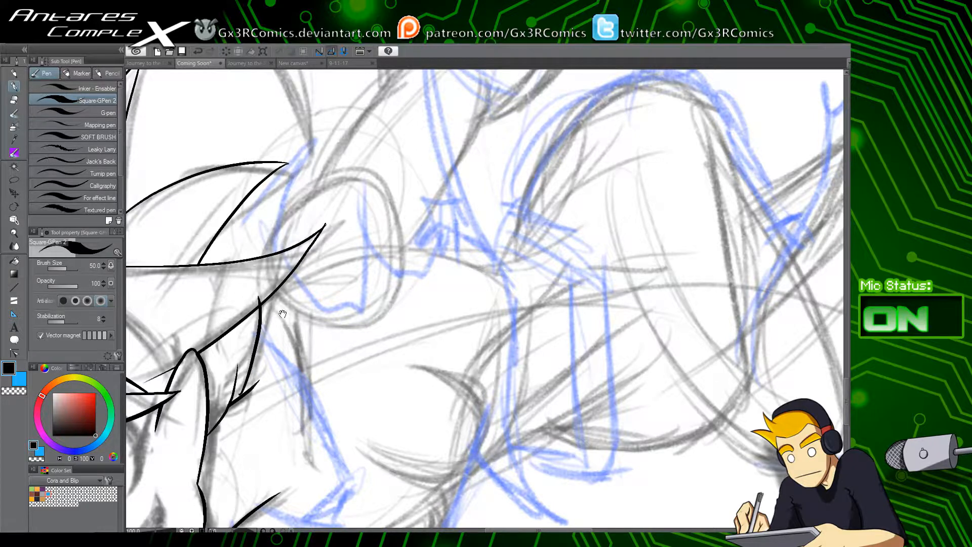
{"action": "left_click_drag", "start_coordinate": [278, 310], "coordinate": [303, 252]}
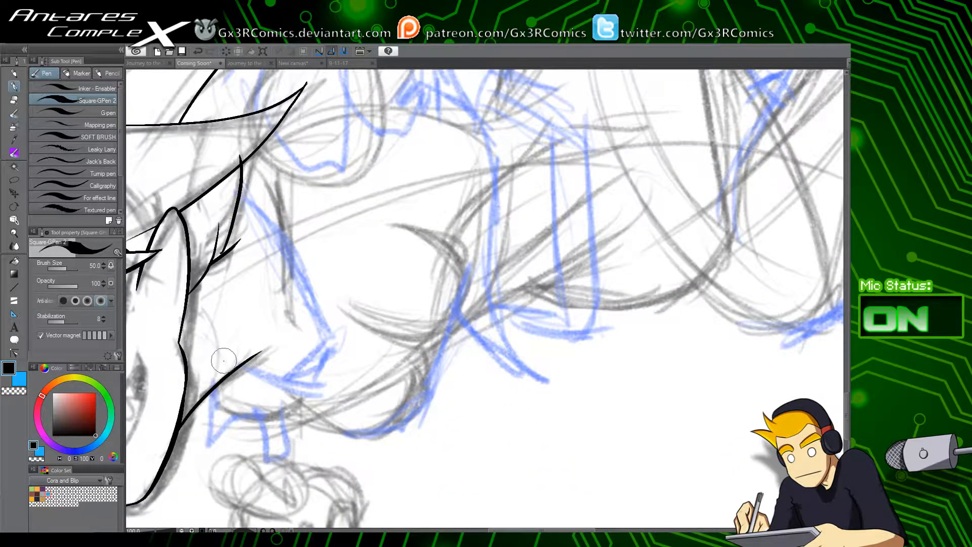
Step: Ink the angular collar outline from the neck line around to the hair behind the ear and trim the overshoots at its corners
{"action": "mouse_move", "coordinate": [224, 361]}
{"action": "left_mouse_down"}
{"action": "mouse_move", "coordinate": [298, 371]}
{"action": "mouse_move", "coordinate": [325, 346]}
{"action": "left_mouse_up"}
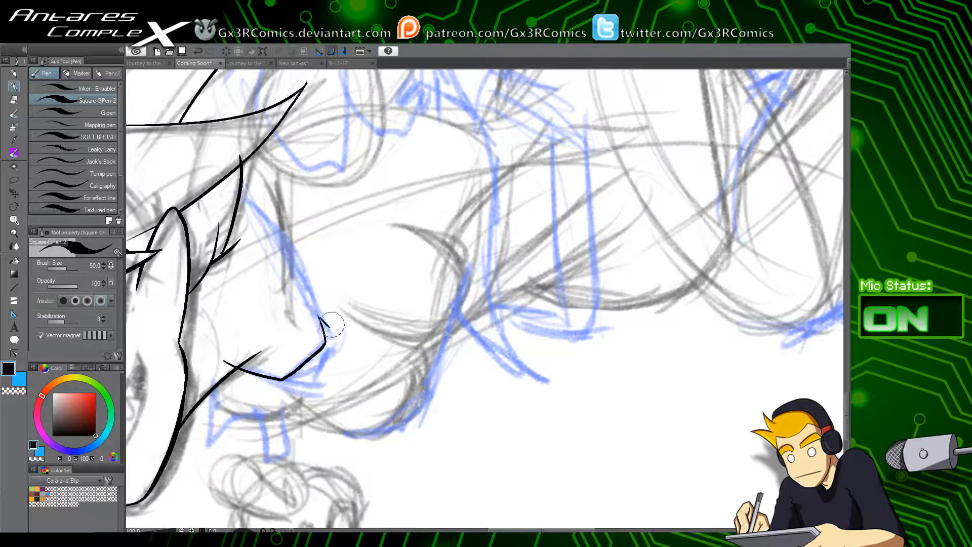
{"action": "left_click_drag", "start_coordinate": [333, 329], "coordinate": [298, 264]}
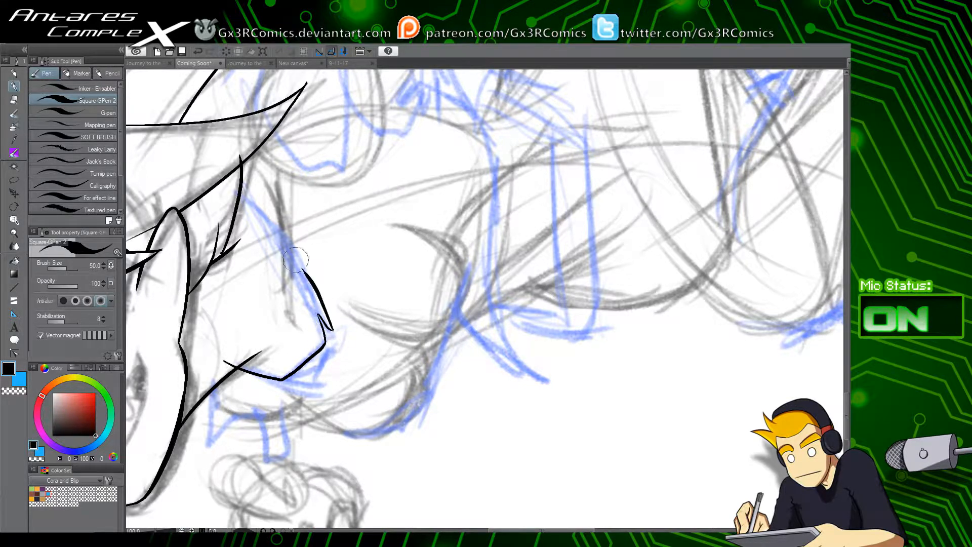
{"action": "key", "text": "ctrl+z"}
{"action": "mouse_move", "coordinate": [333, 330]}
{"action": "left_mouse_down"}
{"action": "mouse_move", "coordinate": [304, 250]}
{"action": "mouse_move", "coordinate": [235, 213]}
{"action": "left_mouse_up"}
{"action": "key", "text": "e"}
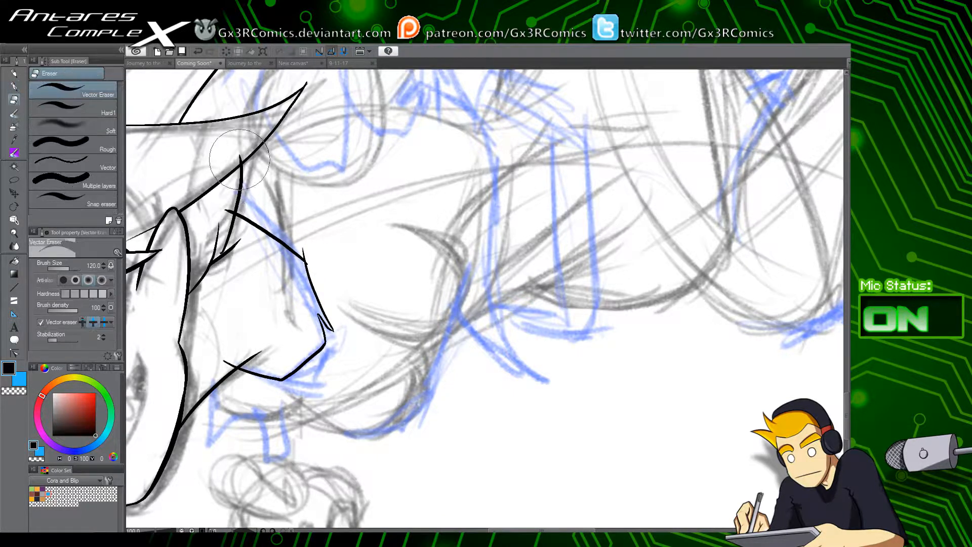
{"action": "left_click_drag", "start_coordinate": [310, 240], "coordinate": [321, 260]}
{"action": "key", "text": "p"}
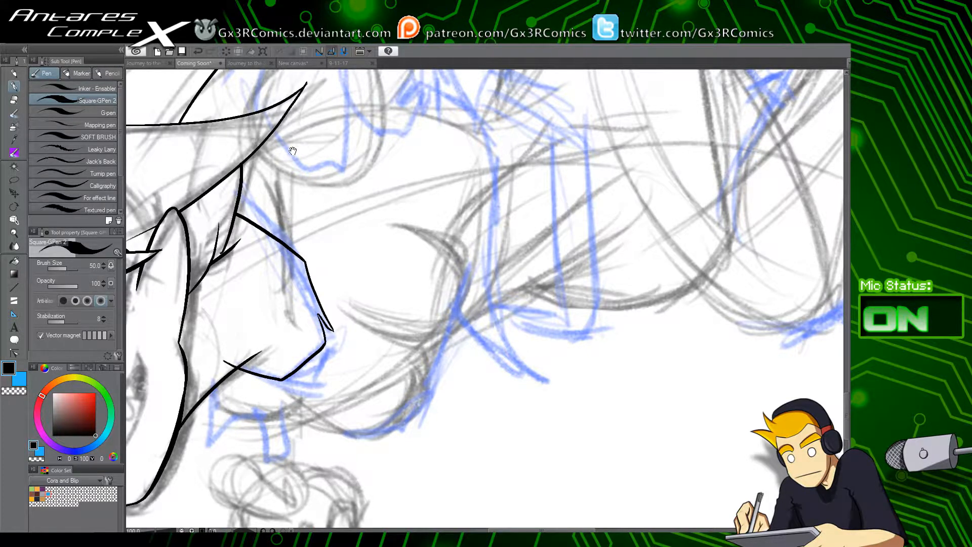
Step: Extend the edge of the hair lock behind the ear down into its tufts and erase the overlapping stroke
{"action": "left_click_drag", "start_coordinate": [292, 150], "coordinate": [322, 223]}
{"action": "key", "text": "e"}
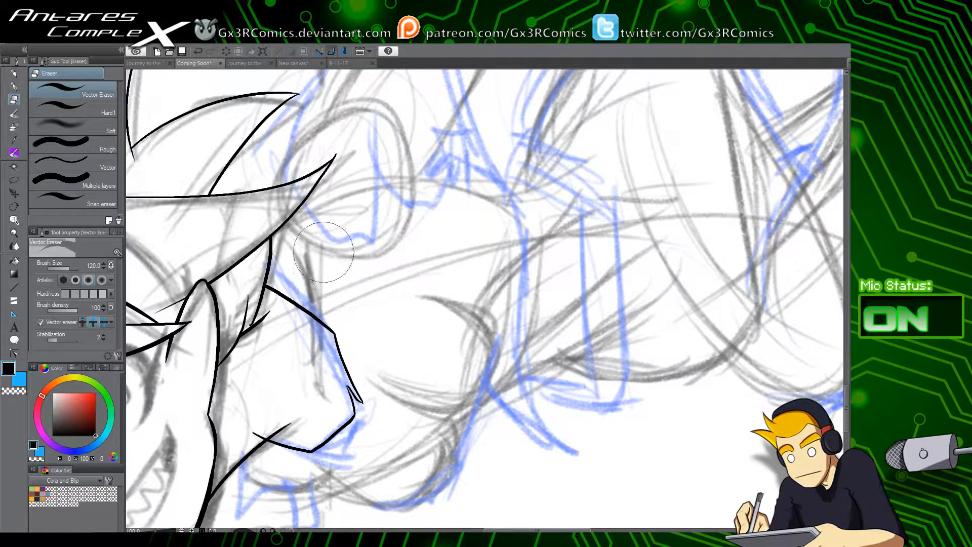
{"action": "left_click_drag", "start_coordinate": [253, 310], "coordinate": [278, 294]}
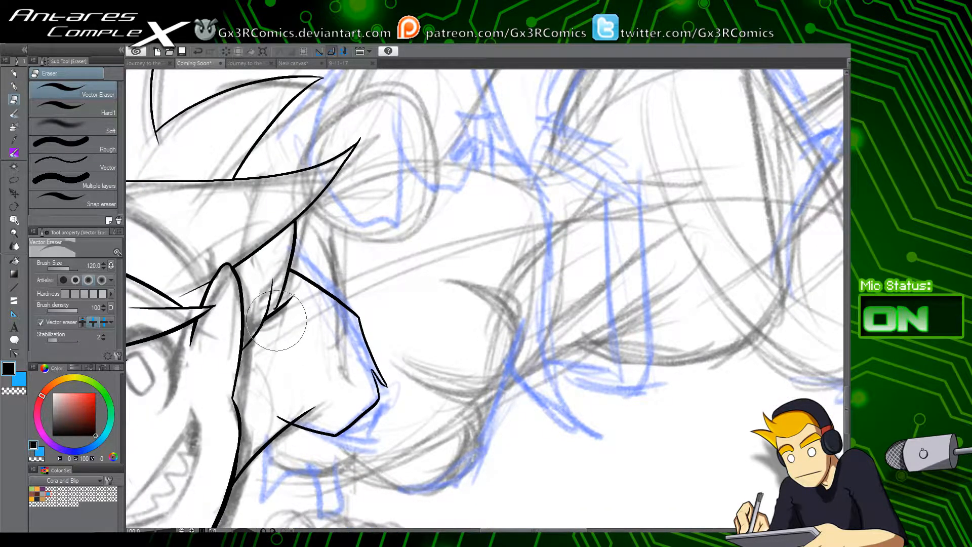
{"action": "scroll", "coordinate": [277, 321], "scroll_direction": "up", "scroll_amount": 2}
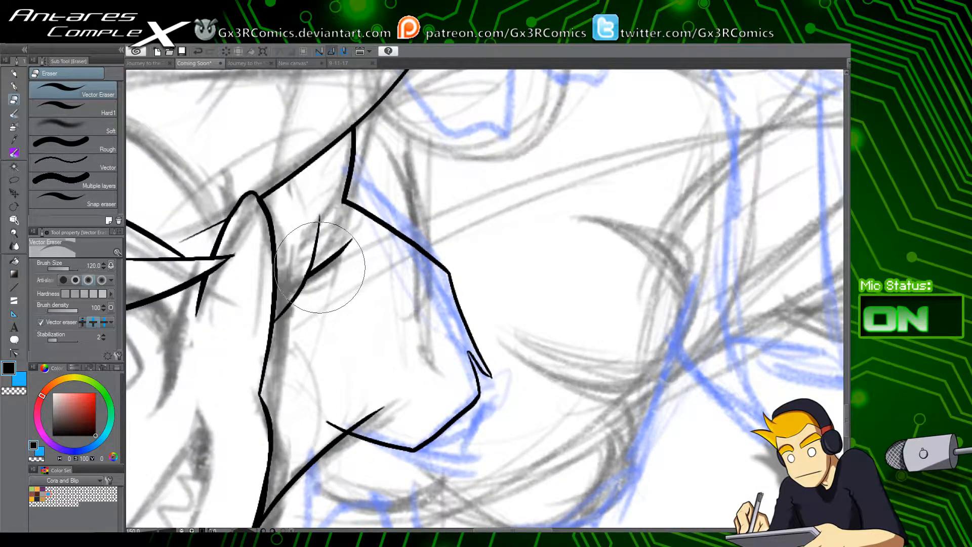
{"action": "key", "text": "p"}
{"action": "left_click_drag", "start_coordinate": [344, 195], "coordinate": [316, 292]}
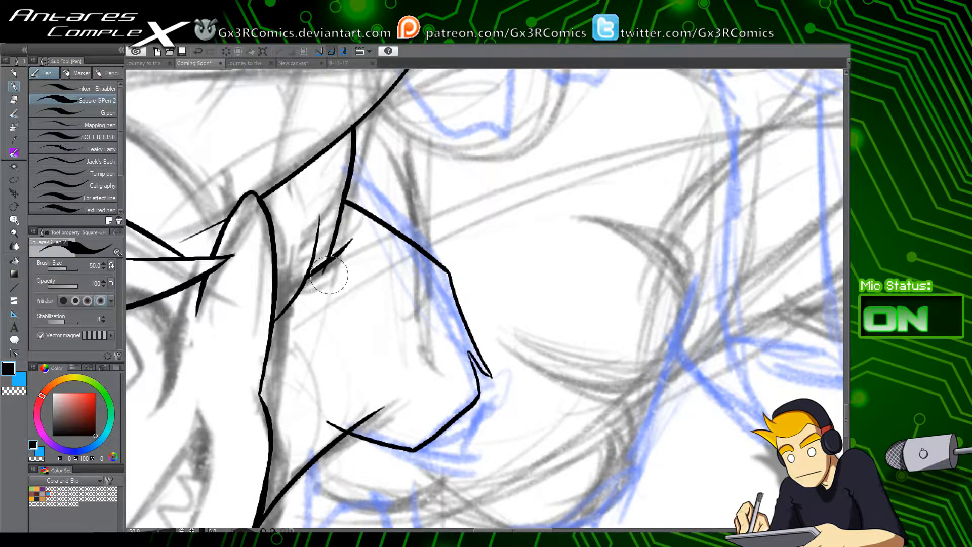
{"action": "key", "text": "e"}
{"action": "left_click", "coordinate": [325, 274]}
Step: Ink the curved shoulder line rising from behind the tip of the long swept-back lock
{"action": "mouse_move", "coordinate": [352, 264]}
{"action": "left_mouse_down"}
{"action": "mouse_move", "coordinate": [336, 323]}
{"action": "mouse_move", "coordinate": [256, 436]}
{"action": "mouse_move", "coordinate": [229, 531]}
{"action": "left_mouse_up"}
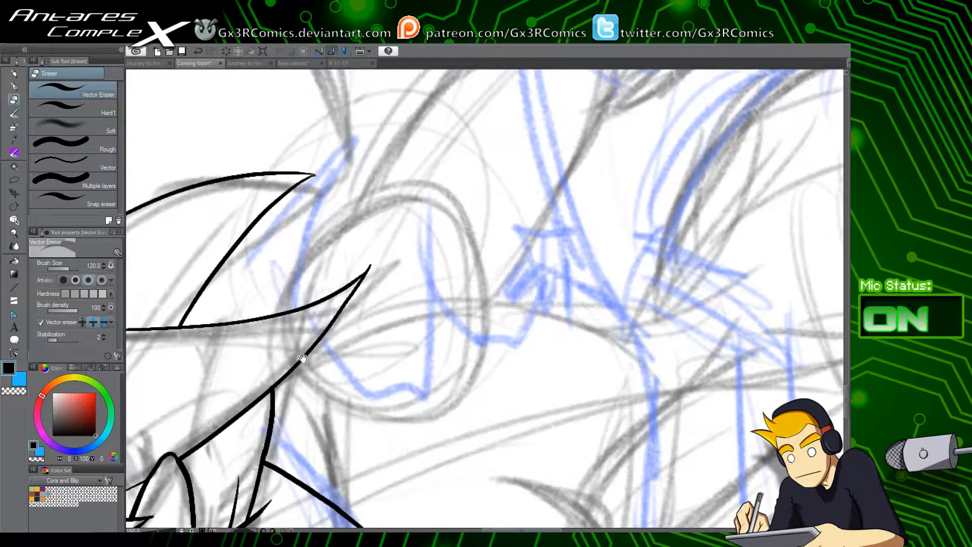
{"action": "key", "text": "p"}
{"action": "mouse_move", "coordinate": [267, 331]}
{"action": "left_mouse_down"}
{"action": "mouse_move", "coordinate": [309, 238]}
{"action": "mouse_move", "coordinate": [410, 187]}
{"action": "left_mouse_up"}
{"action": "key", "text": "ctrl+z"}
{"action": "mouse_move", "coordinate": [267, 333]}
{"action": "left_mouse_down"}
{"action": "mouse_move", "coordinate": [409, 187]}
{"action": "mouse_move", "coordinate": [317, 337]}
{"action": "left_mouse_up"}
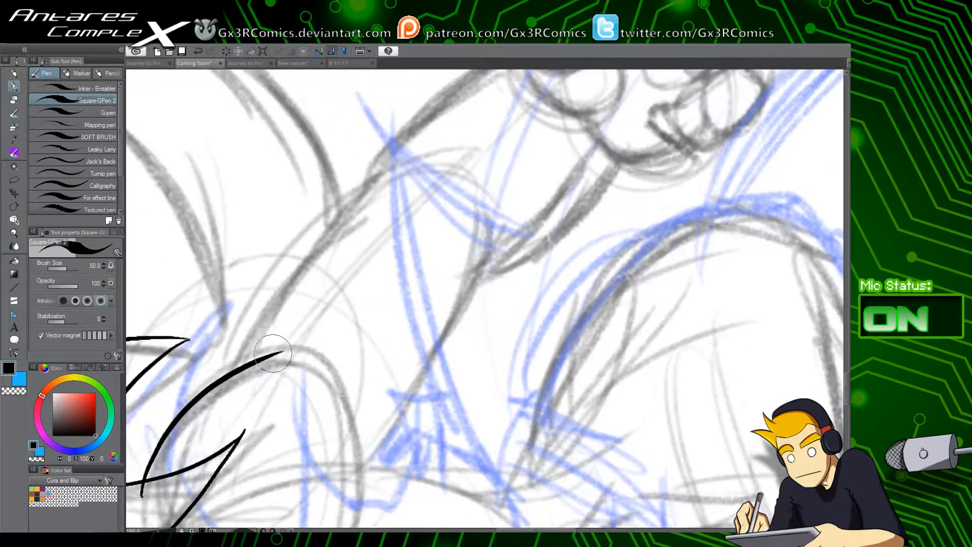
Step: Ink the outer edge of the raised upper arm from the shoulder curve up to the elbow
{"action": "left_click_drag", "start_coordinate": [221, 401], "coordinate": [317, 251]}
{"action": "key", "text": "ctrl+z"}
{"action": "mouse_move", "coordinate": [220, 402]}
{"action": "left_mouse_down"}
{"action": "mouse_move", "coordinate": [310, 257]}
{"action": "mouse_move", "coordinate": [382, 168]}
{"action": "left_mouse_up"}
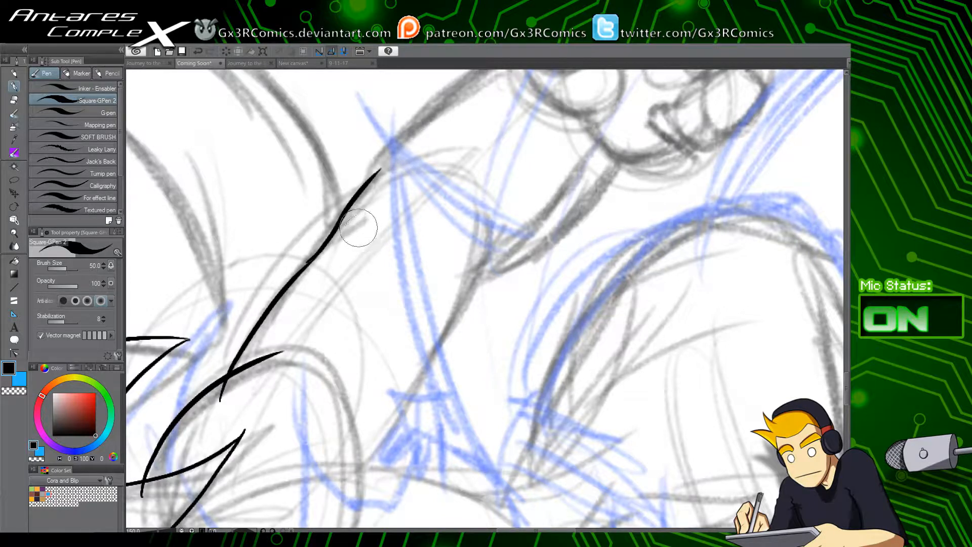
{"action": "key", "text": "ctrl+z"}
{"action": "left_click_drag", "start_coordinate": [305, 263], "coordinate": [370, 184]}
{"action": "left_click_drag", "start_coordinate": [370, 254], "coordinate": [267, 332]}
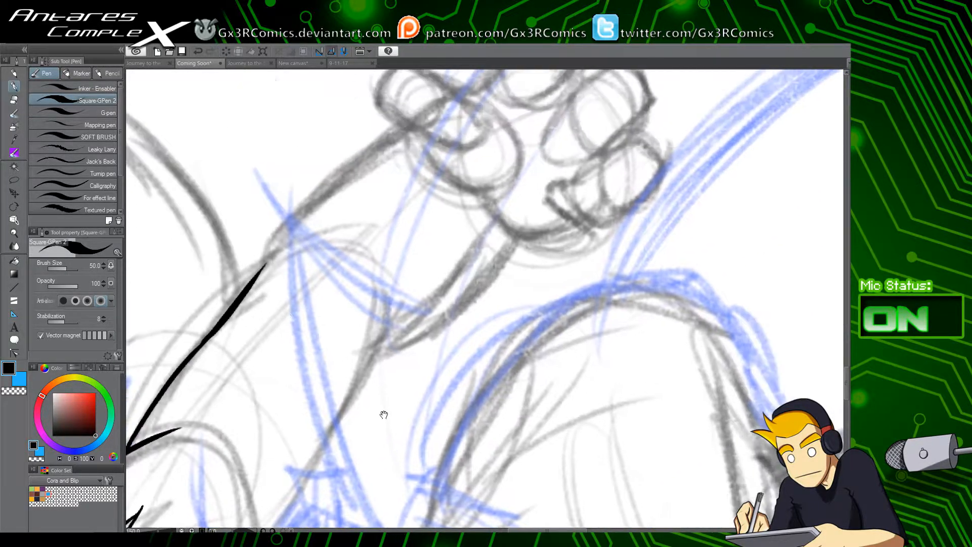
Step: Ink the inner edge of the raised upper arm from the elbow bend down to the armpit
{"action": "left_click_drag", "start_coordinate": [384, 414], "coordinate": [442, 215]}
{"action": "left_click_drag", "start_coordinate": [303, 364], "coordinate": [445, 113]}
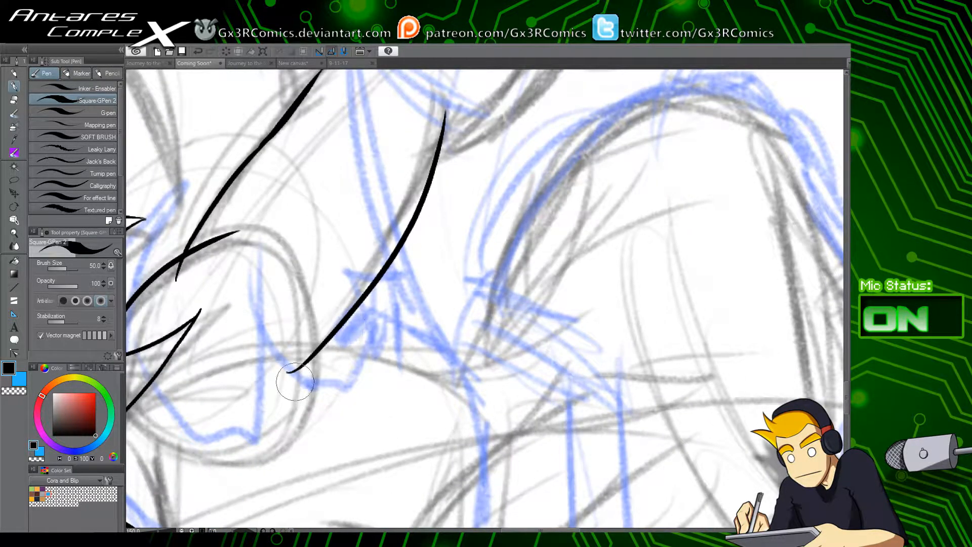
{"action": "key", "text": "ctrl+z"}
{"action": "left_click_drag", "start_coordinate": [278, 396], "coordinate": [445, 113]}
{"action": "left_click_drag", "start_coordinate": [305, 373], "coordinate": [400, 263]}
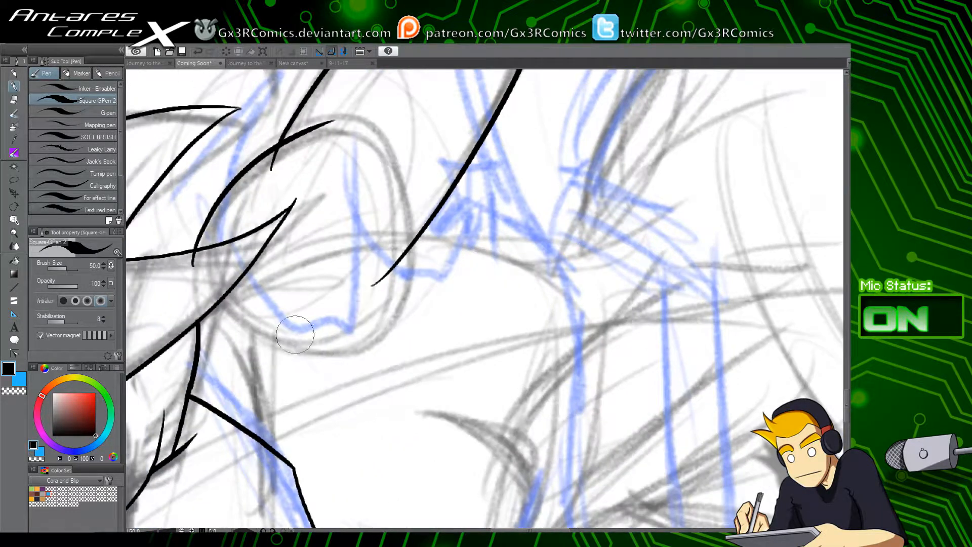
Step: Ink the ragged sleeve edge across the shoulder and armpit and trim the stroke overlaps where the arm meets the shoulder
{"action": "mouse_move", "coordinate": [241, 248]}
{"action": "left_mouse_down"}
{"action": "mouse_move", "coordinate": [301, 334]}
{"action": "mouse_move", "coordinate": [326, 300]}
{"action": "mouse_move", "coordinate": [352, 324]}
{"action": "mouse_move", "coordinate": [357, 158]}
{"action": "mouse_move", "coordinate": [414, 251]}
{"action": "mouse_move", "coordinate": [431, 236]}
{"action": "mouse_move", "coordinate": [449, 259]}
{"action": "mouse_move", "coordinate": [429, 317]}
{"action": "mouse_move", "coordinate": [414, 298]}
{"action": "mouse_move", "coordinate": [415, 284]}
{"action": "mouse_move", "coordinate": [436, 304]}
{"action": "mouse_move", "coordinate": [408, 230]}
{"action": "left_mouse_up"}
{"action": "key", "text": "ctrl+z"}
{"action": "key", "text": "e"}
{"action": "left_click", "coordinate": [415, 238]}
{"action": "mouse_move", "coordinate": [360, 328]}
{"action": "left_mouse_down"}
{"action": "mouse_move", "coordinate": [401, 280]}
{"action": "mouse_move", "coordinate": [379, 371]}
{"action": "left_mouse_up"}
{"action": "left_click_drag", "start_coordinate": [335, 310], "coordinate": [357, 346]}
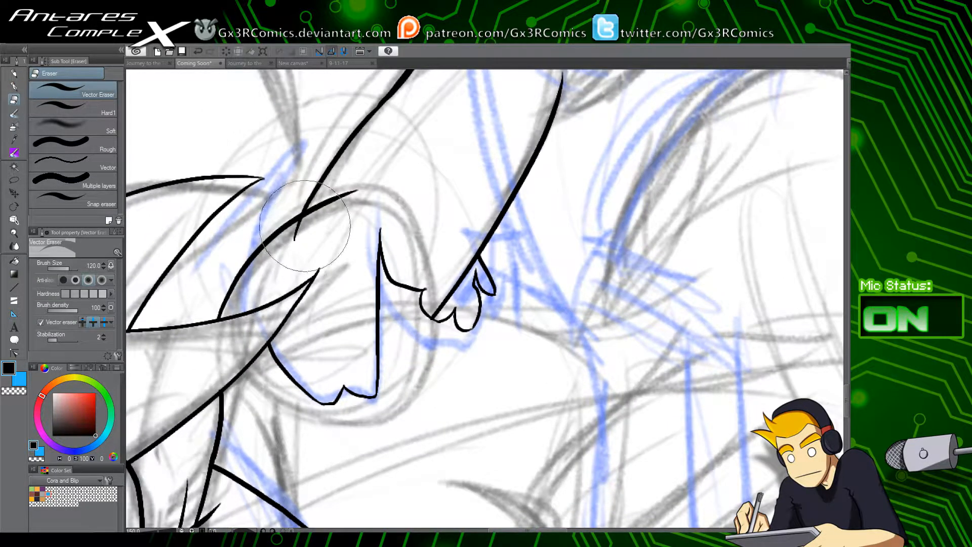
{"action": "left_click_drag", "start_coordinate": [336, 248], "coordinate": [252, 382]}
Step: Ink the forearm's outer edge as a smooth continuation of the upper arm line towards the hand
{"action": "left_click_drag", "start_coordinate": [367, 251], "coordinate": [315, 325]}
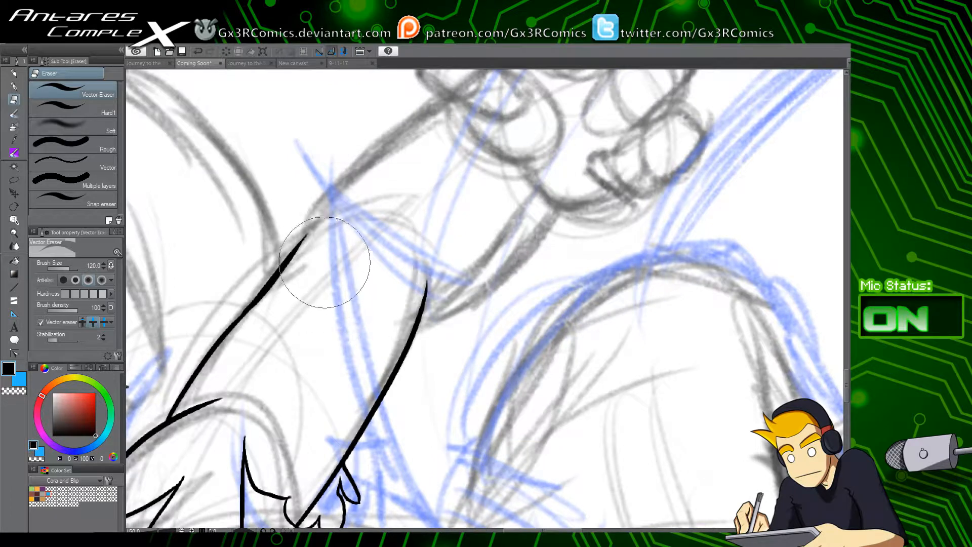
{"action": "key", "text": "p"}
{"action": "mouse_move", "coordinate": [301, 241]}
{"action": "left_mouse_down"}
{"action": "mouse_move", "coordinate": [413, 122]}
{"action": "mouse_move", "coordinate": [456, 107]}
{"action": "left_mouse_up"}
{"action": "key", "text": "ctrl+z"}
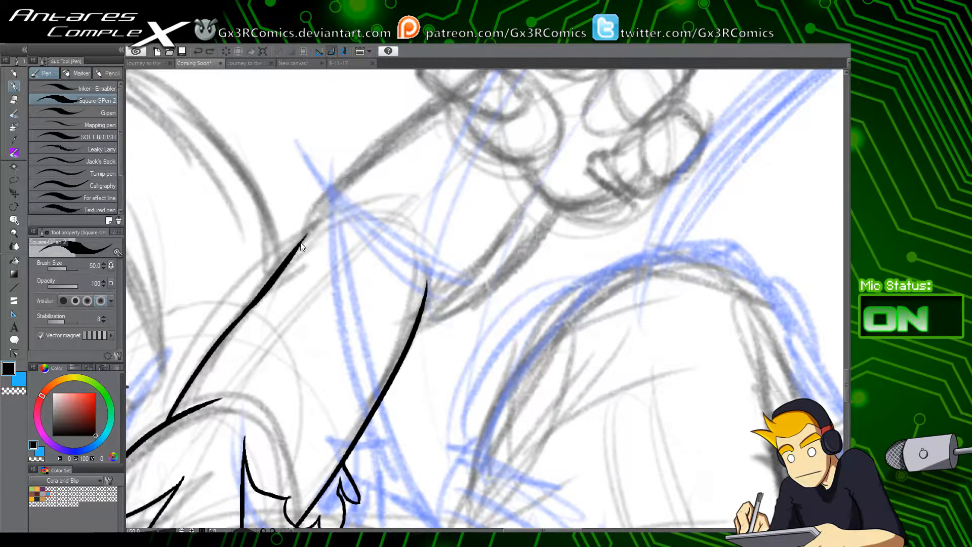
{"action": "mouse_move", "coordinate": [303, 239]}
{"action": "left_mouse_down"}
{"action": "mouse_move", "coordinate": [347, 180]}
{"action": "mouse_move", "coordinate": [446, 113]}
{"action": "left_mouse_up"}
{"action": "key", "text": "ctrl+z"}
{"action": "key", "text": "ctrl+z"}
{"action": "mouse_move", "coordinate": [296, 250]}
{"action": "left_mouse_down"}
{"action": "mouse_move", "coordinate": [349, 180]}
{"action": "mouse_move", "coordinate": [444, 116]}
{"action": "left_mouse_up"}
Step: Ink the forearm's inner edge from the elbow bend to the palm and extend the outer edge to the base of the thumb
{"action": "left_click_drag", "start_coordinate": [394, 329], "coordinate": [560, 162]}
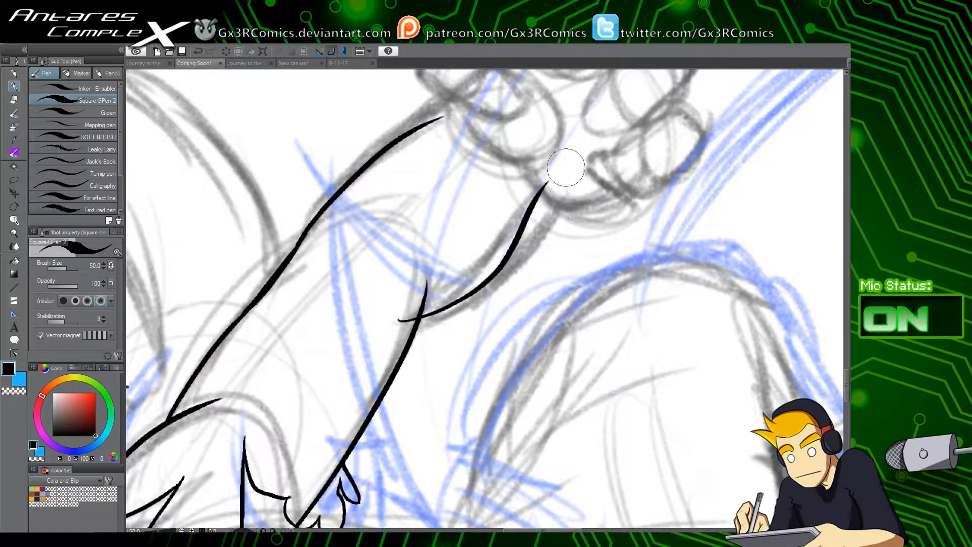
{"action": "key", "text": "ctrl+z"}
{"action": "mouse_move", "coordinate": [394, 329]}
{"action": "left_mouse_down"}
{"action": "mouse_move", "coordinate": [503, 260]}
{"action": "mouse_move", "coordinate": [567, 197]}
{"action": "left_mouse_up"}
{"action": "left_click_drag", "start_coordinate": [483, 233], "coordinate": [406, 347]}
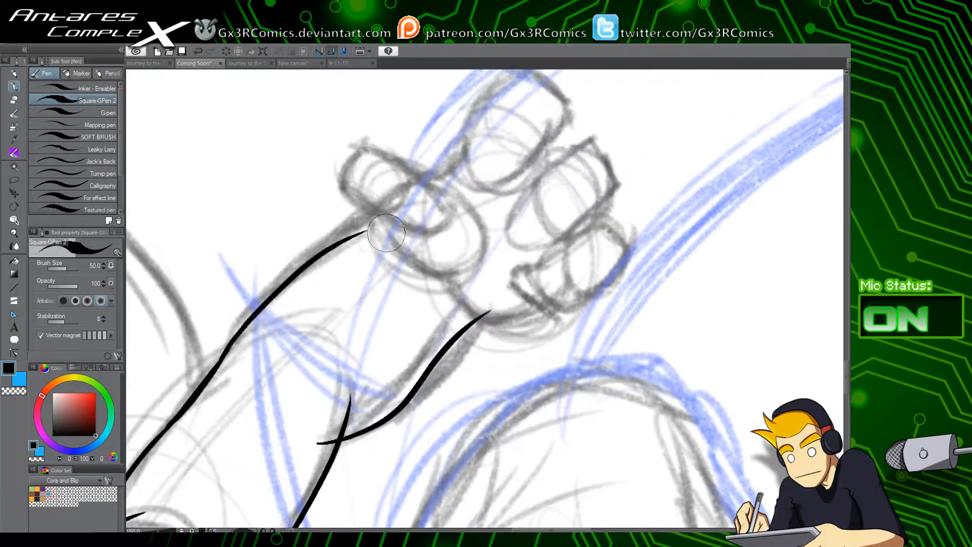
{"action": "left_click_drag", "start_coordinate": [324, 248], "coordinate": [428, 203]}
{"action": "key", "text": "ctrl+z"}
{"action": "left_click_drag", "start_coordinate": [328, 249], "coordinate": [410, 215]}
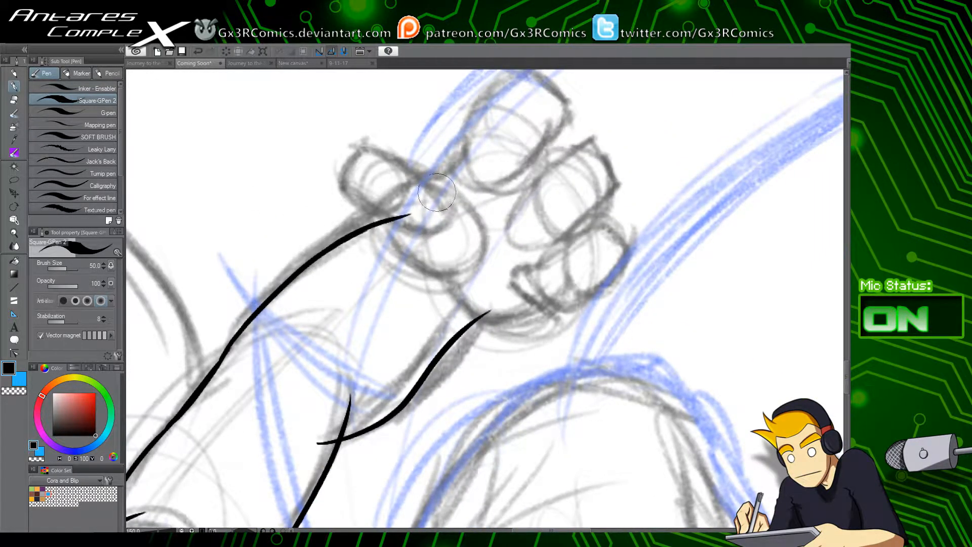
{"action": "mouse_move", "coordinate": [436, 270]}
{"action": "left_mouse_down"}
{"action": "mouse_move", "coordinate": [348, 167]}
{"action": "mouse_move", "coordinate": [371, 145]}
{"action": "mouse_move", "coordinate": [417, 169]}
{"action": "left_mouse_up"}
{"action": "key", "text": "ctrl+z"}
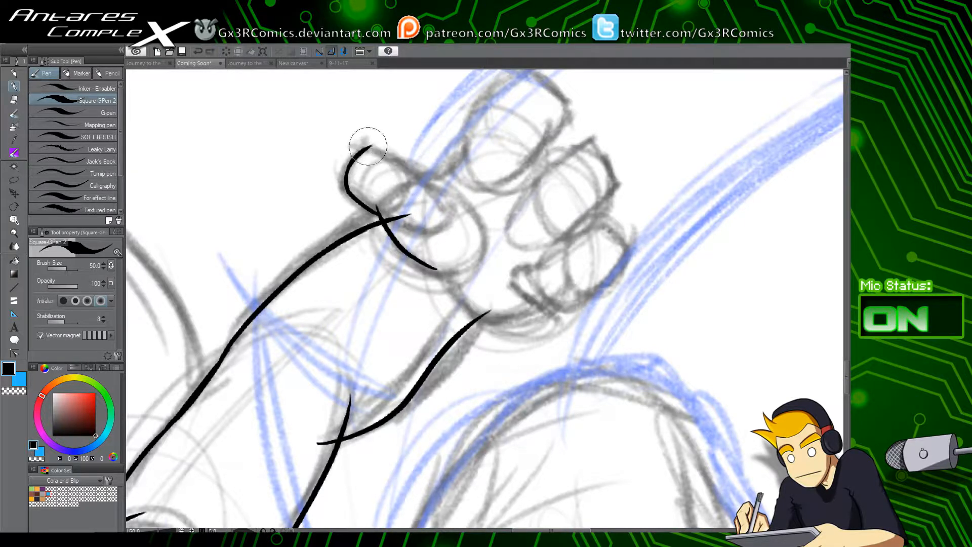
{"action": "mouse_move", "coordinate": [368, 146]}
{"action": "left_mouse_down"}
{"action": "mouse_move", "coordinate": [423, 172]}
{"action": "mouse_move", "coordinate": [454, 213]}
{"action": "mouse_move", "coordinate": [403, 219]}
{"action": "mouse_move", "coordinate": [454, 215]}
{"action": "left_mouse_up"}
{"action": "key", "text": "e"}
{"action": "key", "text": "p"}
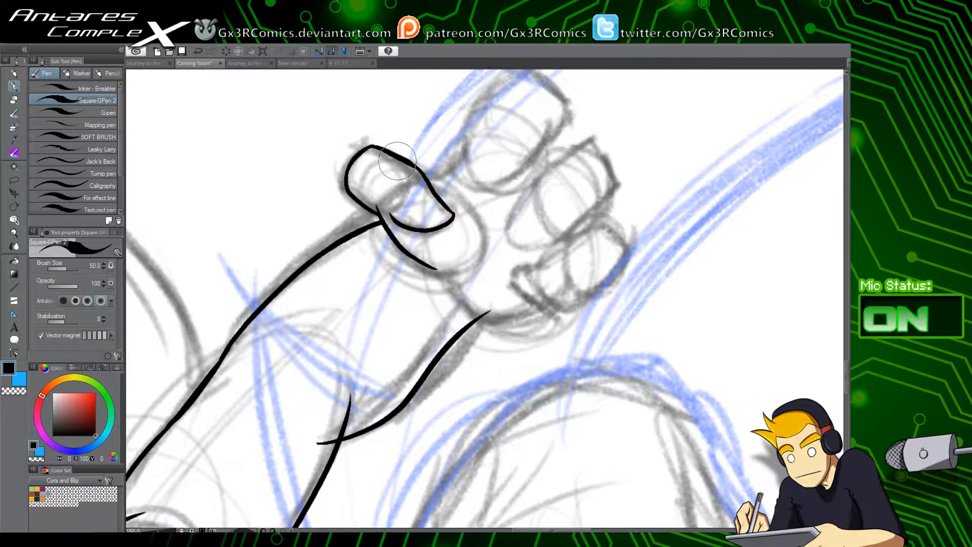
{"action": "key", "text": "e"}
{"action": "left_click_drag", "start_coordinate": [384, 217], "coordinate": [376, 208]}
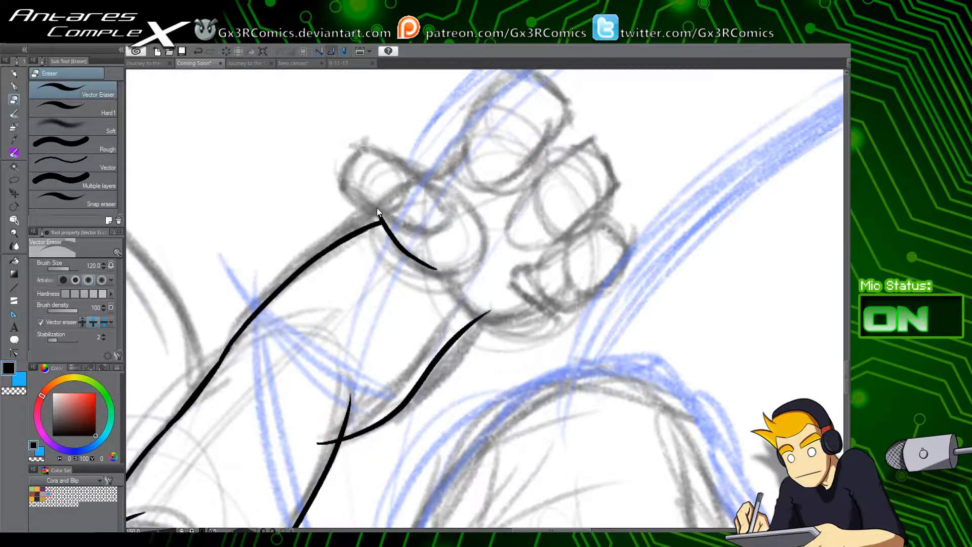
{"action": "key", "text": "ctrl+z"}
{"action": "key", "text": "ctrl+z"}
{"action": "key", "text": "ctrl+z"}
{"action": "key", "text": "ctrl+z"}
{"action": "key", "text": "ctrl+z"}
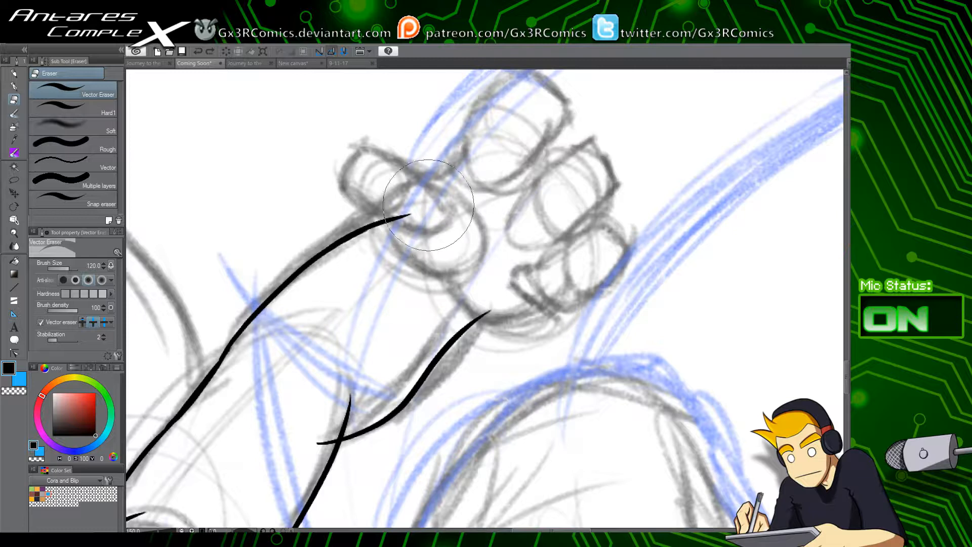
Step: Ink the thumb's outline from its base around the tip and trim the forearm line where it overlaps the thumb base
{"action": "key", "text": "p"}
{"action": "mouse_move", "coordinate": [446, 275]}
{"action": "left_mouse_down"}
{"action": "mouse_move", "coordinate": [415, 260]}
{"action": "mouse_move", "coordinate": [374, 201]}
{"action": "mouse_move", "coordinate": [381, 219]}
{"action": "mouse_move", "coordinate": [364, 207]}
{"action": "mouse_move", "coordinate": [349, 176]}
{"action": "left_mouse_up"}
{"action": "key", "text": "ctrl+z"}
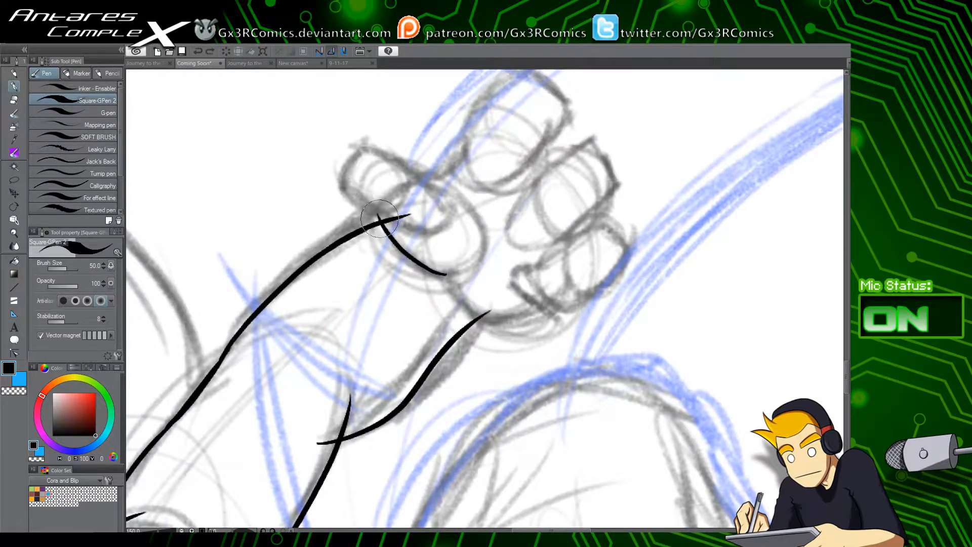
{"action": "mouse_move", "coordinate": [380, 218]}
{"action": "left_mouse_down"}
{"action": "mouse_move", "coordinate": [350, 197]}
{"action": "mouse_move", "coordinate": [350, 161]}
{"action": "left_mouse_up"}
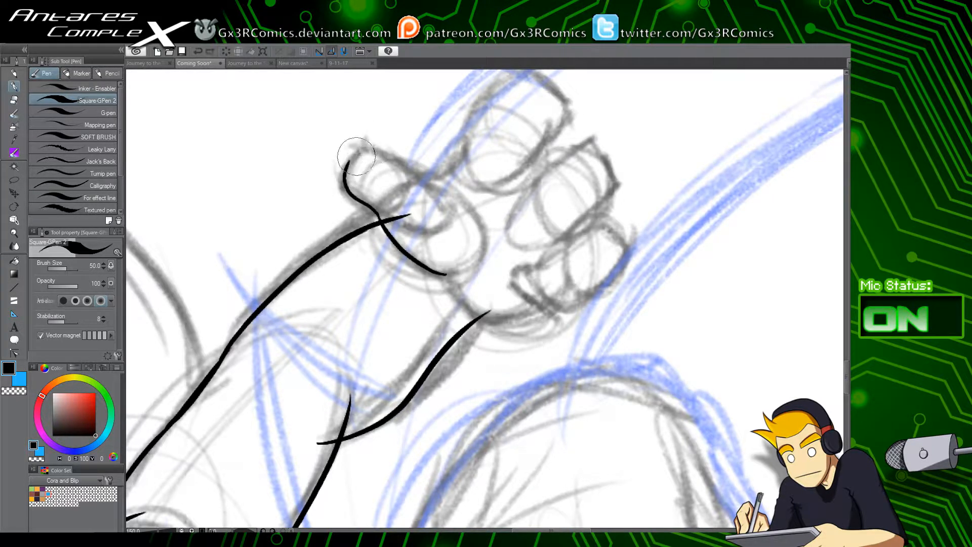
{"action": "mouse_move", "coordinate": [351, 159]}
{"action": "left_mouse_down"}
{"action": "mouse_move", "coordinate": [367, 145]}
{"action": "mouse_move", "coordinate": [425, 172]}
{"action": "mouse_move", "coordinate": [461, 212]}
{"action": "mouse_move", "coordinate": [427, 225]}
{"action": "mouse_move", "coordinate": [382, 195]}
{"action": "mouse_move", "coordinate": [398, 215]}
{"action": "left_mouse_up"}
{"action": "key", "text": "e"}
{"action": "left_click_drag", "start_coordinate": [479, 266], "coordinate": [396, 325]}
{"action": "key", "text": "p"}
{"action": "scroll", "coordinate": [408, 369], "scroll_direction": "up", "scroll_amount": 1}
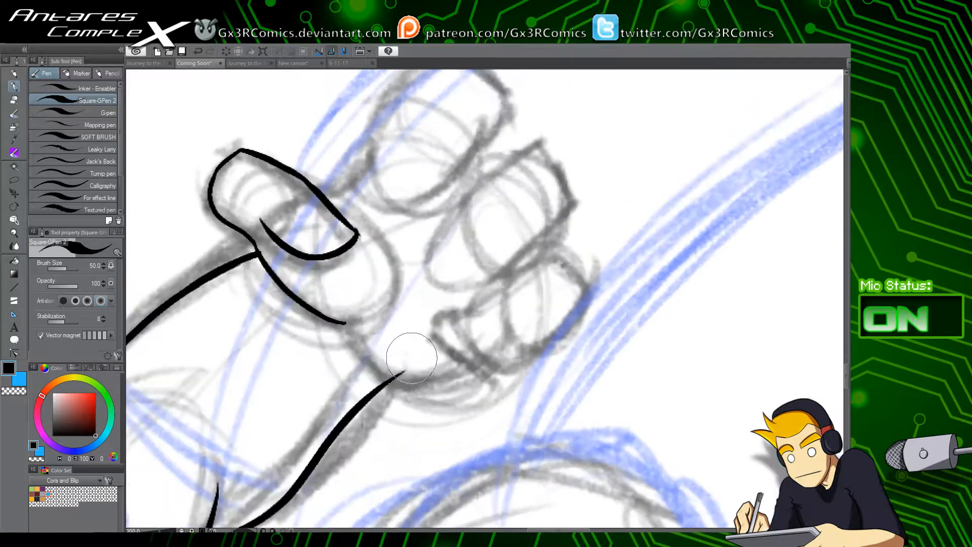
Step: Ink the curved heel of the palm and trim the forearm's inner line where it overlaps that curve
{"action": "mouse_move", "coordinate": [357, 351]}
{"action": "left_mouse_down"}
{"action": "mouse_move", "coordinate": [372, 369]}
{"action": "mouse_move", "coordinate": [458, 361]}
{"action": "left_mouse_up"}
{"action": "key", "text": "ctrl+z"}
{"action": "mouse_move", "coordinate": [356, 352]}
{"action": "left_mouse_down"}
{"action": "mouse_move", "coordinate": [427, 379]}
{"action": "mouse_move", "coordinate": [459, 357]}
{"action": "left_mouse_up"}
{"action": "key", "text": "e"}
{"action": "left_click_drag", "start_coordinate": [401, 369], "coordinate": [405, 373]}
{"action": "key", "text": "p"}
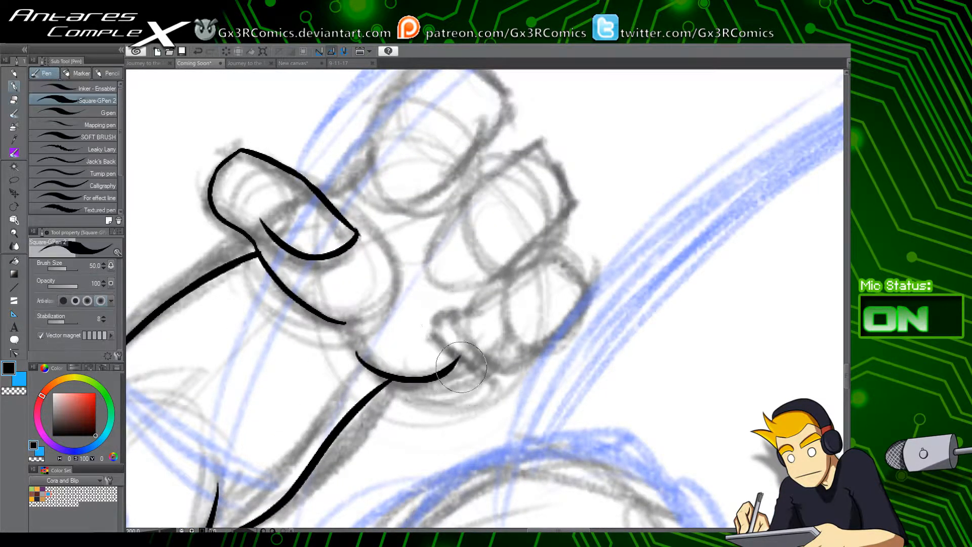
Step: Ink the little finger's outer edge and squared tip, starting from the end of the palm curve
{"action": "mouse_move", "coordinate": [536, 286]}
{"action": "left_mouse_down"}
{"action": "mouse_move", "coordinate": [448, 257]}
{"action": "mouse_move", "coordinate": [443, 286]}
{"action": "left_mouse_up"}
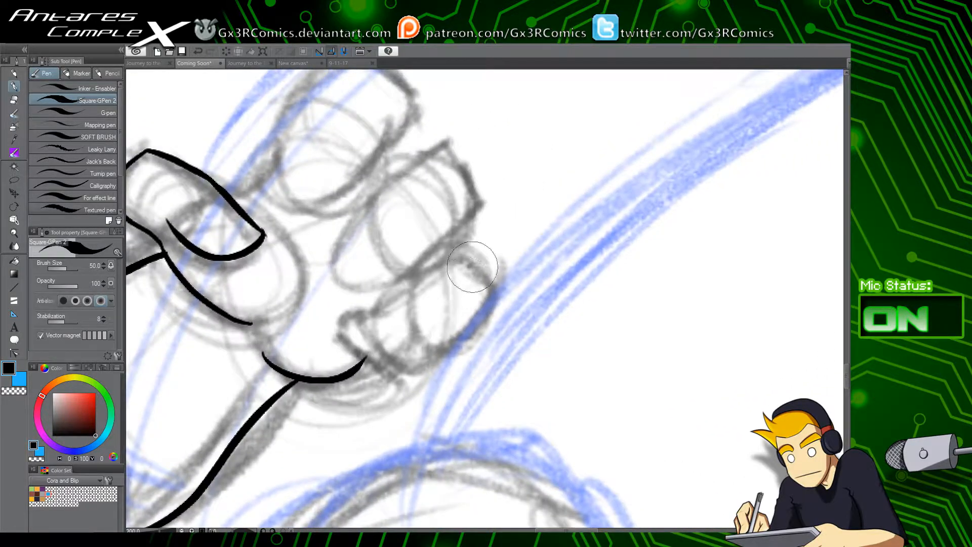
{"action": "mouse_move", "coordinate": [457, 239]}
{"action": "left_mouse_down"}
{"action": "mouse_move", "coordinate": [492, 292]}
{"action": "mouse_move", "coordinate": [488, 285]}
{"action": "mouse_move", "coordinate": [402, 354]}
{"action": "mouse_move", "coordinate": [357, 353]}
{"action": "left_mouse_up"}
{"action": "key", "text": "r"}
{"action": "left_click_drag", "start_coordinate": [489, 313], "coordinate": [428, 393]}
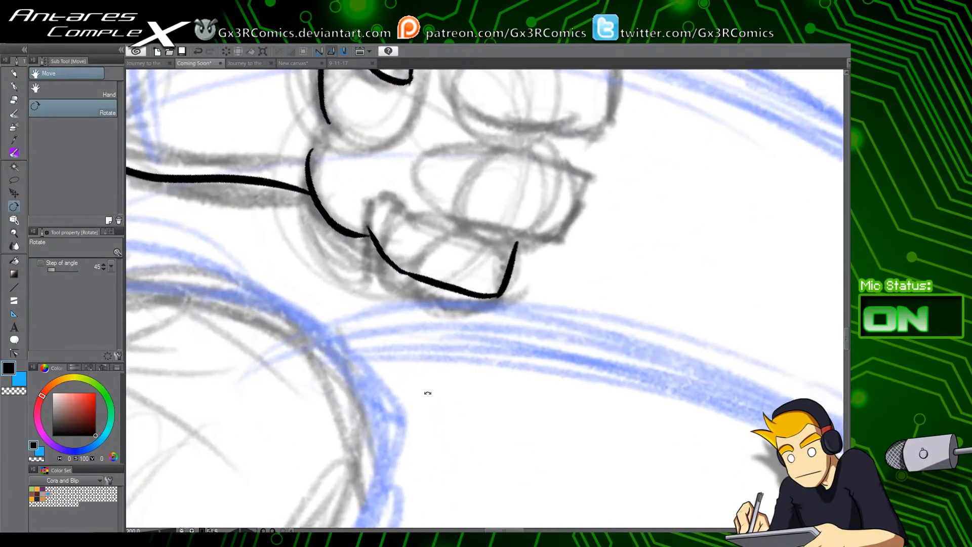
Step: Ink the little finger's rounded knuckle and upper edge, and clean up the strokes where it meets the palm
{"action": "key", "text": "ctrl+z"}
{"action": "mouse_move", "coordinate": [423, 262]}
{"action": "left_mouse_down"}
{"action": "mouse_move", "coordinate": [407, 310]}
{"action": "mouse_move", "coordinate": [357, 274]}
{"action": "mouse_move", "coordinate": [390, 252]}
{"action": "mouse_move", "coordinate": [408, 269]}
{"action": "mouse_move", "coordinate": [476, 288]}
{"action": "left_mouse_up"}
{"action": "key", "text": "p"}
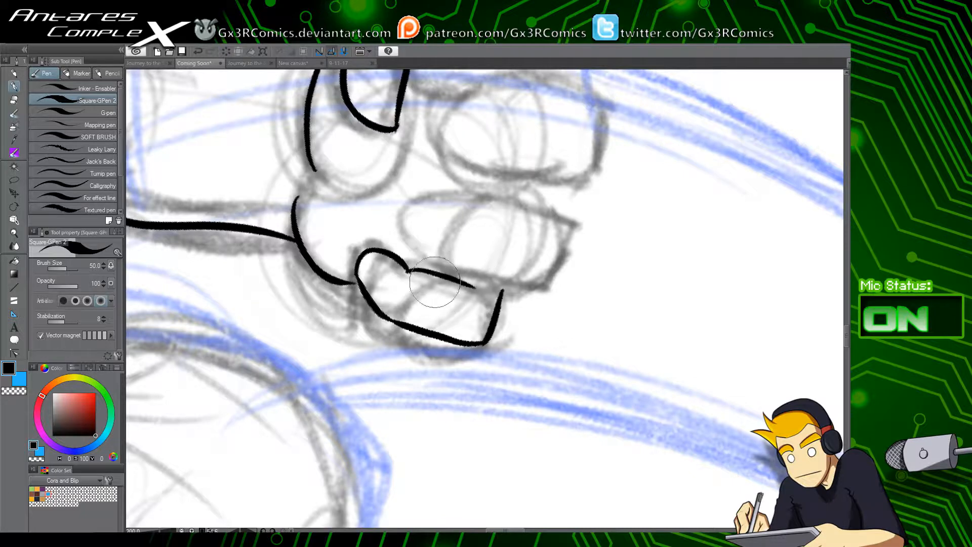
{"action": "key", "text": "ctrl+z"}
{"action": "left_click_drag", "start_coordinate": [409, 272], "coordinate": [472, 287]}
{"action": "mouse_move", "coordinate": [336, 280]}
{"action": "left_mouse_down"}
{"action": "mouse_move", "coordinate": [385, 278]}
{"action": "mouse_move", "coordinate": [382, 353]}
{"action": "left_mouse_up"}
{"action": "key", "text": "e"}
{"action": "left_click", "coordinate": [372, 279]}
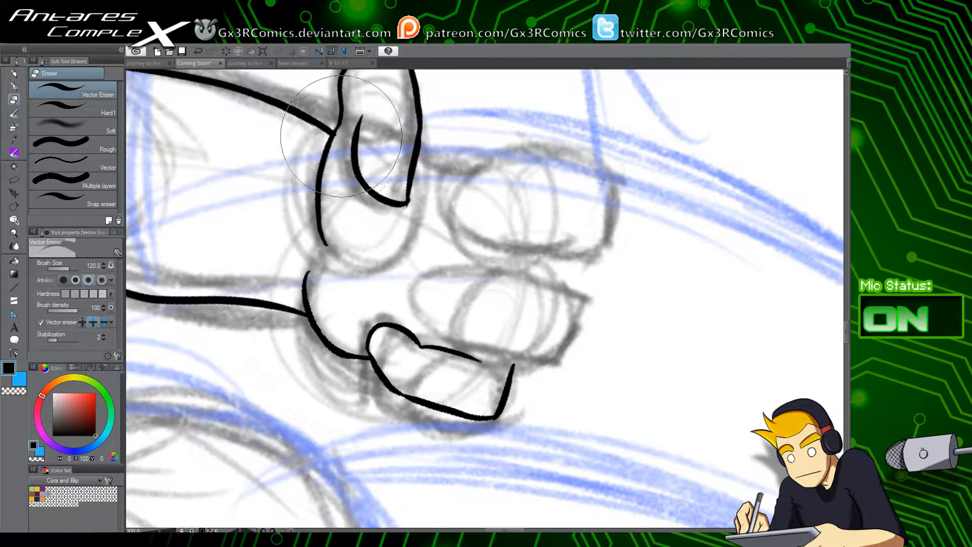
Step: Ink the full outline of the middle finger above the little finger, including its tip, lower edge, knuckle and upper edge
{"action": "key", "text": "p"}
{"action": "left_click_drag", "start_coordinate": [542, 304], "coordinate": [454, 300]}
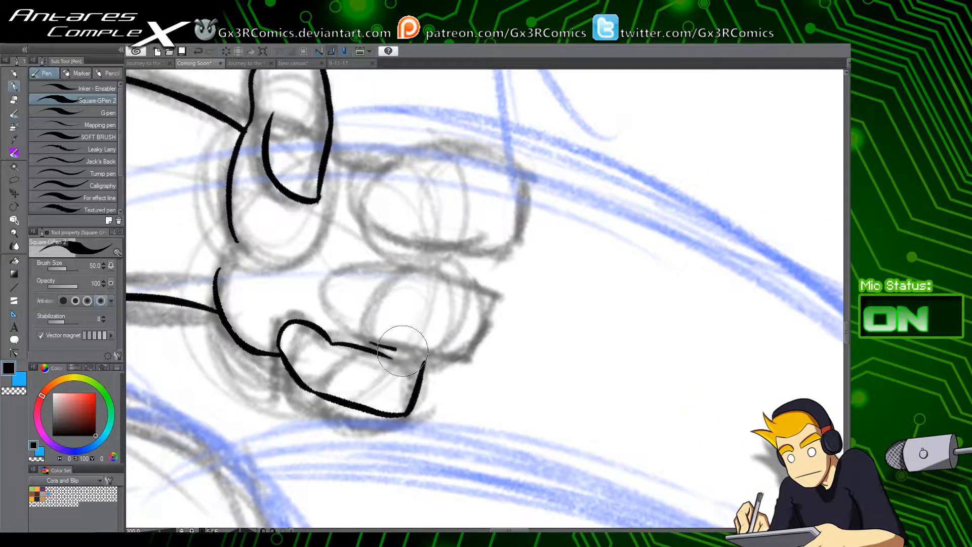
{"action": "mouse_move", "coordinate": [370, 343]}
{"action": "left_mouse_down"}
{"action": "mouse_move", "coordinate": [475, 344]}
{"action": "mouse_move", "coordinate": [487, 298]}
{"action": "mouse_move", "coordinate": [445, 255]}
{"action": "left_mouse_up"}
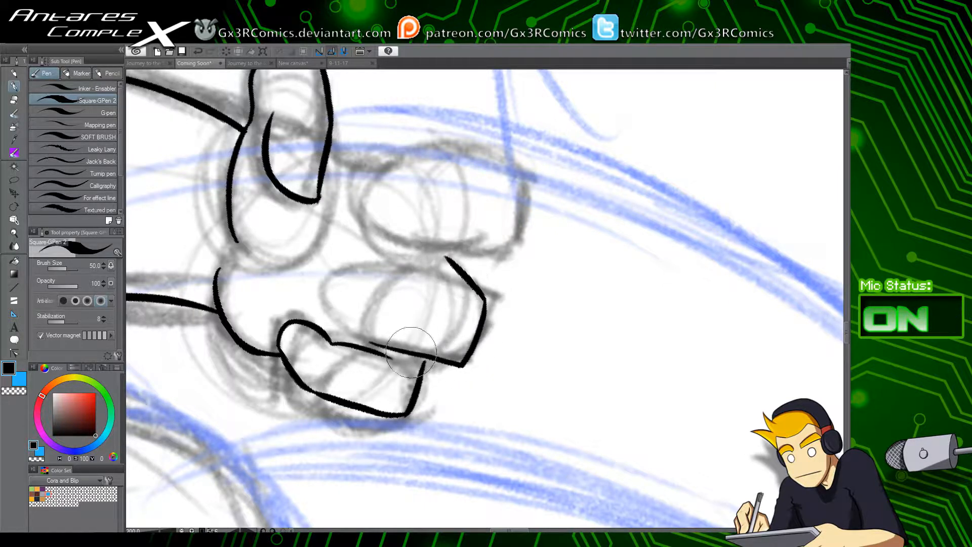
{"action": "mouse_move", "coordinate": [369, 341]}
{"action": "left_mouse_down"}
{"action": "mouse_move", "coordinate": [322, 292]}
{"action": "mouse_move", "coordinate": [329, 268]}
{"action": "mouse_move", "coordinate": [393, 272]}
{"action": "left_mouse_up"}
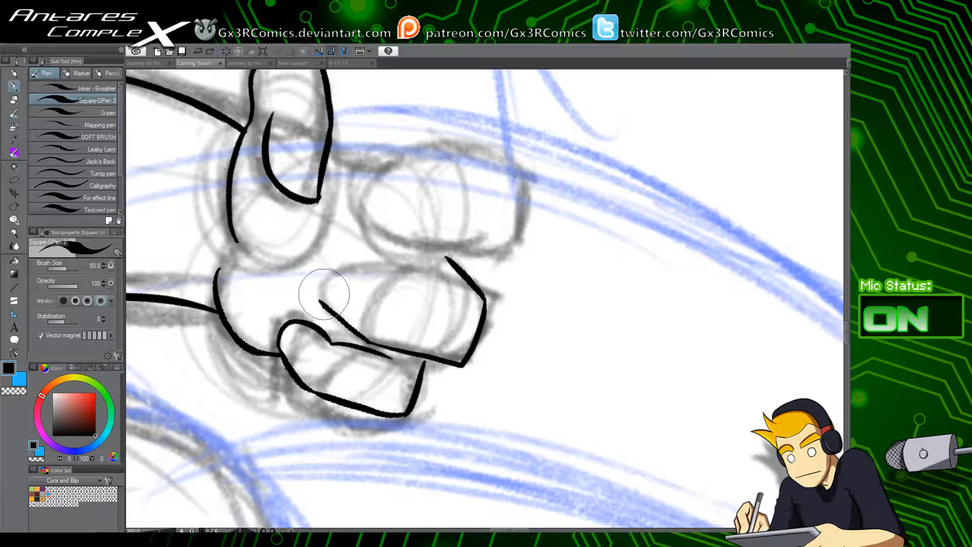
{"action": "mouse_move", "coordinate": [320, 301]}
{"action": "left_mouse_down"}
{"action": "mouse_move", "coordinate": [326, 278]}
{"action": "mouse_move", "coordinate": [348, 266]}
{"action": "mouse_move", "coordinate": [462, 297]}
{"action": "left_mouse_up"}
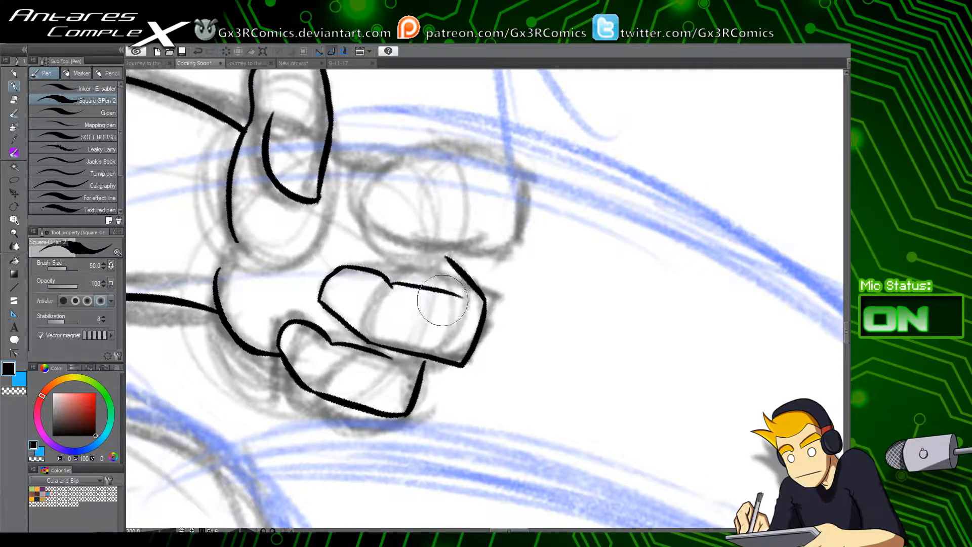
Step: Ink the index finger's upper edge from the knuckle out to the fingertip
{"action": "left_click_drag", "start_coordinate": [450, 232], "coordinate": [439, 304]}
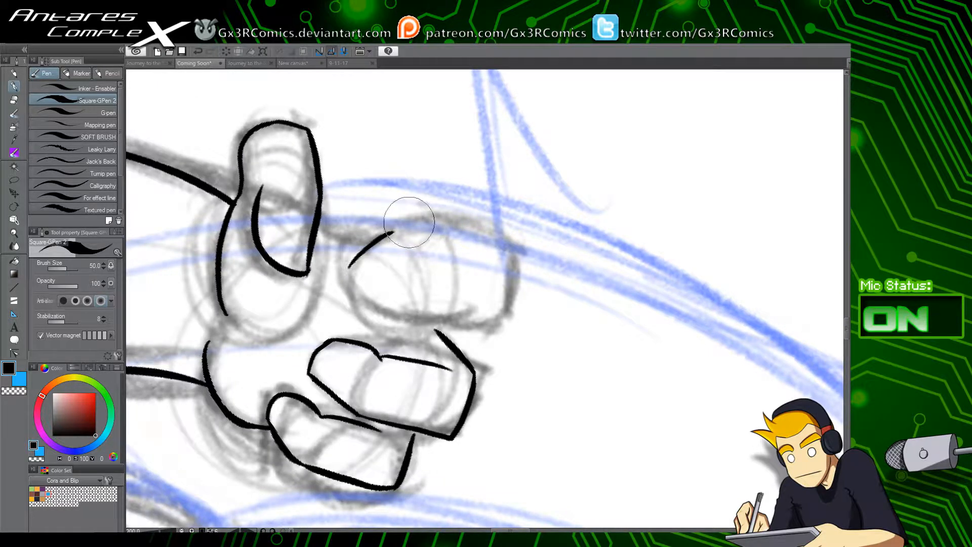
{"action": "mouse_move", "coordinate": [353, 265]}
{"action": "left_mouse_down"}
{"action": "mouse_move", "coordinate": [405, 231]}
{"action": "mouse_move", "coordinate": [513, 238]}
{"action": "left_mouse_up"}
{"action": "scroll", "coordinate": [489, 287], "scroll_direction": "down", "scroll_amount": 4}
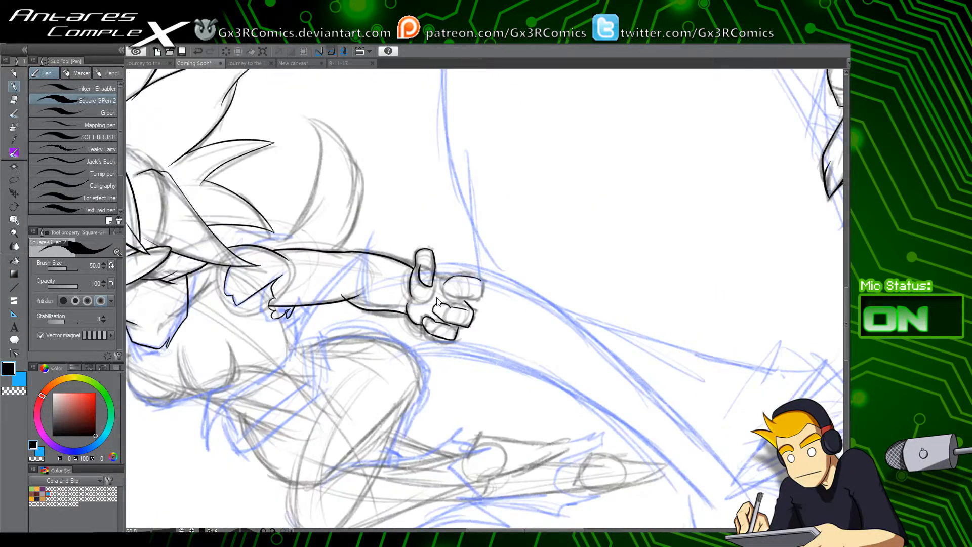
Step: Trim the stroke overlap where the collar's front edge crosses the neck line
{"action": "scroll", "coordinate": [375, 297], "scroll_direction": "up", "scroll_amount": 1}
{"action": "mouse_move", "coordinate": [336, 294]}
{"action": "left_mouse_down"}
{"action": "mouse_move", "coordinate": [418, 263]}
{"action": "mouse_move", "coordinate": [403, 268]}
{"action": "mouse_move", "coordinate": [500, 264]}
{"action": "left_mouse_up"}
{"action": "key", "text": "e"}
{"action": "left_click_drag", "start_coordinate": [346, 313], "coordinate": [462, 362]}
{"action": "left_click_drag", "start_coordinate": [308, 319], "coordinate": [384, 376]}
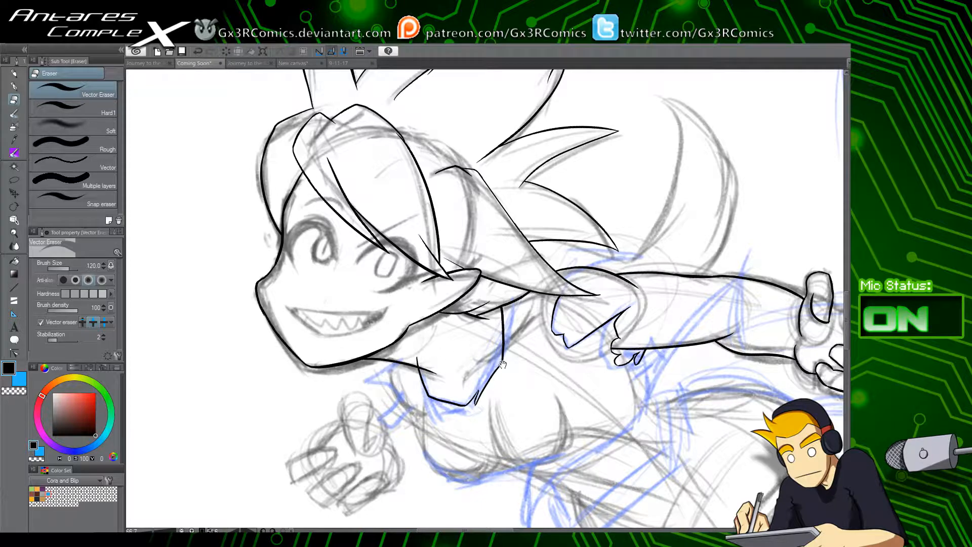
{"action": "left_click_drag", "start_coordinate": [503, 364], "coordinate": [303, 298]}
{"action": "mouse_move", "coordinate": [539, 302]}
{"action": "left_mouse_down"}
{"action": "mouse_move", "coordinate": [449, 310]}
{"action": "mouse_move", "coordinate": [447, 333]}
{"action": "mouse_move", "coordinate": [472, 352]}
{"action": "mouse_move", "coordinate": [506, 308]}
{"action": "left_mouse_up"}
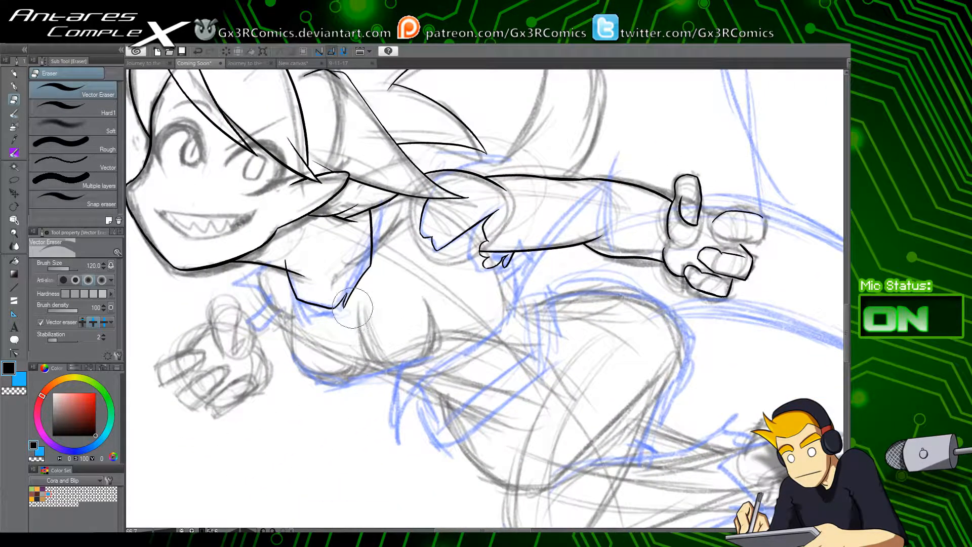
{"action": "key", "text": "p"}
{"action": "scroll", "coordinate": [251, 272], "scroll_direction": "up", "scroll_amount": 3}
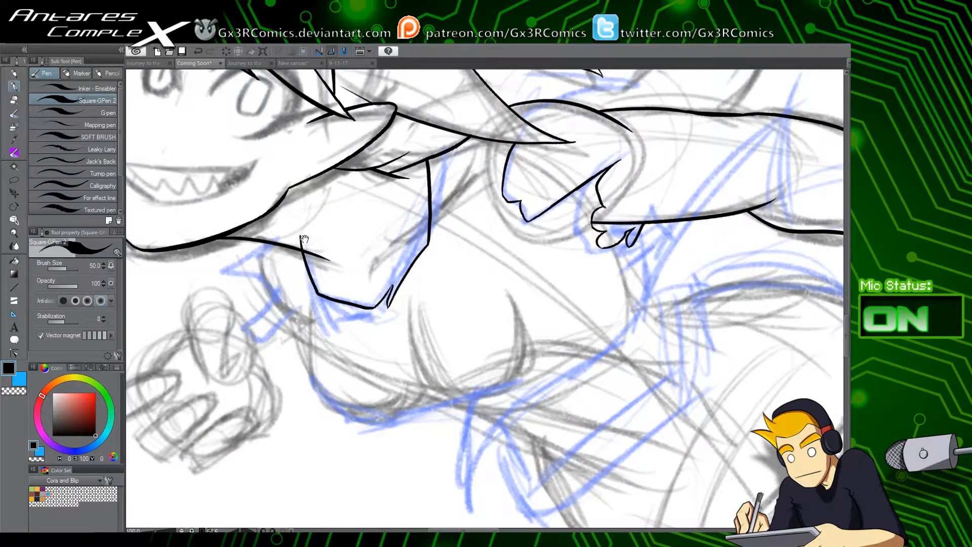
{"action": "left_click_drag", "start_coordinate": [304, 238], "coordinate": [350, 238]}
{"action": "key", "text": "e"}
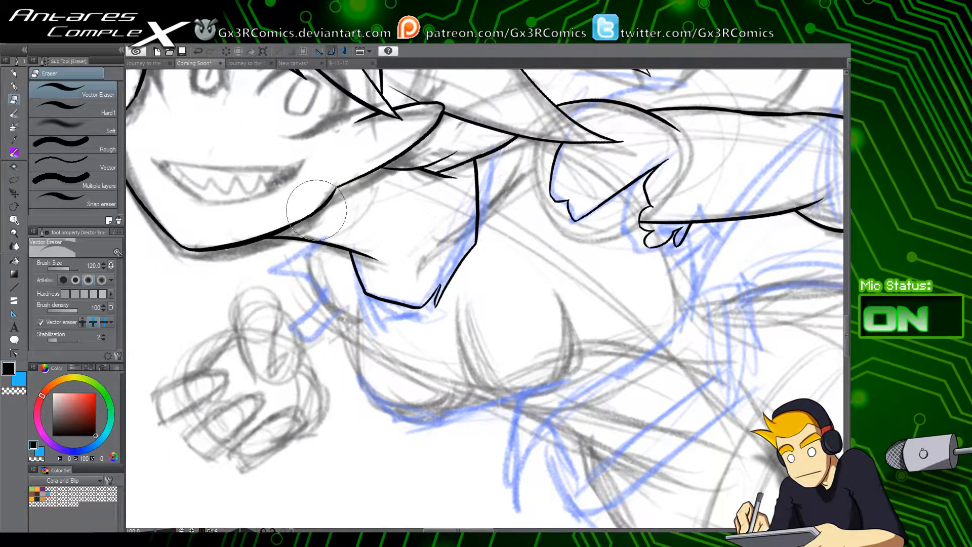
Step: Ink the ragged torn sleeve edge on the far shoulder below the chin, erasing stray overlaps between the points
{"action": "key", "text": "p"}
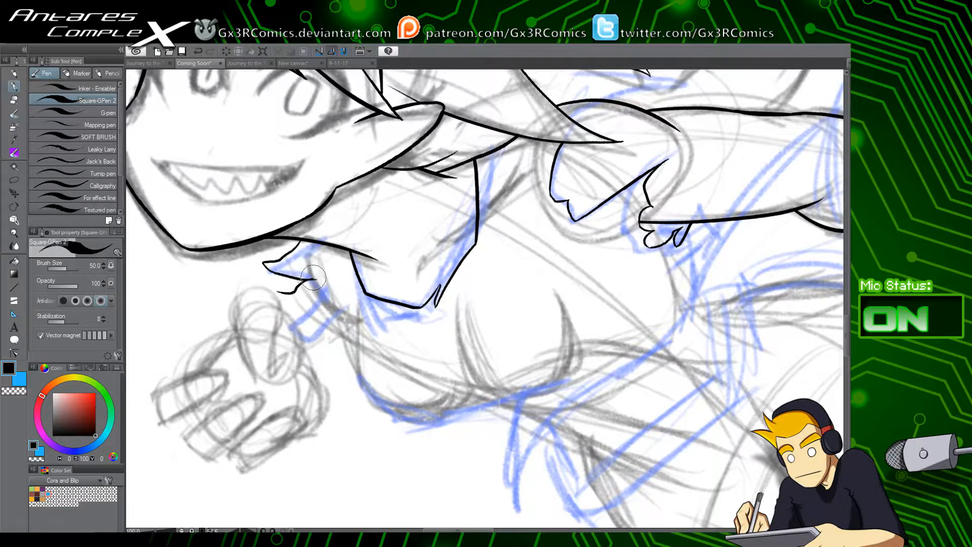
{"action": "key", "text": "e"}
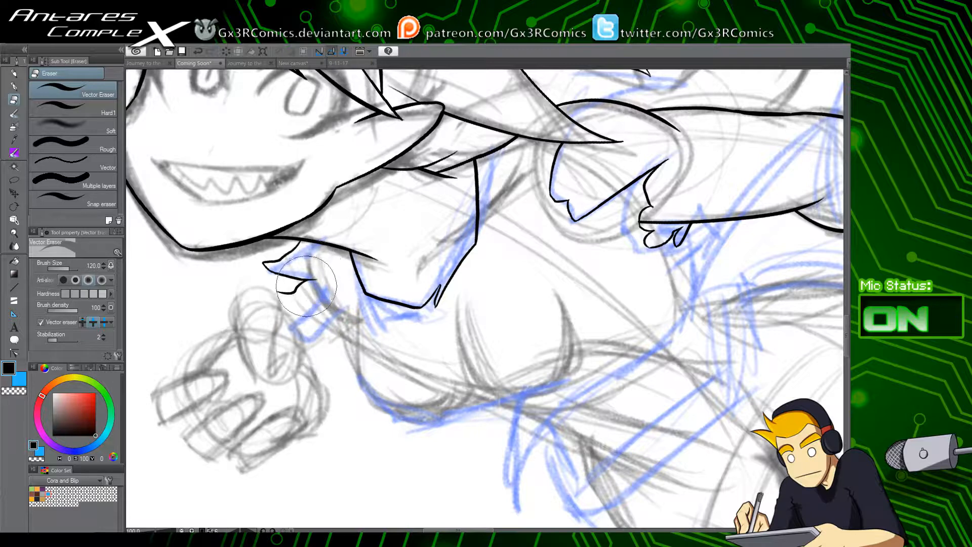
{"action": "key", "text": "p"}
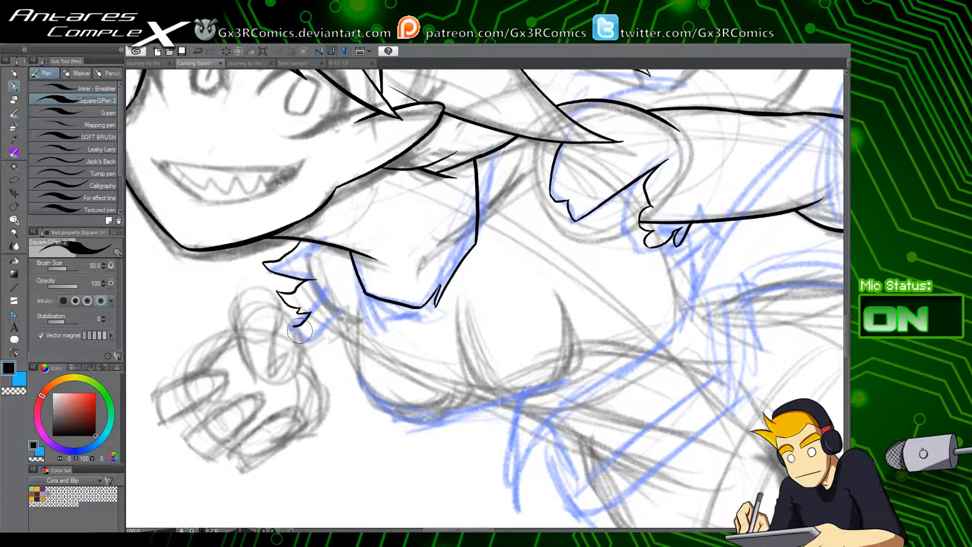
{"action": "left_click_drag", "start_coordinate": [366, 292], "coordinate": [308, 256]}
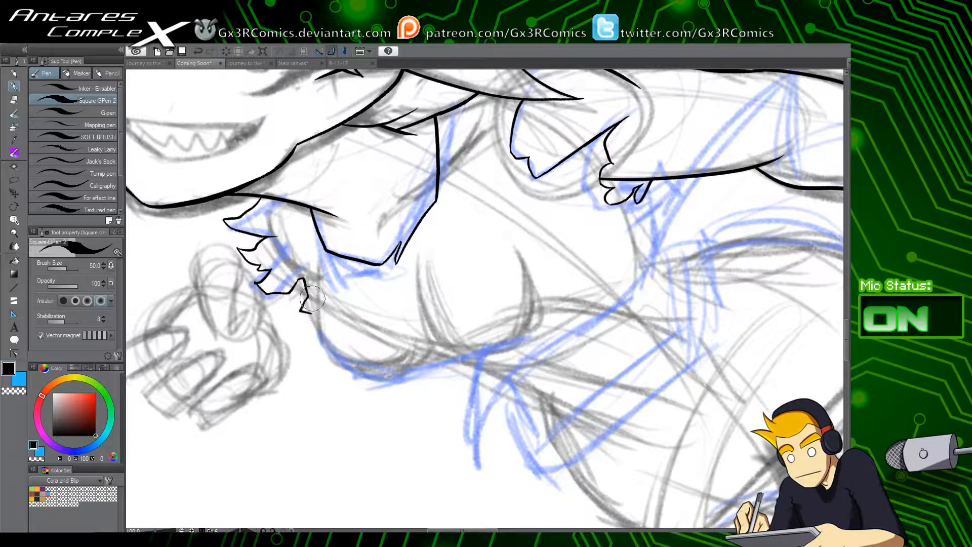
Step: Ink the lower contour of the chest as one smooth curve from the torn sleeve edge to the shirt hem
{"action": "left_click_drag", "start_coordinate": [312, 292], "coordinate": [415, 367]}
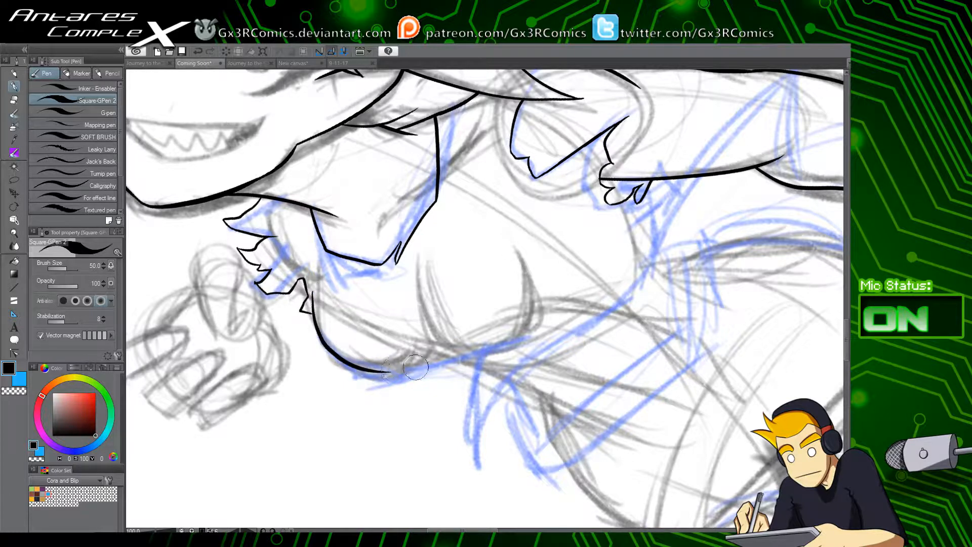
{"action": "key", "text": "ctrl+z"}
{"action": "left_click_drag", "start_coordinate": [310, 294], "coordinate": [375, 366]}
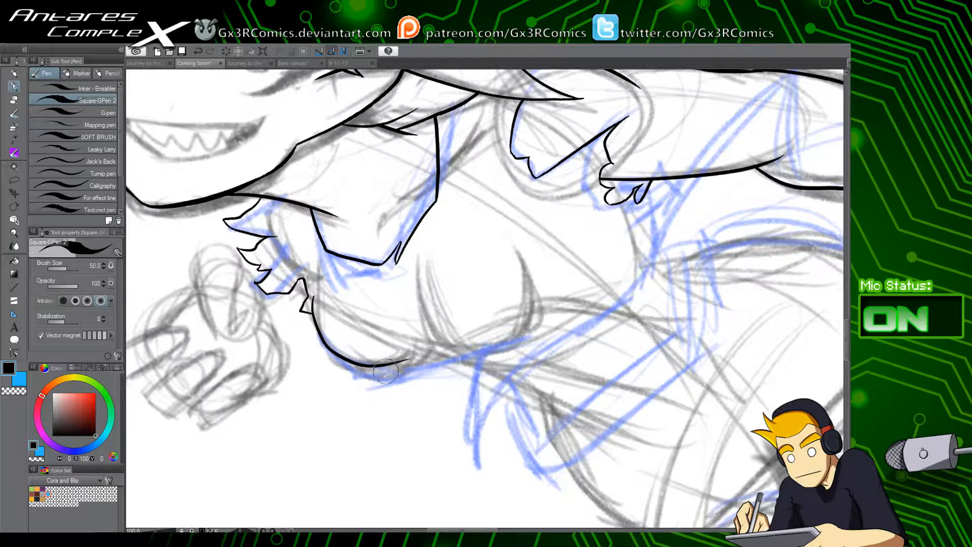
{"action": "key", "text": "ctrl+z"}
{"action": "mouse_move", "coordinate": [319, 334]}
{"action": "left_mouse_down"}
{"action": "mouse_move", "coordinate": [489, 364]}
{"action": "mouse_move", "coordinate": [430, 370]}
{"action": "left_mouse_up"}
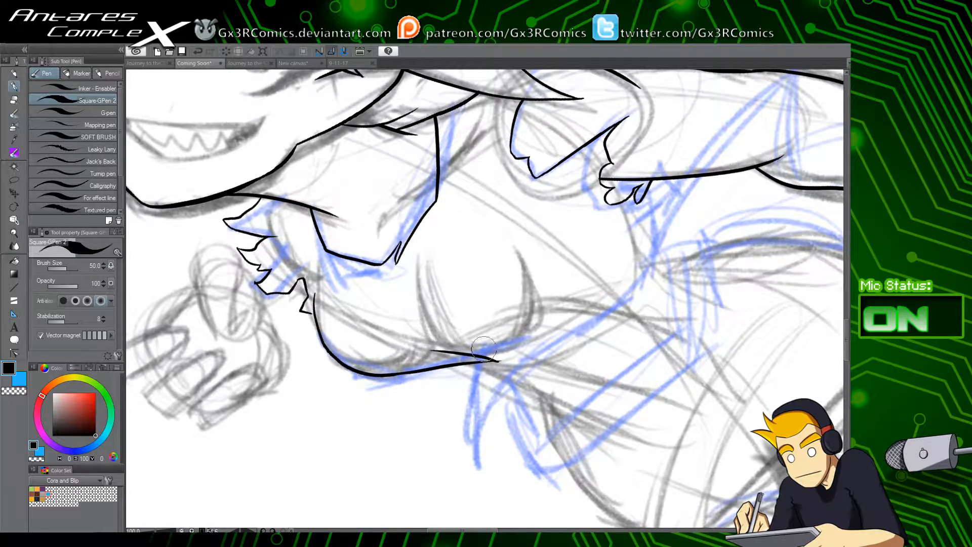
{"action": "key", "text": "ctrl+z"}
{"action": "key", "text": "ctrl+z"}
{"action": "key", "text": "ctrl+z"}
{"action": "left_click_drag", "start_coordinate": [462, 360], "coordinate": [493, 349]}
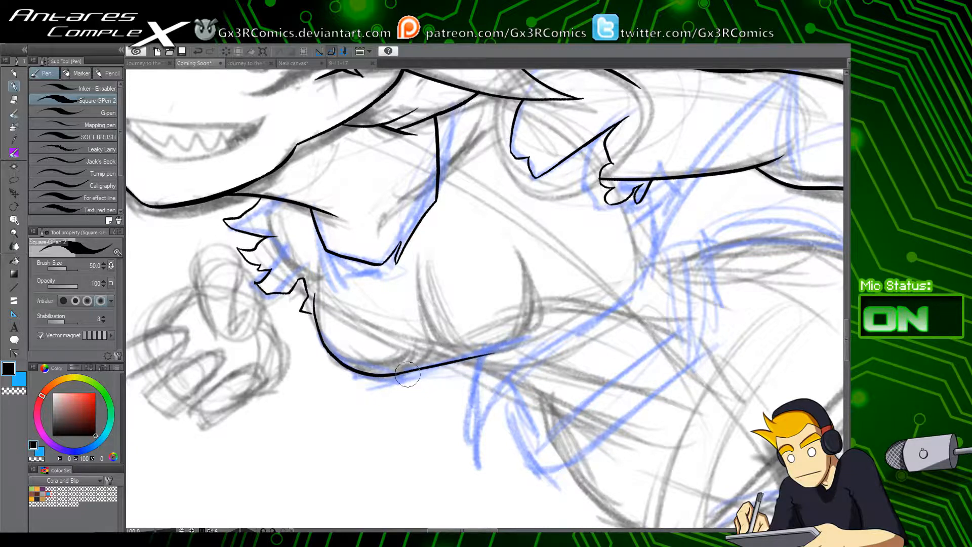
Step: Ink the shirt's torn hem with its hanging point and the torso's side curve up to the armpit, trimming the overlap there
{"action": "mouse_move", "coordinate": [398, 374]}
{"action": "left_mouse_down"}
{"action": "mouse_move", "coordinate": [431, 380]}
{"action": "mouse_move", "coordinate": [462, 365]}
{"action": "left_mouse_up"}
{"action": "mouse_move", "coordinate": [470, 366]}
{"action": "left_mouse_down"}
{"action": "mouse_move", "coordinate": [468, 451]}
{"action": "mouse_move", "coordinate": [506, 385]}
{"action": "mouse_move", "coordinate": [588, 326]}
{"action": "left_mouse_up"}
{"action": "mouse_move", "coordinate": [547, 354]}
{"action": "left_mouse_down"}
{"action": "mouse_move", "coordinate": [456, 408]}
{"action": "mouse_move", "coordinate": [541, 341]}
{"action": "mouse_move", "coordinate": [562, 285]}
{"action": "mouse_move", "coordinate": [562, 226]}
{"action": "left_mouse_up"}
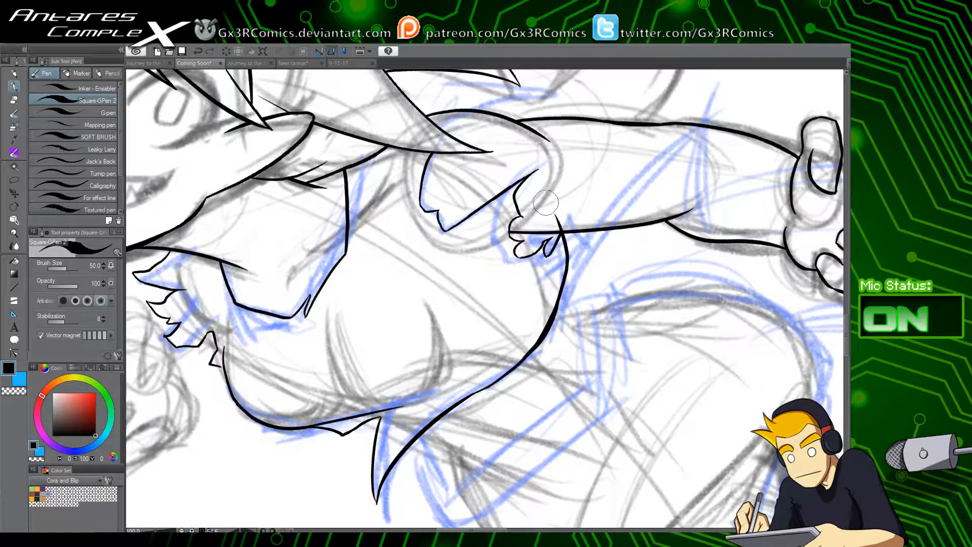
{"action": "key", "text": "e"}
{"action": "left_click_drag", "start_coordinate": [515, 249], "coordinate": [459, 318]}
{"action": "left_click_drag", "start_coordinate": [336, 354], "coordinate": [465, 277]}
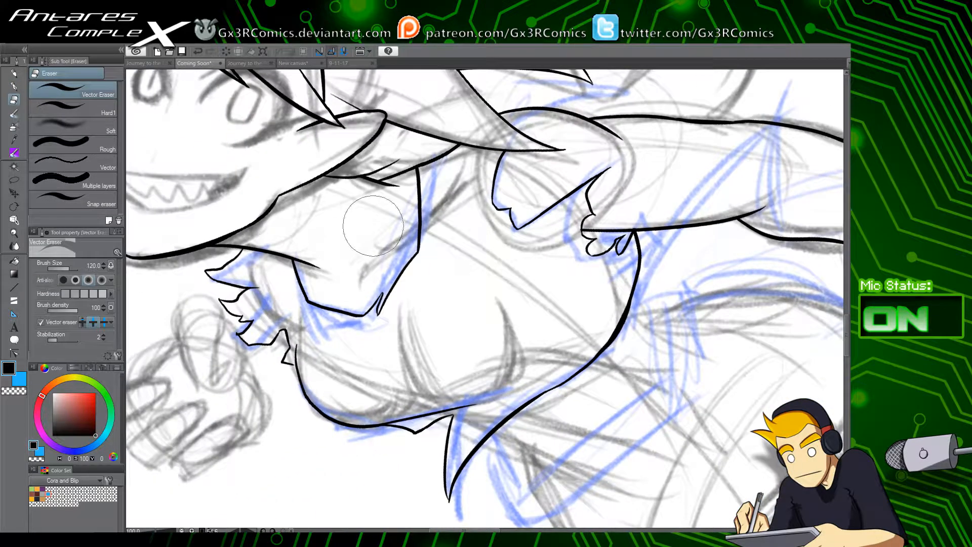
Step: Ink the short inner fold lines inside the collar above its lower edge
{"action": "key", "text": "p"}
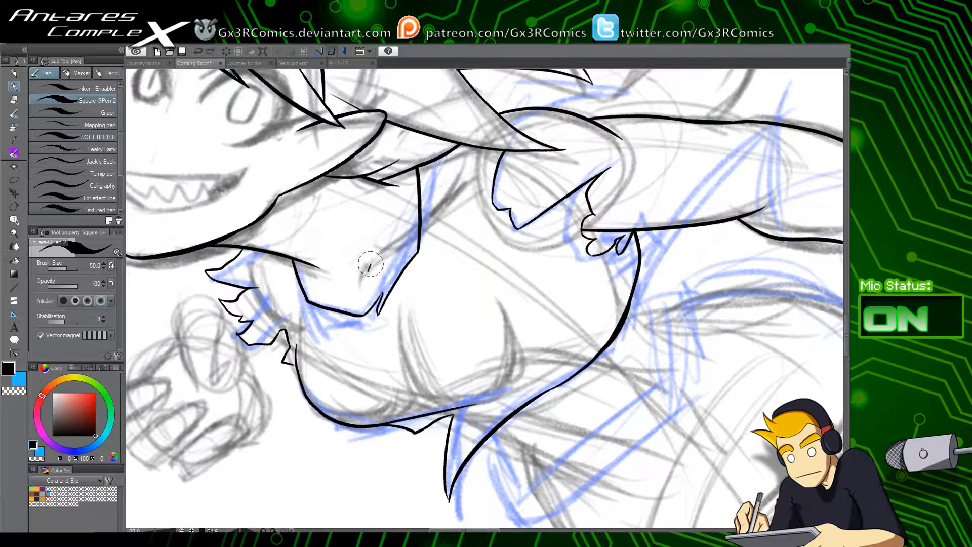
{"action": "left_click_drag", "start_coordinate": [368, 274], "coordinate": [418, 232]}
{"action": "key", "text": "ctrl+z"}
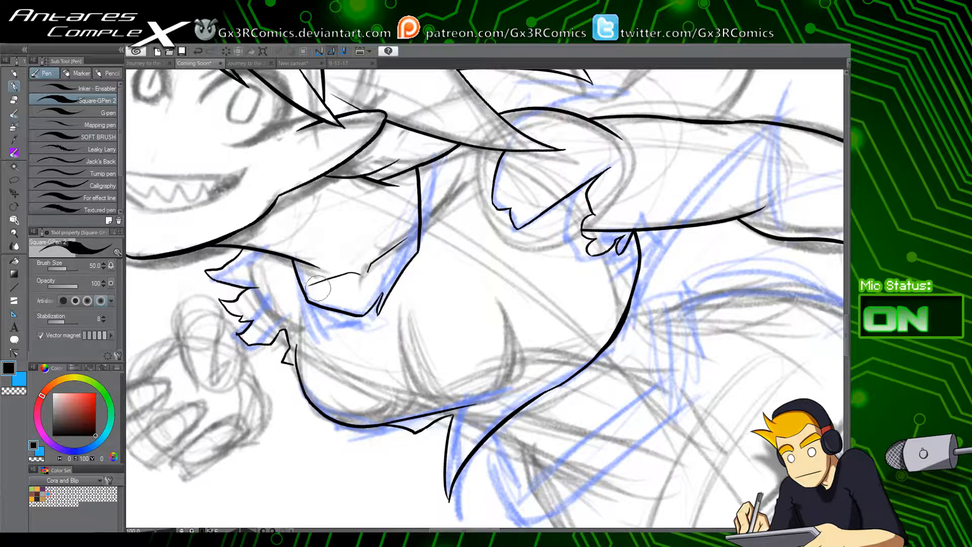
{"action": "left_click_drag", "start_coordinate": [318, 288], "coordinate": [399, 277]}
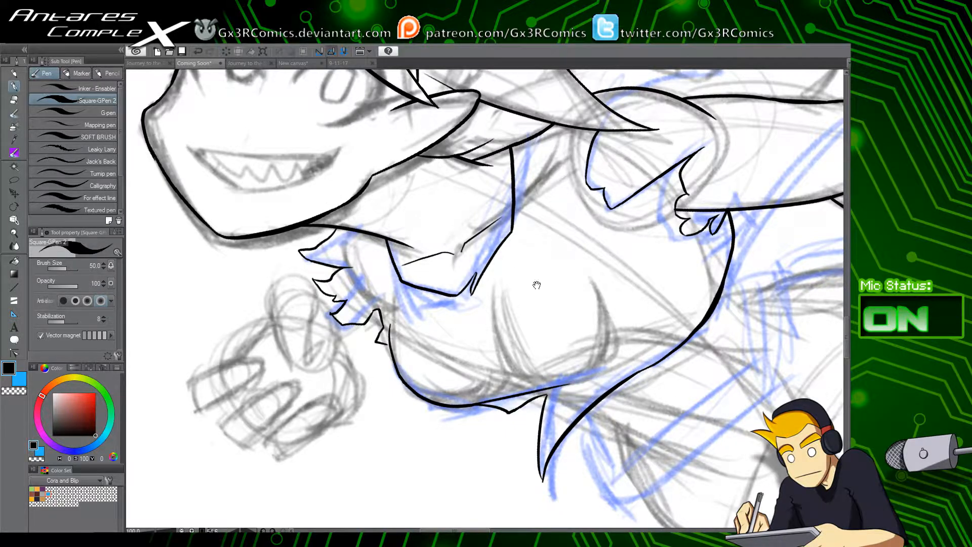
Step: Ink the thick lash outline around the eye nearest the ear, with a lash stroke extending towards the ear
{"action": "left_click_drag", "start_coordinate": [350, 251], "coordinate": [381, 344]}
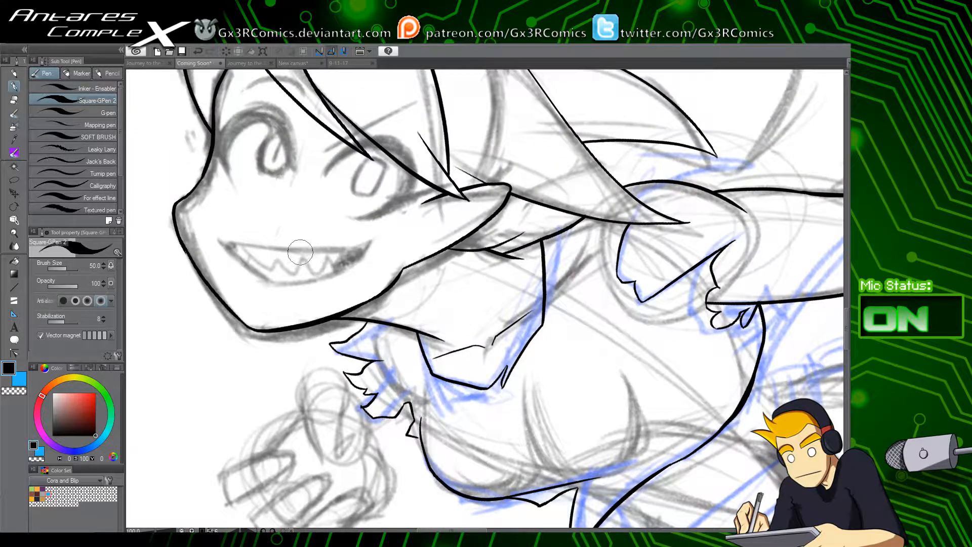
{"action": "key", "text": "p"}
{"action": "scroll", "coordinate": [304, 217], "scroll_direction": "up", "scroll_amount": 3}
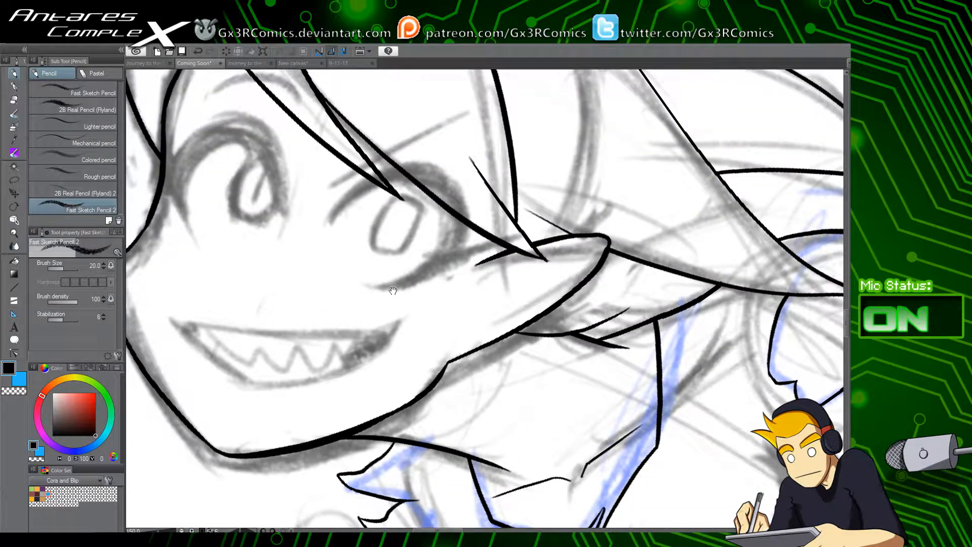
{"action": "left_click_drag", "start_coordinate": [393, 290], "coordinate": [386, 337]}
{"action": "key", "text": "p"}
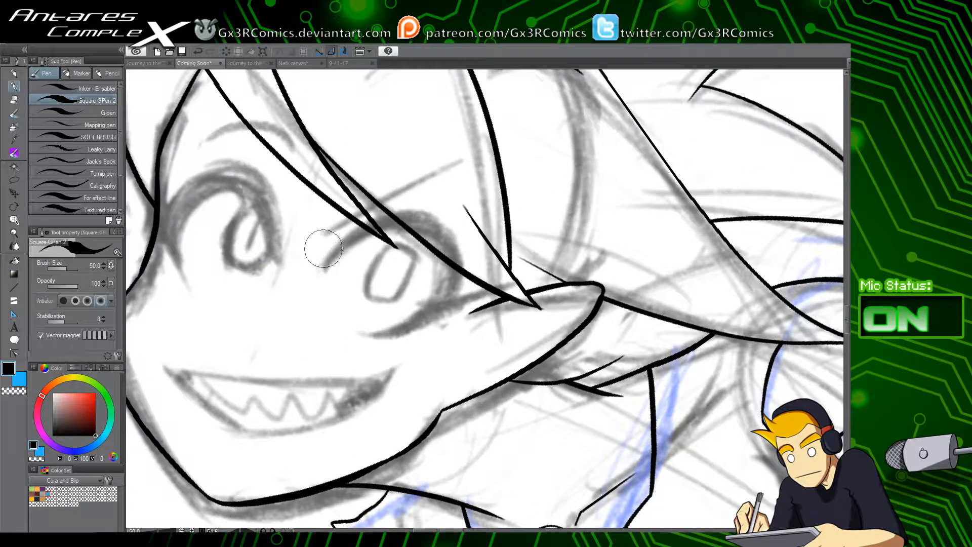
{"action": "mouse_move", "coordinate": [320, 268]}
{"action": "left_mouse_down"}
{"action": "mouse_move", "coordinate": [390, 215]}
{"action": "mouse_move", "coordinate": [387, 327]}
{"action": "mouse_move", "coordinate": [431, 324]}
{"action": "mouse_move", "coordinate": [321, 265]}
{"action": "mouse_move", "coordinate": [308, 282]}
{"action": "left_mouse_up"}
{"action": "key", "text": "ctrl+z"}
{"action": "key", "text": "ctrl+z"}
{"action": "mouse_move", "coordinate": [361, 335]}
{"action": "left_mouse_down"}
{"action": "mouse_move", "coordinate": [458, 255]}
{"action": "mouse_move", "coordinate": [329, 274]}
{"action": "left_mouse_up"}
{"action": "left_click_drag", "start_coordinate": [420, 328], "coordinate": [499, 295]}
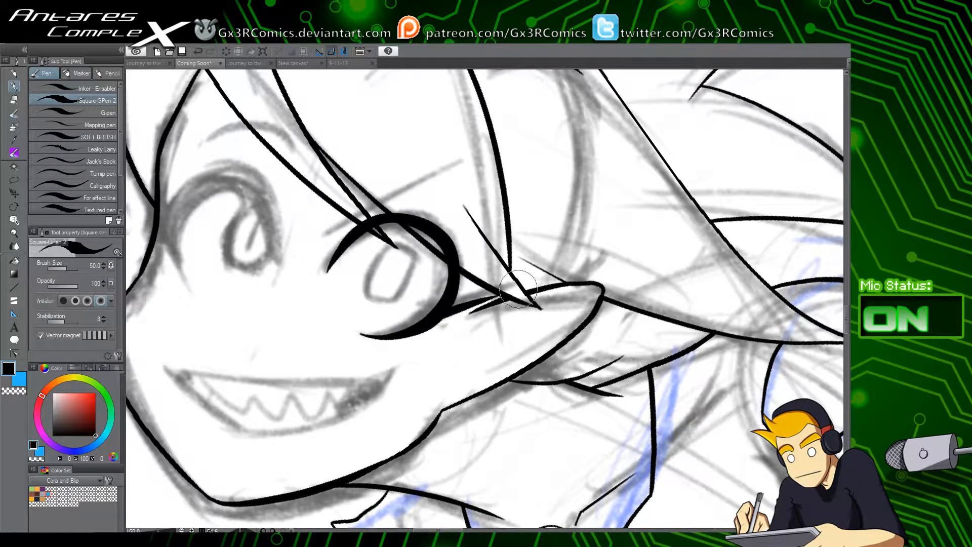
Step: Redo the thick lash stroke from the near eye's outer corner to the base of the ear
{"action": "key", "text": "ctrl+z"}
{"action": "left_click_drag", "start_coordinate": [422, 324], "coordinate": [513, 282]}
{"action": "left_click_drag", "start_coordinate": [343, 297], "coordinate": [443, 338]}
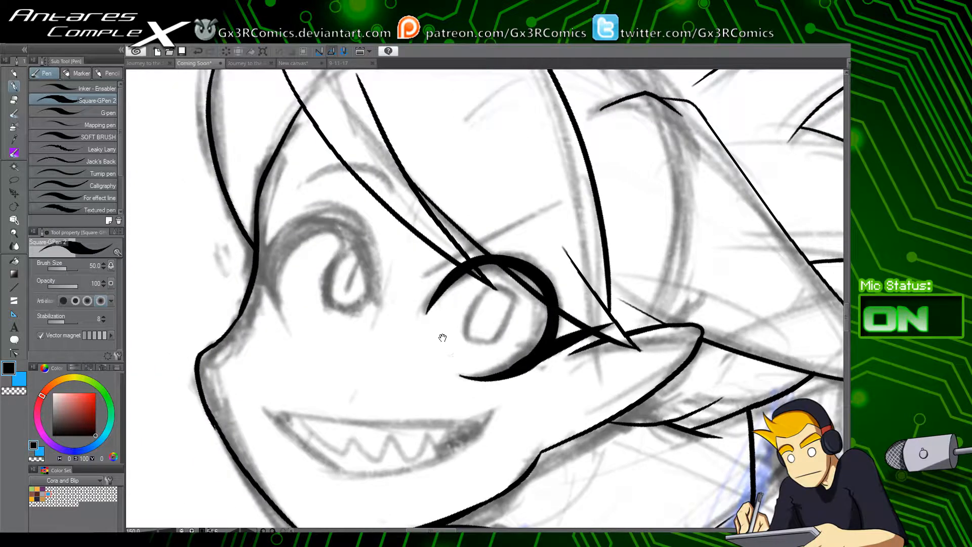
Step: Ink a thick arched lash outline over the far eye, heaviest on the side facing the near eye
{"action": "mouse_move", "coordinate": [378, 304]}
{"action": "left_mouse_down"}
{"action": "mouse_move", "coordinate": [349, 215]}
{"action": "mouse_move", "coordinate": [287, 318]}
{"action": "left_mouse_up"}
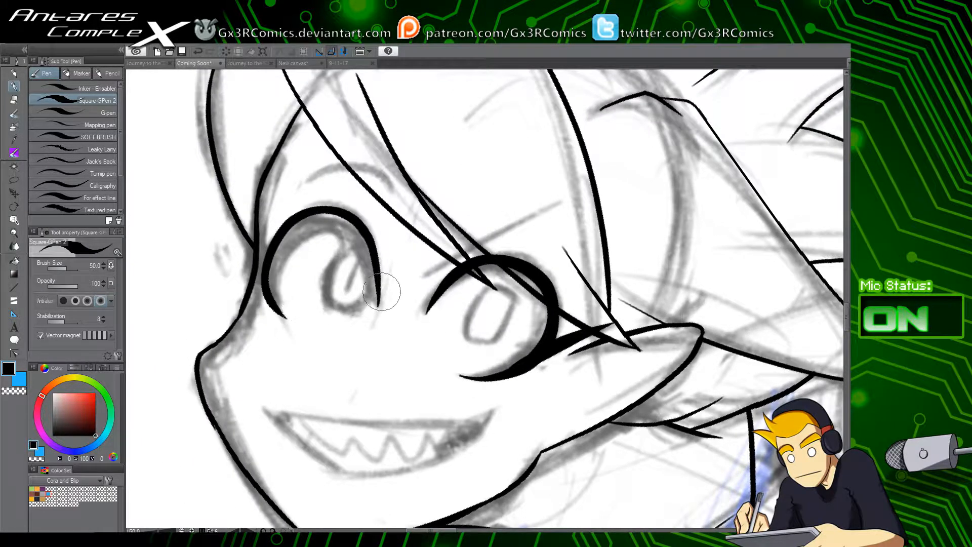
{"action": "key", "text": "ctrl+z"}
{"action": "mouse_move", "coordinate": [378, 309]}
{"action": "left_mouse_down"}
{"action": "mouse_move", "coordinate": [356, 231]}
{"action": "mouse_move", "coordinate": [281, 305]}
{"action": "mouse_move", "coordinate": [322, 215]}
{"action": "mouse_move", "coordinate": [365, 331]}
{"action": "left_mouse_up"}
{"action": "key", "text": "ctrl+z"}
{"action": "key", "text": "ctrl+z"}
{"action": "mouse_move", "coordinate": [284, 317]}
{"action": "left_mouse_down"}
{"action": "mouse_move", "coordinate": [271, 238]}
{"action": "mouse_move", "coordinate": [375, 295]}
{"action": "left_mouse_up"}
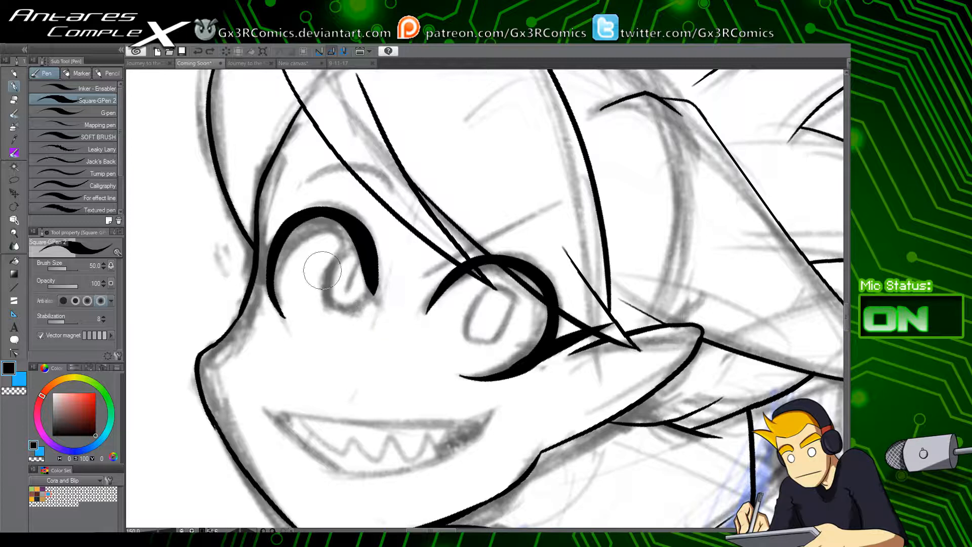
Step: Ink a pointed lash stroke from the far eye's outer corner up across the face edge
{"action": "left_click_drag", "start_coordinate": [284, 318], "coordinate": [219, 213]}
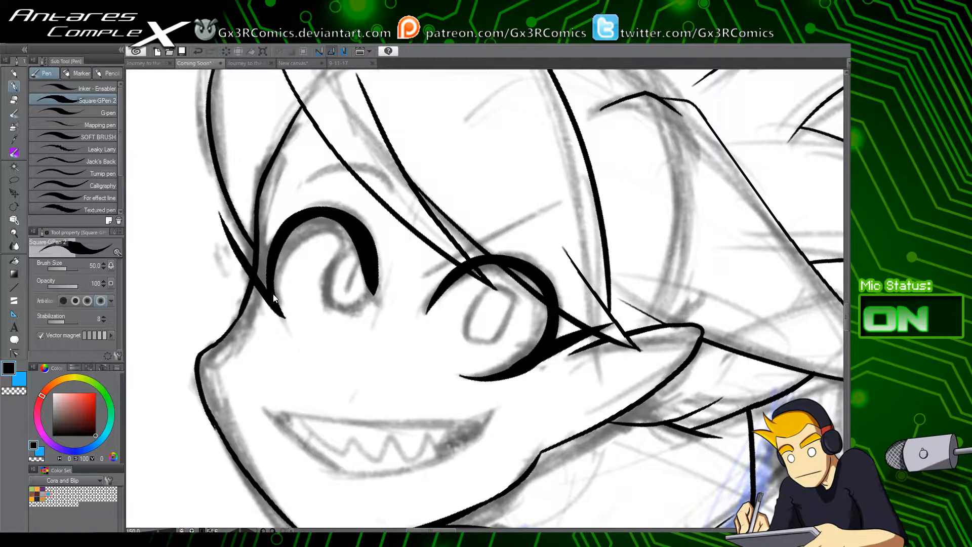
{"action": "key", "text": "ctrl+z"}
{"action": "left_click_drag", "start_coordinate": [284, 318], "coordinate": [225, 217]}
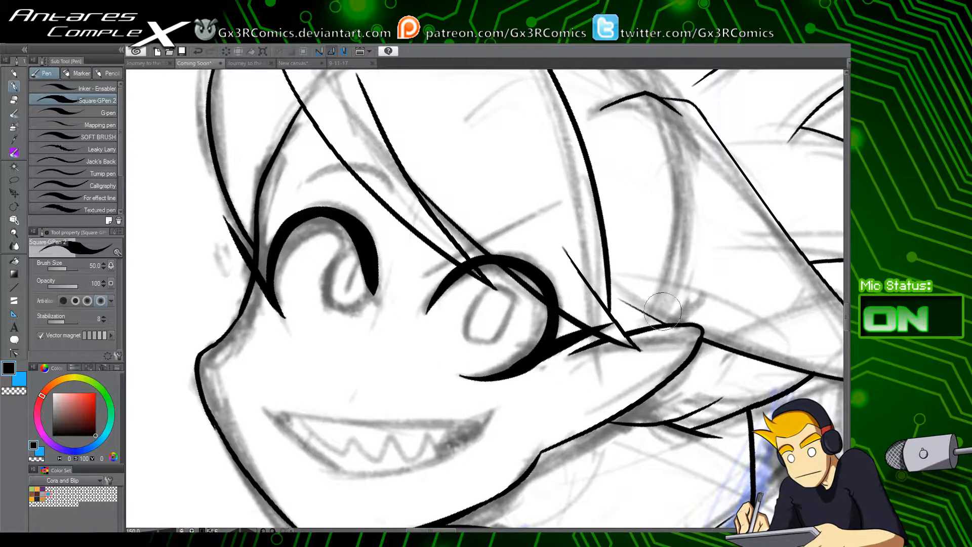
Step: Ink the looped iris outline inside the far eye, hanging from the lash arc
{"action": "mouse_move", "coordinate": [353, 236]}
{"action": "left_mouse_down"}
{"action": "mouse_move", "coordinate": [331, 304]}
{"action": "mouse_move", "coordinate": [365, 307]}
{"action": "mouse_move", "coordinate": [373, 275]}
{"action": "mouse_move", "coordinate": [333, 272]}
{"action": "mouse_move", "coordinate": [340, 310]}
{"action": "mouse_move", "coordinate": [372, 295]}
{"action": "mouse_move", "coordinate": [375, 256]}
{"action": "mouse_move", "coordinate": [330, 278]}
{"action": "mouse_move", "coordinate": [342, 309]}
{"action": "mouse_move", "coordinate": [366, 303]}
{"action": "mouse_move", "coordinate": [376, 259]}
{"action": "mouse_move", "coordinate": [330, 295]}
{"action": "mouse_move", "coordinate": [375, 274]}
{"action": "left_mouse_up"}
{"action": "key", "text": "ctrl+z"}
{"action": "key", "text": "ctrl+z"}
{"action": "key", "text": "ctrl+z"}
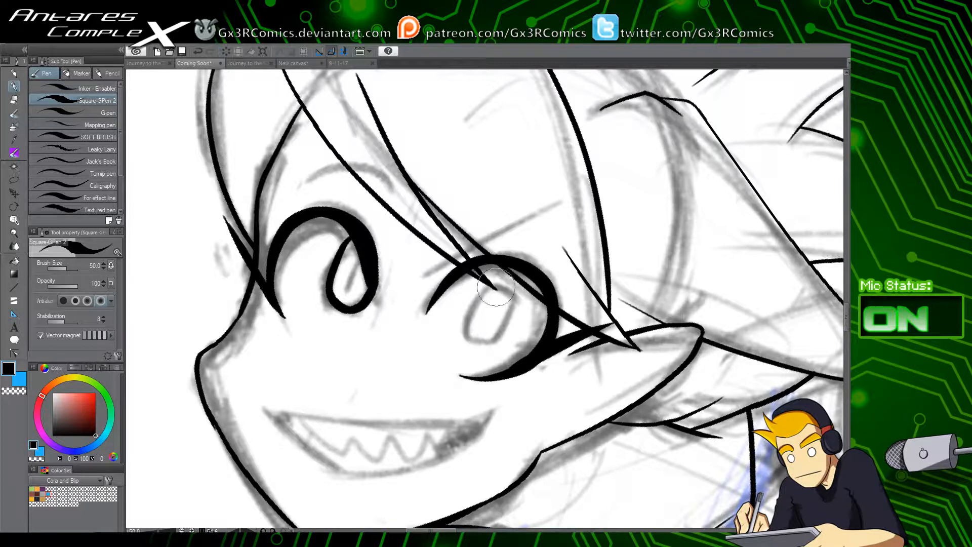
Step: Ink the near eye's oval iris and add a thin slit pupil inside each eye
{"action": "mouse_move", "coordinate": [485, 290]}
{"action": "left_mouse_down"}
{"action": "mouse_move", "coordinate": [467, 327]}
{"action": "mouse_move", "coordinate": [493, 340]}
{"action": "left_mouse_up"}
{"action": "key", "text": "ctrl+z"}
{"action": "mouse_move", "coordinate": [482, 292]}
{"action": "left_mouse_down"}
{"action": "mouse_move", "coordinate": [469, 331]}
{"action": "mouse_move", "coordinate": [484, 343]}
{"action": "mouse_move", "coordinate": [504, 322]}
{"action": "mouse_move", "coordinate": [500, 288]}
{"action": "mouse_move", "coordinate": [514, 305]}
{"action": "mouse_move", "coordinate": [492, 345]}
{"action": "left_mouse_up"}
{"action": "left_click_drag", "start_coordinate": [400, 319], "coordinate": [416, 340]}
{"action": "left_click_drag", "start_coordinate": [376, 284], "coordinate": [366, 311]}
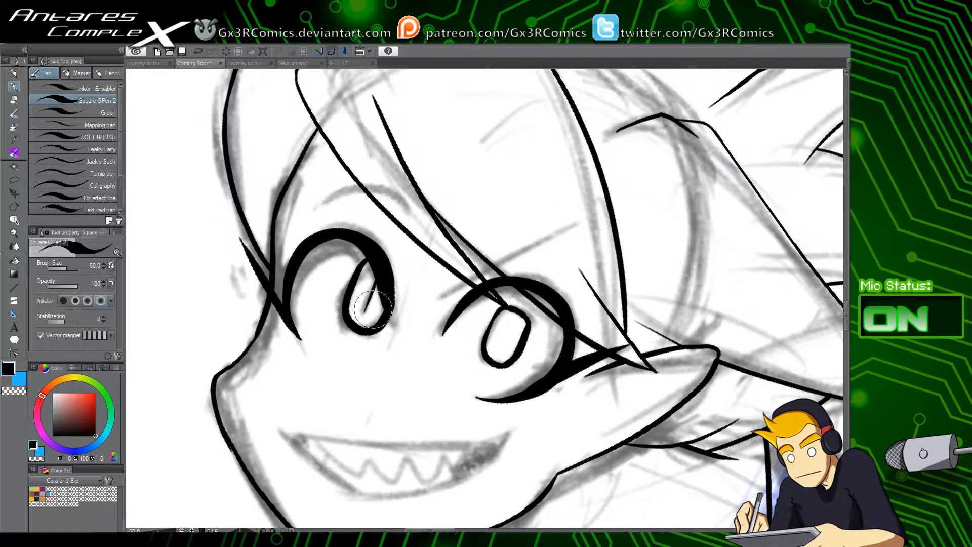
{"action": "left_click_drag", "start_coordinate": [508, 321], "coordinate": [501, 349]}
Step: Ink the grinning mouth with a nearly straight upper line and a curved lower lip joining both corners
{"action": "left_click_drag", "start_coordinate": [470, 405], "coordinate": [487, 288]}
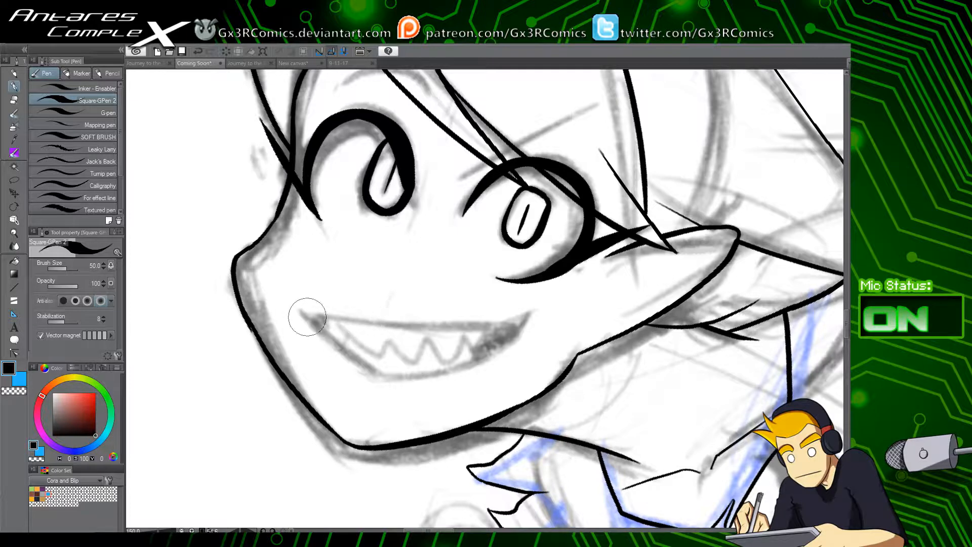
{"action": "mouse_move", "coordinate": [297, 308]}
{"action": "left_mouse_down"}
{"action": "mouse_move", "coordinate": [358, 321]}
{"action": "mouse_move", "coordinate": [522, 320]}
{"action": "left_mouse_up"}
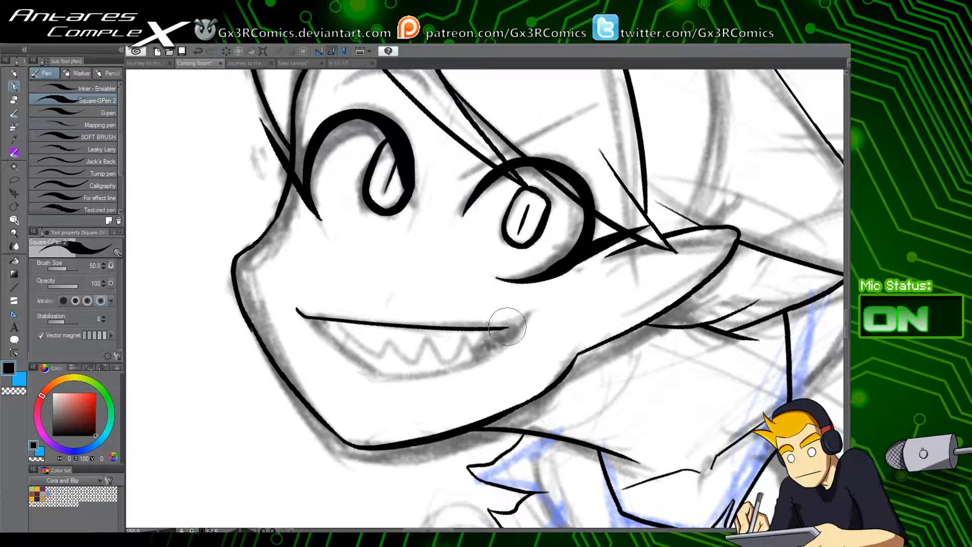
{"action": "left_click_drag", "start_coordinate": [303, 315], "coordinate": [389, 368]}
{"action": "key", "text": "ctrl+z"}
{"action": "left_click_drag", "start_coordinate": [303, 315], "coordinate": [379, 382]}
{"action": "key", "text": "ctrl+z"}
{"action": "left_click_drag", "start_coordinate": [303, 315], "coordinate": [374, 371]}
{"action": "key", "text": "ctrl+z"}
{"action": "left_click_drag", "start_coordinate": [304, 315], "coordinate": [379, 374]}
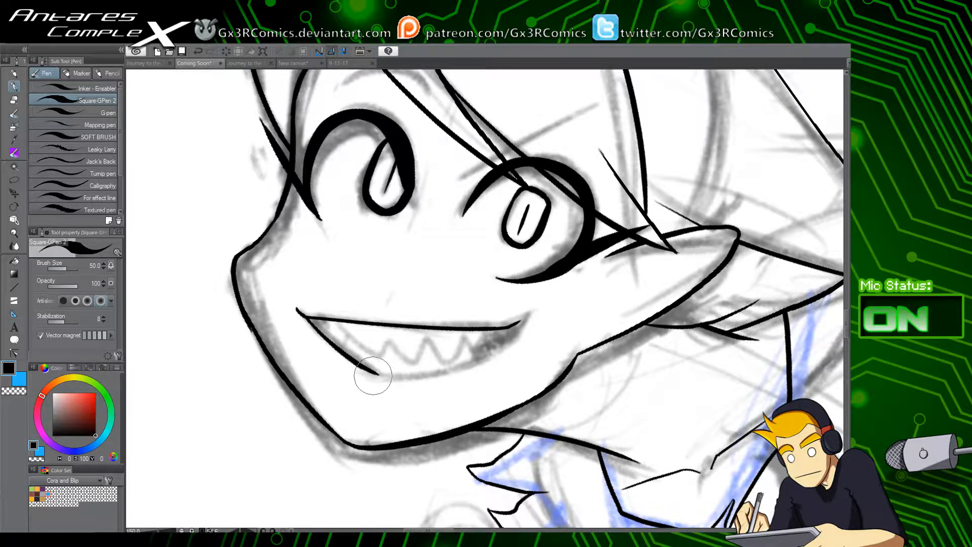
{"action": "mouse_move", "coordinate": [374, 375]}
{"action": "left_mouse_down"}
{"action": "mouse_move", "coordinate": [419, 379]}
{"action": "mouse_move", "coordinate": [507, 338]}
{"action": "left_mouse_up"}
{"action": "key", "text": "ctrl+z"}
{"action": "mouse_move", "coordinate": [366, 368]}
{"action": "left_mouse_down"}
{"action": "mouse_move", "coordinate": [451, 367]}
{"action": "mouse_move", "coordinate": [506, 331]}
{"action": "left_mouse_up"}
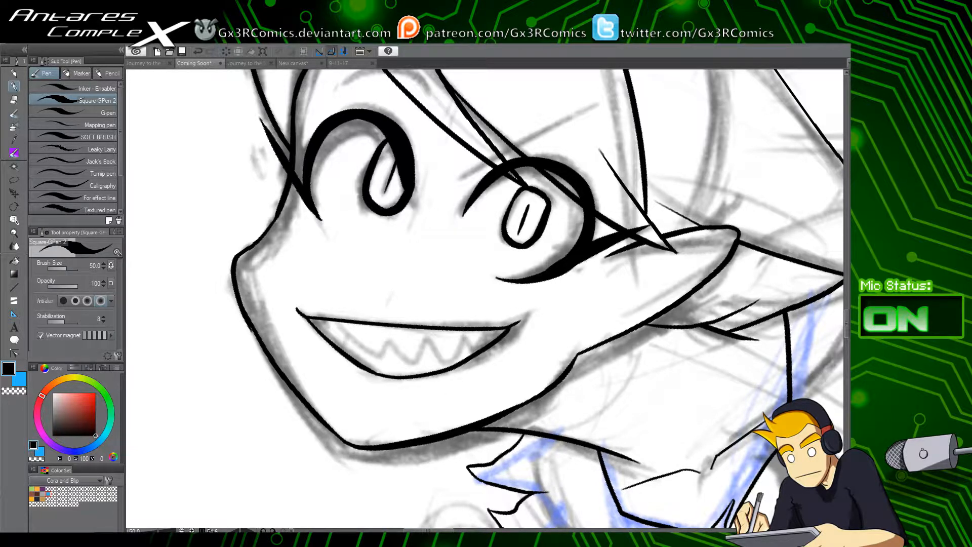
Step: Ink the row of pointed teeth inside the mouth with short, open curved strokes
{"action": "mouse_move", "coordinate": [334, 339]}
{"action": "left_mouse_down"}
{"action": "mouse_move", "coordinate": [345, 334]}
{"action": "mouse_move", "coordinate": [374, 353]}
{"action": "mouse_move", "coordinate": [388, 338]}
{"action": "left_mouse_up"}
{"action": "key", "text": "ctrl+z"}
{"action": "key", "text": "ctrl+z"}
{"action": "mouse_move", "coordinate": [346, 334]}
{"action": "left_mouse_down"}
{"action": "mouse_move", "coordinate": [377, 360]}
{"action": "mouse_move", "coordinate": [390, 341]}
{"action": "mouse_move", "coordinate": [412, 361]}
{"action": "mouse_move", "coordinate": [432, 338]}
{"action": "mouse_move", "coordinate": [437, 364]}
{"action": "mouse_move", "coordinate": [459, 334]}
{"action": "mouse_move", "coordinate": [483, 347]}
{"action": "left_mouse_up"}
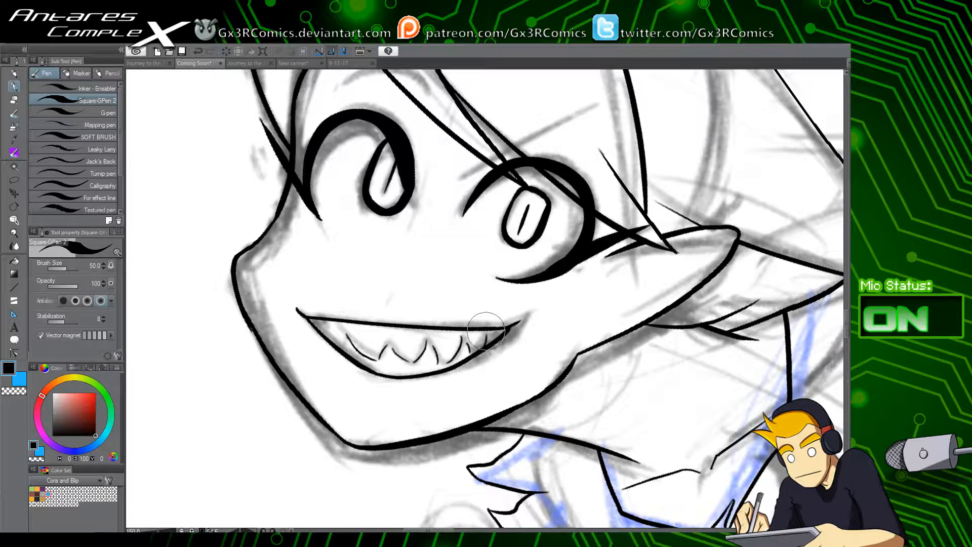
Step: Ink the near eye's slanted eyebrow and the thin arched eyebrow above the far eye
{"action": "left_click_drag", "start_coordinate": [431, 331], "coordinate": [365, 371]}
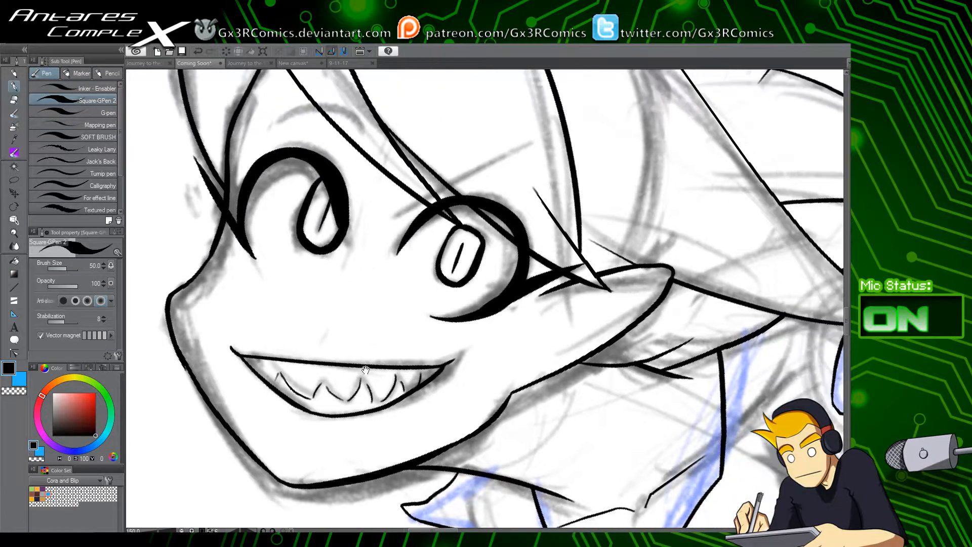
{"action": "left_click_drag", "start_coordinate": [423, 328], "coordinate": [403, 369]}
{"action": "left_click_drag", "start_coordinate": [367, 264], "coordinate": [507, 184]}
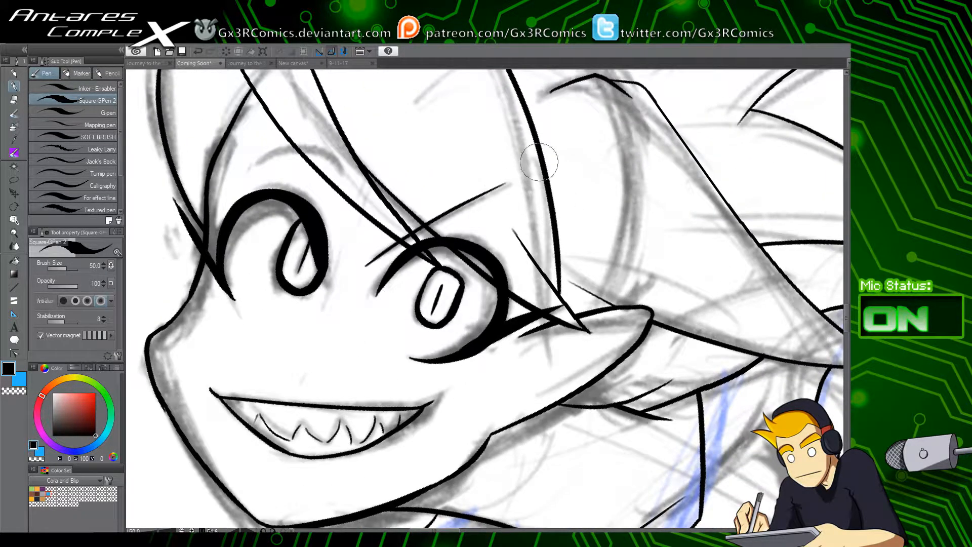
{"action": "left_click_drag", "start_coordinate": [401, 268], "coordinate": [394, 353]}
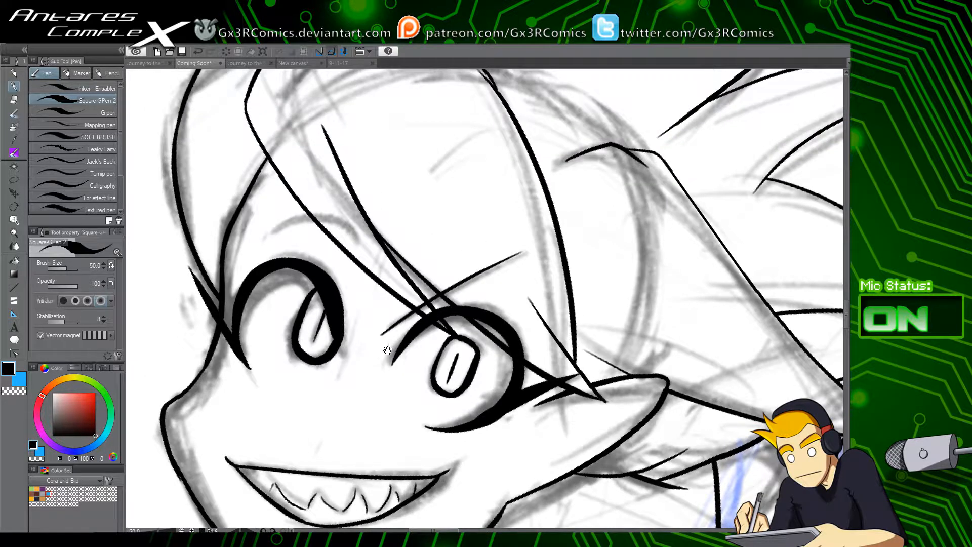
{"action": "left_click_drag", "start_coordinate": [359, 315], "coordinate": [364, 356]}
{"action": "left_click_drag", "start_coordinate": [259, 281], "coordinate": [364, 300]}
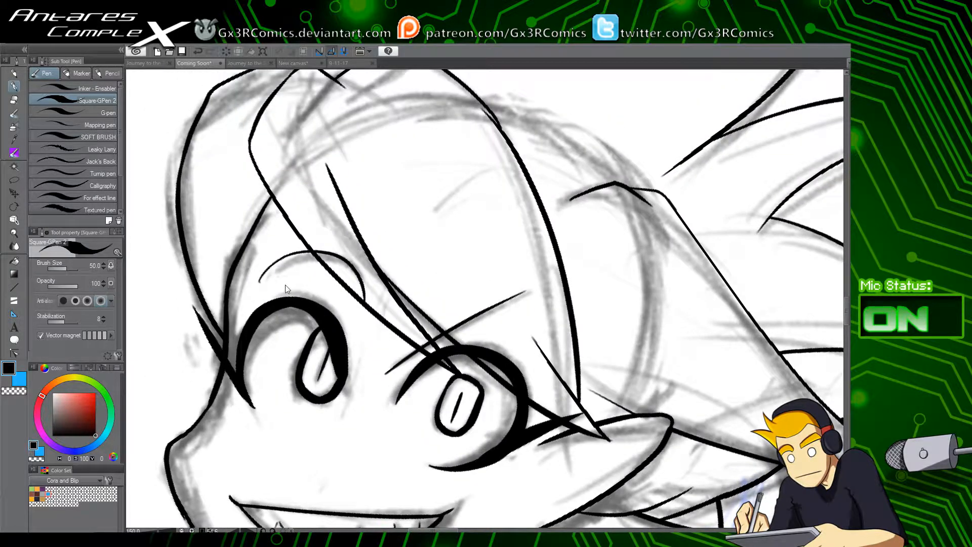
Step: Erase the far eye's lash arc, iris and slit pupil, sparing the pointed outer lash stroke
{"action": "left_click_drag", "start_coordinate": [354, 417], "coordinate": [340, 333]}
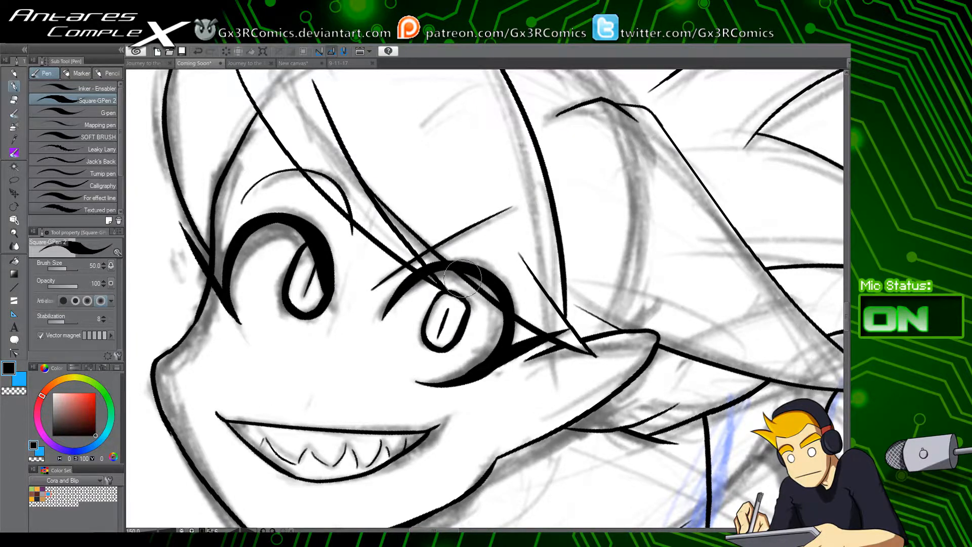
{"action": "key", "text": "e"}
{"action": "mouse_move", "coordinate": [242, 258]}
{"action": "left_mouse_down"}
{"action": "mouse_move", "coordinate": [268, 238]}
{"action": "mouse_move", "coordinate": [331, 269]}
{"action": "mouse_move", "coordinate": [313, 269]}
{"action": "mouse_move", "coordinate": [315, 258]}
{"action": "mouse_move", "coordinate": [336, 343]}
{"action": "left_mouse_up"}
{"action": "key", "text": "p"}
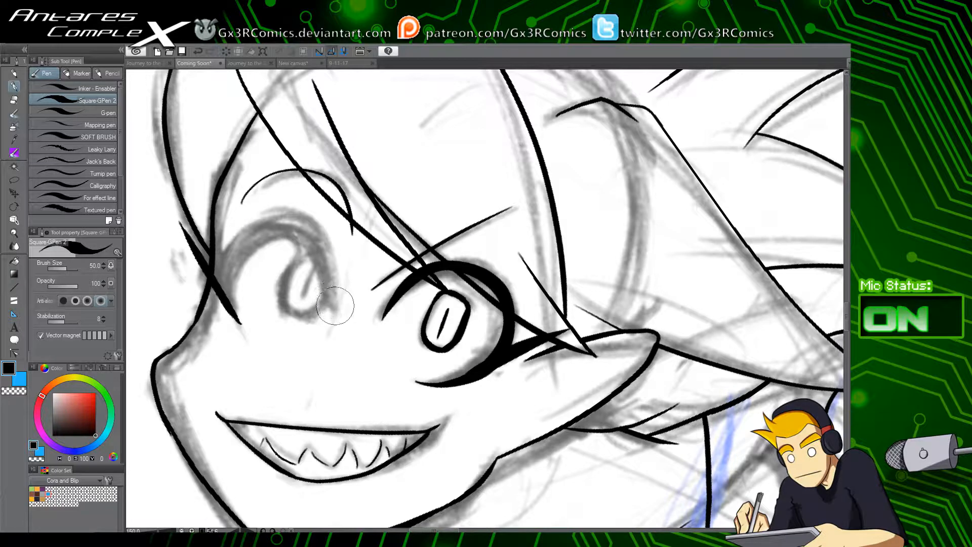
Step: Re-ink the far eye with a thick tapered lash arc, an oval iris and a slit pupil
{"action": "mouse_move", "coordinate": [334, 306]}
{"action": "left_mouse_down"}
{"action": "mouse_move", "coordinate": [253, 224]}
{"action": "mouse_move", "coordinate": [240, 322]}
{"action": "left_mouse_up"}
{"action": "key", "text": "ctrl+z"}
{"action": "mouse_move", "coordinate": [335, 316]}
{"action": "left_mouse_down"}
{"action": "mouse_move", "coordinate": [336, 278]}
{"action": "mouse_move", "coordinate": [245, 304]}
{"action": "mouse_move", "coordinate": [239, 321]}
{"action": "left_mouse_up"}
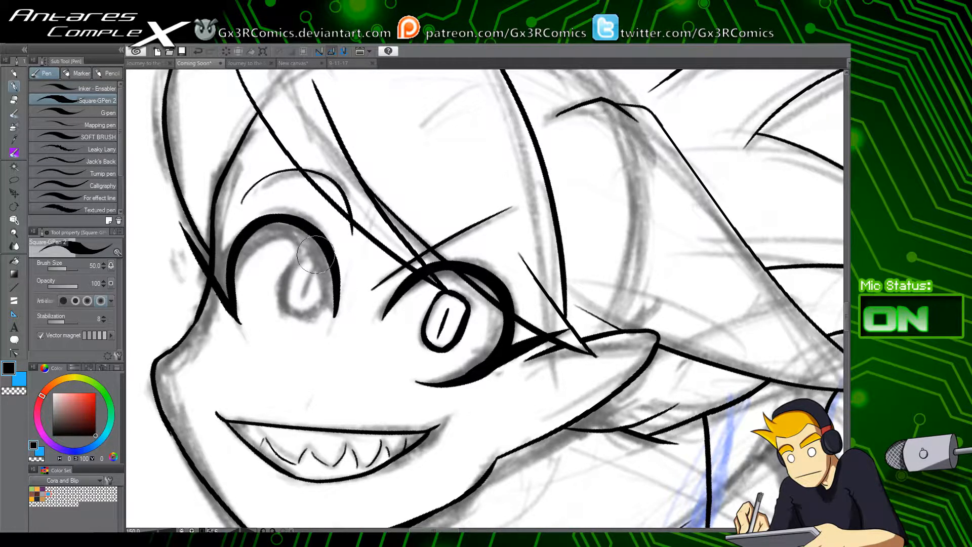
{"action": "key", "text": "ctrl+z"}
{"action": "mouse_move", "coordinate": [335, 316]}
{"action": "left_mouse_down"}
{"action": "mouse_move", "coordinate": [274, 211]}
{"action": "mouse_move", "coordinate": [244, 322]}
{"action": "left_mouse_up"}
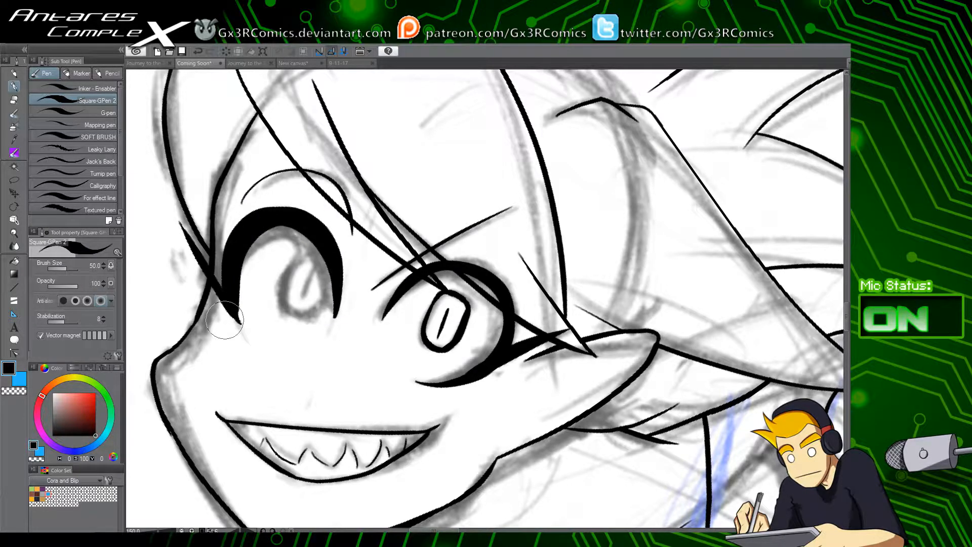
{"action": "key", "text": "ctrl+z"}
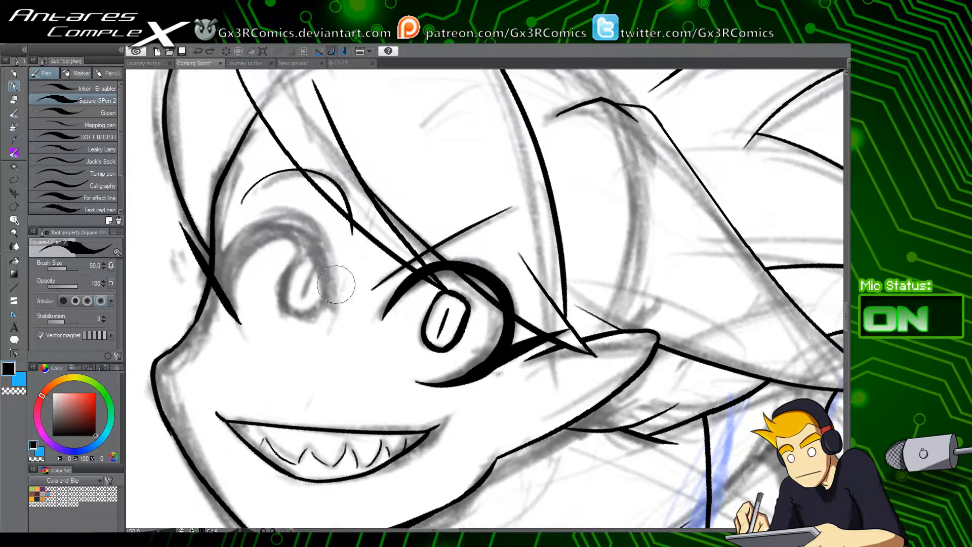
{"action": "mouse_move", "coordinate": [331, 320]}
{"action": "left_mouse_down"}
{"action": "mouse_move", "coordinate": [282, 217]}
{"action": "mouse_move", "coordinate": [239, 324]}
{"action": "left_mouse_up"}
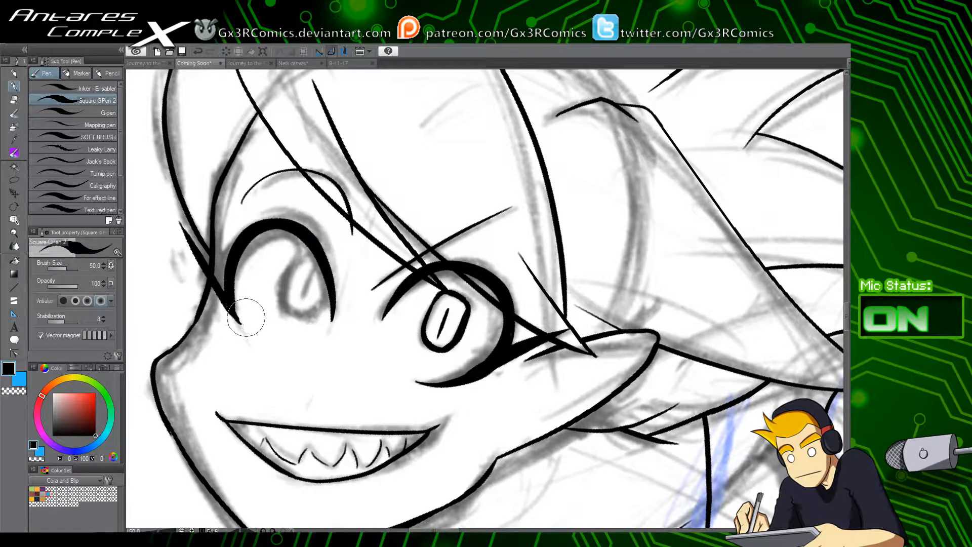
{"action": "key", "text": "ctrl+z"}
{"action": "mouse_move", "coordinate": [329, 322]}
{"action": "left_mouse_down"}
{"action": "mouse_move", "coordinate": [278, 217]}
{"action": "mouse_move", "coordinate": [240, 322]}
{"action": "mouse_move", "coordinate": [282, 217]}
{"action": "mouse_move", "coordinate": [329, 316]}
{"action": "left_mouse_up"}
{"action": "key", "text": "ctrl+z"}
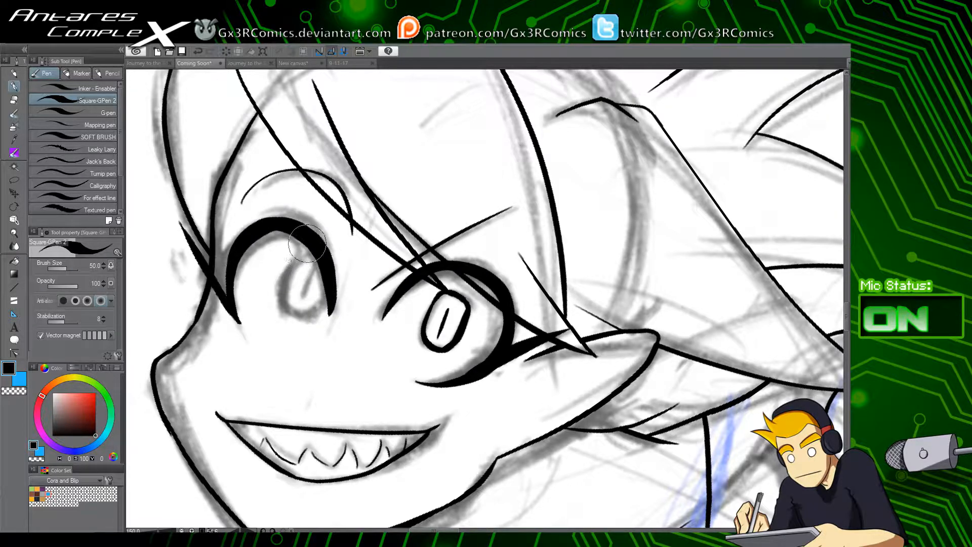
{"action": "mouse_move", "coordinate": [310, 249]}
{"action": "left_mouse_down"}
{"action": "mouse_move", "coordinate": [306, 317]}
{"action": "mouse_move", "coordinate": [327, 298]}
{"action": "mouse_move", "coordinate": [305, 296]}
{"action": "left_mouse_up"}
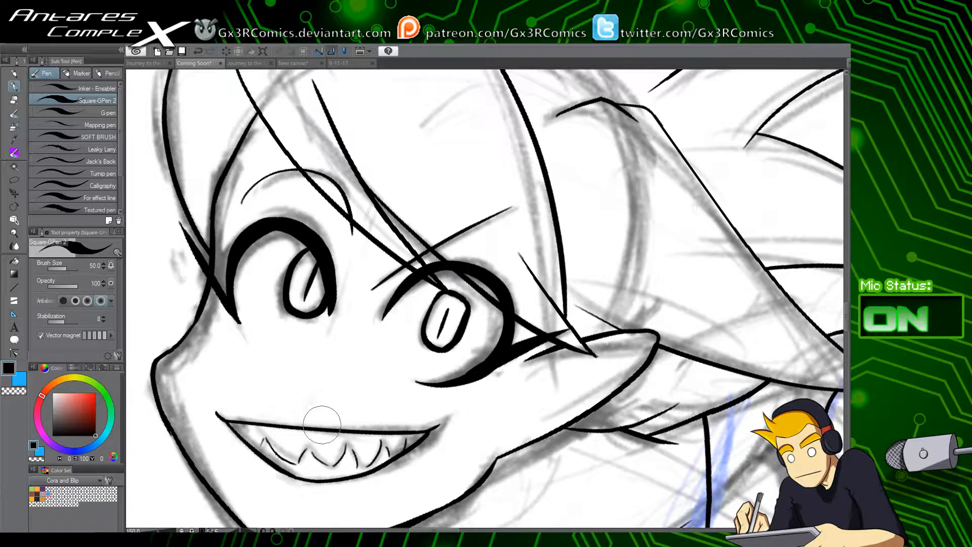
{"action": "mouse_move", "coordinate": [407, 349]}
{"action": "left_mouse_down"}
{"action": "mouse_move", "coordinate": [275, 338]}
{"action": "mouse_move", "coordinate": [208, 353]}
{"action": "left_mouse_up"}
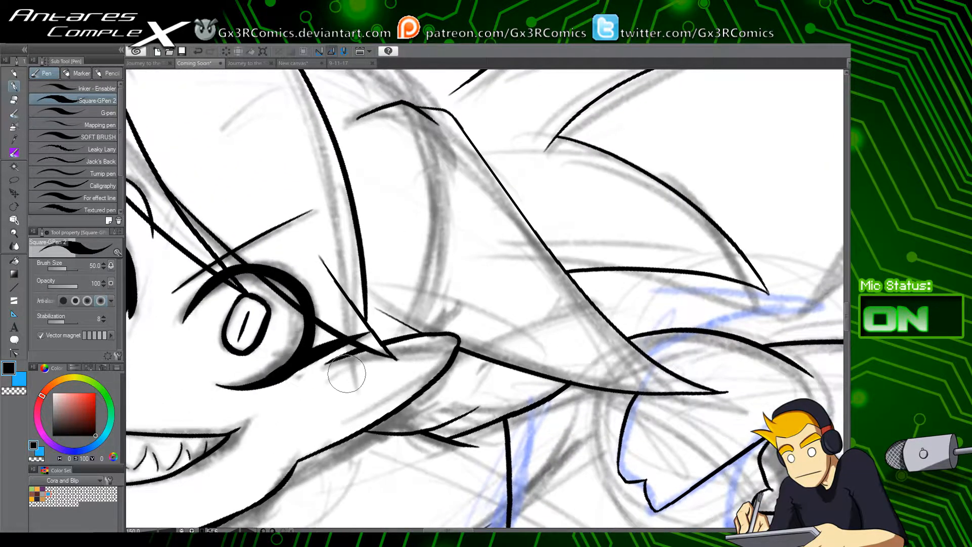
{"action": "left_click_drag", "start_coordinate": [289, 366], "coordinate": [379, 327]}
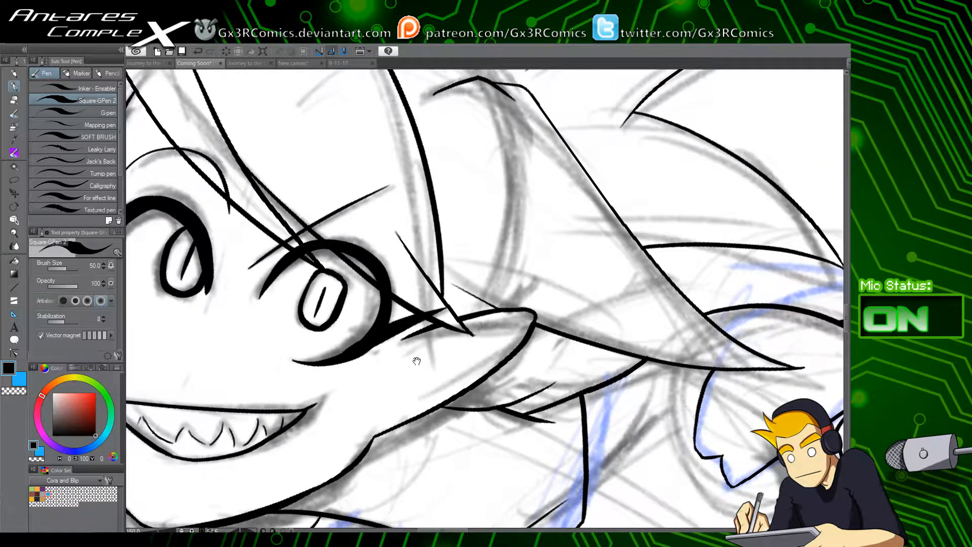
{"action": "mouse_move", "coordinate": [416, 361]}
{"action": "left_mouse_down"}
{"action": "mouse_move", "coordinate": [386, 391]}
{"action": "mouse_move", "coordinate": [417, 378]}
{"action": "mouse_move", "coordinate": [426, 349]}
{"action": "mouse_move", "coordinate": [497, 307]}
{"action": "left_mouse_up"}
{"action": "left_click_drag", "start_coordinate": [449, 349], "coordinate": [403, 377]}
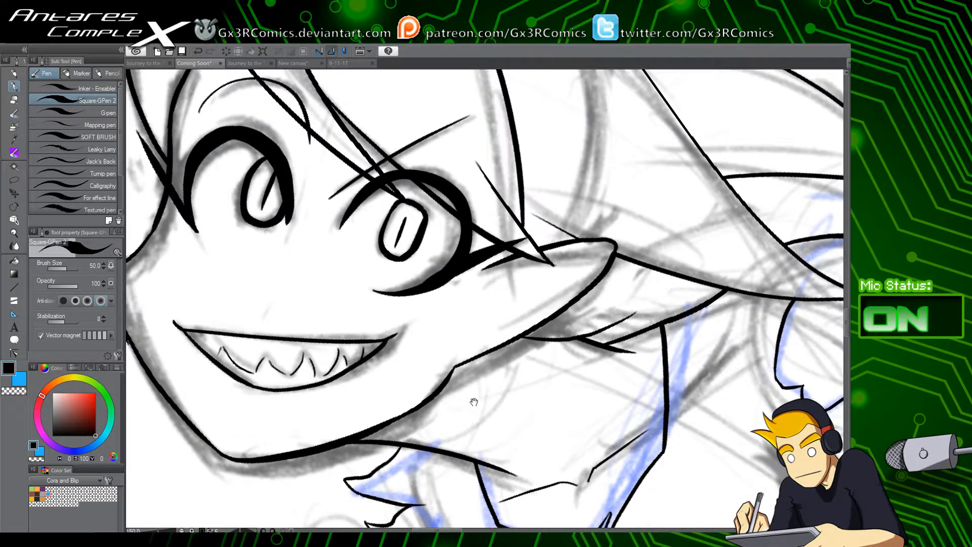
{"action": "left_click_drag", "start_coordinate": [474, 402], "coordinate": [447, 290]}
Step: Ink a short stroke under the lowest hair lock's tip and a rounded bump beside it, trimming the overlap
{"action": "left_click_drag", "start_coordinate": [653, 296], "coordinate": [486, 335]}
{"action": "left_click_drag", "start_coordinate": [392, 370], "coordinate": [371, 395]}
{"action": "left_click_drag", "start_coordinate": [630, 217], "coordinate": [335, 431]}
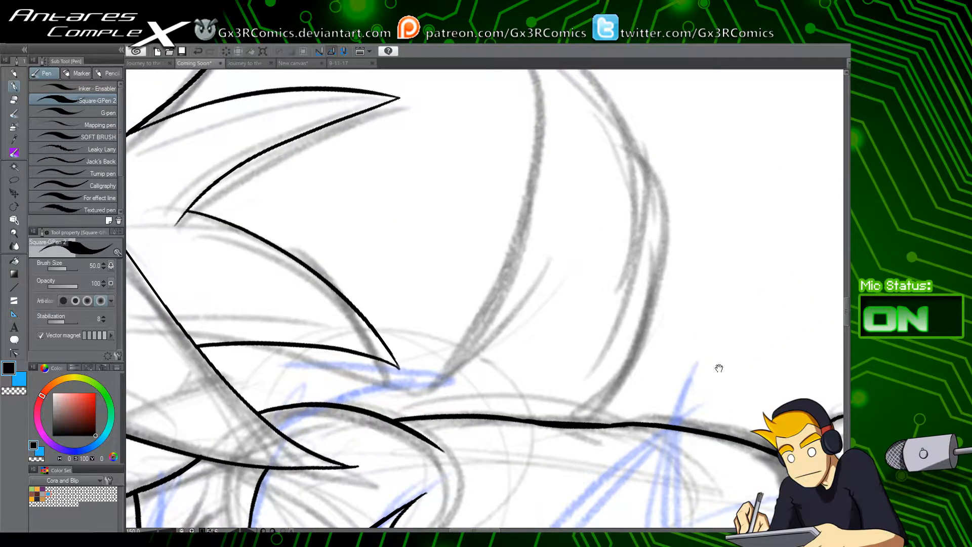
{"action": "left_click_drag", "start_coordinate": [418, 376], "coordinate": [465, 328]}
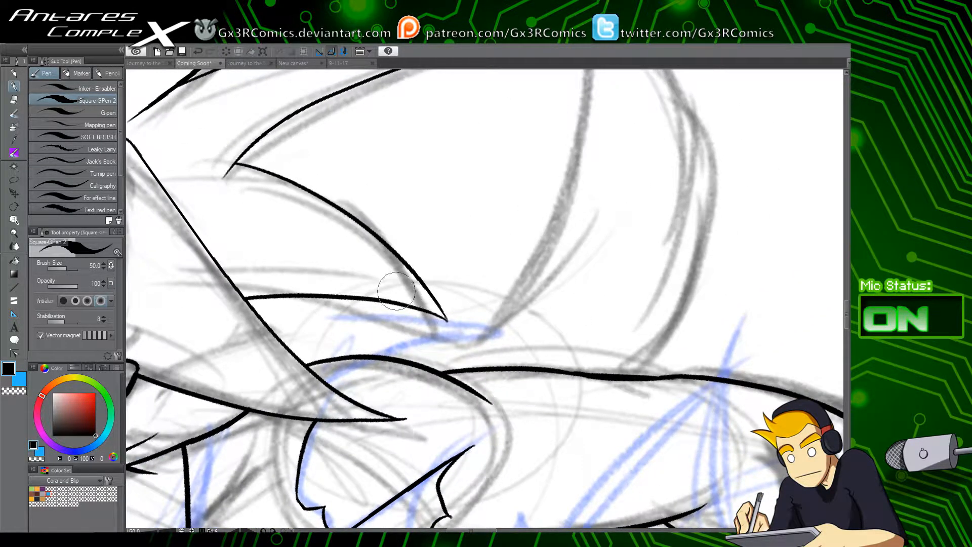
{"action": "left_click_drag", "start_coordinate": [394, 289], "coordinate": [433, 344]}
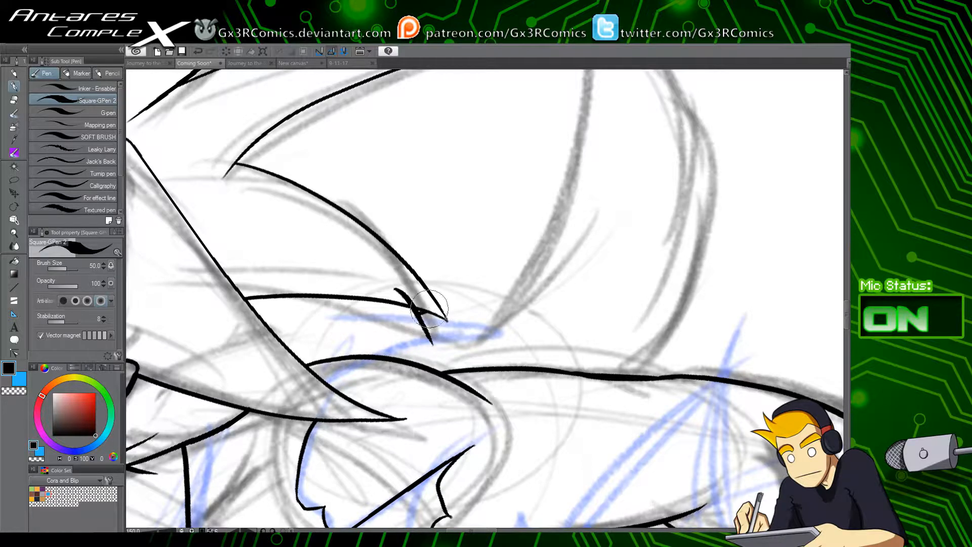
{"action": "mouse_move", "coordinate": [436, 307]}
{"action": "left_mouse_down"}
{"action": "mouse_move", "coordinate": [513, 324]}
{"action": "mouse_move", "coordinate": [439, 350]}
{"action": "left_mouse_up"}
{"action": "key", "text": "e"}
{"action": "left_click", "coordinate": [402, 295]}
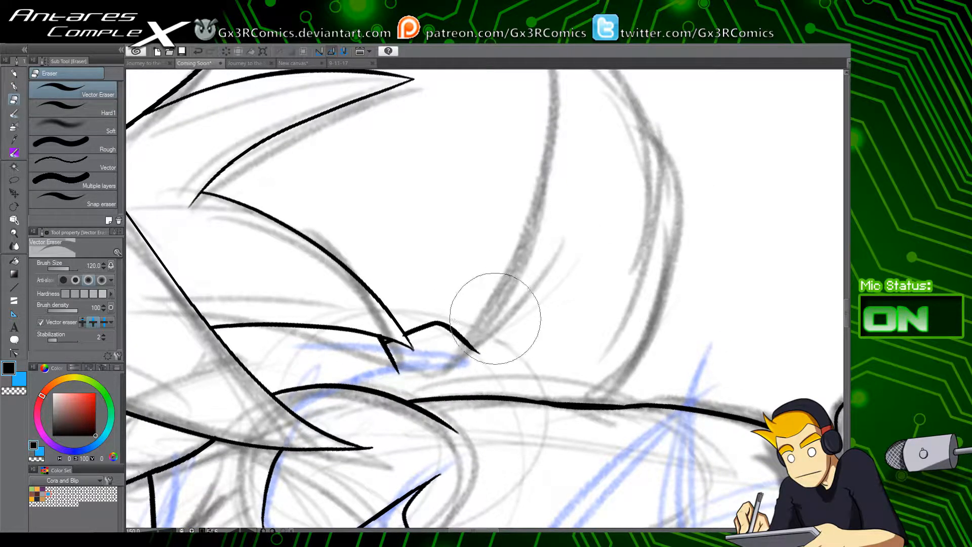
Step: Ink the curved band lines from the rounded bump down to the back's contour and trim the excess ends
{"action": "key", "text": "p"}
{"action": "left_click_drag", "start_coordinate": [482, 365], "coordinate": [463, 428]}
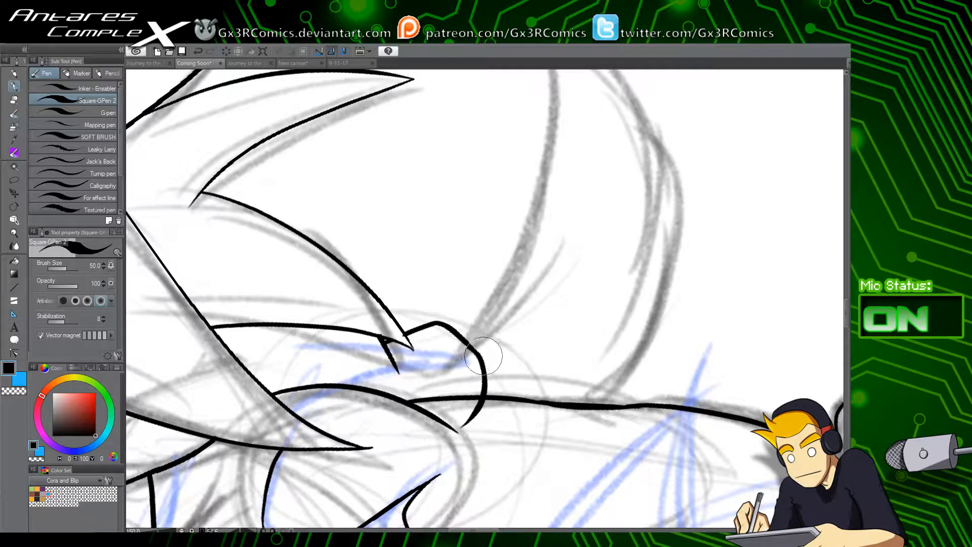
{"action": "key", "text": "ctrl+z"}
{"action": "mouse_move", "coordinate": [477, 354]}
{"action": "left_mouse_down"}
{"action": "mouse_move", "coordinate": [491, 403]}
{"action": "mouse_move", "coordinate": [479, 418]}
{"action": "left_mouse_up"}
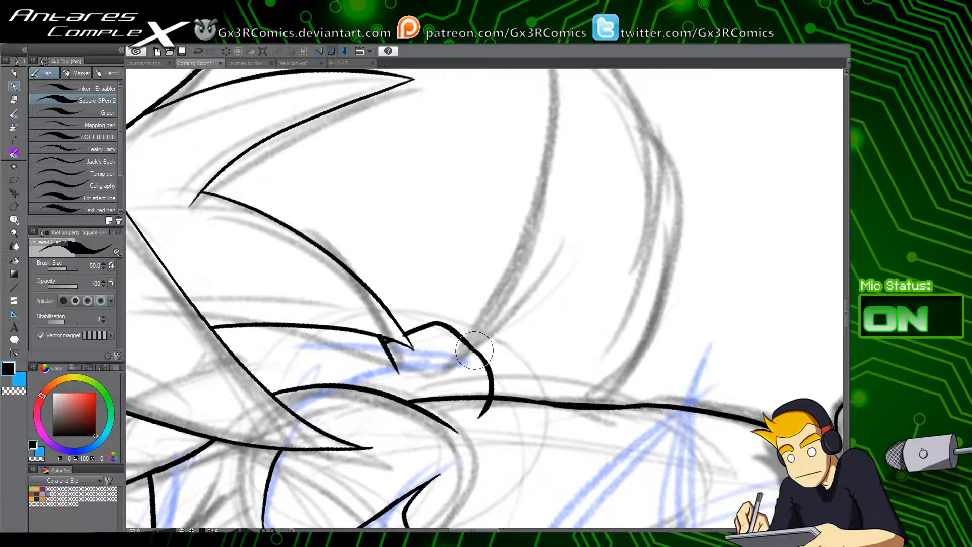
{"action": "left_click_drag", "start_coordinate": [474, 351], "coordinate": [499, 419]}
{"action": "key", "text": "e"}
{"action": "mouse_move", "coordinate": [474, 435]}
{"action": "left_mouse_down"}
{"action": "mouse_move", "coordinate": [481, 421]}
{"action": "mouse_move", "coordinate": [434, 80]}
{"action": "mouse_move", "coordinate": [285, 126]}
{"action": "mouse_move", "coordinate": [355, 119]}
{"action": "mouse_move", "coordinate": [462, 428]}
{"action": "left_mouse_up"}
{"action": "key", "text": "p"}
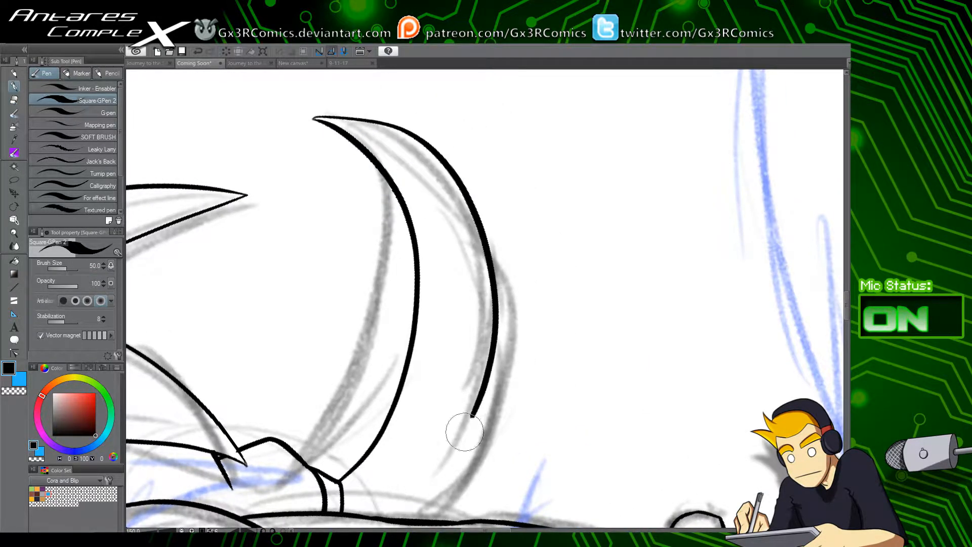
Step: Undo the ponytail's outer curve and re-ink it as a sweeping tapered arc from the pointed tip
{"action": "key", "text": "ctrl+z"}
{"action": "key", "text": "ctrl+z"}
{"action": "mouse_move", "coordinate": [311, 113]}
{"action": "left_mouse_down"}
{"action": "mouse_move", "coordinate": [535, 242]}
{"action": "mouse_move", "coordinate": [478, 465]}
{"action": "mouse_move", "coordinate": [453, 381]}
{"action": "left_mouse_up"}
Step: Ink a second pointed lock behind the ponytail with an outer and an inner curve, and trim the overlapping ends
{"action": "mouse_move", "coordinate": [390, 483]}
{"action": "left_mouse_down"}
{"action": "mouse_move", "coordinate": [541, 276]}
{"action": "mouse_move", "coordinate": [516, 162]}
{"action": "left_mouse_up"}
{"action": "mouse_move", "coordinate": [516, 162]}
{"action": "left_mouse_down"}
{"action": "mouse_move", "coordinate": [521, 208]}
{"action": "mouse_move", "coordinate": [474, 308]}
{"action": "mouse_move", "coordinate": [439, 350]}
{"action": "left_mouse_up"}
{"action": "key", "text": "ctrl+z"}
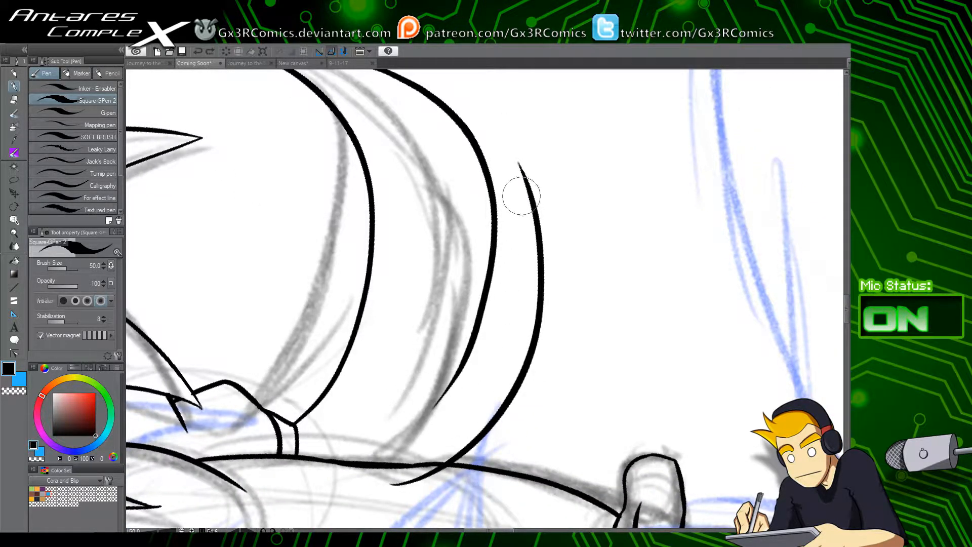
{"action": "mouse_move", "coordinate": [517, 163]}
{"action": "left_mouse_down"}
{"action": "mouse_move", "coordinate": [433, 408]}
{"action": "mouse_move", "coordinate": [450, 409]}
{"action": "mouse_move", "coordinate": [478, 357]}
{"action": "left_mouse_up"}
{"action": "key", "text": "e"}
{"action": "mouse_move", "coordinate": [435, 424]}
{"action": "left_mouse_down"}
{"action": "mouse_move", "coordinate": [457, 440]}
{"action": "mouse_move", "coordinate": [560, 374]}
{"action": "mouse_move", "coordinate": [393, 451]}
{"action": "mouse_move", "coordinate": [391, 412]}
{"action": "left_mouse_up"}
{"action": "scroll", "coordinate": [397, 387], "scroll_direction": "down", "scroll_amount": 3}
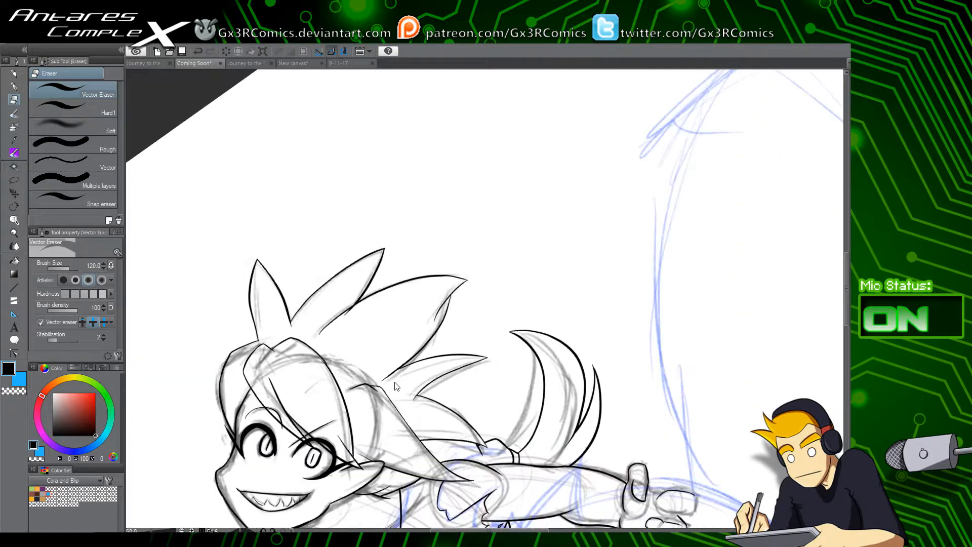
{"action": "left_click_drag", "start_coordinate": [434, 327], "coordinate": [355, 332]}
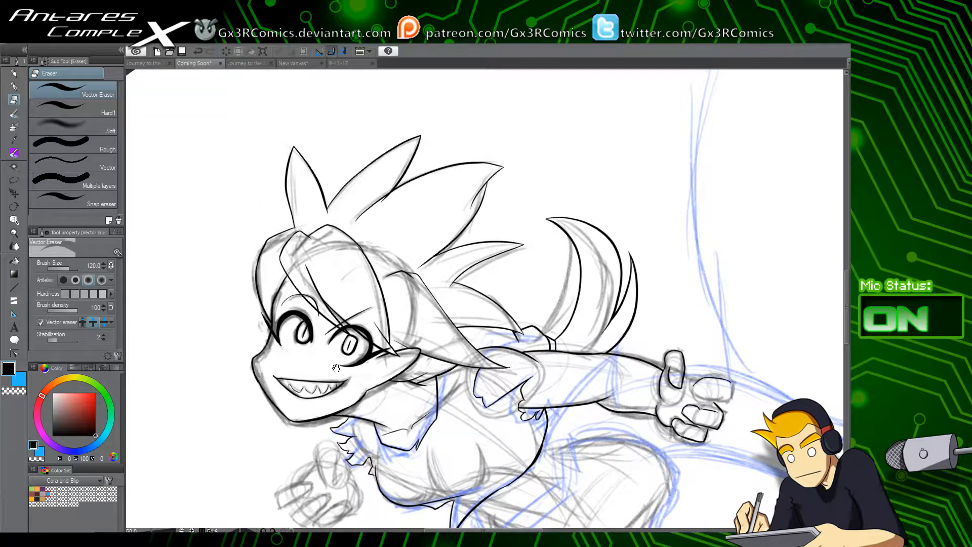
Step: Extend the hairline's end above the forehead and remove the foremost tall hair spike's front edge with its leftover vector points
{"action": "scroll", "coordinate": [307, 250], "scroll_direction": "up", "scroll_amount": 4}
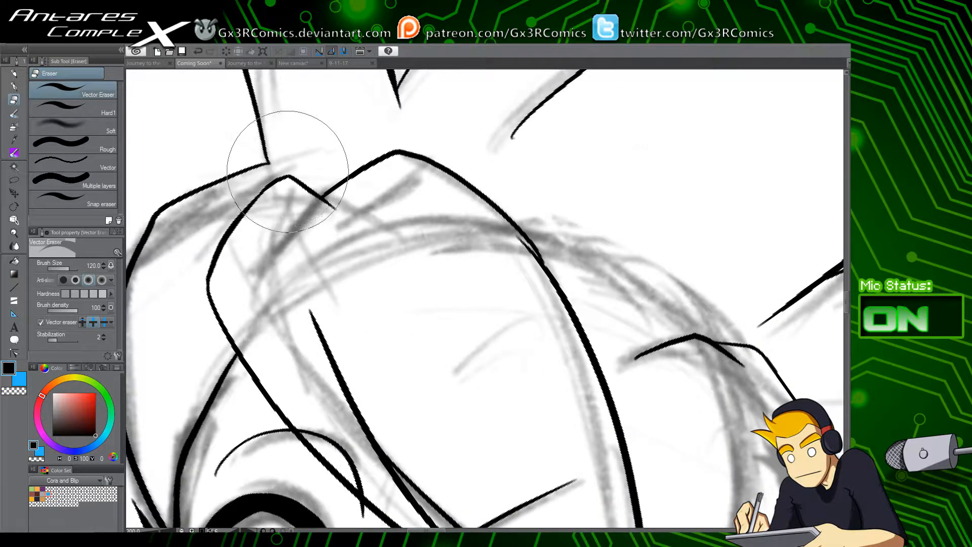
{"action": "key", "text": "p"}
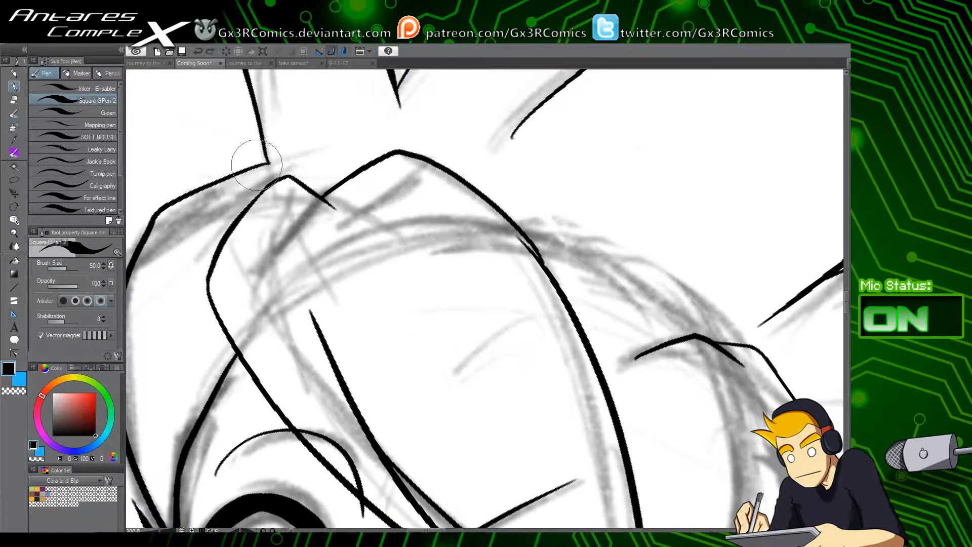
{"action": "left_click_drag", "start_coordinate": [258, 161], "coordinate": [277, 276]}
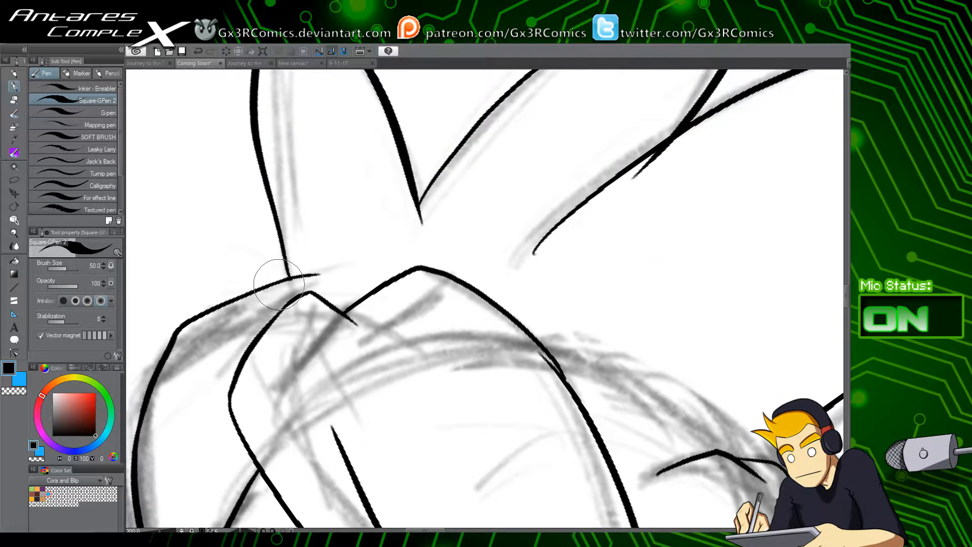
{"action": "left_click_drag", "start_coordinate": [291, 212], "coordinate": [253, 369]}
{"action": "key", "text": "e"}
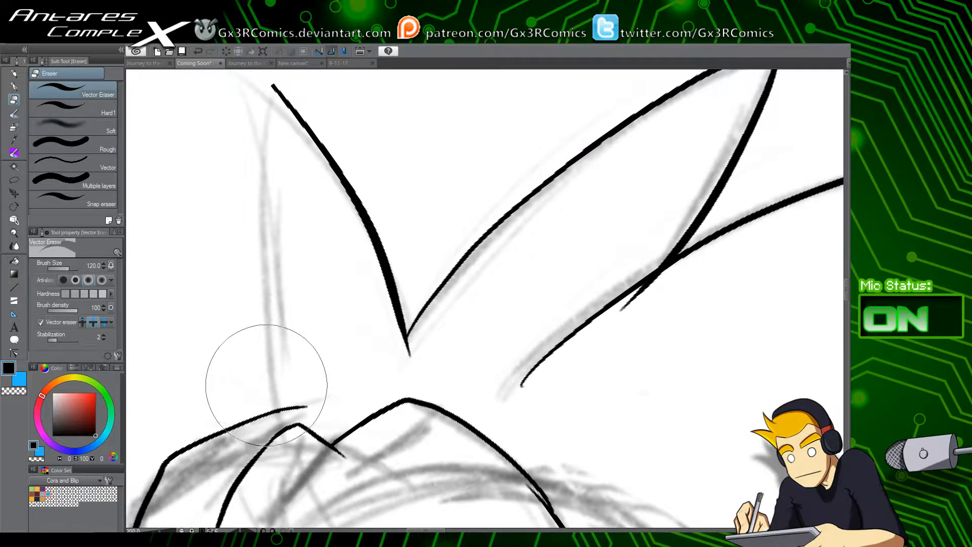
{"action": "key", "text": "y"}
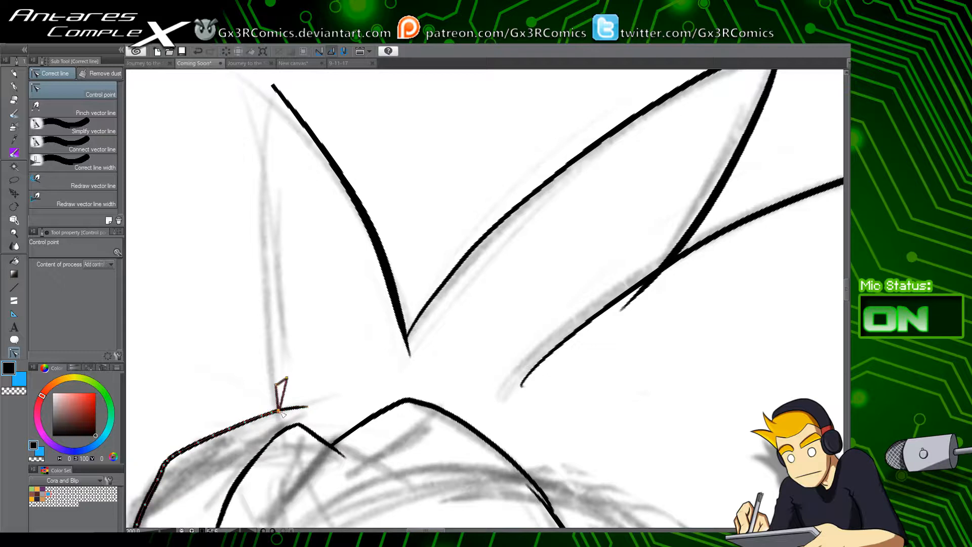
{"action": "mouse_move", "coordinate": [294, 377]}
{"action": "left_mouse_down"}
{"action": "mouse_move", "coordinate": [278, 390]}
{"action": "mouse_move", "coordinate": [297, 417]}
{"action": "left_mouse_up"}
{"action": "key", "text": "e"}
{"action": "key", "text": "p"}
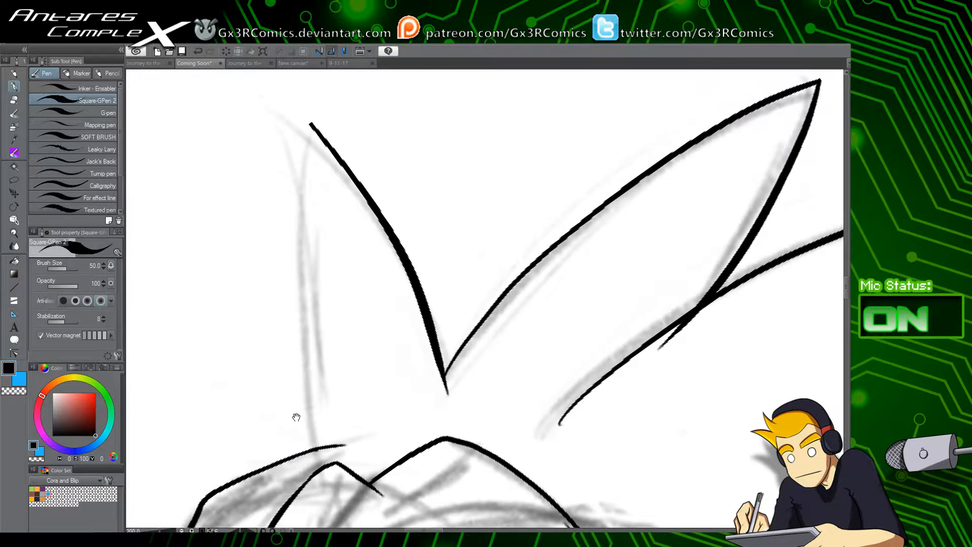
Step: Ink a small pointed spike ahead of the foremost tall hair spike and re-ink the tall spike's front edge
{"action": "mouse_move", "coordinate": [306, 449]}
{"action": "left_mouse_down"}
{"action": "mouse_move", "coordinate": [291, 434]}
{"action": "mouse_move", "coordinate": [212, 189]}
{"action": "mouse_move", "coordinate": [318, 366]}
{"action": "left_mouse_up"}
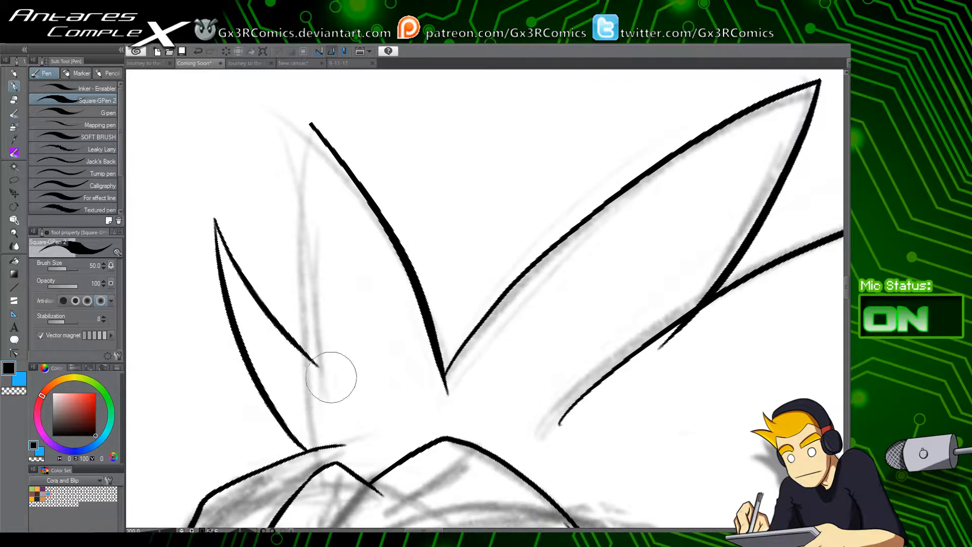
{"action": "mouse_move", "coordinate": [326, 412]}
{"action": "left_mouse_down"}
{"action": "mouse_move", "coordinate": [301, 288]}
{"action": "mouse_move", "coordinate": [311, 120]}
{"action": "left_mouse_up"}
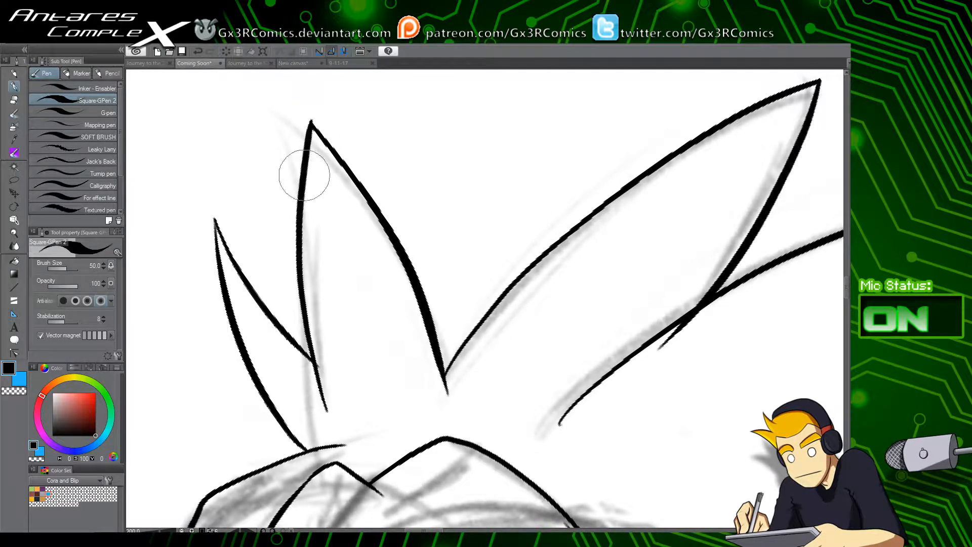
{"action": "left_click_drag", "start_coordinate": [505, 329], "coordinate": [437, 255]}
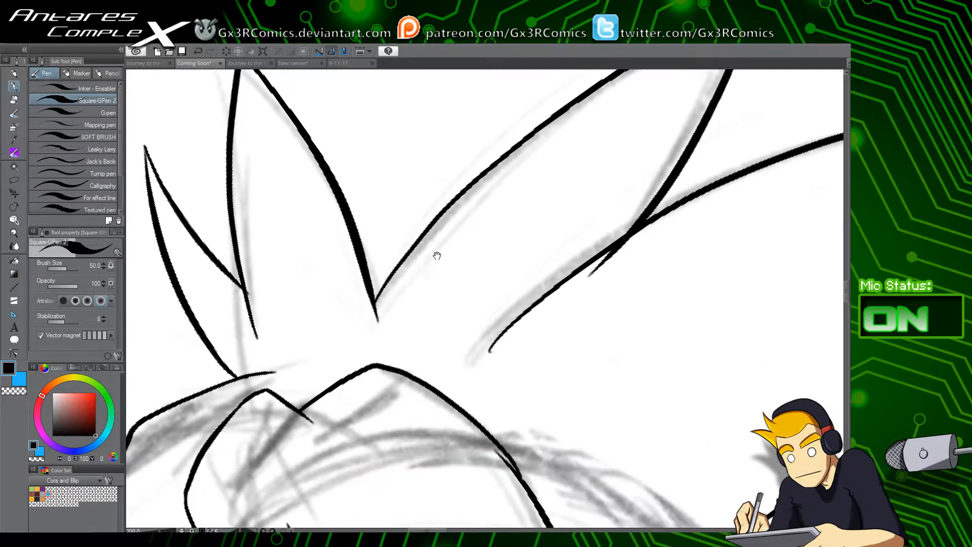
Step: Ink a short tapered stroke running down from the notch between the two foremost tall hair spikes
{"action": "key", "text": "ctrl+z"}
{"action": "left_click_drag", "start_coordinate": [374, 305], "coordinate": [356, 346]}
{"action": "left_click_drag", "start_coordinate": [421, 321], "coordinate": [352, 280]}
{"action": "left_click_drag", "start_coordinate": [420, 297], "coordinate": [356, 246]}
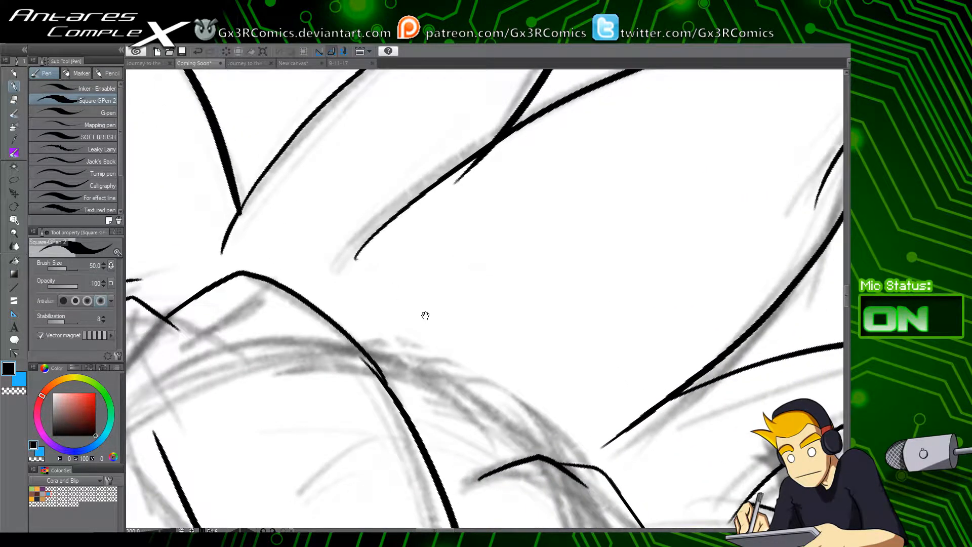
{"action": "left_click_drag", "start_coordinate": [423, 325], "coordinate": [341, 285]}
{"action": "mouse_move", "coordinate": [496, 378]}
{"action": "left_mouse_down"}
{"action": "mouse_move", "coordinate": [482, 362]}
{"action": "mouse_move", "coordinate": [395, 347]}
{"action": "left_mouse_up"}
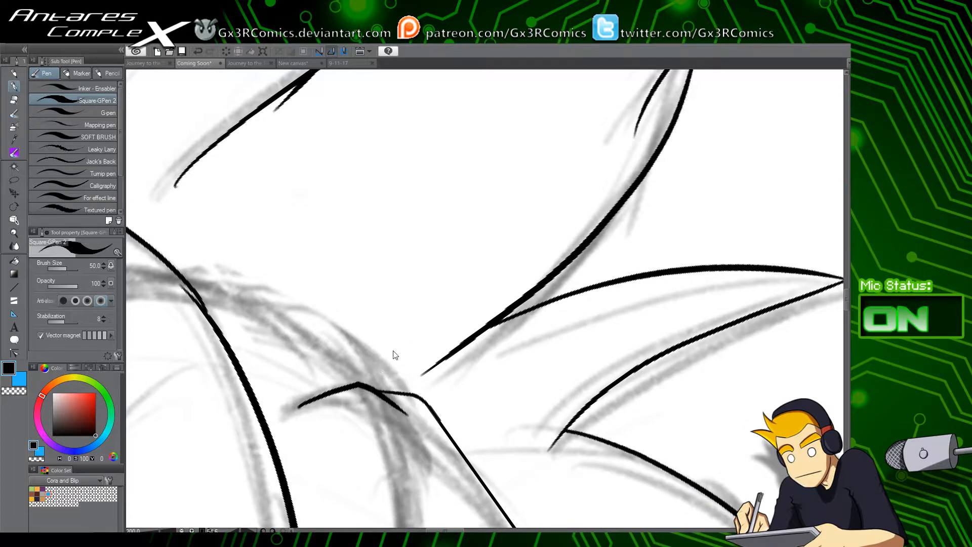
{"action": "scroll", "coordinate": [394, 354], "scroll_direction": "down", "scroll_amount": 4}
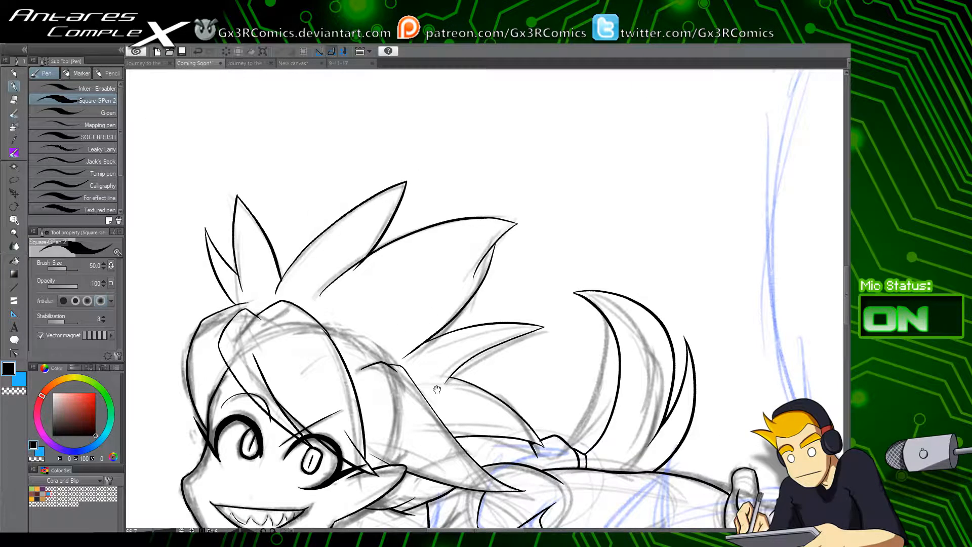
Step: Ink the rounded end of the front hand's thumb from the ruffled sleeve edge, undoing the rejected side strokes
{"action": "left_click_drag", "start_coordinate": [437, 389], "coordinate": [473, 263]}
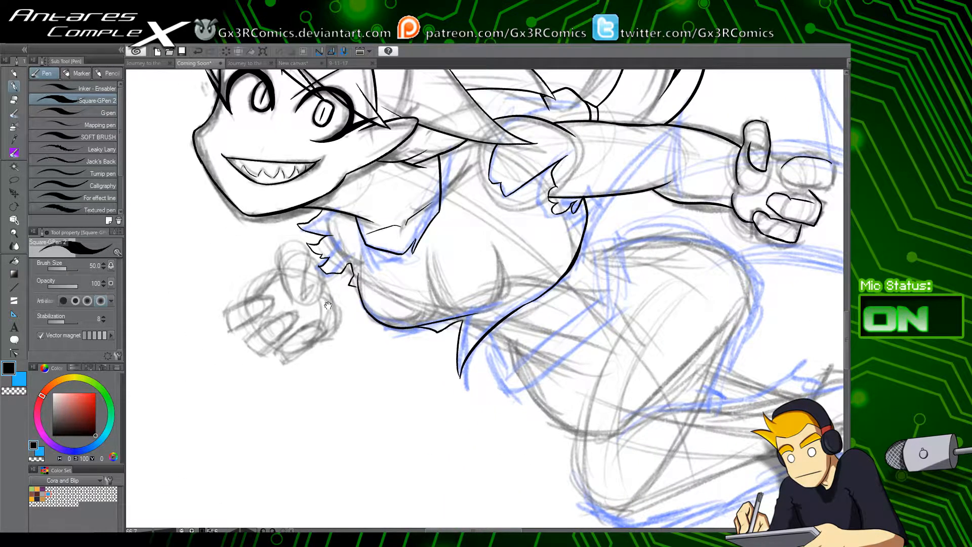
{"action": "scroll", "coordinate": [334, 324], "scroll_direction": "up", "scroll_amount": 4}
{"action": "left_click_drag", "start_coordinate": [344, 314], "coordinate": [394, 336]}
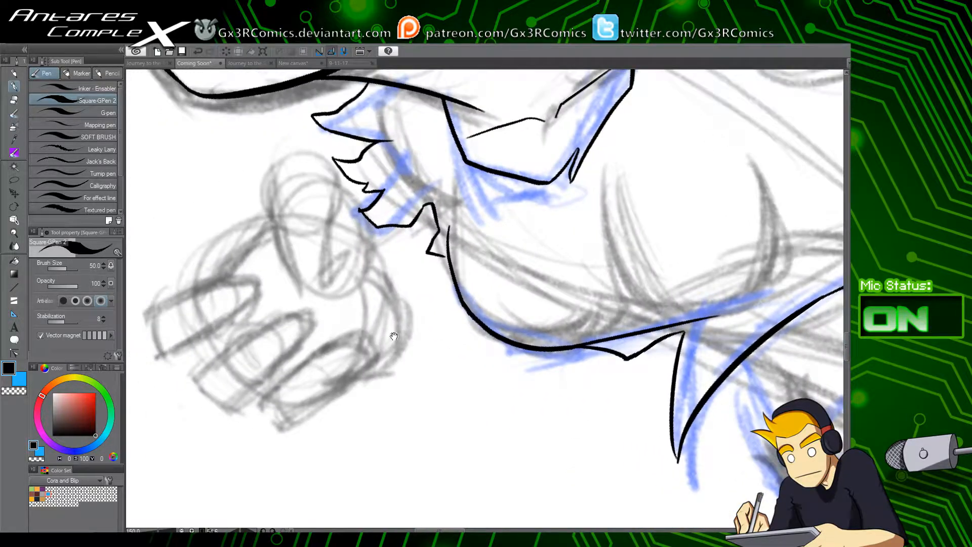
{"action": "left_click_drag", "start_coordinate": [679, 245], "coordinate": [511, 309]}
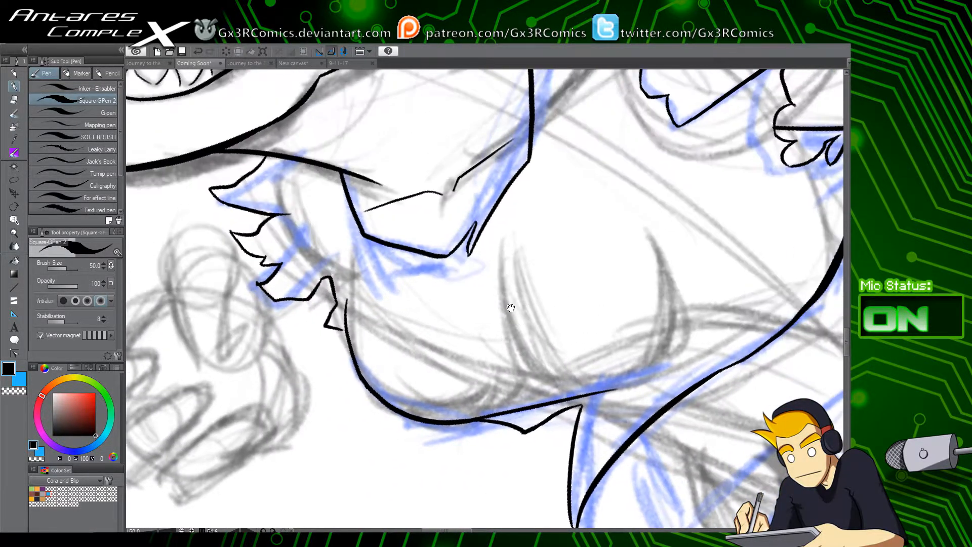
{"action": "mouse_move", "coordinate": [505, 223]}
{"action": "left_mouse_down"}
{"action": "mouse_move", "coordinate": [412, 399]}
{"action": "mouse_move", "coordinate": [491, 218]}
{"action": "left_mouse_up"}
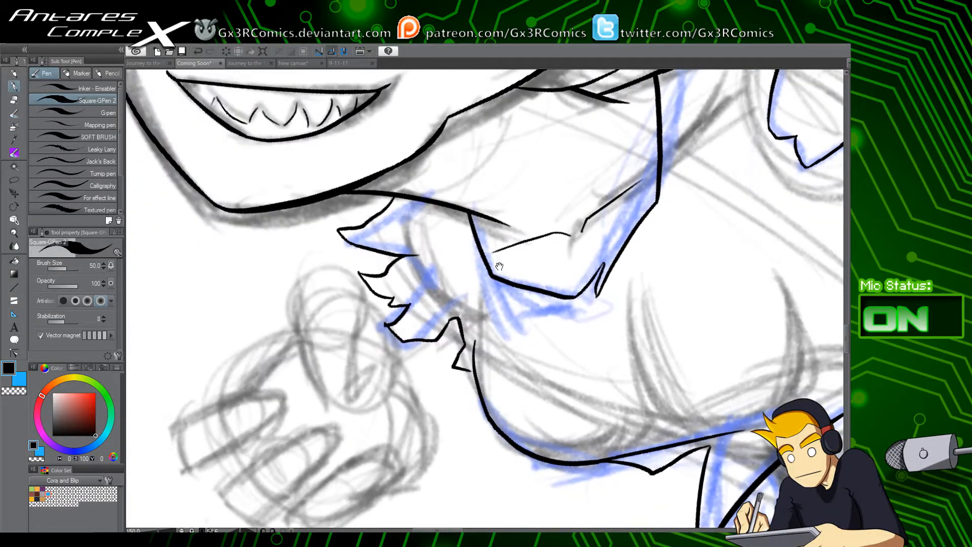
{"action": "left_click_drag", "start_coordinate": [375, 328], "coordinate": [502, 224]}
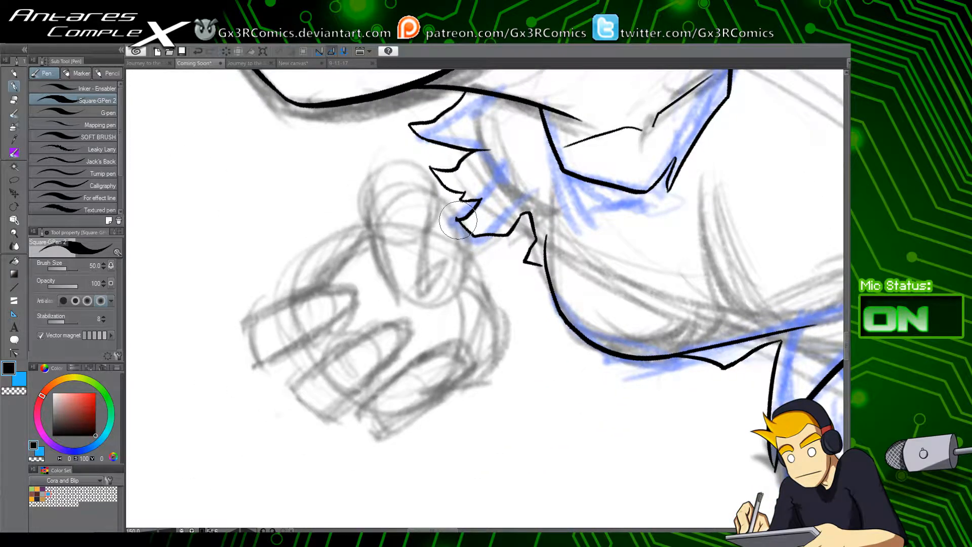
{"action": "mouse_move", "coordinate": [364, 193]}
{"action": "left_mouse_down"}
{"action": "mouse_move", "coordinate": [451, 199]}
{"action": "mouse_move", "coordinate": [423, 165]}
{"action": "mouse_move", "coordinate": [385, 163]}
{"action": "mouse_move", "coordinate": [369, 183]}
{"action": "mouse_move", "coordinate": [385, 257]}
{"action": "left_mouse_up"}
{"action": "key", "text": "ctrl+z"}
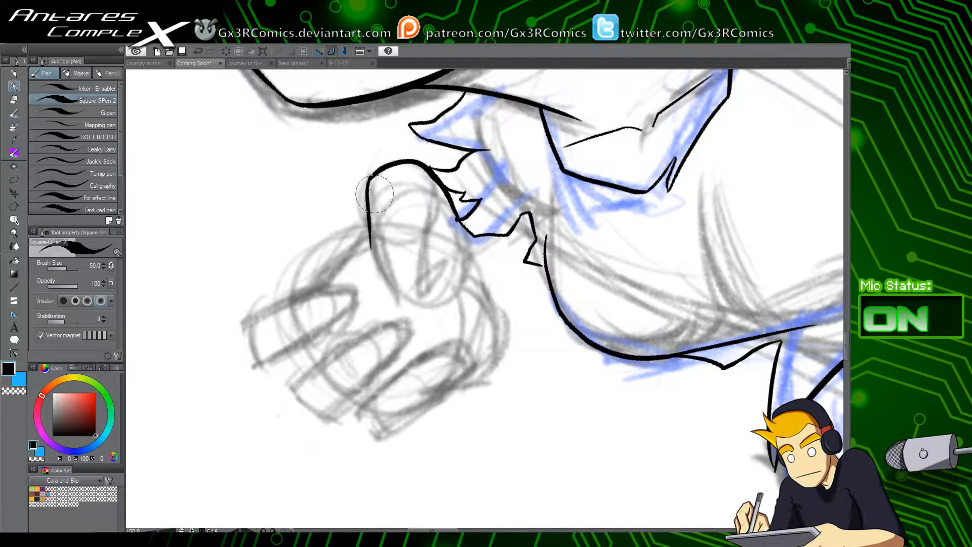
{"action": "key", "text": "ctrl+z"}
{"action": "mouse_move", "coordinate": [370, 176]}
{"action": "left_mouse_down"}
{"action": "mouse_move", "coordinate": [367, 206]}
{"action": "mouse_move", "coordinate": [383, 274]}
{"action": "left_mouse_up"}
{"action": "key", "text": "ctrl+z"}
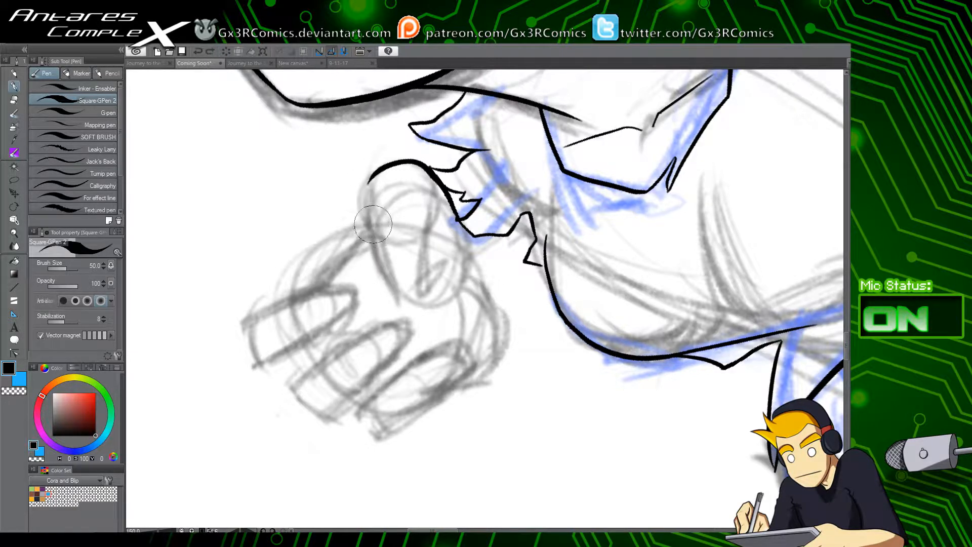
Step: Ink the thumb's long side down to its rounded base and back up, with a forked crease inside
{"action": "mouse_move", "coordinate": [372, 178]}
{"action": "left_mouse_down"}
{"action": "mouse_move", "coordinate": [370, 232]}
{"action": "mouse_move", "coordinate": [365, 213]}
{"action": "mouse_move", "coordinate": [377, 254]}
{"action": "mouse_move", "coordinate": [413, 304]}
{"action": "mouse_move", "coordinate": [411, 294]}
{"action": "mouse_move", "coordinate": [429, 288]}
{"action": "mouse_move", "coordinate": [426, 247]}
{"action": "mouse_move", "coordinate": [411, 220]}
{"action": "mouse_move", "coordinate": [424, 194]}
{"action": "left_mouse_up"}
{"action": "key", "text": "ctrl+z"}
{"action": "left_click_drag", "start_coordinate": [420, 230], "coordinate": [429, 196]}
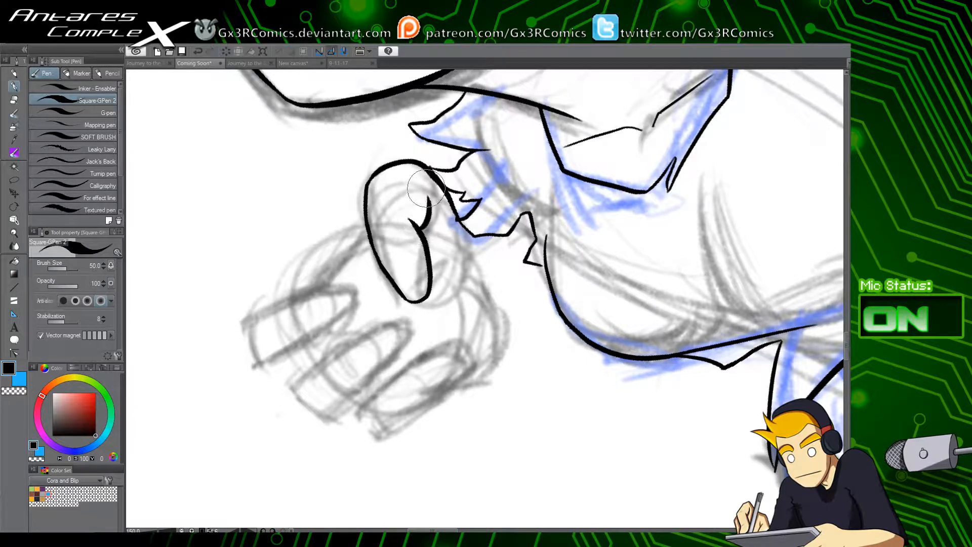
Step: Ink the hand's edge from the thumb and outline the first two fingers as blunt, rounded shapes
{"action": "mouse_move", "coordinate": [368, 237]}
{"action": "left_mouse_down"}
{"action": "mouse_move", "coordinate": [318, 284]}
{"action": "mouse_move", "coordinate": [346, 275]}
{"action": "mouse_move", "coordinate": [251, 306]}
{"action": "mouse_move", "coordinate": [263, 364]}
{"action": "mouse_move", "coordinate": [258, 357]}
{"action": "mouse_move", "coordinate": [272, 357]}
{"action": "mouse_move", "coordinate": [256, 353]}
{"action": "mouse_move", "coordinate": [328, 334]}
{"action": "left_mouse_up"}
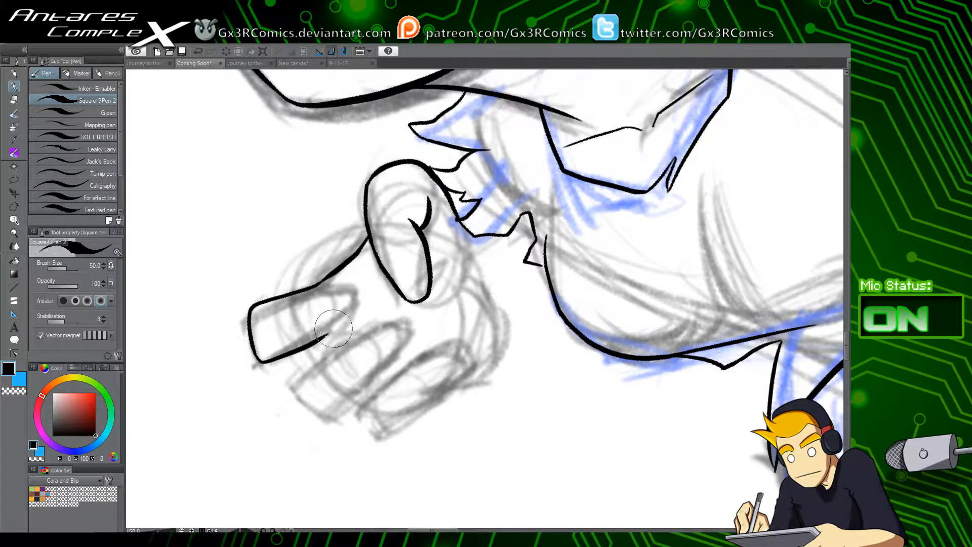
{"action": "mouse_move", "coordinate": [316, 287]}
{"action": "left_mouse_down"}
{"action": "mouse_move", "coordinate": [357, 288]}
{"action": "mouse_move", "coordinate": [348, 322]}
{"action": "mouse_move", "coordinate": [328, 337]}
{"action": "left_mouse_up"}
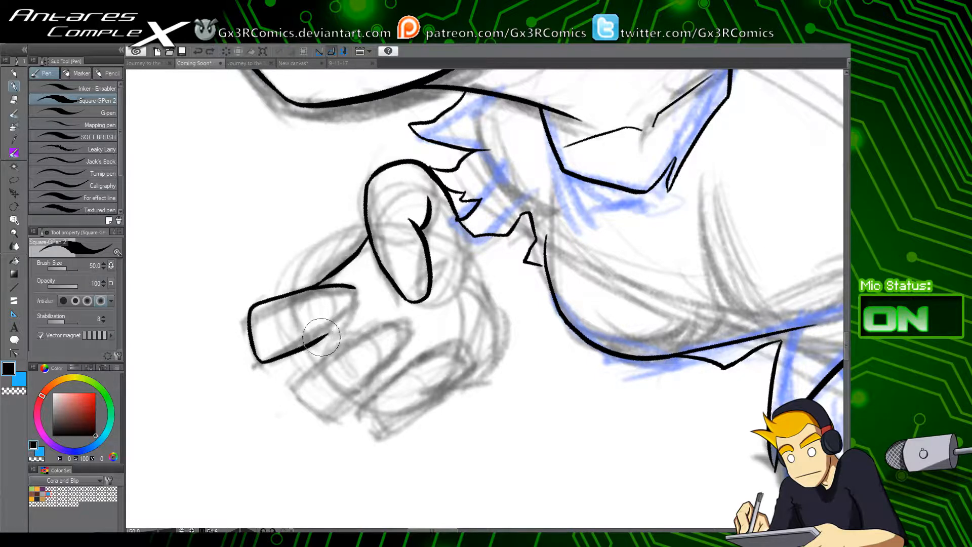
{"action": "scroll", "coordinate": [373, 323], "scroll_direction": "down", "scroll_amount": 3}
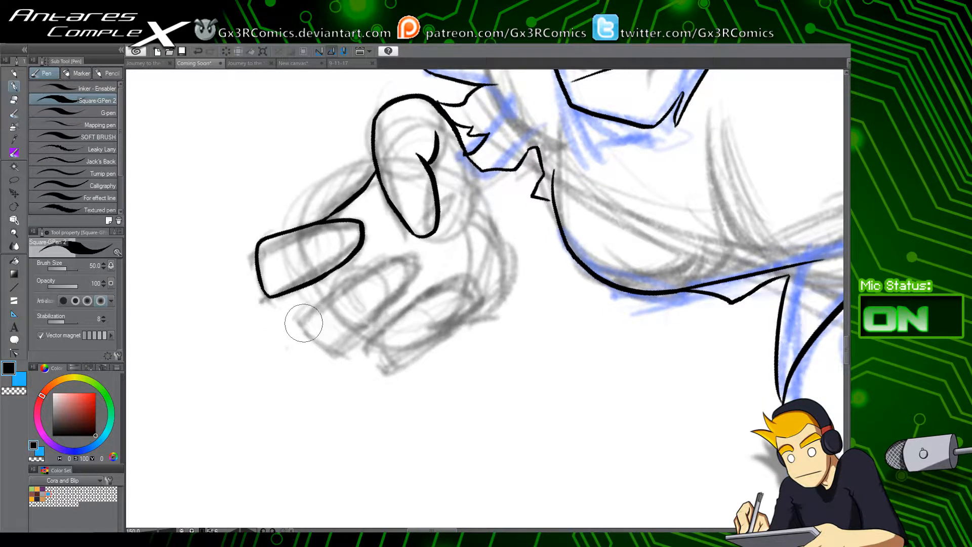
{"action": "mouse_move", "coordinate": [303, 324]}
{"action": "left_mouse_down"}
{"action": "mouse_move", "coordinate": [372, 271]}
{"action": "mouse_move", "coordinate": [394, 264]}
{"action": "mouse_move", "coordinate": [405, 281]}
{"action": "mouse_move", "coordinate": [392, 307]}
{"action": "mouse_move", "coordinate": [339, 352]}
{"action": "mouse_move", "coordinate": [302, 329]}
{"action": "mouse_move", "coordinate": [314, 309]}
{"action": "left_mouse_up"}
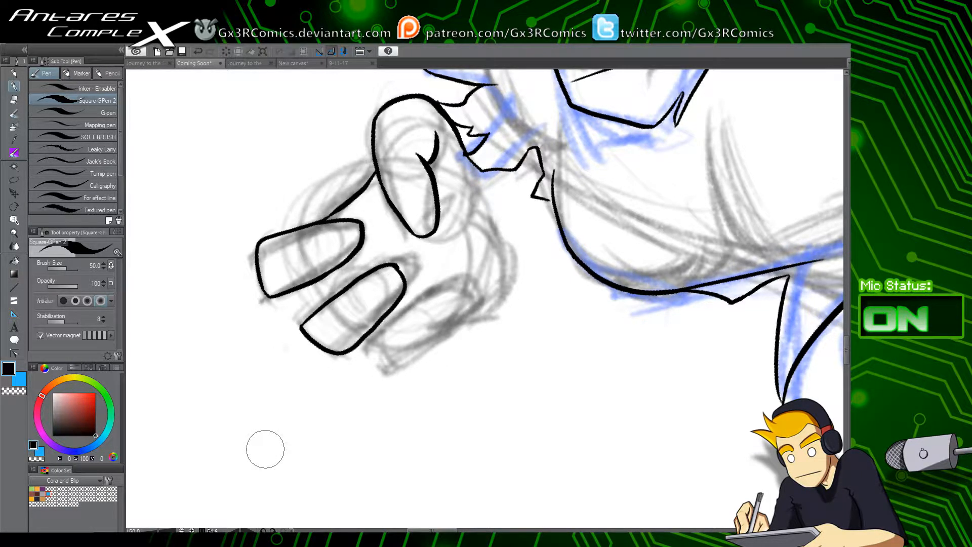
Step: Ink the third finger, the short line between the first two fingers, and the palm's curved outer edge
{"action": "left_click_drag", "start_coordinate": [338, 266], "coordinate": [352, 282]}
{"action": "key", "text": "ctrl+z"}
{"action": "mouse_move", "coordinate": [416, 332]}
{"action": "left_mouse_down"}
{"action": "mouse_move", "coordinate": [371, 325]}
{"action": "mouse_move", "coordinate": [342, 351]}
{"action": "mouse_move", "coordinate": [383, 331]}
{"action": "mouse_move", "coordinate": [399, 310]}
{"action": "left_mouse_up"}
{"action": "mouse_move", "coordinate": [324, 336]}
{"action": "left_mouse_down"}
{"action": "mouse_move", "coordinate": [370, 291]}
{"action": "mouse_move", "coordinate": [405, 286]}
{"action": "mouse_move", "coordinate": [405, 308]}
{"action": "mouse_move", "coordinate": [353, 371]}
{"action": "mouse_move", "coordinate": [376, 346]}
{"action": "left_mouse_up"}
{"action": "mouse_move", "coordinate": [368, 224]}
{"action": "left_mouse_down"}
{"action": "mouse_move", "coordinate": [366, 268]}
{"action": "mouse_move", "coordinate": [394, 330]}
{"action": "mouse_move", "coordinate": [356, 383]}
{"action": "mouse_move", "coordinate": [343, 379]}
{"action": "mouse_move", "coordinate": [333, 390]}
{"action": "mouse_move", "coordinate": [362, 376]}
{"action": "mouse_move", "coordinate": [391, 321]}
{"action": "mouse_move", "coordinate": [374, 279]}
{"action": "mouse_move", "coordinate": [391, 299]}
{"action": "mouse_move", "coordinate": [386, 348]}
{"action": "mouse_move", "coordinate": [340, 388]}
{"action": "left_mouse_up"}
{"action": "key", "text": "ctrl+z"}
{"action": "key", "text": "ctrl+z"}
{"action": "key", "text": "e"}
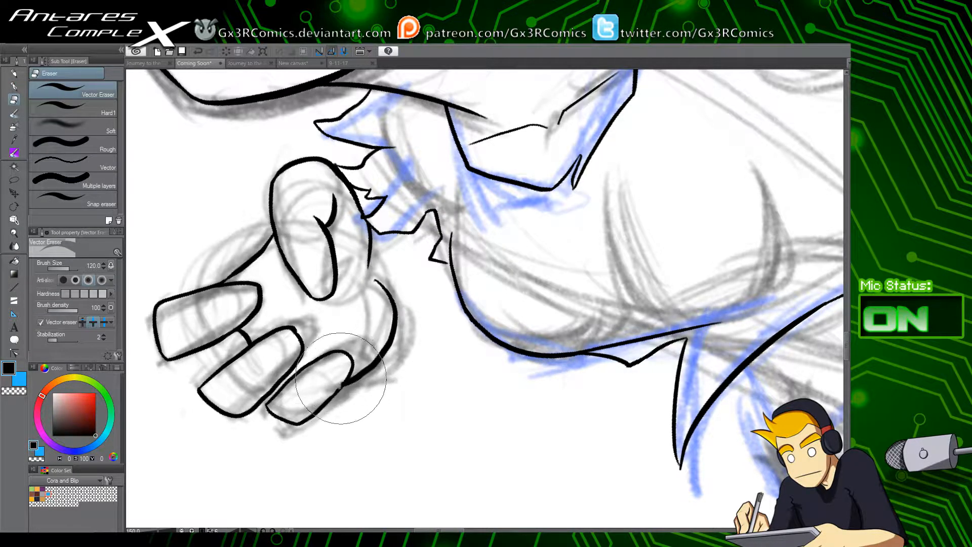
Step: Ink the forearm's lower line from the palm to the chest and trim the end crossing the chest contour
{"action": "key", "text": "p"}
{"action": "left_click_drag", "start_coordinate": [451, 314], "coordinate": [395, 350]}
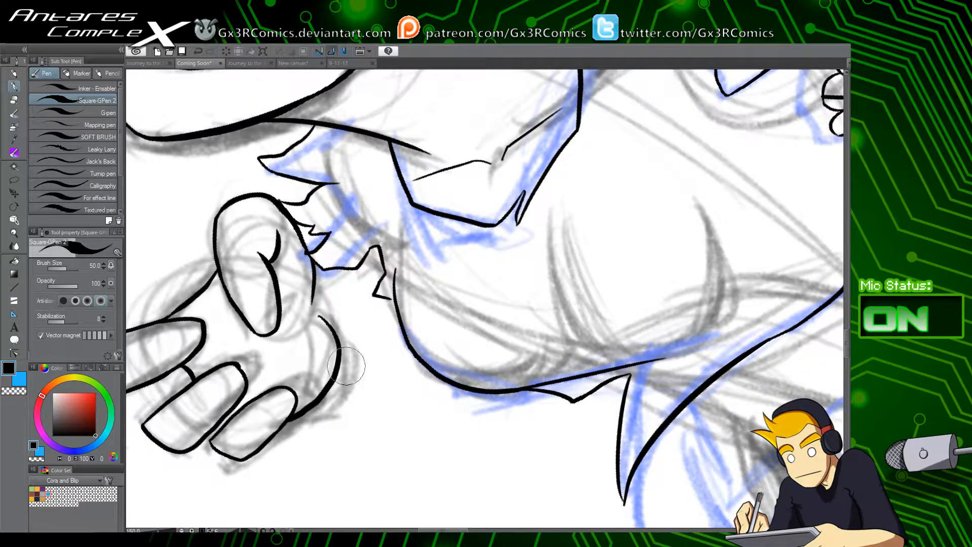
{"action": "left_click_drag", "start_coordinate": [339, 368], "coordinate": [451, 295]}
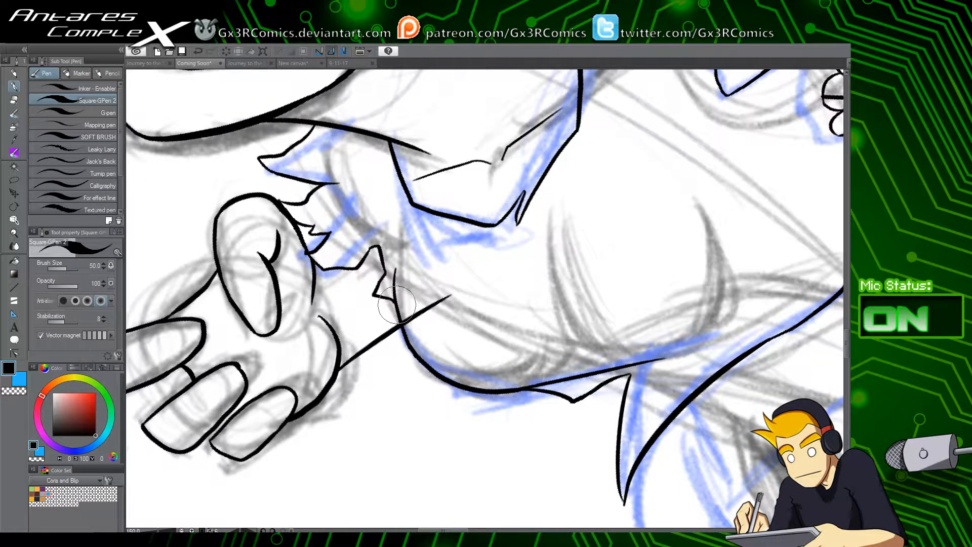
{"action": "key", "text": "e"}
{"action": "left_click", "coordinate": [434, 305]}
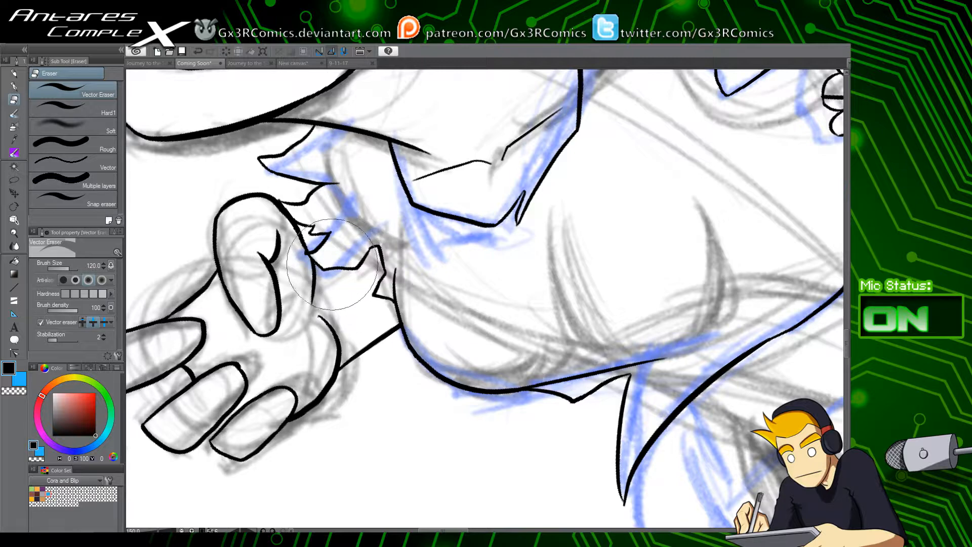
{"action": "key", "text": "p"}
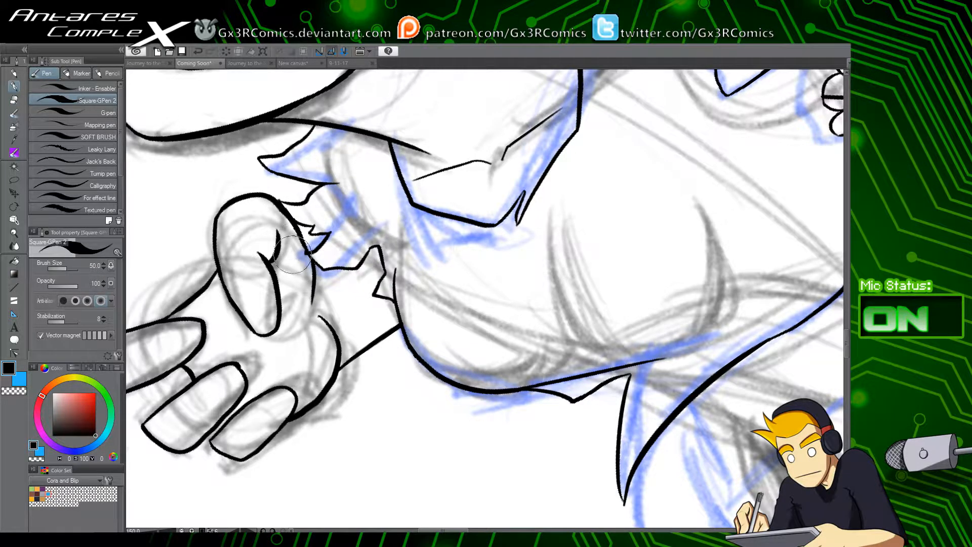
Step: Erase the upper branch of the thumb's crease and re-ink it as a thinner, shorter curve
{"action": "key", "text": "e"}
{"action": "left_click", "coordinate": [279, 246]}
{"action": "key", "text": "p"}
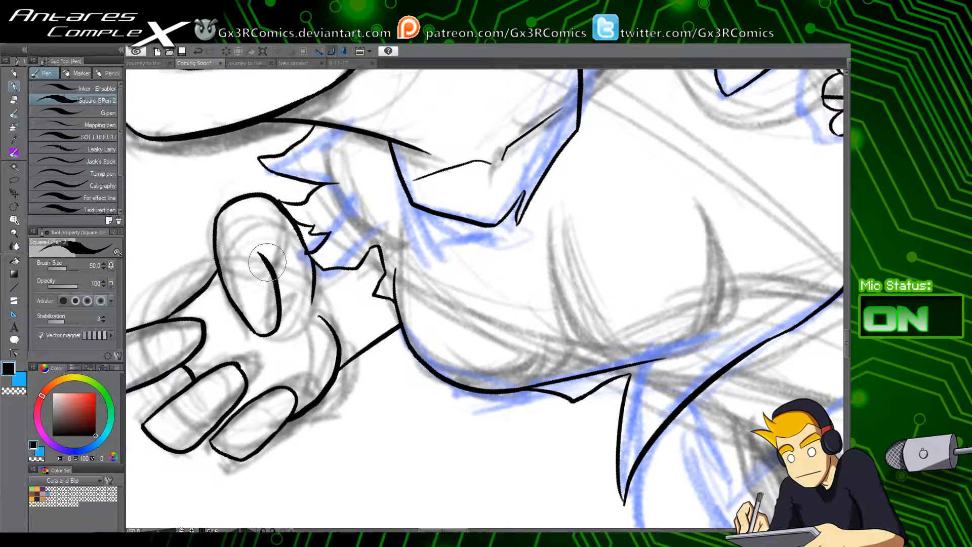
{"action": "left_click_drag", "start_coordinate": [267, 263], "coordinate": [272, 222]}
{"action": "key", "text": "ctrl+z"}
{"action": "left_click_drag", "start_coordinate": [266, 260], "coordinate": [273, 223]}
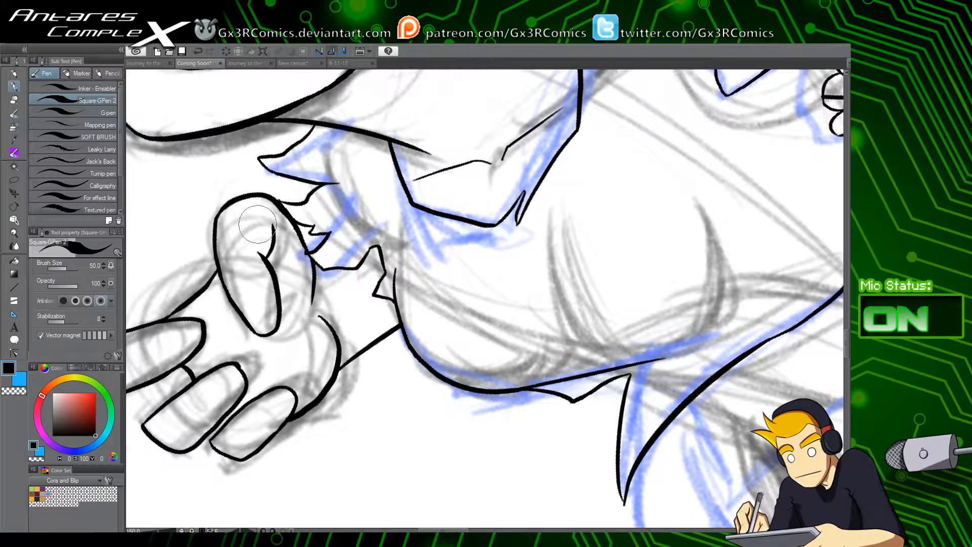
{"action": "left_click_drag", "start_coordinate": [186, 431], "coordinate": [261, 350]}
{"action": "scroll", "coordinate": [305, 393], "scroll_direction": "down", "scroll_amount": 4}
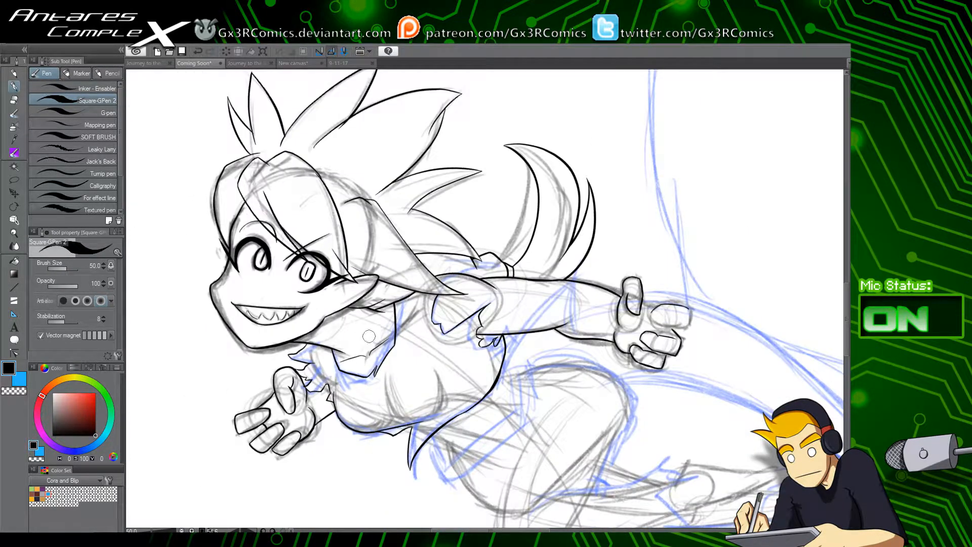
Step: Refine the face contour from the cheek around the chin to the ear by correcting its vector line's control points
{"action": "mouse_move", "coordinate": [469, 387]}
{"action": "left_mouse_down"}
{"action": "mouse_move", "coordinate": [449, 354]}
{"action": "mouse_move", "coordinate": [357, 359]}
{"action": "mouse_move", "coordinate": [340, 423]}
{"action": "left_mouse_up"}
{"action": "scroll", "coordinate": [316, 334], "scroll_direction": "up", "scroll_amount": 4}
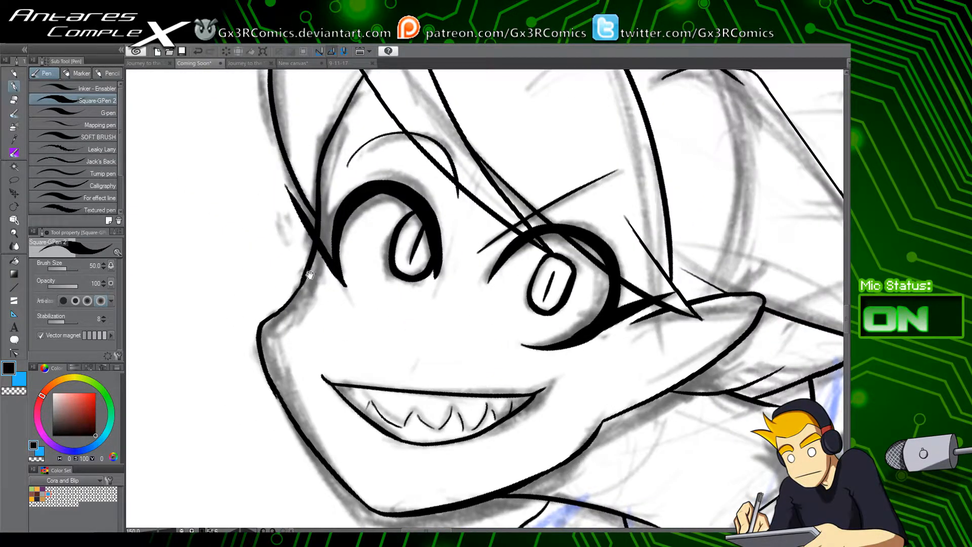
{"action": "key", "text": "y"}
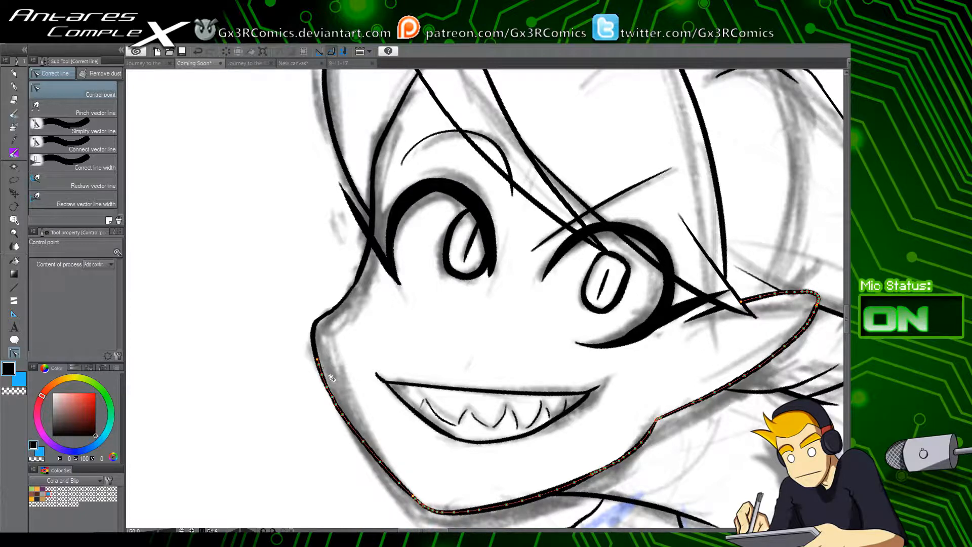
Step: Correct the control points of the lash line running from the eye nearest the ear toward the ear
{"action": "left_click_drag", "start_coordinate": [362, 342], "coordinate": [286, 397]}
{"action": "left_click_drag", "start_coordinate": [378, 410], "coordinate": [363, 300]}
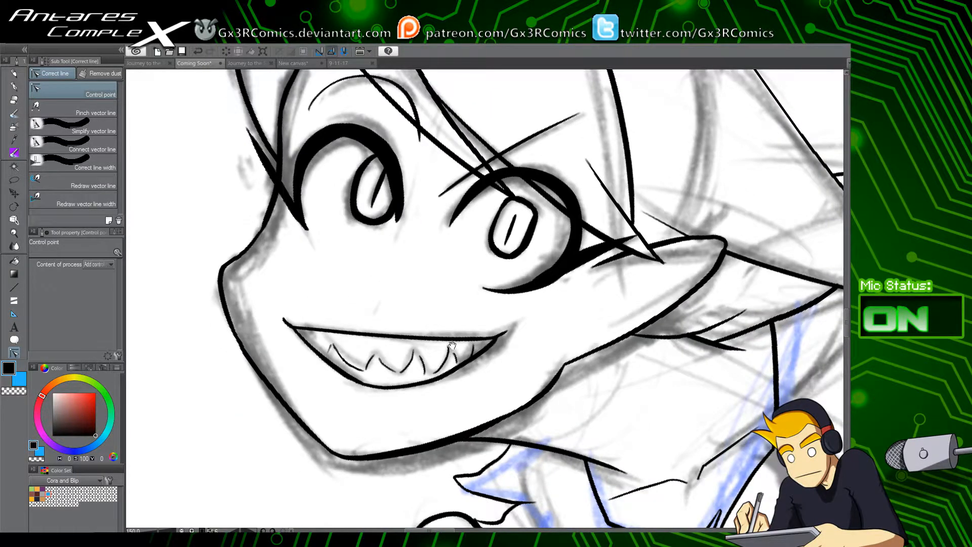
{"action": "mouse_move", "coordinate": [452, 345]}
{"action": "left_mouse_down"}
{"action": "mouse_move", "coordinate": [334, 371]}
{"action": "mouse_move", "coordinate": [375, 335]}
{"action": "left_mouse_up"}
{"action": "key", "text": "e"}
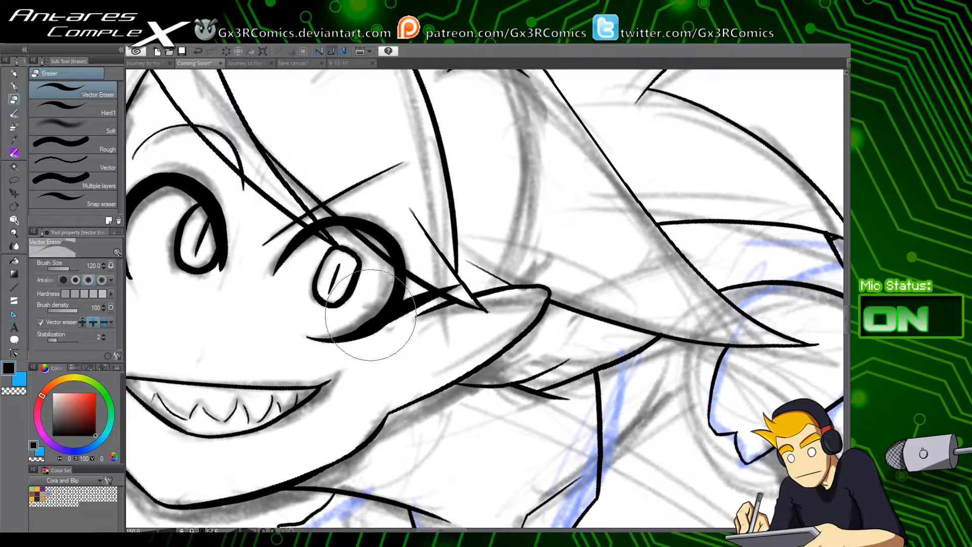
{"action": "key", "text": "y"}
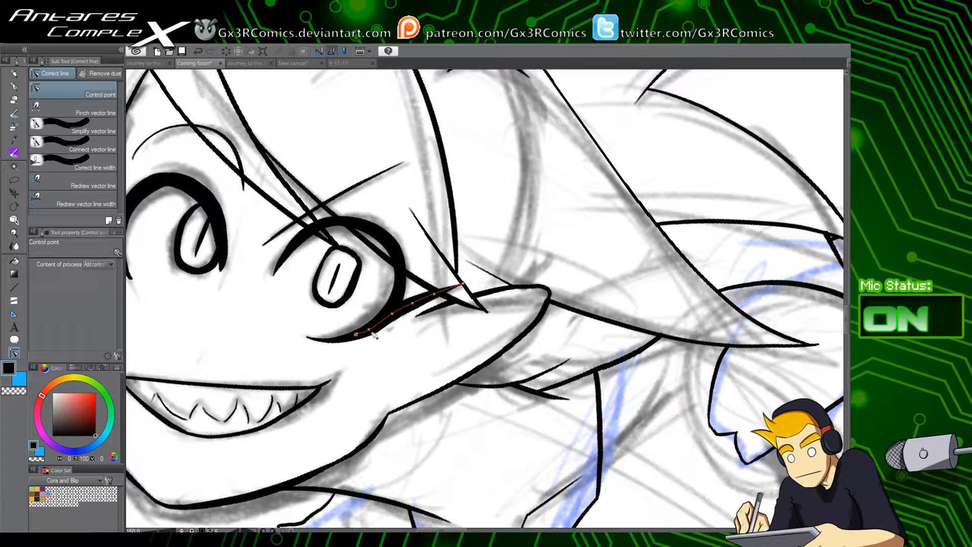
{"action": "scroll", "coordinate": [372, 344], "scroll_direction": "down", "scroll_amount": 3}
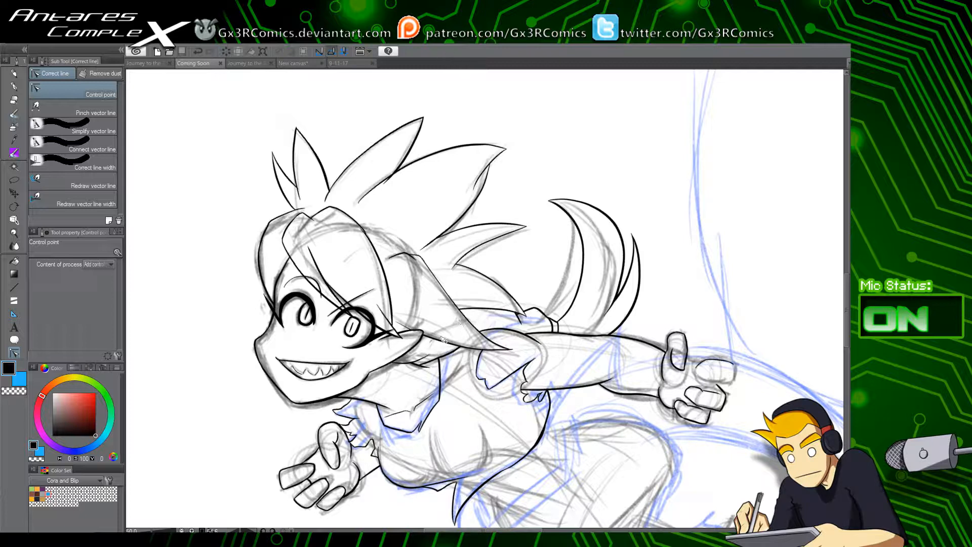
Step: Trim the overshooting outline between the two large hair spikes and erase the trial strand line inside the bigger spike
{"action": "key", "text": "p"}
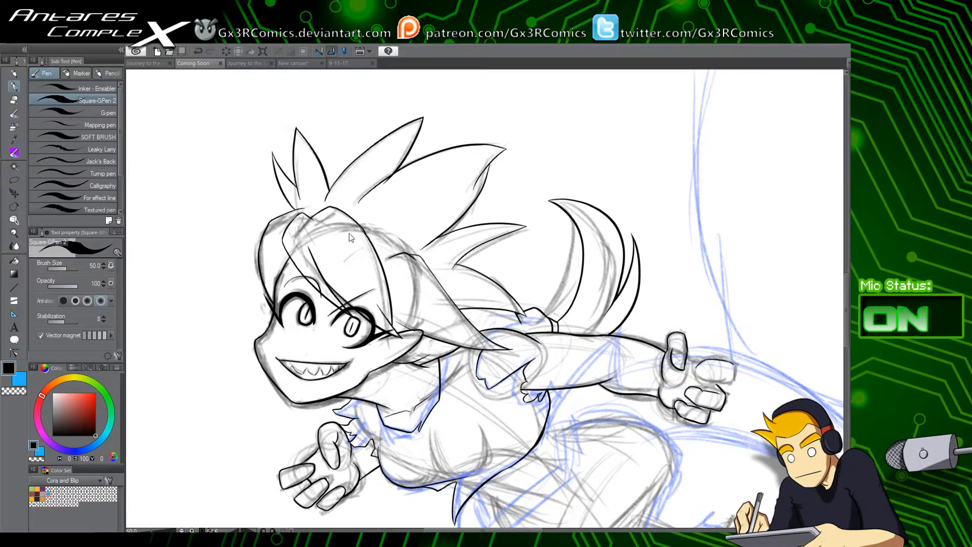
{"action": "scroll", "coordinate": [358, 224], "scroll_direction": "up", "scroll_amount": 2}
{"action": "left_click_drag", "start_coordinate": [426, 221], "coordinate": [500, 174]}
{"action": "left_click_drag", "start_coordinate": [429, 257], "coordinate": [359, 331]}
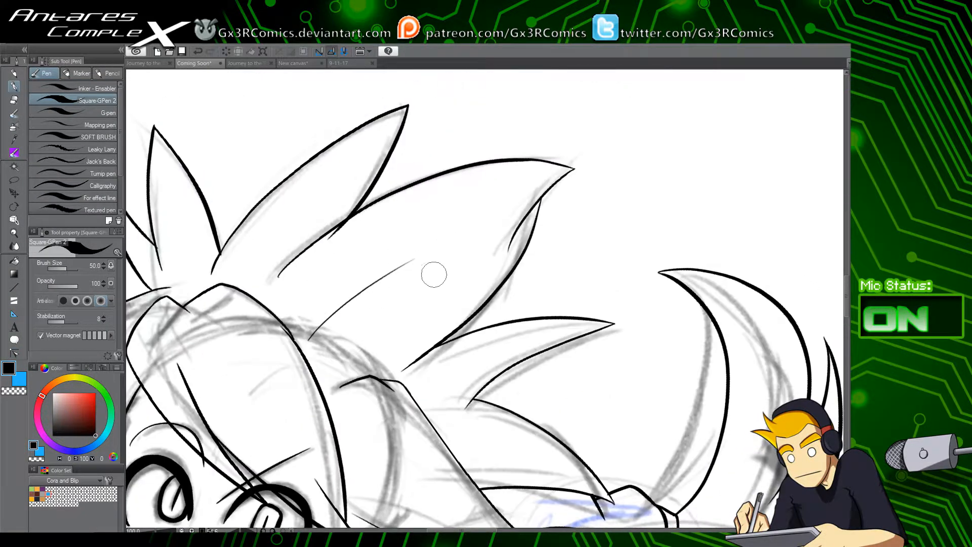
{"action": "key", "text": "e"}
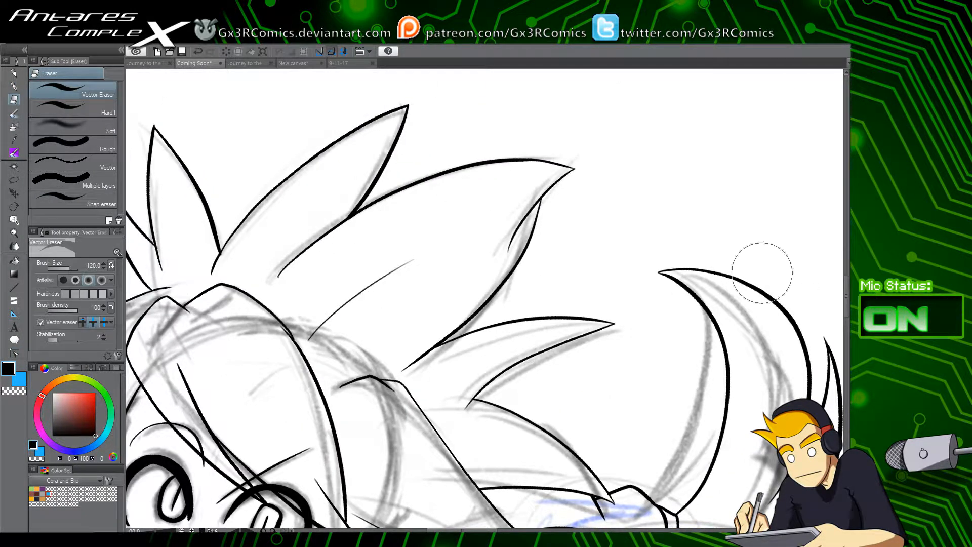
{"action": "left_click_drag", "start_coordinate": [429, 297], "coordinate": [380, 282]}
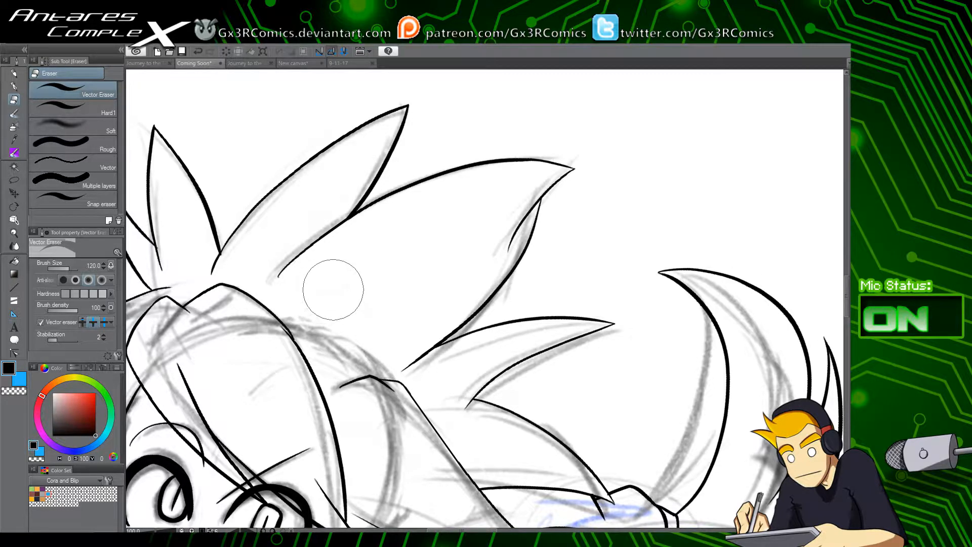
Step: Ink thin strand lines inside the two large hair spikes, running parallel to their outlines
{"action": "key", "text": "p"}
{"action": "left_click_drag", "start_coordinate": [288, 293], "coordinate": [430, 192]}
{"action": "key", "text": "ctrl+z"}
{"action": "left_click_drag", "start_coordinate": [247, 259], "coordinate": [316, 189]}
{"action": "left_click_drag", "start_coordinate": [266, 263], "coordinate": [395, 146]}
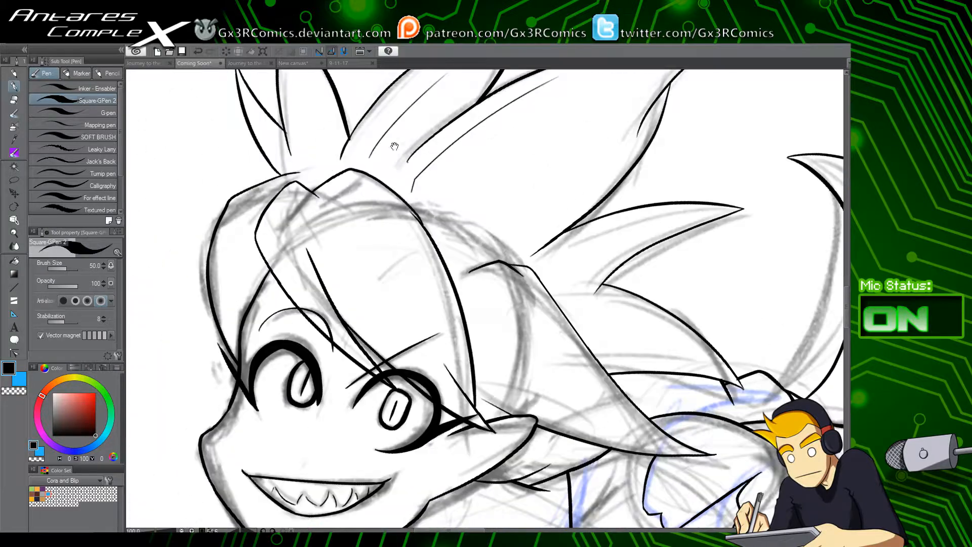
Step: Examine the girl's face, torso, arm and legs, and check the composition of the whole page
{"action": "left_click_drag", "start_coordinate": [365, 349], "coordinate": [321, 302]}
{"action": "left_click_drag", "start_coordinate": [327, 336], "coordinate": [273, 330]}
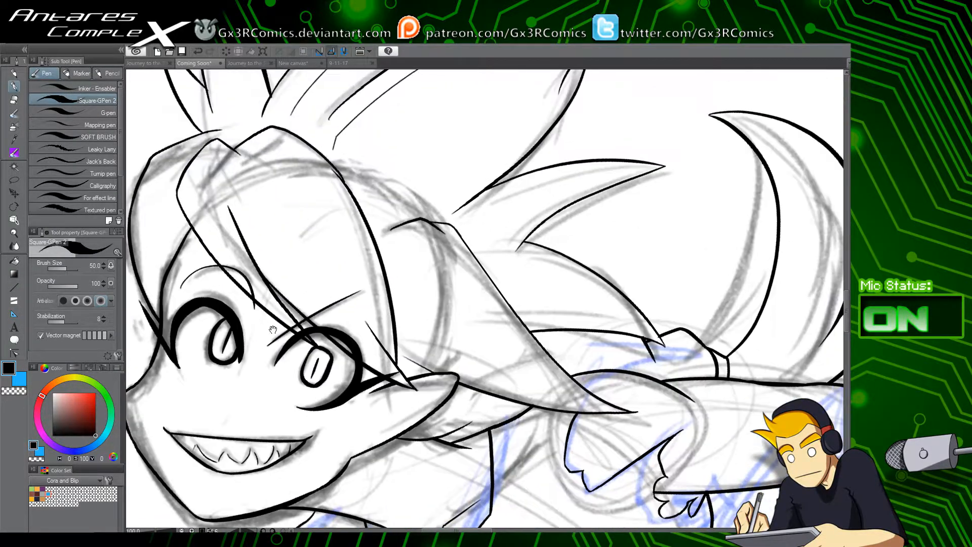
{"action": "left_click_drag", "start_coordinate": [490, 384], "coordinate": [489, 301]}
{"action": "left_click_drag", "start_coordinate": [489, 429], "coordinate": [488, 366]}
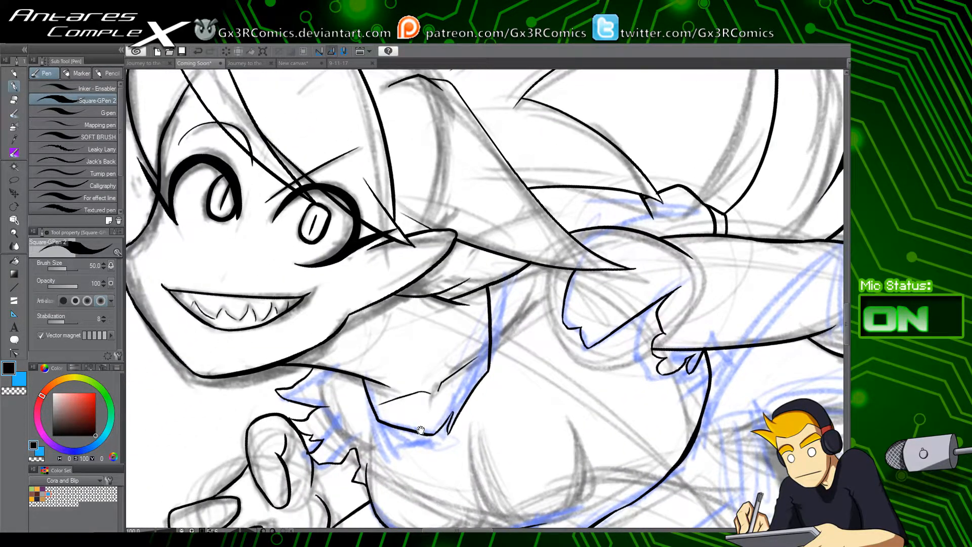
{"action": "left_click_drag", "start_coordinate": [421, 430], "coordinate": [354, 280]}
{"action": "left_click_drag", "start_coordinate": [577, 305], "coordinate": [540, 271]}
{"action": "mouse_move", "coordinate": [515, 332]}
{"action": "left_mouse_down"}
{"action": "mouse_move", "coordinate": [409, 324]}
{"action": "mouse_move", "coordinate": [345, 382]}
{"action": "left_mouse_up"}
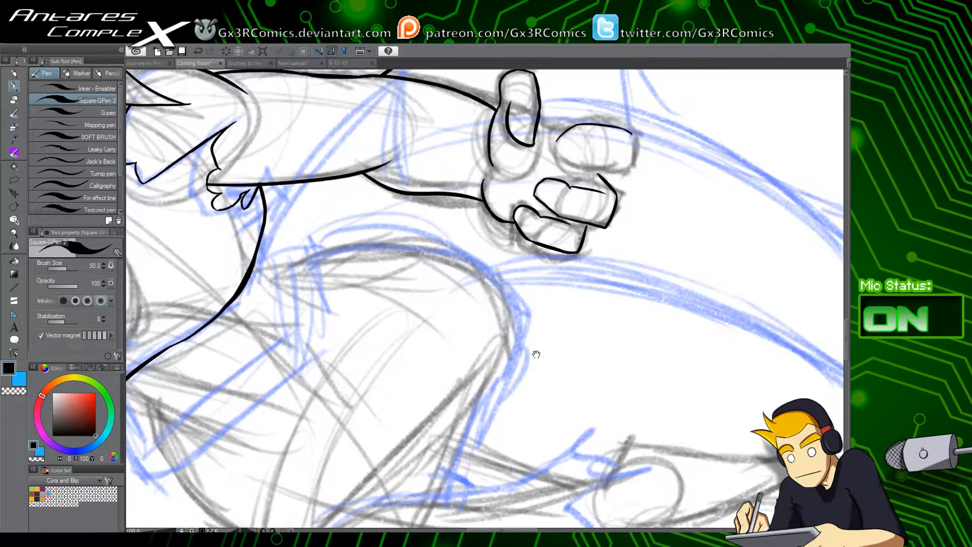
{"action": "scroll", "coordinate": [542, 350], "scroll_direction": "down", "scroll_amount": 4}
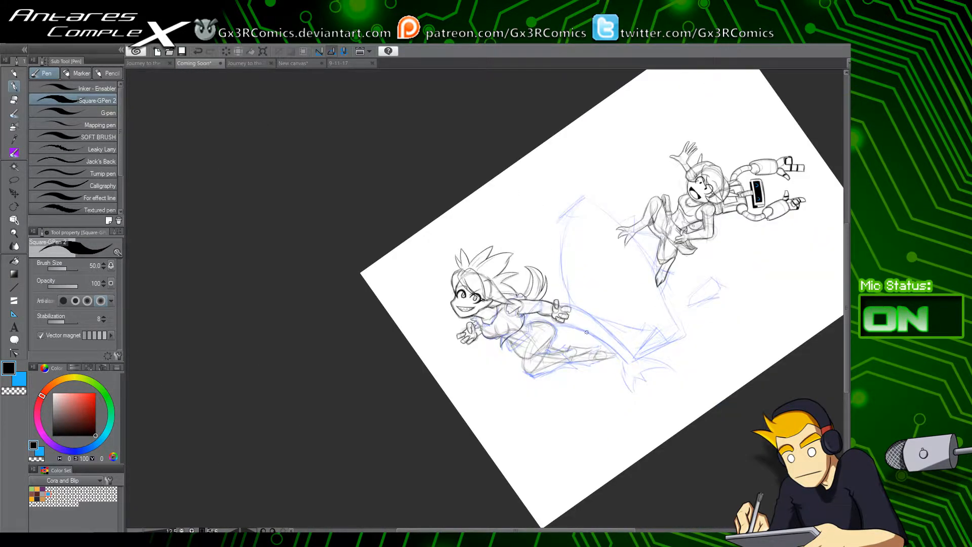
{"action": "left_click_drag", "start_coordinate": [580, 369], "coordinate": [510, 332]}
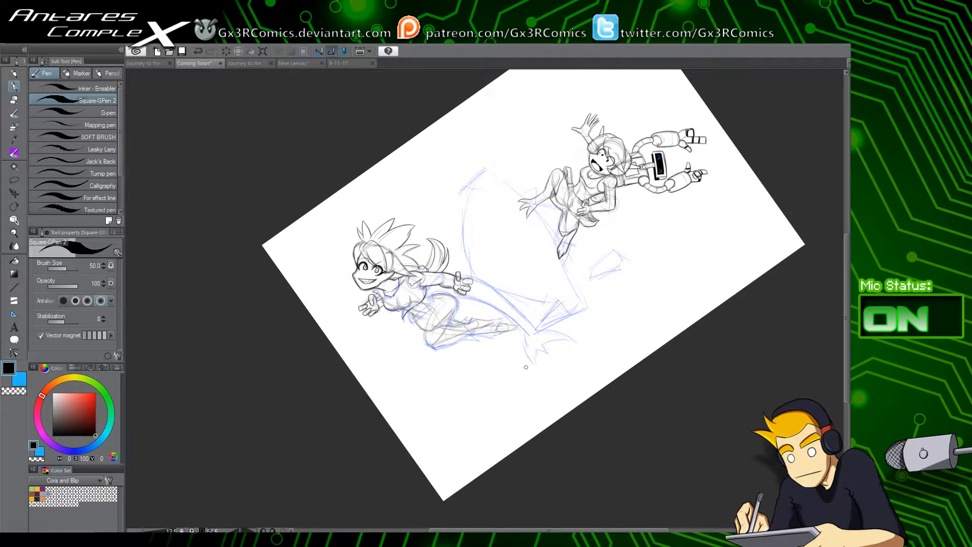
Step: Ink the short front waist line emerging below the shirt's pointed hem
{"action": "scroll", "coordinate": [435, 339], "scroll_direction": "up", "scroll_amount": 6}
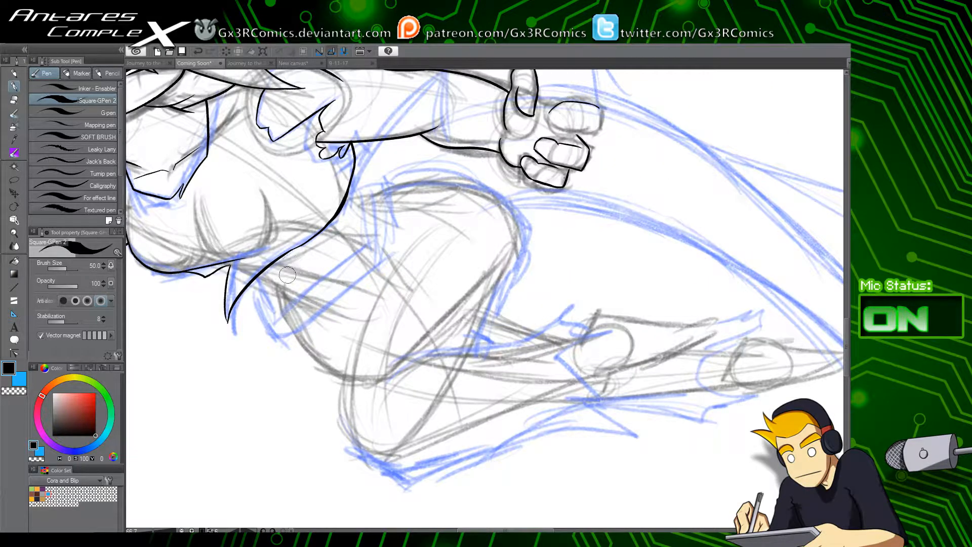
{"action": "scroll", "coordinate": [286, 293], "scroll_direction": "up", "scroll_amount": 2}
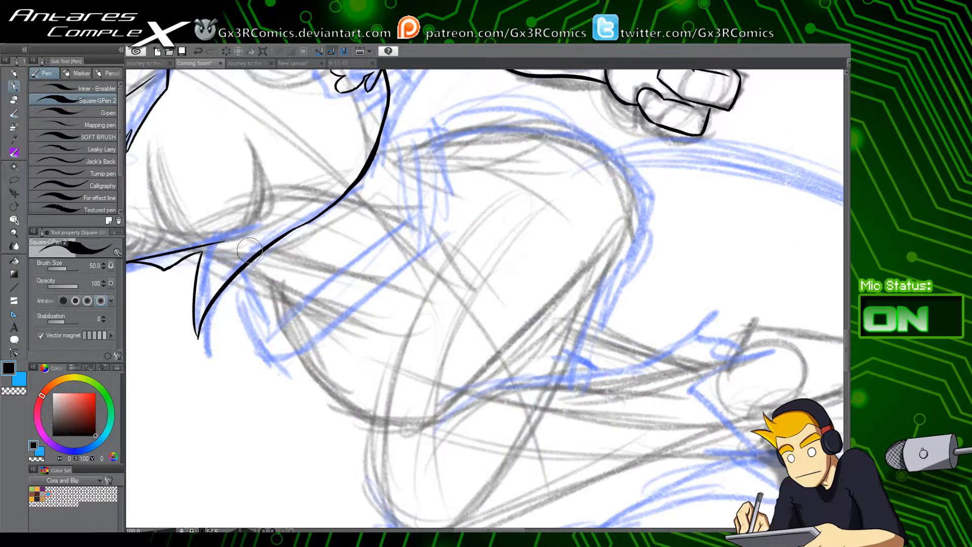
{"action": "key", "text": "p"}
{"action": "key", "text": "p"}
{"action": "left_click_drag", "start_coordinate": [216, 255], "coordinate": [281, 303]}
{"action": "key", "text": "ctrl+z"}
{"action": "left_click_drag", "start_coordinate": [224, 255], "coordinate": [272, 296]}
Step: Ink the short lower-back line and the belt's squared rear end with its outer edge curving down the hip
{"action": "left_click_drag", "start_coordinate": [403, 196], "coordinate": [365, 321]}
{"action": "mouse_move", "coordinate": [327, 235]}
{"action": "left_mouse_down"}
{"action": "mouse_move", "coordinate": [344, 270]}
{"action": "mouse_move", "coordinate": [364, 255]}
{"action": "mouse_move", "coordinate": [400, 255]}
{"action": "left_mouse_up"}
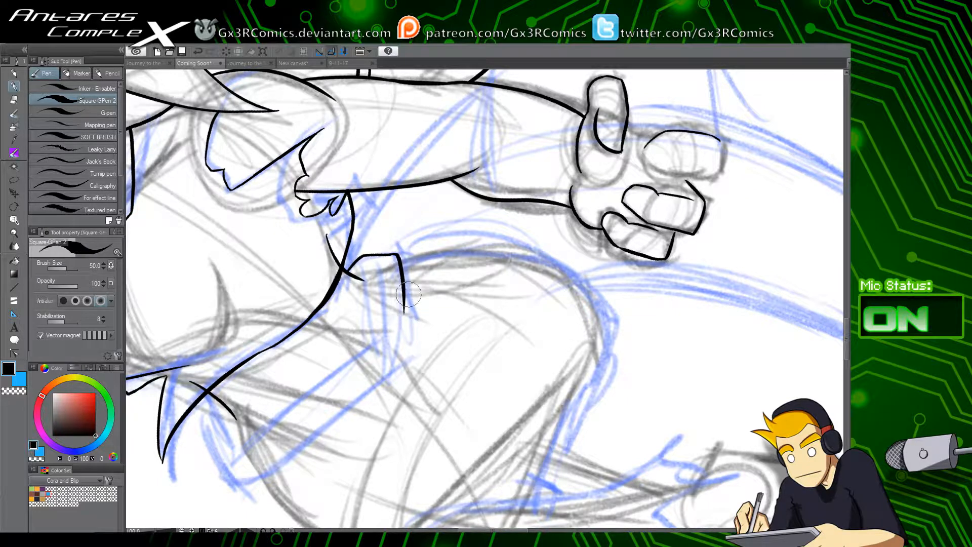
{"action": "mouse_move", "coordinate": [396, 255]}
{"action": "left_mouse_down"}
{"action": "mouse_move", "coordinate": [410, 349]}
{"action": "mouse_move", "coordinate": [370, 391]}
{"action": "mouse_move", "coordinate": [427, 340]}
{"action": "left_mouse_up"}
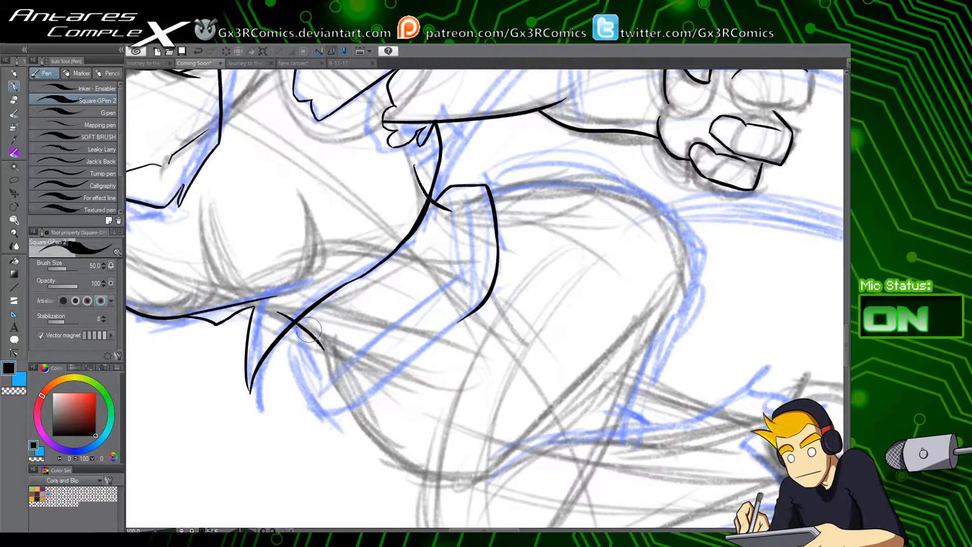
Step: Ink the belt's angular front end with its upper and lower edges, and trim the waist line crossing the shirt hem
{"action": "mouse_move", "coordinate": [299, 322]}
{"action": "left_mouse_down"}
{"action": "mouse_move", "coordinate": [324, 409]}
{"action": "mouse_move", "coordinate": [336, 410]}
{"action": "mouse_move", "coordinate": [317, 394]}
{"action": "mouse_move", "coordinate": [348, 420]}
{"action": "mouse_move", "coordinate": [337, 416]}
{"action": "mouse_move", "coordinate": [425, 345]}
{"action": "left_mouse_up"}
{"action": "mouse_move", "coordinate": [304, 339]}
{"action": "left_mouse_down"}
{"action": "mouse_move", "coordinate": [340, 378]}
{"action": "mouse_move", "coordinate": [326, 374]}
{"action": "mouse_move", "coordinate": [442, 277]}
{"action": "left_mouse_up"}
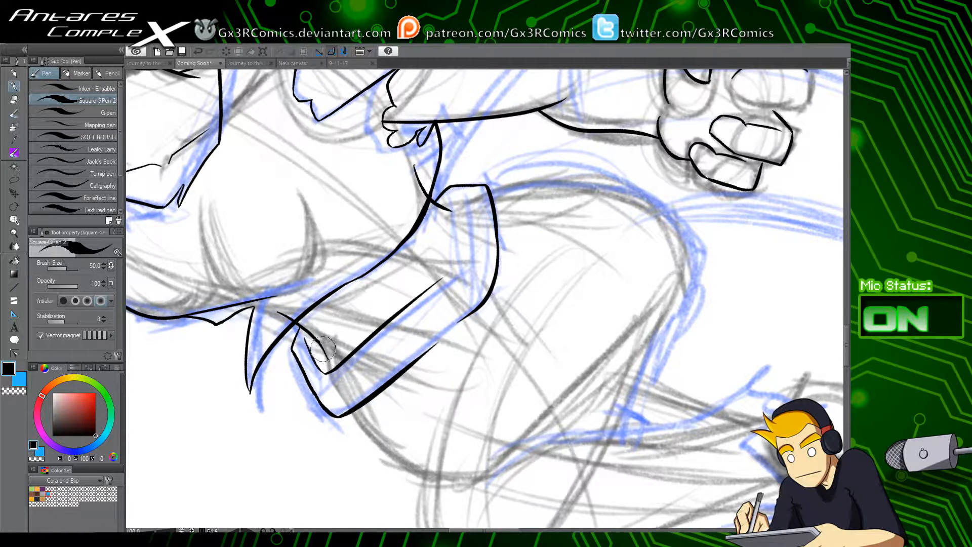
{"action": "left_click_drag", "start_coordinate": [321, 344], "coordinate": [341, 384]}
{"action": "key", "text": "e"}
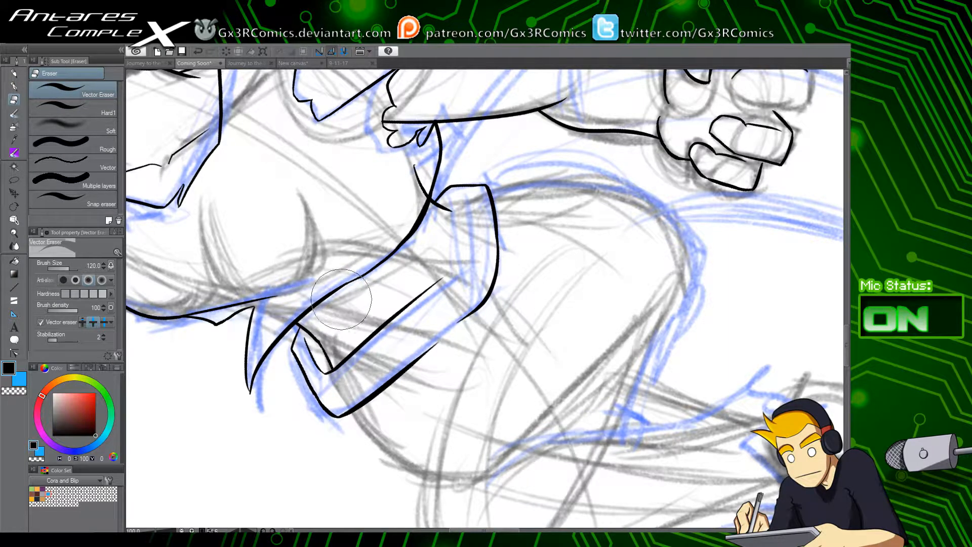
{"action": "key", "text": "p"}
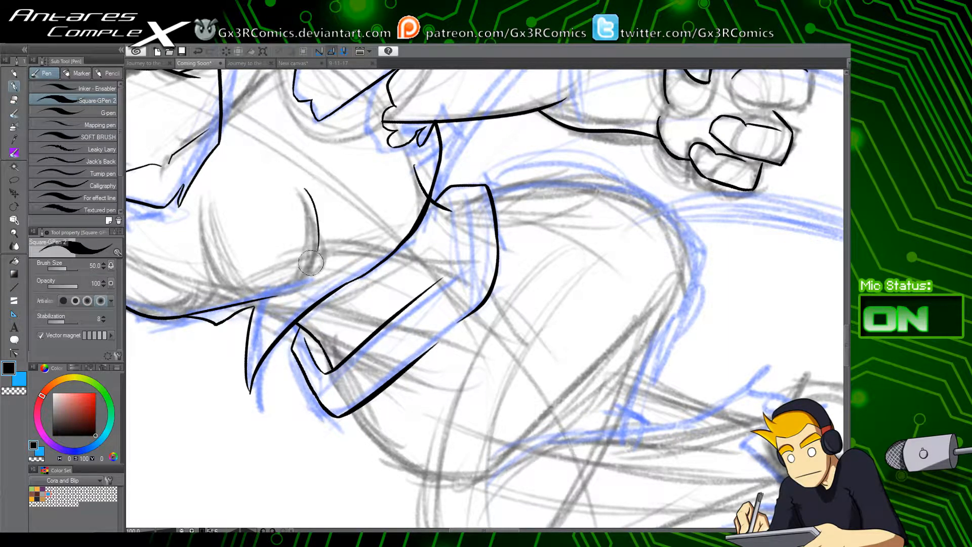
{"action": "left_click_drag", "start_coordinate": [311, 278], "coordinate": [310, 199]}
{"action": "key", "text": "ctrl+z"}
{"action": "mouse_move", "coordinate": [311, 278]}
{"action": "left_mouse_down"}
{"action": "mouse_move", "coordinate": [324, 239]}
{"action": "mouse_move", "coordinate": [309, 200]}
{"action": "left_mouse_up"}
{"action": "key", "text": "ctrl+z"}
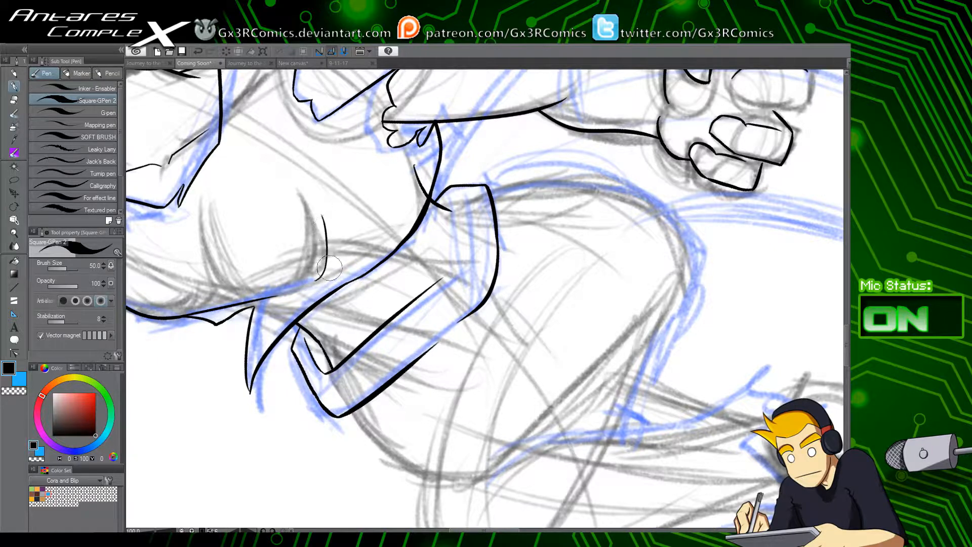
Step: Ink the curved contour on the side of the chest and add short crease strokes at its middle
{"action": "left_click_drag", "start_coordinate": [335, 247], "coordinate": [421, 220]}
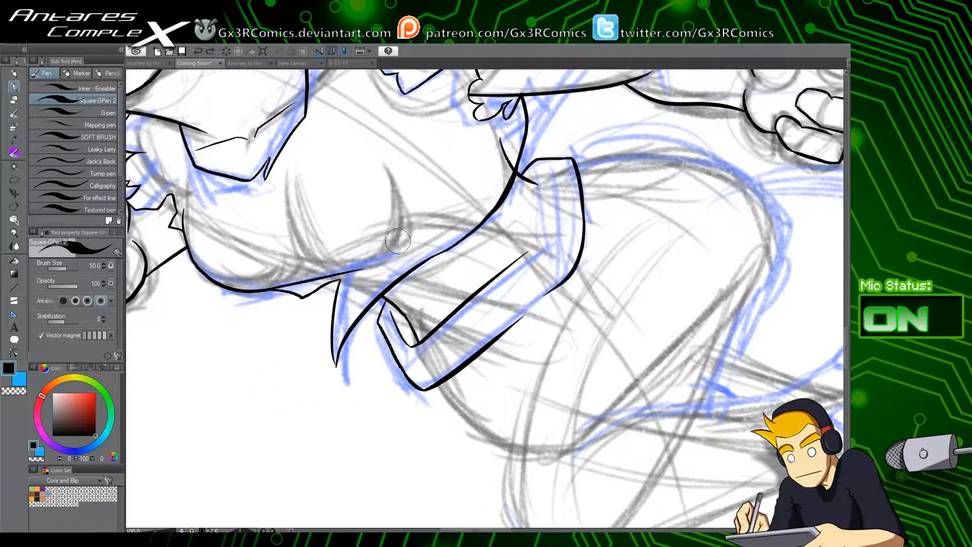
{"action": "mouse_move", "coordinate": [397, 250]}
{"action": "left_mouse_down"}
{"action": "mouse_move", "coordinate": [406, 238]}
{"action": "mouse_move", "coordinate": [393, 177]}
{"action": "left_mouse_up"}
{"action": "left_click_drag", "start_coordinate": [255, 203], "coordinate": [310, 239]}
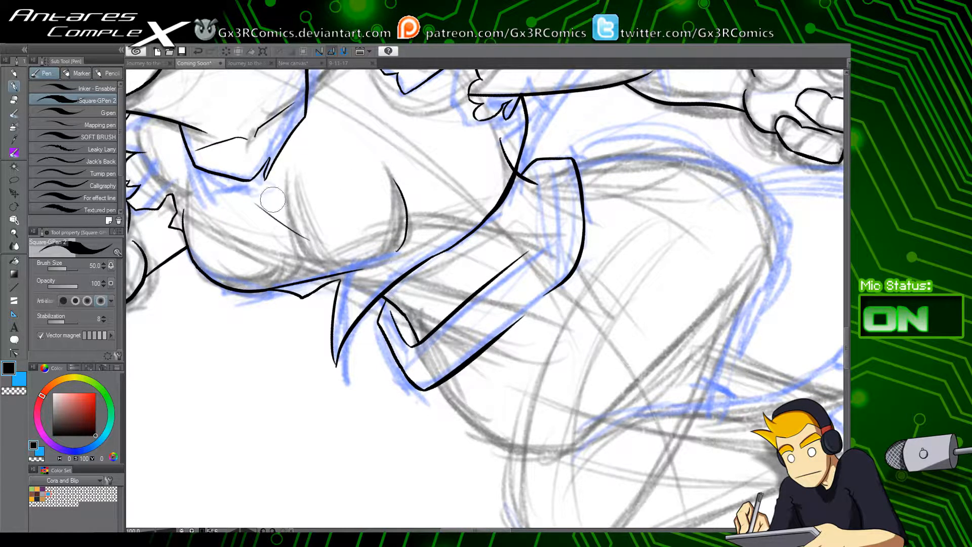
{"action": "mouse_move", "coordinate": [271, 197]}
{"action": "left_mouse_down"}
{"action": "mouse_move", "coordinate": [299, 231]}
{"action": "mouse_move", "coordinate": [324, 287]}
{"action": "left_mouse_up"}
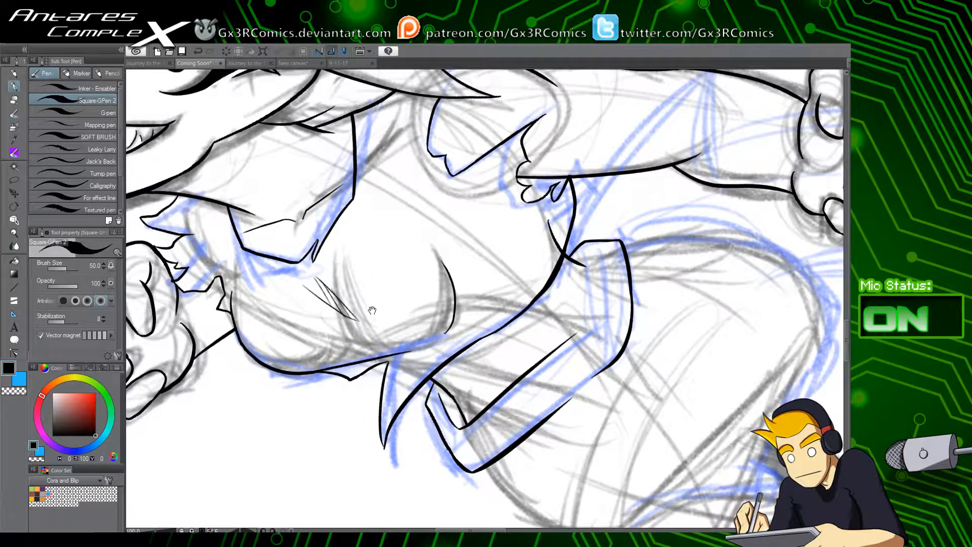
{"action": "left_click_drag", "start_coordinate": [359, 346], "coordinate": [353, 376]}
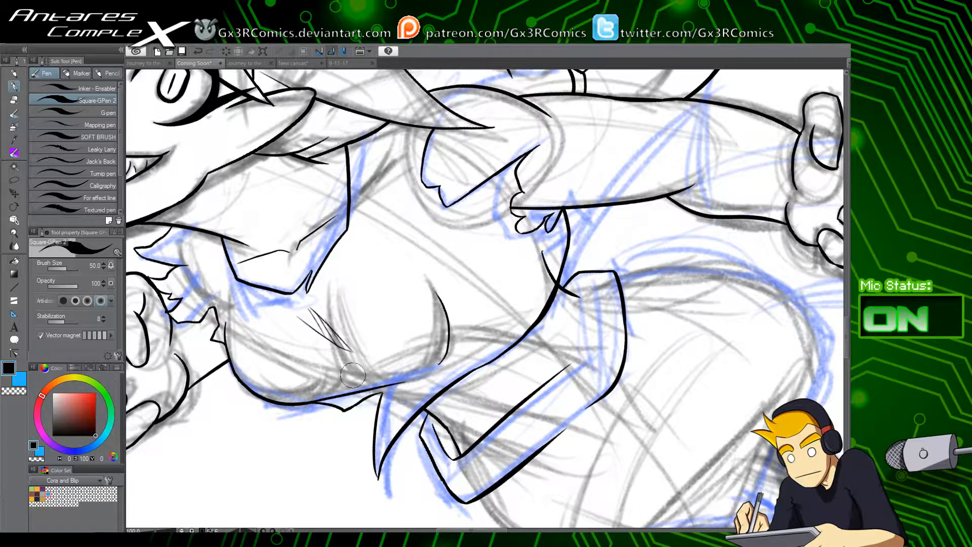
Step: Ink the belt's inner edge up its rear section, join it to the lower-back line and trim the overshooting ends
{"action": "left_click_drag", "start_coordinate": [562, 309], "coordinate": [438, 343]}
{"action": "left_click_drag", "start_coordinate": [621, 322], "coordinate": [541, 321]}
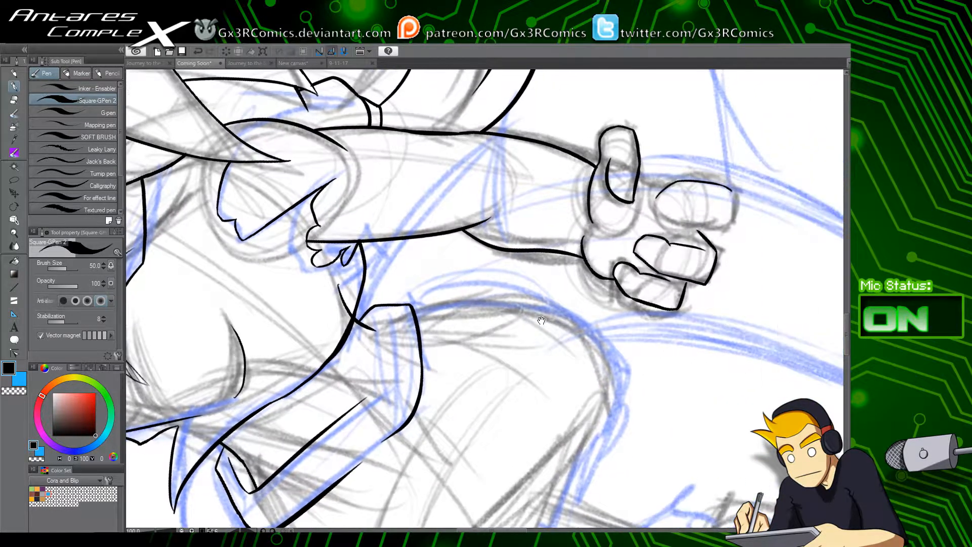
{"action": "mouse_move", "coordinate": [493, 376]}
{"action": "left_mouse_down"}
{"action": "mouse_move", "coordinate": [477, 304]}
{"action": "mouse_move", "coordinate": [482, 269]}
{"action": "left_mouse_up"}
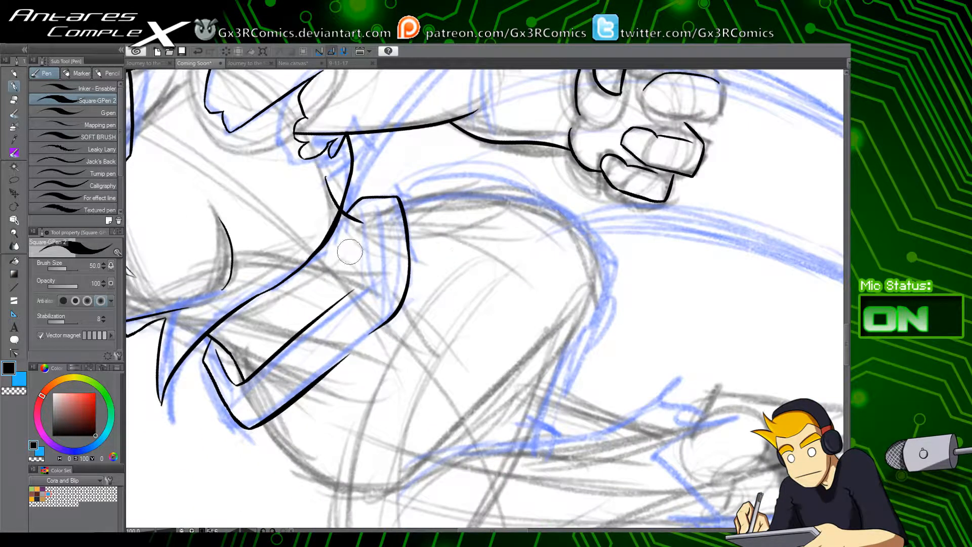
{"action": "key", "text": "p"}
{"action": "scroll", "coordinate": [350, 270], "scroll_direction": "up", "scroll_amount": 1}
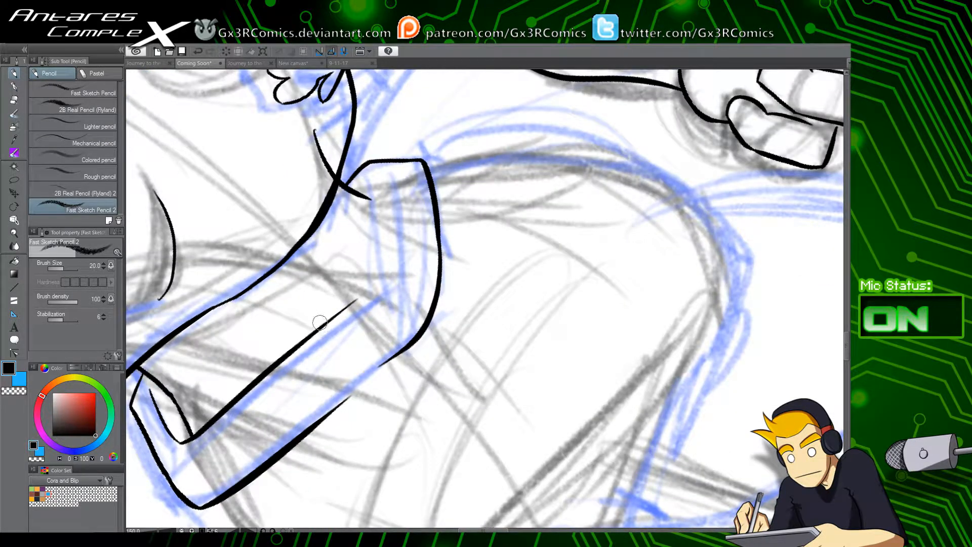
{"action": "key", "text": "p"}
{"action": "key", "text": "p"}
{"action": "key", "text": "p"}
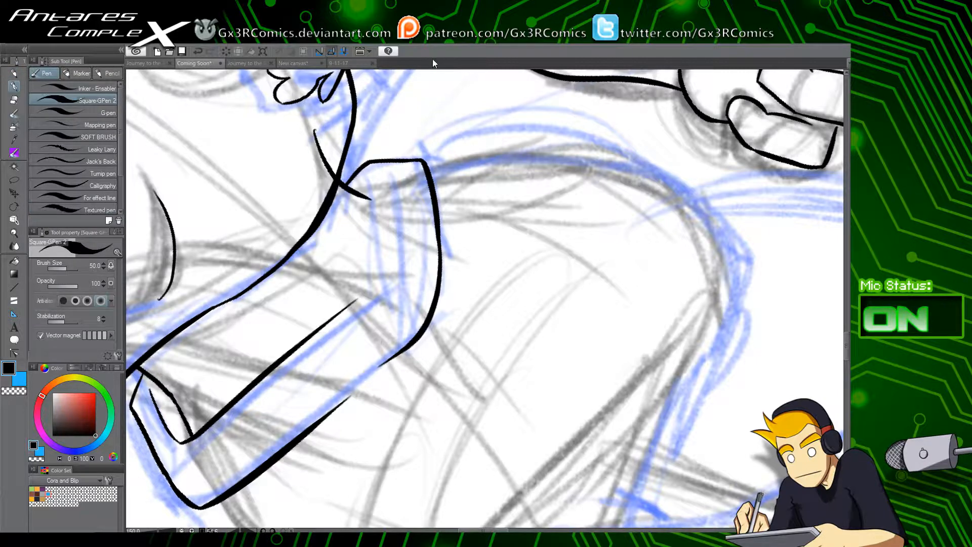
{"action": "mouse_move", "coordinate": [326, 314]}
{"action": "left_mouse_down"}
{"action": "mouse_move", "coordinate": [391, 262]}
{"action": "mouse_move", "coordinate": [391, 196]}
{"action": "left_mouse_up"}
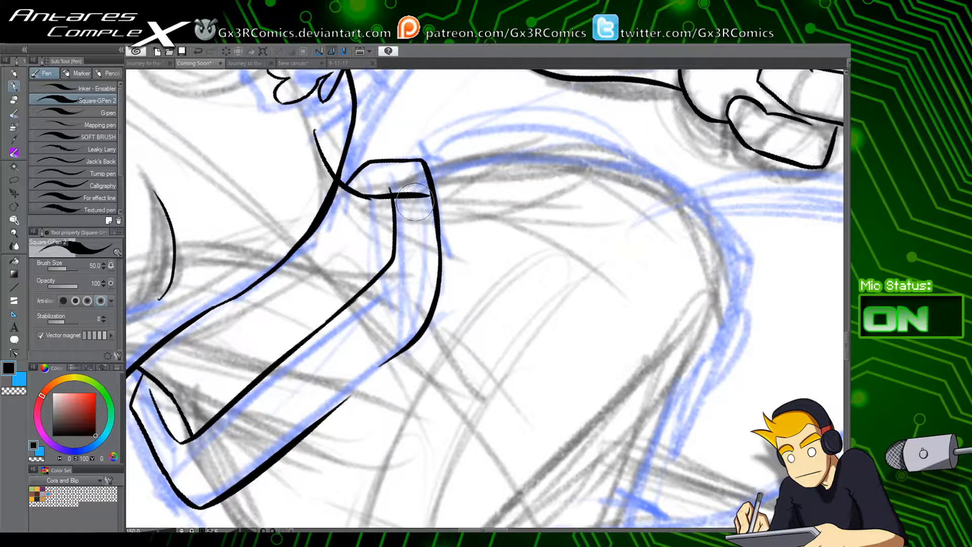
{"action": "key", "text": "e"}
{"action": "left_click_drag", "start_coordinate": [326, 152], "coordinate": [340, 118]}
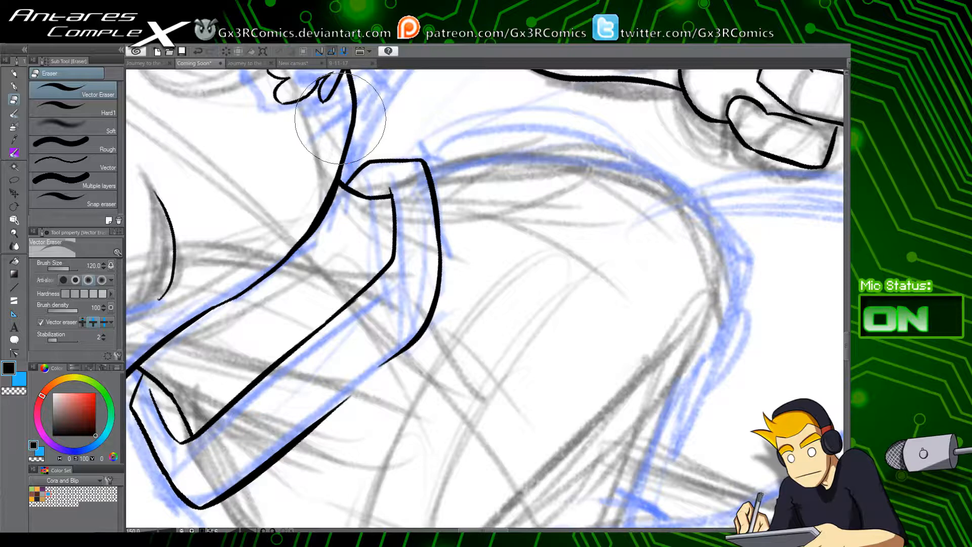
Step: Ink the jagged cloth edge above the shoulder, between the long hair lock and the ponytail tie
{"action": "left_click_drag", "start_coordinate": [324, 314], "coordinate": [386, 195]}
{"action": "key", "text": "p"}
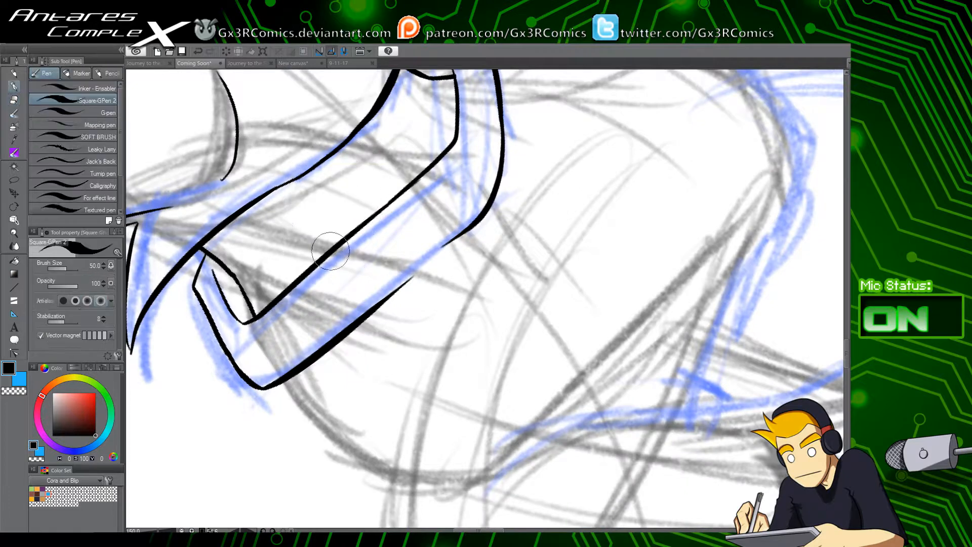
{"action": "left_click_drag", "start_coordinate": [276, 325], "coordinate": [319, 334]}
{"action": "scroll", "coordinate": [325, 344], "scroll_direction": "down", "scroll_amount": 2}
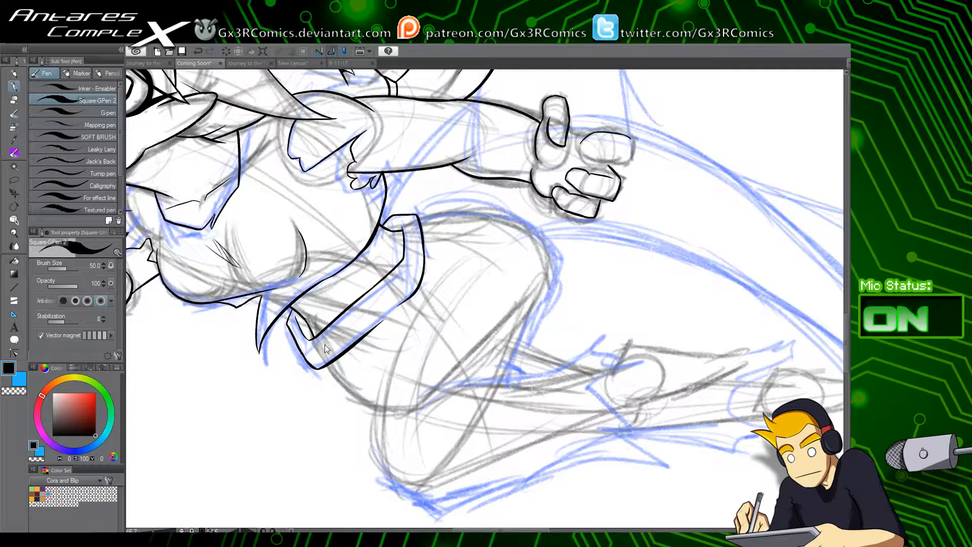
{"action": "left_click_drag", "start_coordinate": [360, 228], "coordinate": [373, 259]}
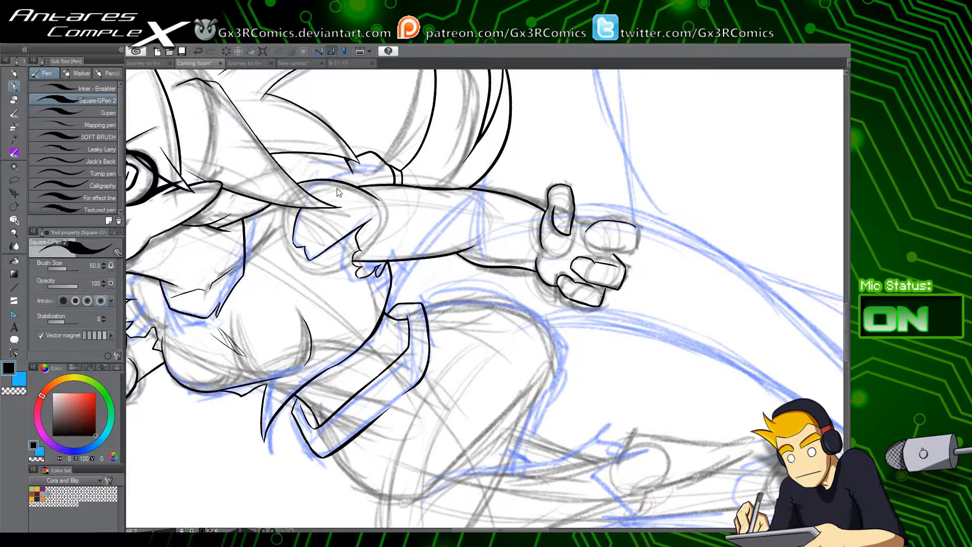
{"action": "scroll", "coordinate": [338, 192], "scroll_direction": "up", "scroll_amount": 2}
{"action": "mouse_move", "coordinate": [274, 204]}
{"action": "left_mouse_down"}
{"action": "mouse_move", "coordinate": [296, 269]}
{"action": "mouse_move", "coordinate": [359, 216]}
{"action": "mouse_move", "coordinate": [336, 213]}
{"action": "mouse_move", "coordinate": [320, 184]}
{"action": "left_mouse_up"}
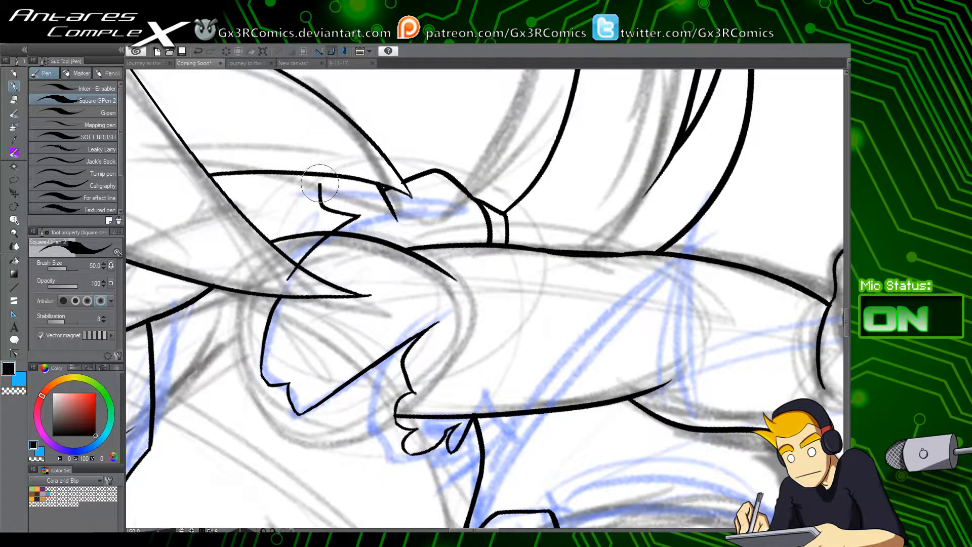
Step: Undo the last stroke and ink the jagged torn edges behind the shoulder, just above the upper arm
{"action": "key", "text": "ctrl+z"}
{"action": "mouse_move", "coordinate": [359, 215]}
{"action": "left_mouse_down"}
{"action": "mouse_move", "coordinate": [349, 215]}
{"action": "mouse_move", "coordinate": [345, 191]}
{"action": "mouse_move", "coordinate": [365, 184]}
{"action": "mouse_move", "coordinate": [303, 188]}
{"action": "mouse_move", "coordinate": [285, 217]}
{"action": "mouse_move", "coordinate": [300, 140]}
{"action": "mouse_move", "coordinate": [298, 208]}
{"action": "left_mouse_up"}
{"action": "key", "text": "w"}
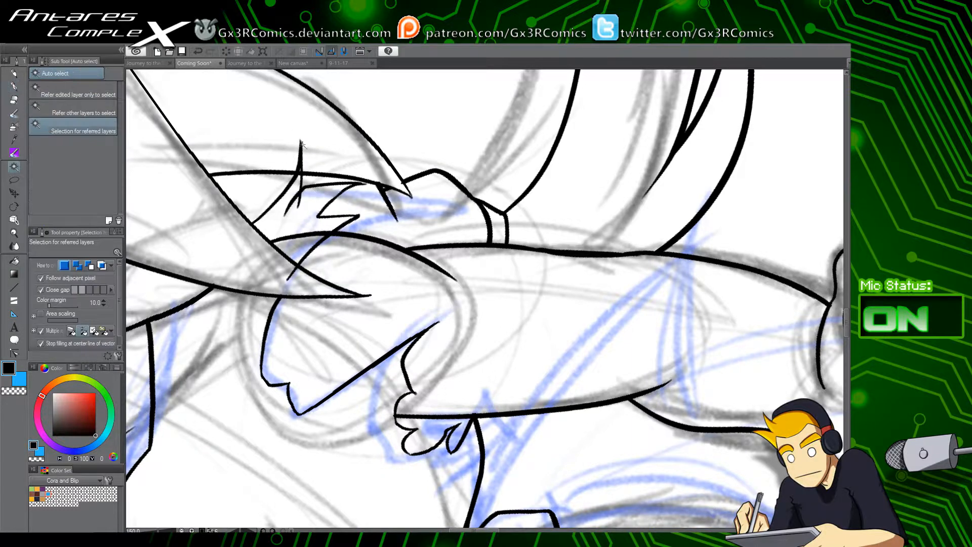
Step: Trim the overshooting line ends around the jagged shoulder edges with the Vector Eraser
{"action": "key", "text": "e"}
{"action": "left_click_drag", "start_coordinate": [295, 153], "coordinate": [320, 148]}
{"action": "mouse_move", "coordinate": [298, 195]}
{"action": "left_mouse_down"}
{"action": "mouse_move", "coordinate": [287, 204]}
{"action": "mouse_move", "coordinate": [304, 208]}
{"action": "left_mouse_up"}
{"action": "key", "text": "ctrl+z"}
{"action": "left_click_drag", "start_coordinate": [298, 273], "coordinate": [304, 283]}
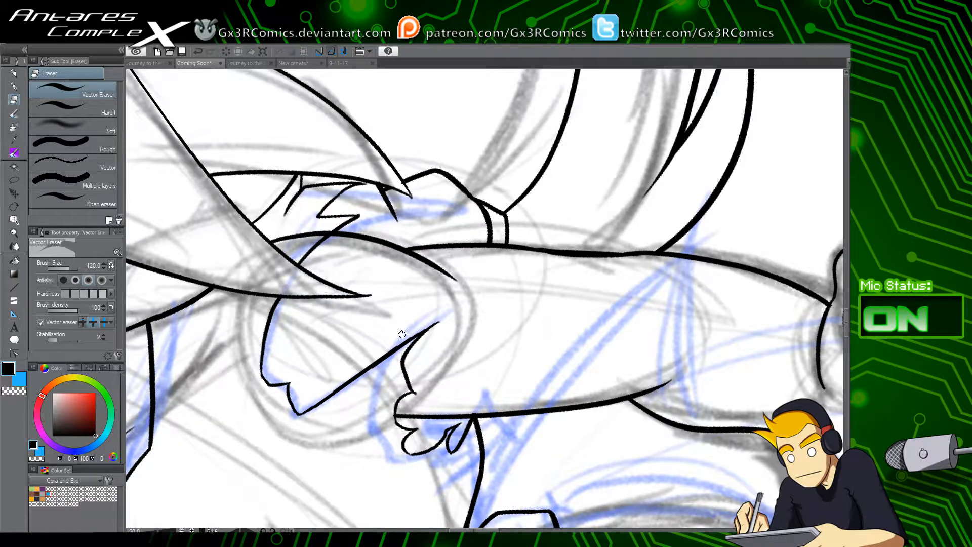
Step: Ink a short fold line in the ragged sleeve tuft under the outstretched arm and erase its overshoot above the arm line
{"action": "left_click_drag", "start_coordinate": [402, 334], "coordinate": [333, 381]}
{"action": "scroll", "coordinate": [358, 281], "scroll_direction": "down", "scroll_amount": 3}
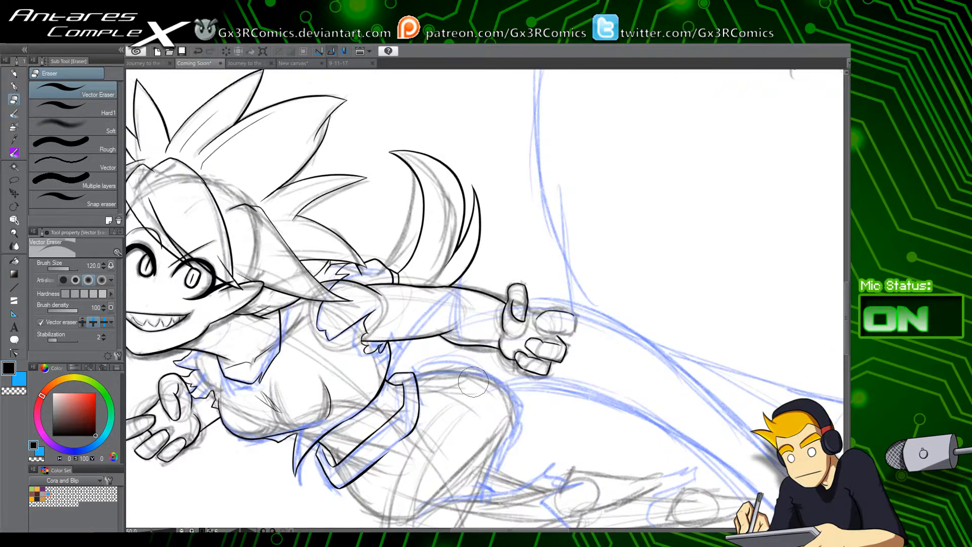
{"action": "left_click_drag", "start_coordinate": [428, 378], "coordinate": [416, 287]}
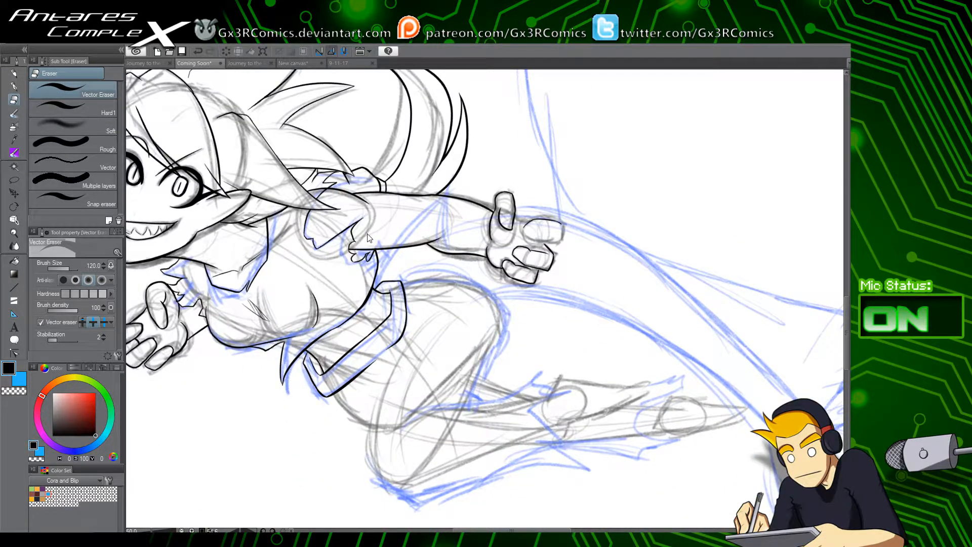
{"action": "scroll", "coordinate": [360, 242], "scroll_direction": "up", "scroll_amount": 2}
{"action": "scroll", "coordinate": [362, 260], "scroll_direction": "up", "scroll_amount": 1}
{"action": "key", "text": "p"}
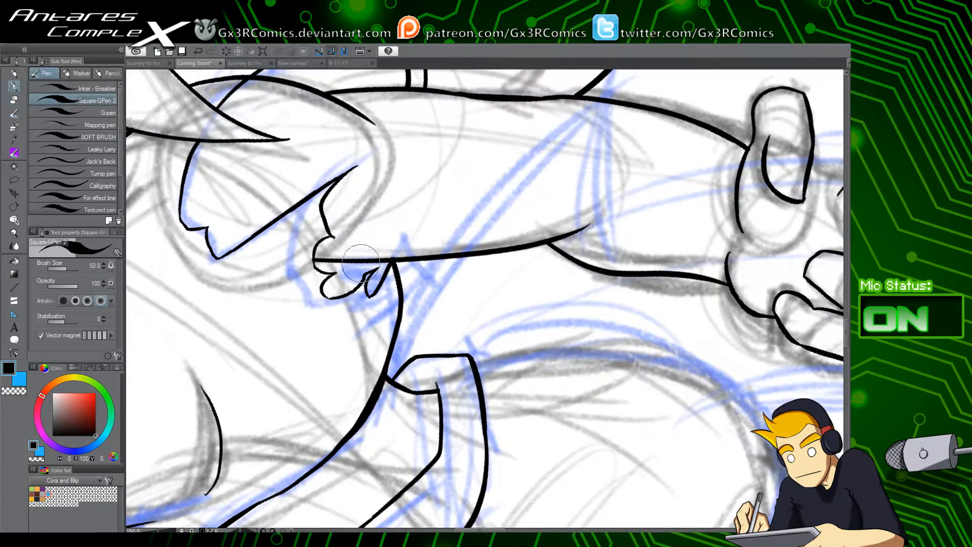
{"action": "left_click_drag", "start_coordinate": [363, 261], "coordinate": [358, 242]}
{"action": "key", "text": "e"}
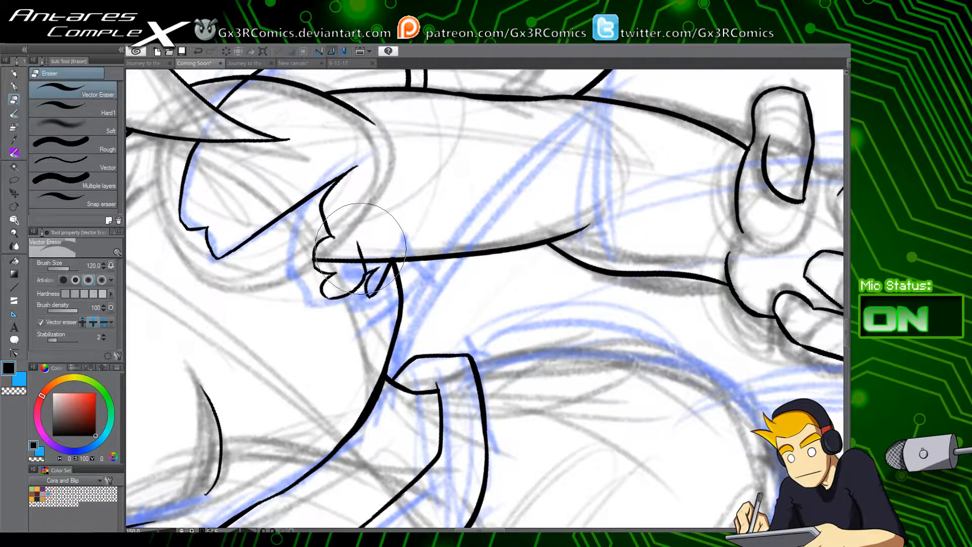
{"action": "left_click", "coordinate": [360, 247]}
{"action": "key", "text": "o"}
{"action": "key", "text": "p"}
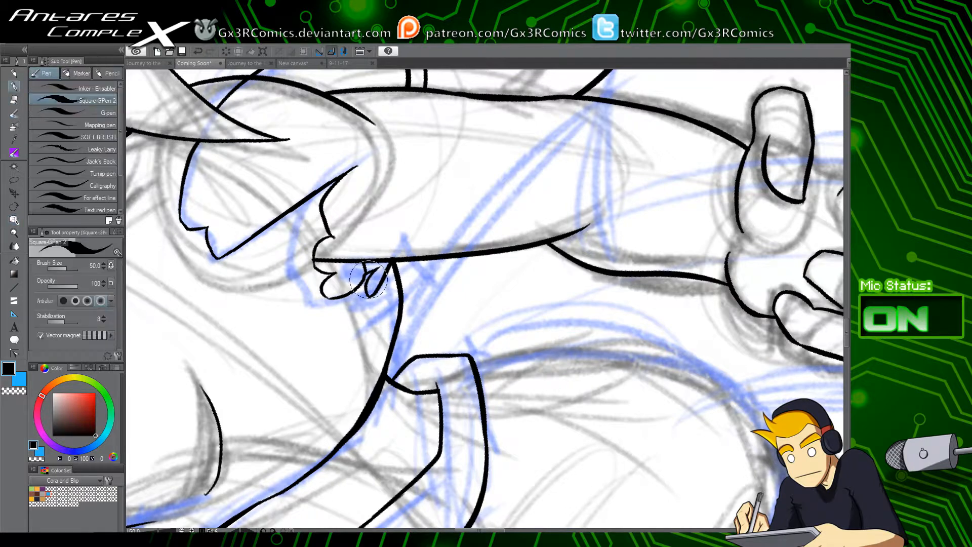
{"action": "key", "text": "e"}
Step: Ink thin muscle contour arcs inside the outstretched arm, along the upper arm and near the elbow
{"action": "scroll", "coordinate": [344, 416], "scroll_direction": "down", "scroll_amount": 3}
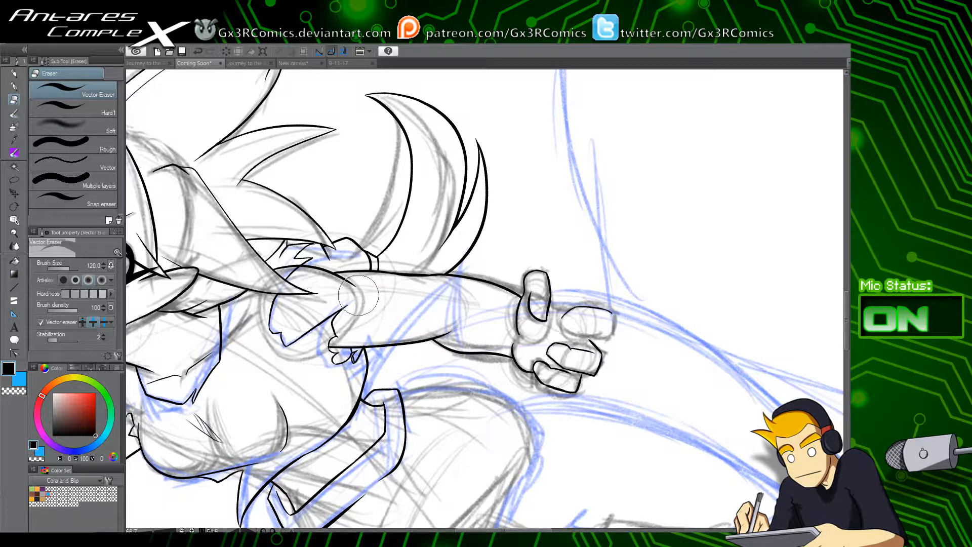
{"action": "key", "text": "p"}
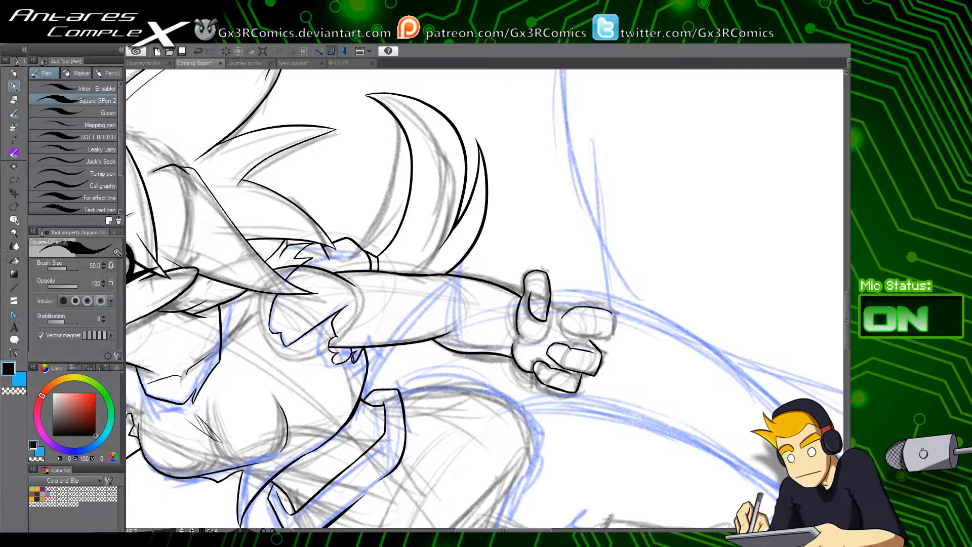
{"action": "left_click_drag", "start_coordinate": [353, 294], "coordinate": [405, 287]}
{"action": "key", "text": "ctrl+z"}
{"action": "left_click_drag", "start_coordinate": [502, 368], "coordinate": [448, 332]}
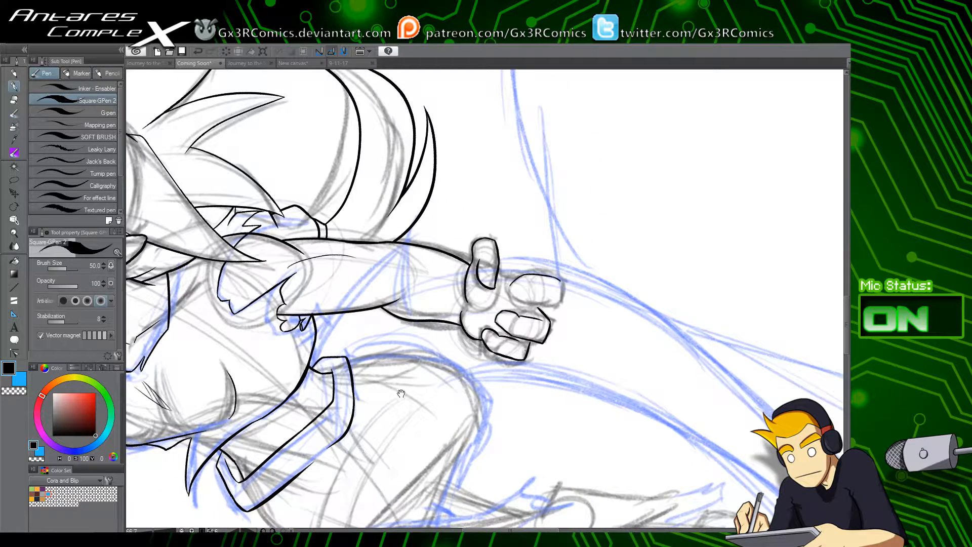
{"action": "left_click_drag", "start_coordinate": [401, 393], "coordinate": [424, 326]}
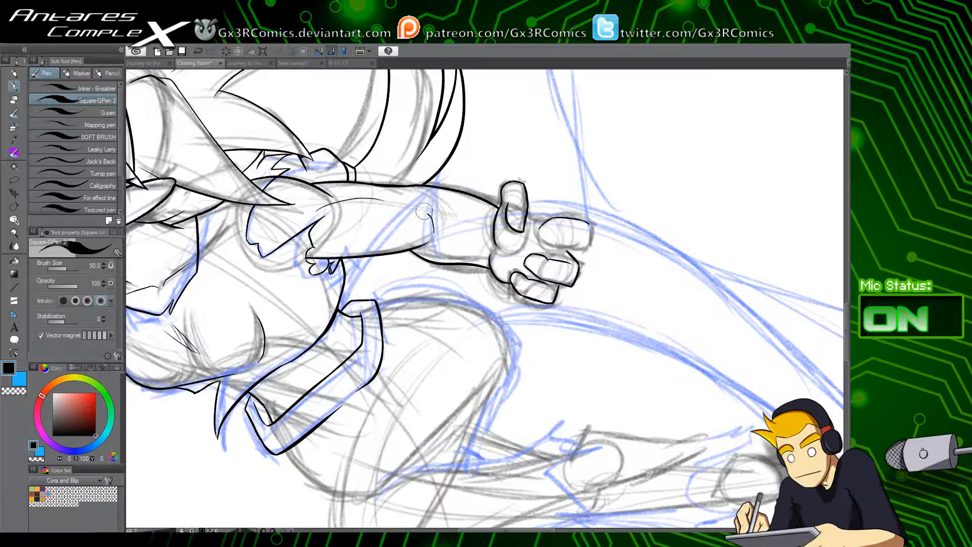
{"action": "left_click_drag", "start_coordinate": [433, 231], "coordinate": [419, 199]}
{"action": "key", "text": "ctrl+z"}
{"action": "key", "text": "ctrl+z"}
{"action": "left_click_drag", "start_coordinate": [400, 307], "coordinate": [480, 340]}
{"action": "scroll", "coordinate": [472, 340], "scroll_direction": "up", "scroll_amount": 4}
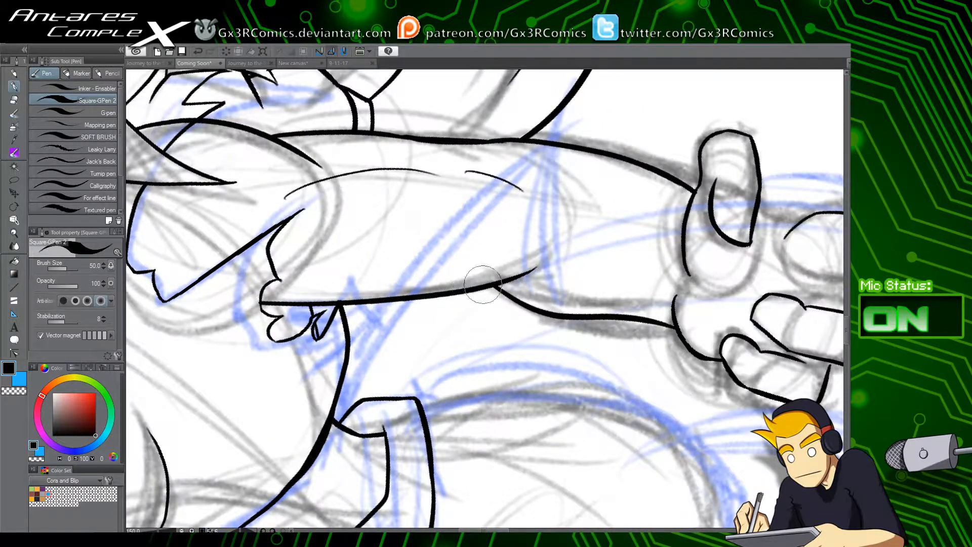
Step: Ink an upward-curving elbow crease at the end of the upper arm's underside and erase the old crease and forearm underside
{"action": "left_click_drag", "start_coordinate": [471, 288], "coordinate": [515, 245]}
{"action": "key", "text": "ctrl+z"}
{"action": "left_click_drag", "start_coordinate": [476, 288], "coordinate": [519, 244]}
{"action": "key", "text": "e"}
{"action": "left_click", "coordinate": [525, 282]}
{"action": "left_click_drag", "start_coordinate": [525, 282], "coordinate": [482, 293]}
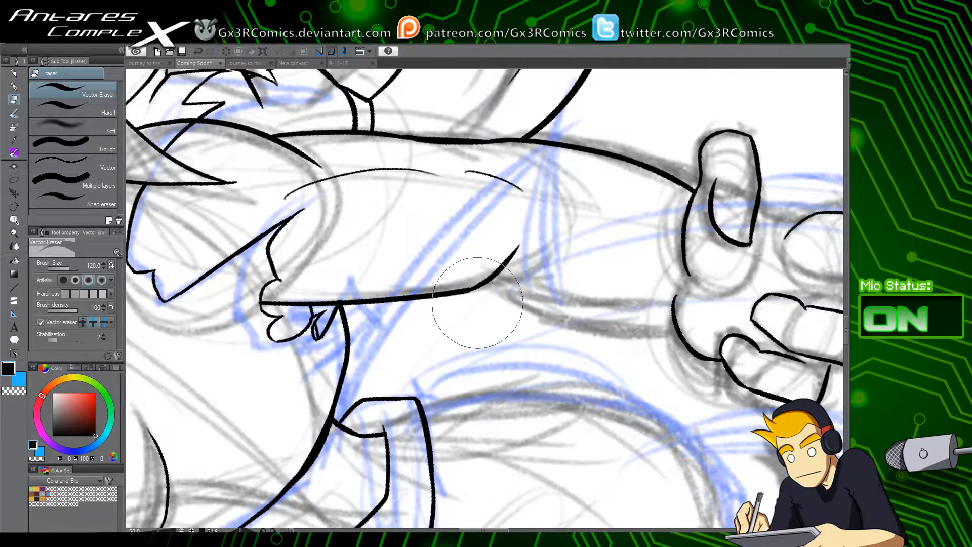
Step: Redraw the forearm's underside from the elbow crease to the wrist and trim its overshooting ends
{"action": "left_click_drag", "start_coordinate": [631, 362], "coordinate": [496, 365]}
{"action": "key", "text": "p"}
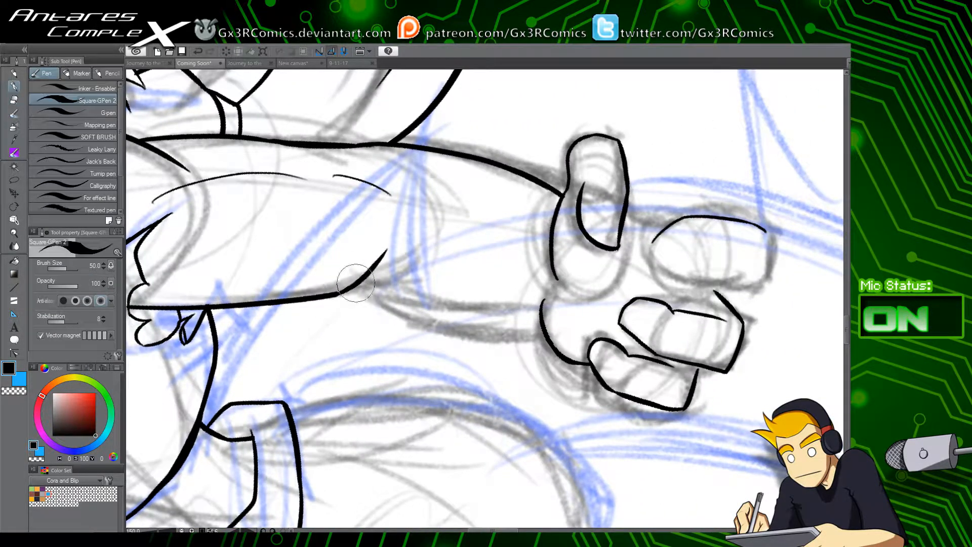
{"action": "left_click_drag", "start_coordinate": [325, 278], "coordinate": [420, 315]}
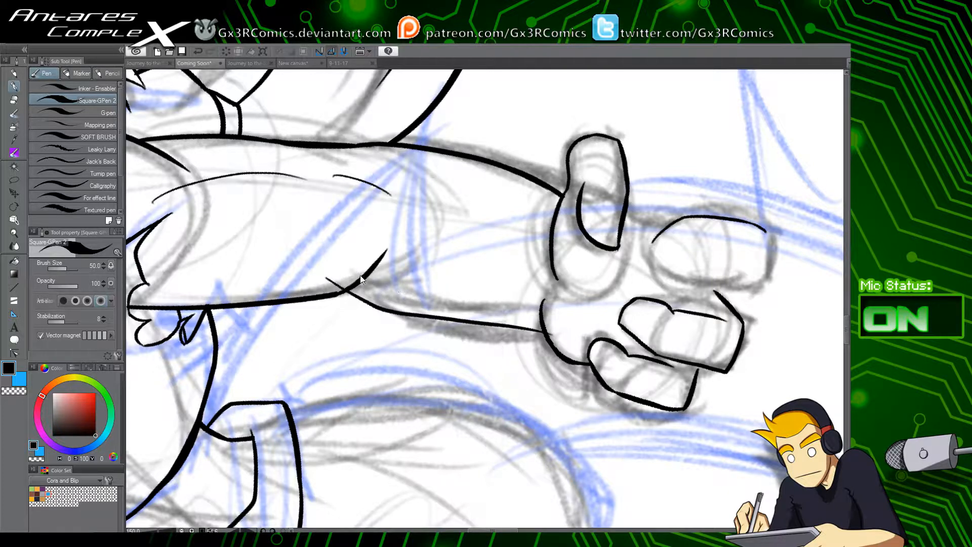
{"action": "key", "text": "ctrl+z"}
{"action": "mouse_move", "coordinate": [326, 278]}
{"action": "left_mouse_down"}
{"action": "mouse_move", "coordinate": [350, 298]}
{"action": "mouse_move", "coordinate": [459, 332]}
{"action": "mouse_move", "coordinate": [567, 334]}
{"action": "left_mouse_up"}
{"action": "key", "text": "e"}
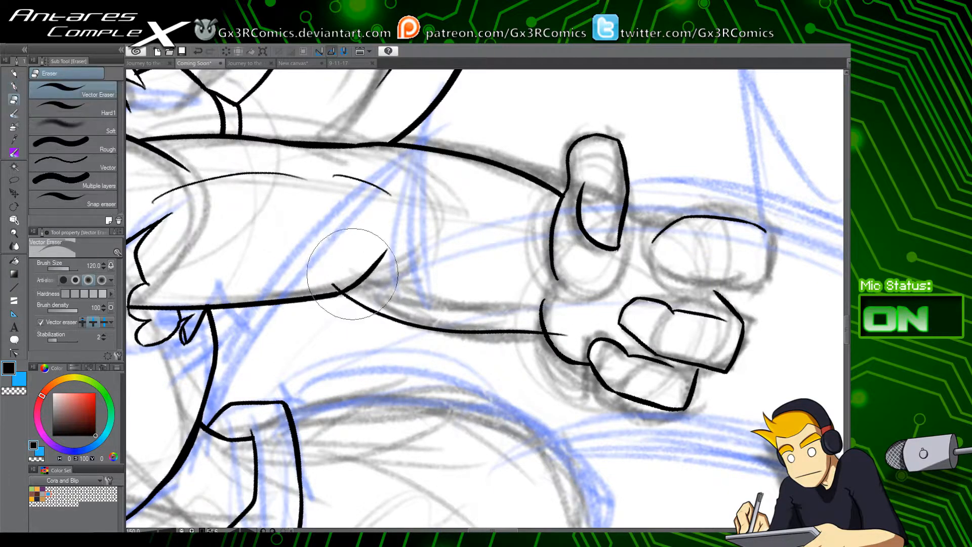
{"action": "key", "text": "p"}
Step: Ink a short contour line across the midriff between the chest and the belt, redoing the stroke until it fits
{"action": "scroll", "coordinate": [355, 248], "scroll_direction": "down", "scroll_amount": 3}
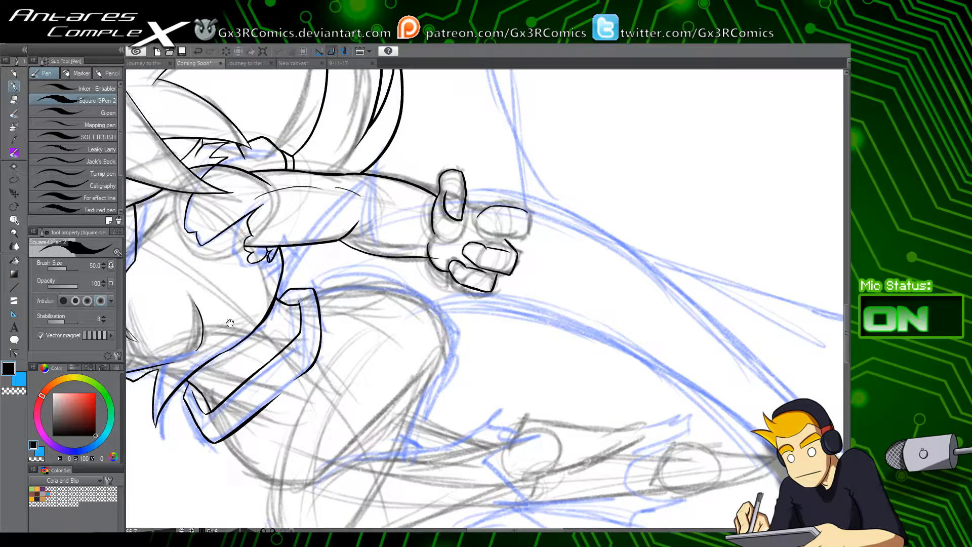
{"action": "left_click_drag", "start_coordinate": [229, 323], "coordinate": [415, 337]}
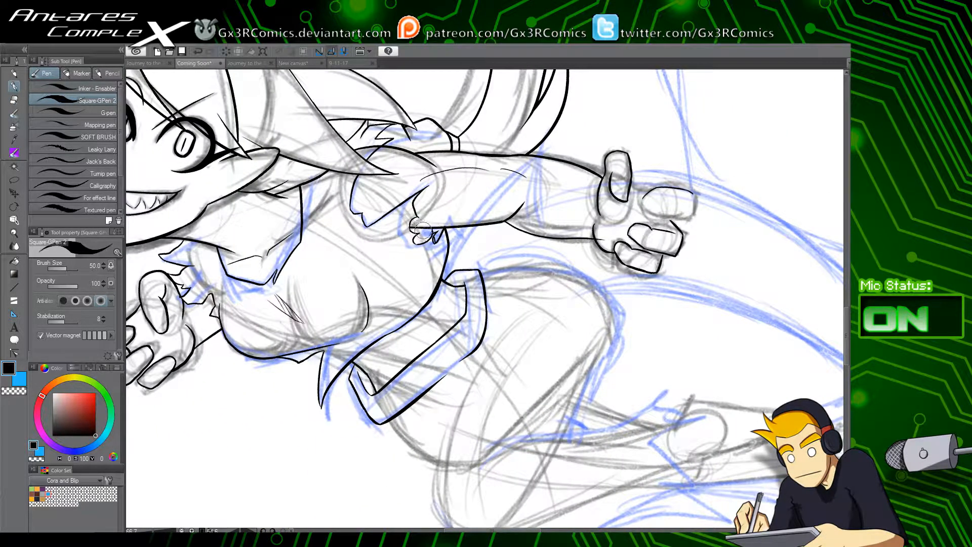
{"action": "key", "text": "e"}
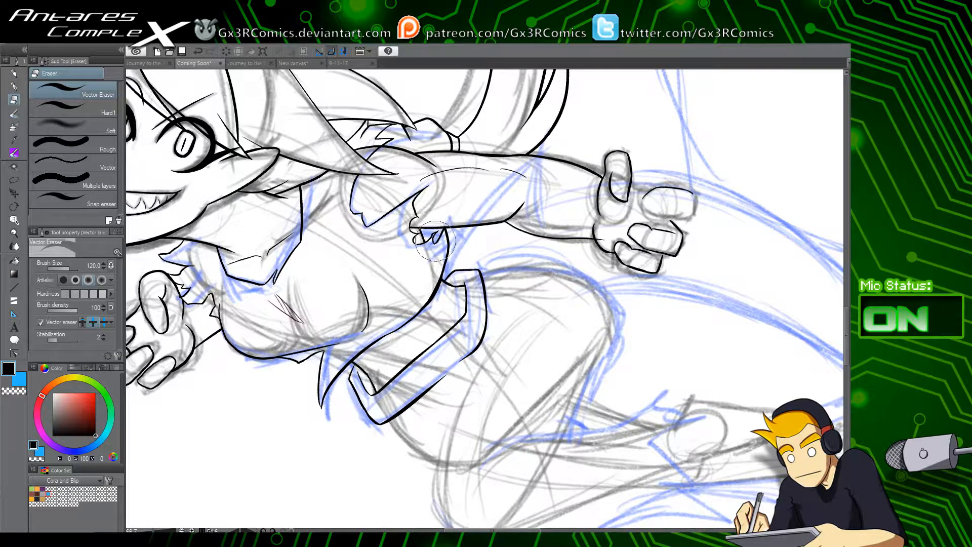
{"action": "left_click_drag", "start_coordinate": [441, 388], "coordinate": [512, 391]}
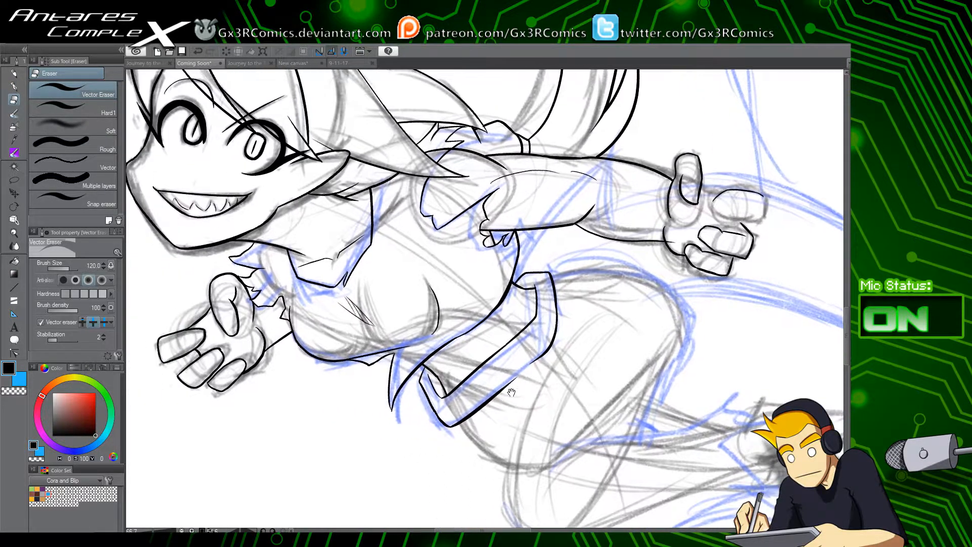
{"action": "left_click_drag", "start_coordinate": [532, 434], "coordinate": [434, 299]}
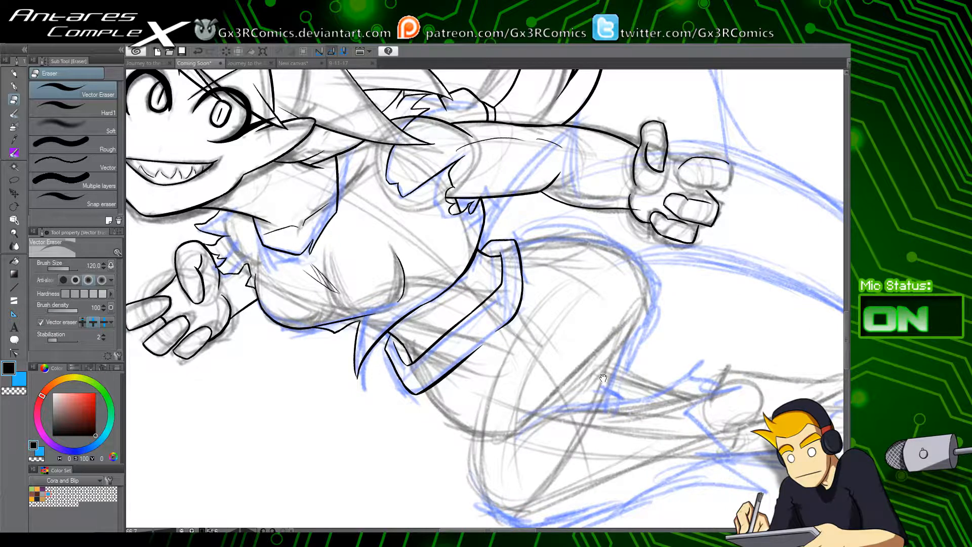
{"action": "key", "text": "p"}
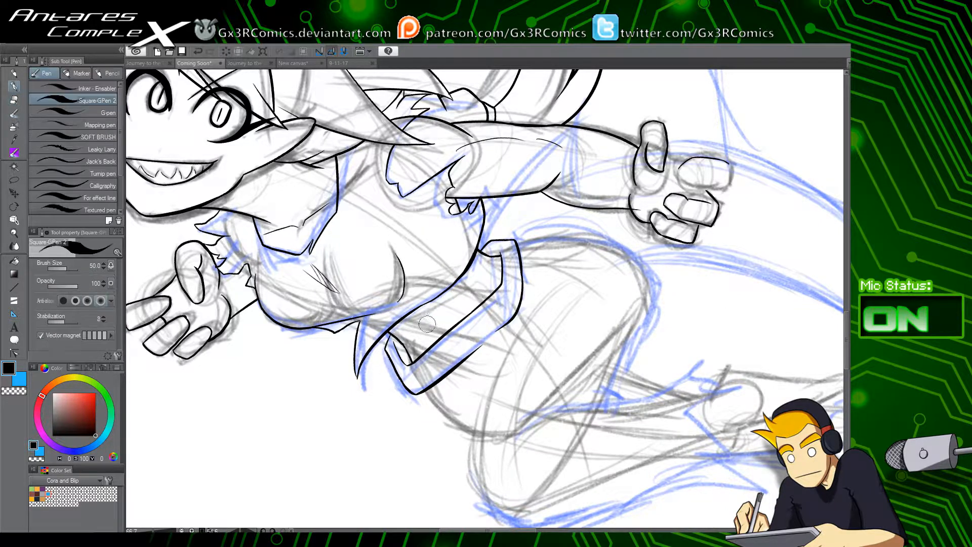
{"action": "left_click_drag", "start_coordinate": [407, 316], "coordinate": [461, 342]}
{"action": "key", "text": "ctrl+z"}
{"action": "left_click_drag", "start_coordinate": [393, 310], "coordinate": [454, 334]}
{"action": "key", "text": "ctrl+z"}
{"action": "left_click_drag", "start_coordinate": [393, 311], "coordinate": [459, 340]}
{"action": "key", "text": "e"}
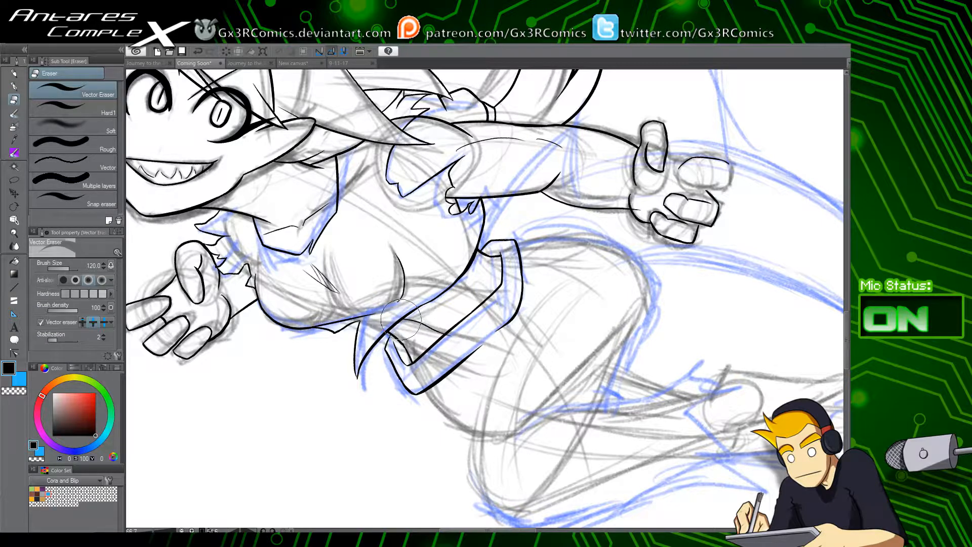
{"action": "left_click_drag", "start_coordinate": [319, 306], "coordinate": [352, 379]}
{"action": "mouse_move", "coordinate": [554, 350]}
{"action": "left_mouse_down"}
{"action": "mouse_move", "coordinate": [427, 387]}
{"action": "mouse_move", "coordinate": [453, 350]}
{"action": "mouse_move", "coordinate": [464, 372]}
{"action": "left_mouse_up"}
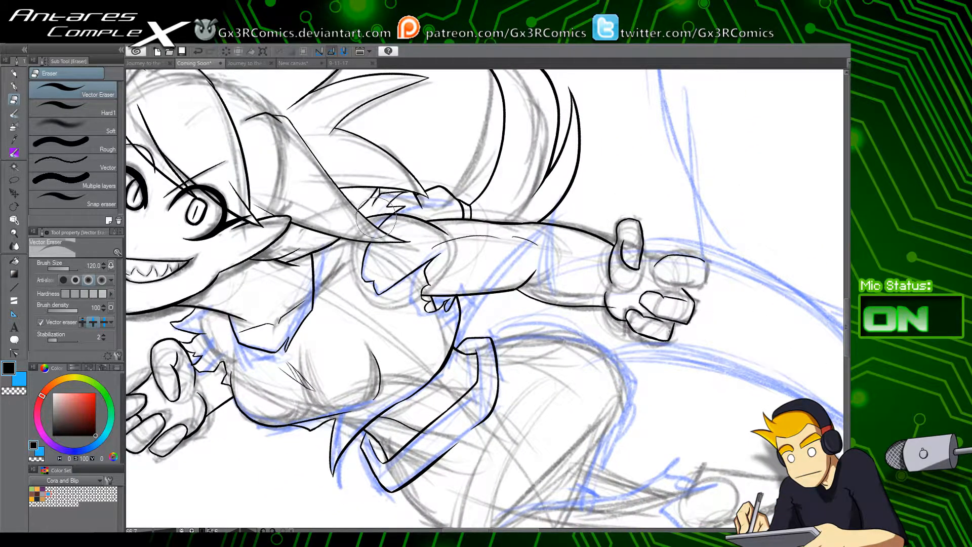
{"action": "left_click_drag", "start_coordinate": [360, 301], "coordinate": [411, 265]}
{"action": "mouse_move", "coordinate": [349, 325]}
{"action": "left_mouse_down"}
{"action": "mouse_move", "coordinate": [390, 309]}
{"action": "mouse_move", "coordinate": [366, 393]}
{"action": "left_mouse_up"}
{"action": "key", "text": "p"}
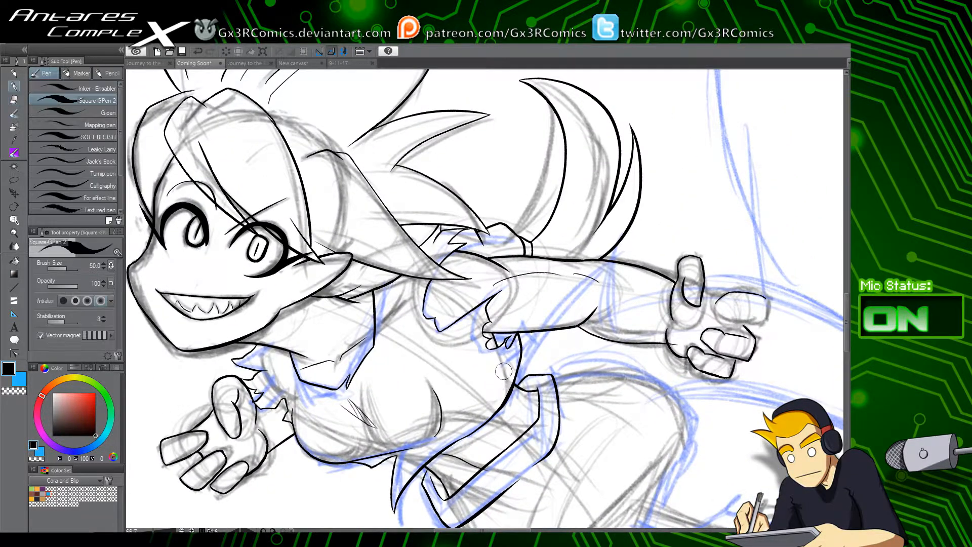
Step: Ink the rounded base and the underside of the index finger on the outstretched hand
{"action": "left_click_drag", "start_coordinate": [710, 95], "coordinate": [589, 130]}
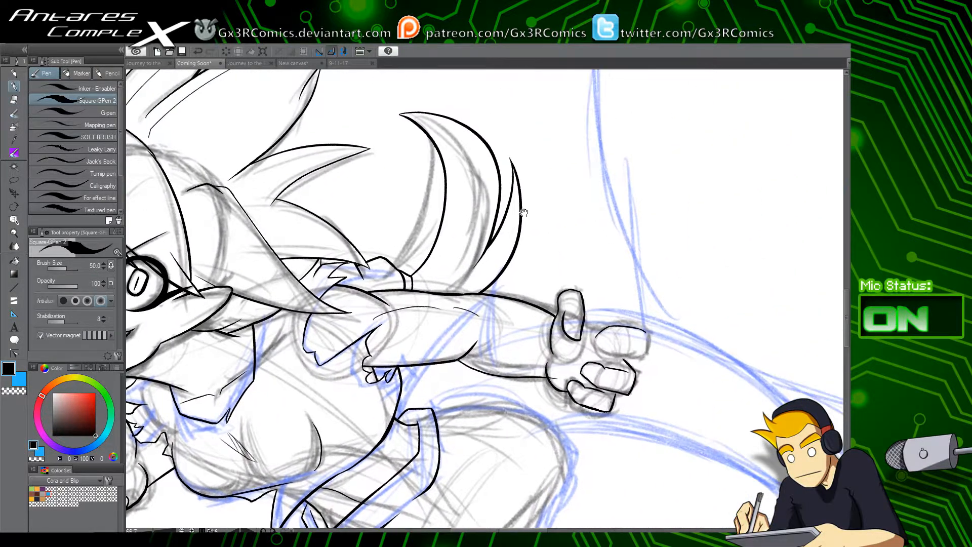
{"action": "left_click_drag", "start_coordinate": [523, 212], "coordinate": [471, 169]}
{"action": "key", "text": "e"}
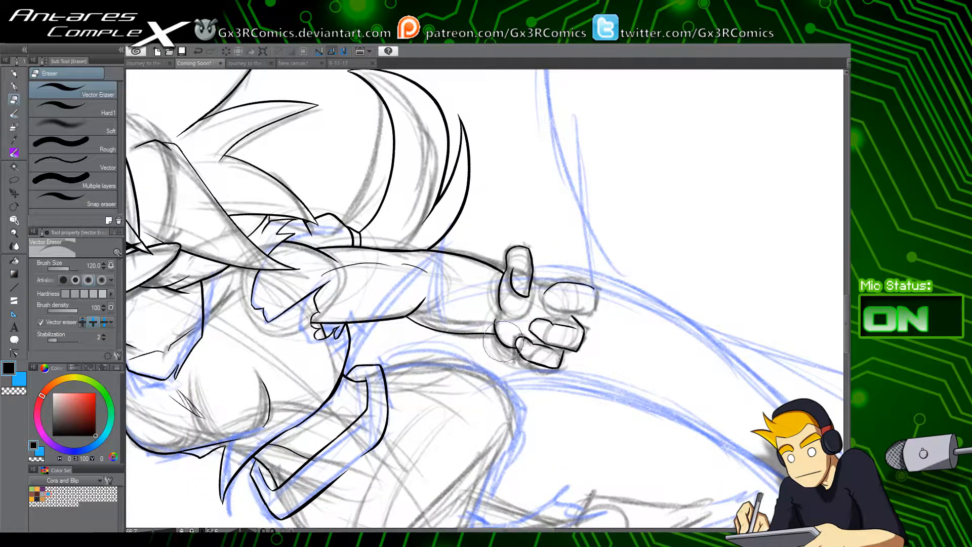
{"action": "scroll", "coordinate": [512, 341], "scroll_direction": "up", "scroll_amount": 4}
{"action": "key", "text": "r"}
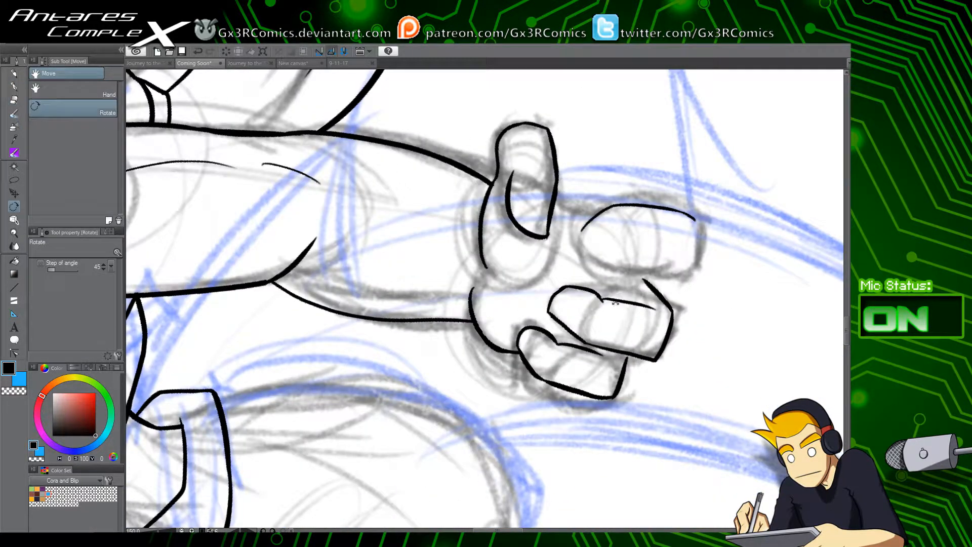
{"action": "left_click_drag", "start_coordinate": [653, 258], "coordinate": [570, 277]}
{"action": "key", "text": "p"}
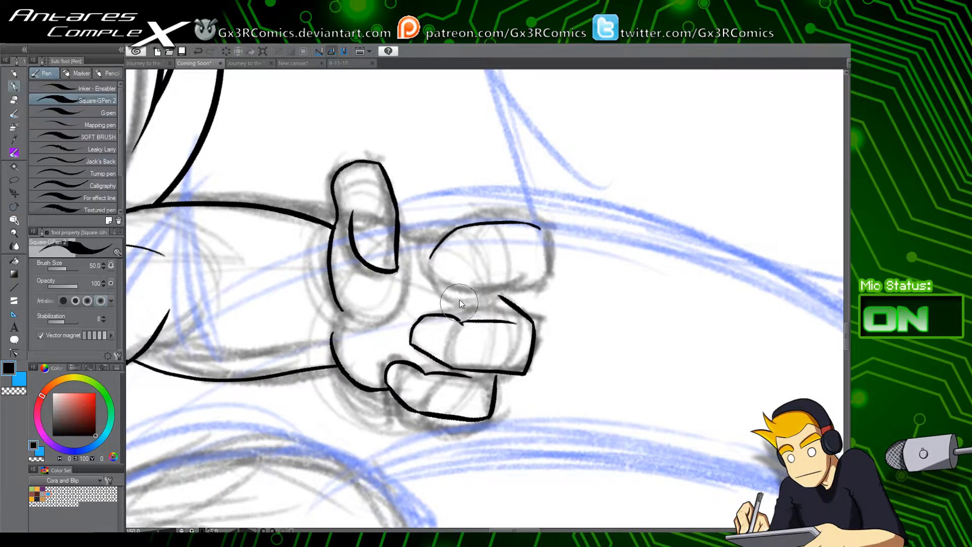
{"action": "scroll", "coordinate": [462, 269], "scroll_direction": "up", "scroll_amount": 3}
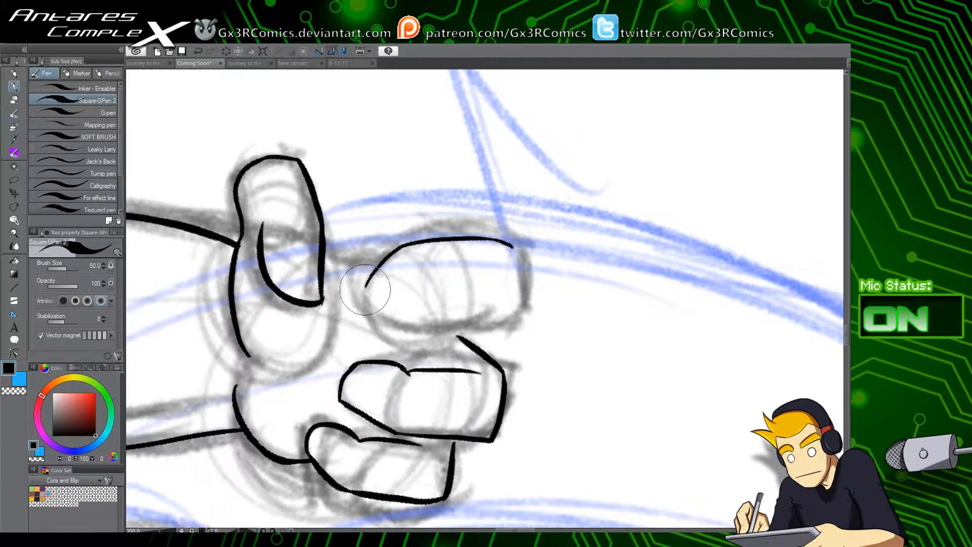
{"action": "key", "text": "y"}
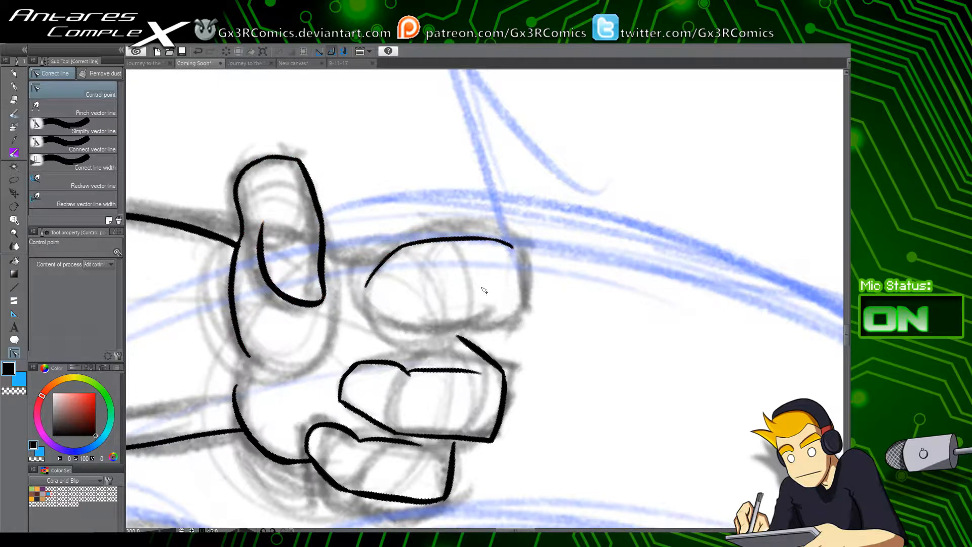
{"action": "key", "text": "p"}
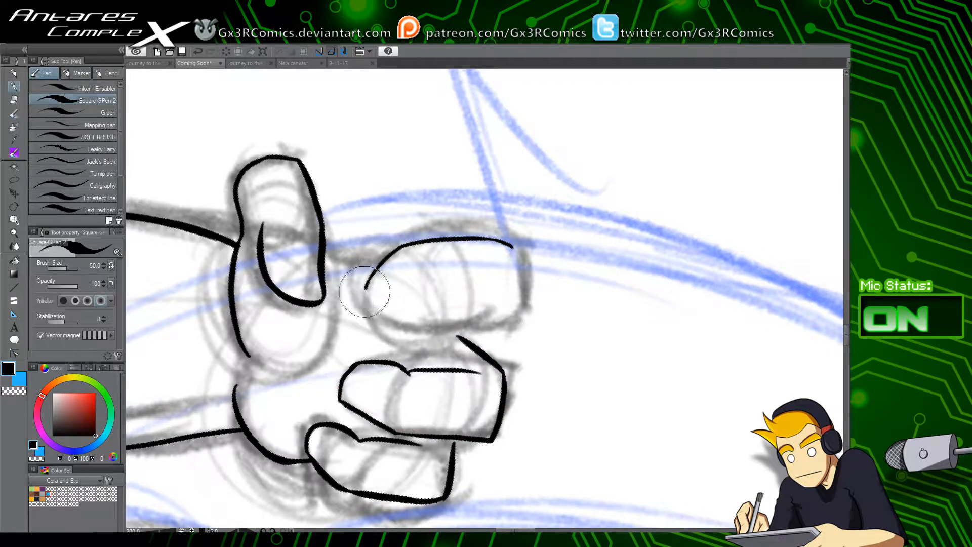
{"action": "mouse_move", "coordinate": [365, 291]}
{"action": "left_mouse_down"}
{"action": "mouse_move", "coordinate": [404, 322]}
{"action": "mouse_move", "coordinate": [399, 334]}
{"action": "mouse_move", "coordinate": [376, 316]}
{"action": "mouse_move", "coordinate": [450, 297]}
{"action": "mouse_move", "coordinate": [425, 318]}
{"action": "mouse_move", "coordinate": [370, 312]}
{"action": "mouse_move", "coordinate": [435, 309]}
{"action": "mouse_move", "coordinate": [414, 318]}
{"action": "mouse_move", "coordinate": [495, 319]}
{"action": "left_mouse_up"}
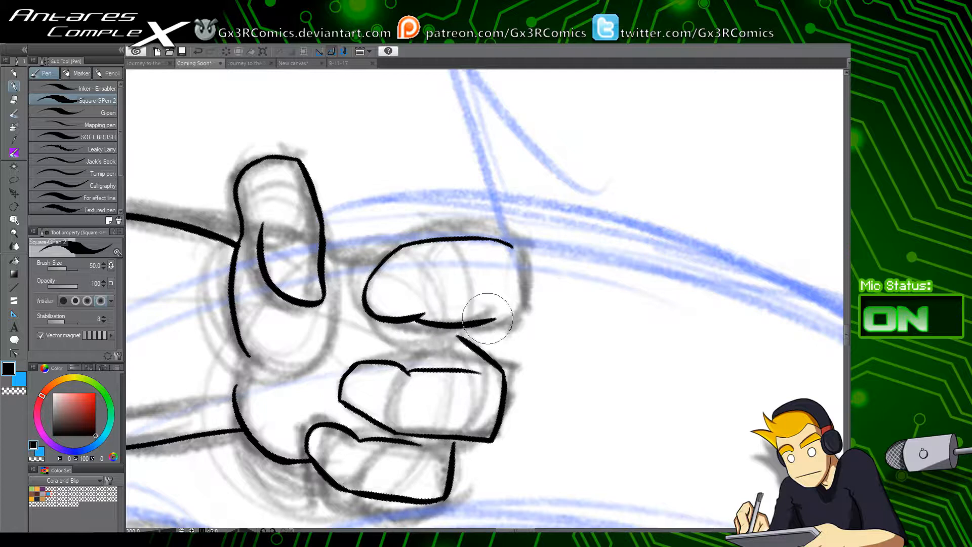
Step: Redraw the index finger's underside as a flatter line running toward the fingertip
{"action": "key", "text": "ctrl+z"}
{"action": "left_click_drag", "start_coordinate": [405, 319], "coordinate": [475, 316]}
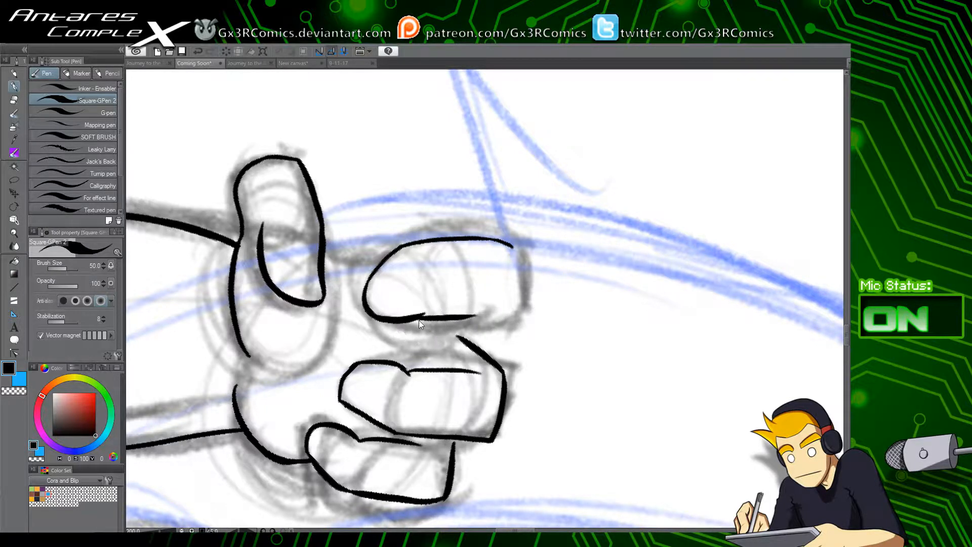
{"action": "key", "text": "ctrl+z"}
{"action": "left_click_drag", "start_coordinate": [405, 319], "coordinate": [522, 313]}
{"action": "key", "text": "ctrl+z"}
{"action": "left_click_drag", "start_coordinate": [405, 319], "coordinate": [483, 314]}
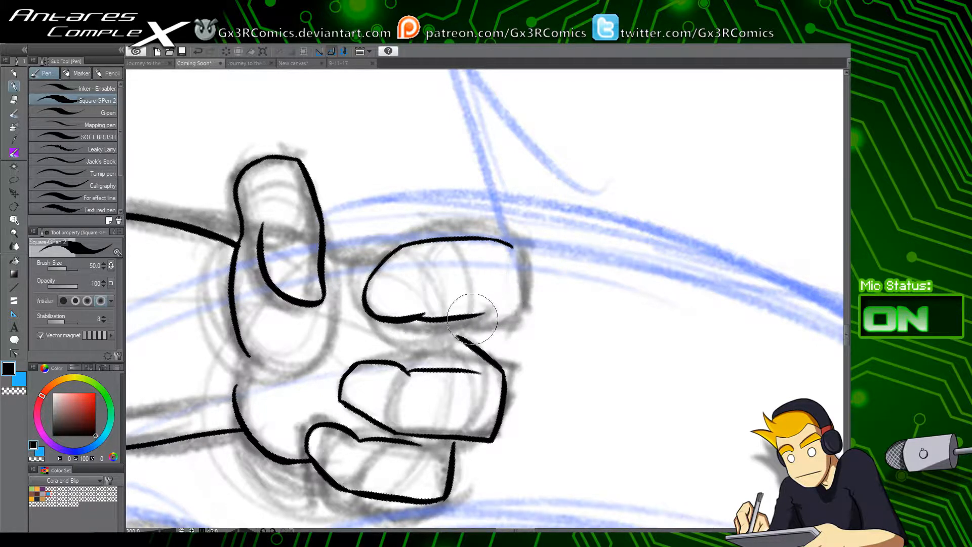
Step: Redraw the index finger's underside and ink the squared fingertip down to the middle finger
{"action": "key", "text": "ctrl+z"}
{"action": "left_click_drag", "start_coordinate": [410, 319], "coordinate": [484, 315]}
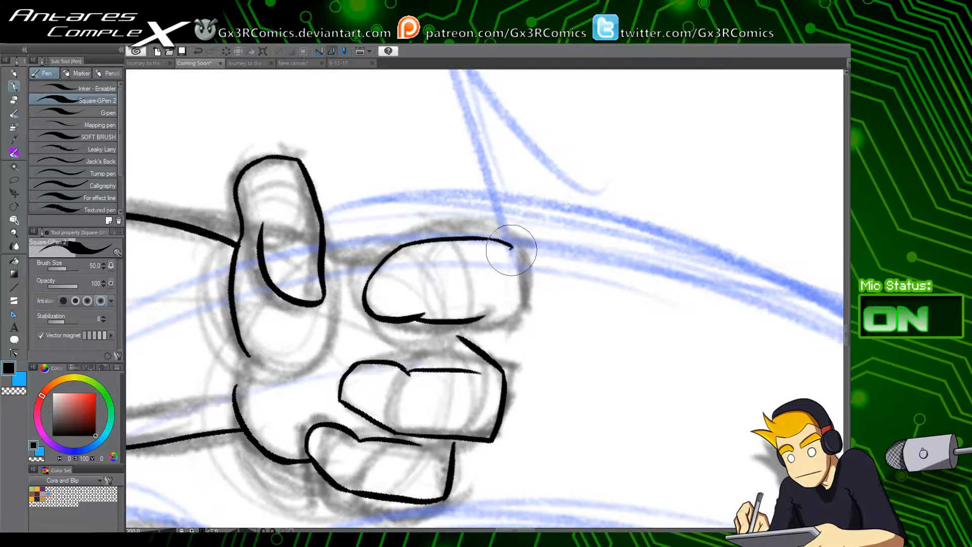
{"action": "left_click_drag", "start_coordinate": [512, 250], "coordinate": [520, 313]}
{"action": "key", "text": "ctrl+z"}
{"action": "mouse_move", "coordinate": [511, 247]}
{"action": "left_mouse_down"}
{"action": "mouse_move", "coordinate": [520, 310]}
{"action": "mouse_move", "coordinate": [465, 350]}
{"action": "mouse_move", "coordinate": [479, 322]}
{"action": "mouse_move", "coordinate": [519, 306]}
{"action": "left_mouse_up"}
{"action": "key", "text": "ctrl+z"}
{"action": "key", "text": "ctrl+z"}
{"action": "left_click_drag", "start_coordinate": [460, 333], "coordinate": [518, 316]}
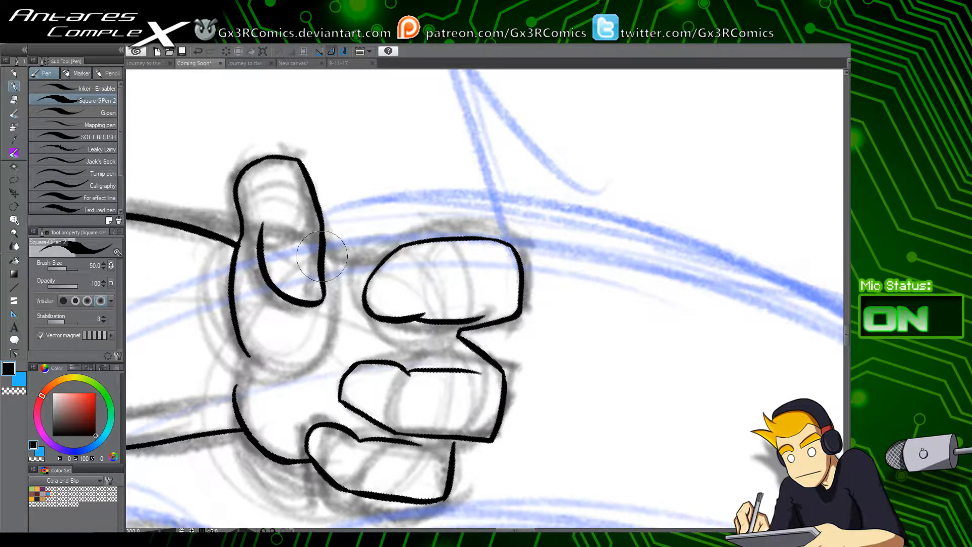
Step: Ink the short line joining the thumb to the index finger and trim its overshooting ends
{"action": "left_click_drag", "start_coordinate": [312, 246], "coordinate": [418, 268]}
{"action": "key", "text": "ctrl+z"}
{"action": "left_click_drag", "start_coordinate": [311, 246], "coordinate": [423, 248]}
{"action": "key", "text": "e"}
{"action": "left_click", "coordinate": [399, 263]}
{"action": "left_click", "coordinate": [317, 253]}
Step: Ink the long rounded upper contour of the hip, starting at the belt's upper corner
{"action": "mouse_move", "coordinate": [328, 355]}
{"action": "left_mouse_down"}
{"action": "mouse_move", "coordinate": [385, 269]}
{"action": "mouse_move", "coordinate": [425, 231]}
{"action": "left_mouse_up"}
{"action": "mouse_move", "coordinate": [368, 296]}
{"action": "left_mouse_down"}
{"action": "mouse_move", "coordinate": [373, 393]}
{"action": "mouse_move", "coordinate": [496, 222]}
{"action": "left_mouse_up"}
{"action": "mouse_move", "coordinate": [434, 371]}
{"action": "left_mouse_down"}
{"action": "mouse_move", "coordinate": [458, 416]}
{"action": "mouse_move", "coordinate": [606, 222]}
{"action": "left_mouse_up"}
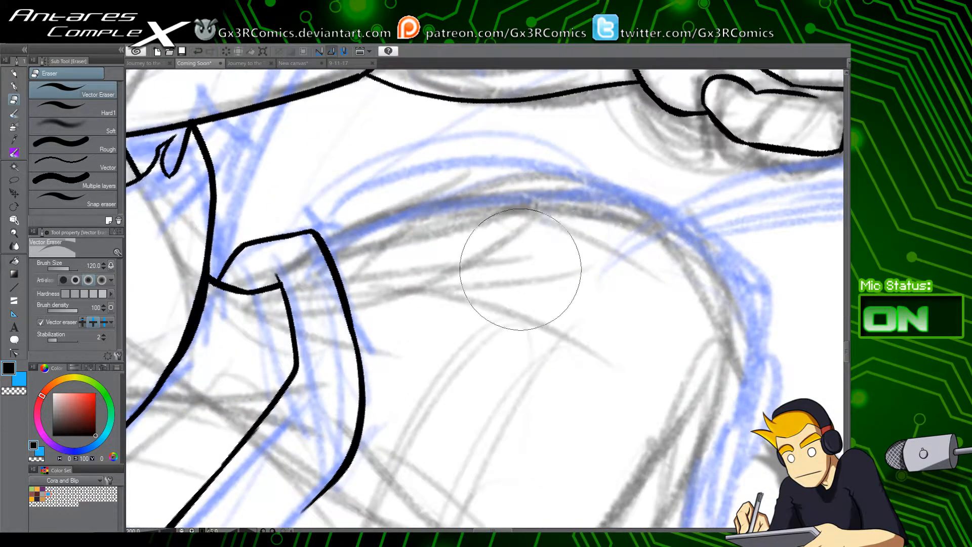
{"action": "left_click", "coordinate": [407, 342], "text": "alt"}
{"action": "left_click", "coordinate": [408, 345], "text": "alt"}
{"action": "key", "text": "p"}
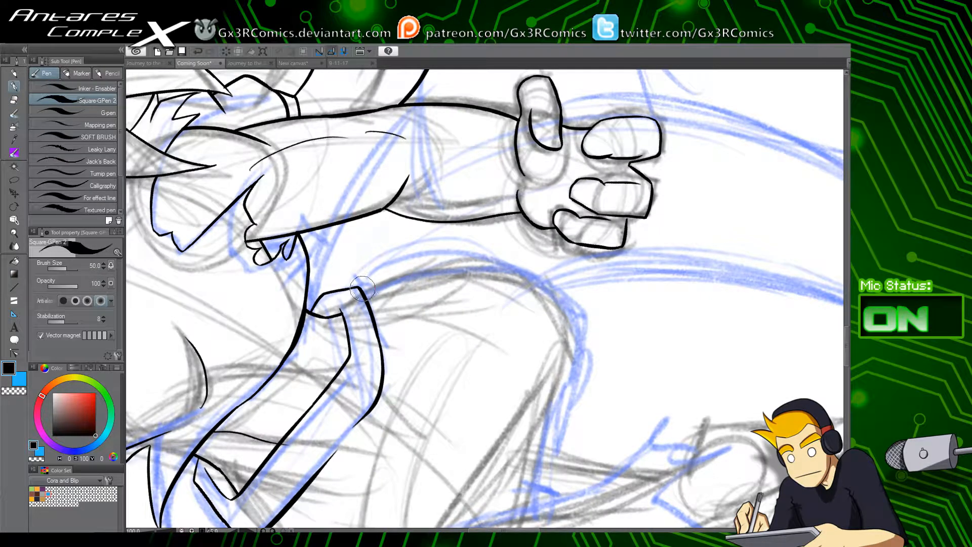
{"action": "mouse_move", "coordinate": [358, 287]}
{"action": "left_mouse_down"}
{"action": "mouse_move", "coordinate": [509, 271]}
{"action": "mouse_move", "coordinate": [550, 333]}
{"action": "mouse_move", "coordinate": [395, 219]}
{"action": "mouse_move", "coordinate": [487, 226]}
{"action": "mouse_move", "coordinate": [519, 254]}
{"action": "left_mouse_up"}
{"action": "key", "text": "ctrl+z"}
{"action": "left_click_drag", "start_coordinate": [412, 240], "coordinate": [331, 215]}
{"action": "key", "text": "ctrl+z"}
{"action": "mouse_move", "coordinate": [242, 215]}
{"action": "left_mouse_down"}
{"action": "mouse_move", "coordinate": [400, 200]}
{"action": "mouse_move", "coordinate": [446, 231]}
{"action": "mouse_move", "coordinate": [452, 271]}
{"action": "mouse_move", "coordinate": [430, 217]}
{"action": "left_mouse_up"}
{"action": "key", "text": "ctrl+z"}
{"action": "left_click_drag", "start_coordinate": [396, 150], "coordinate": [432, 235]}
{"action": "key", "text": "ctrl+z"}
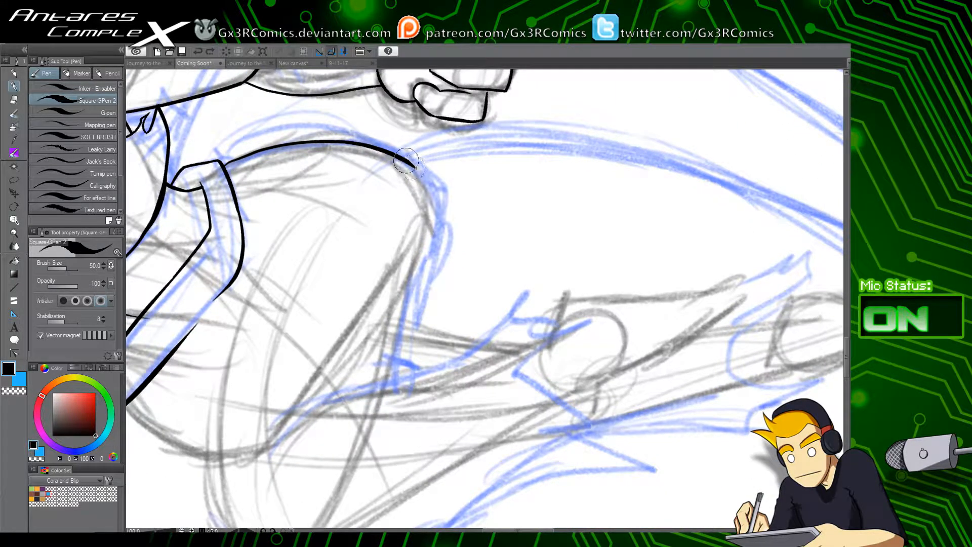
Step: Continue the hip contour around its rounded far end and curve it inward below
{"action": "left_click_drag", "start_coordinate": [405, 154], "coordinate": [437, 233]}
{"action": "key", "text": "ctrl+z"}
{"action": "mouse_move", "coordinate": [408, 161]}
{"action": "left_mouse_down"}
{"action": "mouse_move", "coordinate": [440, 243]}
{"action": "mouse_move", "coordinate": [434, 274]}
{"action": "mouse_move", "coordinate": [417, 291]}
{"action": "left_mouse_up"}
Step: Ink the nearly vertical trouser line below the hip's curve, ending in a small stepped fold above the calf
{"action": "mouse_move", "coordinate": [429, 273]}
{"action": "left_mouse_down"}
{"action": "mouse_move", "coordinate": [442, 188]}
{"action": "mouse_move", "coordinate": [411, 276]}
{"action": "left_mouse_up"}
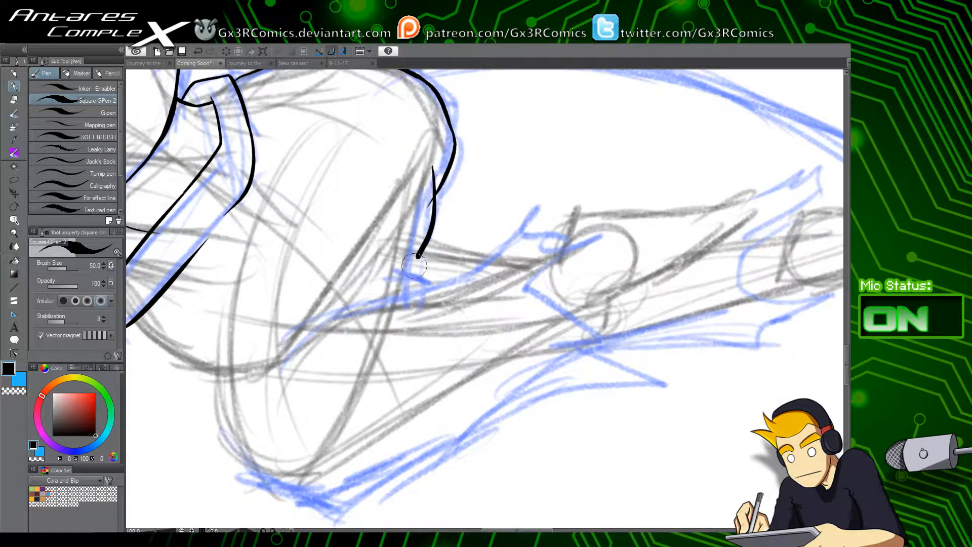
{"action": "key", "text": "ctrl+z"}
{"action": "mouse_move", "coordinate": [436, 162]}
{"action": "left_mouse_down"}
{"action": "mouse_move", "coordinate": [420, 243]}
{"action": "mouse_move", "coordinate": [427, 287]}
{"action": "left_mouse_up"}
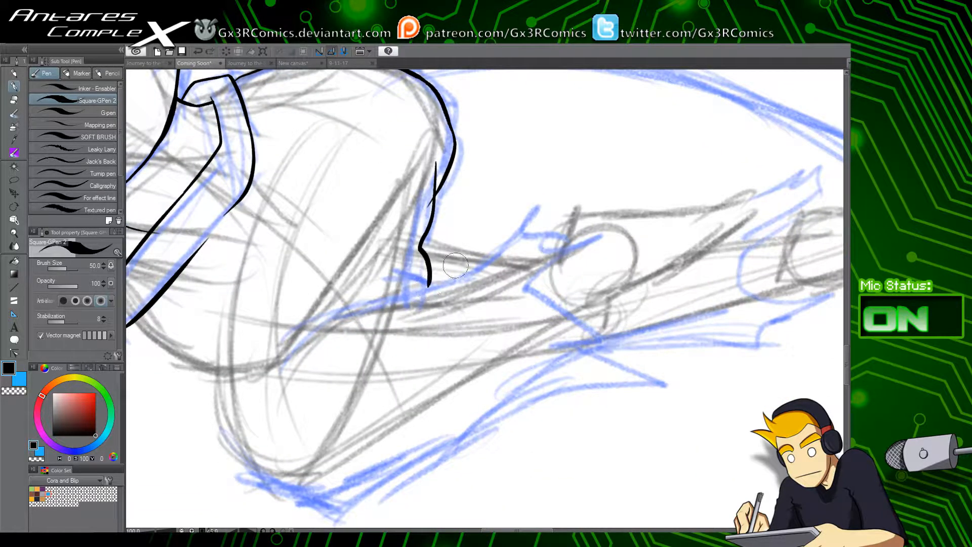
{"action": "key", "text": "ctrl+z"}
{"action": "left_click_drag", "start_coordinate": [438, 160], "coordinate": [426, 279]}
{"action": "key", "text": "ctrl+z"}
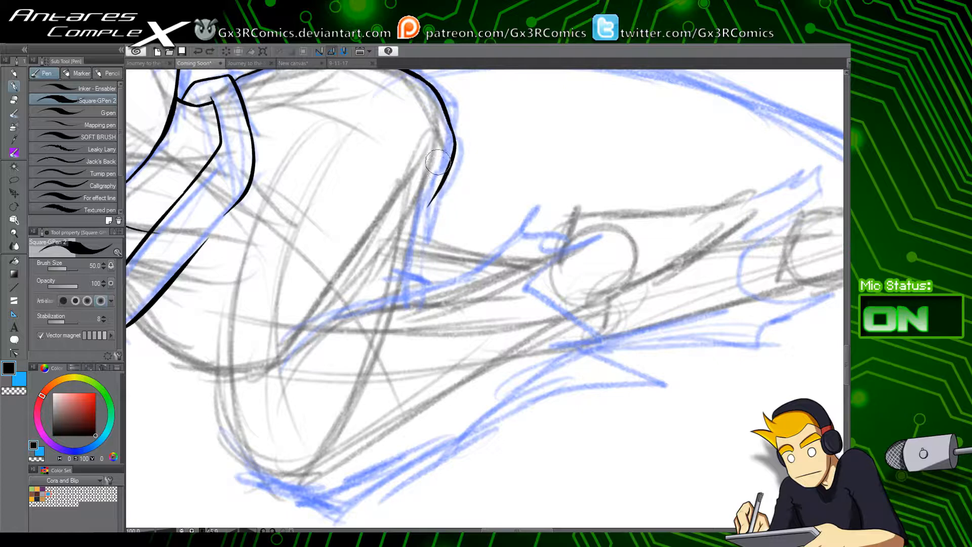
{"action": "mouse_move", "coordinate": [438, 161]}
{"action": "left_mouse_down"}
{"action": "mouse_move", "coordinate": [427, 275]}
{"action": "mouse_move", "coordinate": [463, 274]}
{"action": "left_mouse_up"}
{"action": "key", "text": "e"}
{"action": "left_click_drag", "start_coordinate": [341, 254], "coordinate": [386, 289]}
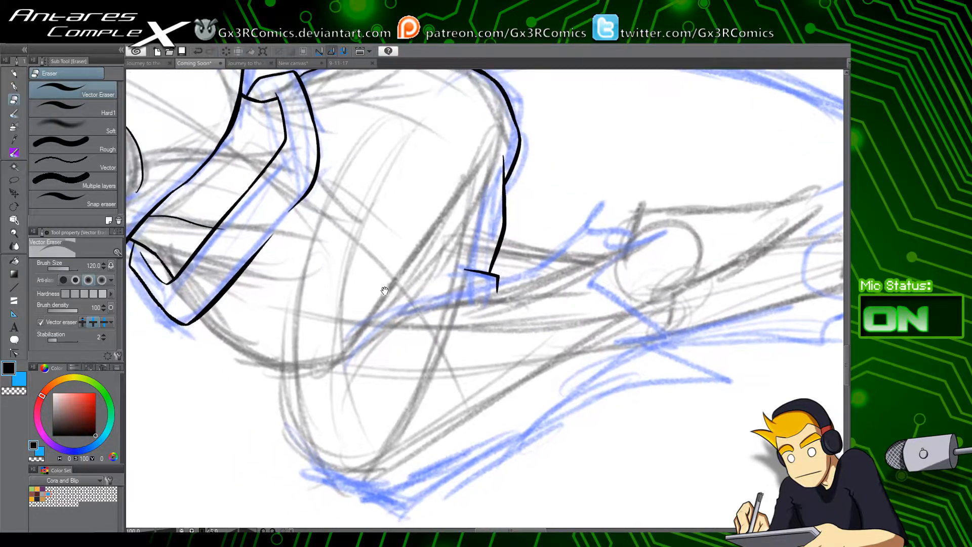
Step: Ink the long front curve of the bent leg's thigh down to the knee
{"action": "key", "text": "p"}
{"action": "mouse_move", "coordinate": [382, 109]}
{"action": "left_mouse_down"}
{"action": "mouse_move", "coordinate": [290, 325]}
{"action": "mouse_move", "coordinate": [349, 474]}
{"action": "left_mouse_up"}
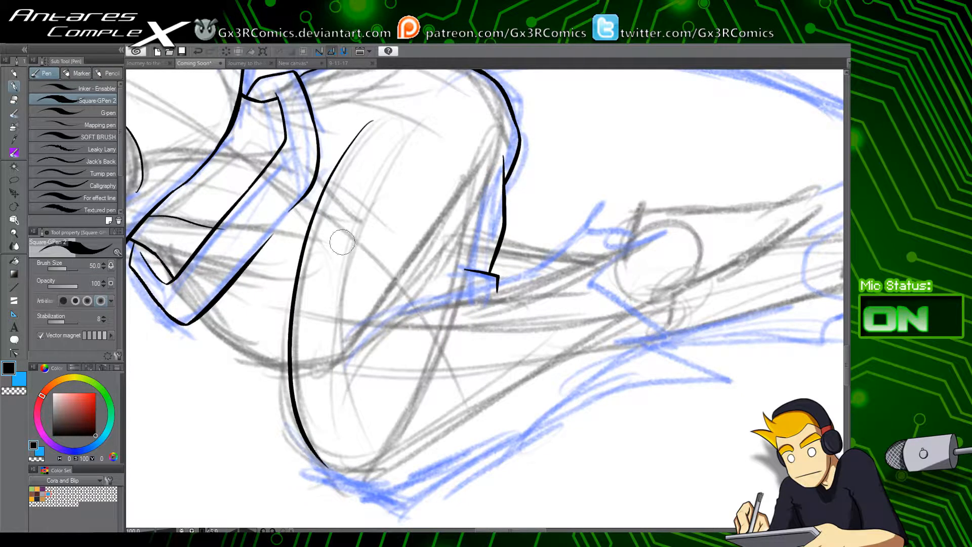
{"action": "key", "text": "ctrl+z"}
{"action": "mouse_move", "coordinate": [382, 118]}
{"action": "left_mouse_down"}
{"action": "mouse_move", "coordinate": [336, 178]}
{"action": "mouse_move", "coordinate": [298, 386]}
{"action": "mouse_move", "coordinate": [321, 436]}
{"action": "mouse_move", "coordinate": [314, 370]}
{"action": "left_mouse_up"}
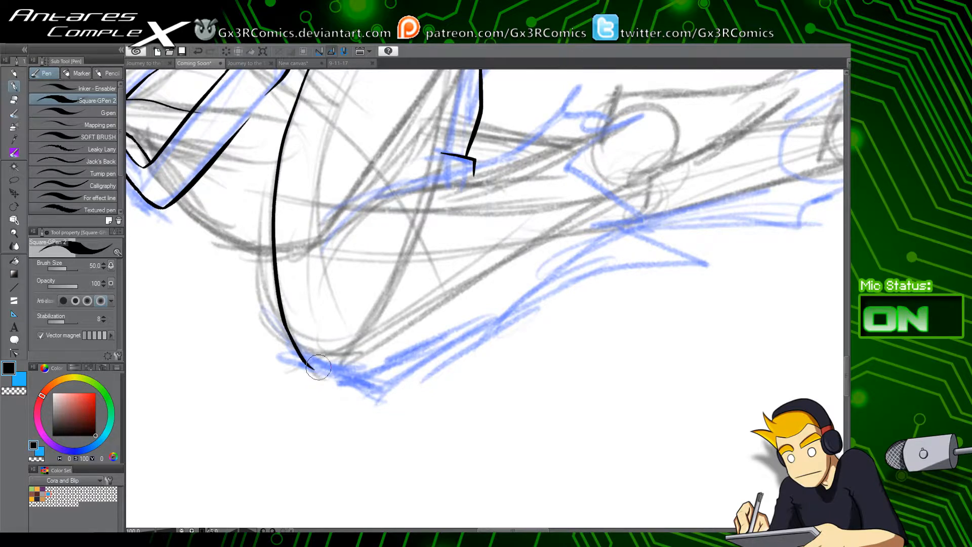
Step: Ink the underside of the knee with a small fold and the start of the shin's lower edge
{"action": "left_click_drag", "start_coordinate": [304, 363], "coordinate": [372, 394]}
{"action": "key", "text": "ctrl+z"}
{"action": "mouse_move", "coordinate": [305, 362]}
{"action": "left_mouse_down"}
{"action": "mouse_move", "coordinate": [373, 385]}
{"action": "mouse_move", "coordinate": [423, 359]}
{"action": "left_mouse_up"}
{"action": "key", "text": "ctrl+z"}
{"action": "mouse_move", "coordinate": [368, 386]}
{"action": "left_mouse_down"}
{"action": "mouse_move", "coordinate": [419, 347]}
{"action": "mouse_move", "coordinate": [414, 375]}
{"action": "mouse_move", "coordinate": [466, 333]}
{"action": "left_mouse_up"}
{"action": "key", "text": "ctrl+z"}
{"action": "left_click_drag", "start_coordinate": [478, 295], "coordinate": [420, 393]}
Step: Ink the calf's upper line from the knee crease to the ankle and the jagged edge of the torn trouser cuff
{"action": "mouse_move", "coordinate": [270, 361]}
{"action": "left_mouse_down"}
{"action": "mouse_move", "coordinate": [304, 304]}
{"action": "mouse_move", "coordinate": [433, 268]}
{"action": "left_mouse_up"}
{"action": "key", "text": "ctrl+z"}
{"action": "mouse_move", "coordinate": [279, 341]}
{"action": "left_mouse_down"}
{"action": "mouse_move", "coordinate": [314, 302]}
{"action": "mouse_move", "coordinate": [402, 280]}
{"action": "left_mouse_up"}
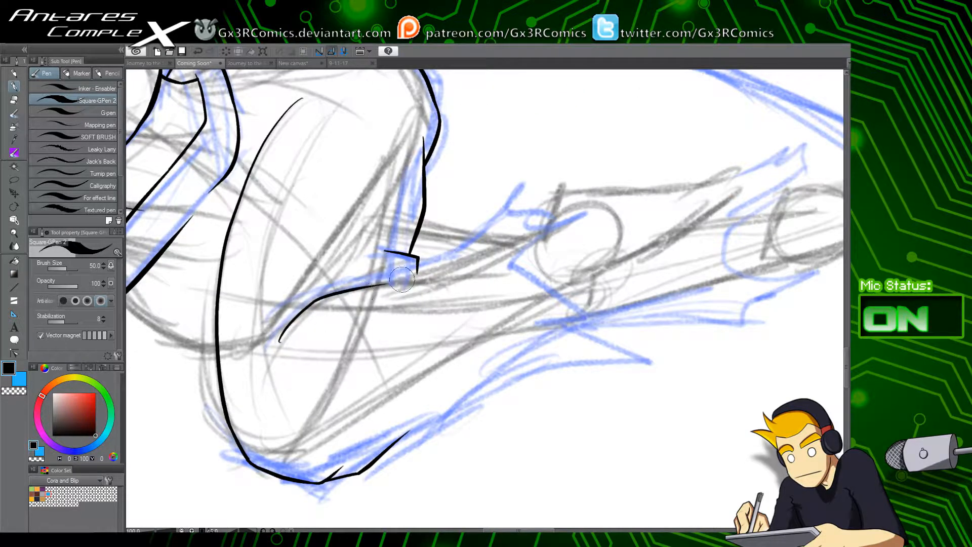
{"action": "key", "text": "ctrl+z"}
{"action": "mouse_move", "coordinate": [276, 346]}
{"action": "left_mouse_down"}
{"action": "mouse_move", "coordinate": [304, 310]}
{"action": "mouse_move", "coordinate": [411, 276]}
{"action": "mouse_move", "coordinate": [464, 244]}
{"action": "mouse_move", "coordinate": [519, 185]}
{"action": "mouse_move", "coordinate": [536, 213]}
{"action": "mouse_move", "coordinate": [531, 233]}
{"action": "mouse_move", "coordinate": [576, 217]}
{"action": "mouse_move", "coordinate": [521, 250]}
{"action": "mouse_move", "coordinate": [547, 300]}
{"action": "mouse_move", "coordinate": [602, 282]}
{"action": "mouse_move", "coordinate": [601, 314]}
{"action": "mouse_move", "coordinate": [568, 350]}
{"action": "left_mouse_up"}
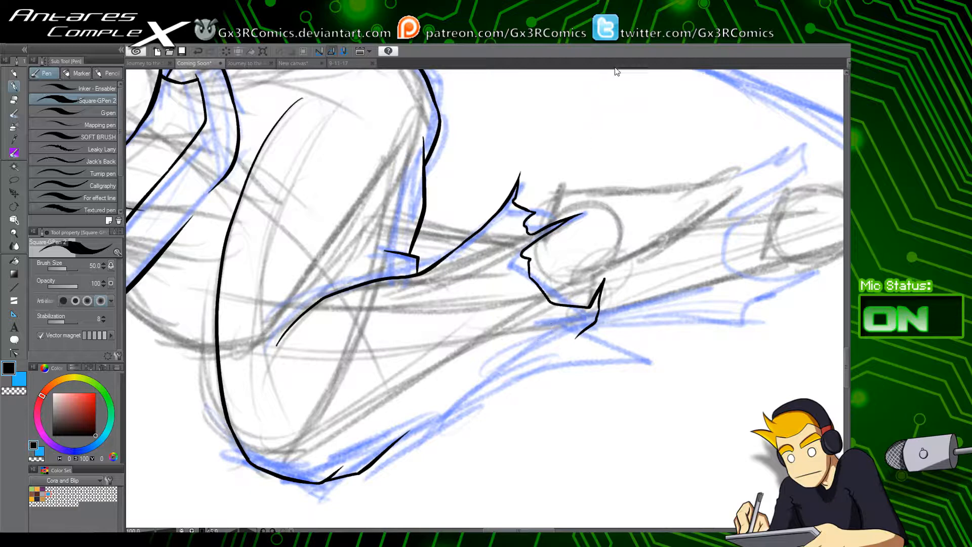
Step: Ink the shin's lower edge out to a pointed scrap and close the torn cuff around it
{"action": "left_click_drag", "start_coordinate": [618, 294], "coordinate": [576, 286]}
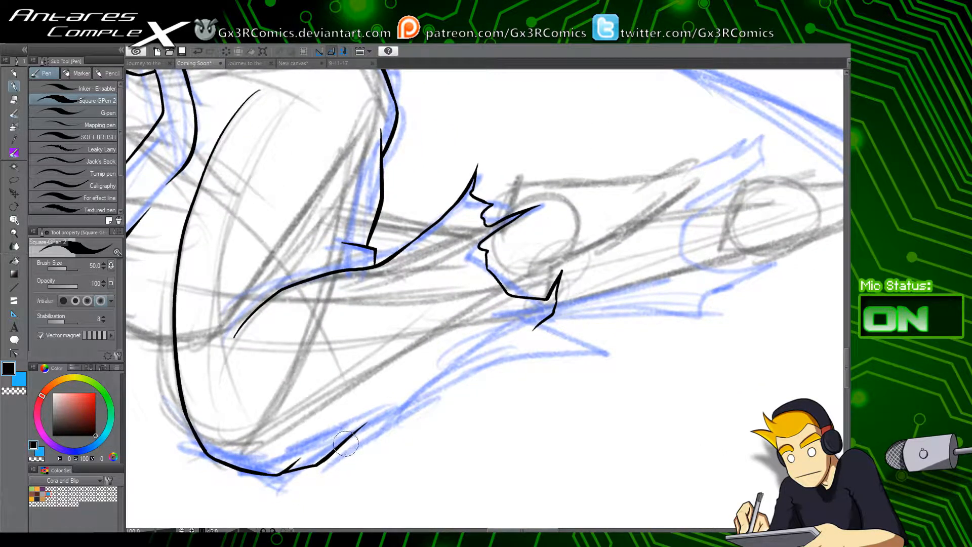
{"action": "left_click_drag", "start_coordinate": [344, 442], "coordinate": [460, 380]}
{"action": "key", "text": "ctrl+z"}
{"action": "mouse_move", "coordinate": [333, 454]}
{"action": "left_mouse_down"}
{"action": "mouse_move", "coordinate": [372, 418]}
{"action": "mouse_move", "coordinate": [587, 338]}
{"action": "left_mouse_up"}
{"action": "key", "text": "ctrl+z"}
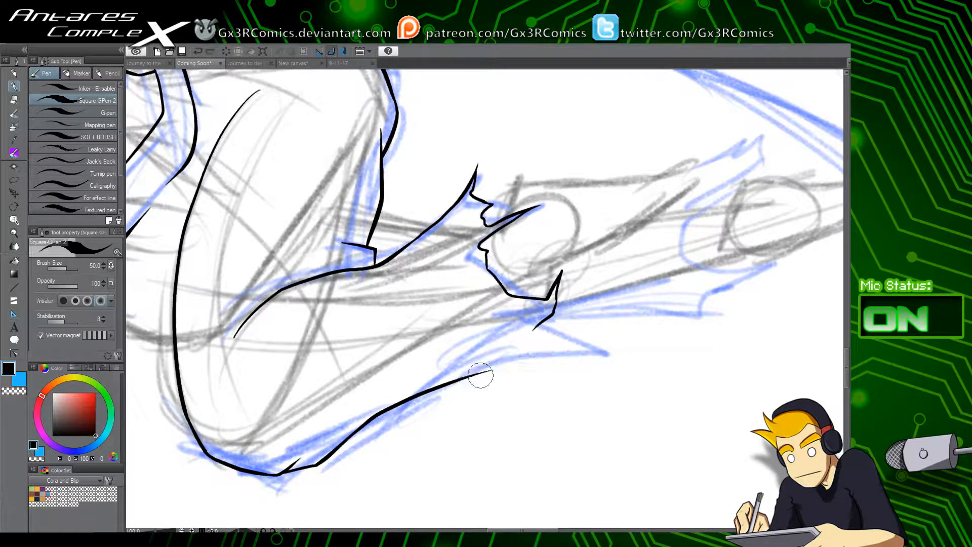
{"action": "left_click_drag", "start_coordinate": [459, 380], "coordinate": [600, 353]}
{"action": "key", "text": "ctrl+z"}
{"action": "mouse_move", "coordinate": [458, 378]}
{"action": "left_mouse_down"}
{"action": "mouse_move", "coordinate": [610, 353]}
{"action": "mouse_move", "coordinate": [554, 330]}
{"action": "mouse_move", "coordinate": [533, 332]}
{"action": "mouse_move", "coordinate": [546, 317]}
{"action": "left_mouse_up"}
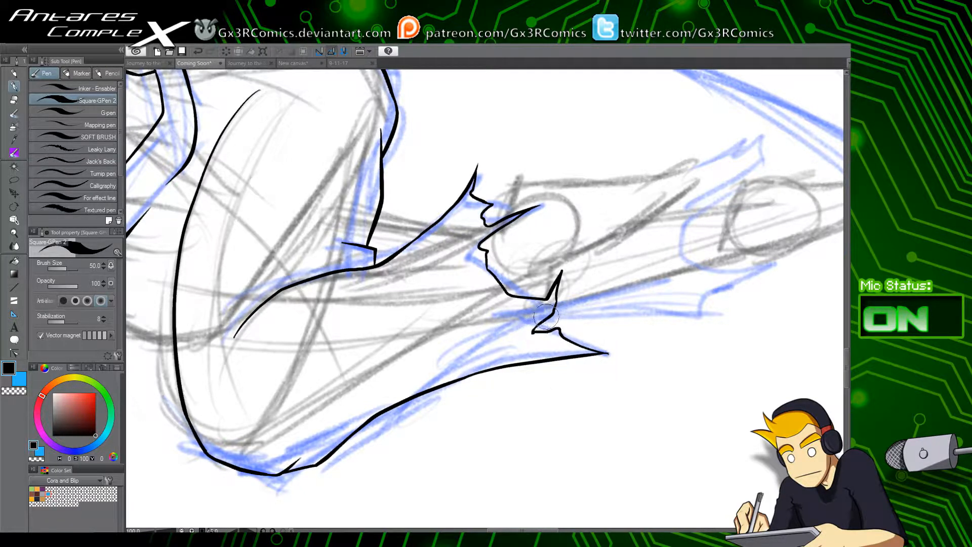
Step: Ink the near foot's sole, top and rounded toe, and trim the sole line overshooting the torn cuff
{"action": "mouse_move", "coordinate": [514, 260]}
{"action": "left_mouse_down"}
{"action": "mouse_move", "coordinate": [488, 326]}
{"action": "mouse_move", "coordinate": [449, 360]}
{"action": "left_mouse_up"}
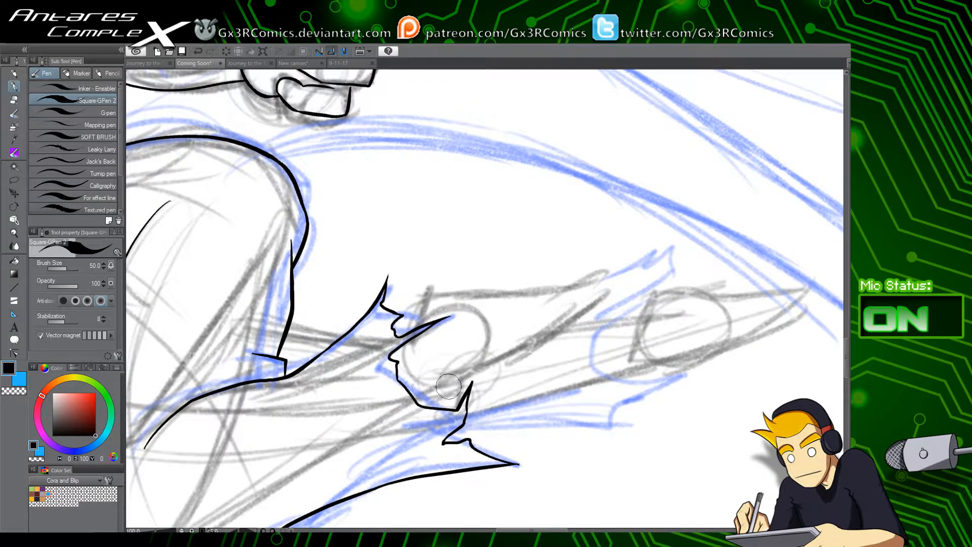
{"action": "mouse_move", "coordinate": [365, 428]}
{"action": "left_mouse_down"}
{"action": "mouse_move", "coordinate": [583, 321]}
{"action": "mouse_move", "coordinate": [615, 292]}
{"action": "left_mouse_up"}
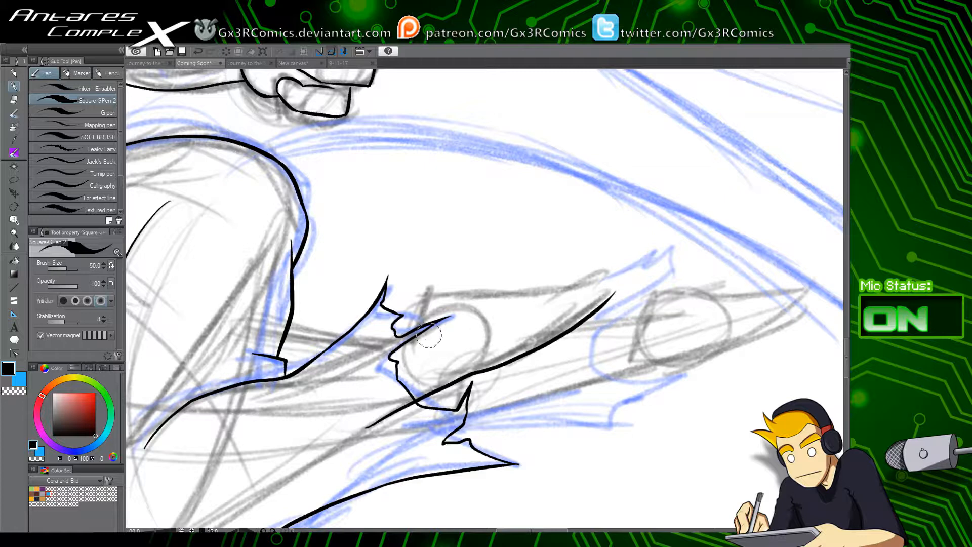
{"action": "mouse_move", "coordinate": [418, 320]}
{"action": "left_mouse_down"}
{"action": "mouse_move", "coordinate": [425, 299]}
{"action": "mouse_move", "coordinate": [620, 275]}
{"action": "mouse_move", "coordinate": [602, 307]}
{"action": "mouse_move", "coordinate": [610, 294]}
{"action": "mouse_move", "coordinate": [551, 349]}
{"action": "left_mouse_up"}
{"action": "key", "text": "ctrl+z"}
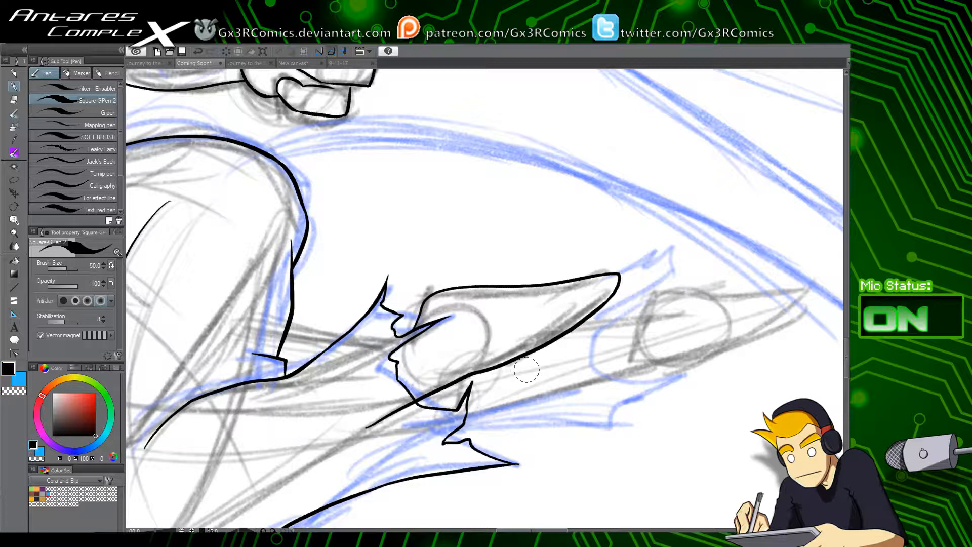
{"action": "key", "text": "e"}
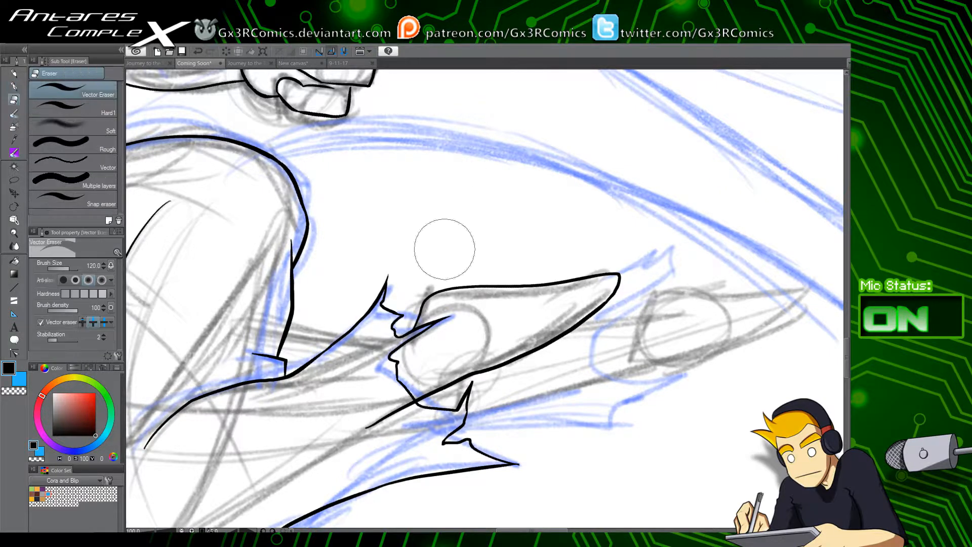
{"action": "left_click_drag", "start_coordinate": [448, 353], "coordinate": [375, 306]}
Step: Ink the far leg's lower edge and its jagged torn cuff up to the near foot
{"action": "key", "text": "p"}
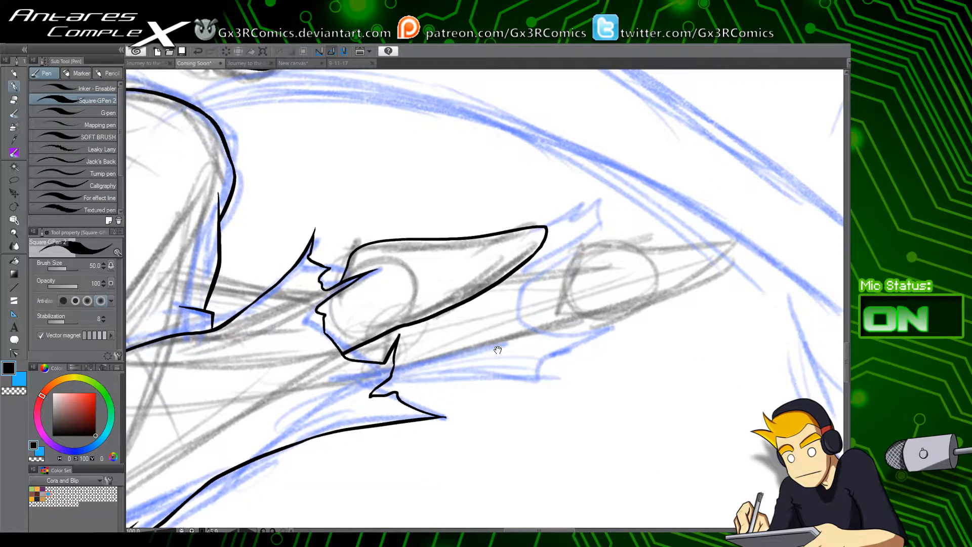
{"action": "left_click_drag", "start_coordinate": [400, 390], "coordinate": [357, 369]}
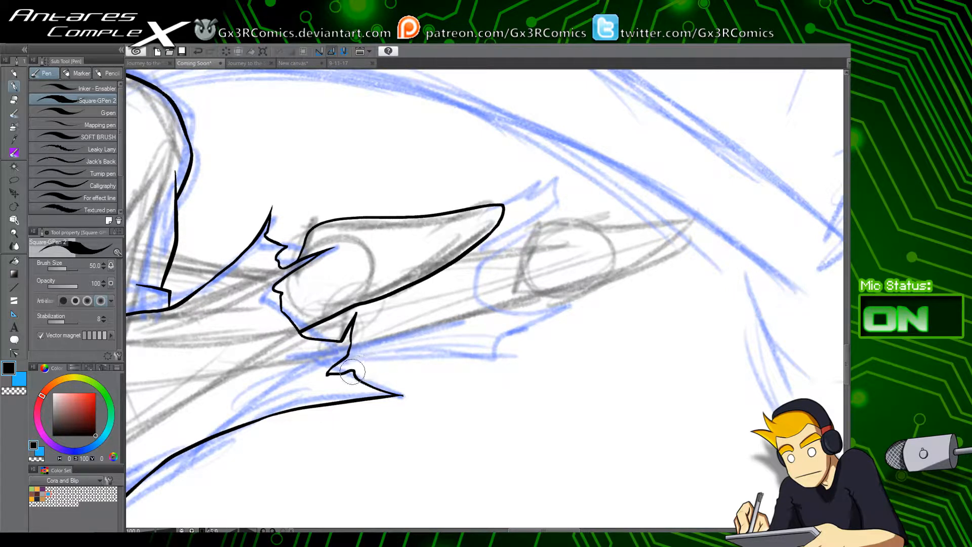
{"action": "left_click_drag", "start_coordinate": [353, 371], "coordinate": [429, 348]}
{"action": "key", "text": "ctrl+z"}
{"action": "mouse_move", "coordinate": [353, 371]}
{"action": "left_mouse_down"}
{"action": "mouse_move", "coordinate": [505, 351]}
{"action": "mouse_move", "coordinate": [488, 347]}
{"action": "mouse_move", "coordinate": [557, 311]}
{"action": "left_mouse_up"}
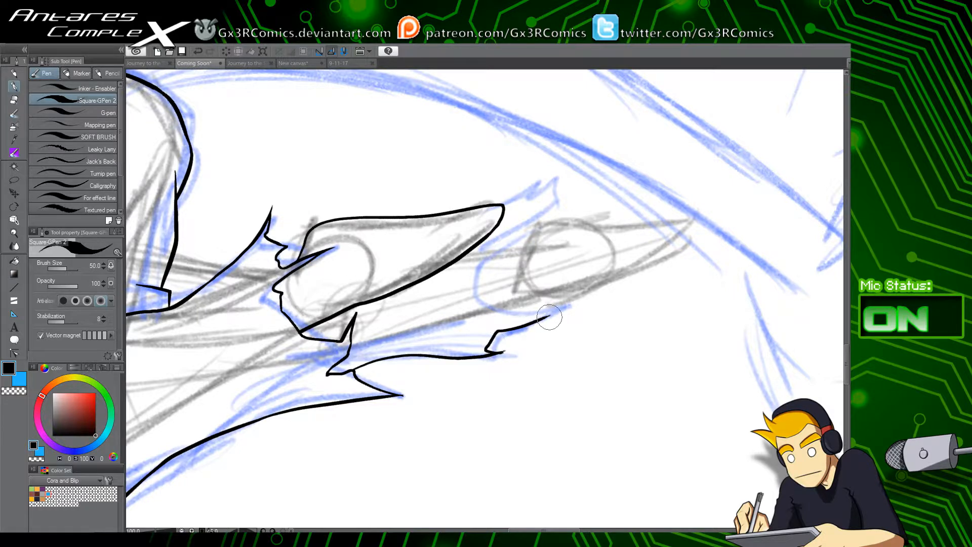
{"action": "mouse_move", "coordinate": [550, 317]}
{"action": "left_mouse_down"}
{"action": "mouse_move", "coordinate": [485, 309]}
{"action": "mouse_move", "coordinate": [477, 278]}
{"action": "mouse_move", "coordinate": [494, 251]}
{"action": "mouse_move", "coordinate": [478, 246]}
{"action": "left_mouse_up"}
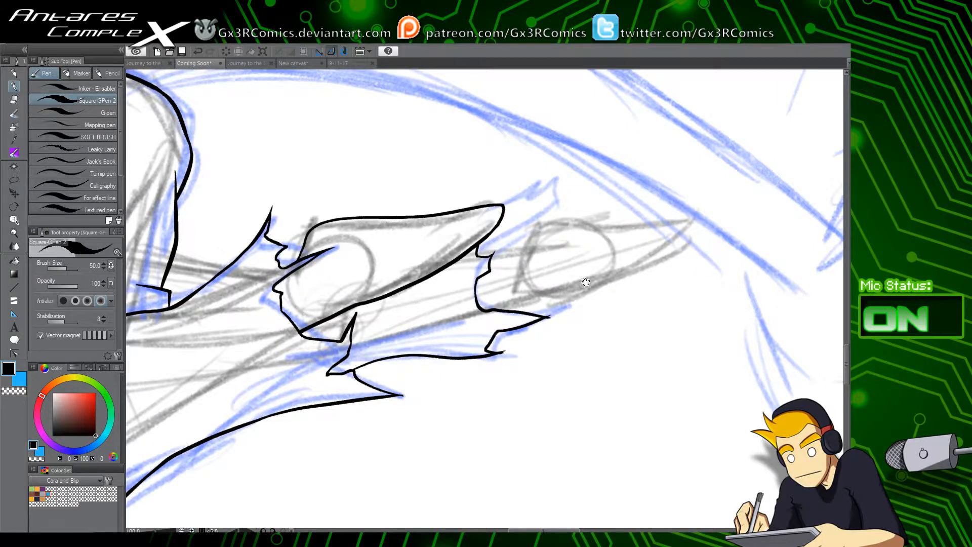
Step: Ink the far foot's sole, heel and upper contour, extending from the torn cuff
{"action": "mouse_move", "coordinate": [487, 310]}
{"action": "left_mouse_down"}
{"action": "mouse_move", "coordinate": [571, 291]}
{"action": "mouse_move", "coordinate": [481, 326]}
{"action": "mouse_move", "coordinate": [553, 286]}
{"action": "left_mouse_up"}
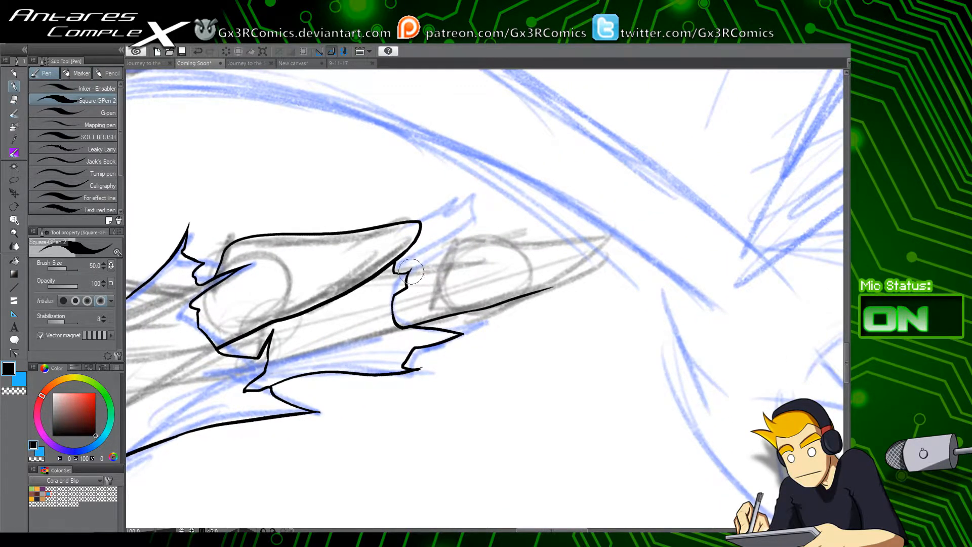
{"action": "mouse_move", "coordinate": [411, 272]}
{"action": "left_mouse_down"}
{"action": "mouse_move", "coordinate": [454, 260]}
{"action": "mouse_move", "coordinate": [429, 271]}
{"action": "mouse_move", "coordinate": [461, 241]}
{"action": "mouse_move", "coordinate": [611, 234]}
{"action": "mouse_move", "coordinate": [583, 264]}
{"action": "mouse_move", "coordinate": [613, 235]}
{"action": "mouse_move", "coordinate": [591, 255]}
{"action": "left_mouse_up"}
{"action": "key", "text": "ctrl+z"}
{"action": "key", "text": "ctrl+z"}
{"action": "key", "text": "ctrl+z"}
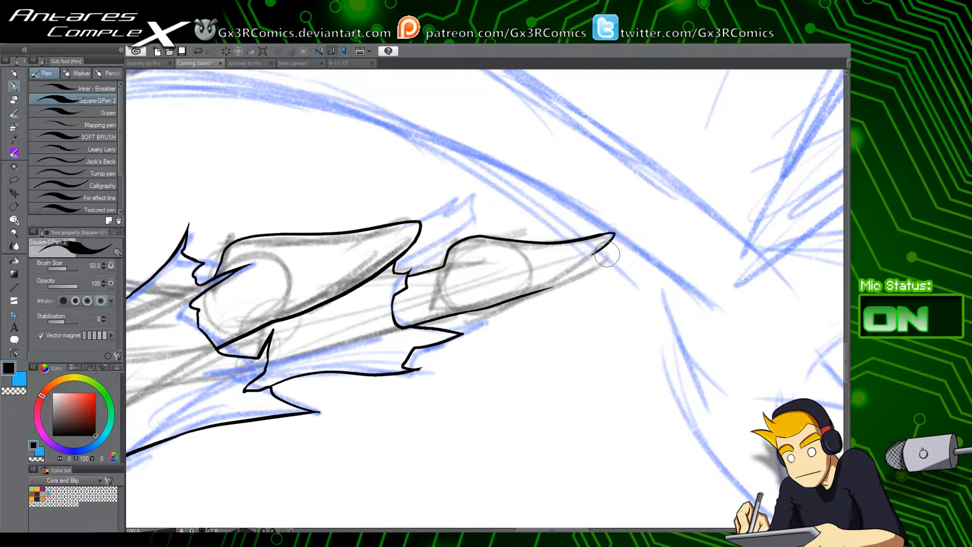
Step: Redraw the front of the far foot's sole up to its split, pointed toe
{"action": "mouse_move", "coordinate": [540, 290]}
{"action": "left_mouse_down"}
{"action": "mouse_move", "coordinate": [609, 260]}
{"action": "mouse_move", "coordinate": [602, 247]}
{"action": "left_mouse_up"}
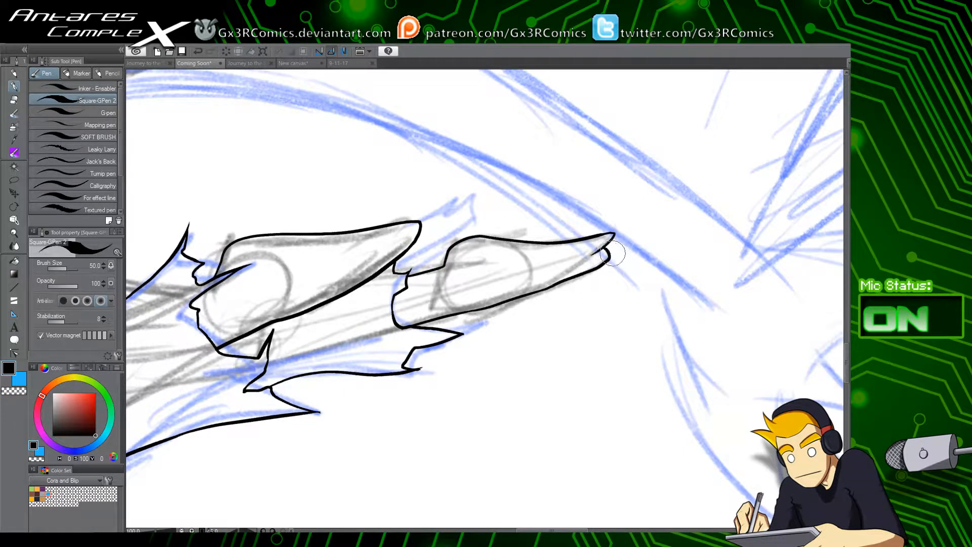
{"action": "key", "text": "ctrl+z"}
{"action": "left_click_drag", "start_coordinate": [547, 290], "coordinate": [614, 239]}
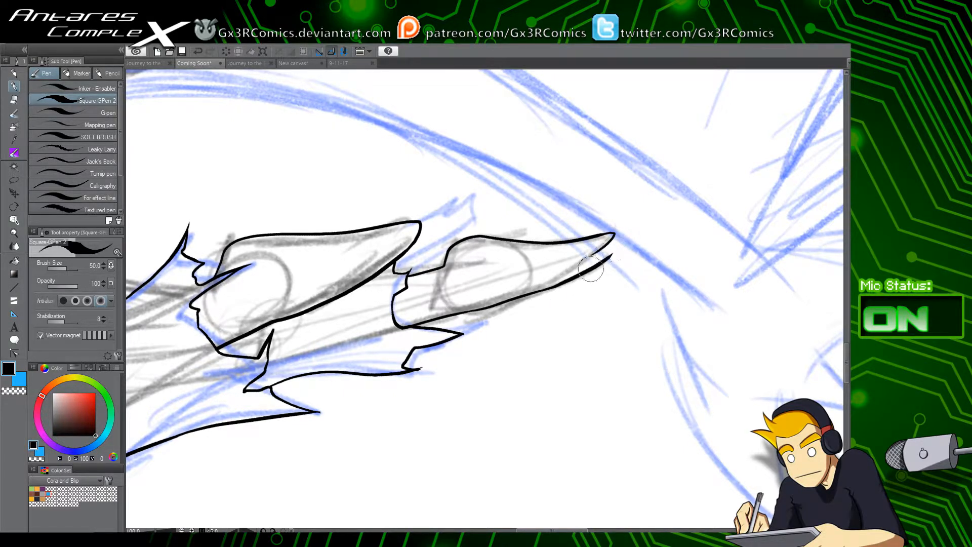
{"action": "key", "text": "ctrl+z"}
{"action": "mouse_move", "coordinate": [542, 292]}
{"action": "left_mouse_down"}
{"action": "mouse_move", "coordinate": [610, 257]}
{"action": "mouse_move", "coordinate": [595, 252]}
{"action": "mouse_move", "coordinate": [614, 251]}
{"action": "mouse_move", "coordinate": [603, 263]}
{"action": "left_mouse_up"}
{"action": "key", "text": "ctrl+z"}
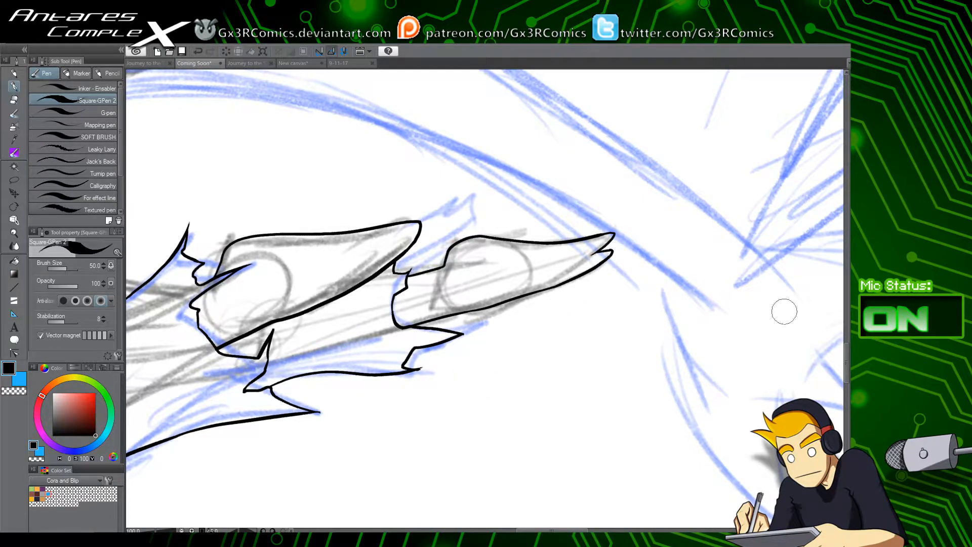
Step: Add short ankle marks to both feet and small ragged points along the torn cuffs
{"action": "left_click_drag", "start_coordinate": [432, 286], "coordinate": [440, 277]}
{"action": "key", "text": "ctrl+z"}
{"action": "left_click_drag", "start_coordinate": [226, 289], "coordinate": [212, 300]}
{"action": "key", "text": "ctrl+z"}
{"action": "mouse_move", "coordinate": [223, 295]}
{"action": "left_mouse_down"}
{"action": "mouse_move", "coordinate": [210, 302]}
{"action": "mouse_move", "coordinate": [320, 311]}
{"action": "left_mouse_up"}
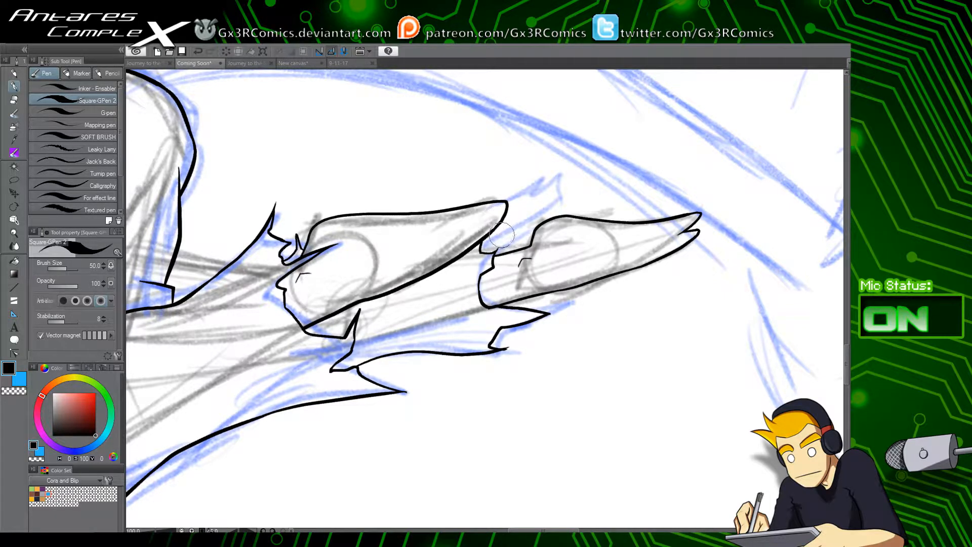
{"action": "key", "text": "ctrl+z"}
Step: Hatch short fold strokes on both sides of the crease behind the bent knee
{"action": "mouse_move", "coordinate": [394, 427]}
{"action": "left_mouse_down"}
{"action": "mouse_move", "coordinate": [501, 321]}
{"action": "mouse_move", "coordinate": [455, 367]}
{"action": "left_mouse_up"}
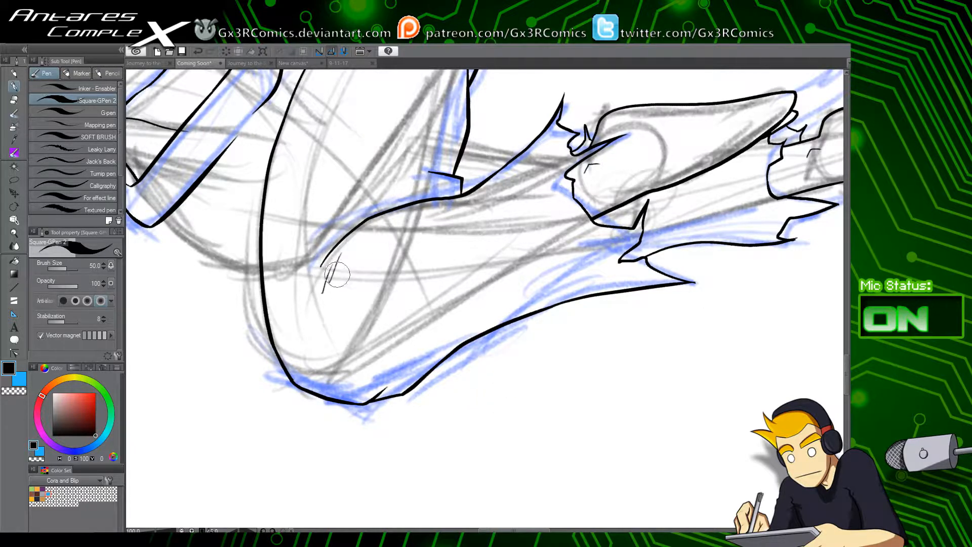
{"action": "left_click_drag", "start_coordinate": [327, 283], "coordinate": [347, 251]}
{"action": "left_click_drag", "start_coordinate": [332, 272], "coordinate": [354, 244]}
{"action": "mouse_move", "coordinate": [342, 265]}
{"action": "left_mouse_down"}
{"action": "mouse_move", "coordinate": [379, 225]}
{"action": "mouse_move", "coordinate": [349, 303]}
{"action": "left_mouse_up"}
{"action": "left_click_drag", "start_coordinate": [423, 228], "coordinate": [494, 220]}
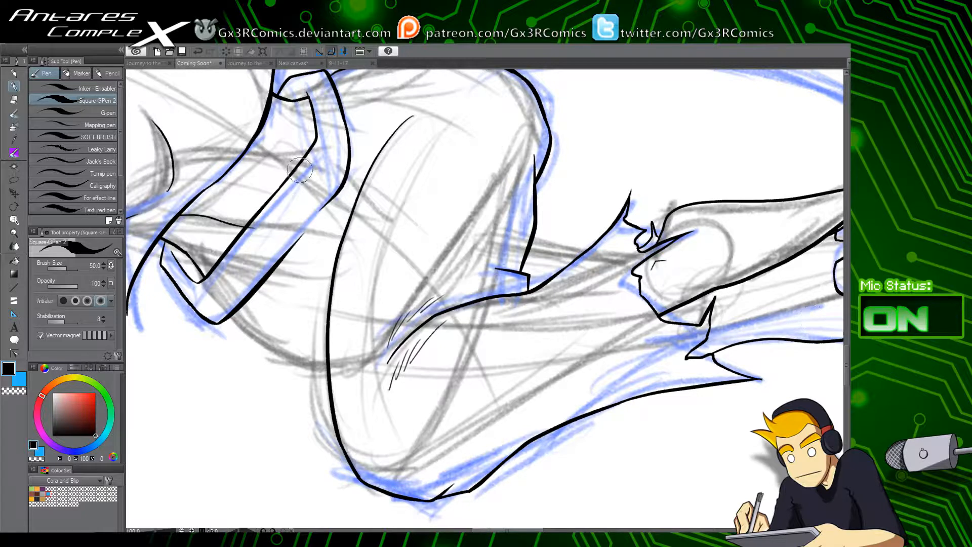
Step: Ink a short curved line sweeping up from the belt's lower corner toward the front thigh
{"action": "key", "text": "e"}
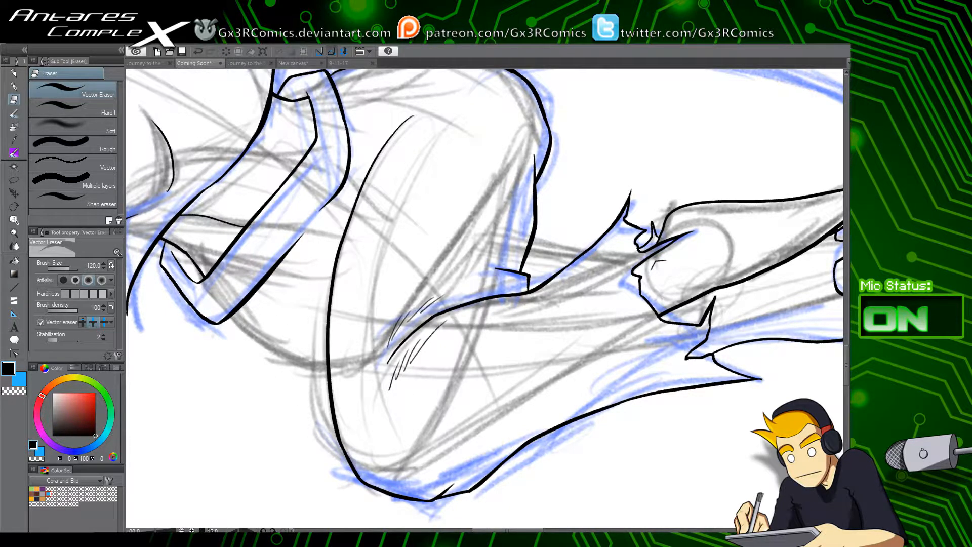
{"action": "left_click_drag", "start_coordinate": [292, 257], "coordinate": [391, 318]}
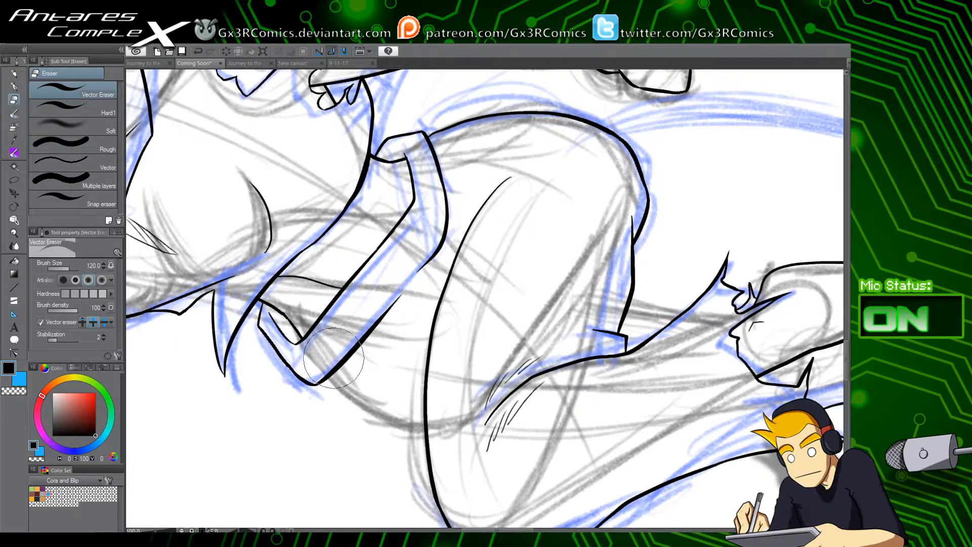
{"action": "key", "text": "p"}
{"action": "scroll", "coordinate": [360, 384], "scroll_direction": "up", "scroll_amount": 1}
{"action": "mouse_move", "coordinate": [306, 376]}
{"action": "left_mouse_down"}
{"action": "mouse_move", "coordinate": [342, 386]}
{"action": "mouse_move", "coordinate": [411, 330]}
{"action": "mouse_move", "coordinate": [384, 290]}
{"action": "mouse_move", "coordinate": [465, 195]}
{"action": "left_mouse_up"}
{"action": "key", "text": "ctrl+z"}
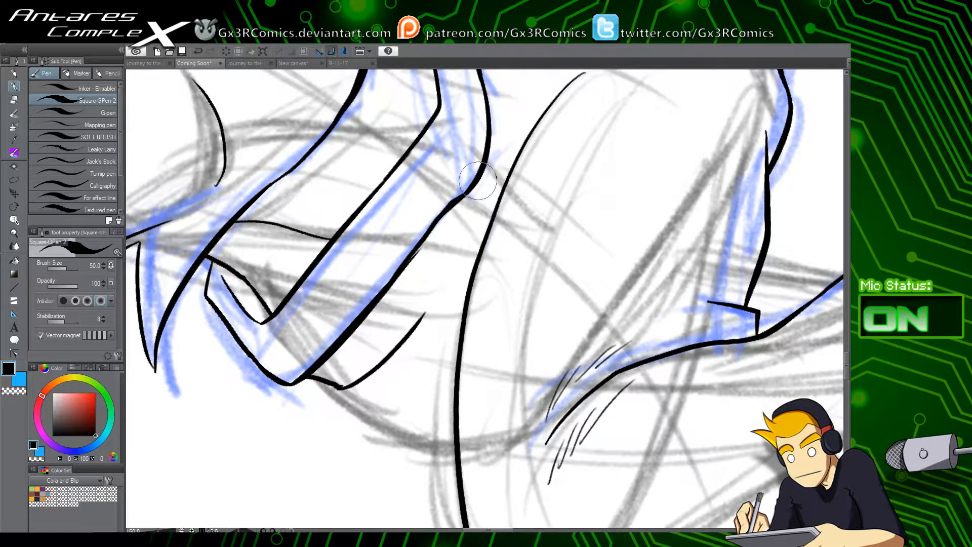
{"action": "key", "text": "ctrl+z"}
Step: Ink a small rounded knot hanging from the belt's outer edge beside the thigh line
{"action": "left_click_drag", "start_coordinate": [399, 271], "coordinate": [474, 190]}
{"action": "key", "text": "ctrl+z"}
{"action": "left_click_drag", "start_coordinate": [394, 281], "coordinate": [474, 186]}
{"action": "left_click_drag", "start_coordinate": [439, 240], "coordinate": [426, 281]}
{"action": "mouse_move", "coordinate": [387, 315]}
{"action": "left_mouse_down"}
{"action": "mouse_move", "coordinate": [450, 307]}
{"action": "mouse_move", "coordinate": [424, 270]}
{"action": "mouse_move", "coordinate": [446, 300]}
{"action": "mouse_move", "coordinate": [444, 292]}
{"action": "mouse_move", "coordinate": [580, 256]}
{"action": "left_mouse_up"}
{"action": "key", "text": "ctrl+z"}
{"action": "key", "text": "ctrl+z"}
{"action": "key", "text": "ctrl+z"}
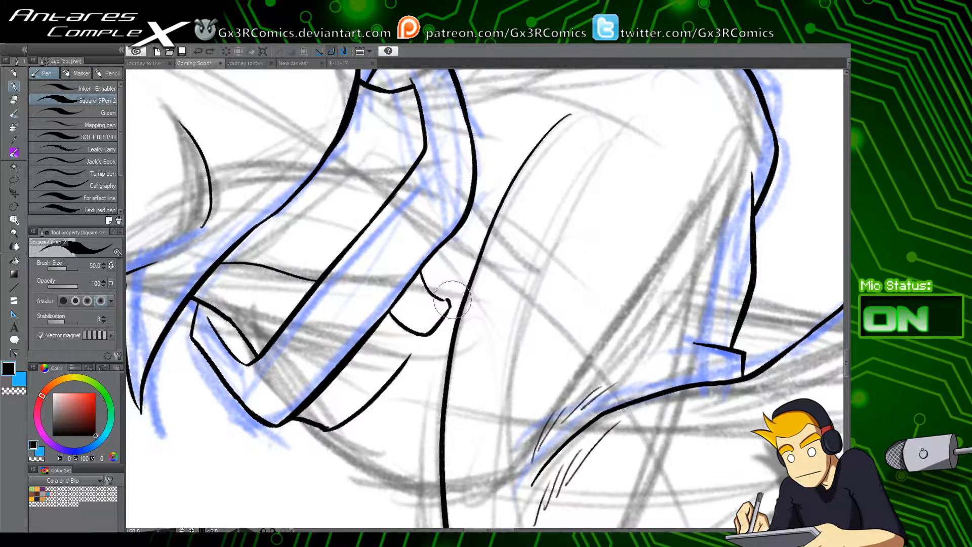
Step: Ink the upper ribbon tail from the knot to a forked, torn end and erase the thigh line crossing it
{"action": "left_click_drag", "start_coordinate": [448, 297], "coordinate": [555, 209]}
{"action": "left_click_drag", "start_coordinate": [467, 213], "coordinate": [569, 171]}
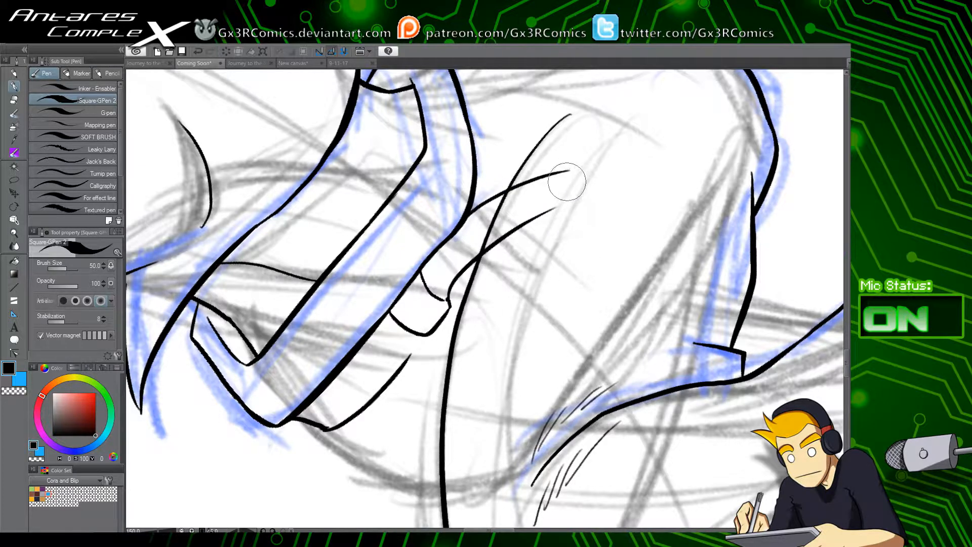
{"action": "key", "text": "ctrl+z"}
{"action": "key", "text": "ctrl+z"}
{"action": "left_click_drag", "start_coordinate": [449, 299], "coordinate": [606, 230]}
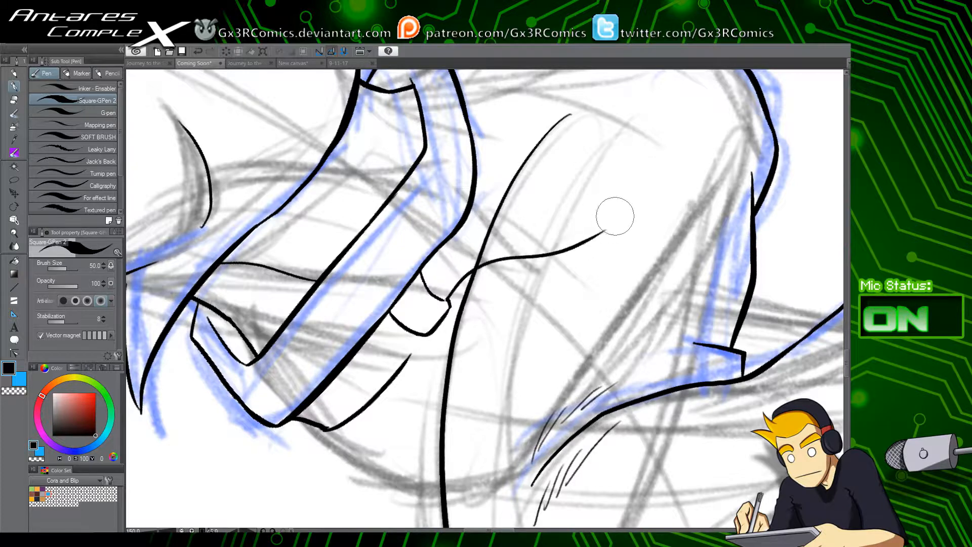
{"action": "mouse_move", "coordinate": [451, 237]}
{"action": "left_mouse_down"}
{"action": "mouse_move", "coordinate": [545, 198]}
{"action": "mouse_move", "coordinate": [586, 157]}
{"action": "left_mouse_up"}
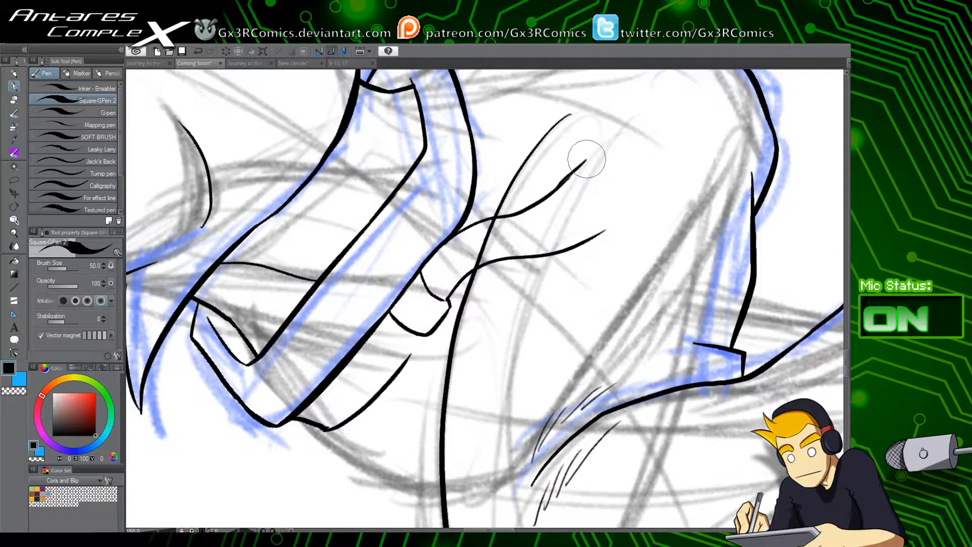
{"action": "key", "text": "ctrl+z"}
{"action": "mouse_move", "coordinate": [557, 187]}
{"action": "left_mouse_down"}
{"action": "mouse_move", "coordinate": [584, 161]}
{"action": "mouse_move", "coordinate": [583, 199]}
{"action": "mouse_move", "coordinate": [570, 215]}
{"action": "mouse_move", "coordinate": [612, 233]}
{"action": "left_mouse_up"}
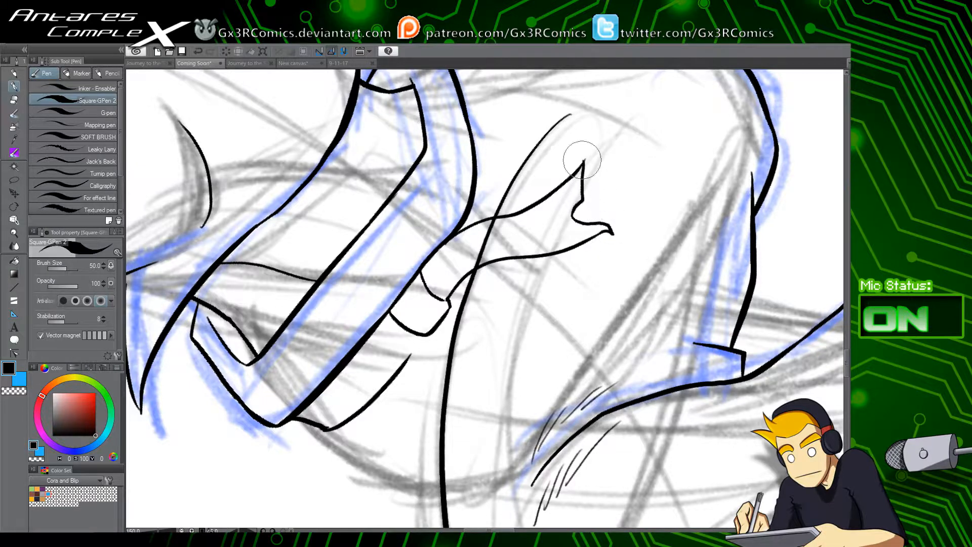
{"action": "key", "text": "e"}
{"action": "left_click_drag", "start_coordinate": [502, 223], "coordinate": [482, 242]}
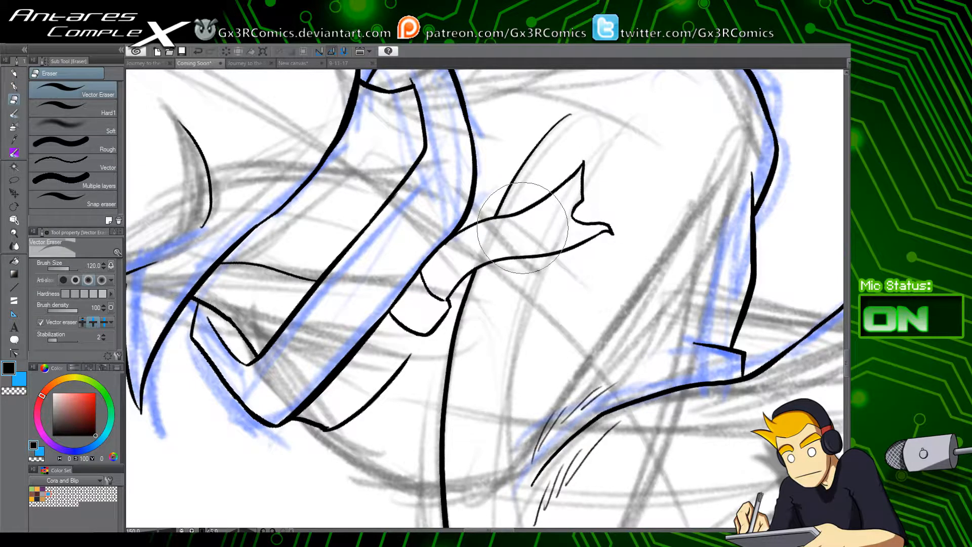
Step: Ink a second, lower ribbon tail with a torn end beneath the knot and erase the lines overlapping it
{"action": "key", "text": "p"}
{"action": "left_click_drag", "start_coordinate": [455, 393], "coordinate": [408, 313]}
{"action": "left_click_drag", "start_coordinate": [346, 237], "coordinate": [491, 219]}
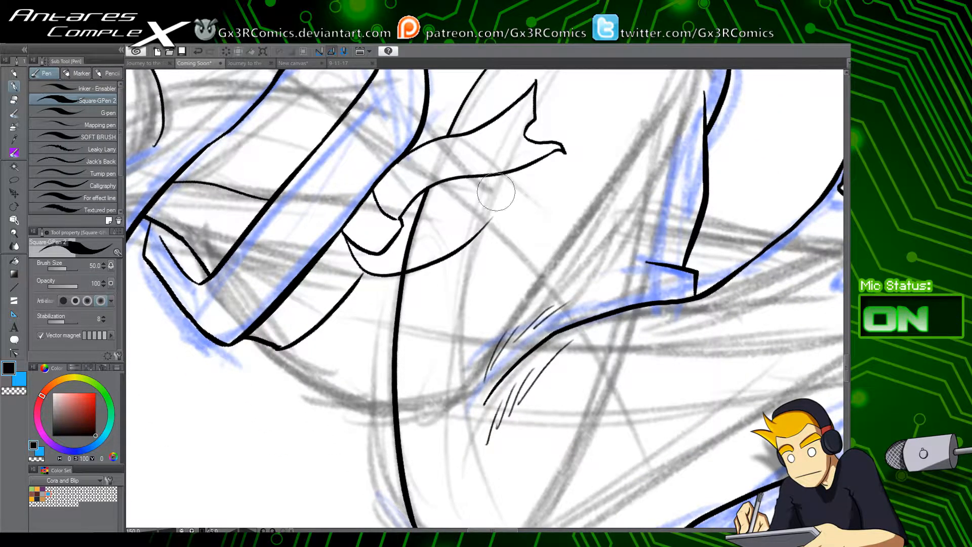
{"action": "key", "text": "ctrl+z"}
{"action": "mouse_move", "coordinate": [342, 234]}
{"action": "left_mouse_down"}
{"action": "mouse_move", "coordinate": [385, 287]}
{"action": "mouse_move", "coordinate": [469, 234]}
{"action": "left_mouse_up"}
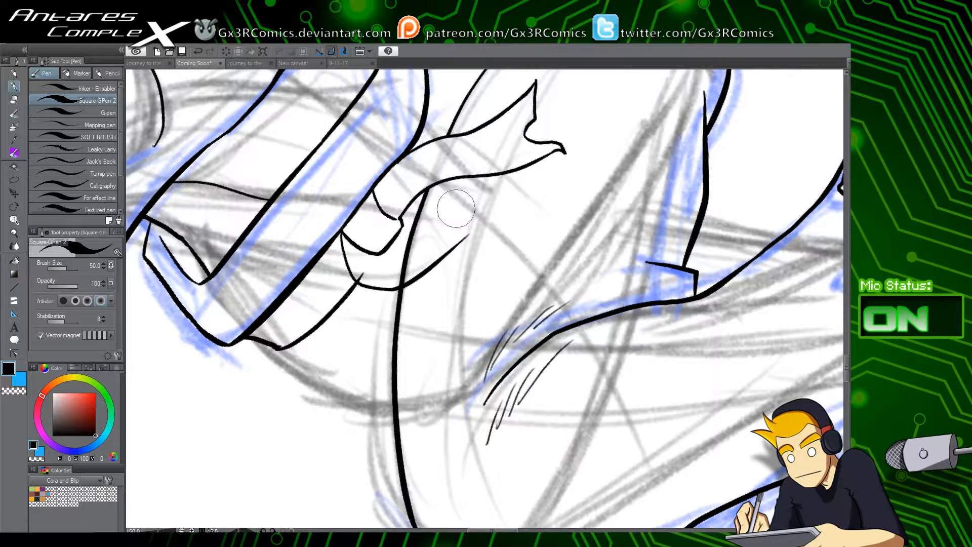
{"action": "mouse_move", "coordinate": [379, 253]}
{"action": "left_mouse_down"}
{"action": "mouse_move", "coordinate": [462, 186]}
{"action": "mouse_move", "coordinate": [459, 227]}
{"action": "left_mouse_up"}
{"action": "key", "text": "ctrl+z"}
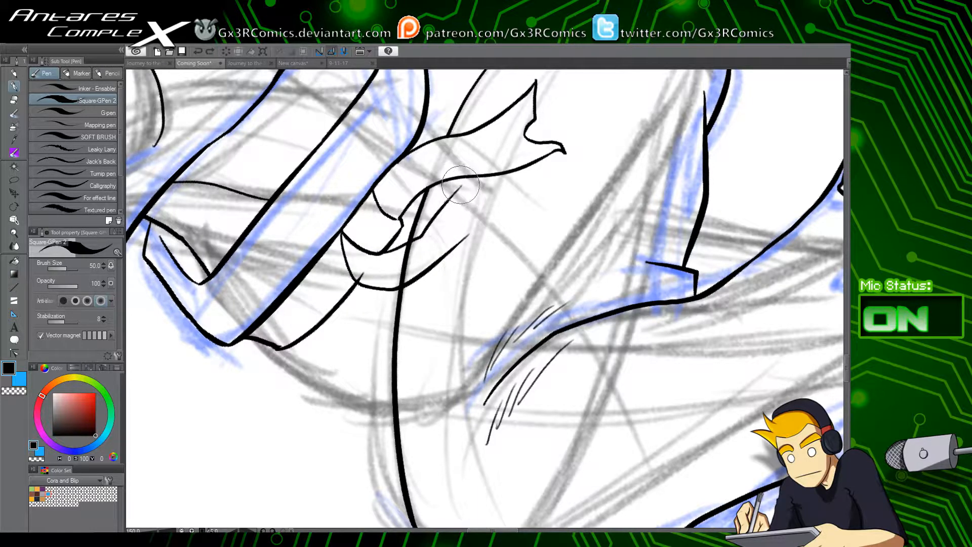
{"action": "mouse_move", "coordinate": [461, 185]}
{"action": "left_mouse_down"}
{"action": "mouse_move", "coordinate": [460, 233]}
{"action": "mouse_move", "coordinate": [511, 215]}
{"action": "left_mouse_up"}
{"action": "key", "text": "e"}
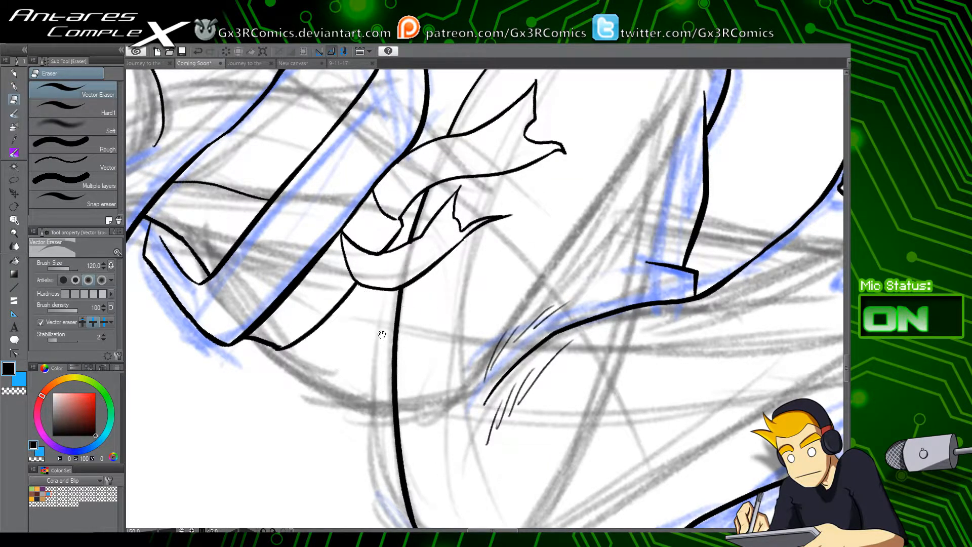
Step: Ink the lower hip contour from the belt's lower corner to the front thigh and trim its overshoot
{"action": "key", "text": "y"}
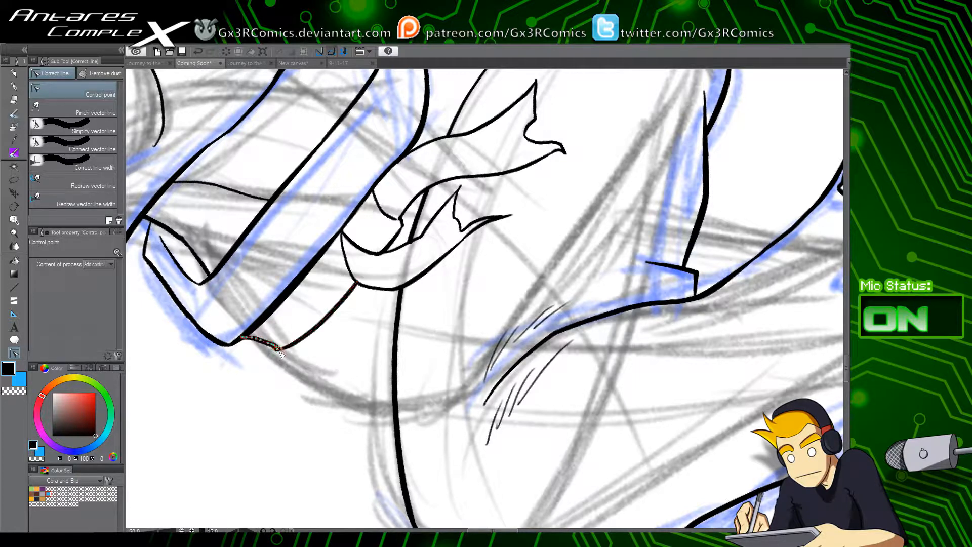
{"action": "key", "text": "p"}
{"action": "mouse_move", "coordinate": [266, 346]}
{"action": "left_mouse_down"}
{"action": "mouse_move", "coordinate": [326, 395]}
{"action": "mouse_move", "coordinate": [394, 423]}
{"action": "left_mouse_up"}
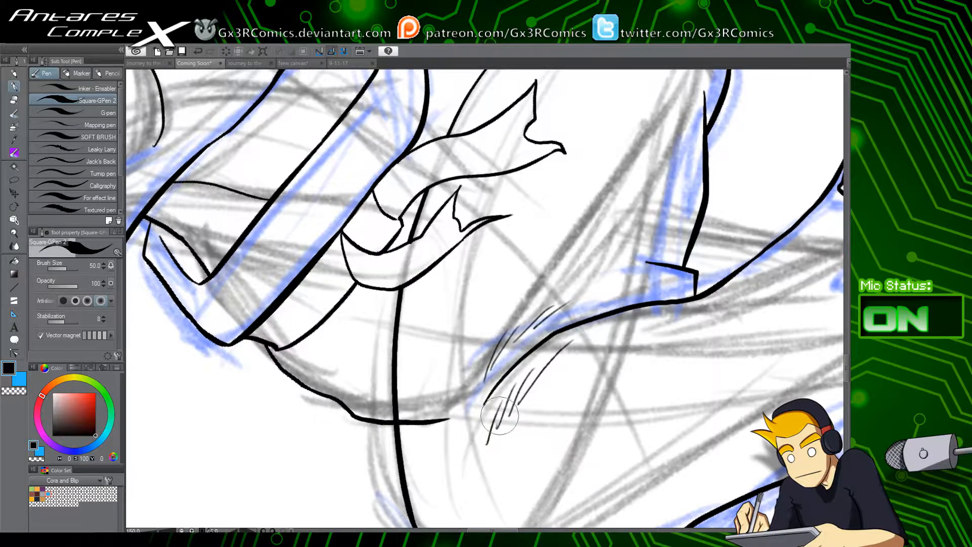
{"action": "key", "text": "e"}
Step: Ink the pointed cloth flap beneath the outstretched arm, running from the back down to the hip
{"action": "left_click_drag", "start_coordinate": [343, 386], "coordinate": [438, 407]}
{"action": "left_click_drag", "start_coordinate": [325, 349], "coordinate": [383, 429]}
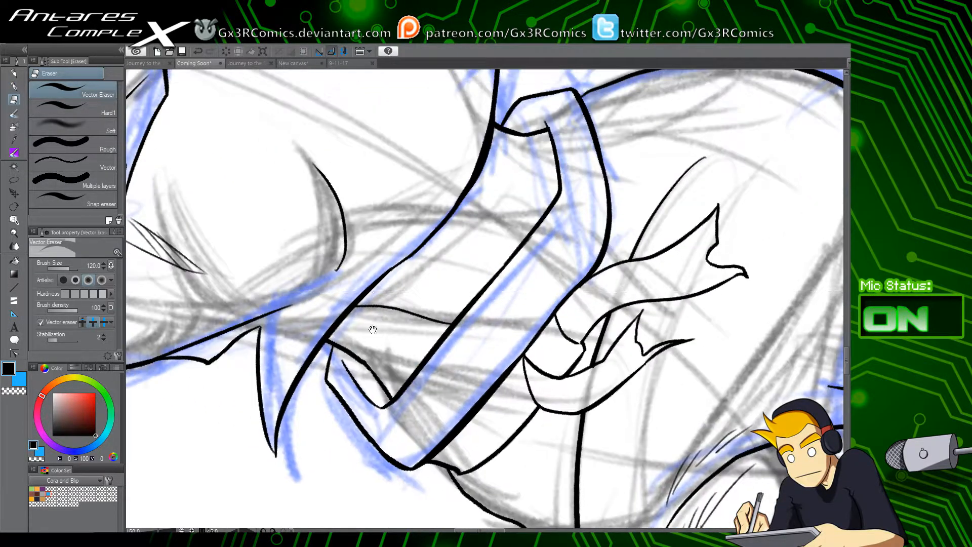
{"action": "mouse_move", "coordinate": [284, 273]}
{"action": "left_mouse_down"}
{"action": "mouse_move", "coordinate": [337, 422]}
{"action": "mouse_move", "coordinate": [341, 514]}
{"action": "mouse_move", "coordinate": [330, 458]}
{"action": "mouse_move", "coordinate": [399, 267]}
{"action": "left_mouse_up"}
{"action": "scroll", "coordinate": [406, 351], "scroll_direction": "down", "scroll_amount": 2}
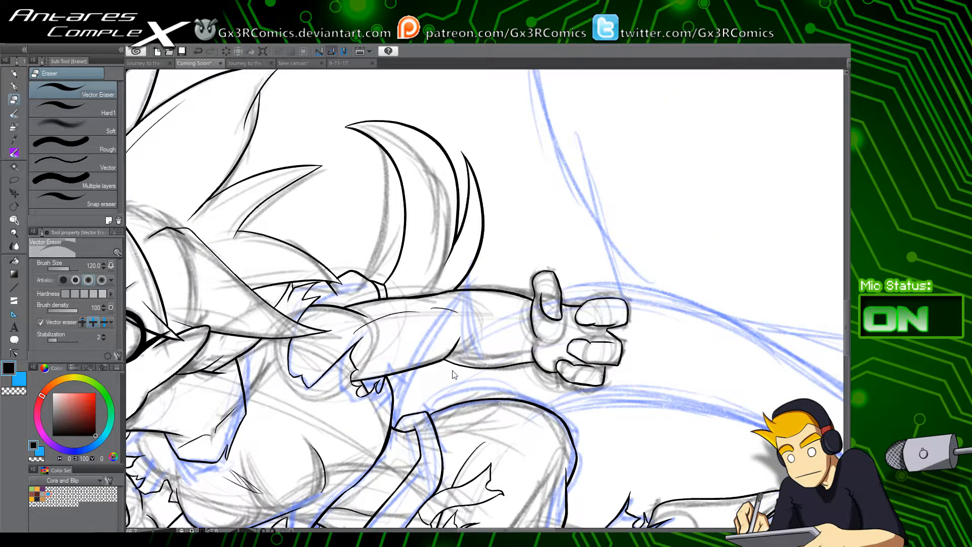
{"action": "scroll", "coordinate": [454, 374], "scroll_direction": "up", "scroll_amount": 2}
{"action": "key", "text": "p"}
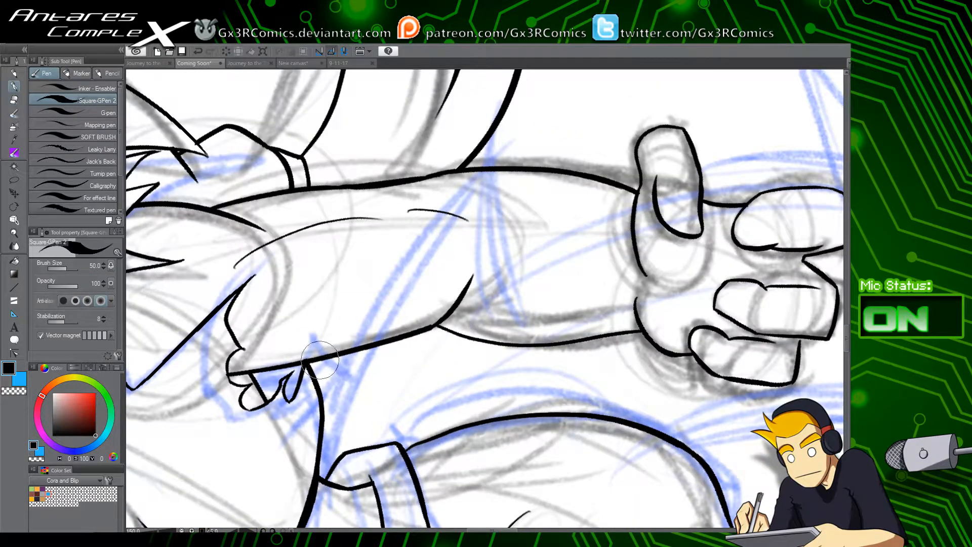
{"action": "mouse_move", "coordinate": [309, 364]}
{"action": "left_mouse_down"}
{"action": "mouse_move", "coordinate": [363, 408]}
{"action": "mouse_move", "coordinate": [519, 417]}
{"action": "left_mouse_up"}
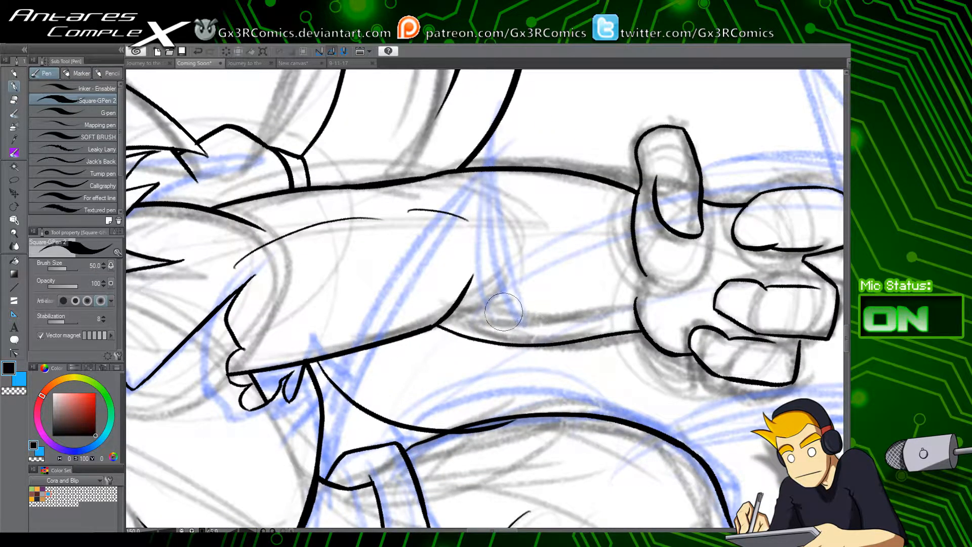
{"action": "mouse_move", "coordinate": [463, 322]}
{"action": "left_mouse_down"}
{"action": "mouse_move", "coordinate": [521, 353]}
{"action": "mouse_move", "coordinate": [626, 349]}
{"action": "mouse_move", "coordinate": [557, 414]}
{"action": "left_mouse_up"}
{"action": "key", "text": "e"}
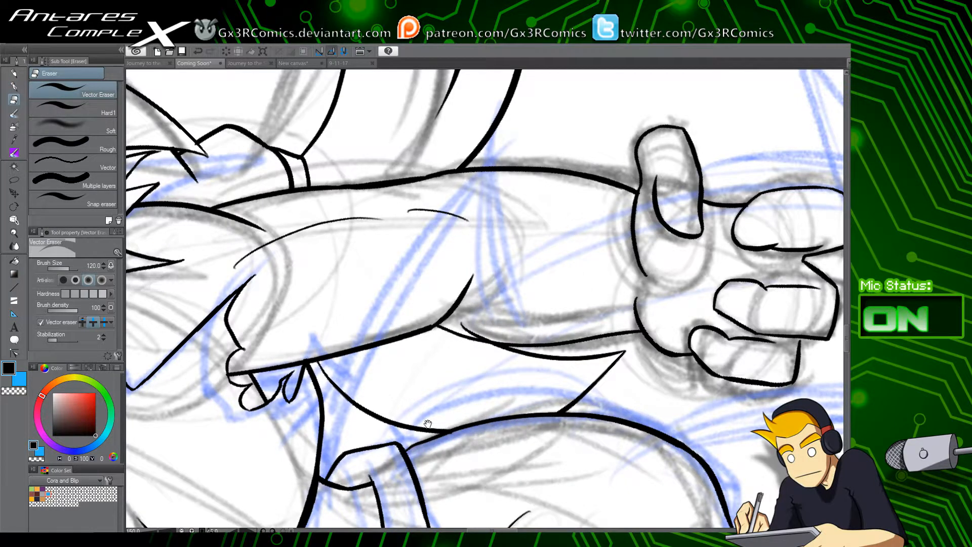
Step: Save the drawing
{"action": "left_click_drag", "start_coordinate": [428, 423], "coordinate": [525, 455]}
{"action": "scroll", "coordinate": [472, 346], "scroll_direction": "down", "scroll_amount": 2}
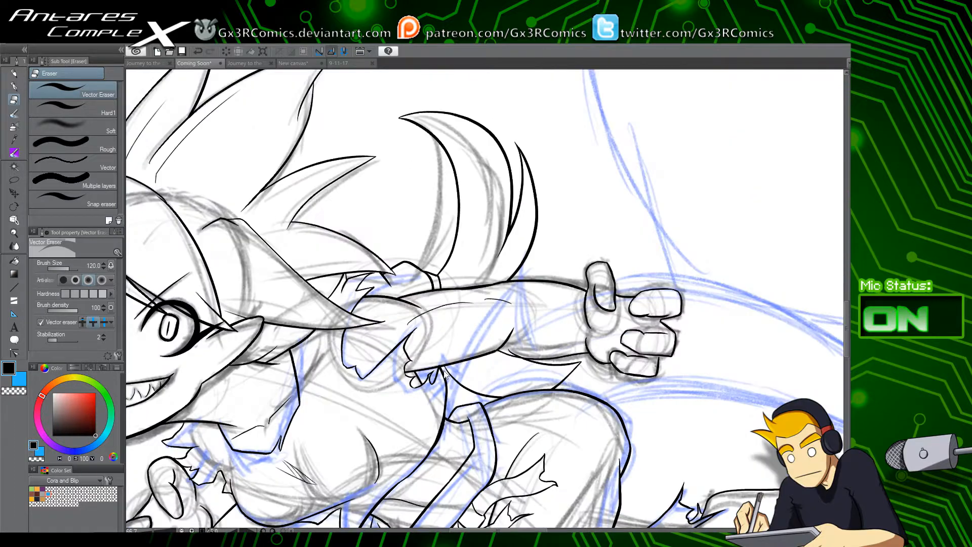
{"action": "left_click_drag", "start_coordinate": [293, 353], "coordinate": [415, 446]}
{"action": "left_click_drag", "start_coordinate": [308, 448], "coordinate": [413, 335]}
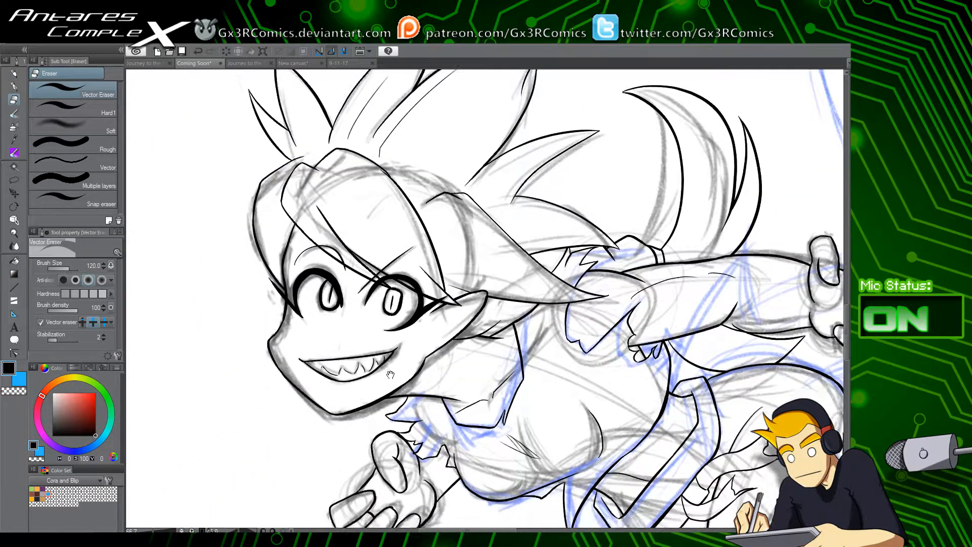
{"action": "left_click_drag", "start_coordinate": [388, 373], "coordinate": [317, 500]}
{"action": "left_click_drag", "start_coordinate": [390, 331], "coordinate": [371, 270]}
{"action": "scroll", "coordinate": [317, 303], "scroll_direction": "up", "scroll_amount": 4}
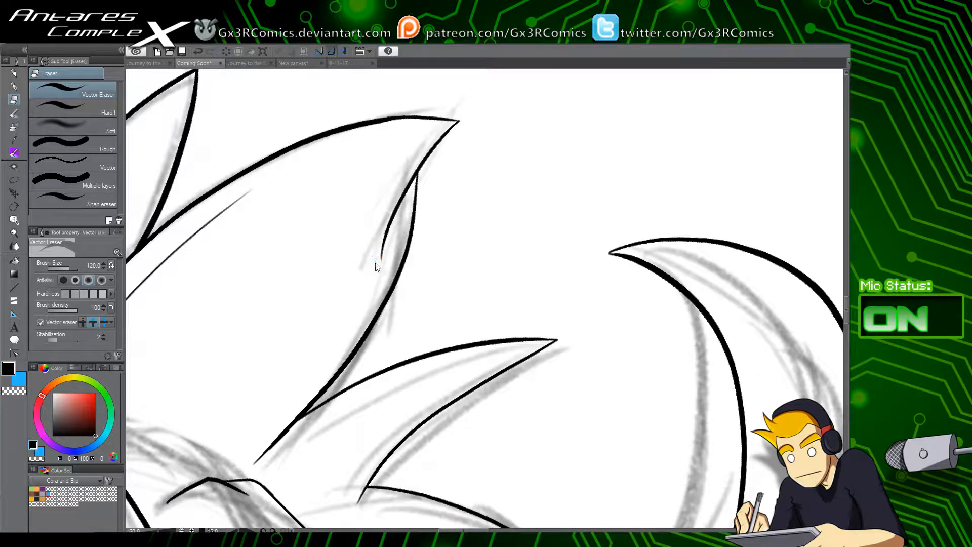
{"action": "key", "text": "ctrl+s"}
Step: Erase the lower edge and inner strand line of the large hair spike at the back of the head
{"action": "scroll", "coordinate": [387, 177], "scroll_direction": "down", "scroll_amount": 2}
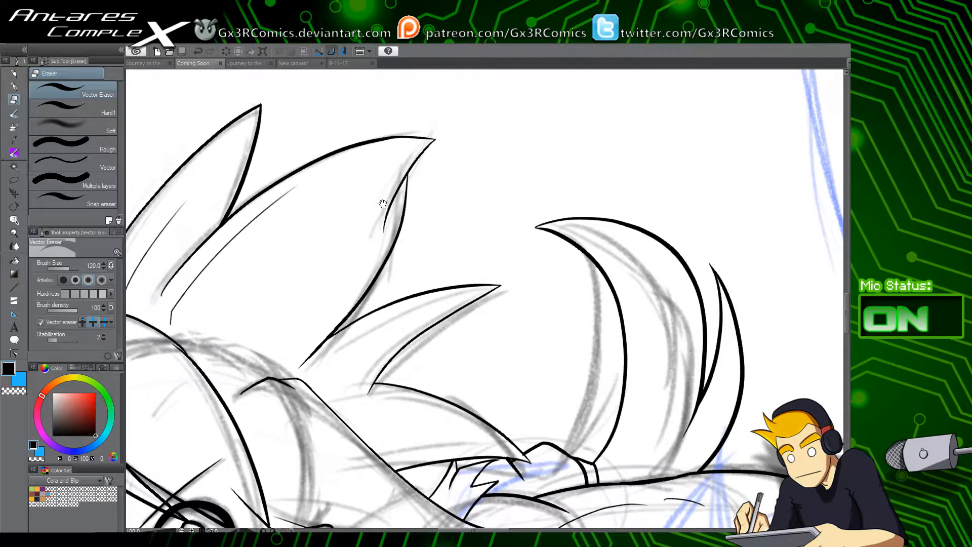
{"action": "left_click_drag", "start_coordinate": [383, 204], "coordinate": [388, 277]}
{"action": "left_click_drag", "start_coordinate": [427, 207], "coordinate": [408, 226]}
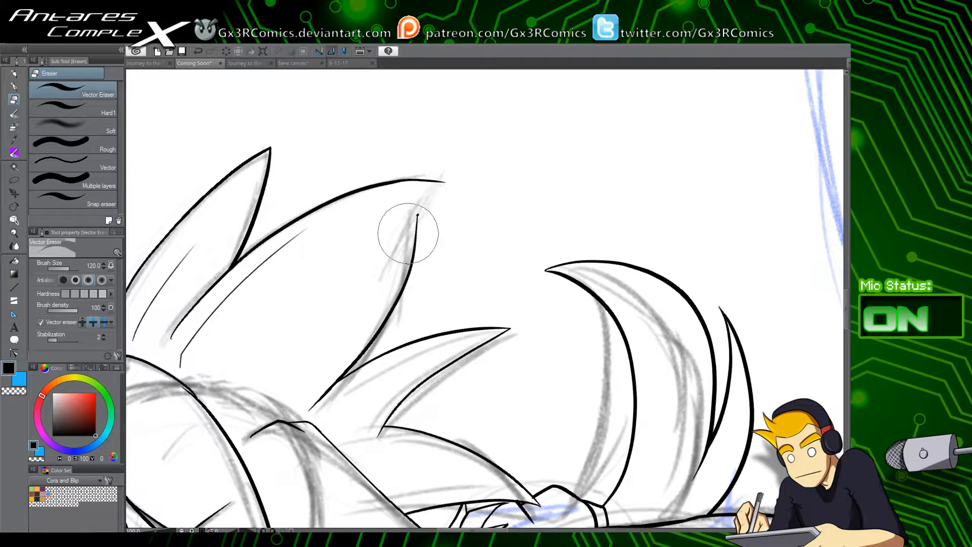
{"action": "left_click", "coordinate": [420, 209]}
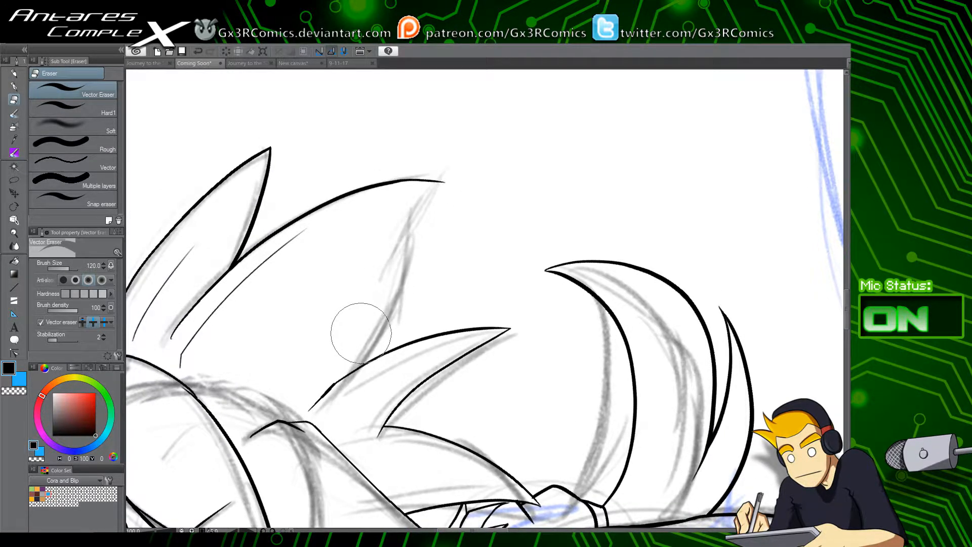
Step: Redraw the large hair spike's lower edge as a long curve with a narrow strand behind it, trimming the overshoots
{"action": "scroll", "coordinate": [354, 329], "scroll_direction": "up", "scroll_amount": 2}
{"action": "key", "text": "p"}
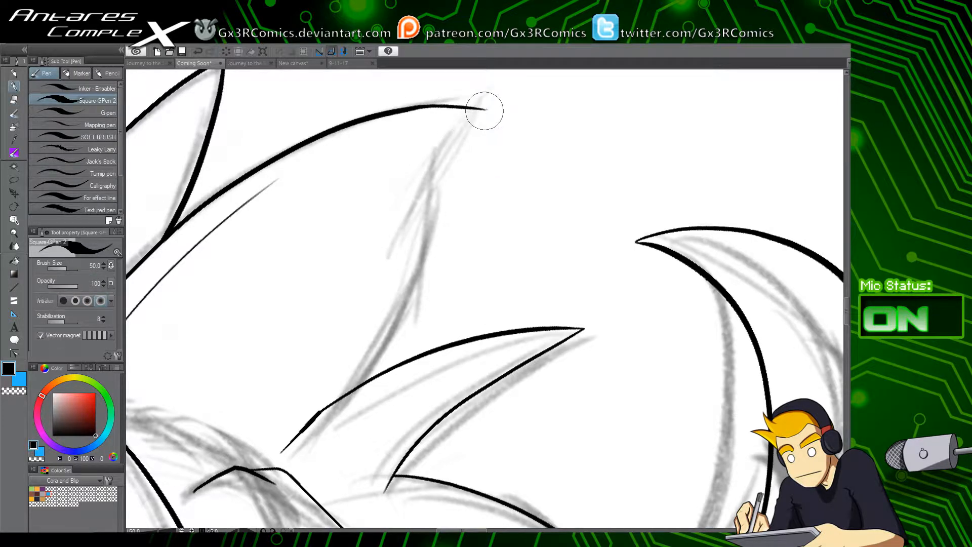
{"action": "left_click_drag", "start_coordinate": [484, 108], "coordinate": [324, 370]}
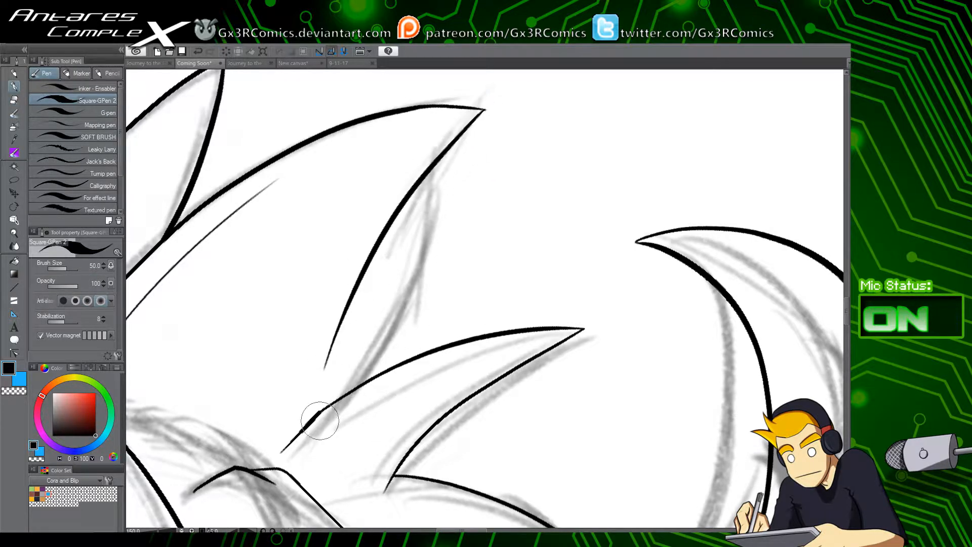
{"action": "mouse_move", "coordinate": [324, 452]}
{"action": "left_mouse_down"}
{"action": "mouse_move", "coordinate": [388, 368]}
{"action": "mouse_move", "coordinate": [433, 170]}
{"action": "left_mouse_up"}
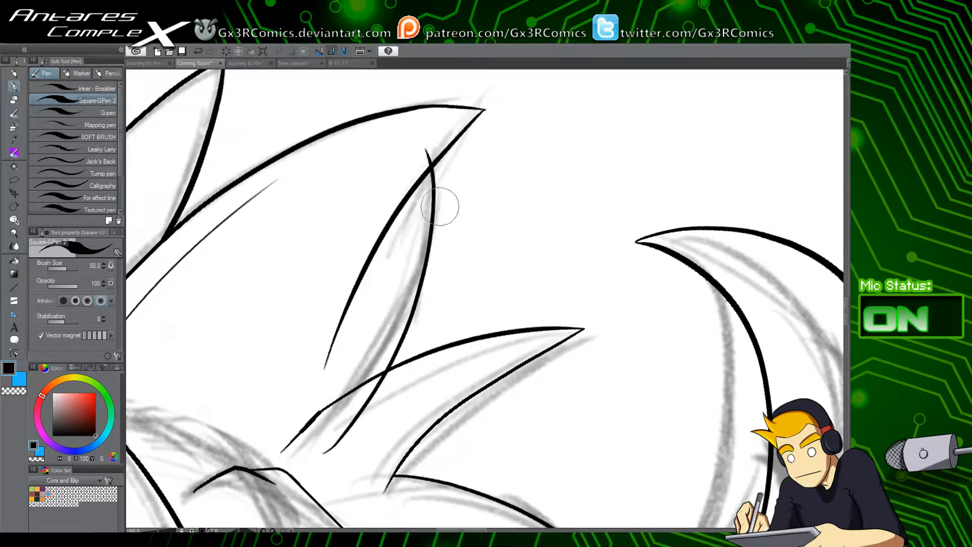
{"action": "key", "text": "e"}
{"action": "left_click", "coordinate": [347, 412]}
Step: Ink the short palm edge joining the near hand's thumb to its first finger
{"action": "left_click_drag", "start_coordinate": [274, 316], "coordinate": [567, 297]}
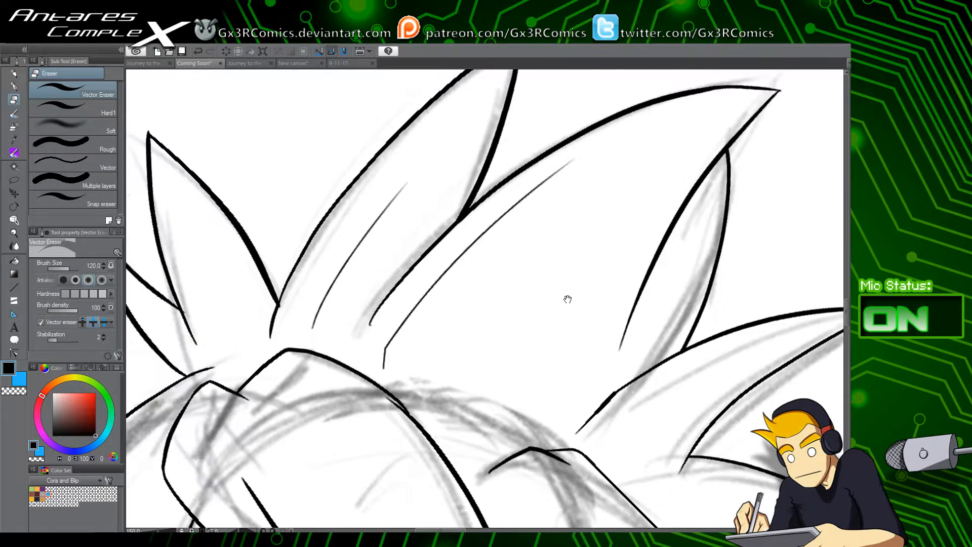
{"action": "scroll", "coordinate": [386, 367], "scroll_direction": "down", "scroll_amount": 2}
{"action": "left_click_drag", "start_coordinate": [411, 436], "coordinate": [391, 258]}
{"action": "left_click_drag", "start_coordinate": [403, 419], "coordinate": [394, 312]}
{"action": "left_click_drag", "start_coordinate": [377, 404], "coordinate": [373, 322]}
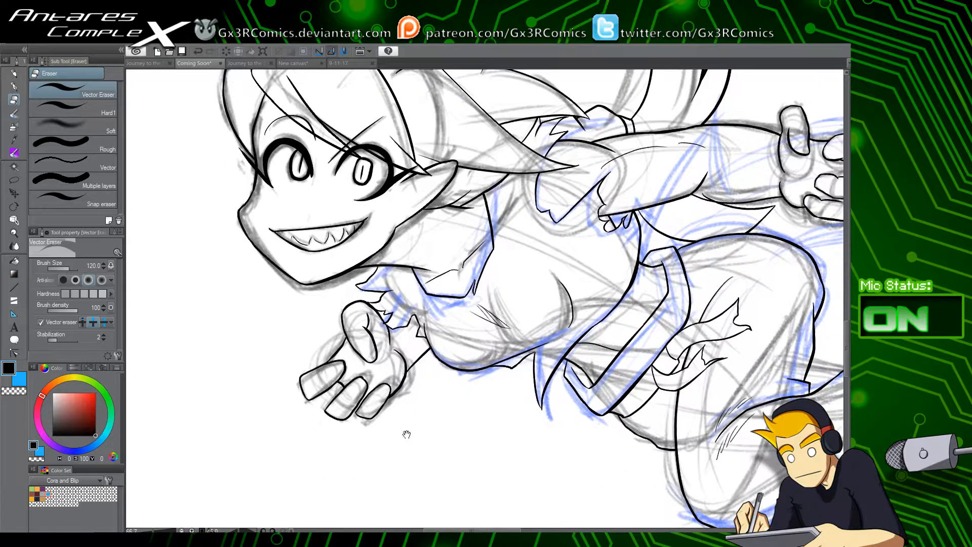
{"action": "left_click_drag", "start_coordinate": [405, 432], "coordinate": [383, 381]}
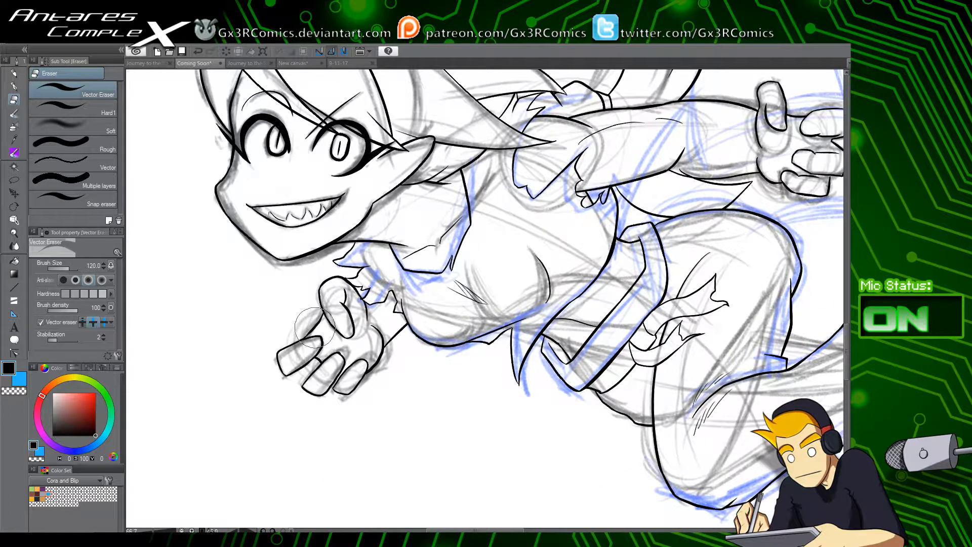
{"action": "scroll", "coordinate": [317, 350], "scroll_direction": "up", "scroll_amount": 2}
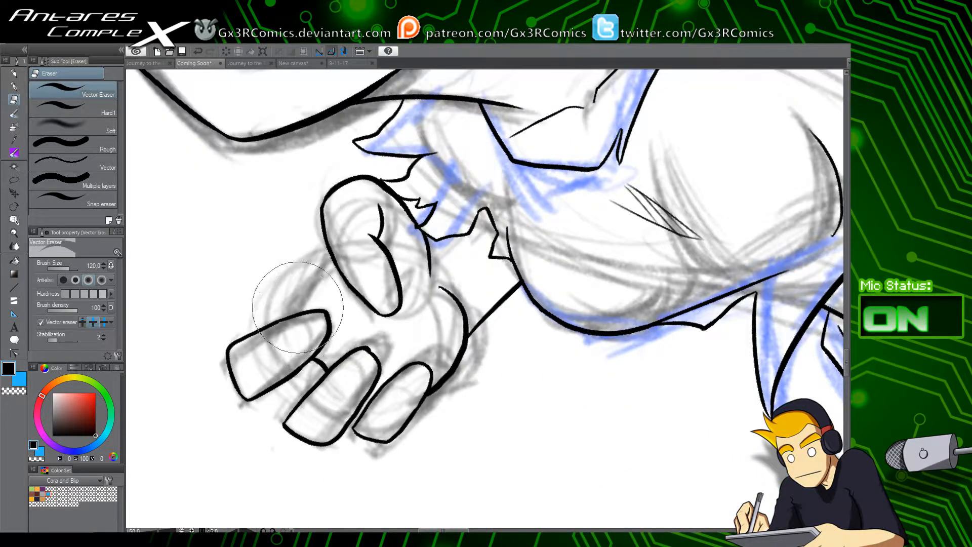
{"action": "key", "text": "p"}
{"action": "mouse_move", "coordinate": [291, 324]}
{"action": "left_mouse_down"}
{"action": "mouse_move", "coordinate": [324, 285]}
{"action": "mouse_move", "coordinate": [338, 231]}
{"action": "left_mouse_up"}
{"action": "key", "text": "ctrl+z"}
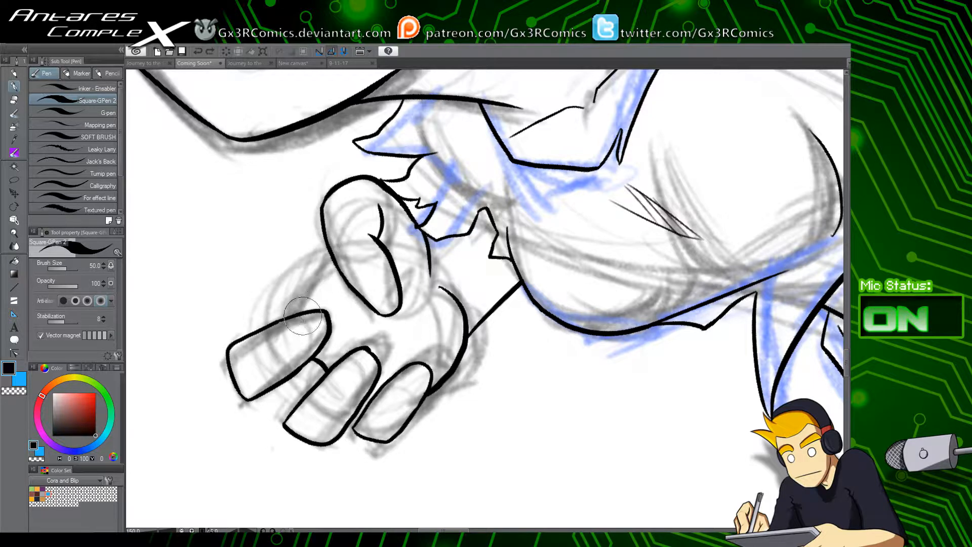
{"action": "left_click_drag", "start_coordinate": [289, 332], "coordinate": [338, 272]}
{"action": "key", "text": "e"}
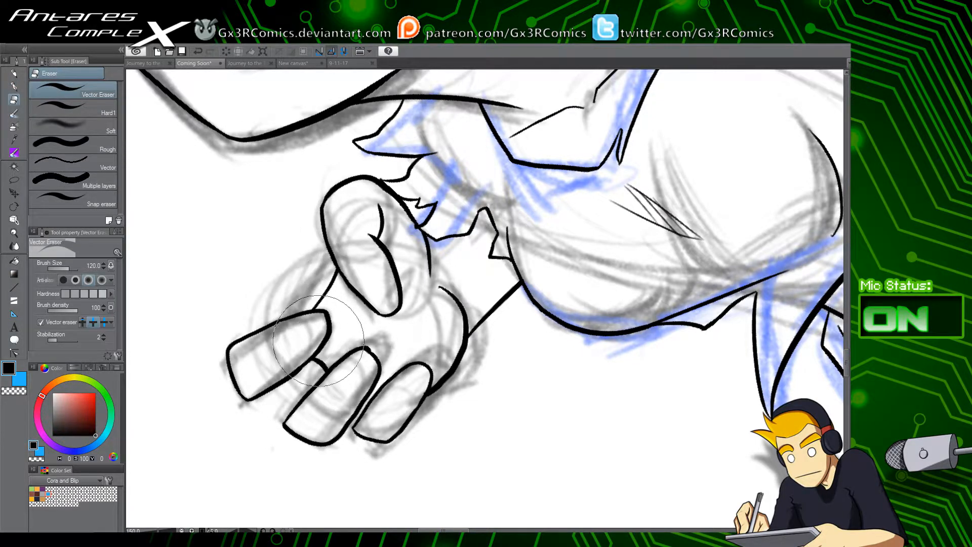
Step: Ink a thin fold line along the lower torn ribbon hanging from the belt
{"action": "left_click_drag", "start_coordinate": [478, 374], "coordinate": [369, 388]}
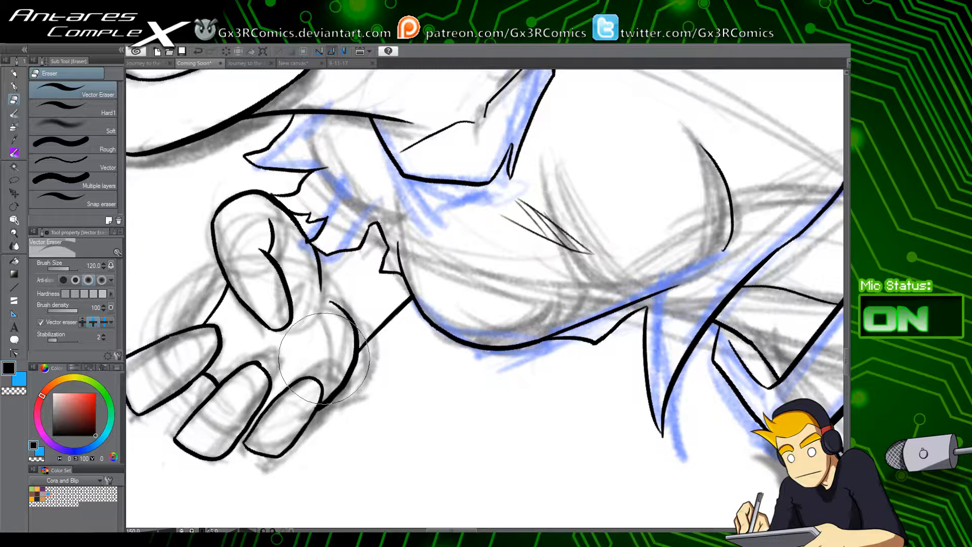
{"action": "scroll", "coordinate": [324, 359], "scroll_direction": "down", "scroll_amount": 3}
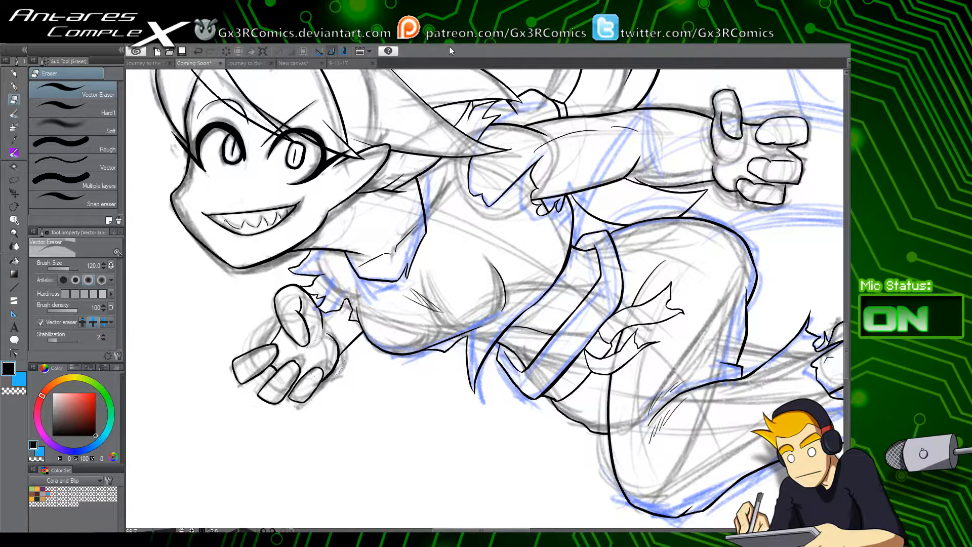
{"action": "left_click_drag", "start_coordinate": [440, 191], "coordinate": [380, 300]}
{"action": "left_click_drag", "start_coordinate": [541, 352], "coordinate": [436, 347]}
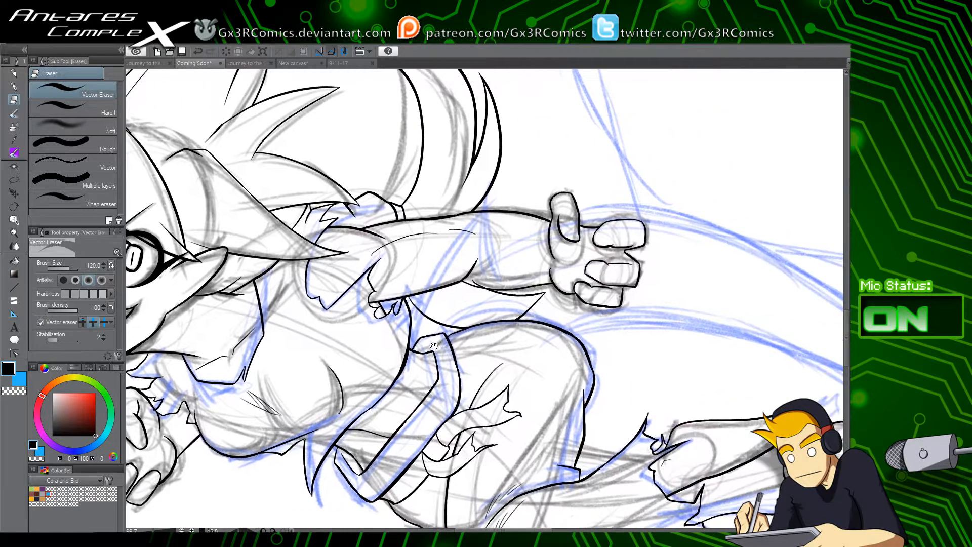
{"action": "mouse_move", "coordinate": [510, 395]}
{"action": "left_mouse_down"}
{"action": "mouse_move", "coordinate": [439, 351]}
{"action": "mouse_move", "coordinate": [375, 368]}
{"action": "left_mouse_up"}
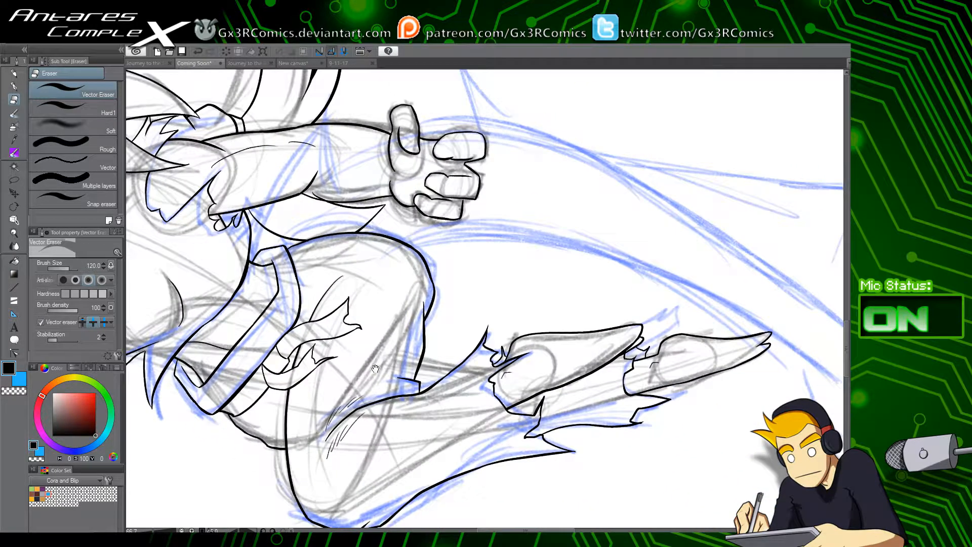
{"action": "scroll", "coordinate": [293, 359], "scroll_direction": "up", "scroll_amount": 5}
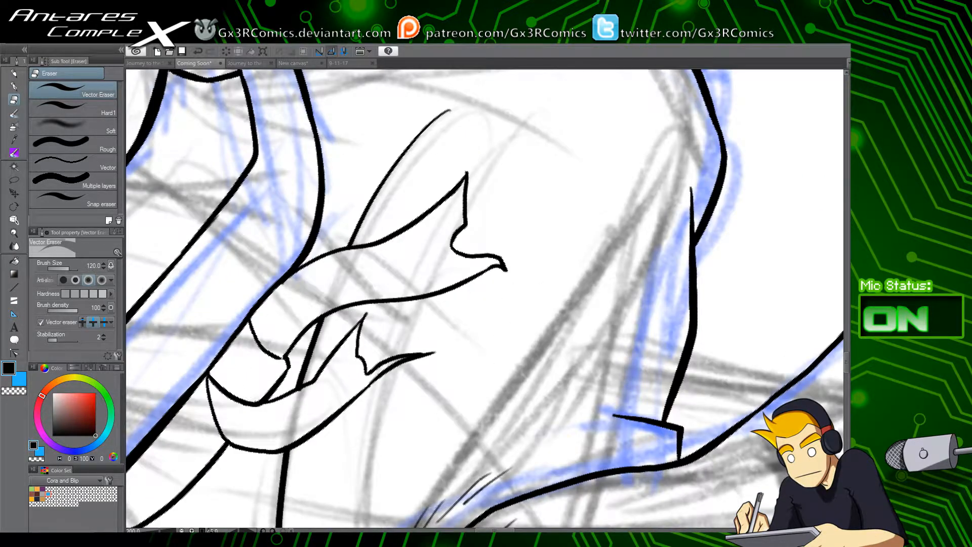
{"action": "key", "text": "p"}
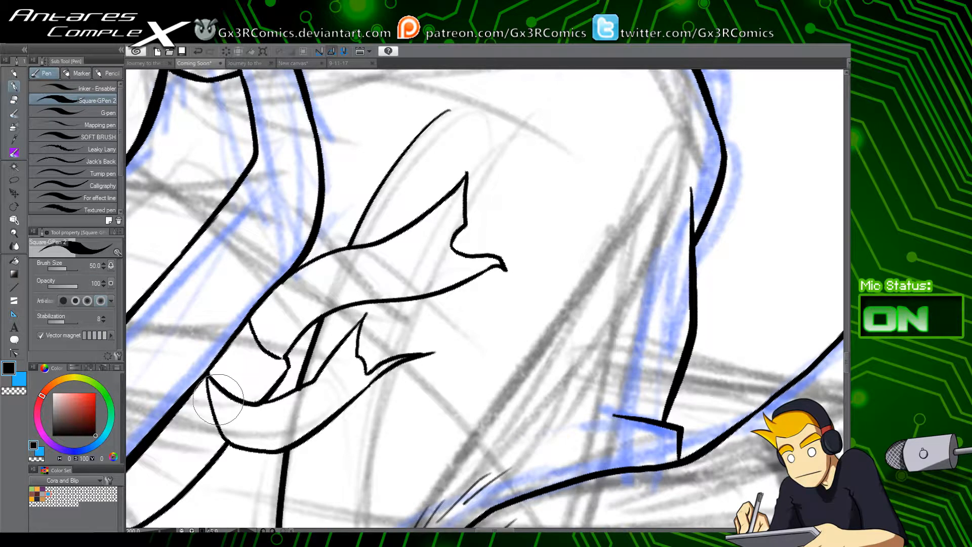
{"action": "mouse_move", "coordinate": [218, 400]}
{"action": "left_mouse_down"}
{"action": "mouse_move", "coordinate": [247, 426]}
{"action": "mouse_move", "coordinate": [291, 429]}
{"action": "left_mouse_up"}
{"action": "key", "text": "ctrl+z"}
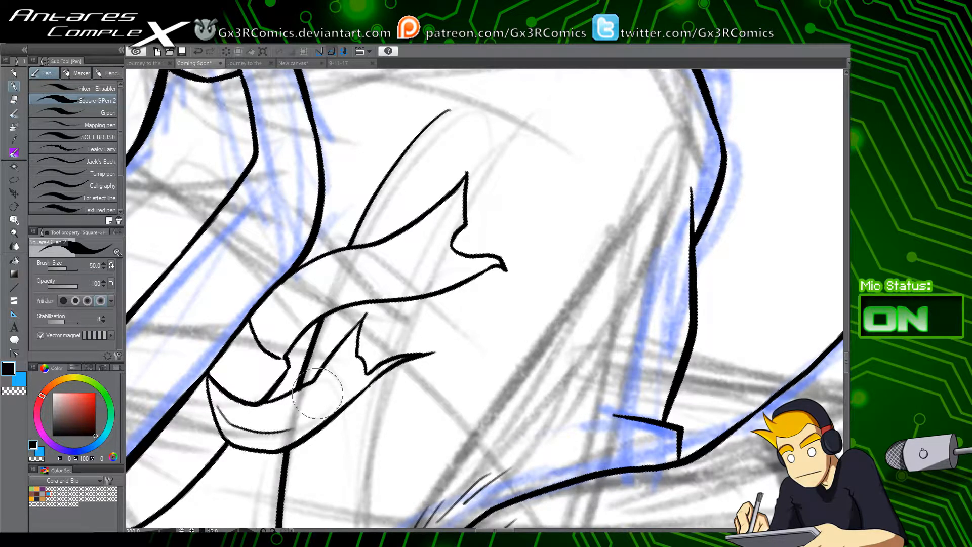
Step: Ink thin fold lines along the upper torn ribbon hanging from the belt
{"action": "mouse_move", "coordinate": [270, 335]}
{"action": "left_mouse_down"}
{"action": "mouse_move", "coordinate": [387, 245]}
{"action": "mouse_move", "coordinate": [382, 265]}
{"action": "left_mouse_up"}
{"action": "key", "text": "ctrl+z"}
{"action": "key", "text": "ctrl+z"}
{"action": "left_click_drag", "start_coordinate": [274, 326], "coordinate": [386, 254]}
{"action": "left_click_drag", "start_coordinate": [276, 329], "coordinate": [390, 267]}
{"action": "key", "text": "ctrl+z"}
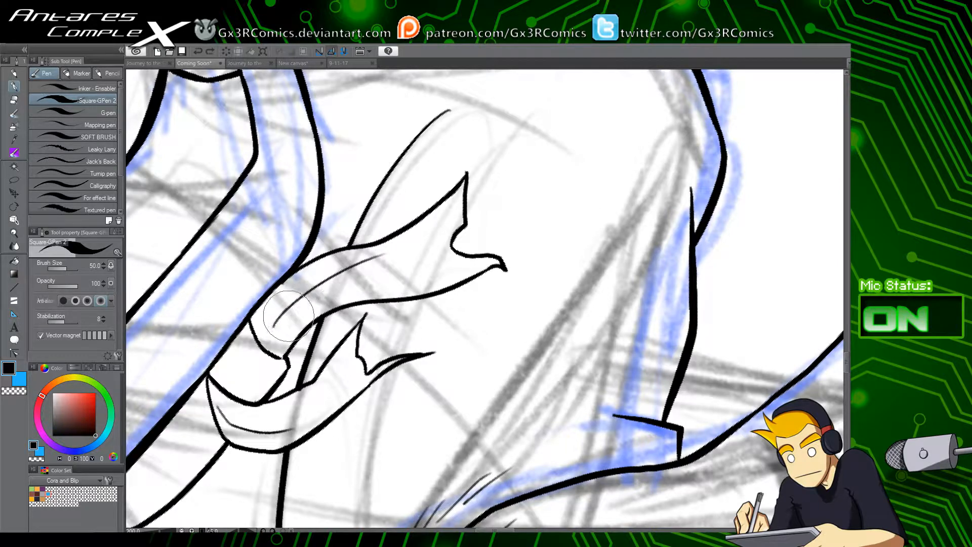
{"action": "left_click_drag", "start_coordinate": [288, 318], "coordinate": [415, 268]}
{"action": "mouse_move", "coordinate": [305, 300]}
{"action": "left_mouse_down"}
{"action": "mouse_move", "coordinate": [403, 251]}
{"action": "mouse_move", "coordinate": [324, 387]}
{"action": "left_mouse_up"}
{"action": "left_click_drag", "start_coordinate": [459, 219], "coordinate": [356, 387]}
Step: Ink a small pointed spike rising from the upper edge of the outstretched forearm
{"action": "scroll", "coordinate": [458, 316], "scroll_direction": "down", "scroll_amount": 5}
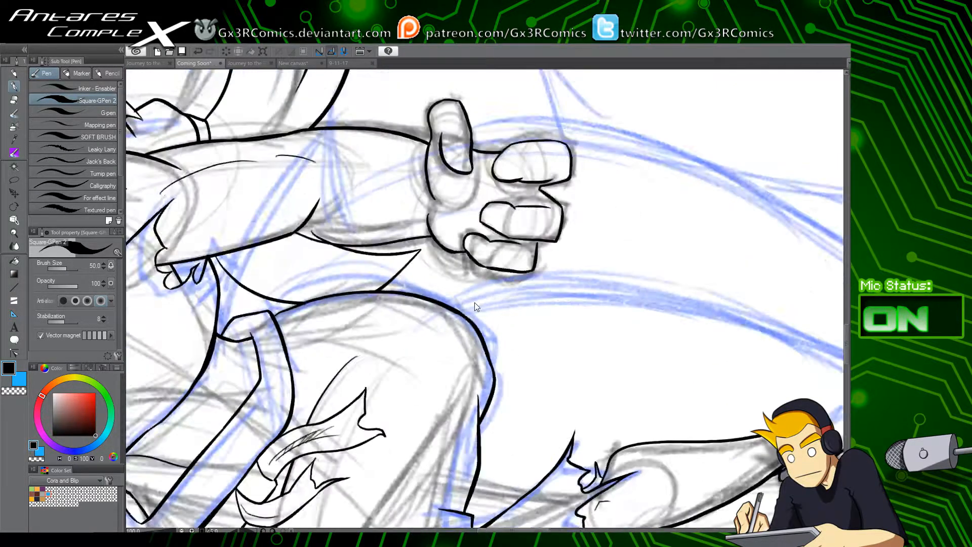
{"action": "scroll", "coordinate": [599, 357], "scroll_direction": "up", "scroll_amount": 1}
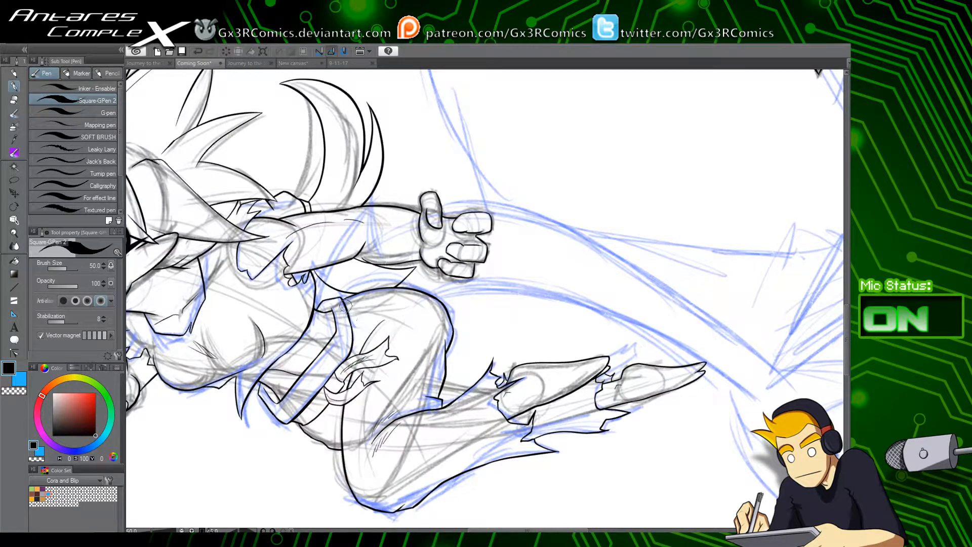
{"action": "left_click_drag", "start_coordinate": [459, 326], "coordinate": [448, 391]}
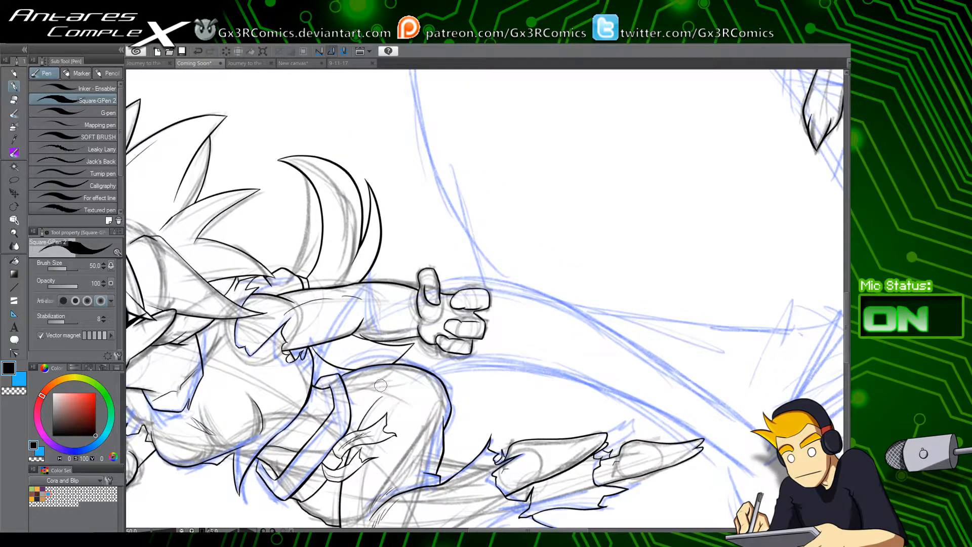
{"action": "scroll", "coordinate": [330, 361], "scroll_direction": "up", "scroll_amount": 2}
{"action": "mouse_move", "coordinate": [426, 275]}
{"action": "left_mouse_down"}
{"action": "mouse_move", "coordinate": [476, 349]}
{"action": "mouse_move", "coordinate": [479, 234]}
{"action": "left_mouse_up"}
{"action": "mouse_move", "coordinate": [423, 312]}
{"action": "left_mouse_down"}
{"action": "mouse_move", "coordinate": [390, 344]}
{"action": "mouse_move", "coordinate": [448, 245]}
{"action": "mouse_move", "coordinate": [390, 341]}
{"action": "left_mouse_up"}
{"action": "mouse_move", "coordinate": [360, 311]}
{"action": "left_mouse_down"}
{"action": "mouse_move", "coordinate": [432, 252]}
{"action": "mouse_move", "coordinate": [390, 330]}
{"action": "left_mouse_up"}
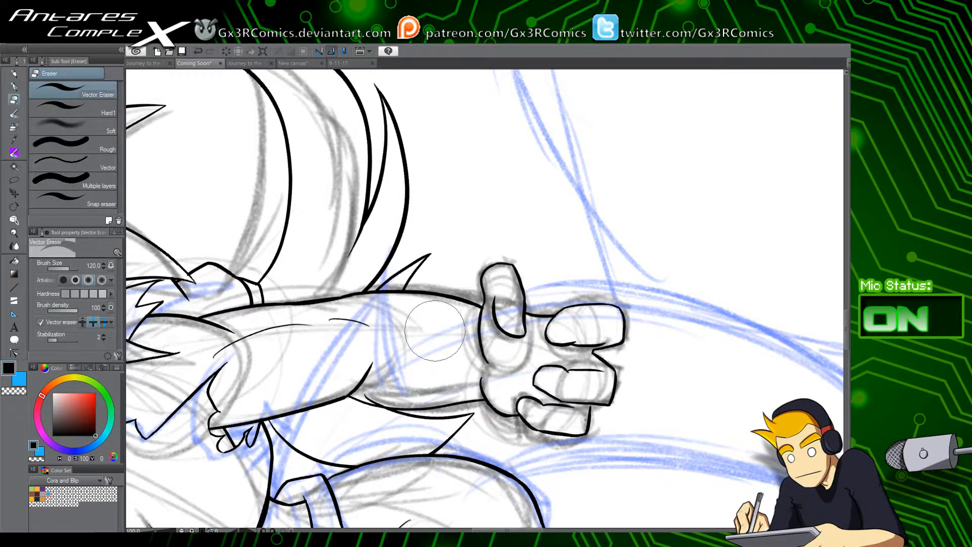
Step: Rotate the canvas and ink the tail's upper edge as one long curve from the outstretched hand to the tail fin
{"action": "left_click_drag", "start_coordinate": [524, 367], "coordinate": [353, 332]}
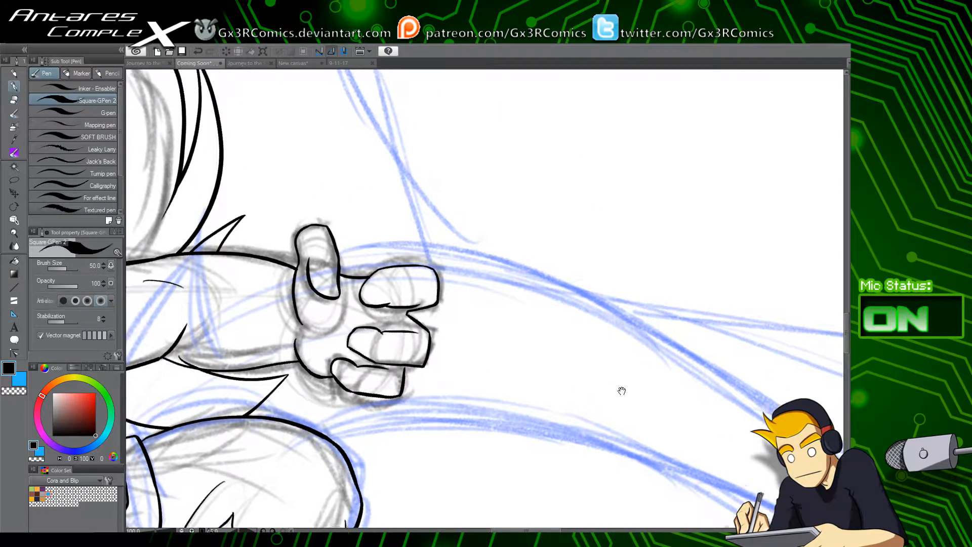
{"action": "left_click_drag", "start_coordinate": [621, 390], "coordinate": [383, 311]}
{"action": "scroll", "coordinate": [384, 339], "scroll_direction": "down", "scroll_amount": 2}
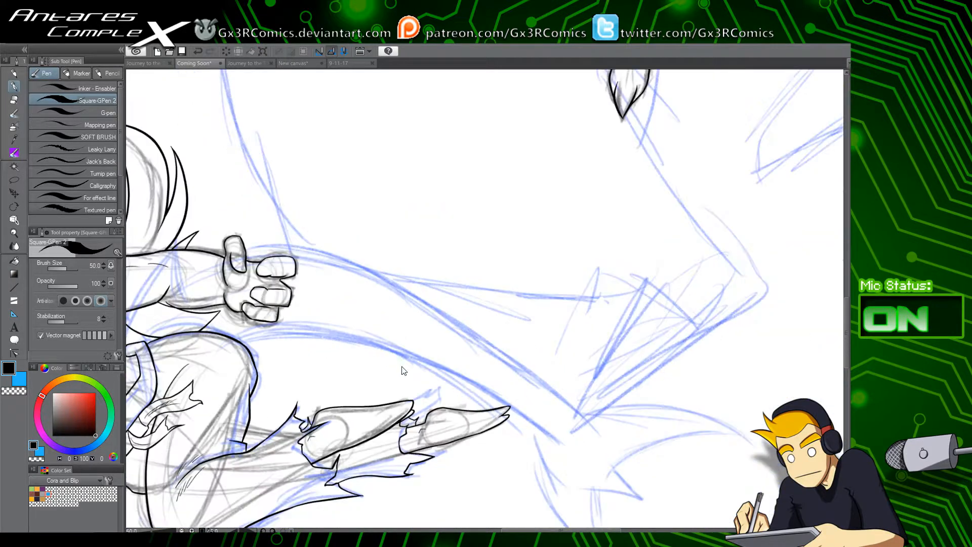
{"action": "key", "text": "r"}
{"action": "double_click", "coordinate": [527, 418]}
{"action": "left_click_drag", "start_coordinate": [511, 407], "coordinate": [515, 289]}
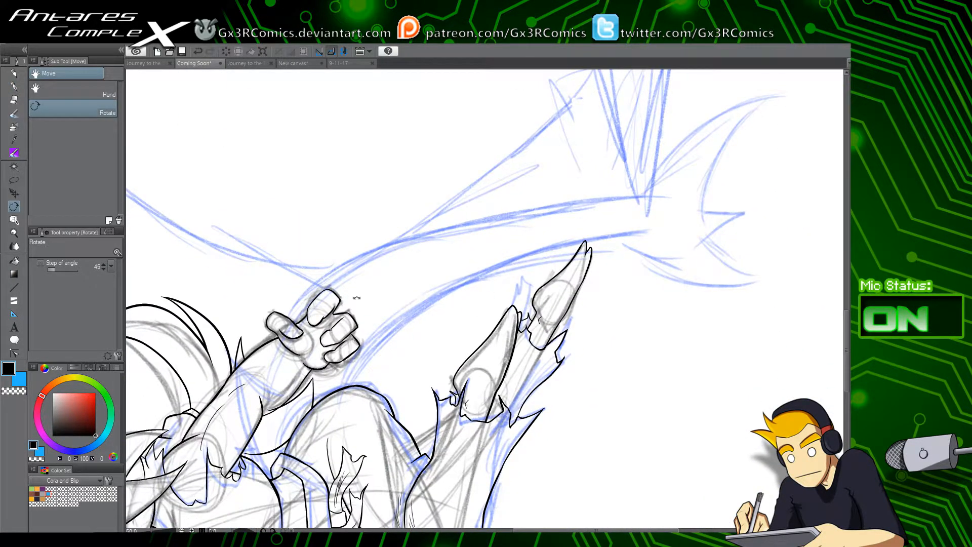
{"action": "key", "text": "p"}
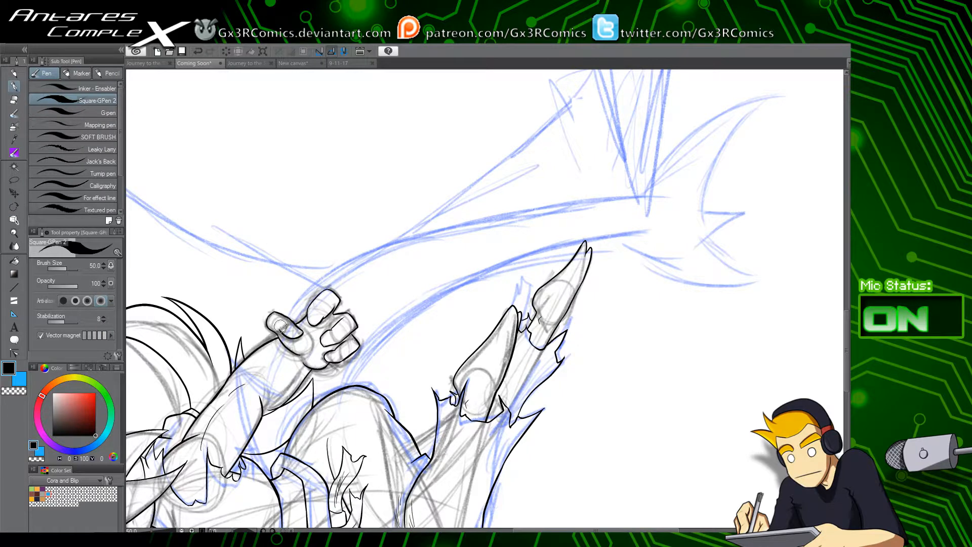
{"action": "mouse_move", "coordinate": [280, 322]}
{"action": "left_mouse_down"}
{"action": "mouse_move", "coordinate": [331, 275]}
{"action": "mouse_move", "coordinate": [534, 200]}
{"action": "mouse_move", "coordinate": [674, 193]}
{"action": "left_mouse_up"}
{"action": "key", "text": "e"}
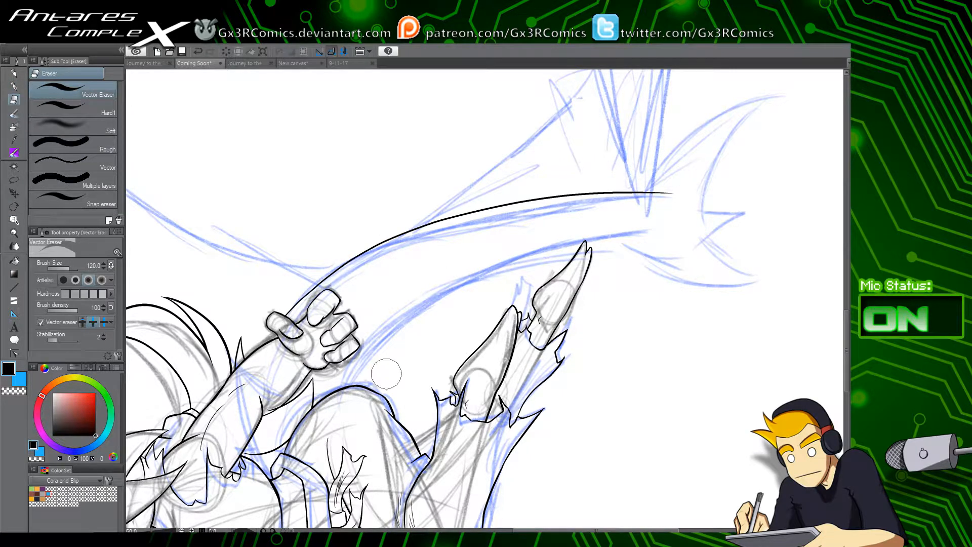
Step: Ink the tail's lower edge as a long curve running from the raised thigh to the tail fin
{"action": "key", "text": "p"}
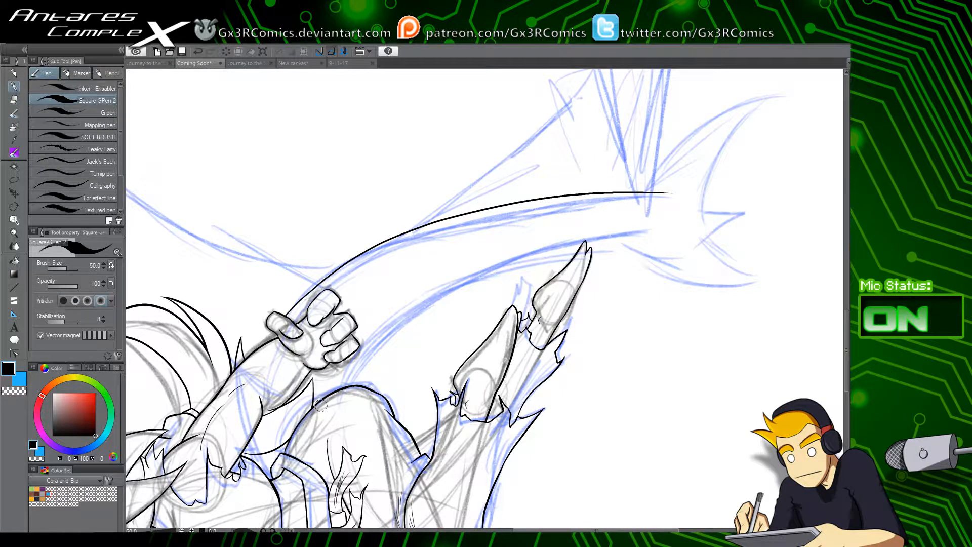
{"action": "mouse_move", "coordinate": [318, 404]}
{"action": "left_mouse_down"}
{"action": "mouse_move", "coordinate": [424, 298]}
{"action": "mouse_move", "coordinate": [650, 225]}
{"action": "left_mouse_up"}
{"action": "key", "text": "ctrl+z"}
{"action": "mouse_move", "coordinate": [310, 398]}
{"action": "left_mouse_down"}
{"action": "mouse_move", "coordinate": [346, 364]}
{"action": "mouse_move", "coordinate": [535, 244]}
{"action": "mouse_move", "coordinate": [666, 229]}
{"action": "left_mouse_up"}
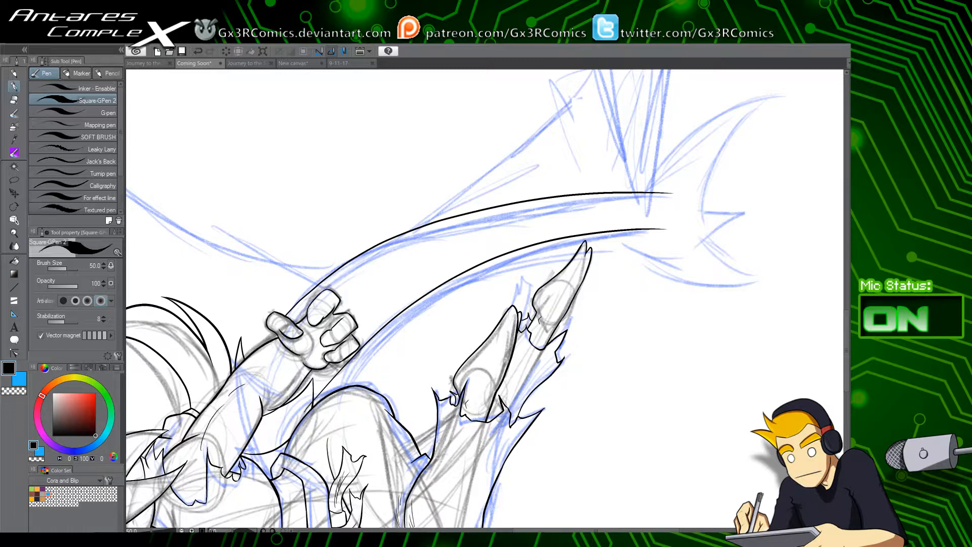
Step: Ink the large and small curved lobes of the tail fin and trim the tail edges where they meet them
{"action": "left_click_drag", "start_coordinate": [618, 284], "coordinate": [424, 351]}
{"action": "scroll", "coordinate": [482, 254], "scroll_direction": "up", "scroll_amount": 3}
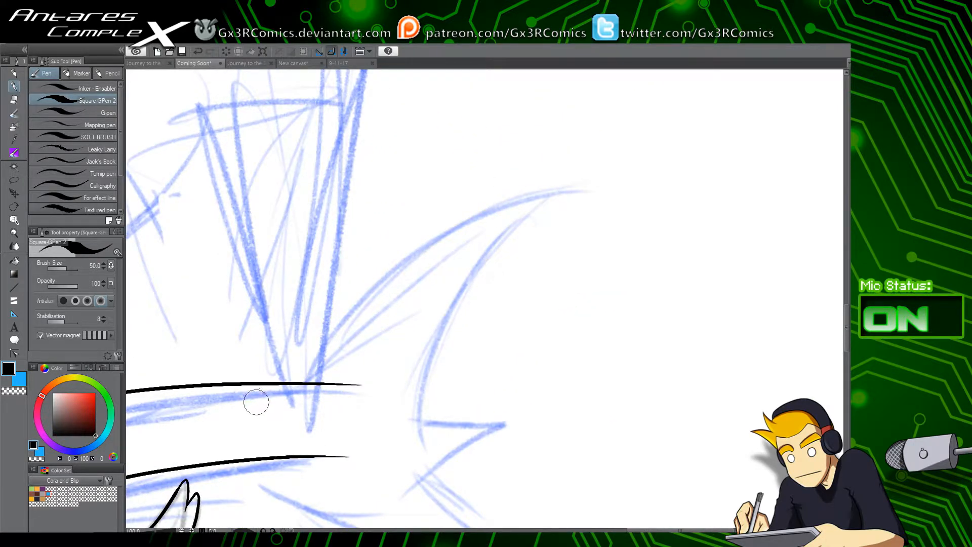
{"action": "left_click_drag", "start_coordinate": [256, 399], "coordinate": [582, 196]}
{"action": "key", "text": "ctrl+z"}
{"action": "mouse_move", "coordinate": [247, 411]}
{"action": "left_mouse_down"}
{"action": "mouse_move", "coordinate": [352, 283]}
{"action": "mouse_move", "coordinate": [580, 195]}
{"action": "mouse_move", "coordinate": [422, 321]}
{"action": "mouse_move", "coordinate": [394, 430]}
{"action": "mouse_move", "coordinate": [364, 376]}
{"action": "mouse_move", "coordinate": [367, 288]}
{"action": "left_mouse_up"}
{"action": "mouse_move", "coordinate": [220, 296]}
{"action": "left_mouse_down"}
{"action": "mouse_move", "coordinate": [237, 319]}
{"action": "mouse_move", "coordinate": [477, 404]}
{"action": "mouse_move", "coordinate": [418, 390]}
{"action": "mouse_move", "coordinate": [346, 298]}
{"action": "left_mouse_up"}
{"action": "key", "text": "e"}
{"action": "left_click_drag", "start_coordinate": [217, 303], "coordinate": [226, 270]}
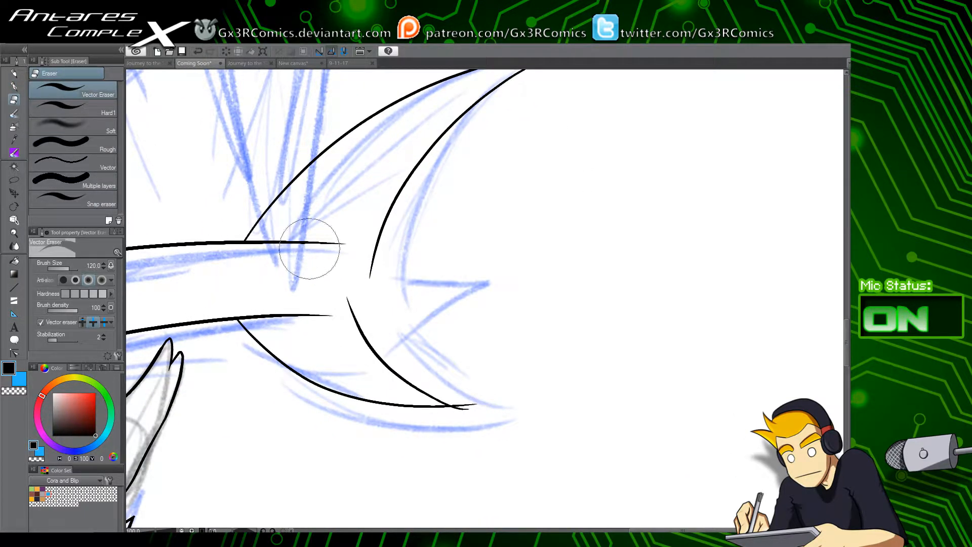
{"action": "left_click", "coordinate": [303, 245]}
{"action": "left_click", "coordinate": [304, 309]}
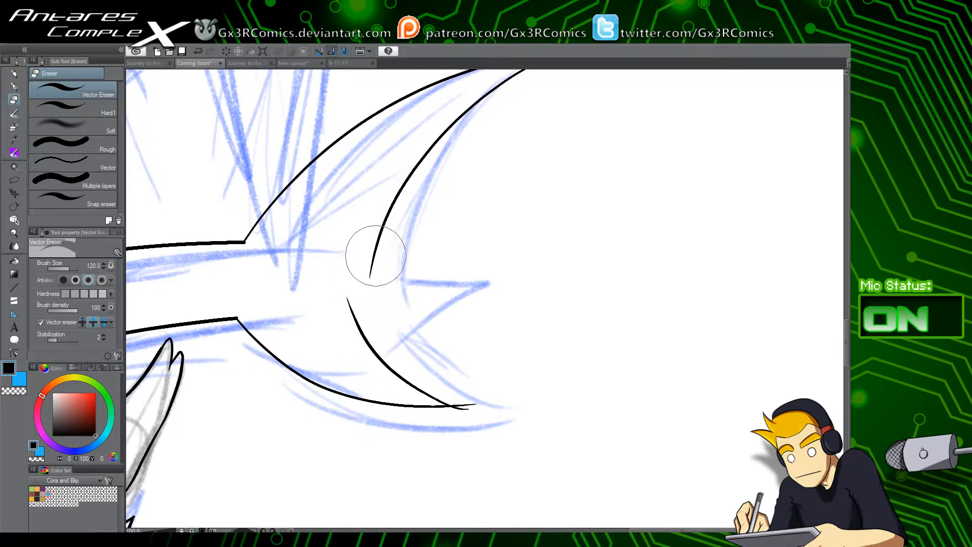
Step: Ink the pointed notch joining the inner edges of the two tail fin lobes and clean up the line ends
{"action": "key", "text": "p"}
{"action": "mouse_move", "coordinate": [357, 243]}
{"action": "left_mouse_down"}
{"action": "mouse_move", "coordinate": [399, 264]}
{"action": "mouse_move", "coordinate": [330, 313]}
{"action": "mouse_move", "coordinate": [380, 354]}
{"action": "mouse_move", "coordinate": [549, 258]}
{"action": "left_mouse_up"}
{"action": "key", "text": "ctrl+z"}
{"action": "key", "text": "e"}
{"action": "left_click", "coordinate": [370, 279]}
{"action": "left_click", "coordinate": [358, 245]}
{"action": "left_click", "coordinate": [336, 310]}
{"action": "left_click", "coordinate": [345, 300]}
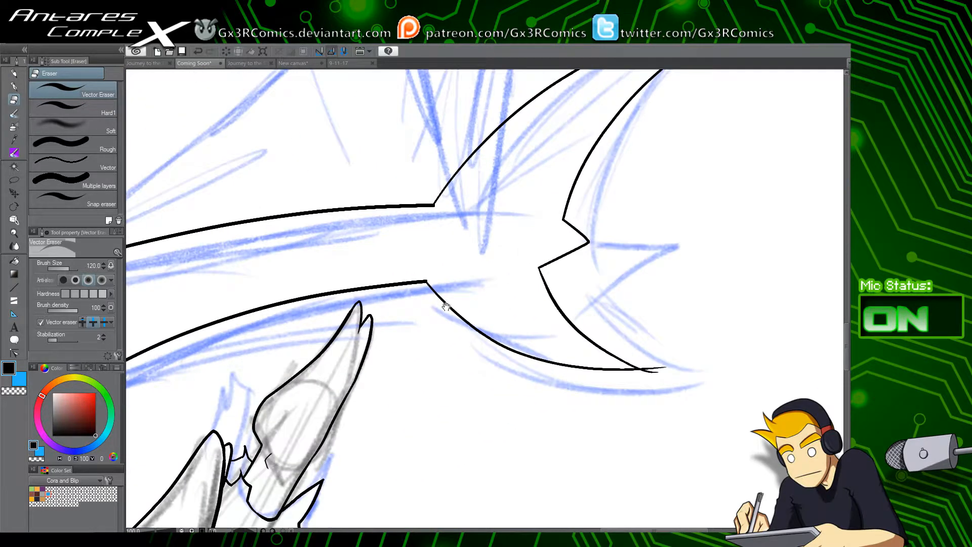
Step: Ink the short stretch of the tail's upper edge behind the wrist, between the thumb and the forearm spike
{"action": "left_click_drag", "start_coordinate": [274, 358], "coordinate": [668, 243]}
{"action": "left_click_drag", "start_coordinate": [326, 361], "coordinate": [464, 221]}
{"action": "left_click_drag", "start_coordinate": [300, 421], "coordinate": [347, 355]}
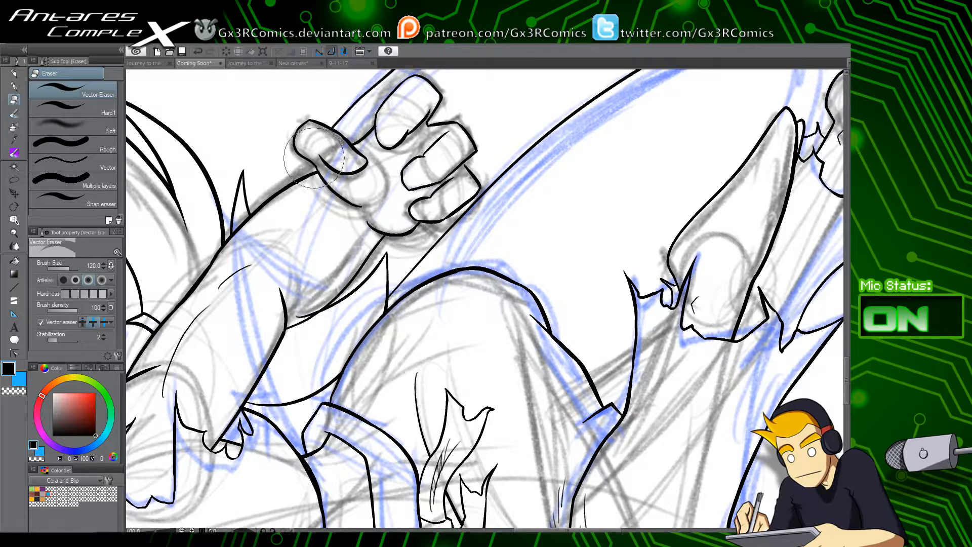
{"action": "key", "text": "p"}
{"action": "left_click_drag", "start_coordinate": [311, 147], "coordinate": [252, 212]}
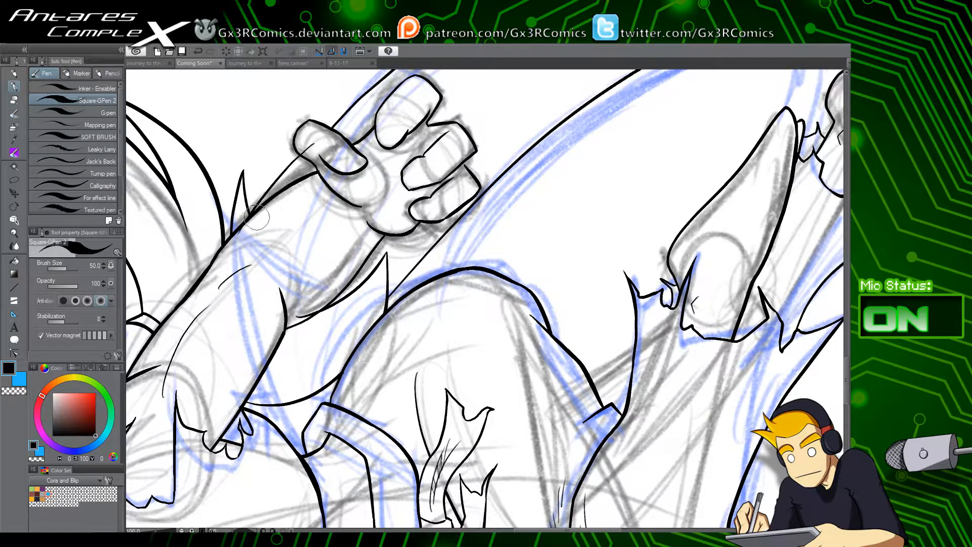
{"action": "key", "text": "e"}
{"action": "key", "text": "r"}
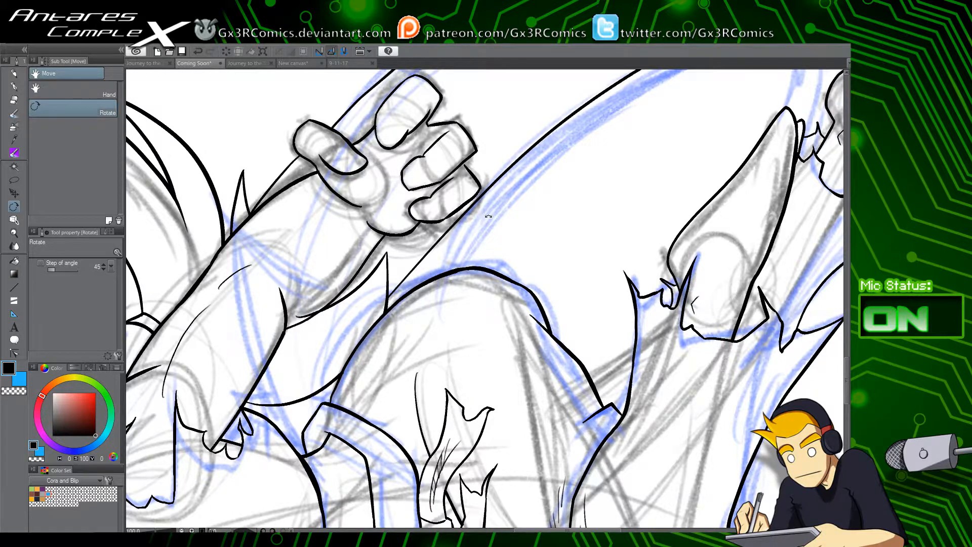
{"action": "left_click_drag", "start_coordinate": [489, 216], "coordinate": [490, 216]}
{"action": "key", "text": "e"}
{"action": "key", "text": "space"}
{"action": "left_click_drag", "start_coordinate": [352, 249], "coordinate": [471, 336]}
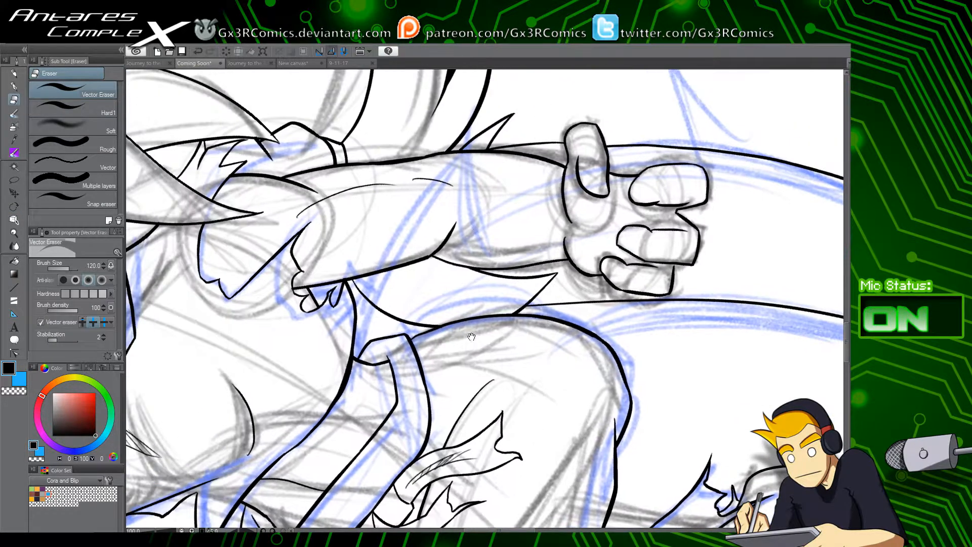
{"action": "scroll", "coordinate": [471, 337], "scroll_direction": "down", "scroll_amount": 4}
Step: Examine the inked tail and the whole character from rotated and full-page views, alongside the crouching character
{"action": "key", "text": "r"}
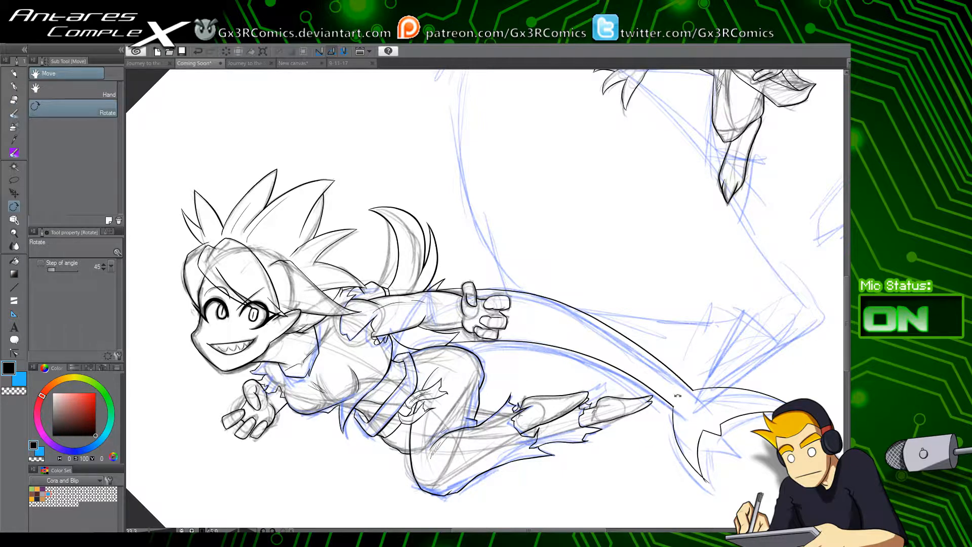
{"action": "left_click_drag", "start_coordinate": [689, 376], "coordinate": [668, 363]}
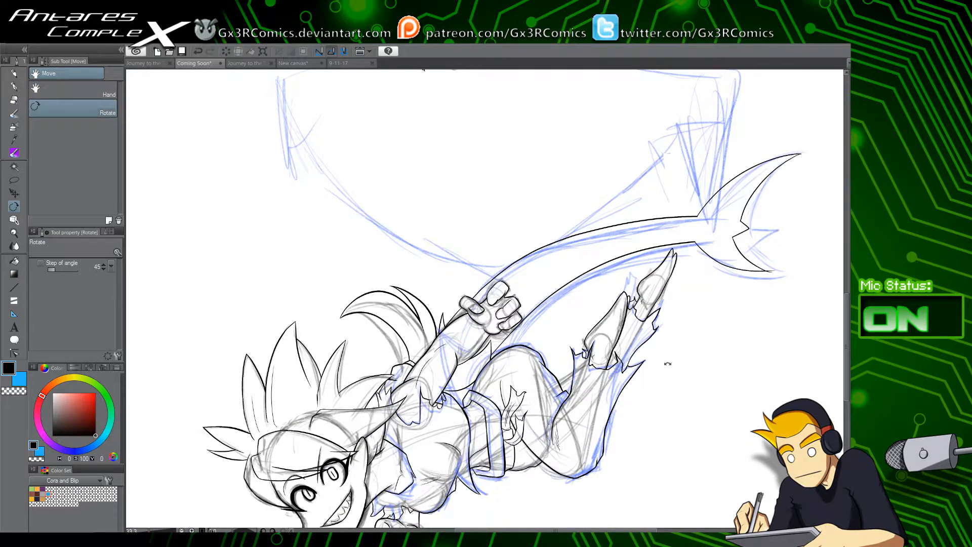
{"action": "key", "text": "space"}
{"action": "left_click_drag", "start_coordinate": [389, 262], "coordinate": [384, 321]}
{"action": "left_click_drag", "start_coordinate": [375, 235], "coordinate": [300, 444]}
{"action": "left_click_drag", "start_coordinate": [423, 266], "coordinate": [369, 398]}
{"action": "left_click_drag", "start_coordinate": [503, 348], "coordinate": [497, 261]}
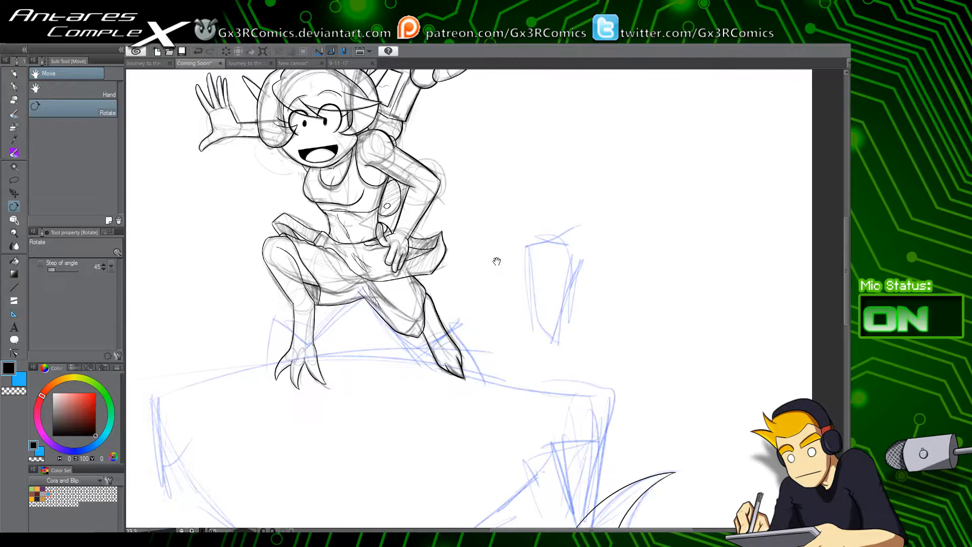
{"action": "mouse_move", "coordinate": [520, 327]}
{"action": "left_mouse_down"}
{"action": "mouse_move", "coordinate": [447, 348]}
{"action": "mouse_move", "coordinate": [532, 338]}
{"action": "mouse_move", "coordinate": [497, 460]}
{"action": "left_mouse_up"}
{"action": "mouse_move", "coordinate": [456, 352]}
{"action": "left_mouse_down"}
{"action": "mouse_move", "coordinate": [444, 457]}
{"action": "mouse_move", "coordinate": [427, 320]}
{"action": "left_mouse_up"}
{"action": "scroll", "coordinate": [444, 457], "scroll_direction": "down", "scroll_amount": 4}
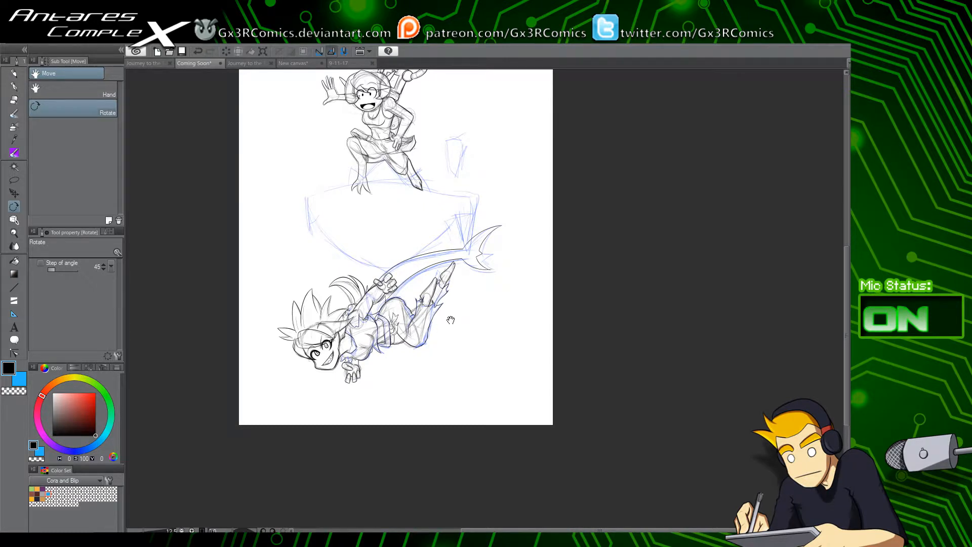
{"action": "left_click_drag", "start_coordinate": [458, 384], "coordinate": [358, 388]}
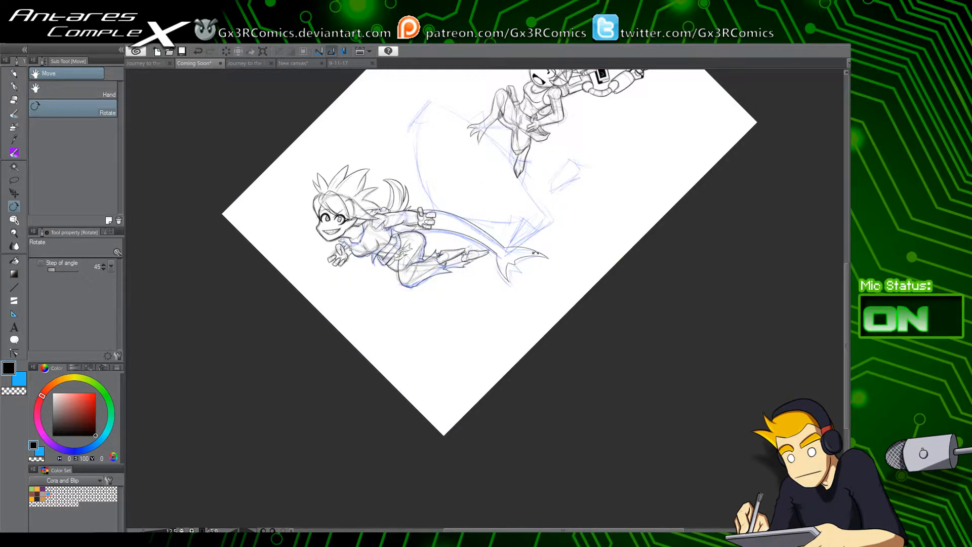
{"action": "left_click_drag", "start_coordinate": [480, 239], "coordinate": [494, 298]}
{"action": "scroll", "coordinate": [493, 297], "scroll_direction": "up", "scroll_amount": 3}
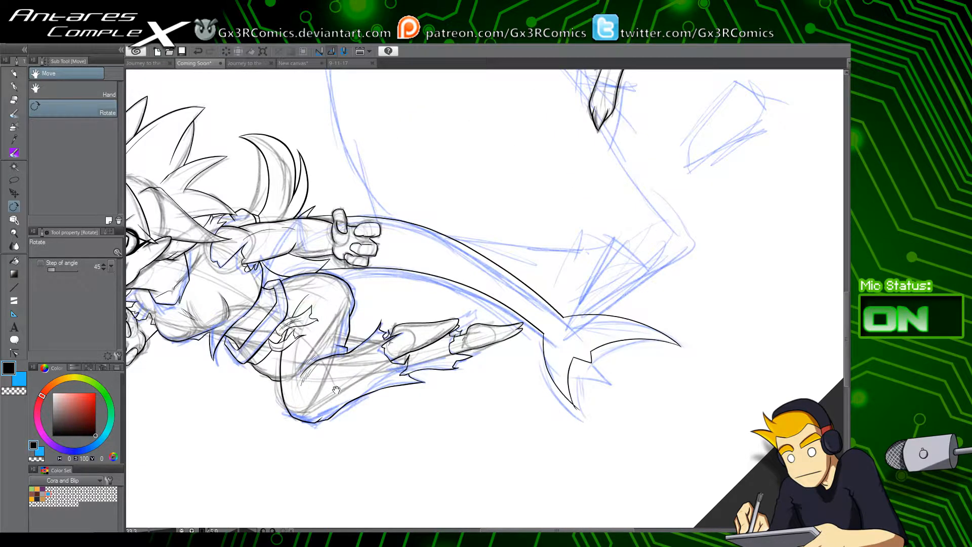
{"action": "left_click_drag", "start_coordinate": [336, 389], "coordinate": [480, 406]}
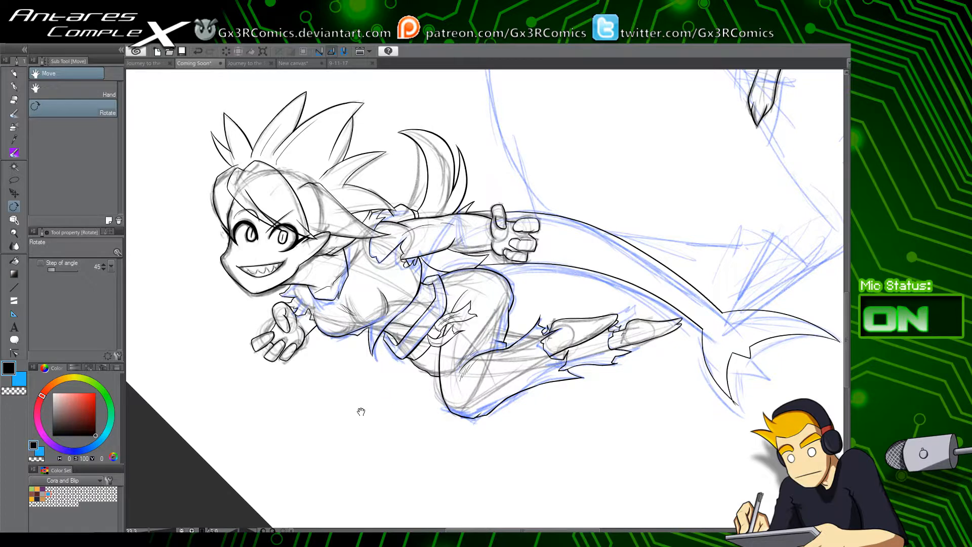
{"action": "left_click_drag", "start_coordinate": [358, 402], "coordinate": [371, 452]}
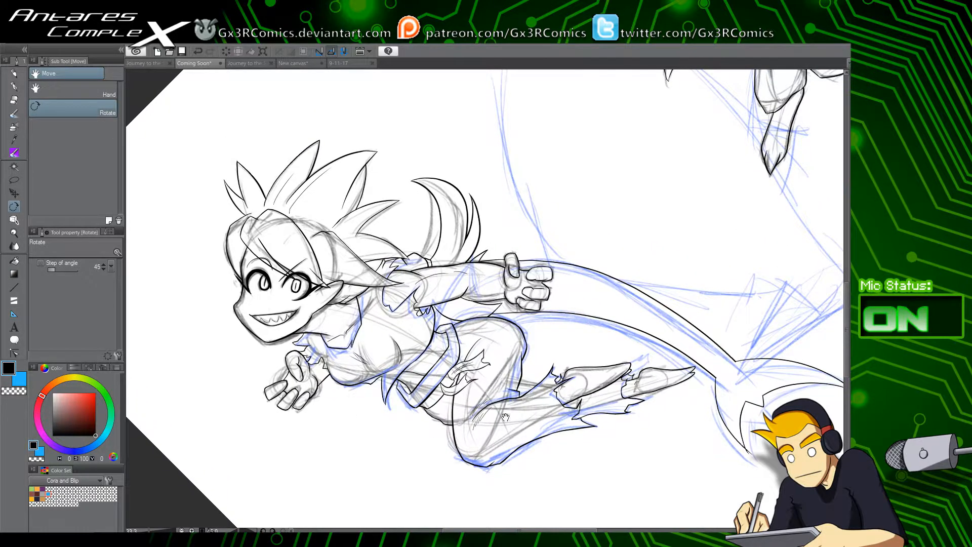
Step: Ink a pointed torn flap on the trouser cuff just below the nearer foot of the grinning character
{"action": "left_click_drag", "start_coordinate": [545, 430], "coordinate": [524, 410]}
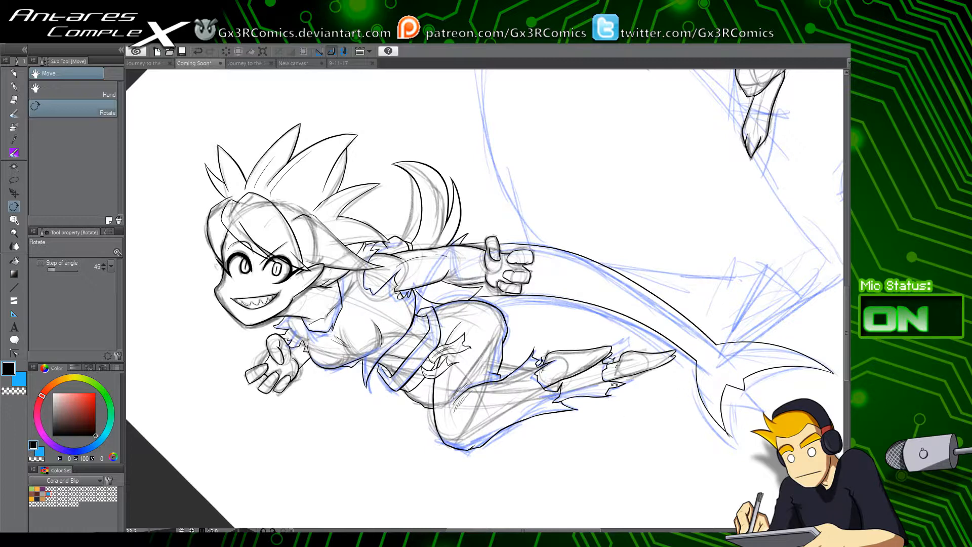
{"action": "key", "text": "p"}
{"action": "scroll", "coordinate": [486, 364], "scroll_direction": "up", "scroll_amount": 2}
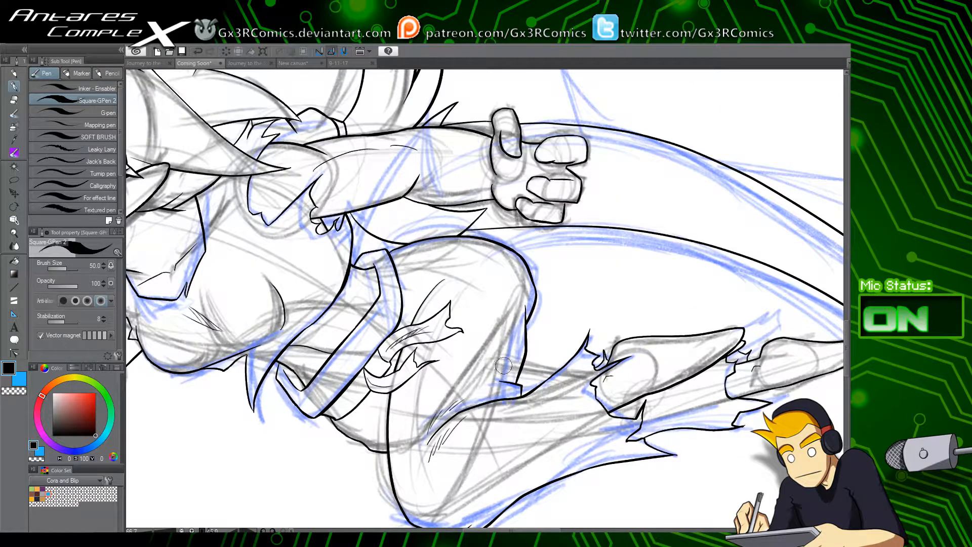
{"action": "key", "text": "e"}
{"action": "left_click_drag", "start_coordinate": [620, 421], "coordinate": [532, 393]}
{"action": "left_click_drag", "start_coordinate": [389, 401], "coordinate": [397, 402]}
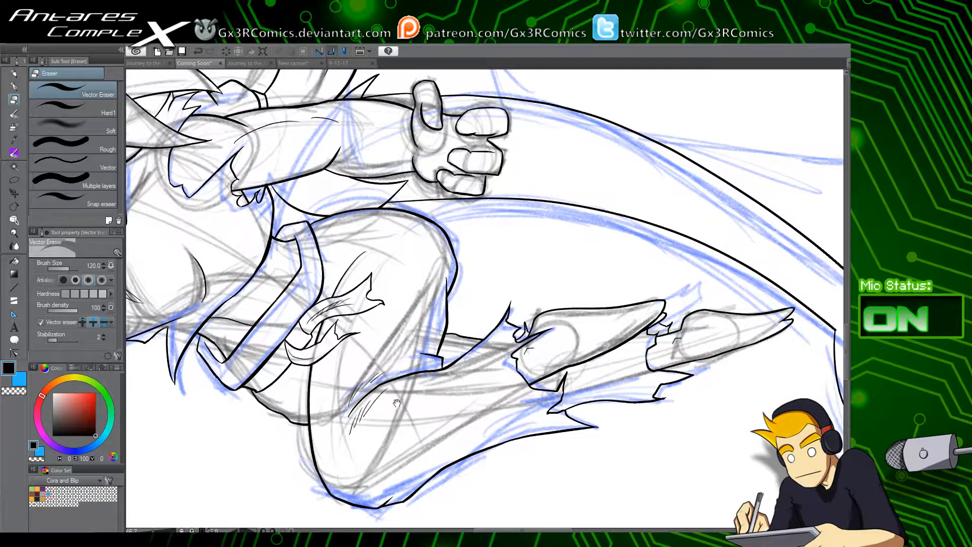
{"action": "key", "text": "p"}
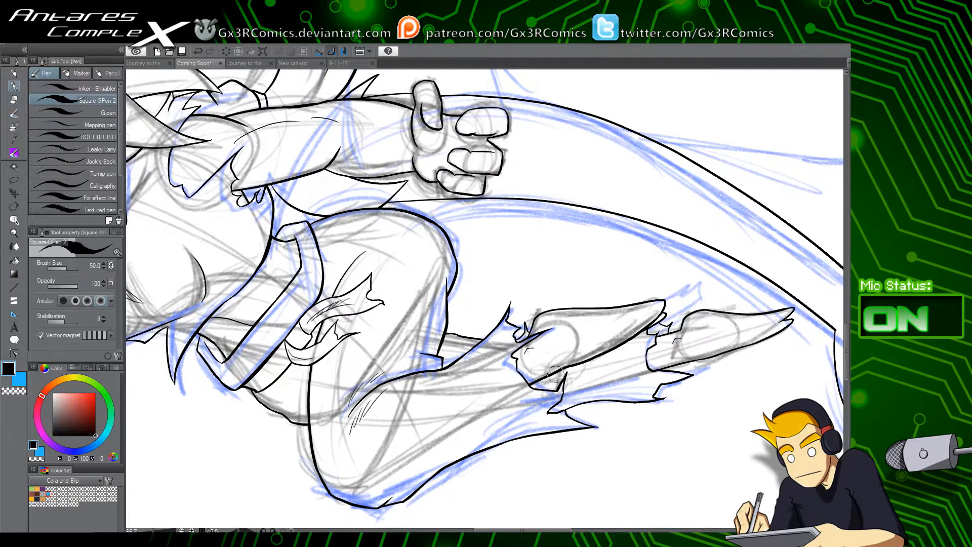
{"action": "mouse_move", "coordinate": [542, 371]}
{"action": "left_mouse_down"}
{"action": "mouse_move", "coordinate": [569, 377]}
{"action": "mouse_move", "coordinate": [609, 364]}
{"action": "left_mouse_up"}
{"action": "key", "text": "ctrl+z"}
{"action": "mouse_move", "coordinate": [542, 373]}
{"action": "left_mouse_down"}
{"action": "mouse_move", "coordinate": [601, 366]}
{"action": "mouse_move", "coordinate": [552, 407]}
{"action": "left_mouse_up"}
{"action": "key", "text": "e"}
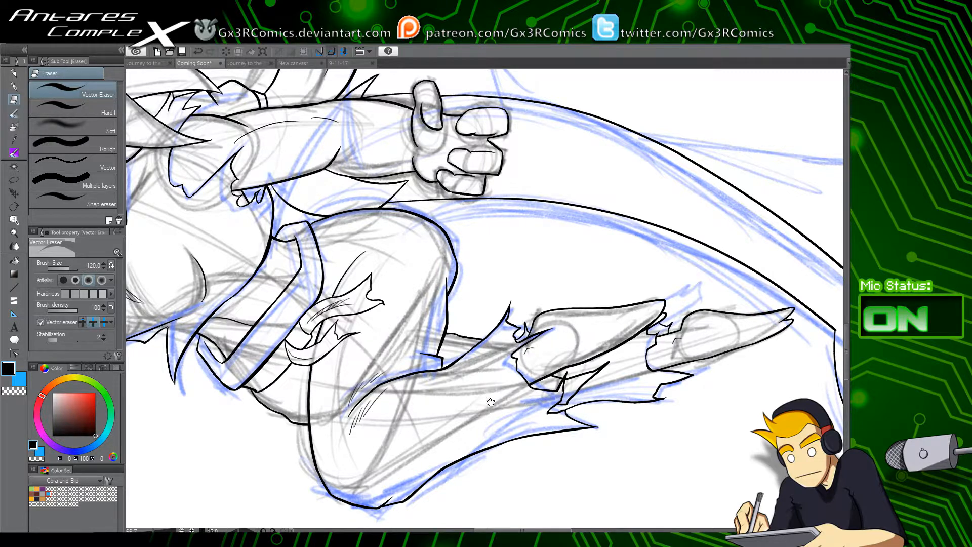
Step: Ink a short curved stroke along the upper edge of the torn ribbon end at the grinning character's hip
{"action": "left_click_drag", "start_coordinate": [429, 383], "coordinate": [515, 399]}
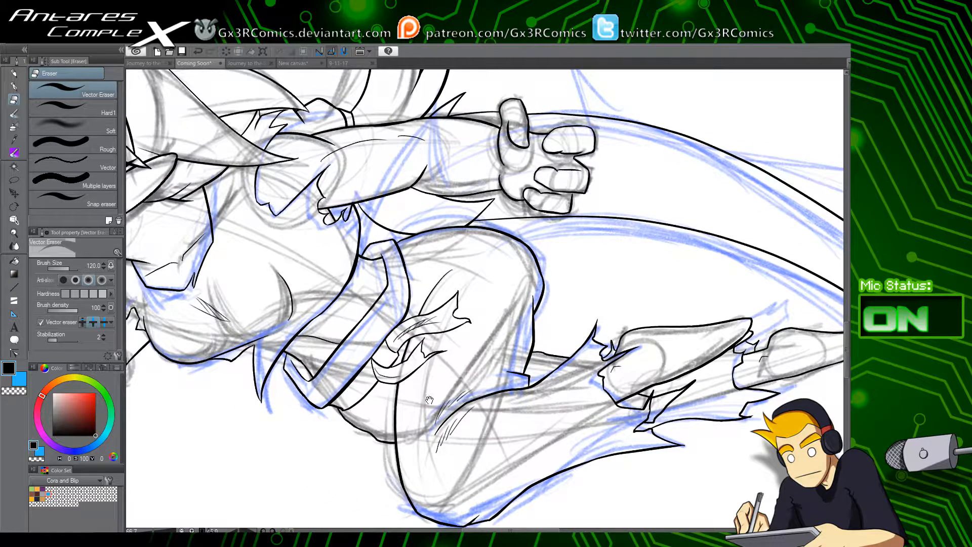
{"action": "scroll", "coordinate": [424, 318], "scroll_direction": "up", "scroll_amount": 2}
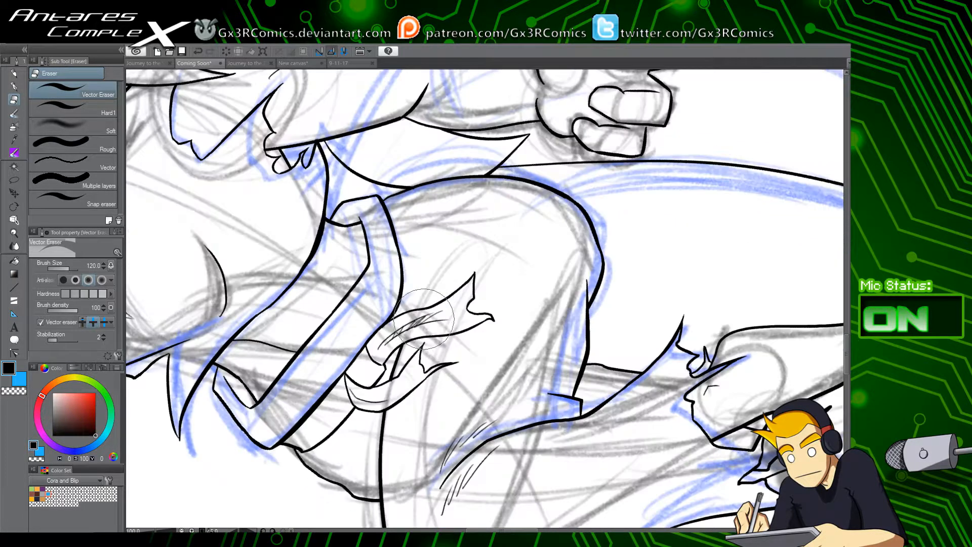
{"action": "key", "text": "p"}
{"action": "left_click_drag", "start_coordinate": [411, 309], "coordinate": [458, 279]}
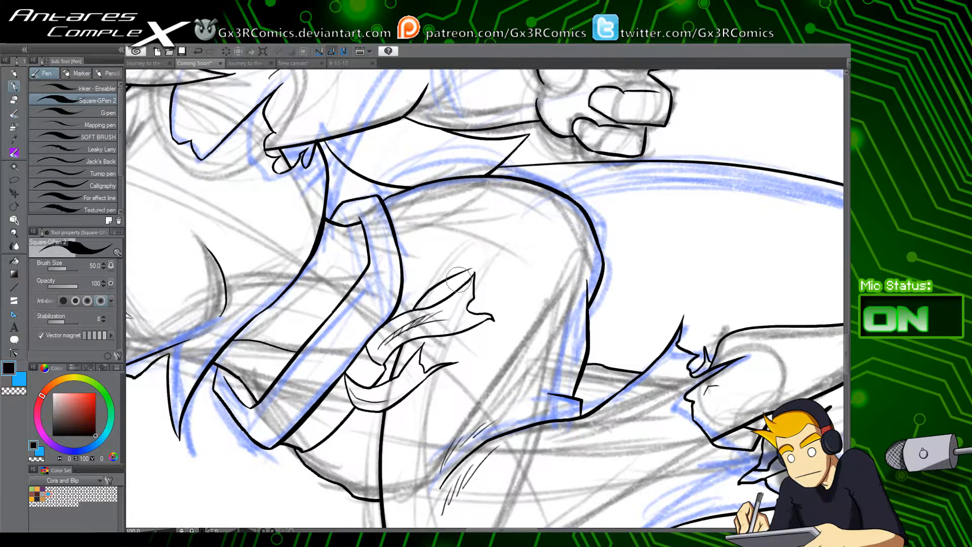
{"action": "key", "text": "ctrl+z"}
{"action": "left_click_drag", "start_coordinate": [415, 309], "coordinate": [466, 261]}
{"action": "key", "text": "ctrl+z"}
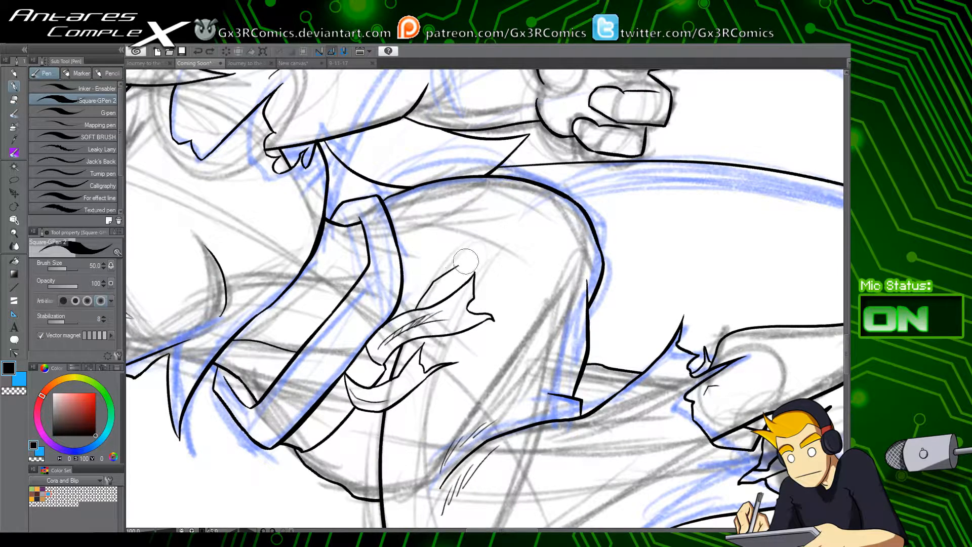
{"action": "key", "text": "ctrl+z"}
{"action": "left_click_drag", "start_coordinate": [417, 309], "coordinate": [466, 267]}
{"action": "key", "text": "e"}
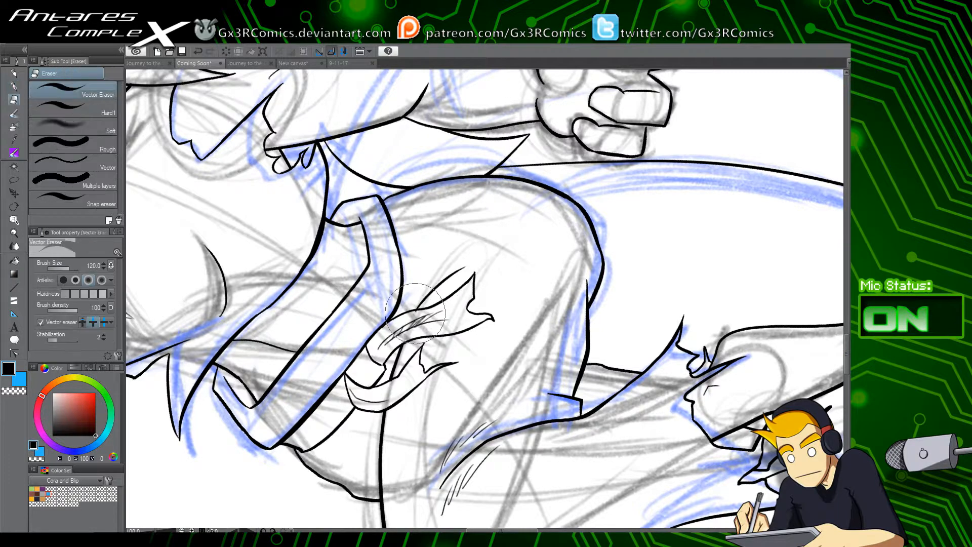
{"action": "left_click_drag", "start_coordinate": [341, 350], "coordinate": [467, 375]}
Step: Examine the grinning character from a rotated view, and the crouching character with the robot behind her
{"action": "scroll", "coordinate": [382, 390], "scroll_direction": "down", "scroll_amount": 2}
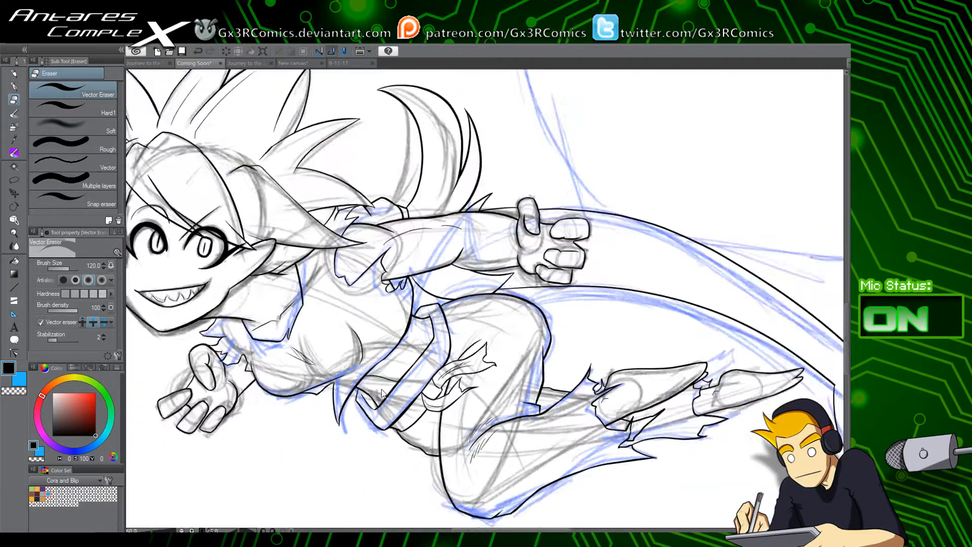
{"action": "scroll", "coordinate": [382, 392], "scroll_direction": "down", "scroll_amount": 1}
{"action": "key", "text": "r"}
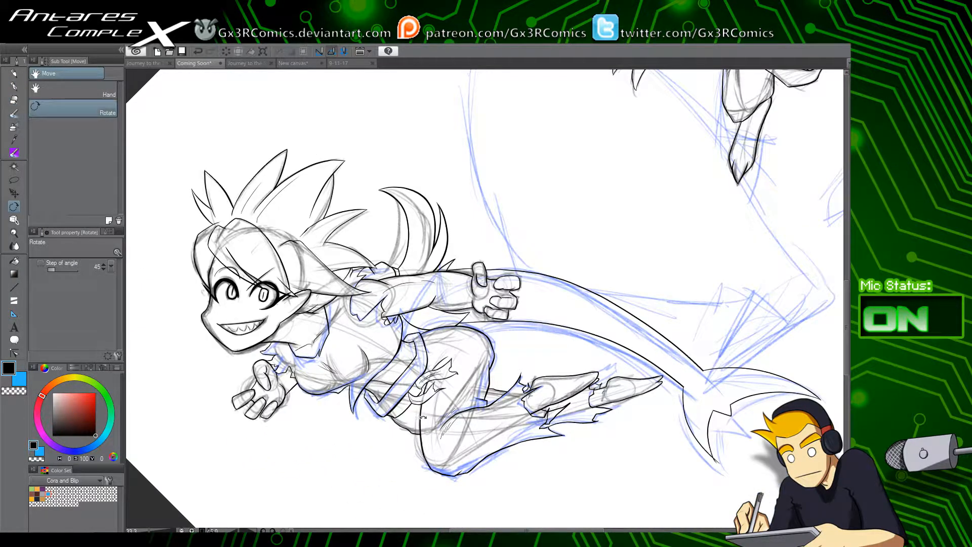
{"action": "left_click_drag", "start_coordinate": [353, 453], "coordinate": [454, 315]}
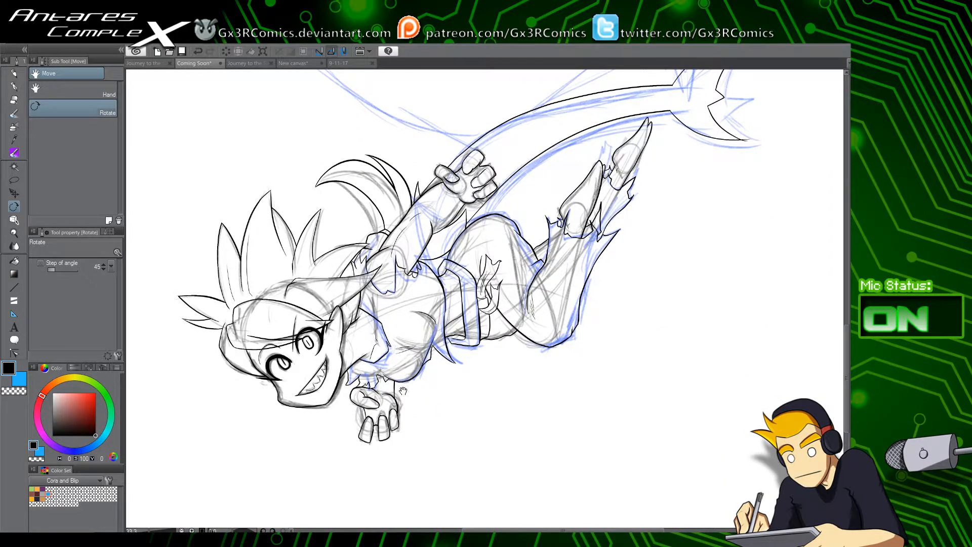
{"action": "left_click_drag", "start_coordinate": [392, 432], "coordinate": [383, 416]}
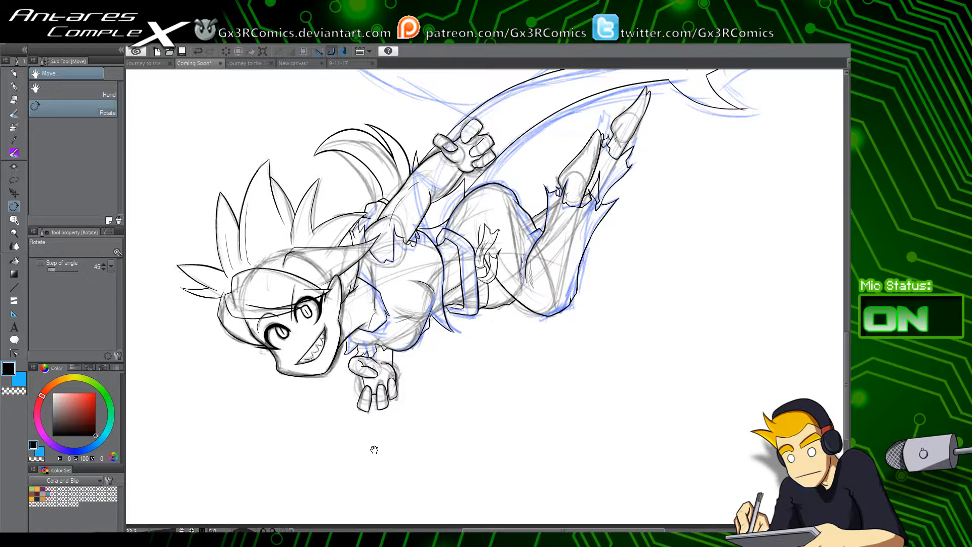
{"action": "left_click_drag", "start_coordinate": [374, 449], "coordinate": [374, 467]}
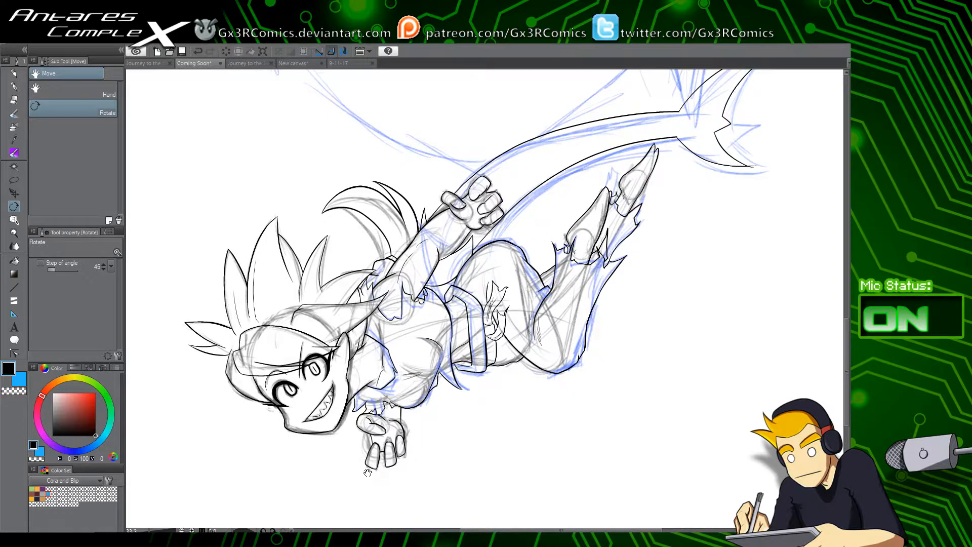
{"action": "left_click_drag", "start_coordinate": [424, 356], "coordinate": [383, 546]}
{"action": "left_click_drag", "start_coordinate": [388, 264], "coordinate": [347, 489]}
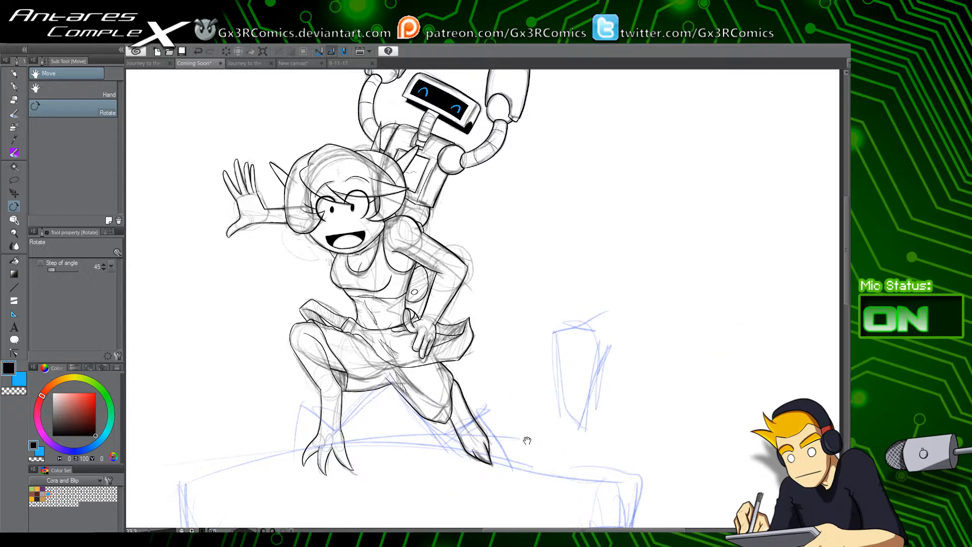
{"action": "left_click_drag", "start_coordinate": [259, 326], "coordinate": [267, 403]}
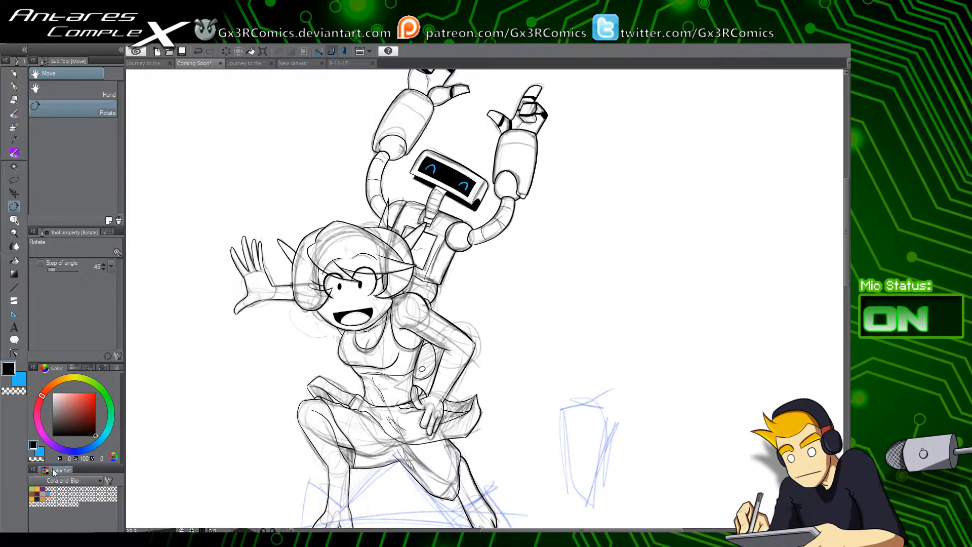
Step: Load the reddish brown and dark brown swatches of the Cora and Blip color set as the two drawing colors
{"action": "left_click", "coordinate": [32, 494]}
{"action": "key", "text": "x"}
{"action": "left_click", "coordinate": [38, 493]}
{"action": "left_click_drag", "start_coordinate": [403, 135], "coordinate": [361, 227]}
{"action": "key", "text": "x"}
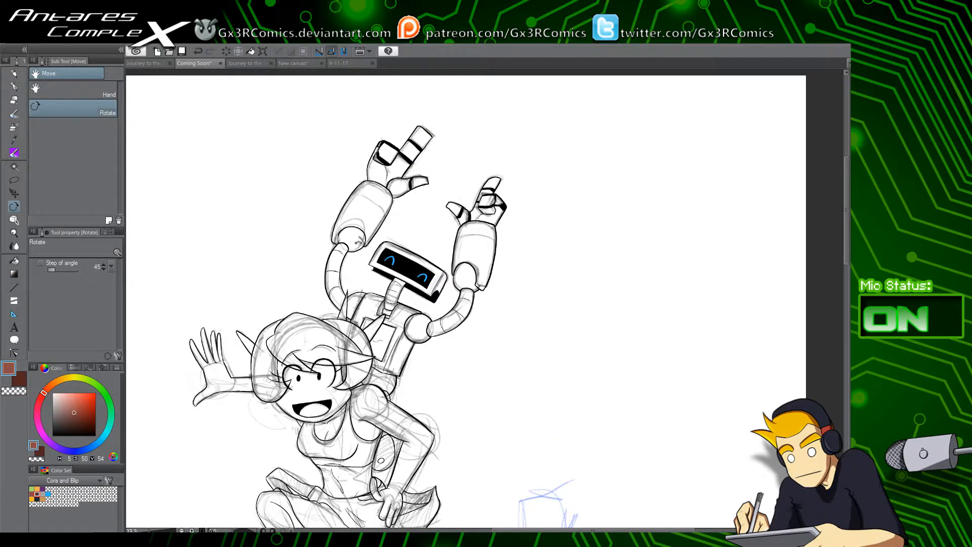
Step: Fill both of the robot's raised forearms with reddish brown
{"action": "key", "text": "w"}
{"action": "left_click", "coordinate": [367, 215]}
{"action": "key", "text": "g"}
{"action": "left_click", "coordinate": [376, 212]}
{"action": "key", "text": "ctrl+d"}
{"action": "key", "text": "w"}
{"action": "left_click", "coordinate": [478, 247]}
{"action": "key", "text": "g"}
{"action": "left_click", "coordinate": [480, 240]}
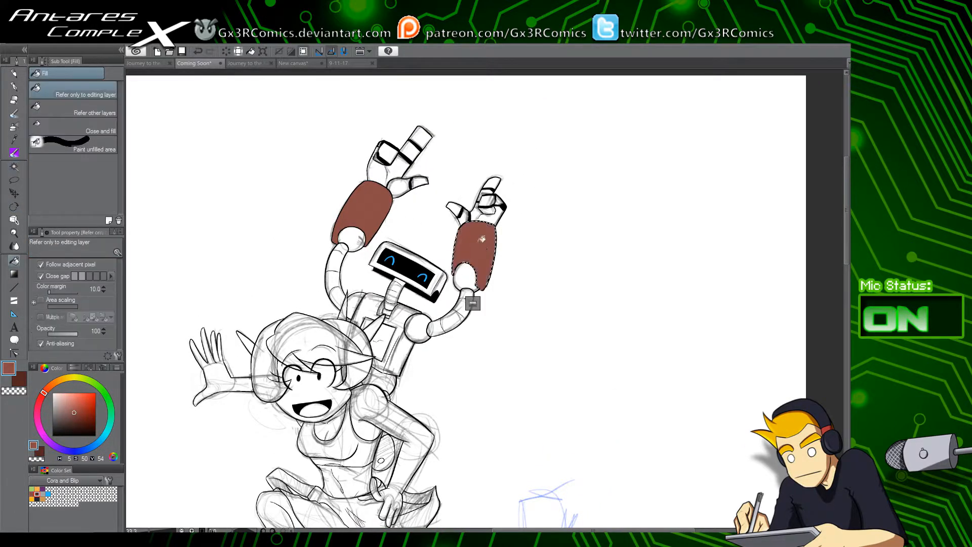
{"action": "key", "text": "ctrl+d"}
Step: Fill the round elbow sockets at the base of both robot forearms with dark brown
{"action": "key", "text": "w"}
{"action": "key", "text": "x"}
{"action": "left_click", "coordinate": [464, 278]}
{"action": "left_click", "coordinate": [352, 240], "text": "shift"}
{"action": "key", "text": "g"}
{"action": "left_click", "coordinate": [355, 239]}
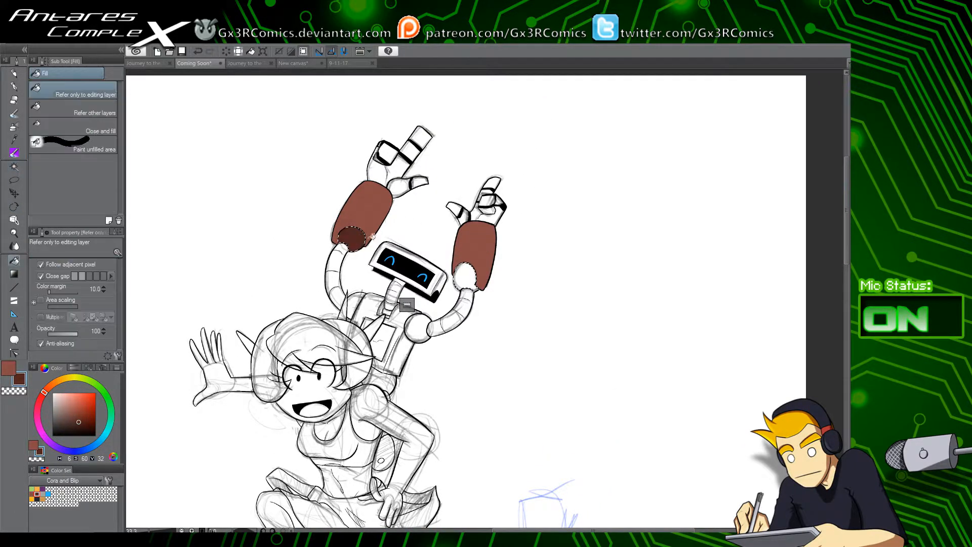
{"action": "left_click", "coordinate": [468, 274]}
{"action": "key", "text": "ctrl+d"}
Step: Fill the large panel of the robot's torso beside the shoulder ball with reddish brown
{"action": "key", "text": "w"}
{"action": "left_click", "coordinate": [486, 217]}
{"action": "key", "text": "x"}
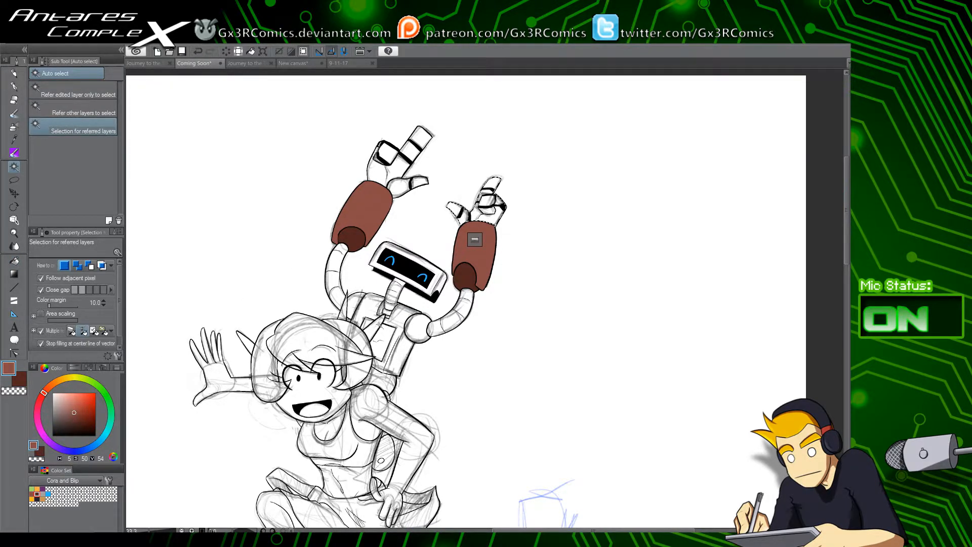
{"action": "left_click", "coordinate": [399, 340]}
{"action": "key", "text": "g"}
{"action": "left_click", "coordinate": [404, 350]}
Step: Fill the robot's remaining torso panel and the small areas around the base of its neck with reddish brown
{"action": "key", "text": "w"}
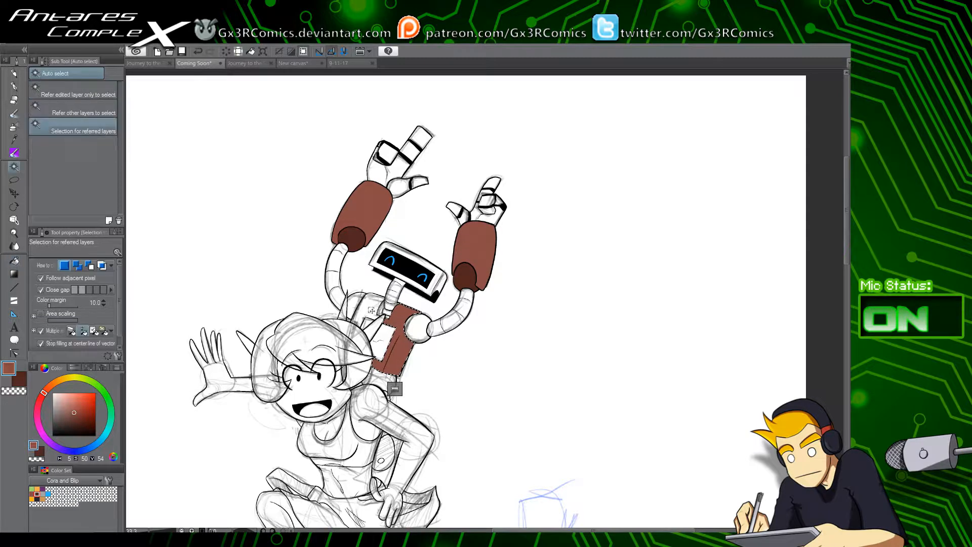
{"action": "left_click", "coordinate": [371, 310]}
{"action": "key", "text": "g"}
{"action": "left_click", "coordinate": [371, 310]}
{"action": "key", "text": "w"}
{"action": "left_click", "coordinate": [382, 309]}
{"action": "key", "text": "g"}
{"action": "left_click", "coordinate": [383, 309]}
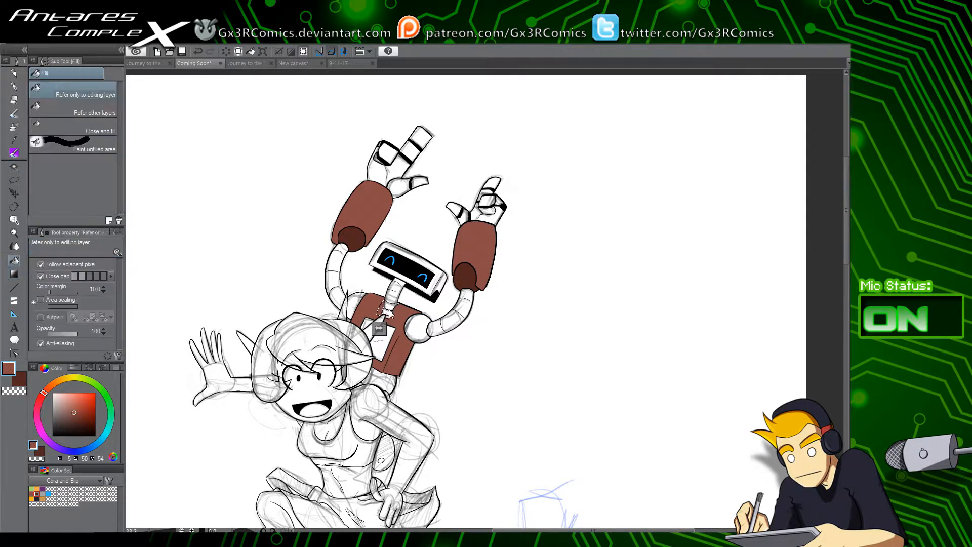
{"action": "key", "text": "w"}
{"action": "left_click", "coordinate": [391, 313]}
{"action": "key", "text": "g"}
{"action": "left_click", "coordinate": [391, 313]}
Step: Fill the frame of the robot's head around the black screen with reddish brown
{"action": "key", "text": "w"}
{"action": "left_click", "coordinate": [430, 290]}
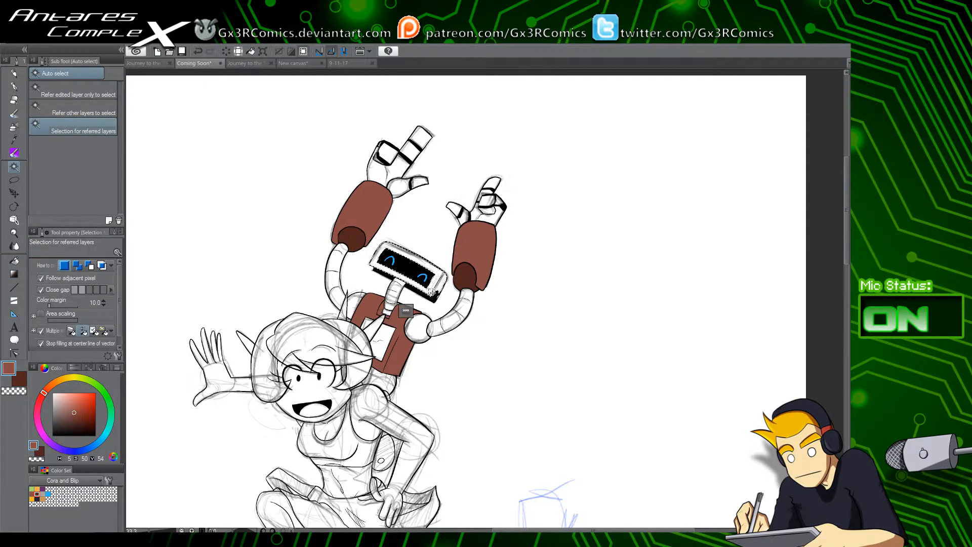
{"action": "key", "text": "g"}
{"action": "left_click", "coordinate": [430, 290]}
Step: Lasso the spot where the crouching character's neck meets her shoulder and clear it
{"action": "key", "text": "w"}
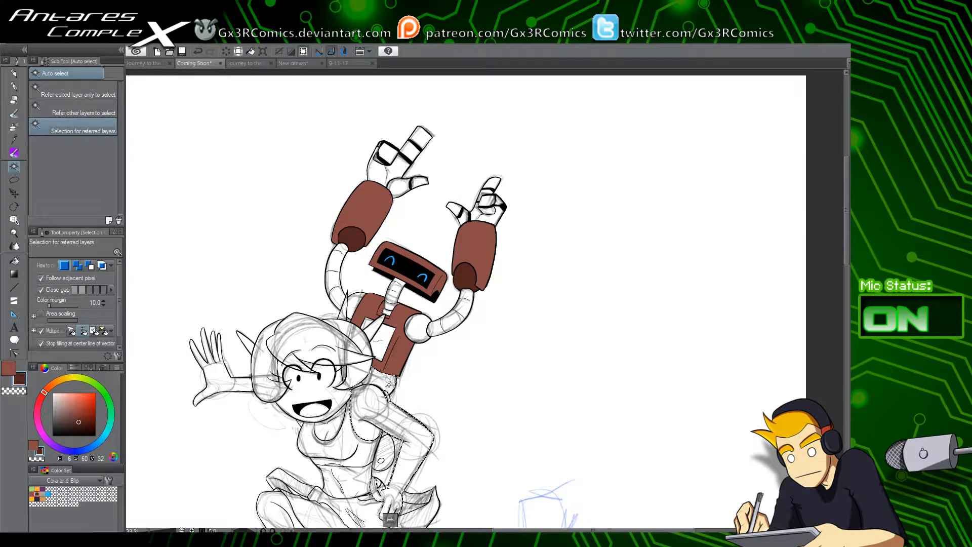
{"action": "key", "text": "x"}
{"action": "scroll", "coordinate": [389, 401], "scroll_direction": "up", "scroll_amount": 3}
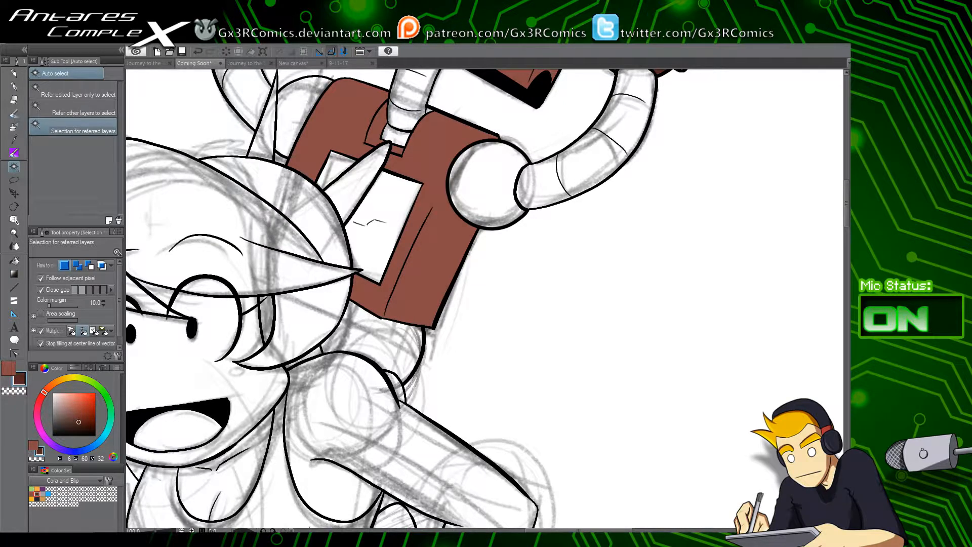
{"action": "key", "text": "m"}
{"action": "mouse_move", "coordinate": [356, 357]}
{"action": "left_mouse_down"}
{"action": "mouse_move", "coordinate": [268, 386]}
{"action": "mouse_move", "coordinate": [340, 373]}
{"action": "left_mouse_up"}
{"action": "key", "text": "Delete"}
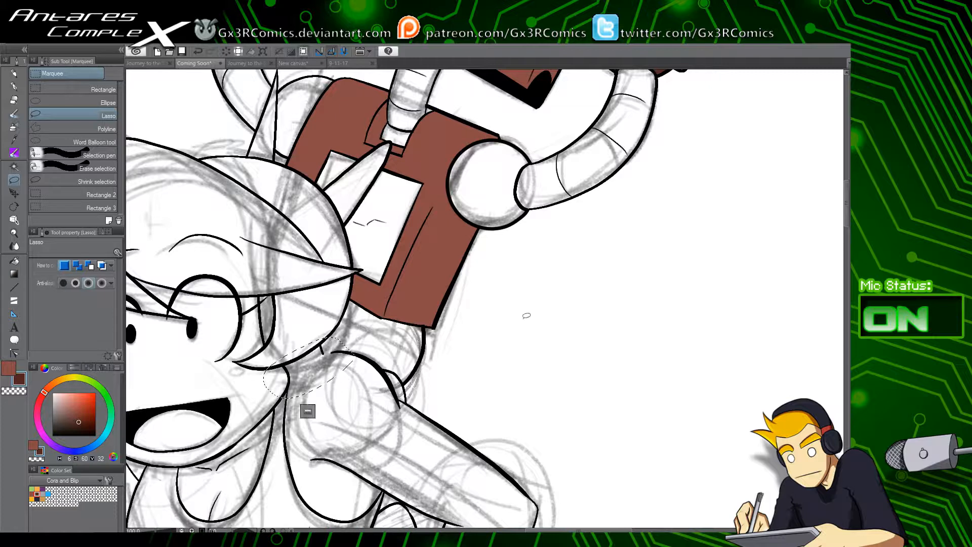
{"action": "key", "text": "ctrl+d"}
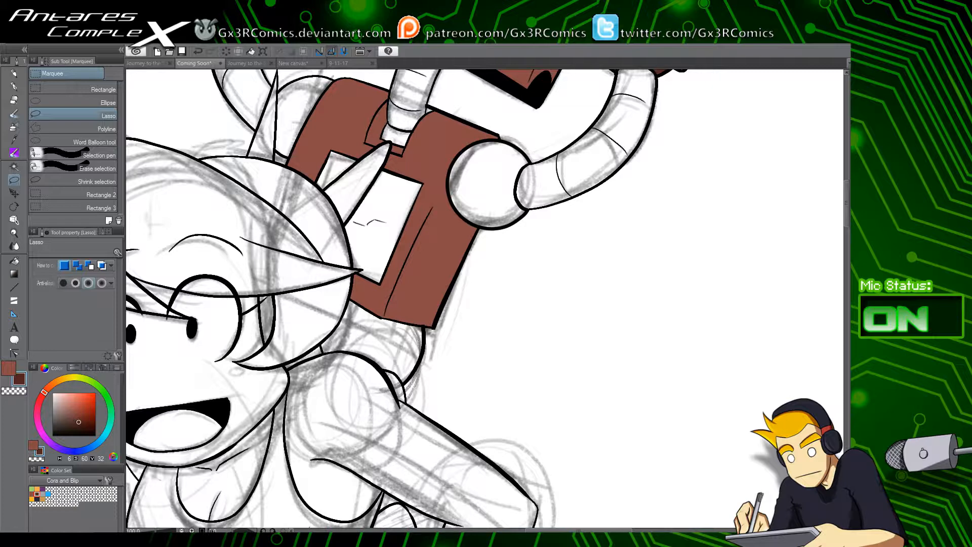
Step: Fill the robot's waist section between its torso and the crouching character's shoulder with dark brown
{"action": "left_click_drag", "start_coordinate": [393, 367], "coordinate": [434, 350]}
{"action": "key", "text": "w"}
{"action": "key", "text": "x"}
{"action": "key", "text": "x"}
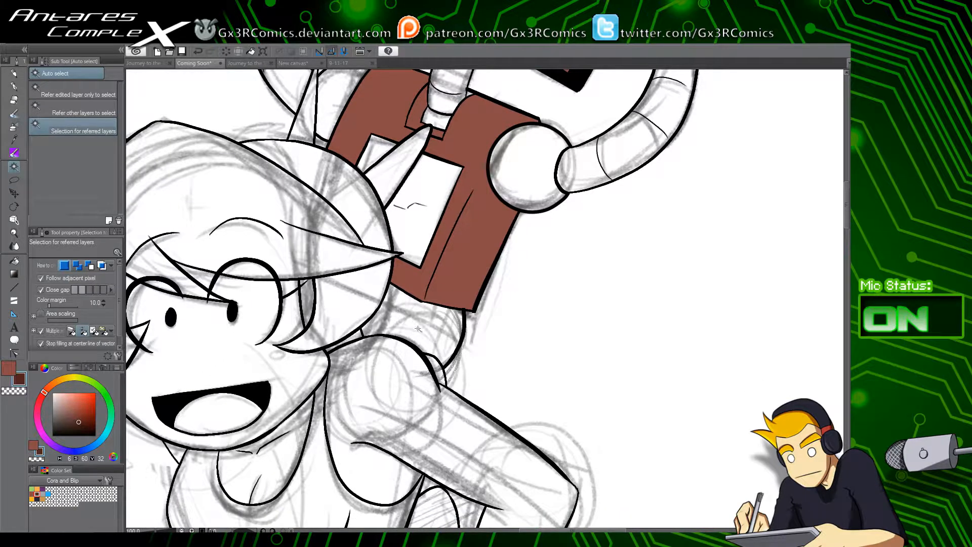
{"action": "left_click", "coordinate": [418, 329]}
{"action": "key", "text": "g"}
{"action": "key", "text": "g"}
{"action": "left_click", "coordinate": [434, 321]}
{"action": "key", "text": "ctrl+d"}
Step: Fill the rounded robot part visible between the crouching character's torso and bent arm with dark brown
{"action": "left_click_drag", "start_coordinate": [442, 499], "coordinate": [421, 305]}
{"action": "key", "text": "w"}
{"action": "left_click", "coordinate": [421, 329]}
{"action": "key", "text": "g"}
{"action": "key", "text": "g"}
{"action": "left_click", "coordinate": [422, 336]}
{"action": "key", "text": "ctrl+d"}
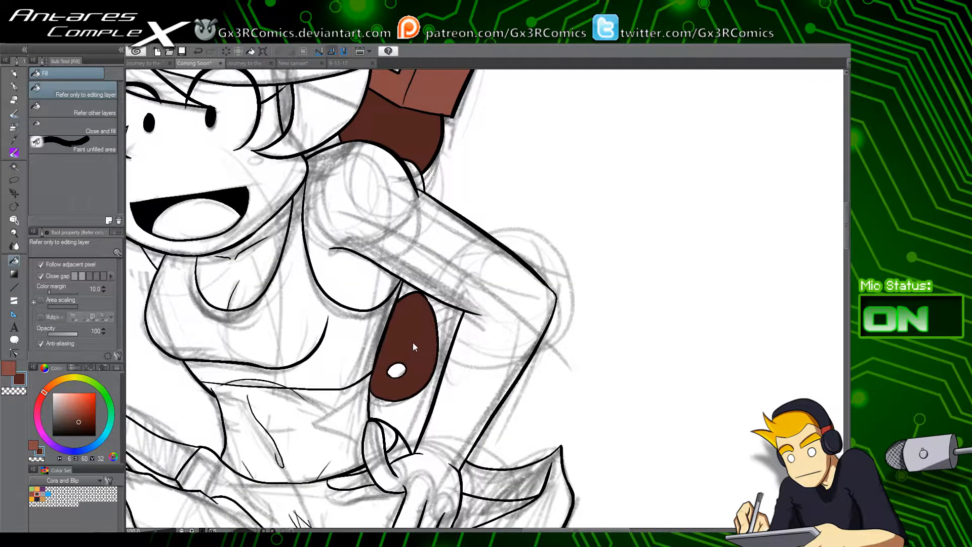
Step: Fill the small oval inside the rounded dark brown robot part with black
{"action": "left_click", "coordinate": [95, 435]}
{"action": "key", "text": "w"}
{"action": "left_click", "coordinate": [398, 372]}
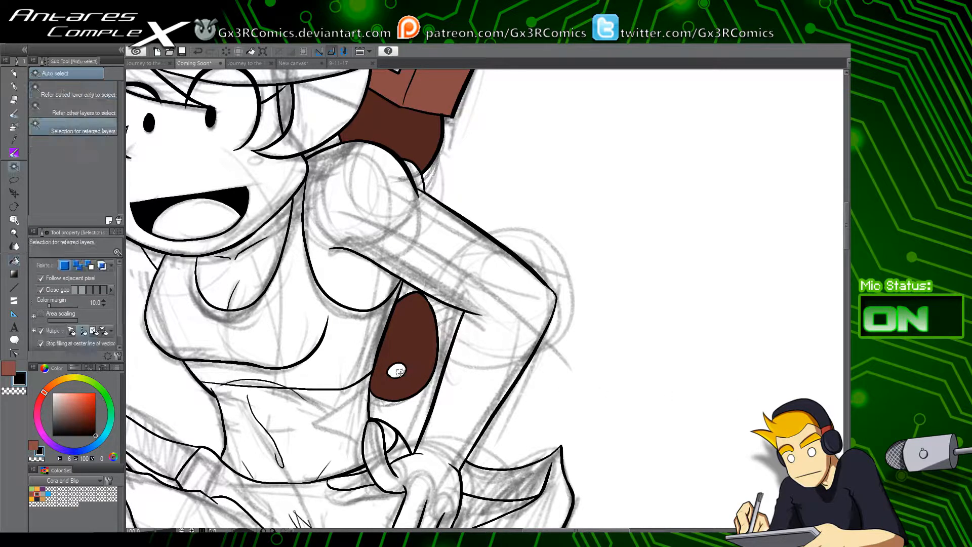
{"action": "key", "text": "g"}
{"action": "key", "text": "g"}
{"action": "left_click", "coordinate": [398, 372]}
{"action": "key", "text": "ctrl+d"}
Step: Pick a light gray and fill the small robot piece beside the waist, just behind the crouching character's shoulder
{"action": "left_click_drag", "start_coordinate": [379, 345], "coordinate": [377, 439]}
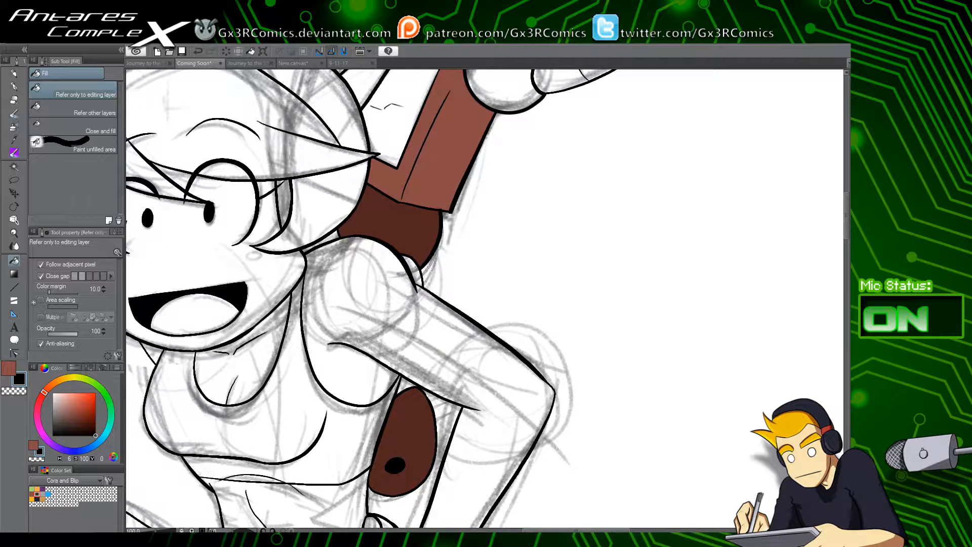
{"action": "key", "text": "i"}
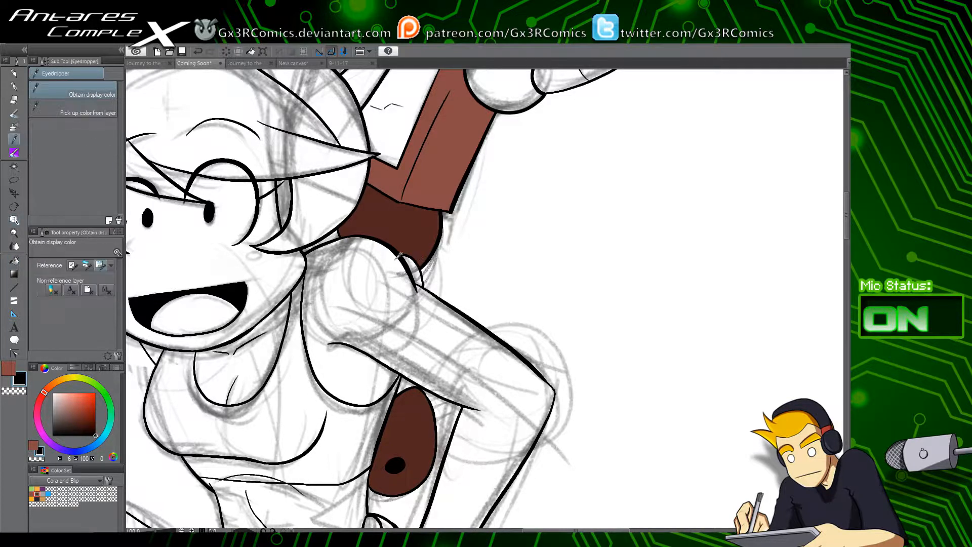
{"action": "key", "text": "w"}
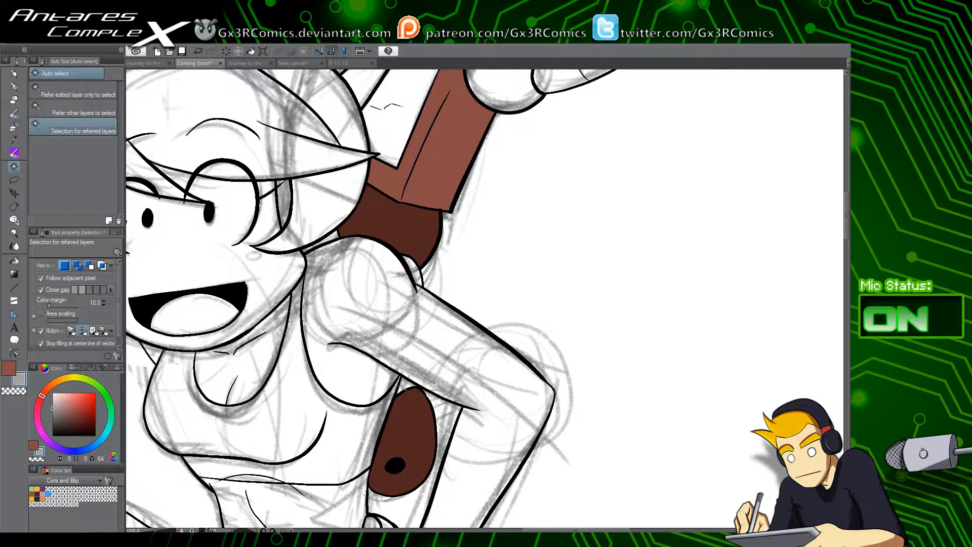
{"action": "key", "text": "g"}
{"action": "left_click", "coordinate": [407, 387]}
{"action": "key", "text": "ctrl+d"}
Step: Fill the robot's segmented arm tube on the right side of the torso with light gray
{"action": "left_click_drag", "start_coordinate": [398, 303], "coordinate": [358, 441]}
{"action": "left_click_drag", "start_coordinate": [393, 352], "coordinate": [338, 400]}
{"action": "key", "text": "w"}
{"action": "left_click", "coordinate": [370, 383]}
{"action": "key", "text": "g"}
{"action": "key", "text": "ctrl+d"}
{"action": "key", "text": "w"}
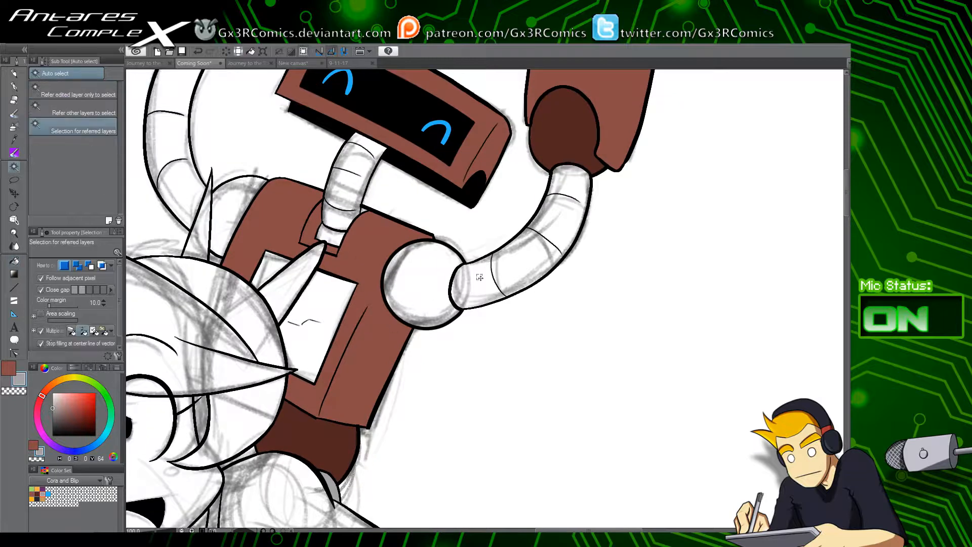
{"action": "left_click", "coordinate": [477, 279]}
{"action": "key", "text": "g"}
{"action": "left_click", "coordinate": [478, 280]}
Step: Pick the waist's dark brown and fill the robot's round shoulder joints with it
{"action": "key", "text": "w"}
{"action": "left_click", "coordinate": [407, 296]}
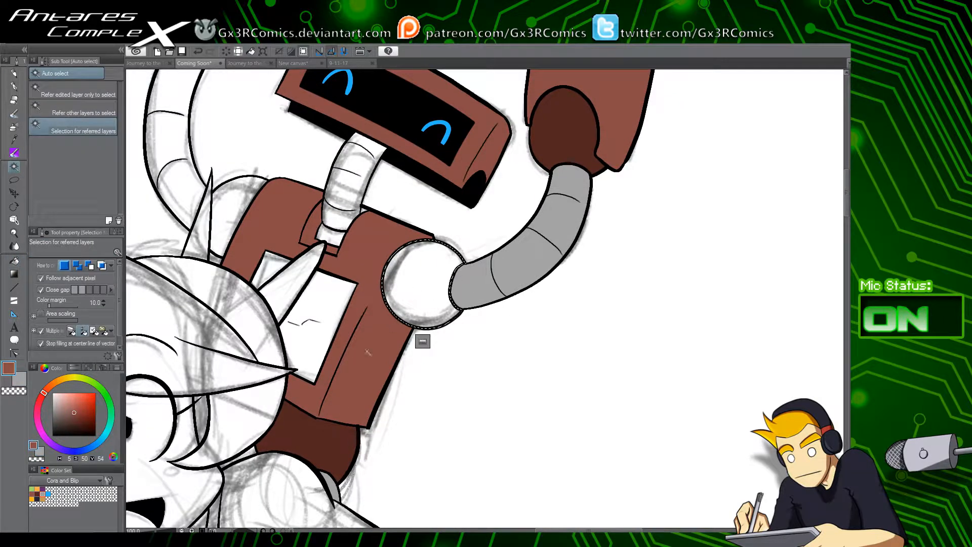
{"action": "left_click", "coordinate": [317, 426], "text": "alt"}
{"action": "key", "text": "g"}
{"action": "left_click", "coordinate": [423, 281]}
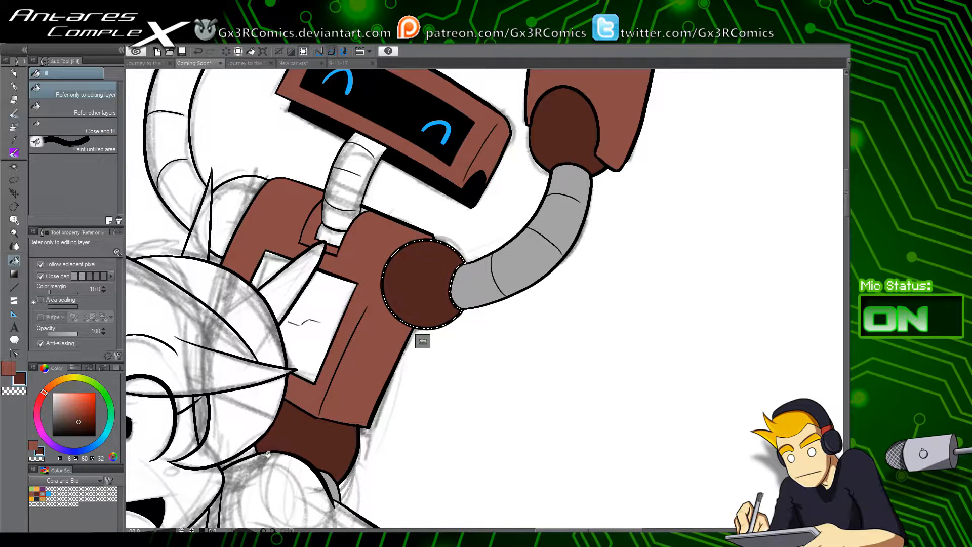
{"action": "key", "text": "ctrl+d"}
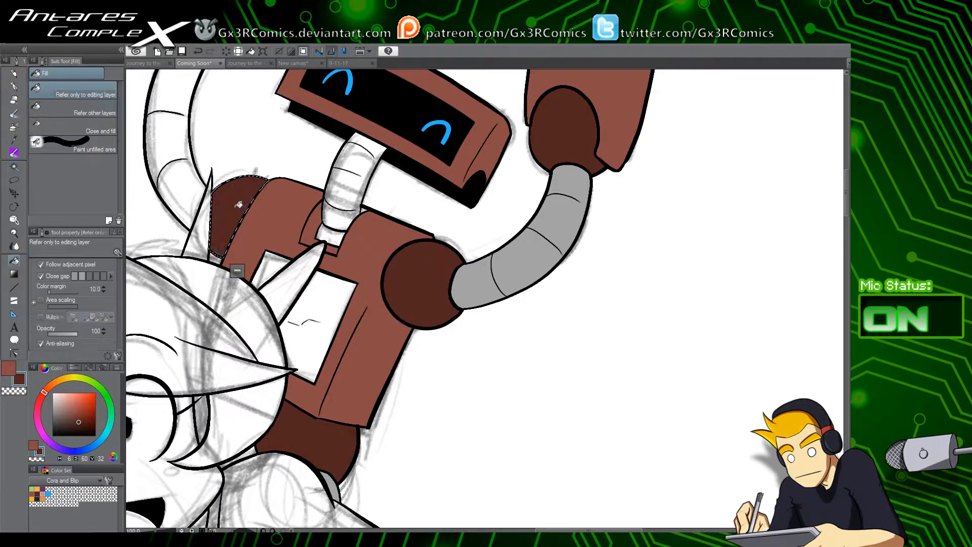
Step: Pick the gray of the finished arm tube and fill the robot's other segmented arm tube
{"action": "left_click_drag", "start_coordinate": [246, 158], "coordinate": [274, 289]}
{"action": "key", "text": "w"}
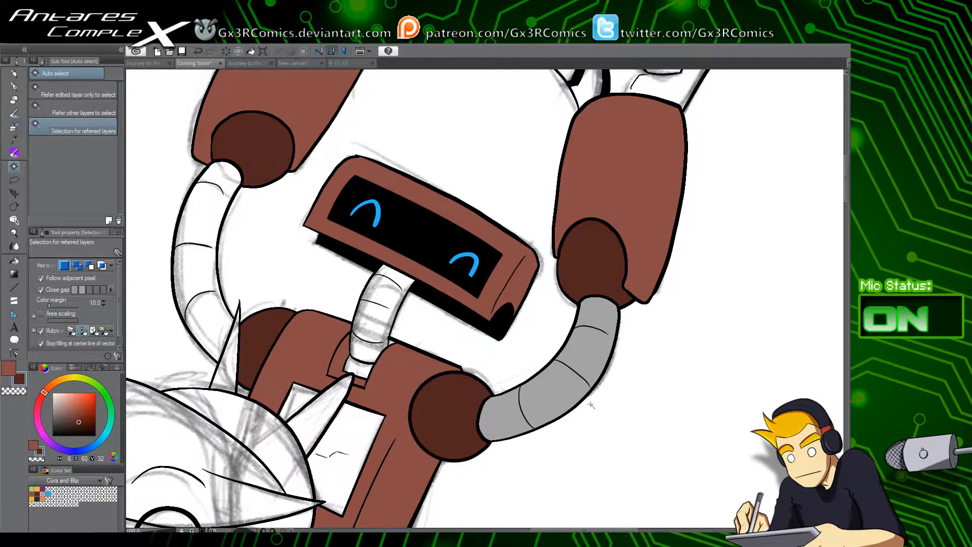
{"action": "left_click", "coordinate": [534, 397], "text": "alt"}
{"action": "key", "text": "g"}
{"action": "left_click", "coordinate": [205, 303]}
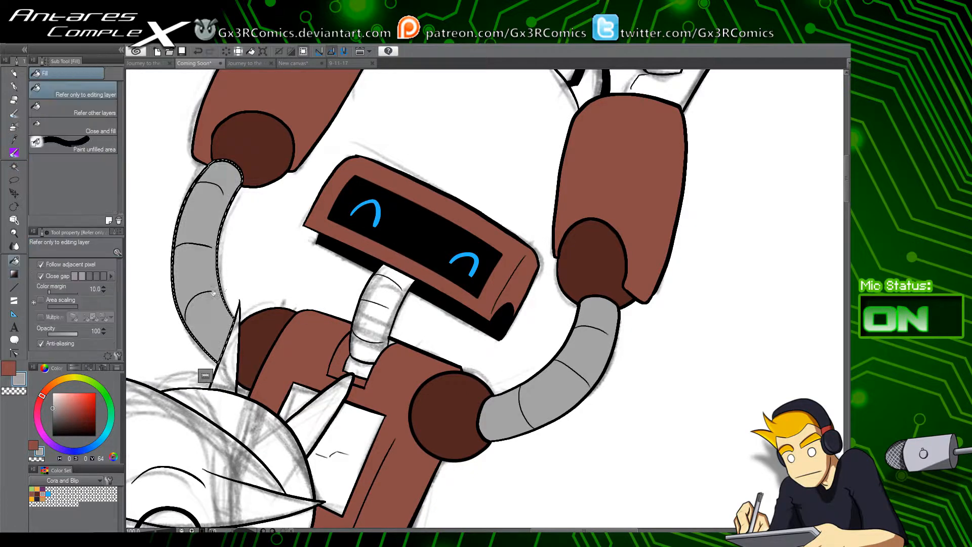
Step: Fill the robot's segmented neck tube with the same light gray
{"action": "left_click_drag", "start_coordinate": [388, 417], "coordinate": [358, 326]}
{"action": "key", "text": "w"}
{"action": "left_click", "coordinate": [340, 258]}
{"action": "key", "text": "g"}
{"action": "left_click", "coordinate": [340, 258]}
{"action": "key", "text": "ctrl+d"}
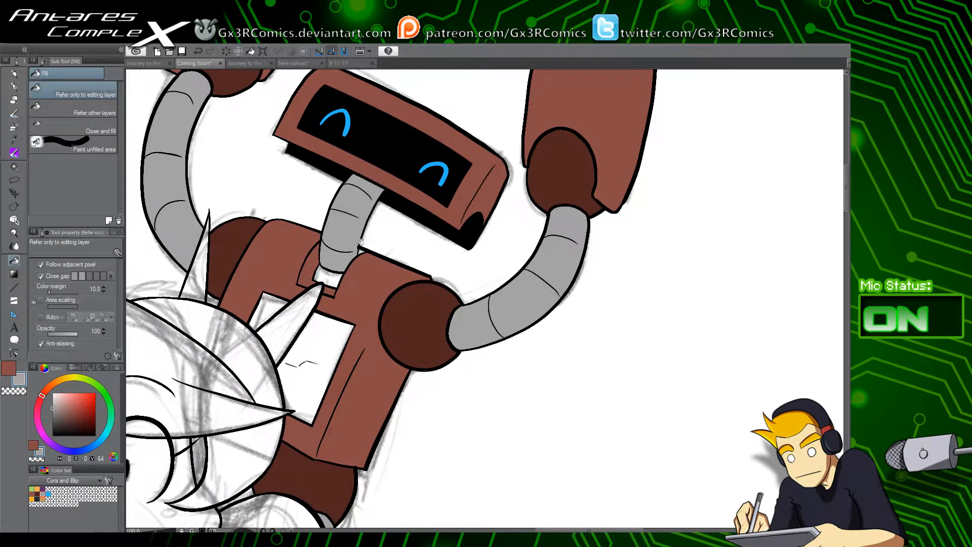
Step: Try to fill the small socket at the base of the robot's neck with dark brown
{"action": "key", "text": "w"}
{"action": "left_click", "coordinate": [397, 317], "text": "alt"}
{"action": "left_click", "coordinate": [327, 279]}
{"action": "key", "text": "g"}
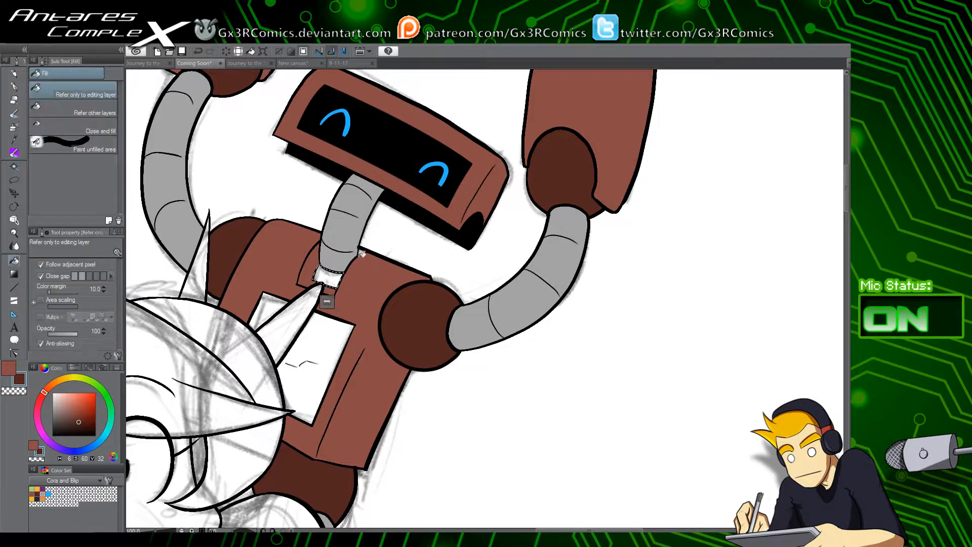
{"action": "key", "text": "w"}
{"action": "key", "text": "g"}
{"action": "left_click", "coordinate": [329, 278]}
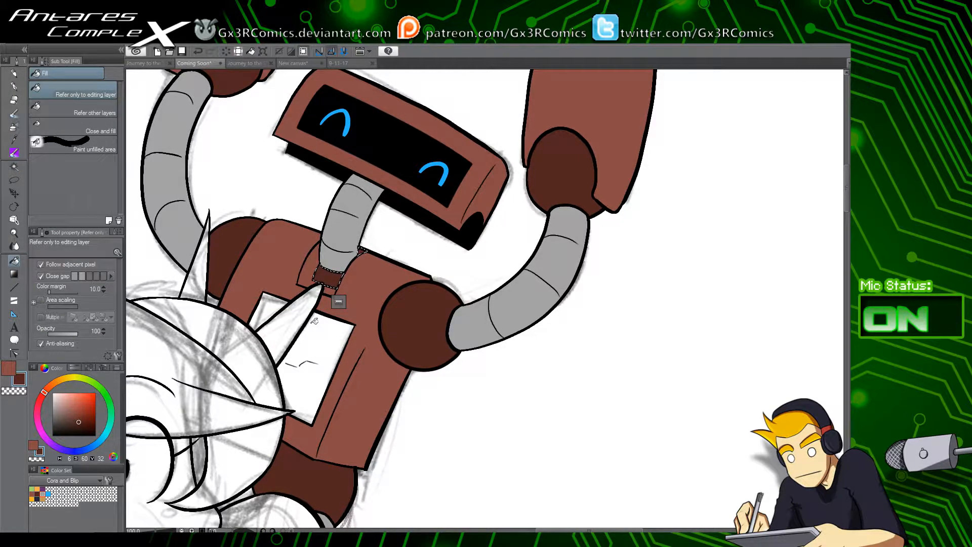
{"action": "key", "text": "ctrl+z"}
{"action": "key", "text": "ctrl+d"}
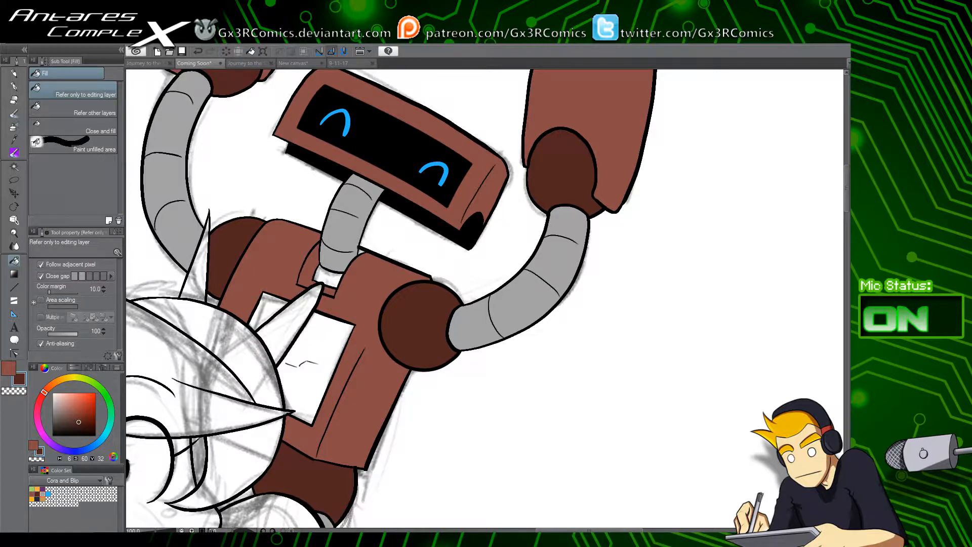
Step: Erase the overshooting line beside the neck and join the collar curve's end point to the torso's upper edge
{"action": "key", "text": "e"}
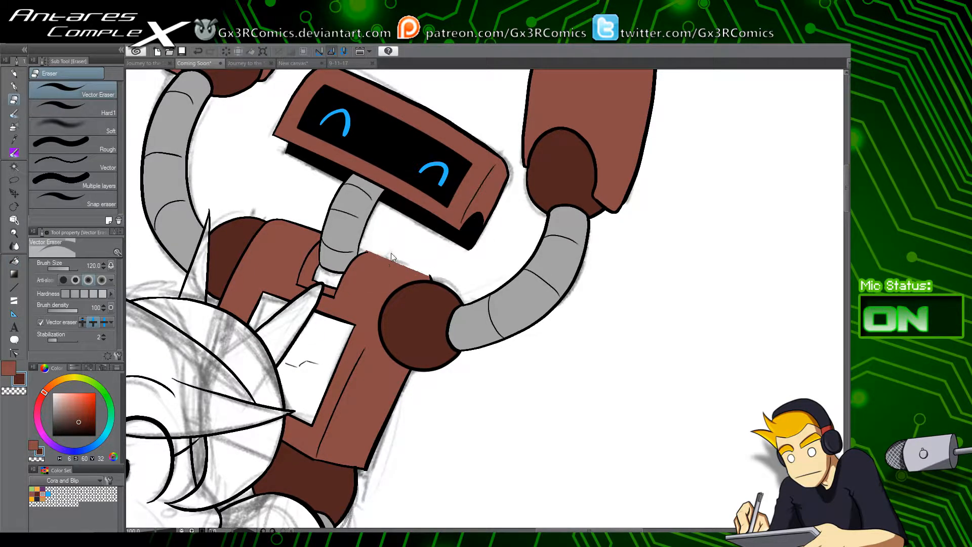
{"action": "scroll", "coordinate": [385, 266], "scroll_direction": "up", "scroll_amount": 3}
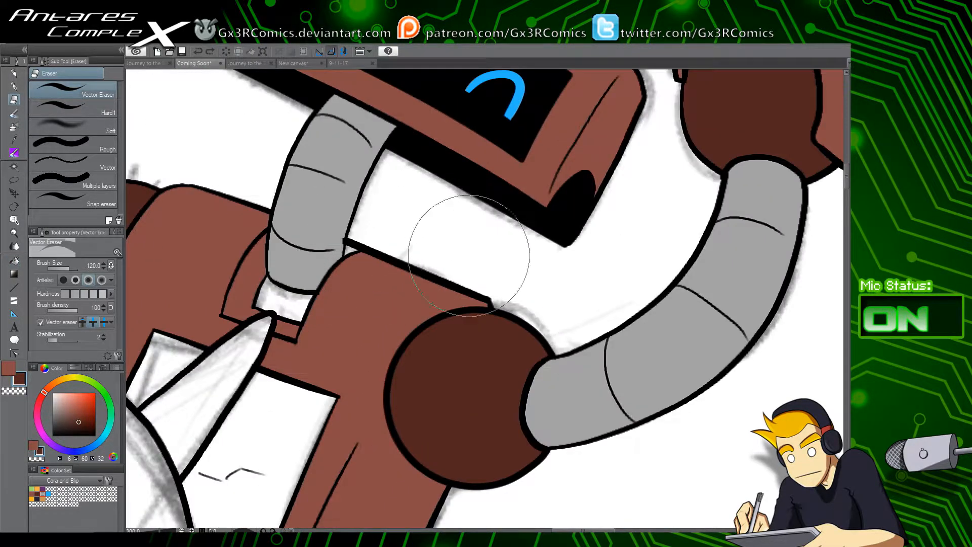
{"action": "key", "text": "y"}
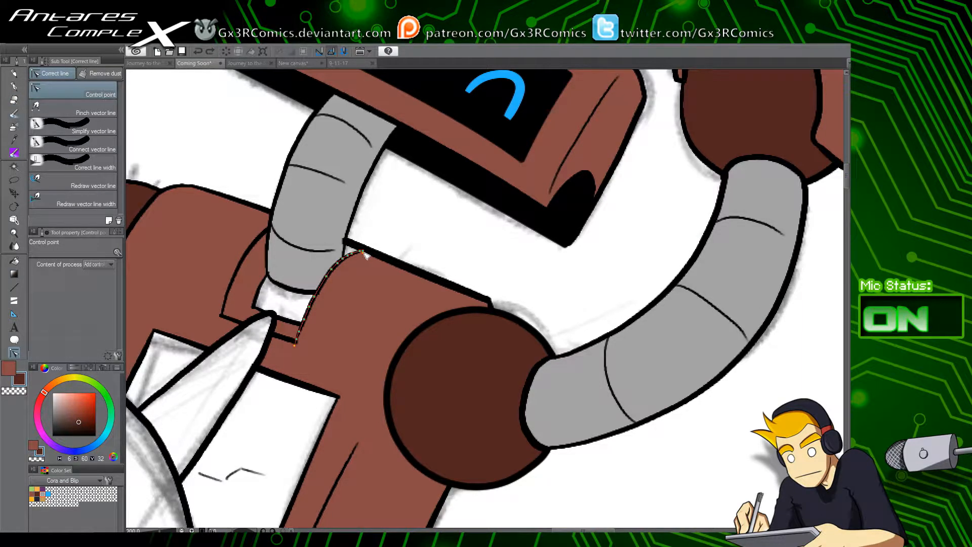
{"action": "left_click_drag", "start_coordinate": [363, 252], "coordinate": [368, 250]}
{"action": "key", "text": "e"}
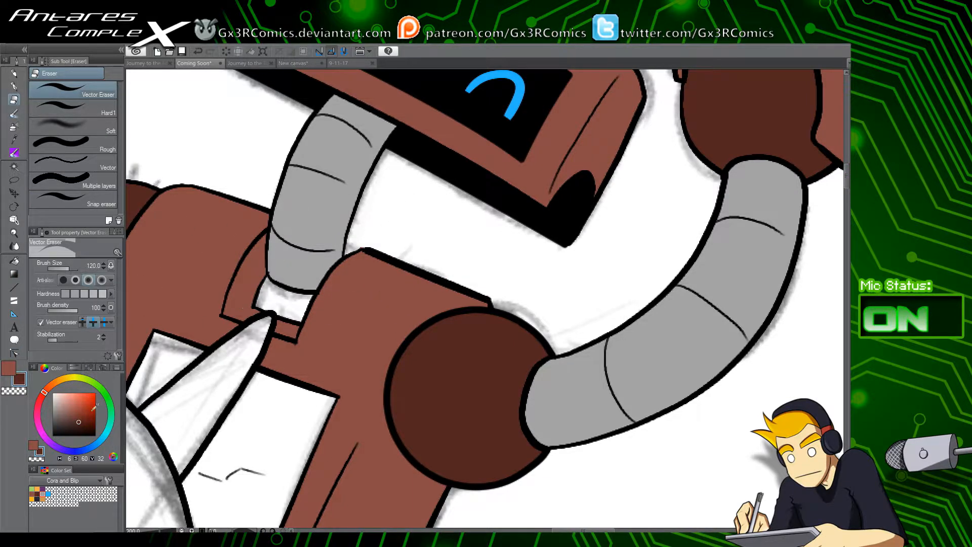
Step: Pick the shoulder joint's dark brown and fill the socket below the robot's neck tube
{"action": "key", "text": "x"}
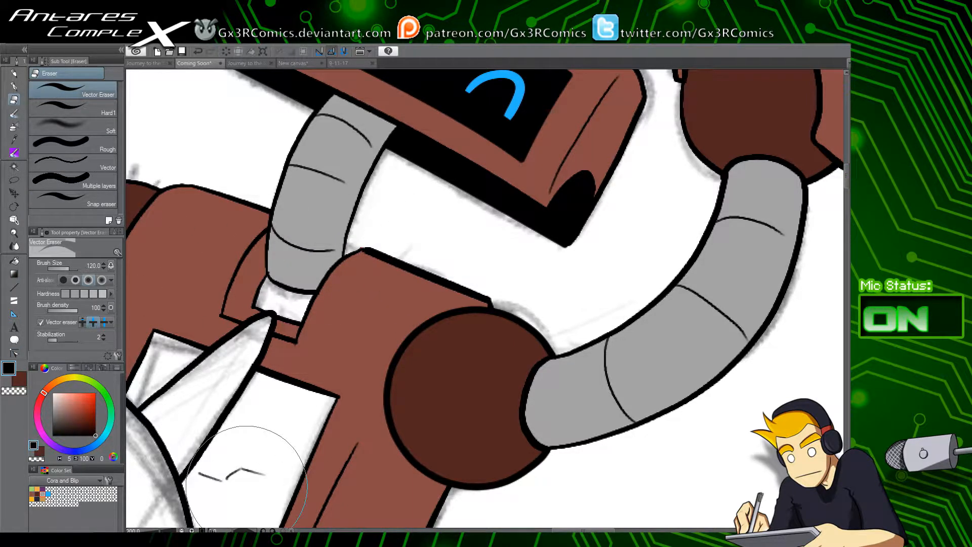
{"action": "key", "text": "p"}
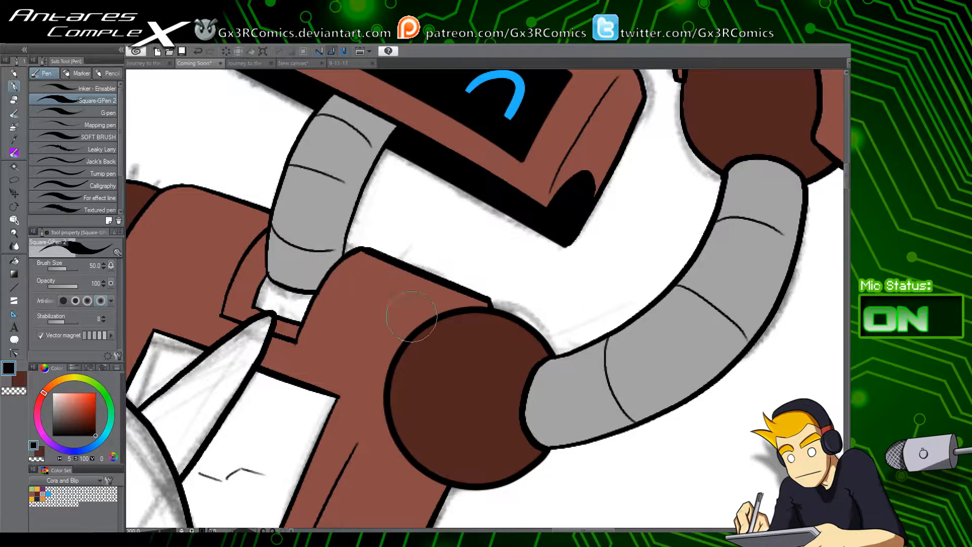
{"action": "key", "text": "i"}
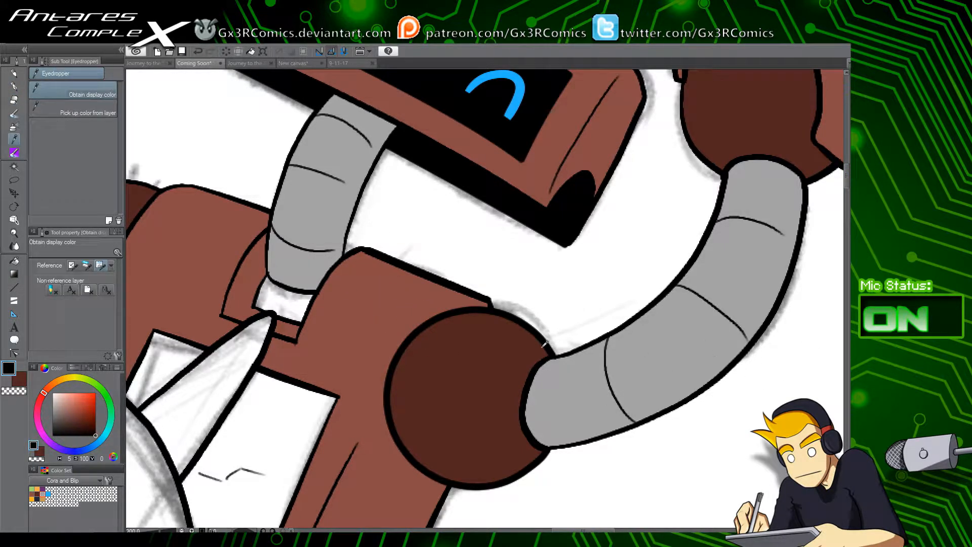
{"action": "left_click", "coordinate": [450, 376]}
{"action": "key", "text": "w"}
{"action": "left_click", "coordinate": [286, 303]}
{"action": "key", "text": "g"}
{"action": "left_click", "coordinate": [297, 300]}
{"action": "key", "text": "ctrl+d"}
Step: Select the reddish-brown areas of both robot forearms and choose the G-pen
{"action": "left_click_drag", "start_coordinate": [321, 275], "coordinate": [324, 384]}
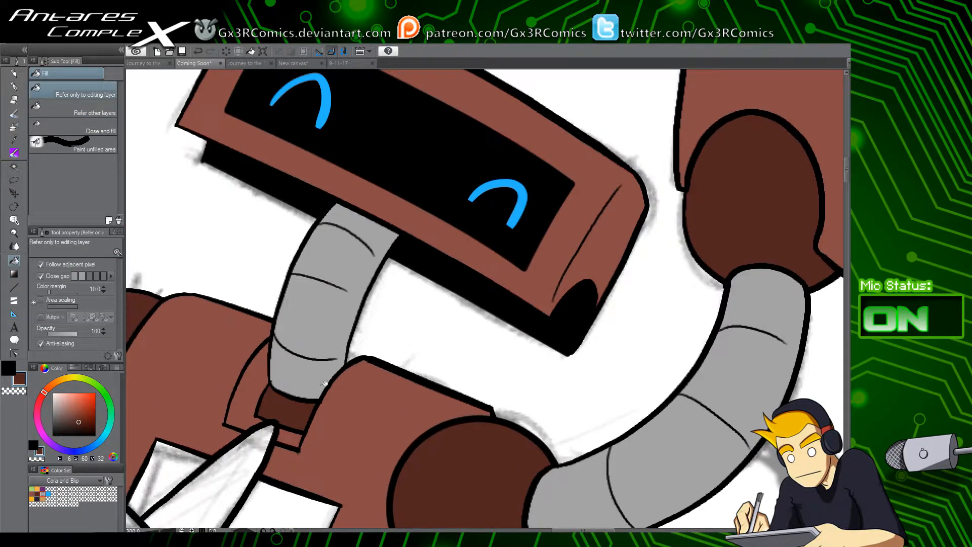
{"action": "scroll", "coordinate": [279, 318], "scroll_direction": "down", "scroll_amount": 3}
{"action": "left_click_drag", "start_coordinate": [439, 229], "coordinate": [436, 293]}
{"action": "key", "text": "w"}
{"action": "left_click", "coordinate": [269, 194]}
{"action": "left_click", "coordinate": [484, 259], "text": "shift"}
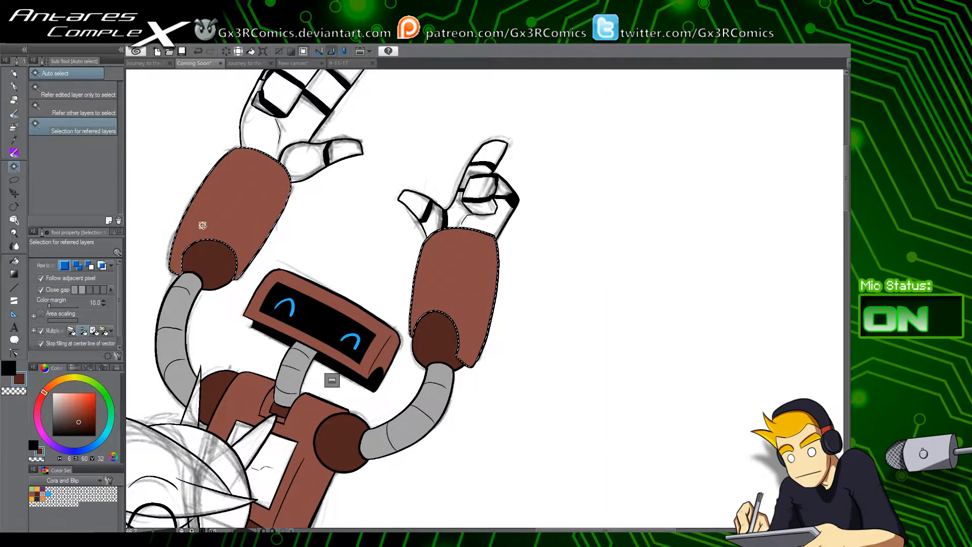
{"action": "left_click", "coordinate": [14, 86]}
{"action": "left_click", "coordinate": [94, 137]}
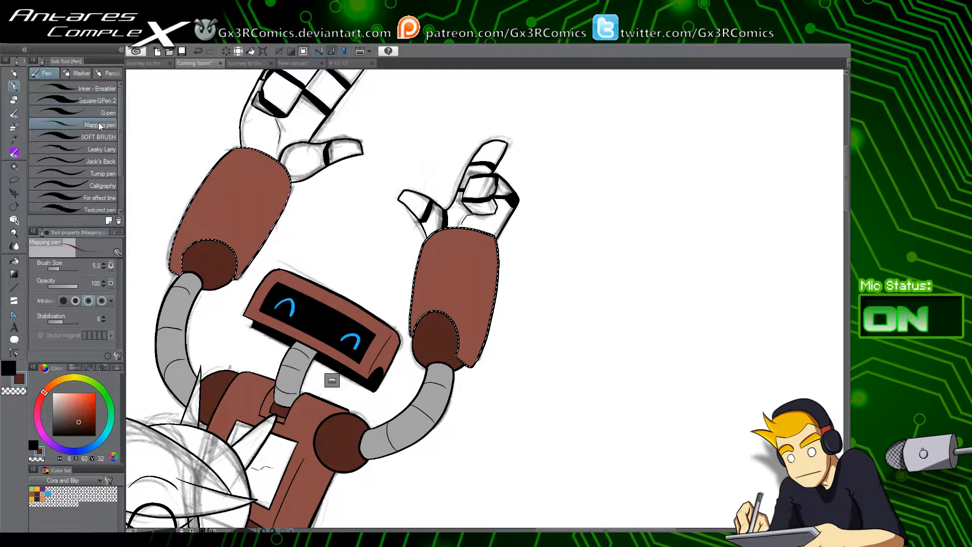
{"action": "left_click", "coordinate": [99, 113]}
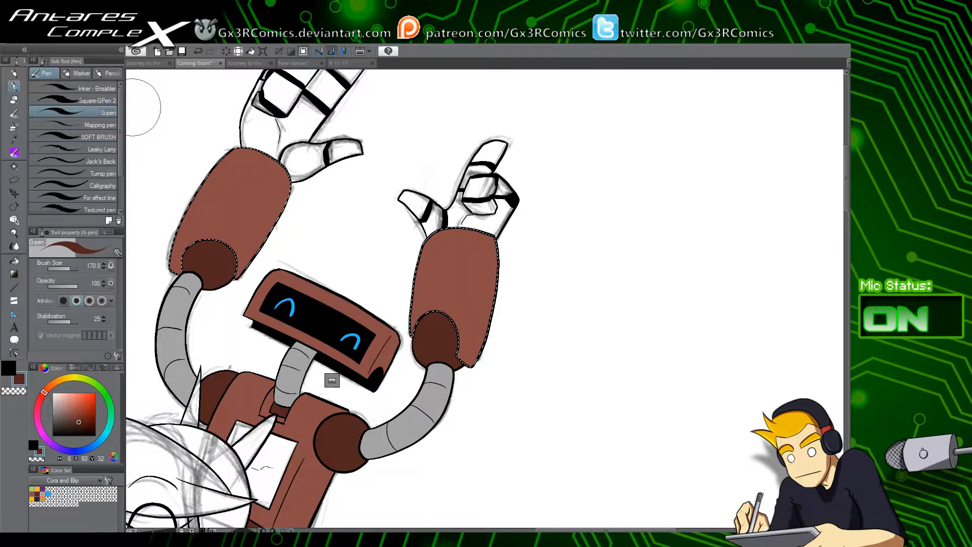
Step: Try curved dark brown shadow strokes across the wrist end of the right-hand forearm with the G-pen
{"action": "scroll", "coordinate": [443, 253], "scroll_direction": "up", "scroll_amount": 5}
{"action": "left_click_drag", "start_coordinate": [421, 218], "coordinate": [552, 223]}
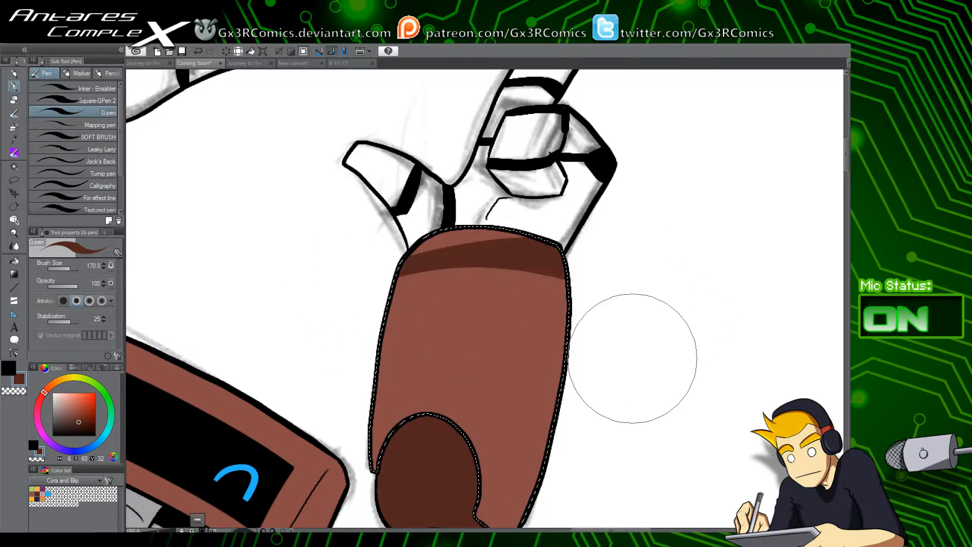
{"action": "key", "text": "ctrl+z"}
{"action": "left_click_drag", "start_coordinate": [385, 286], "coordinate": [567, 278]}
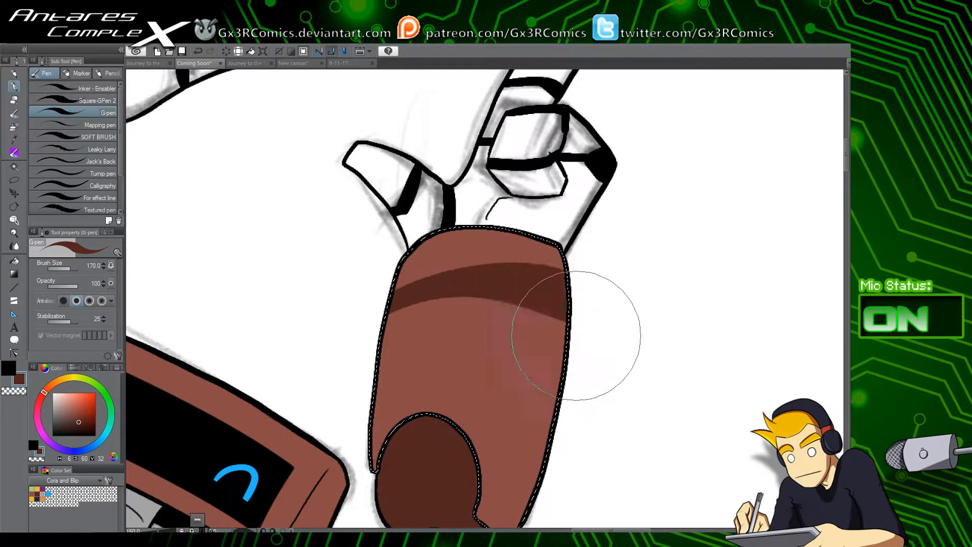
{"action": "key", "text": "ctrl+z"}
{"action": "left_click_drag", "start_coordinate": [384, 283], "coordinate": [567, 276]}
{"action": "key", "text": "ctrl+z"}
Step: Paint a dark brown shadow with a smooth curved edge over the wrist end of the right-hand forearm
{"action": "mouse_move", "coordinate": [351, 345]}
{"action": "left_mouse_down"}
{"action": "mouse_move", "coordinate": [535, 287]}
{"action": "mouse_move", "coordinate": [619, 349]}
{"action": "mouse_move", "coordinate": [603, 306]}
{"action": "mouse_move", "coordinate": [466, 254]}
{"action": "mouse_move", "coordinate": [339, 286]}
{"action": "mouse_move", "coordinate": [452, 261]}
{"action": "mouse_move", "coordinate": [368, 306]}
{"action": "mouse_move", "coordinate": [593, 277]}
{"action": "mouse_move", "coordinate": [380, 266]}
{"action": "mouse_move", "coordinate": [606, 280]}
{"action": "mouse_move", "coordinate": [414, 266]}
{"action": "mouse_move", "coordinate": [588, 266]}
{"action": "mouse_move", "coordinate": [558, 321]}
{"action": "mouse_move", "coordinate": [356, 294]}
{"action": "left_mouse_up"}
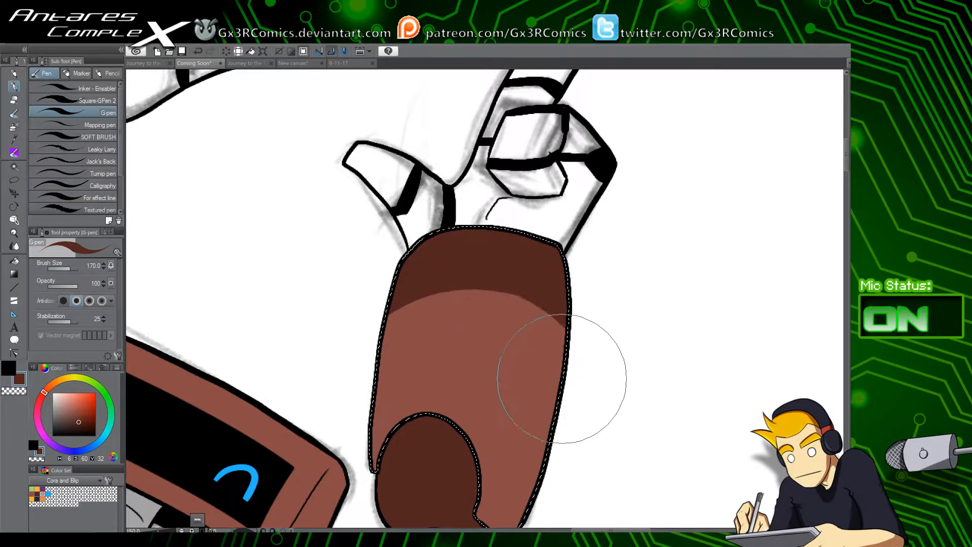
{"action": "left_click_drag", "start_coordinate": [506, 293], "coordinate": [560, 386]}
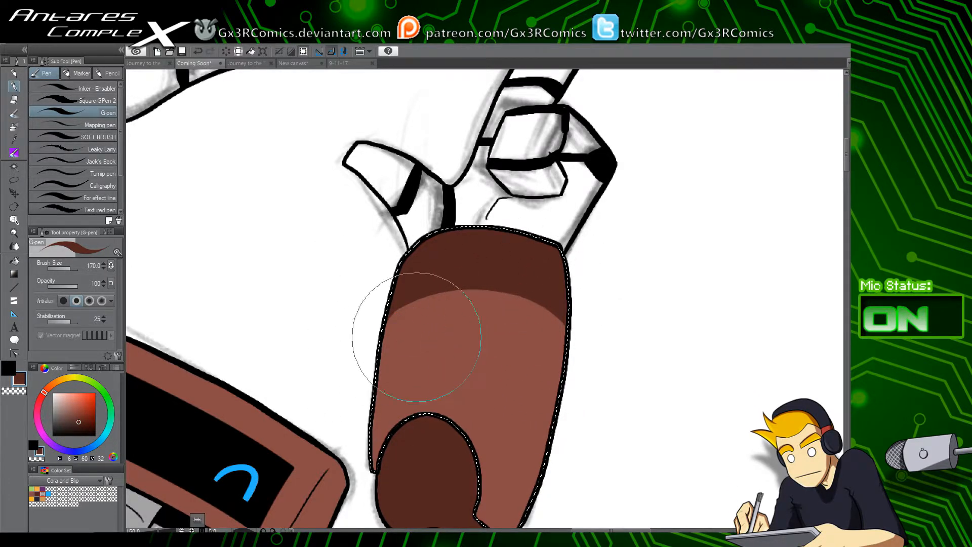
{"action": "left_click_drag", "start_coordinate": [359, 334], "coordinate": [598, 429]}
{"action": "left_click_drag", "start_coordinate": [349, 265], "coordinate": [439, 307]}
Step: Paint a matching curved dark brown shadow over the wrist end of the left-hand forearm
{"action": "mouse_move", "coordinate": [245, 235]}
{"action": "left_mouse_down"}
{"action": "mouse_move", "coordinate": [329, 214]}
{"action": "mouse_move", "coordinate": [428, 352]}
{"action": "left_mouse_up"}
{"action": "mouse_move", "coordinate": [270, 213]}
{"action": "left_mouse_down"}
{"action": "mouse_move", "coordinate": [416, 228]}
{"action": "mouse_move", "coordinate": [403, 270]}
{"action": "mouse_move", "coordinate": [253, 215]}
{"action": "mouse_move", "coordinate": [345, 219]}
{"action": "mouse_move", "coordinate": [326, 233]}
{"action": "mouse_move", "coordinate": [320, 185]}
{"action": "mouse_move", "coordinate": [329, 190]}
{"action": "mouse_move", "coordinate": [285, 180]}
{"action": "mouse_move", "coordinate": [401, 235]}
{"action": "mouse_move", "coordinate": [251, 194]}
{"action": "mouse_move", "coordinate": [444, 247]}
{"action": "mouse_move", "coordinate": [351, 199]}
{"action": "mouse_move", "coordinate": [425, 299]}
{"action": "mouse_move", "coordinate": [414, 252]}
{"action": "mouse_move", "coordinate": [395, 254]}
{"action": "mouse_move", "coordinate": [393, 243]}
{"action": "mouse_move", "coordinate": [408, 321]}
{"action": "left_mouse_up"}
{"action": "mouse_move", "coordinate": [229, 250]}
{"action": "left_mouse_down"}
{"action": "mouse_move", "coordinate": [374, 254]}
{"action": "mouse_move", "coordinate": [399, 366]}
{"action": "mouse_move", "coordinate": [319, 233]}
{"action": "mouse_move", "coordinate": [234, 242]}
{"action": "mouse_move", "coordinate": [354, 231]}
{"action": "mouse_move", "coordinate": [410, 377]}
{"action": "mouse_move", "coordinate": [402, 268]}
{"action": "left_mouse_up"}
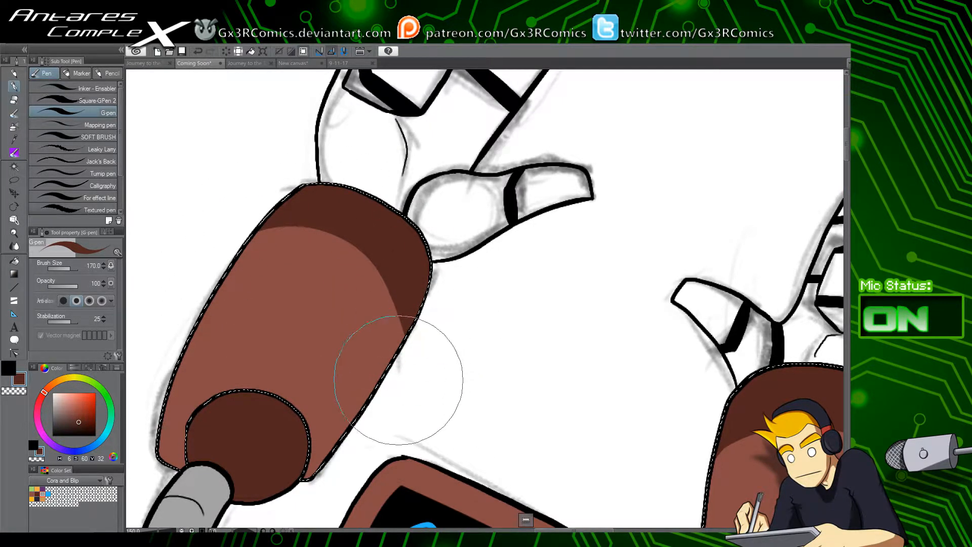
{"action": "key", "text": "ctrl+z"}
{"action": "key", "text": "c"}
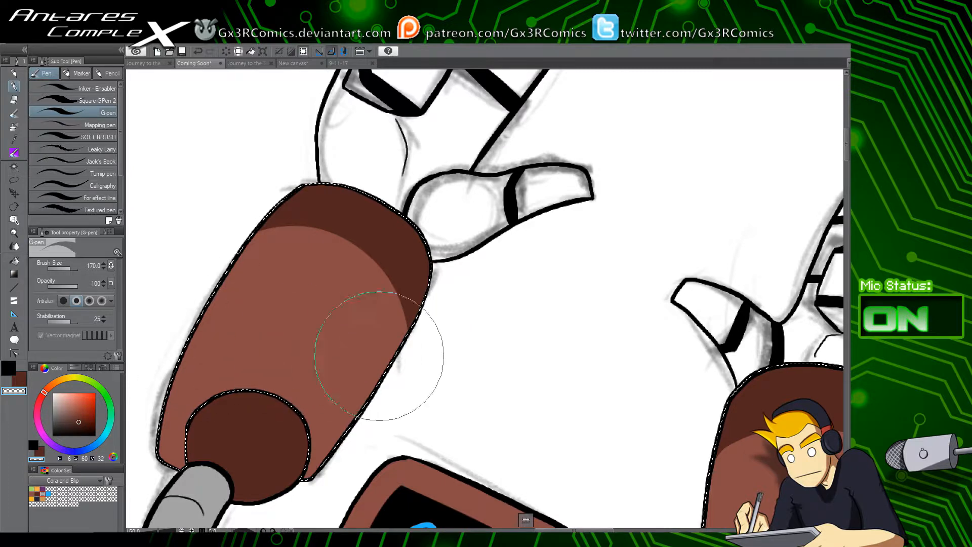
Step: Pick light gray and fill the palm, thumb and pointing finger of the robot's left-hand raised hand, keeping the black joint bands
{"action": "left_click_drag", "start_coordinate": [410, 221], "coordinate": [346, 347]}
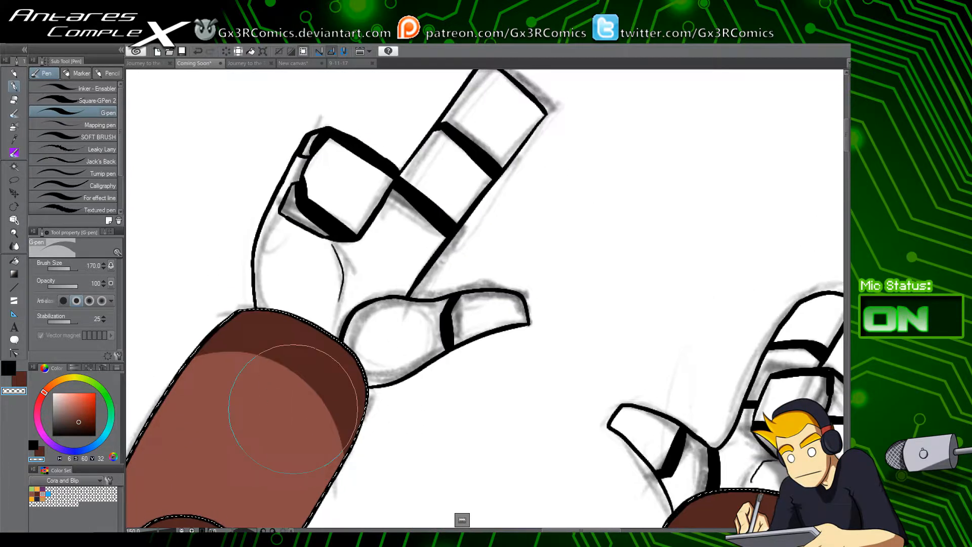
{"action": "left_click", "coordinate": [42, 494]}
{"action": "key", "text": "w"}
{"action": "key", "text": "ctrl+d"}
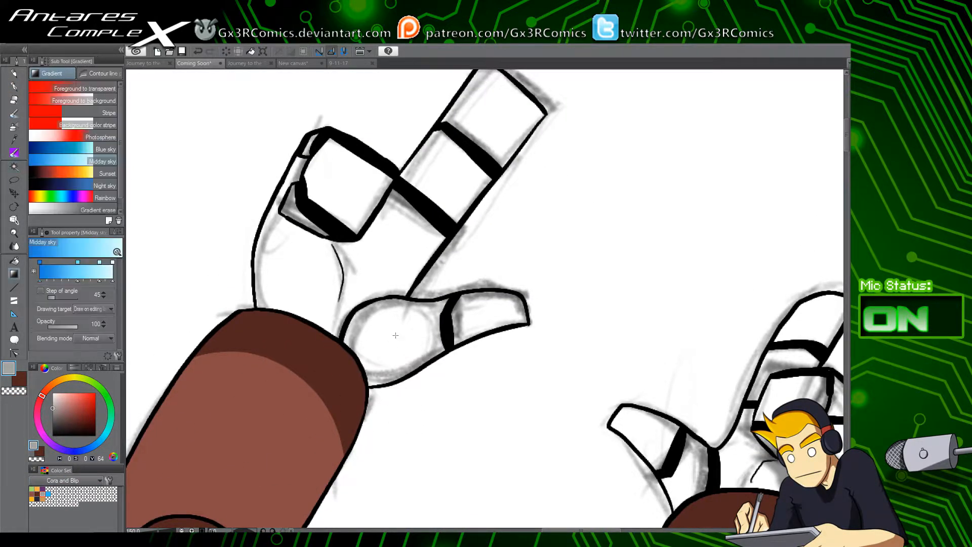
{"action": "left_click", "coordinate": [402, 336]}
{"action": "key", "text": "g"}
{"action": "left_click", "coordinate": [410, 332]}
{"action": "left_click_drag", "start_coordinate": [595, 382], "coordinate": [502, 336]}
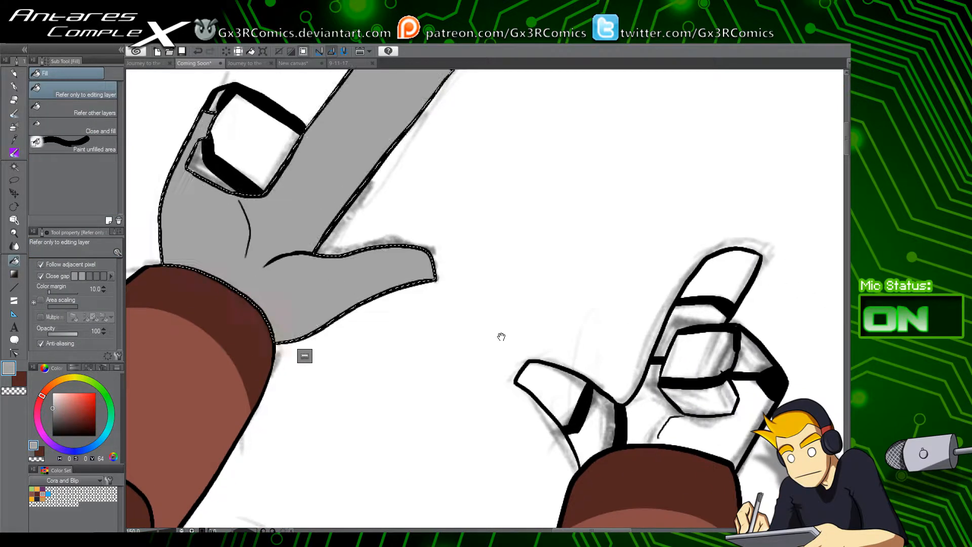
{"action": "key", "text": "ctrl+z"}
{"action": "left_click_drag", "start_coordinate": [356, 321], "coordinate": [366, 361]}
{"action": "scroll", "coordinate": [376, 402], "scroll_direction": "down", "scroll_amount": 3}
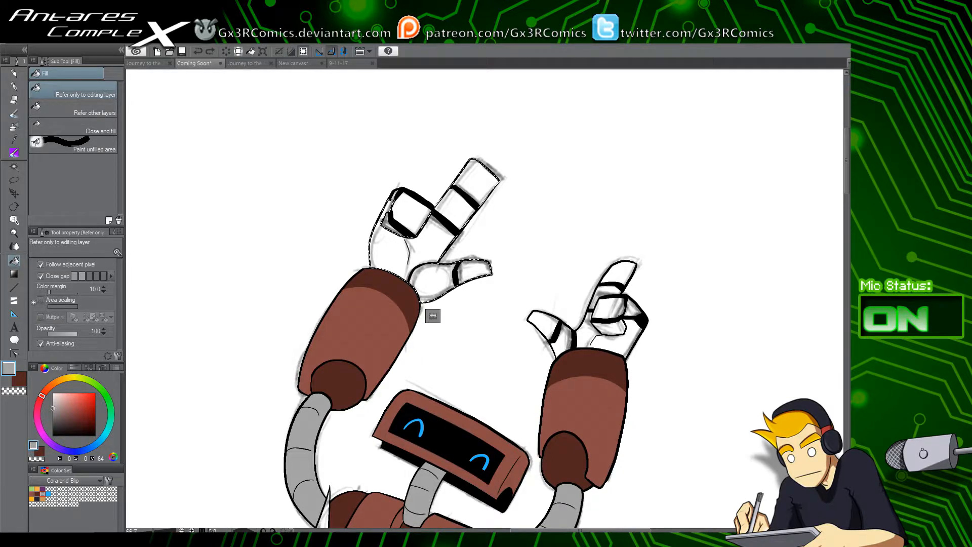
{"action": "left_click", "coordinate": [433, 247]}
{"action": "key", "text": "ctrl+d"}
Step: Fill the curled finger of the same robot hand with light gray
{"action": "key", "text": "w"}
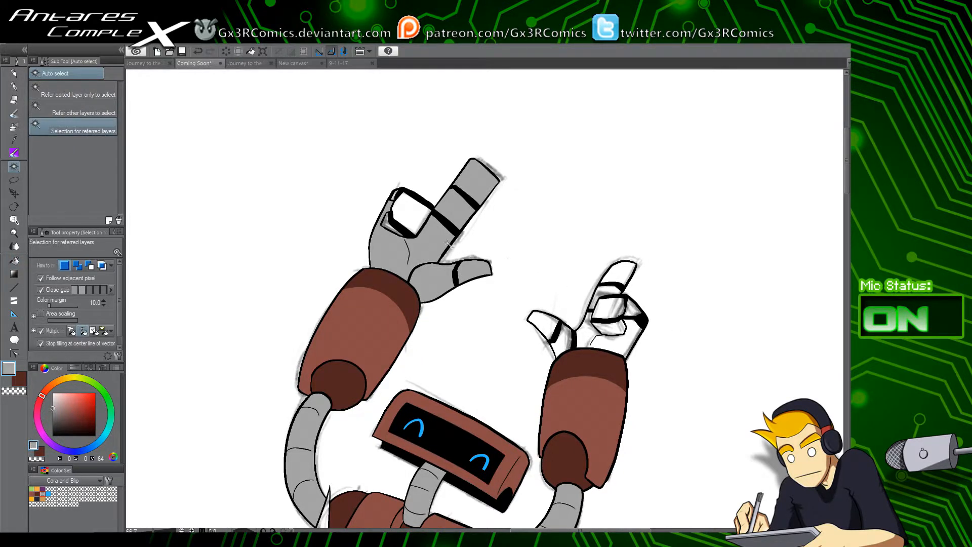
{"action": "left_click", "coordinate": [415, 211]}
{"action": "key", "text": "g"}
{"action": "left_click", "coordinate": [415, 212]}
Step: Fill the robot's other raised hand, on the right, with light gray
{"action": "key", "text": "w"}
{"action": "left_click", "coordinate": [626, 330]}
{"action": "key", "text": "g"}
{"action": "key", "text": "g"}
{"action": "left_click", "coordinate": [625, 328]}
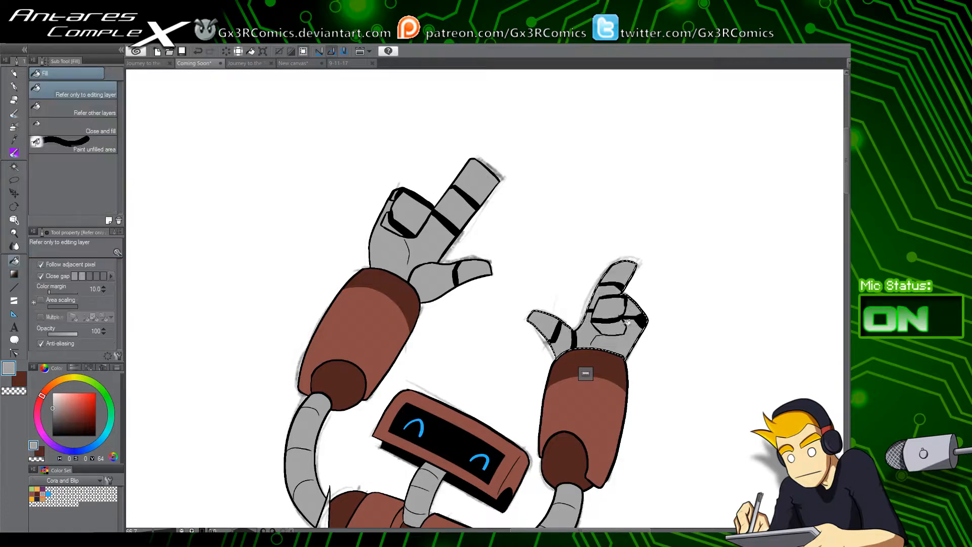
{"action": "key", "text": "w"}
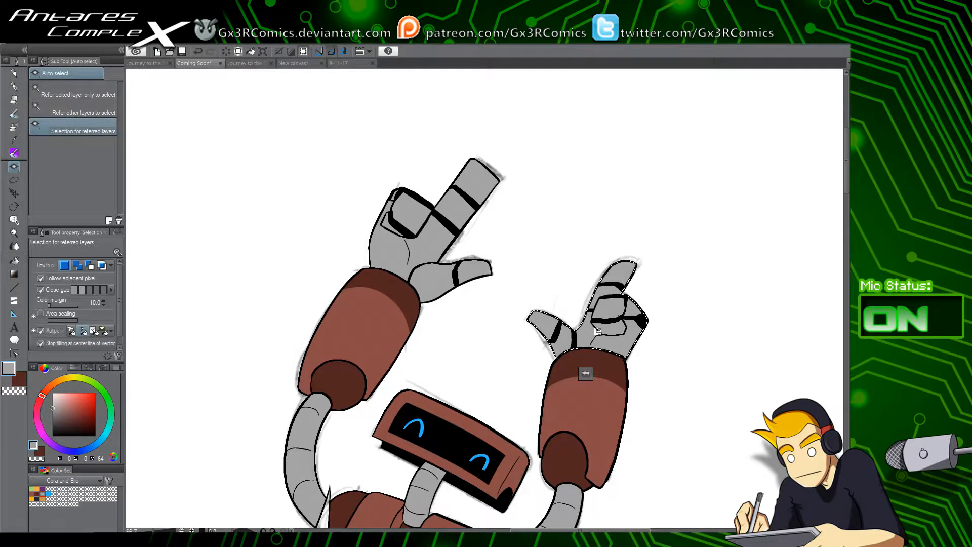
{"action": "left_click_drag", "start_coordinate": [440, 429], "coordinate": [443, 313]}
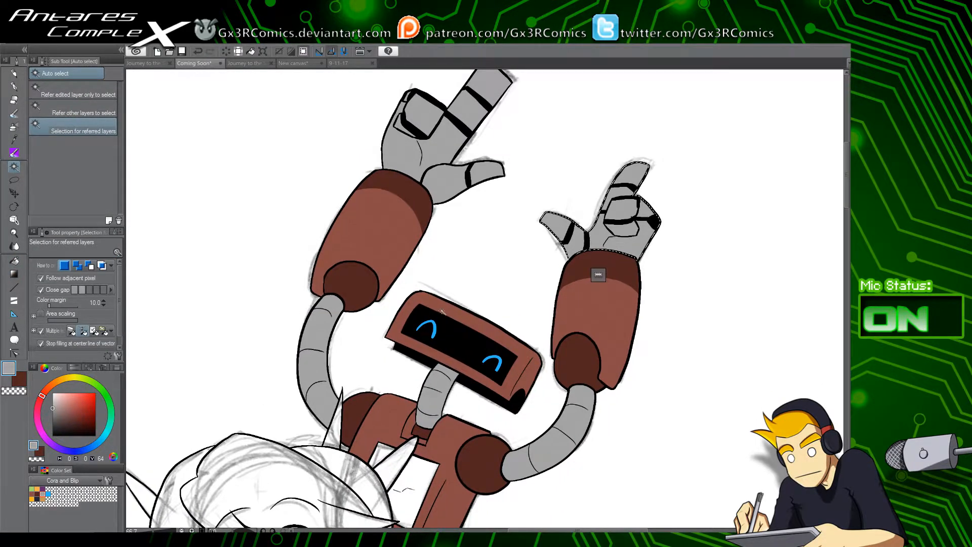
{"action": "scroll", "coordinate": [444, 314], "scroll_direction": "up", "scroll_amount": 2}
{"action": "scroll", "coordinate": [442, 314], "scroll_direction": "up", "scroll_amount": 1}
{"action": "key", "text": "y"}
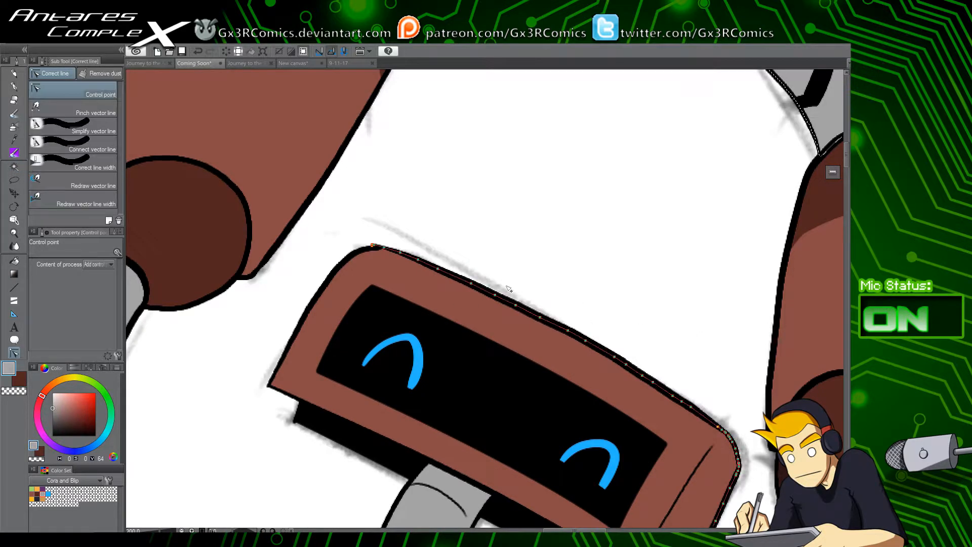
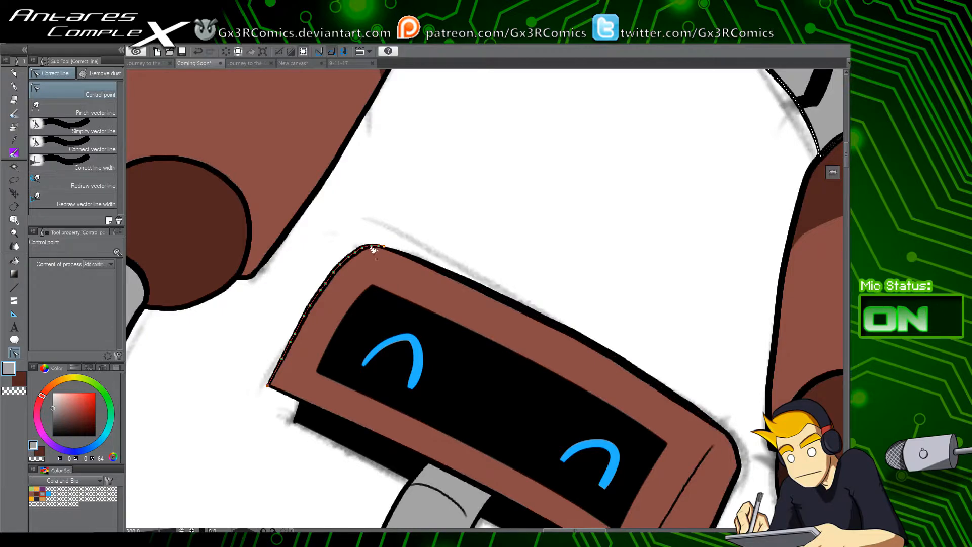
{"action": "left_click_drag", "start_coordinate": [658, 473], "coordinate": [673, 375]}
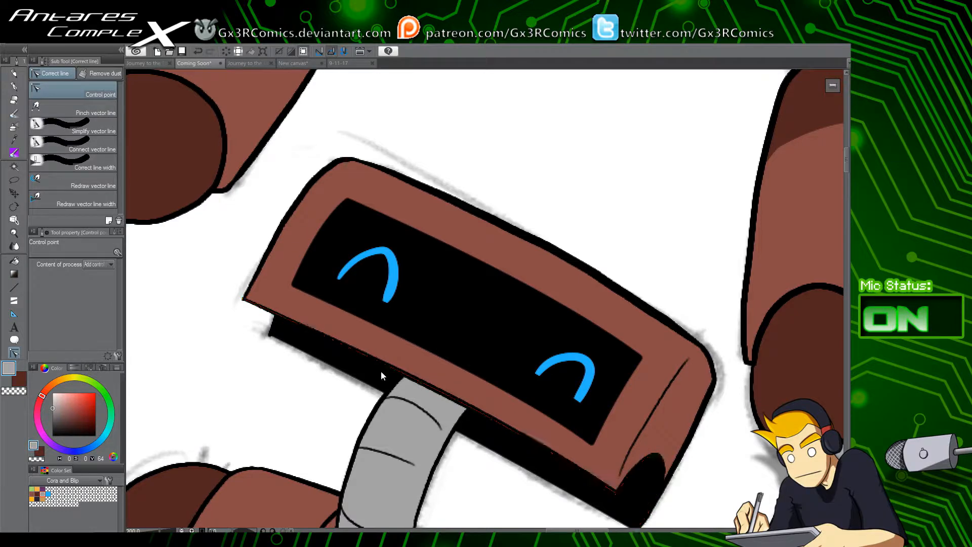
{"action": "scroll", "coordinate": [383, 374], "scroll_direction": "down", "scroll_amount": 5}
{"action": "left_click_drag", "start_coordinate": [301, 462], "coordinate": [365, 368]}
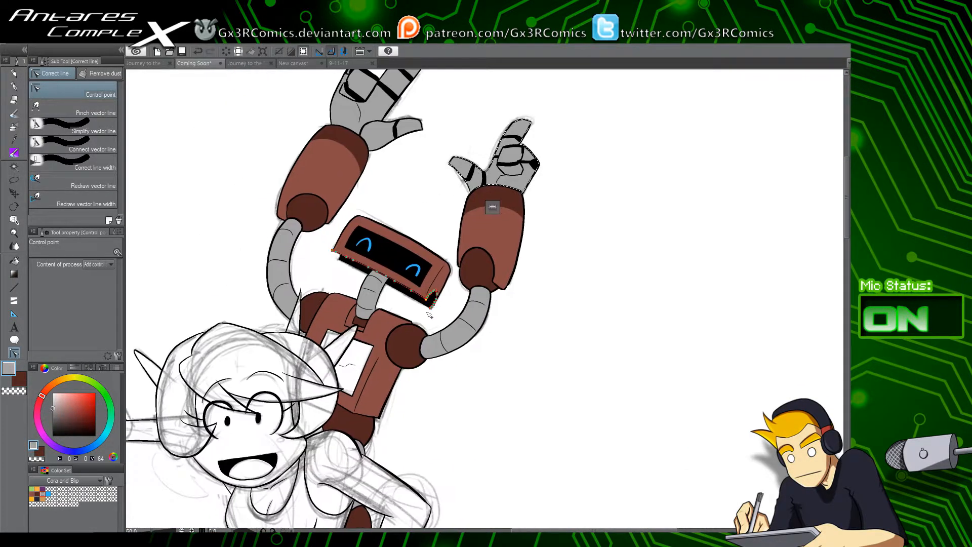
Step: Sample black and draw the inner edge line of the robot's chest recess with the Square-GPen 2
{"action": "key", "text": "i"}
{"action": "key", "text": "x"}
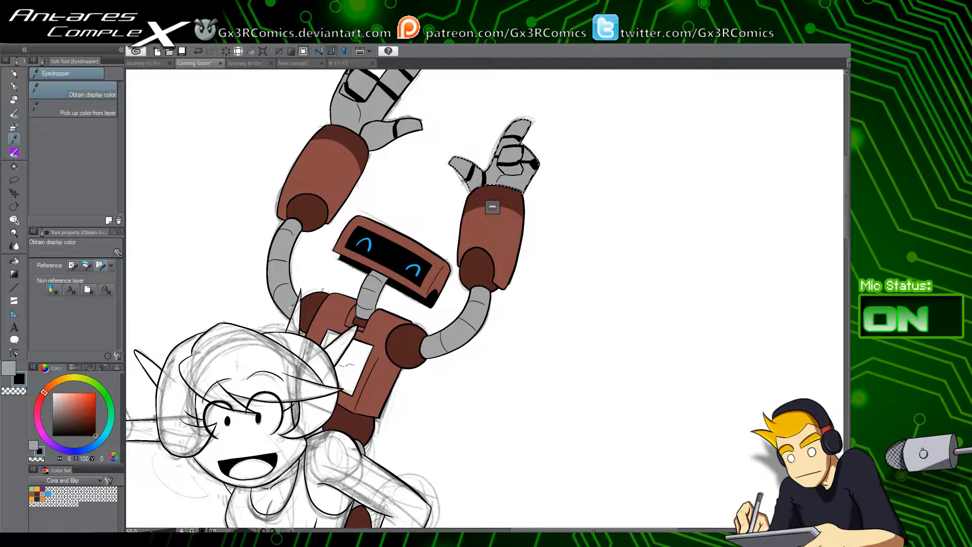
{"action": "scroll", "coordinate": [299, 319], "scroll_direction": "up", "scroll_amount": 1}
{"action": "scroll", "coordinate": [349, 338], "scroll_direction": "up", "scroll_amount": 3}
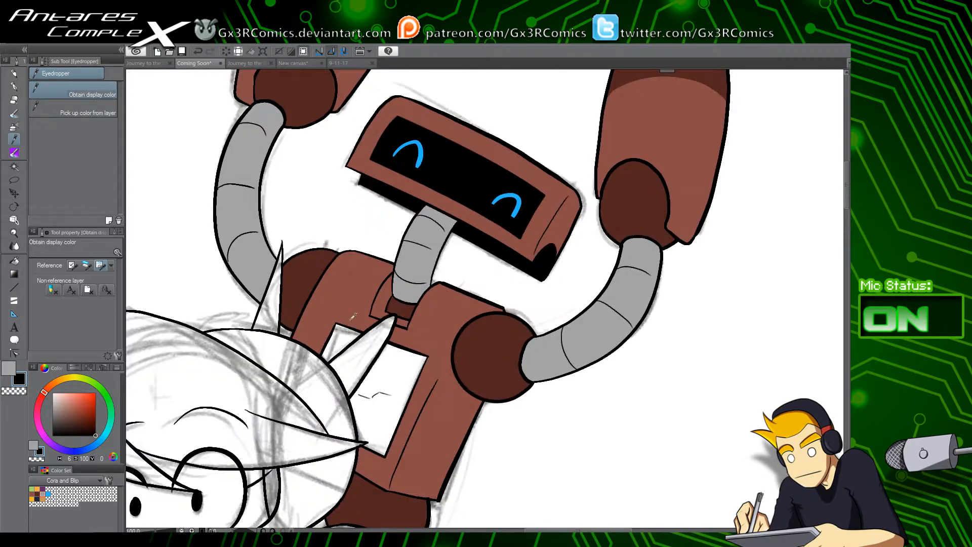
{"action": "key", "text": "p"}
{"action": "left_click", "coordinate": [98, 100]}
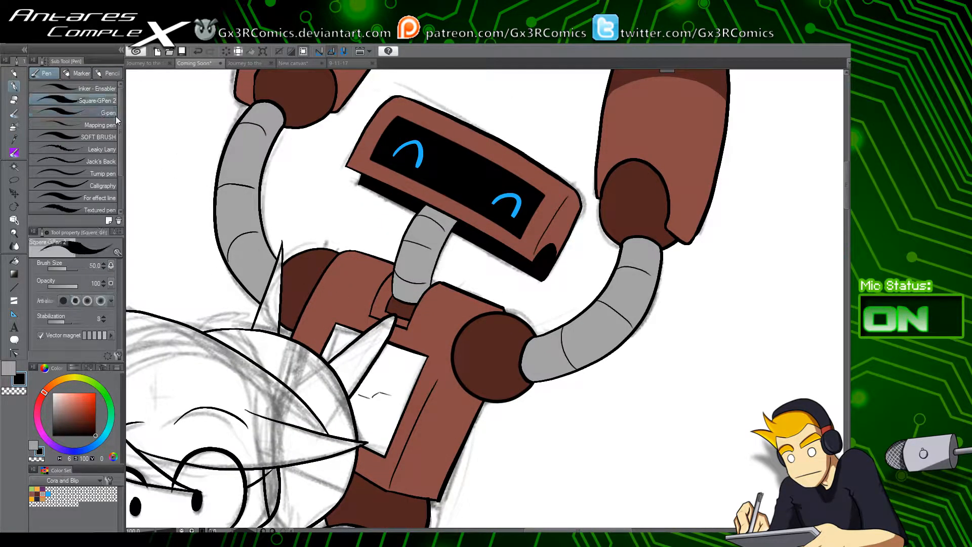
{"action": "scroll", "coordinate": [354, 324], "scroll_direction": "up", "scroll_amount": 2}
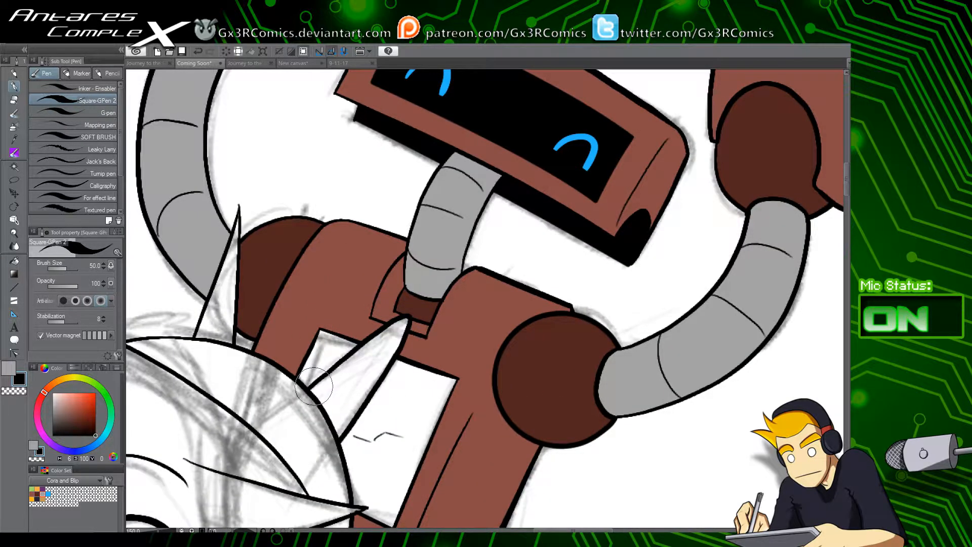
{"action": "key", "text": "e"}
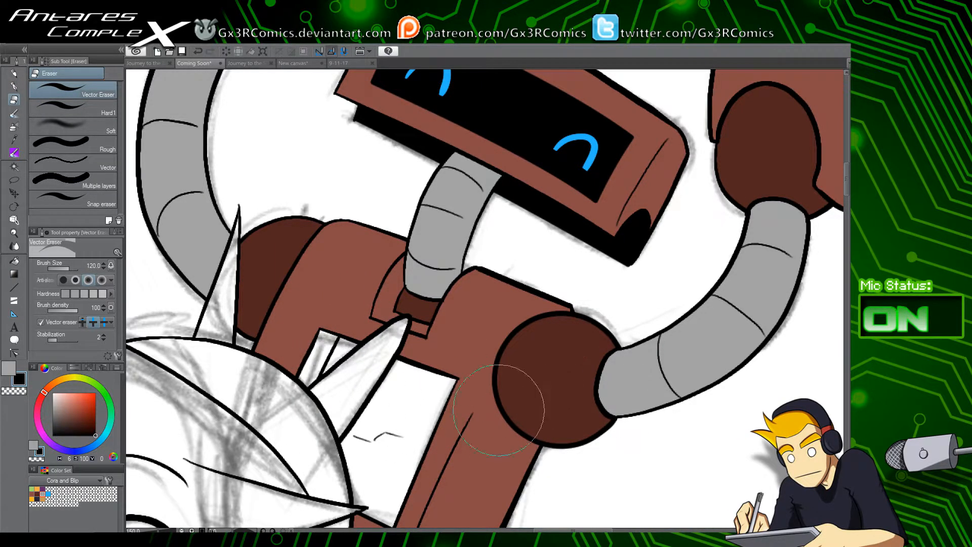
Step: Sample the dark brown of the shoulder joint and fill the narrow inner side strip of the robot's chest recess
{"action": "key", "text": "o"}
{"action": "key", "text": "i"}
{"action": "left_click", "coordinate": [538, 392]}
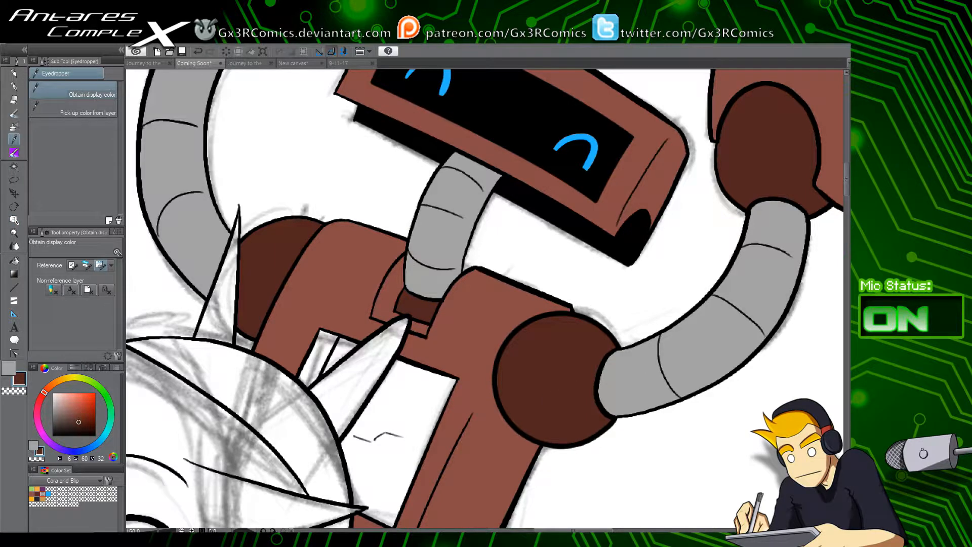
{"action": "key", "text": "w"}
{"action": "left_click", "coordinate": [324, 350]}
{"action": "key", "text": "g"}
{"action": "key", "text": "g"}
{"action": "left_click", "coordinate": [324, 351]}
{"action": "key", "text": "ctrl+d"}
Step: Fill the robot's chest panel with light gray on both sides of the character's ear
{"action": "key", "text": "w"}
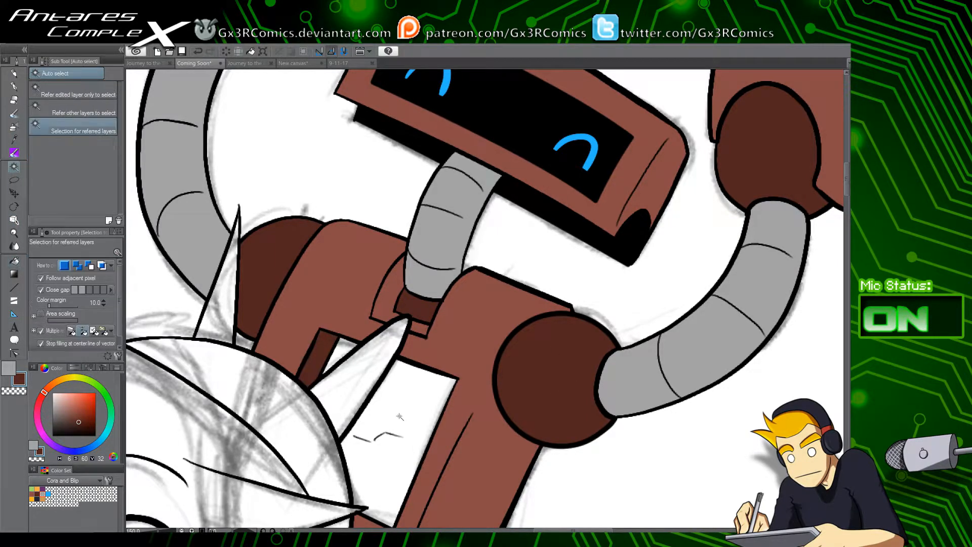
{"action": "left_click", "coordinate": [402, 409]}
{"action": "key", "text": "x"}
{"action": "key", "text": "g"}
{"action": "left_click", "coordinate": [402, 409]}
{"action": "key", "text": "w"}
{"action": "left_click", "coordinate": [339, 356]}
{"action": "key", "text": "g"}
{"action": "left_click", "coordinate": [338, 356]}
{"action": "key", "text": "ctrl+d"}
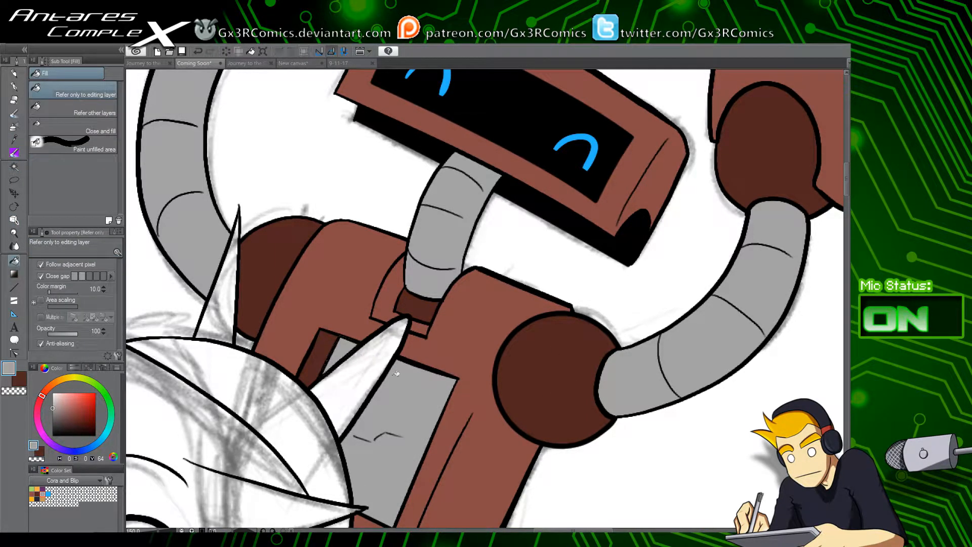
Step: Load light green as the main color and orange as the secondary color from the Cora and Blip color set
{"action": "scroll", "coordinate": [405, 370], "scroll_direction": "down", "scroll_amount": 4}
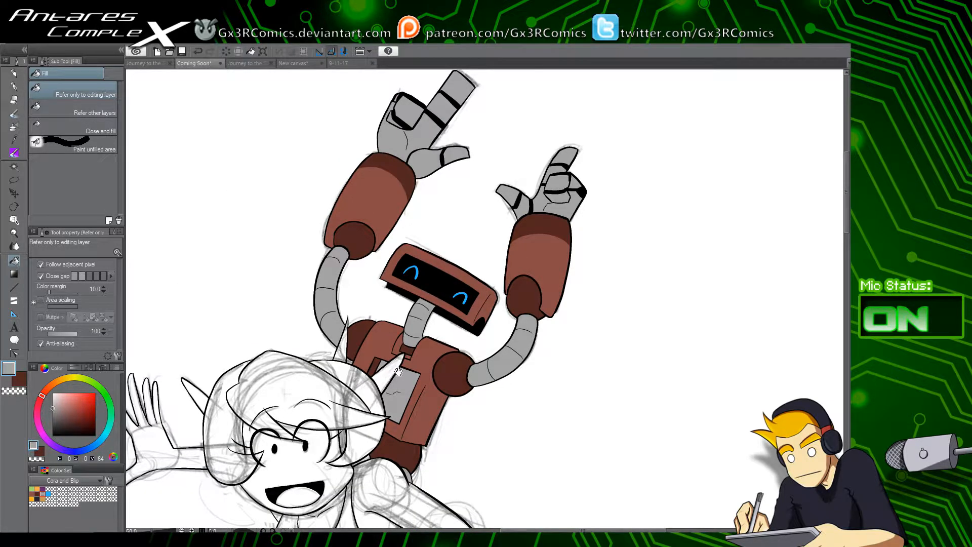
{"action": "left_click_drag", "start_coordinate": [398, 372], "coordinate": [415, 234]}
{"action": "left_click_drag", "start_coordinate": [397, 341], "coordinate": [430, 247]}
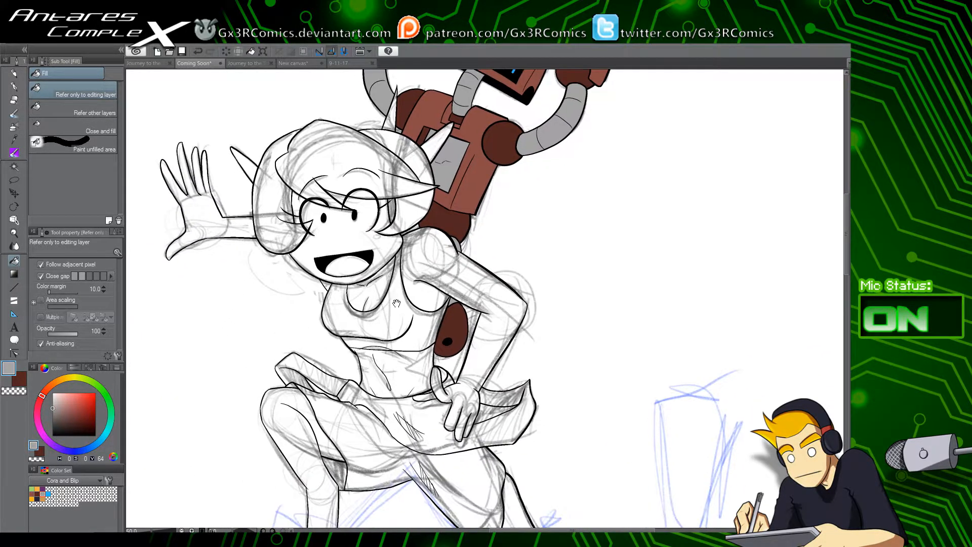
{"action": "left_click_drag", "start_coordinate": [443, 383], "coordinate": [430, 353]}
{"action": "left_click", "coordinate": [32, 489]}
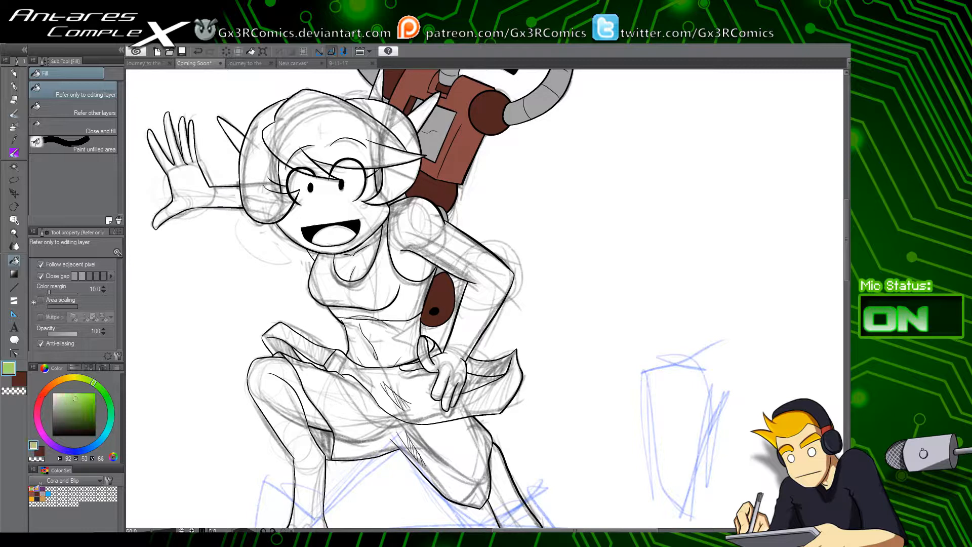
{"action": "key", "text": "x"}
{"action": "left_click", "coordinate": [37, 490]}
{"action": "key", "text": "x"}
Step: Fill the crouching character's bare midriff with light green
{"action": "key", "text": "w"}
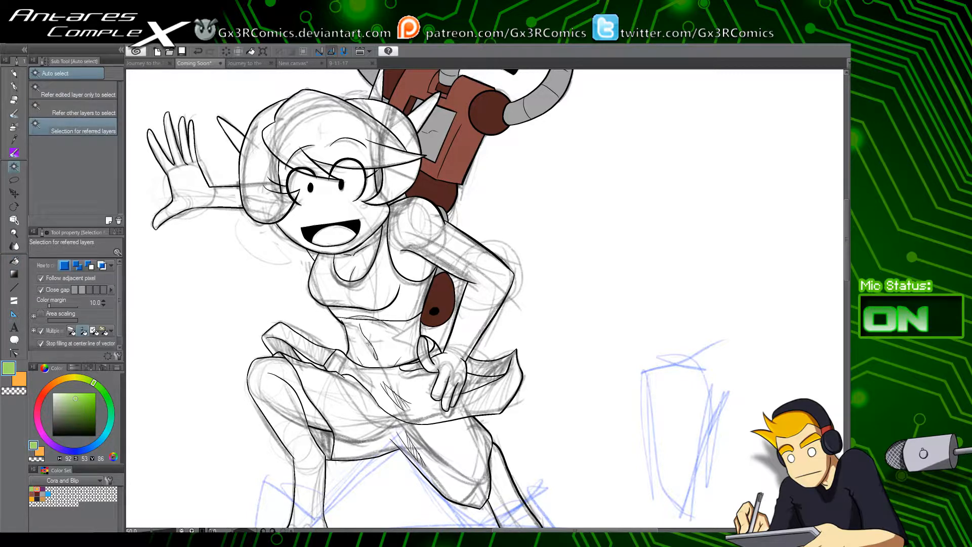
{"action": "left_click", "coordinate": [369, 342]}
{"action": "key", "text": "g"}
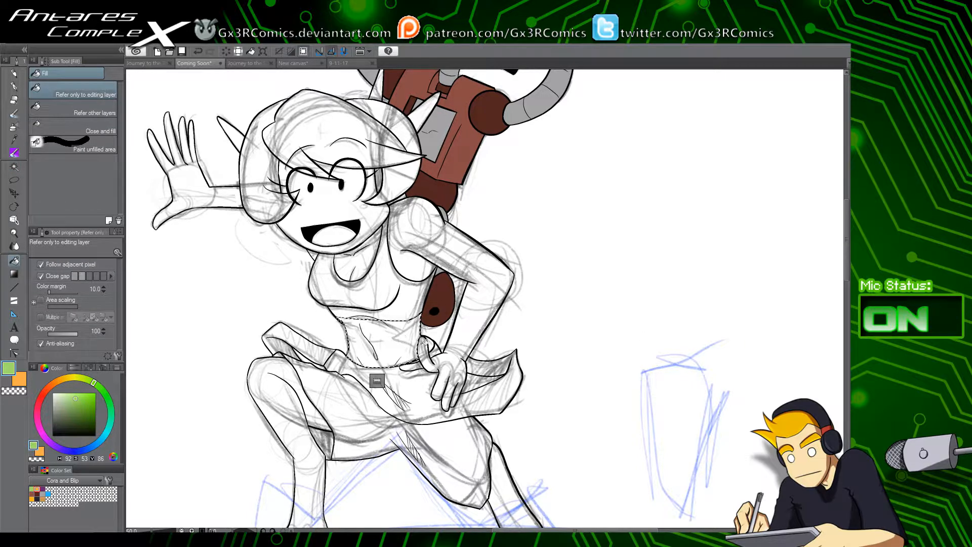
{"action": "key", "text": "w"}
{"action": "key", "text": "g"}
{"action": "left_click", "coordinate": [405, 350]}
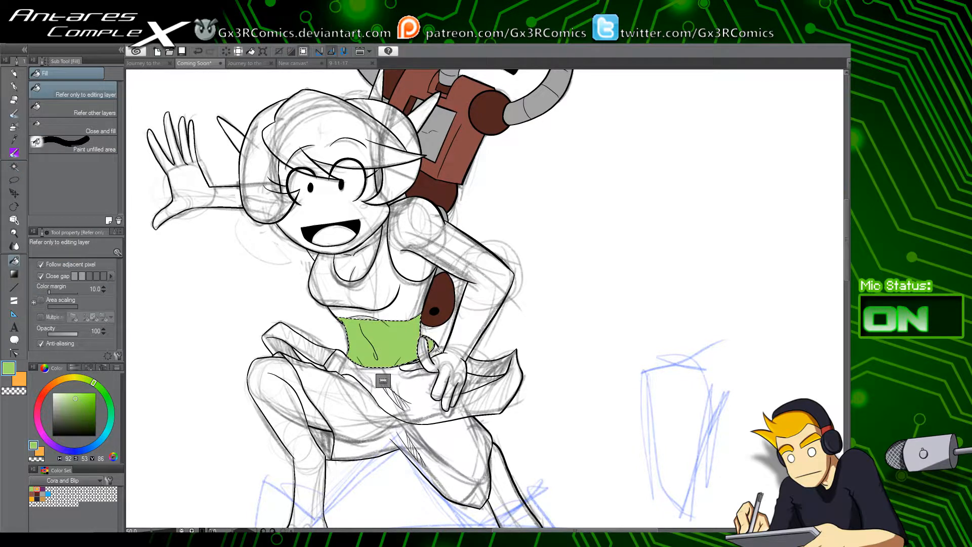
Step: Fill the character's bent arm and the hand resting on her hip with light green
{"action": "key", "text": "w"}
{"action": "left_click", "coordinate": [431, 363]}
{"action": "key", "text": "g"}
{"action": "left_click", "coordinate": [430, 363]}
{"action": "key", "text": "ctrl+d"}
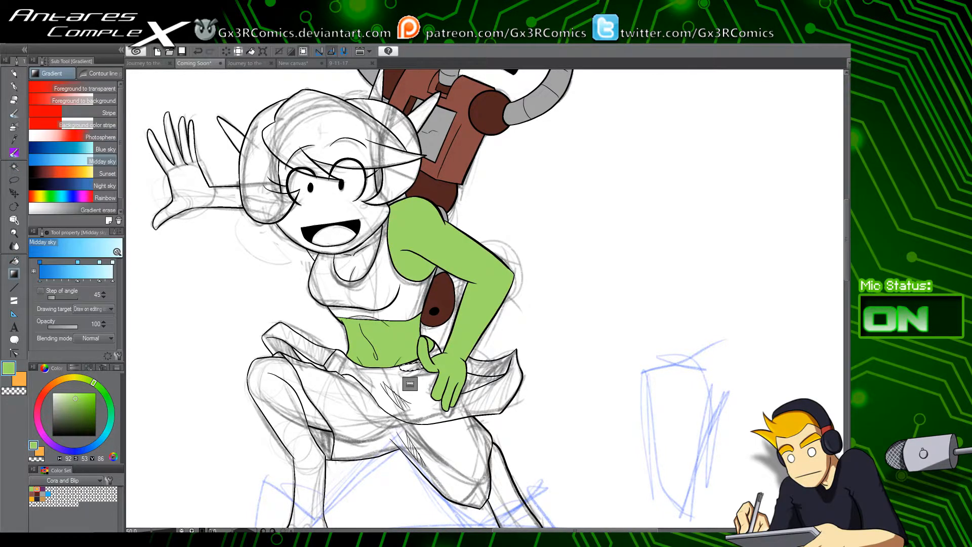
Step: Fill the character's face, neck and upper chest with light green
{"action": "key", "text": "w"}
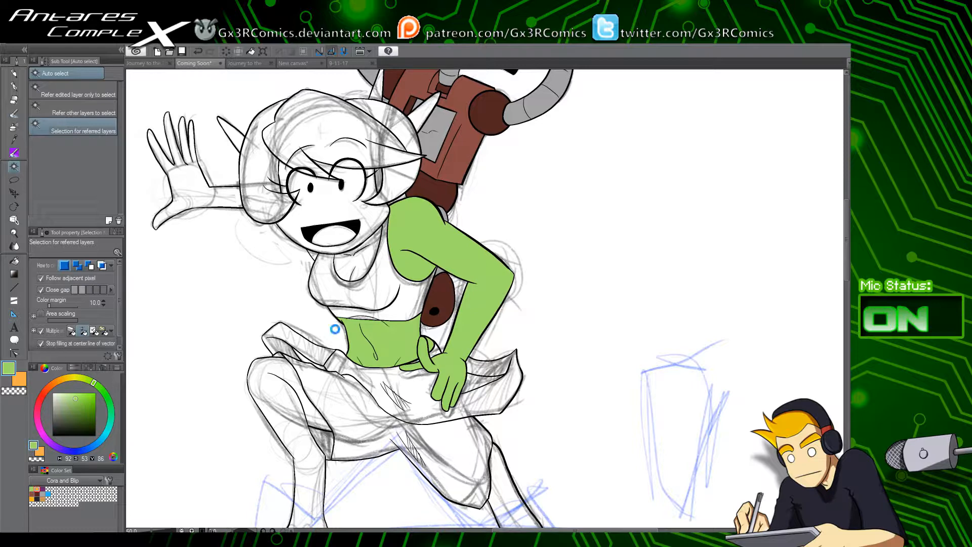
{"action": "left_click_drag", "start_coordinate": [422, 314], "coordinate": [433, 297]}
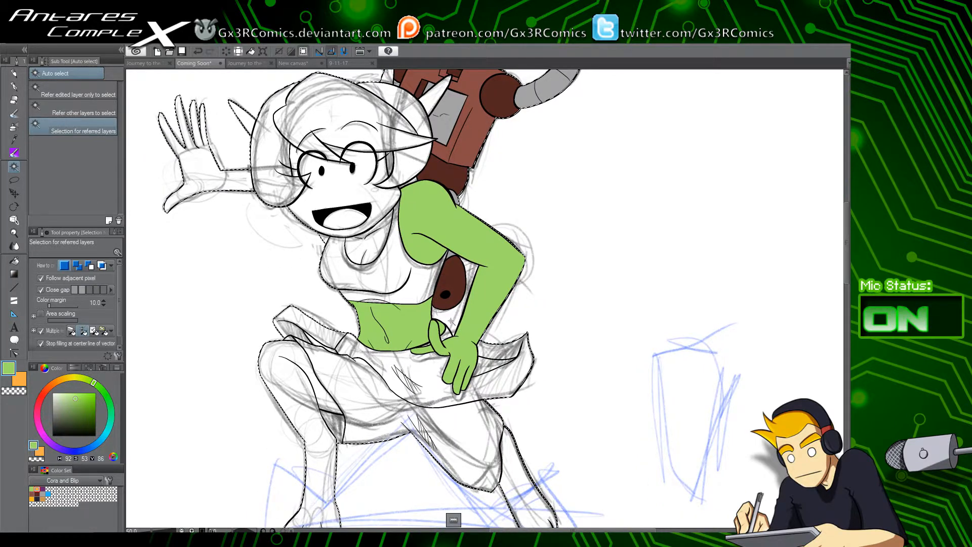
{"action": "key", "text": "ctrl+d"}
{"action": "left_click_drag", "start_coordinate": [358, 310], "coordinate": [359, 360]}
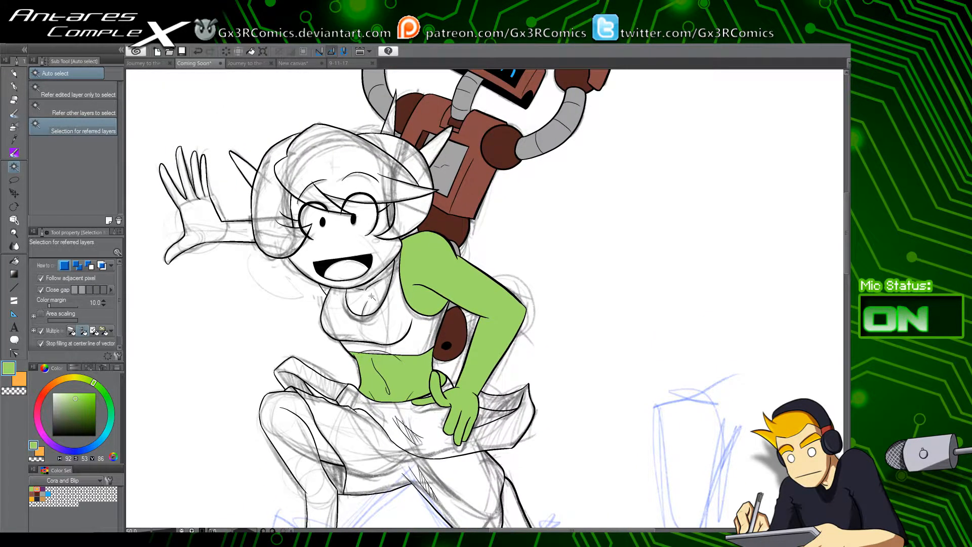
{"action": "key", "text": "g"}
{"action": "left_click", "coordinate": [343, 301]}
Step: Fill the remaining unpainted skin between the hair strands and the glasses with light green
{"action": "key", "text": "w"}
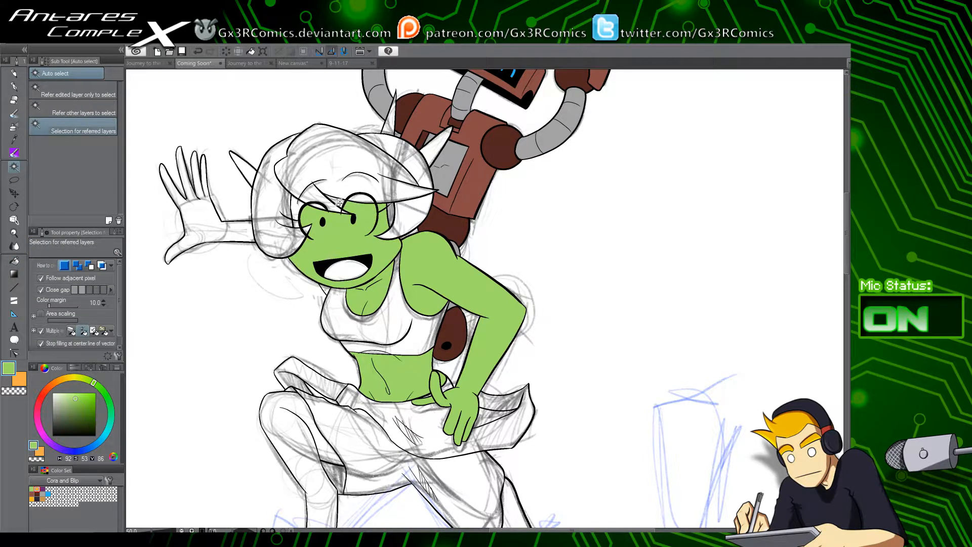
{"action": "left_click", "coordinate": [339, 202]}
{"action": "key", "text": "g"}
{"action": "left_click", "coordinate": [304, 213]}
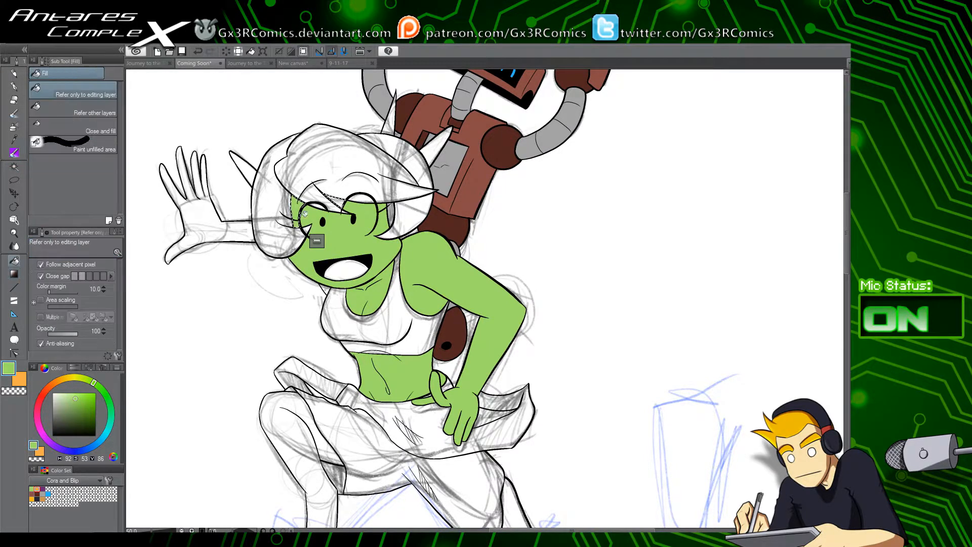
{"action": "key", "text": "ctrl+d"}
Step: Select both of the character's pointed ears and fill them with light green
{"action": "key", "text": "w"}
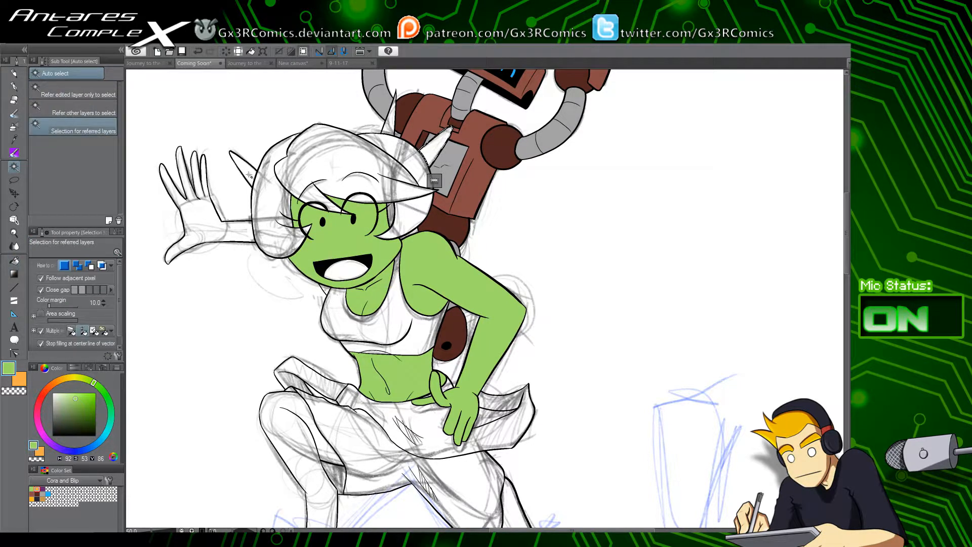
{"action": "left_click", "coordinate": [249, 175], "text": "shift"}
{"action": "key", "text": "g"}
{"action": "left_click", "coordinate": [247, 171]}
{"action": "left_click", "coordinate": [437, 148]}
{"action": "key", "text": "ctrl+d"}
Step: Fill the character's outstretched arm and open hand with light green, undoing the mistaken orange fill
{"action": "key", "text": "w"}
{"action": "key", "text": "x"}
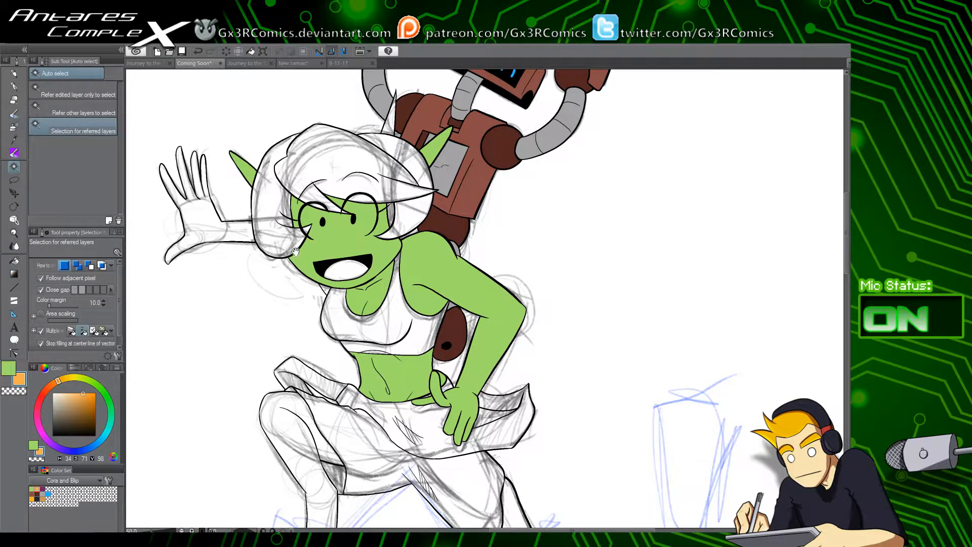
{"action": "left_click_drag", "start_coordinate": [295, 252], "coordinate": [304, 244]}
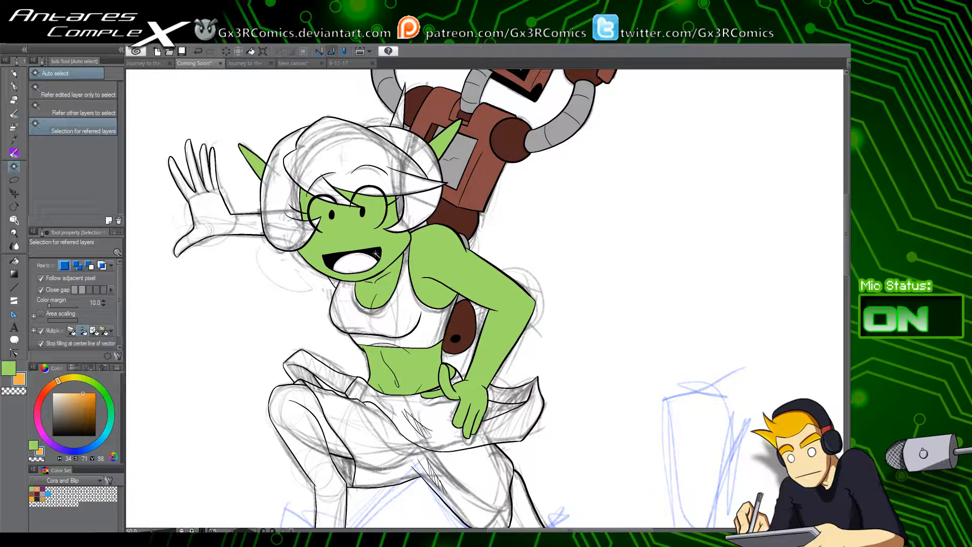
{"action": "left_click", "coordinate": [252, 225]}
{"action": "key", "text": "g"}
{"action": "left_click", "coordinate": [254, 227]}
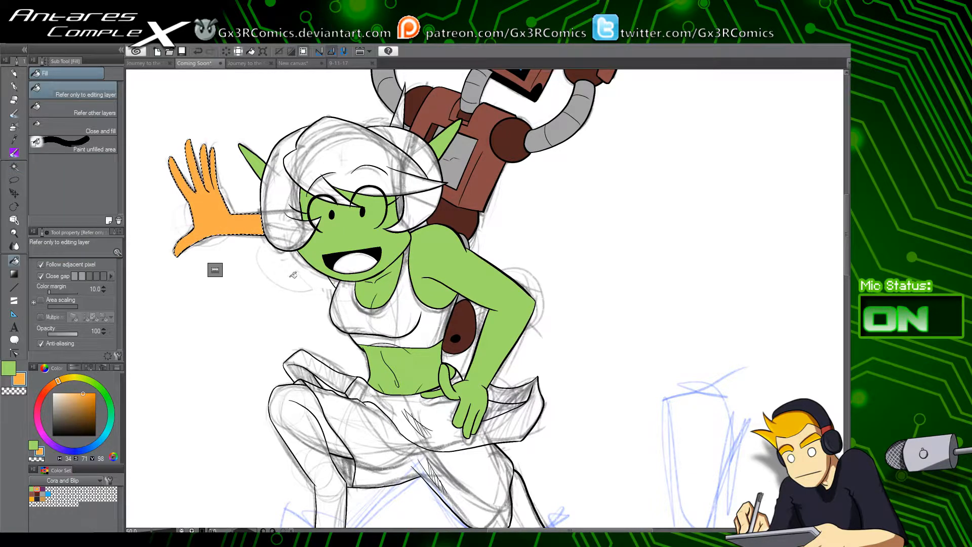
{"action": "key", "text": "ctrl+z"}
{"action": "key", "text": "x"}
{"action": "left_click", "coordinate": [257, 231]}
Step: Select the side locks and fringe of the character's hair and fill them with orange
{"action": "key", "text": "w"}
{"action": "left_click", "coordinate": [312, 226]}
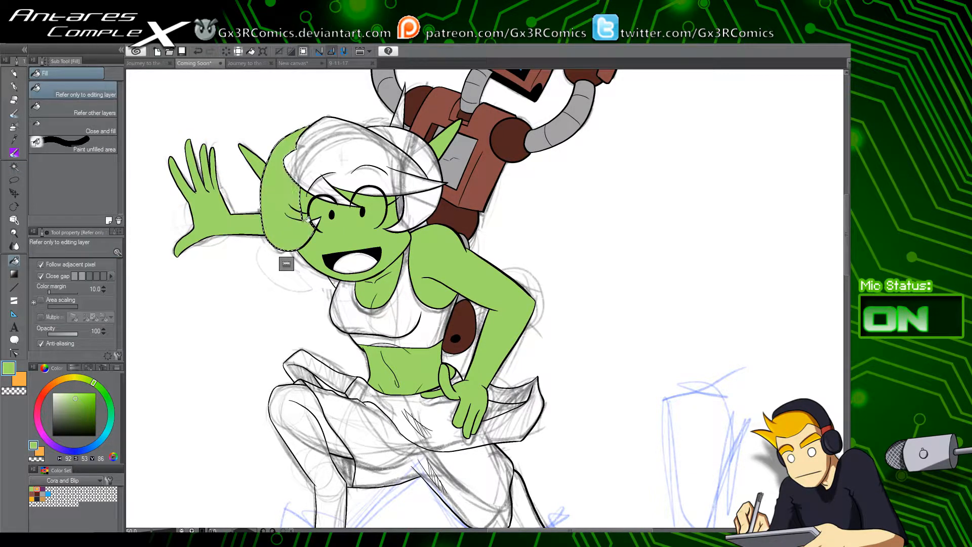
{"action": "key", "text": "x"}
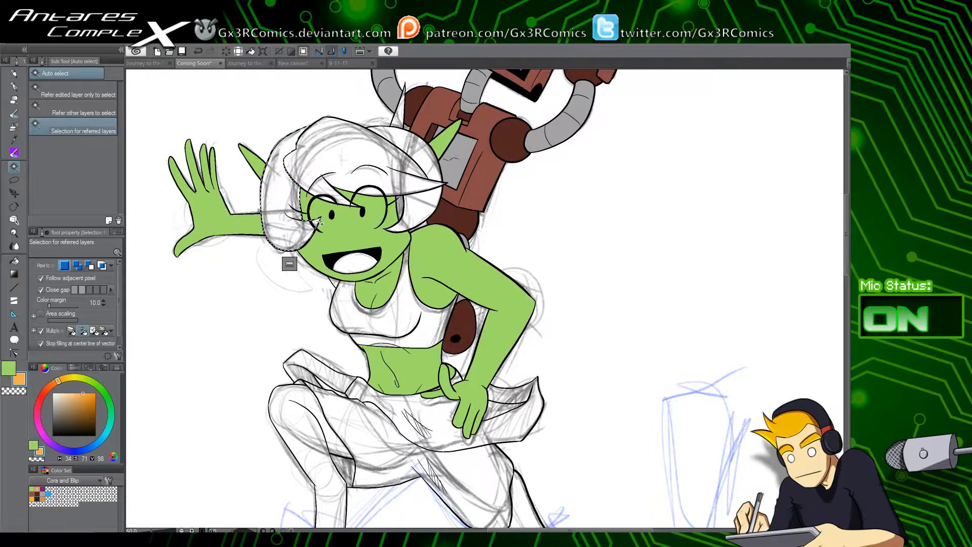
{"action": "left_click", "coordinate": [353, 175], "text": "shift"}
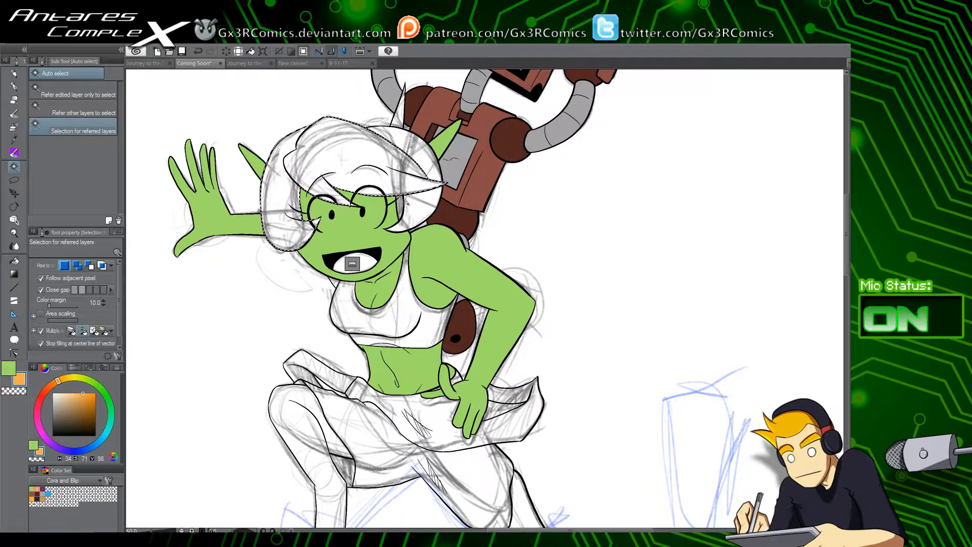
{"action": "key", "text": "g"}
{"action": "key", "text": "w"}
{"action": "key", "text": "g"}
{"action": "left_click", "coordinate": [387, 216]}
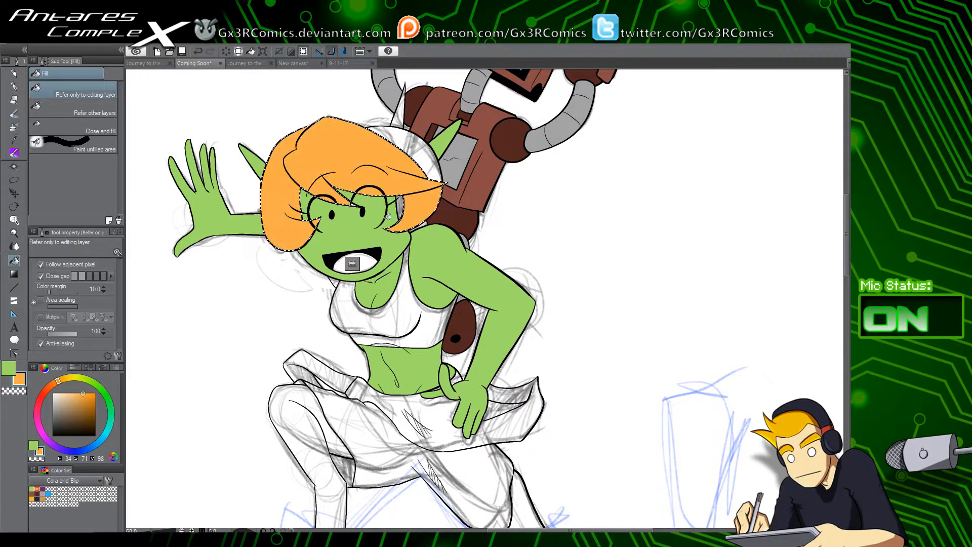
Step: Fill the back section of the hair with orange and the pointed spike above it with a slightly redder orange
{"action": "key", "text": "w"}
{"action": "key", "text": "g"}
{"action": "key", "text": "w"}
{"action": "left_click", "coordinate": [400, 118]}
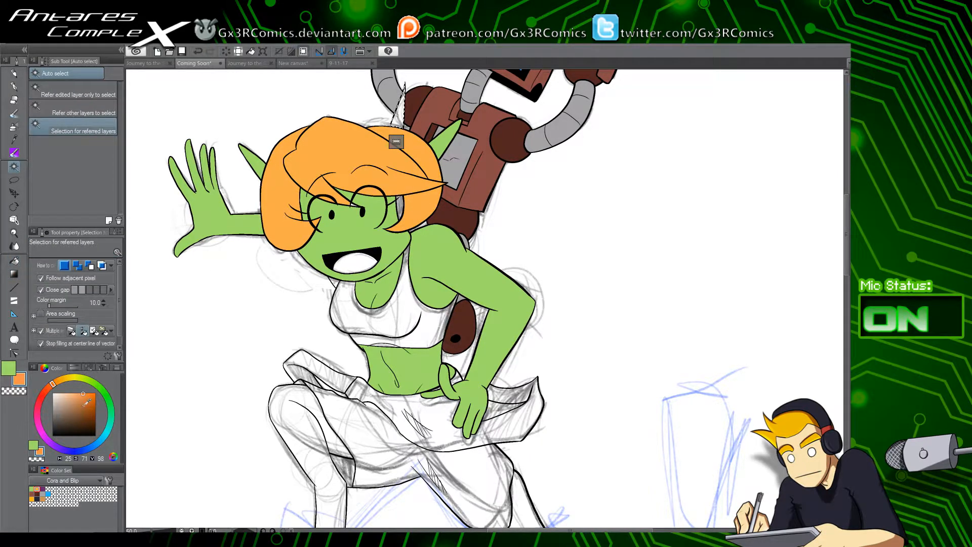
{"action": "key", "text": "g"}
{"action": "left_click_drag", "start_coordinate": [389, 277], "coordinate": [369, 265]}
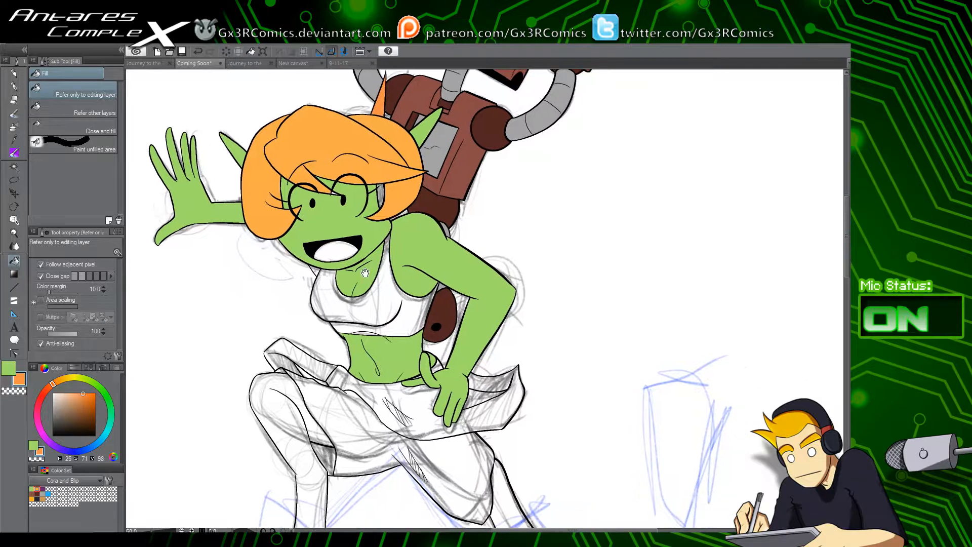
Step: Sample the hair orange and fill the small gap at the fringe tip between the glasses
{"action": "key", "text": "i"}
{"action": "left_click", "coordinate": [343, 160]}
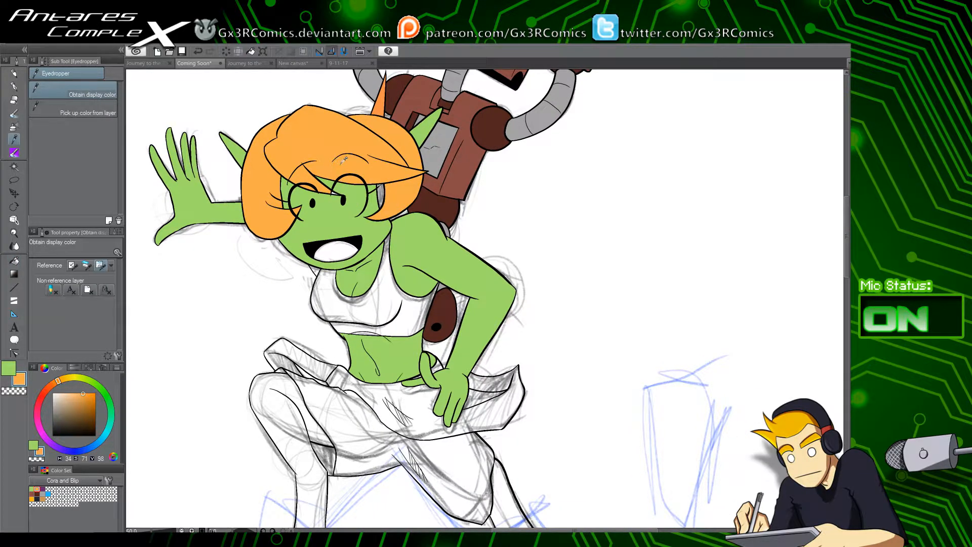
{"action": "scroll", "coordinate": [340, 169], "scroll_direction": "up", "scroll_amount": 3}
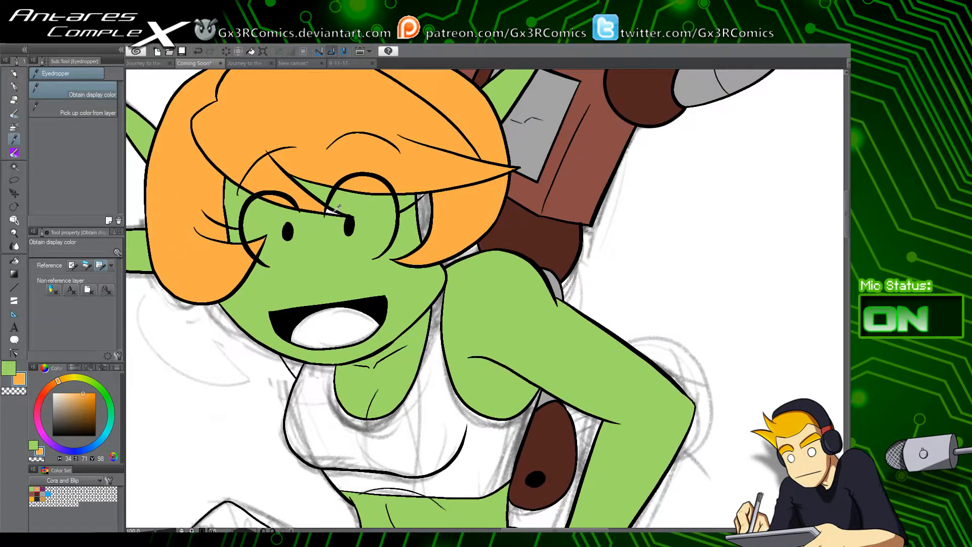
{"action": "key", "text": "g"}
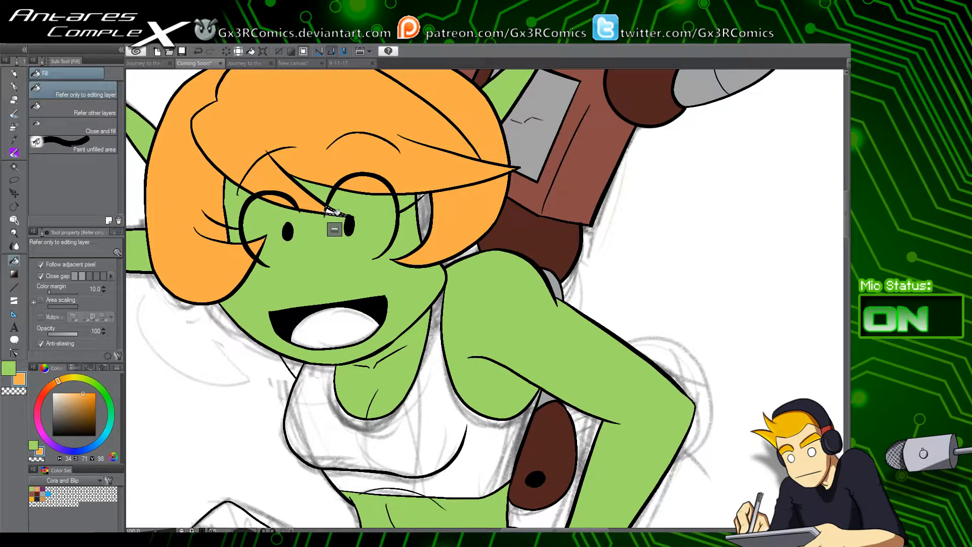
{"action": "left_click_drag", "start_coordinate": [428, 243], "coordinate": [414, 282]}
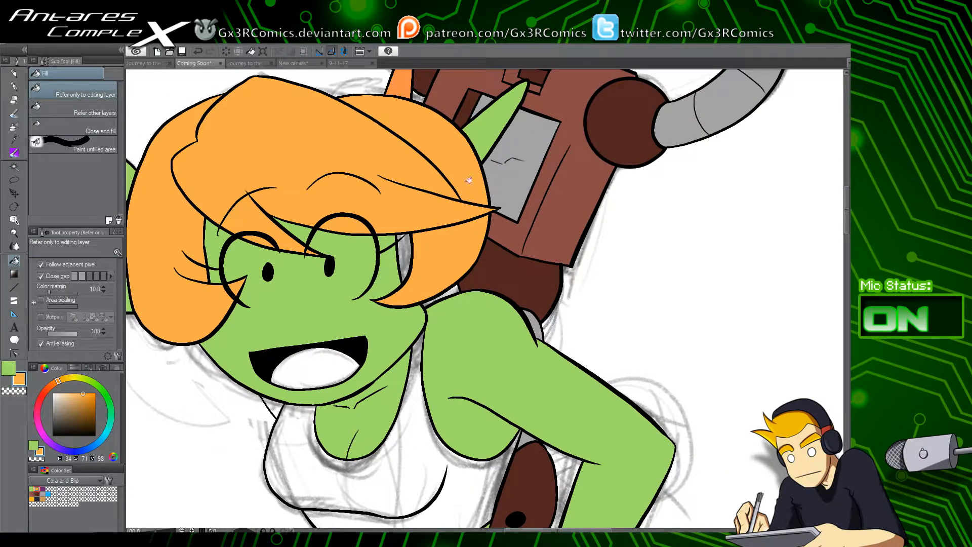
Step: Select the narrow gap between the cheek and the side hair and fill it with a darker shade of the skin green
{"action": "key", "text": "i"}
{"action": "left_click", "coordinate": [484, 134]}
{"action": "key", "text": "w"}
{"action": "left_click", "coordinate": [406, 255]}
{"action": "key", "text": "g"}
{"action": "left_click", "coordinate": [409, 254]}
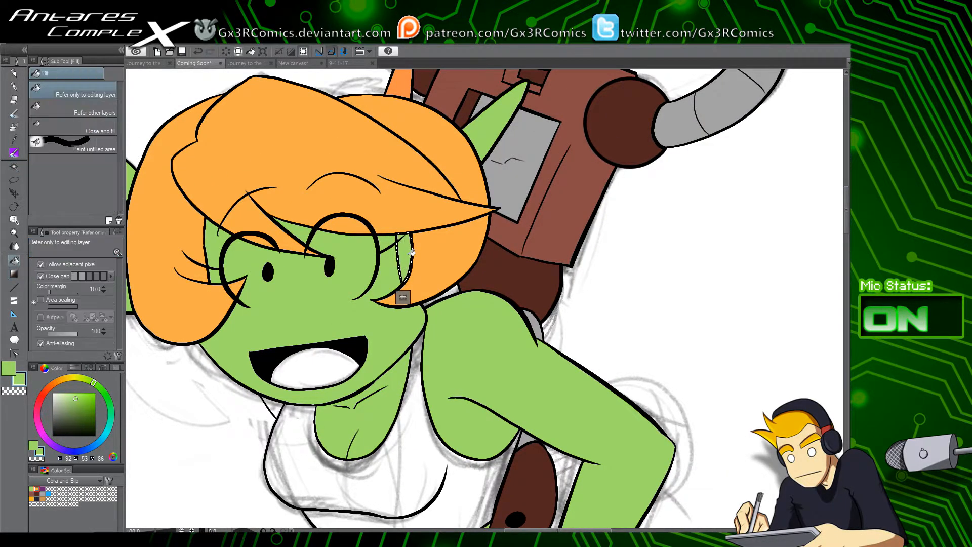
{"action": "left_click", "coordinate": [77, 415]}
{"action": "left_click", "coordinate": [405, 258]}
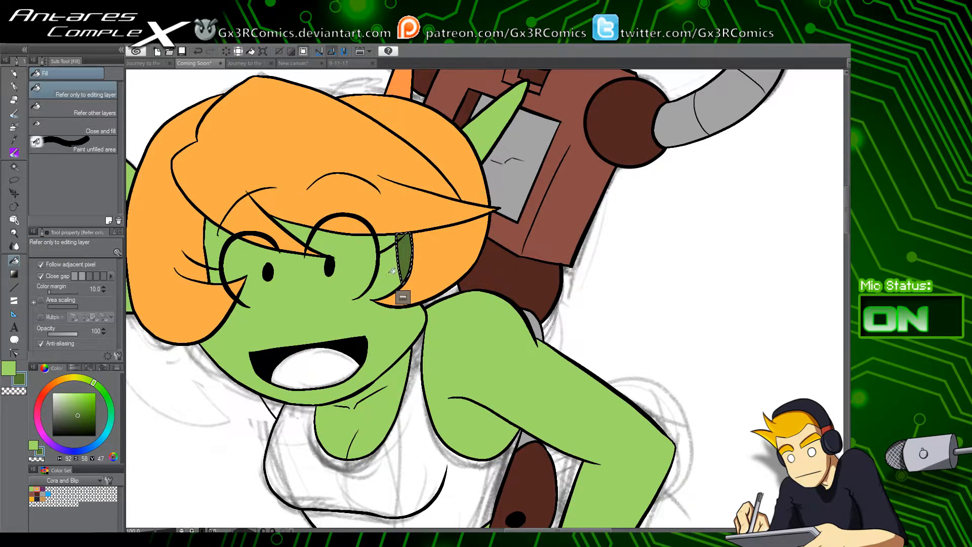
Step: Select the tongue inside the character's open mouth and fill it with purple
{"action": "left_click_drag", "start_coordinate": [312, 349], "coordinate": [385, 318]}
{"action": "left_click_drag", "start_coordinate": [305, 341], "coordinate": [337, 362]}
{"action": "left_click_drag", "start_coordinate": [431, 366], "coordinate": [375, 334]}
{"action": "left_click_drag", "start_coordinate": [381, 394], "coordinate": [384, 333]}
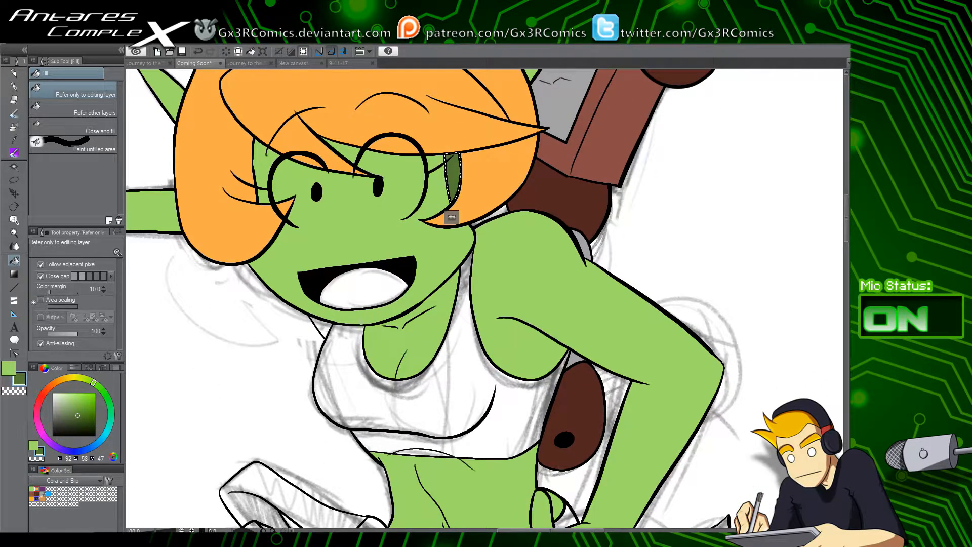
{"action": "left_click", "coordinate": [43, 489]}
{"action": "key", "text": "w"}
{"action": "left_click", "coordinate": [377, 292]}
{"action": "key", "text": "g"}
{"action": "left_click", "coordinate": [384, 296]}
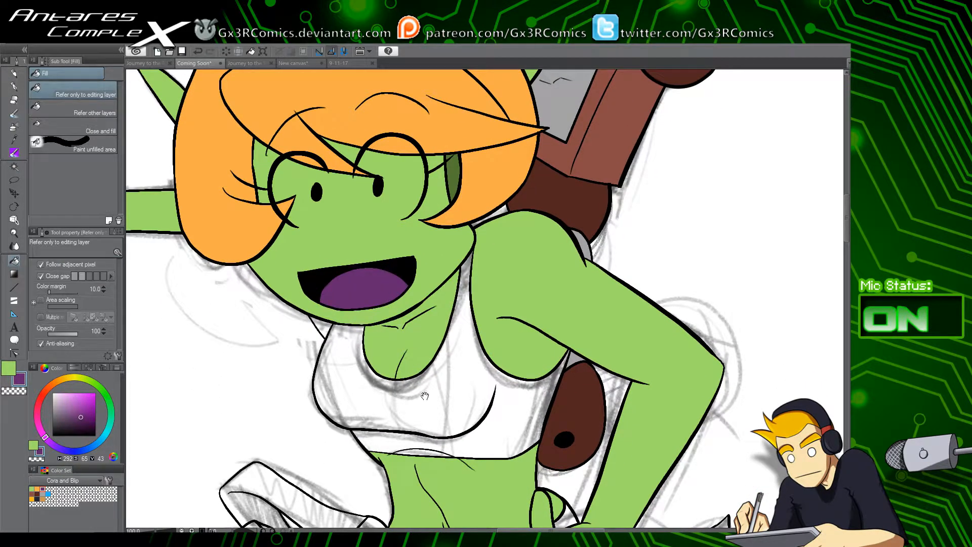
Step: Sample the light green skin color and fill the small shoulder sliver below the chin beside the top's strap
{"action": "left_click_drag", "start_coordinate": [424, 396], "coordinate": [402, 323]}
{"action": "left_click", "coordinate": [383, 290], "text": "alt"}
{"action": "key", "text": "w"}
{"action": "left_click", "coordinate": [300, 251]}
{"action": "key", "text": "g"}
{"action": "left_click", "coordinate": [304, 251]}
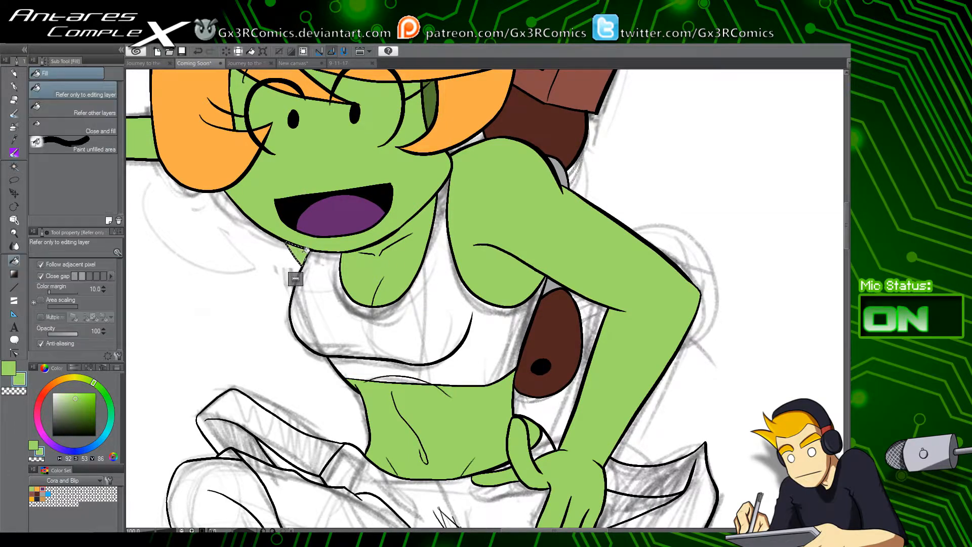
{"action": "key", "text": "ctrl+d"}
Step: Fill the character's bent front leg and the lower part of the other leg with light green
{"action": "left_click_drag", "start_coordinate": [319, 329], "coordinate": [309, 272]}
{"action": "left_click_drag", "start_coordinate": [370, 363], "coordinate": [351, 265]}
{"action": "left_click_drag", "start_coordinate": [248, 420], "coordinate": [287, 289]}
{"action": "key", "text": "w"}
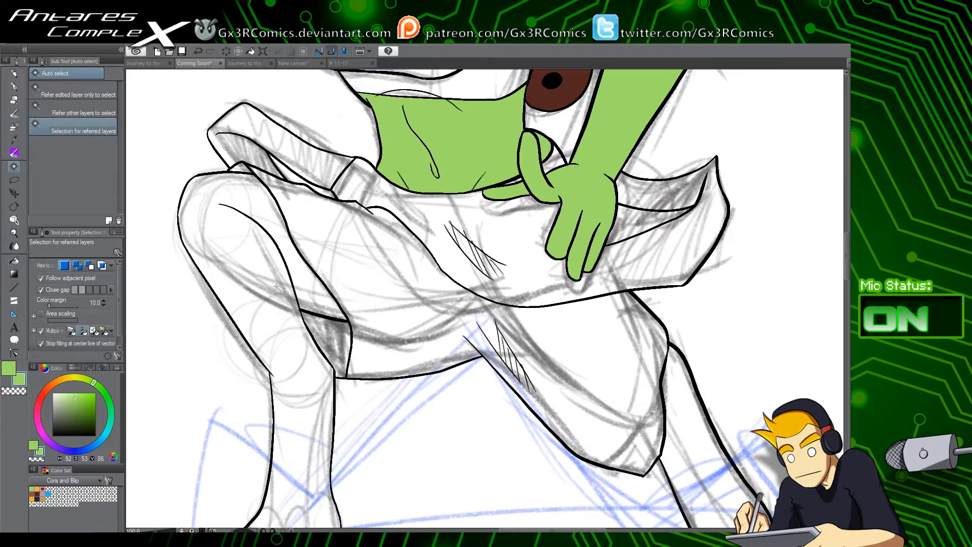
{"action": "left_click", "coordinate": [268, 296]}
{"action": "key", "text": "g"}
{"action": "key", "text": "g"}
{"action": "left_click", "coordinate": [268, 298]}
{"action": "key", "text": "ctrl+d"}
{"action": "left_click_drag", "start_coordinate": [380, 362], "coordinate": [377, 233]}
{"action": "left_click_drag", "start_coordinate": [452, 325], "coordinate": [322, 362]}
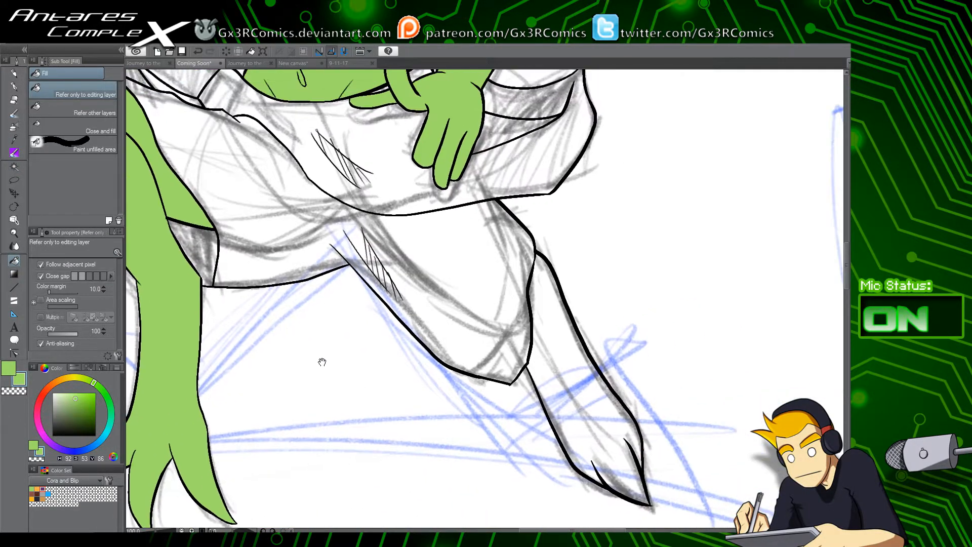
{"action": "left_click", "coordinate": [587, 435]}
Step: Select the small area between the thumb and the waist on the hip and fill it with black
{"action": "left_click_drag", "start_coordinate": [445, 222], "coordinate": [449, 461]}
{"action": "left_click_drag", "start_coordinate": [435, 304], "coordinate": [439, 330]}
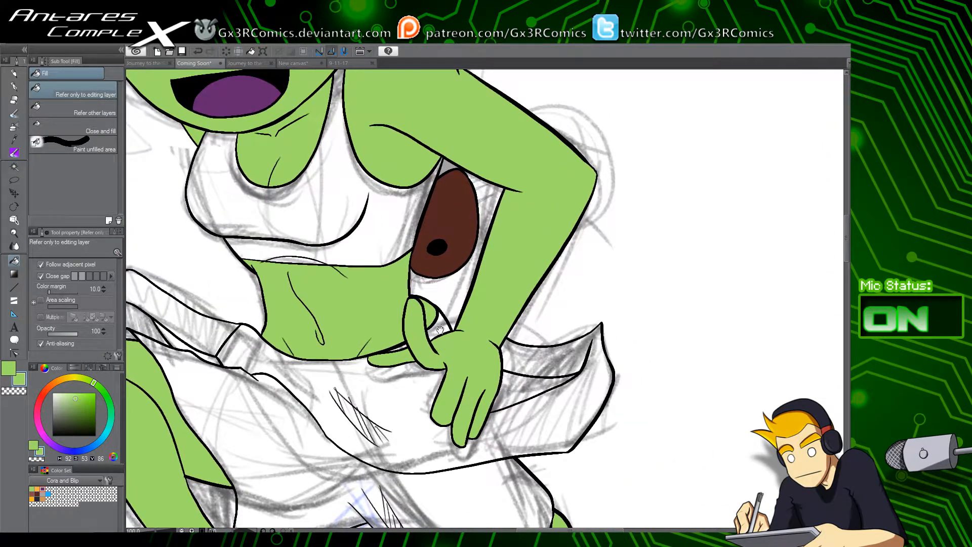
{"action": "left_click_drag", "start_coordinate": [347, 363], "coordinate": [369, 359]}
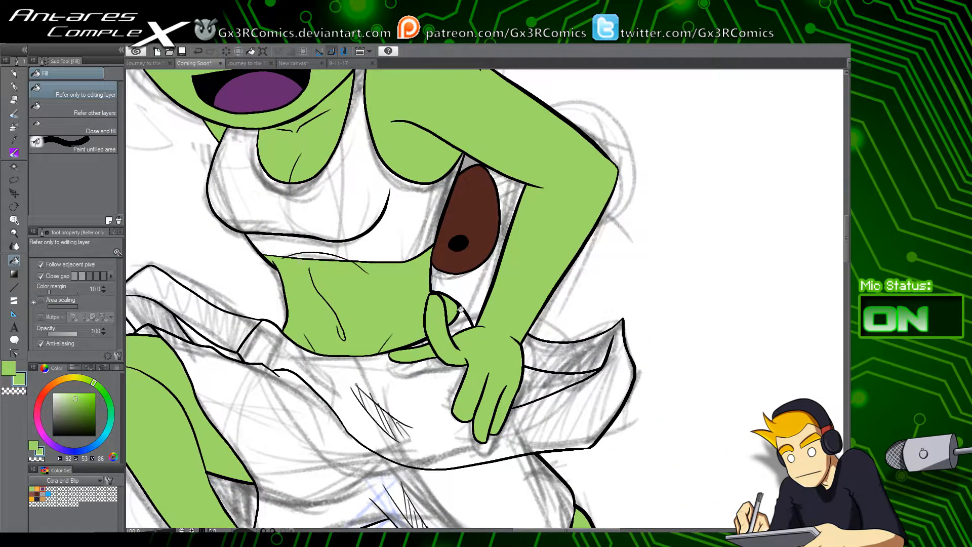
{"action": "left_click_drag", "start_coordinate": [89, 428], "coordinate": [123, 449]}
{"action": "key", "text": "w"}
{"action": "left_click", "coordinate": [455, 317]}
{"action": "key", "text": "g"}
{"action": "left_click", "coordinate": [455, 317]}
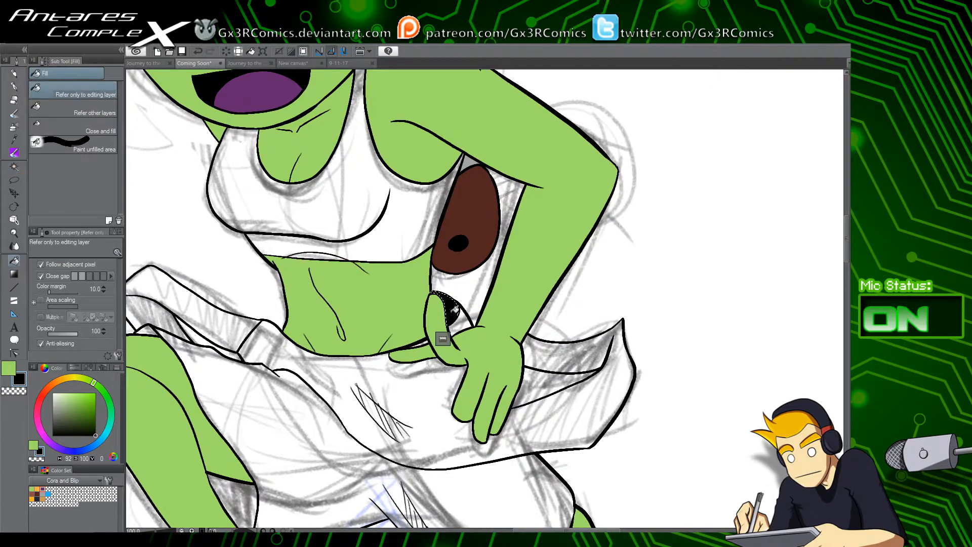
{"action": "key", "text": "ctrl+d"}
Step: Select the lower part of the character's trousers across both thighs and fill it with light orange-brown
{"action": "left_click_drag", "start_coordinate": [370, 375], "coordinate": [441, 352]}
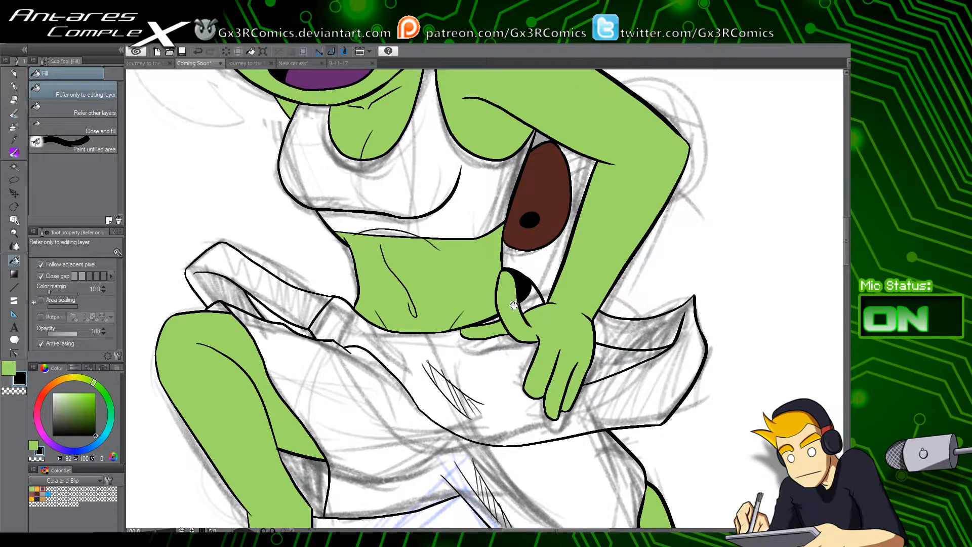
{"action": "left_click_drag", "start_coordinate": [521, 355], "coordinate": [493, 331]}
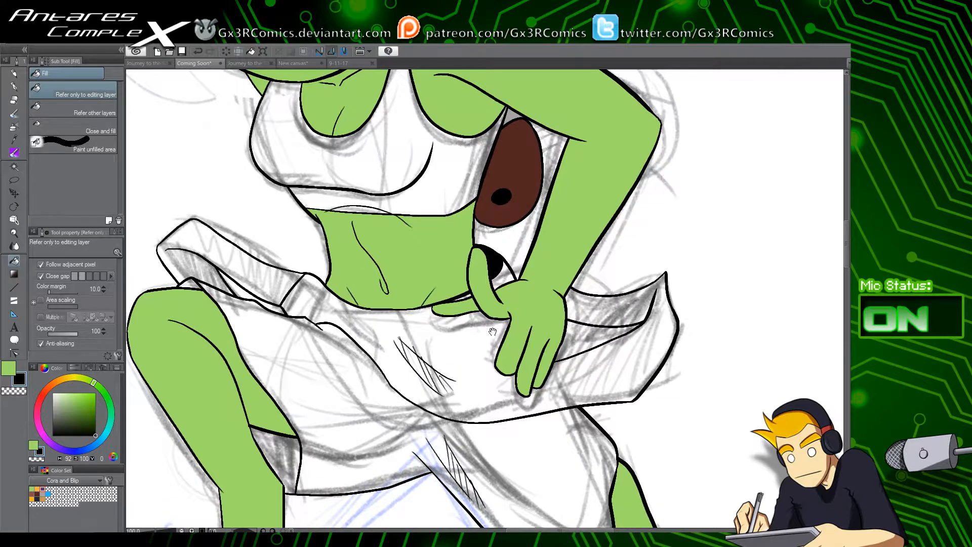
{"action": "left_click", "coordinate": [43, 492]}
{"action": "key", "text": "w"}
{"action": "left_click", "coordinate": [328, 391]}
{"action": "key", "text": "g"}
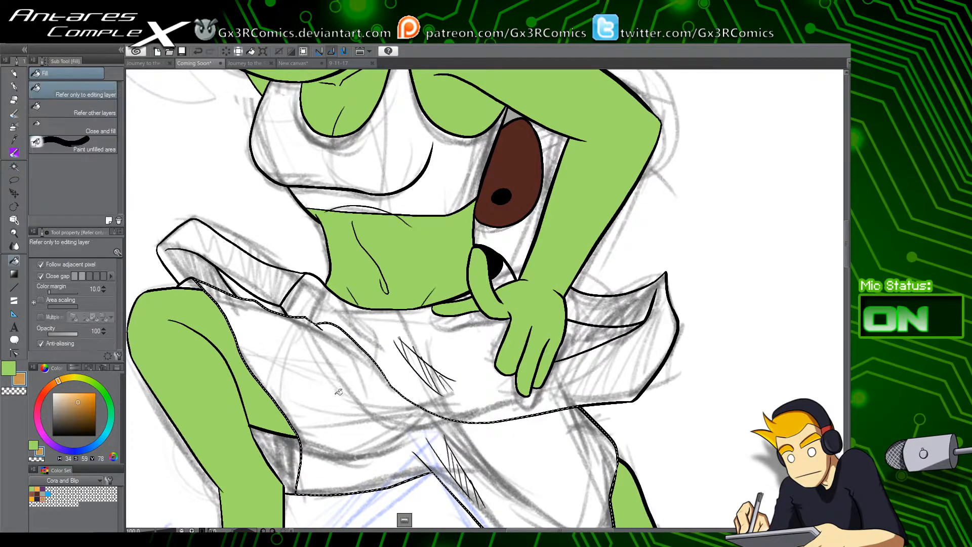
{"action": "left_click", "coordinate": [328, 391]}
Step: Draw a short black dividing line from the fingertips on the hip to the waist cloth's lower edge, redoing the first stroke
{"action": "key", "text": "w"}
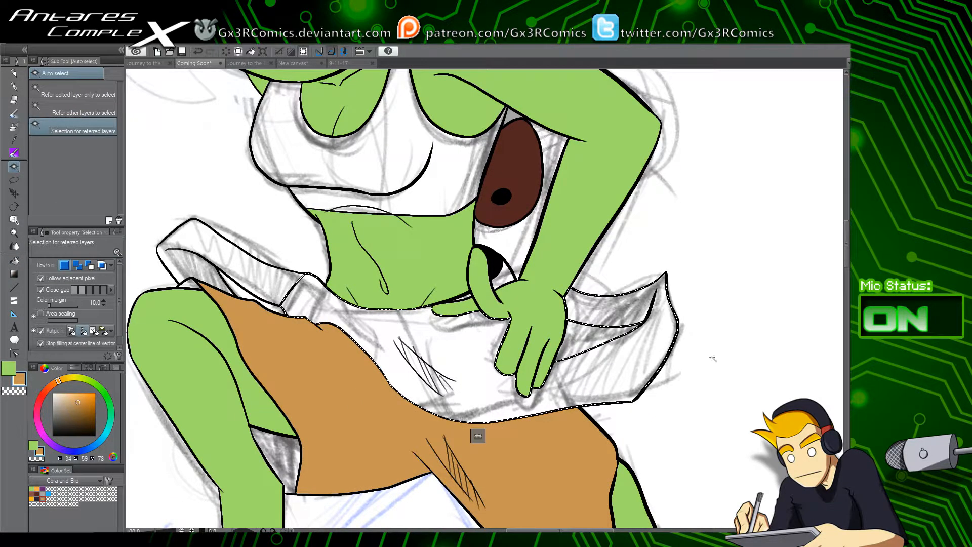
{"action": "left_click", "coordinate": [135, 466], "text": "alt"}
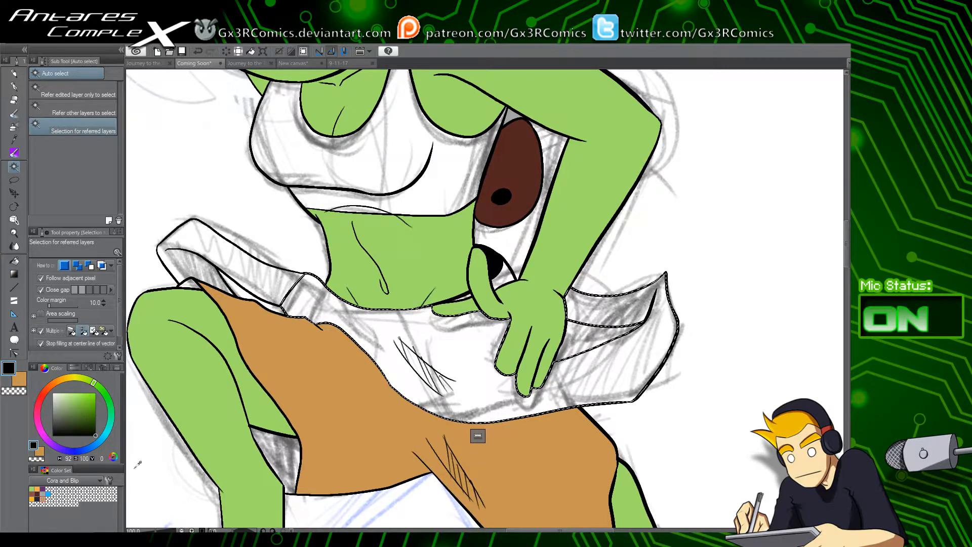
{"action": "key", "text": "p"}
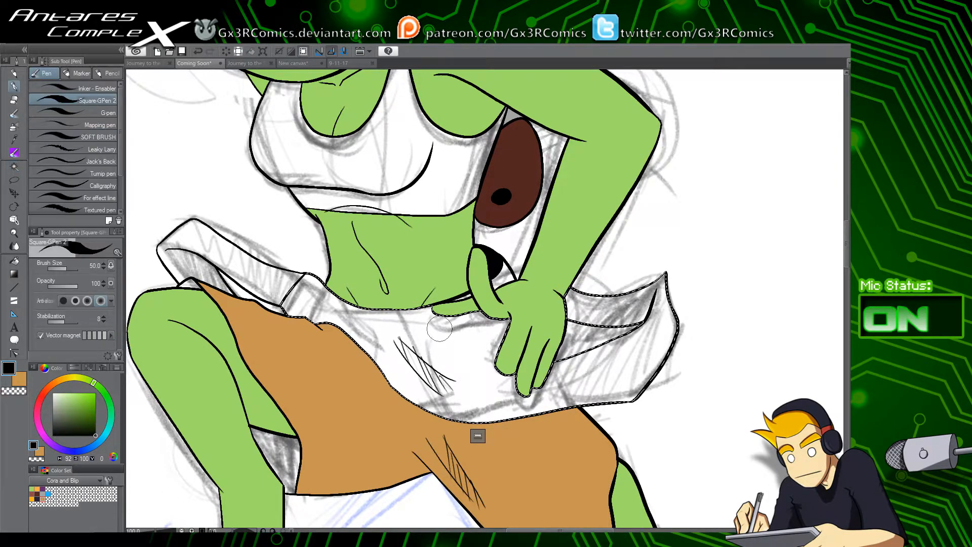
{"action": "left_click_drag", "start_coordinate": [543, 384], "coordinate": [545, 420]}
{"action": "key", "text": "ctrl+z"}
{"action": "left_click_drag", "start_coordinate": [544, 383], "coordinate": [547, 430]}
{"action": "key", "text": "ctrl+d"}
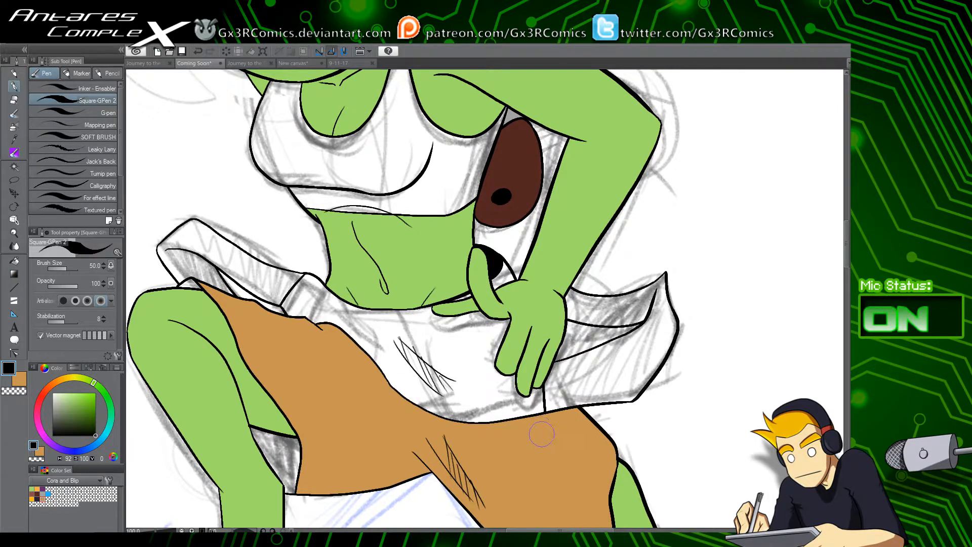
Step: Select the front of the waist cloth up to the dividing line and fill it with the trousers' orange-brown
{"action": "key", "text": "w"}
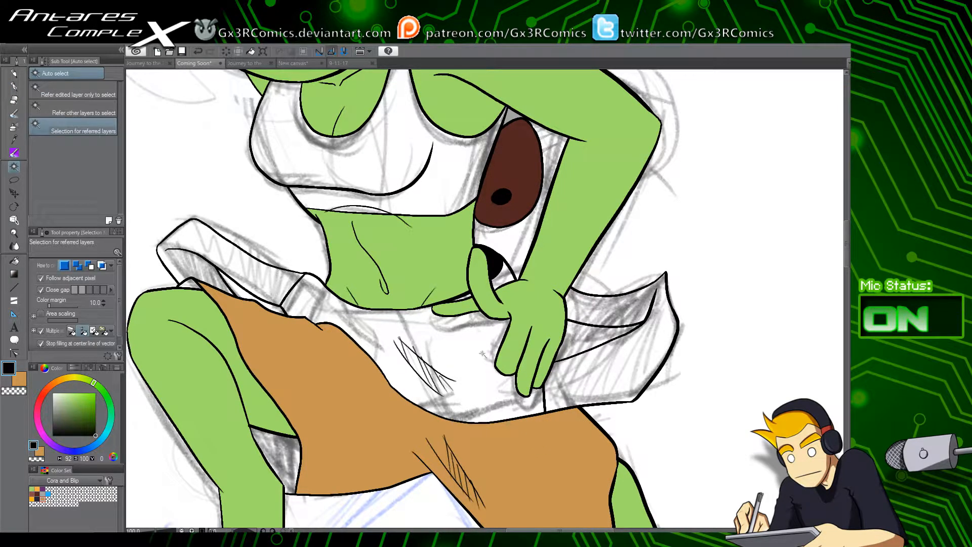
{"action": "left_click", "coordinate": [462, 365]}
{"action": "key", "text": "x"}
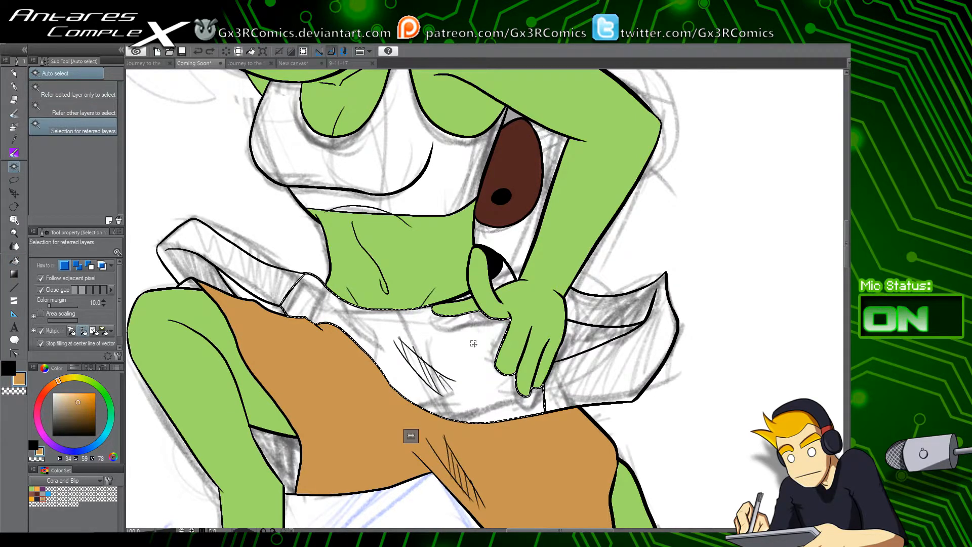
{"action": "key", "text": "g"}
{"action": "key", "text": "g"}
{"action": "left_click", "coordinate": [477, 346]}
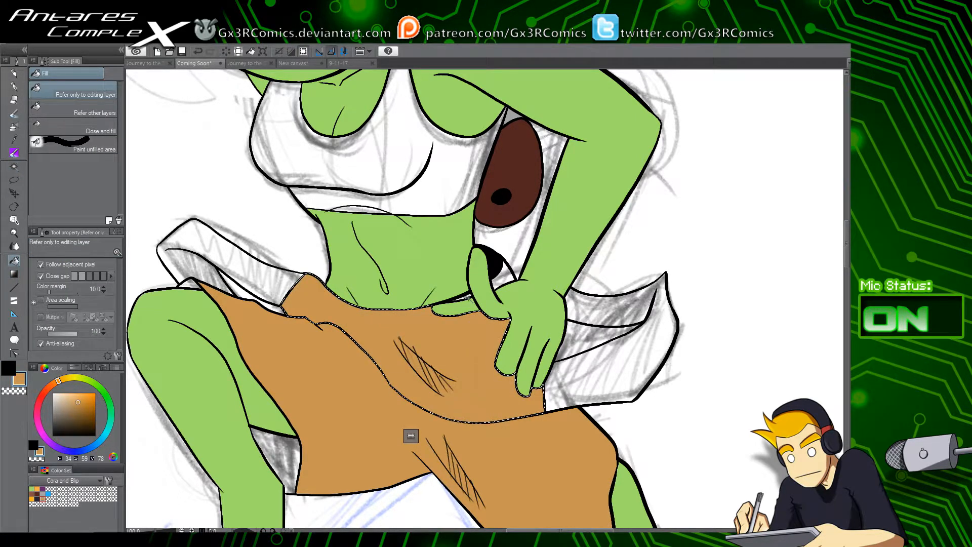
{"action": "key", "text": "ctrl+d"}
Step: Fill the loose cloth band above the raised knee with dark navy
{"action": "key", "text": "w"}
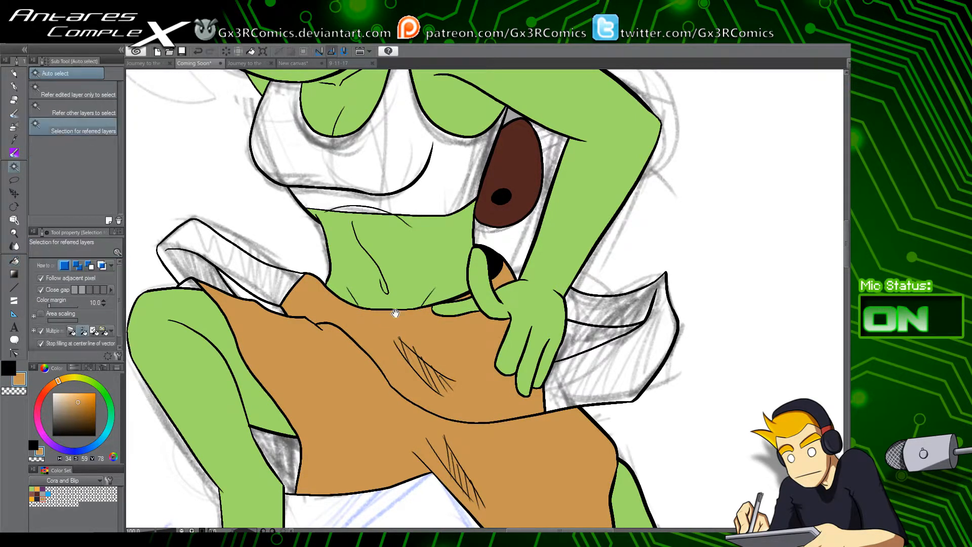
{"action": "left_click_drag", "start_coordinate": [396, 313], "coordinate": [411, 317]}
{"action": "key", "text": "x"}
{"action": "left_click", "coordinate": [37, 499]}
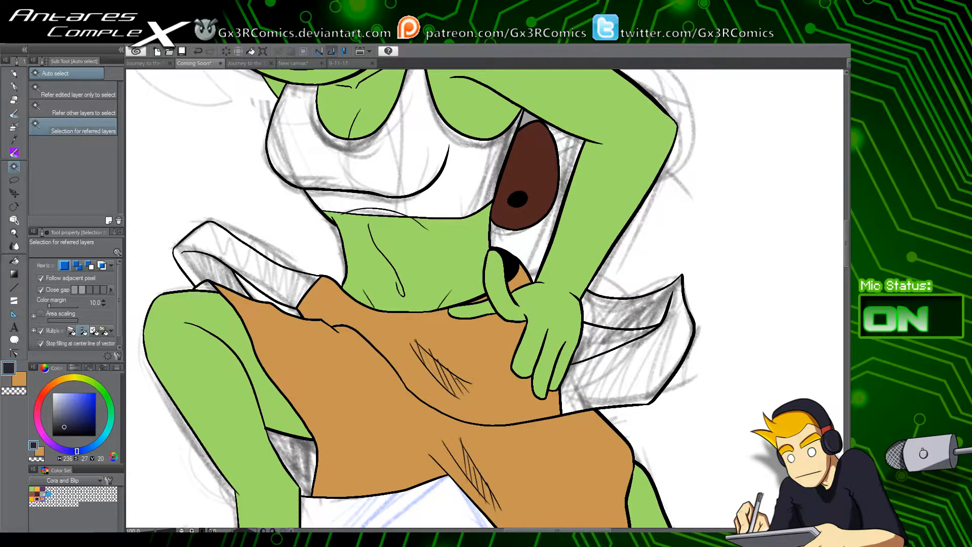
{"action": "left_click", "coordinate": [277, 276]}
{"action": "key", "text": "g"}
{"action": "key", "text": "g"}
{"action": "left_click", "coordinate": [277, 277]}
Step: Select the flaring cloth flaps behind the hand on the hip and fill them with the same dark navy
{"action": "key", "text": "w"}
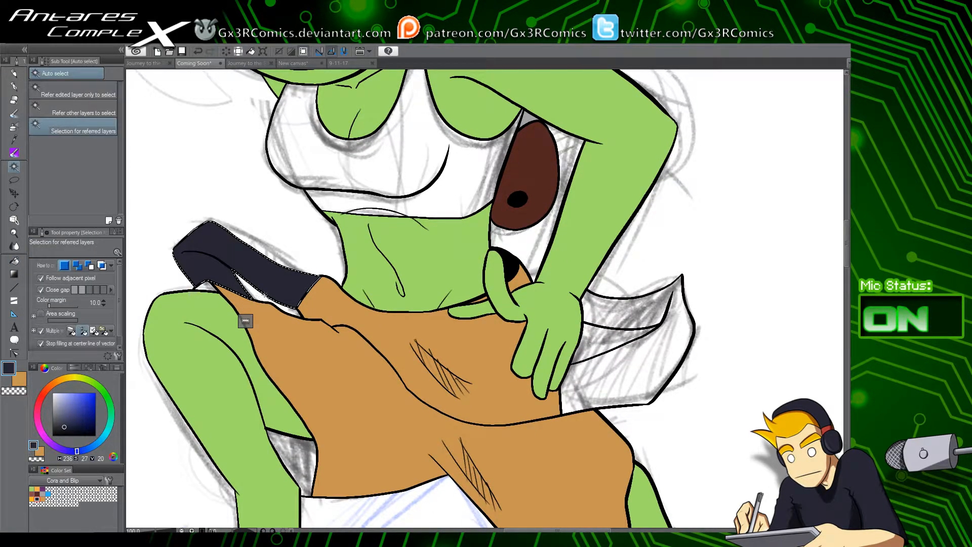
{"action": "left_click", "coordinate": [644, 351]}
{"action": "key", "text": "g"}
{"action": "key", "text": "g"}
{"action": "left_click", "coordinate": [626, 366]}
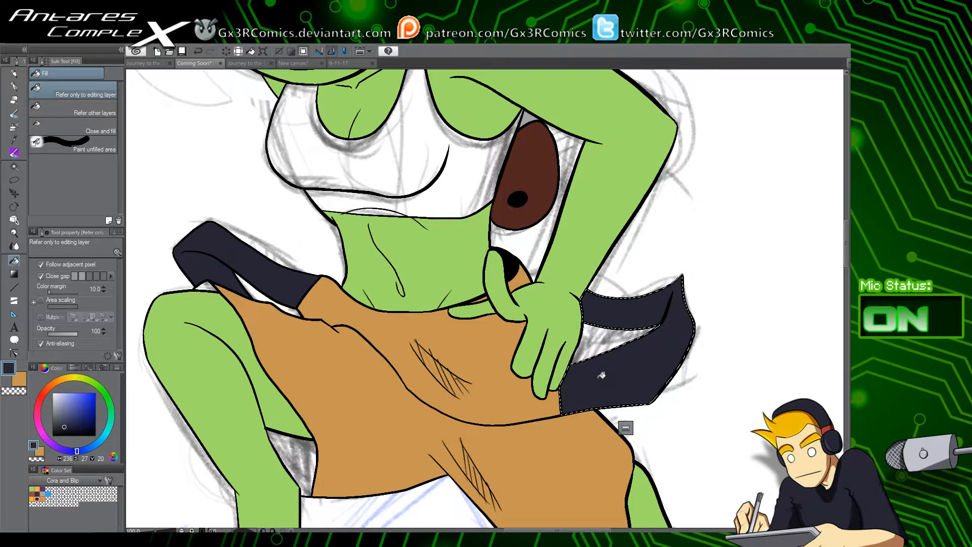
Step: Fill the small gap above the raised knee and the inner trouser opening behind that leg with black
{"action": "left_click", "coordinate": [95, 435]}
{"action": "key", "text": "w"}
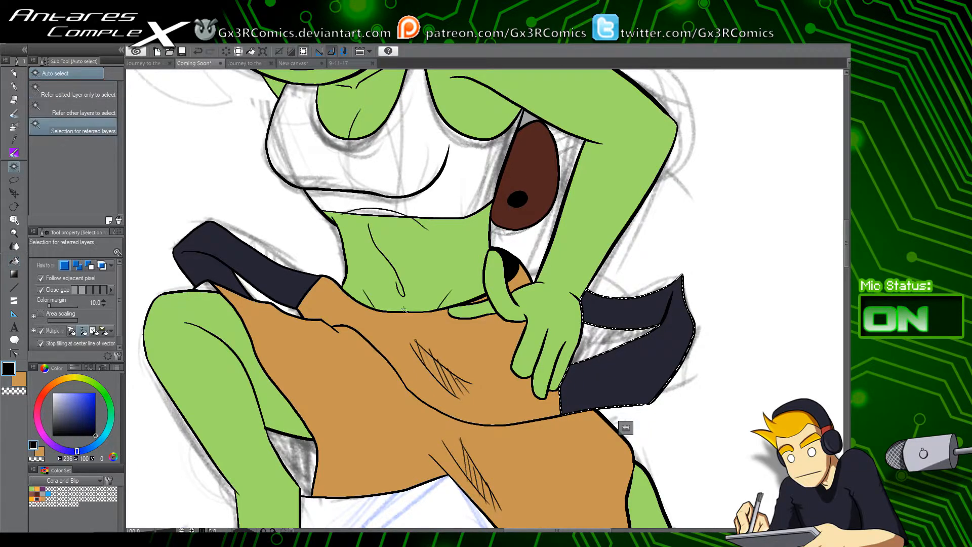
{"action": "key", "text": "g"}
{"action": "key", "text": "ctrl+d"}
{"action": "left_click_drag", "start_coordinate": [586, 405], "coordinate": [488, 300]}
{"action": "left_click_drag", "start_coordinate": [299, 331], "coordinate": [389, 386]}
{"action": "key", "text": "w"}
{"action": "left_click", "coordinate": [273, 335]}
{"action": "key", "text": "g"}
{"action": "left_click", "coordinate": [274, 335]}
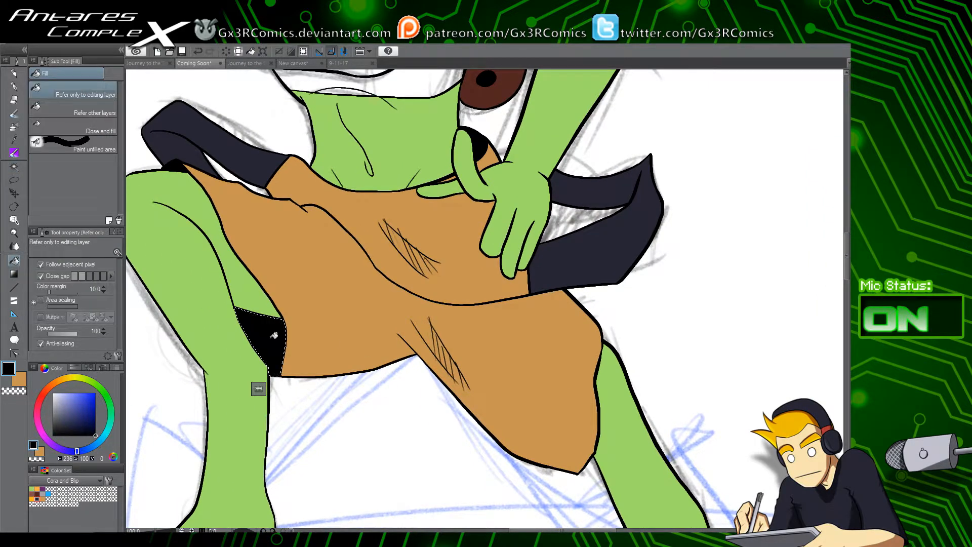
{"action": "key", "text": "ctrl+d"}
Step: Sample the dark navy from the cloth band and fill the character's crop top with it
{"action": "left_click_drag", "start_coordinate": [263, 294], "coordinate": [247, 503]}
{"action": "key", "text": "i"}
{"action": "left_click", "coordinate": [226, 358]}
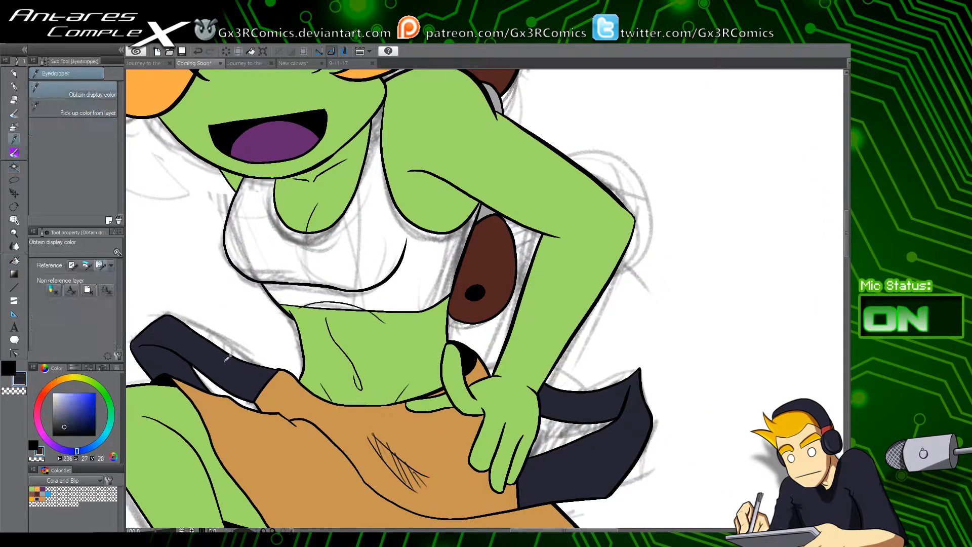
{"action": "key", "text": "g"}
{"action": "left_click", "coordinate": [395, 266]}
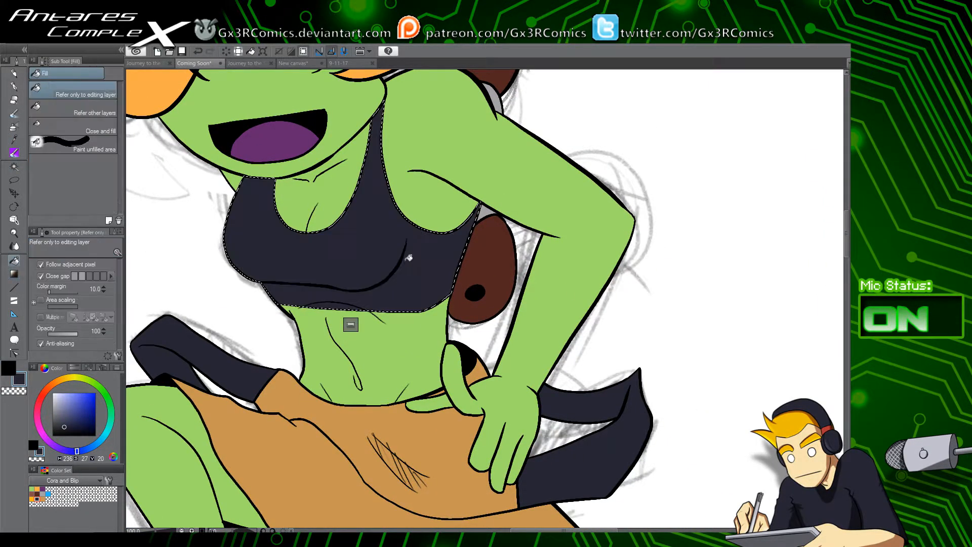
{"action": "left_click_drag", "start_coordinate": [286, 247], "coordinate": [307, 301]}
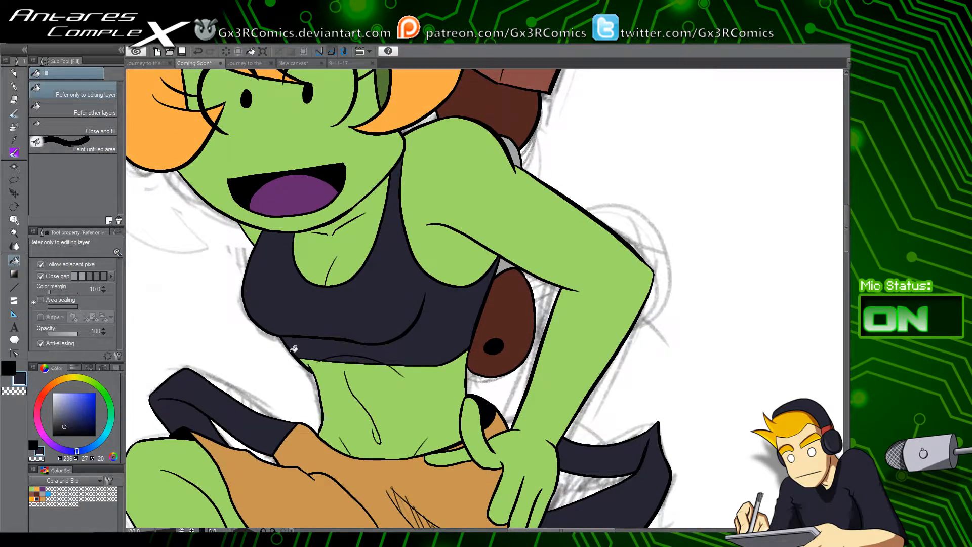
Step: Set the drawing colour to white and select the character's green face area with Auto select
{"action": "left_click_drag", "start_coordinate": [76, 401], "coordinate": [52, 392]}
{"action": "key", "text": "p"}
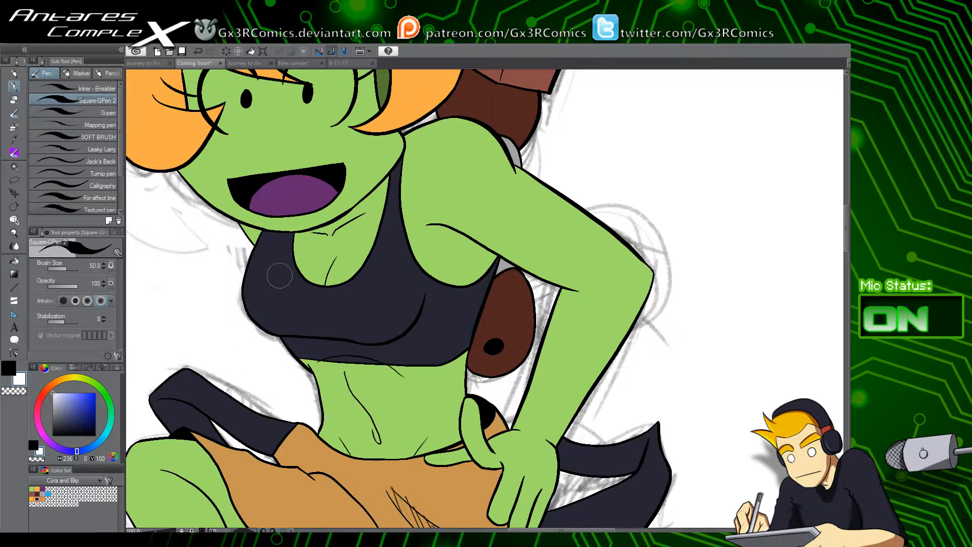
{"action": "scroll", "coordinate": [662, 317], "scroll_direction": "down", "scroll_amount": 1}
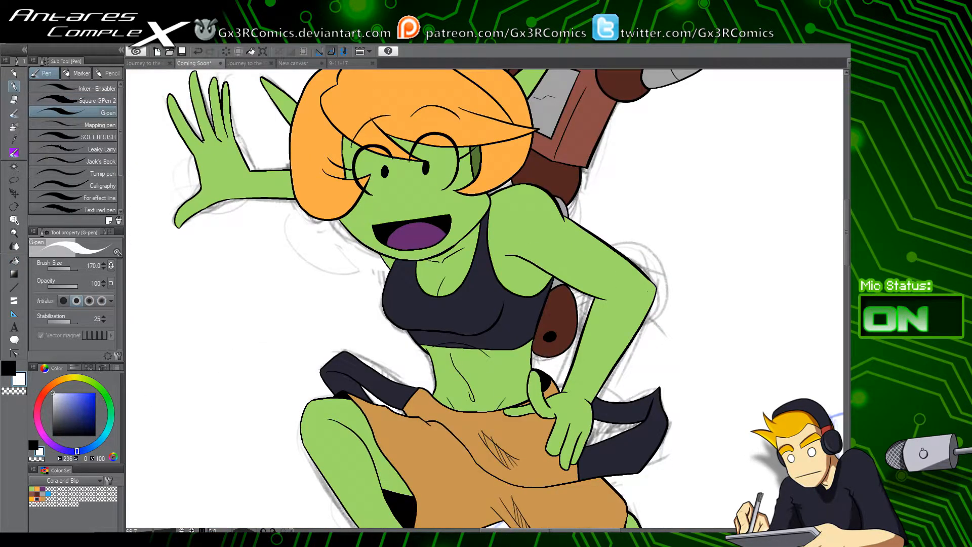
{"action": "left_click_drag", "start_coordinate": [401, 201], "coordinate": [393, 326]}
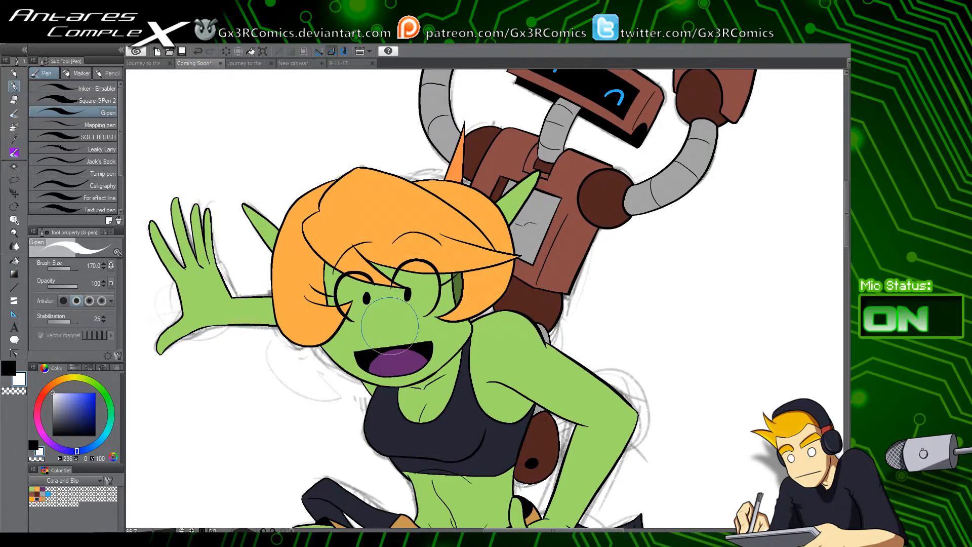
{"action": "scroll", "coordinate": [416, 290], "scroll_direction": "up", "scroll_amount": 3}
{"action": "key", "text": "w"}
{"action": "left_click", "coordinate": [468, 289]}
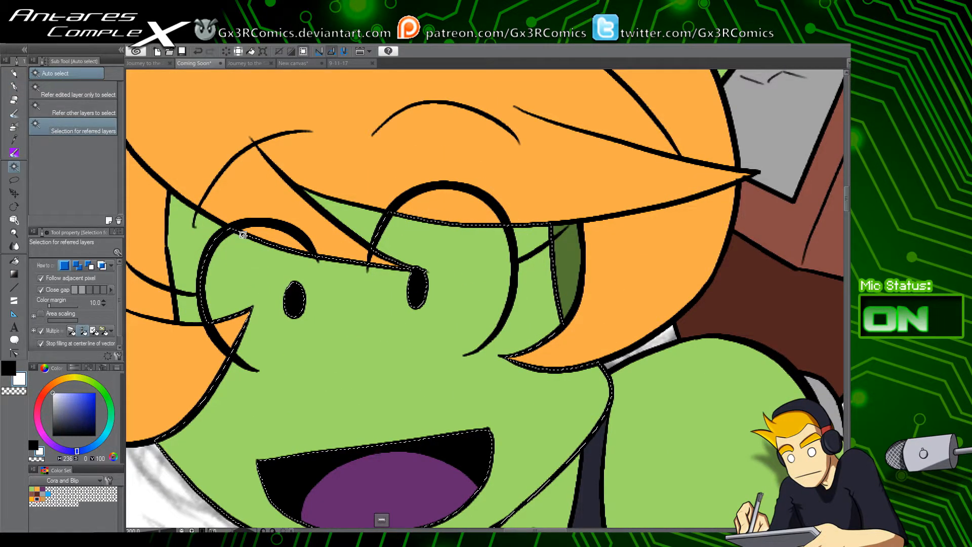
Step: Paint the white of the eye beside the long hair lock with the G-pen, inside the face selection
{"action": "key", "text": "p"}
{"action": "mouse_move", "coordinate": [223, 228]}
{"action": "left_mouse_down"}
{"action": "mouse_move", "coordinate": [257, 349]}
{"action": "mouse_move", "coordinate": [217, 303]}
{"action": "mouse_move", "coordinate": [248, 360]}
{"action": "mouse_move", "coordinate": [237, 320]}
{"action": "mouse_move", "coordinate": [261, 367]}
{"action": "mouse_move", "coordinate": [312, 325]}
{"action": "left_mouse_up"}
{"action": "key", "text": "ctrl+z"}
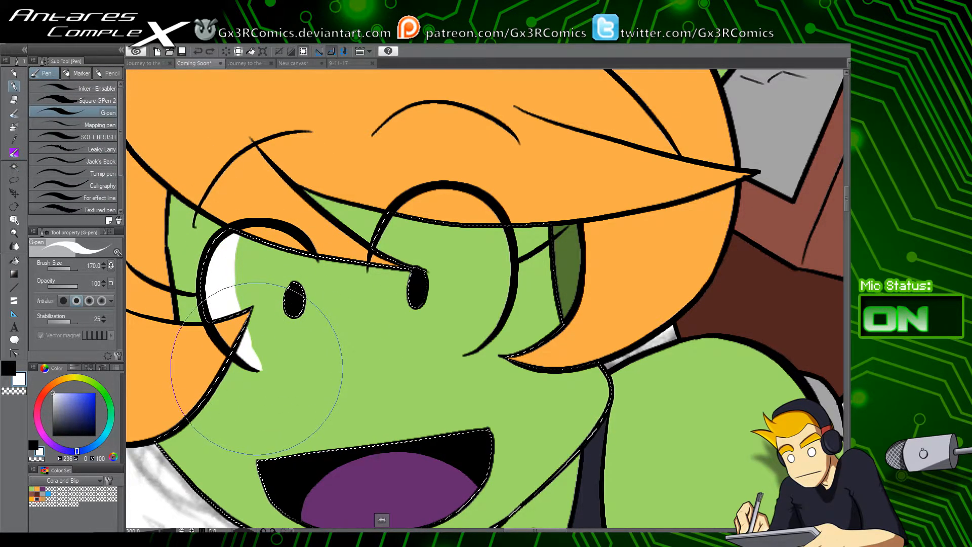
{"action": "left_click_drag", "start_coordinate": [259, 366], "coordinate": [316, 319]}
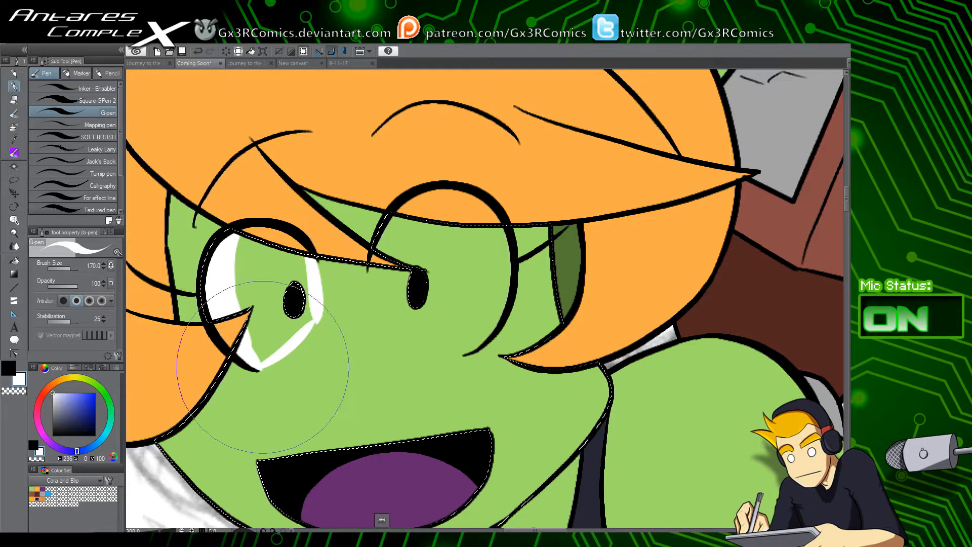
{"action": "mouse_move", "coordinate": [282, 347]}
{"action": "left_mouse_down"}
{"action": "mouse_move", "coordinate": [313, 336]}
{"action": "mouse_move", "coordinate": [306, 255]}
{"action": "left_mouse_up"}
{"action": "mouse_move", "coordinate": [312, 331]}
{"action": "left_mouse_down"}
{"action": "mouse_move", "coordinate": [304, 250]}
{"action": "mouse_move", "coordinate": [298, 314]}
{"action": "mouse_move", "coordinate": [268, 262]}
{"action": "left_mouse_up"}
{"action": "mouse_move", "coordinate": [263, 308]}
{"action": "left_mouse_down"}
{"action": "mouse_move", "coordinate": [242, 262]}
{"action": "mouse_move", "coordinate": [265, 231]}
{"action": "mouse_move", "coordinate": [255, 273]}
{"action": "mouse_move", "coordinate": [269, 311]}
{"action": "mouse_move", "coordinate": [259, 354]}
{"action": "mouse_move", "coordinate": [301, 314]}
{"action": "mouse_move", "coordinate": [286, 333]}
{"action": "mouse_move", "coordinate": [281, 298]}
{"action": "mouse_move", "coordinate": [254, 332]}
{"action": "left_mouse_up"}
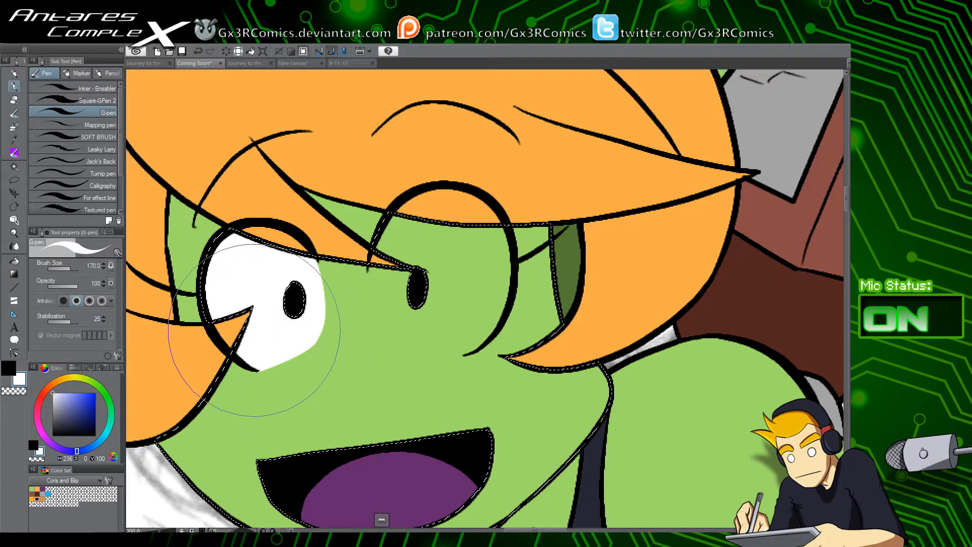
Step: Paint the white of the other eye, nearer the ear, and clean its lower edge with transparent colour
{"action": "left_click_drag", "start_coordinate": [440, 364], "coordinate": [381, 392]}
{"action": "mouse_move", "coordinate": [331, 244]}
{"action": "left_mouse_down"}
{"action": "mouse_move", "coordinate": [326, 352]}
{"action": "mouse_move", "coordinate": [334, 368]}
{"action": "left_mouse_up"}
{"action": "mouse_move", "coordinate": [319, 309]}
{"action": "left_mouse_down"}
{"action": "mouse_move", "coordinate": [354, 387]}
{"action": "mouse_move", "coordinate": [418, 375]}
{"action": "left_mouse_up"}
{"action": "key", "text": "c"}
{"action": "mouse_move", "coordinate": [336, 387]}
{"action": "left_mouse_down"}
{"action": "mouse_move", "coordinate": [398, 383]}
{"action": "mouse_move", "coordinate": [304, 380]}
{"action": "mouse_move", "coordinate": [436, 374]}
{"action": "left_mouse_up"}
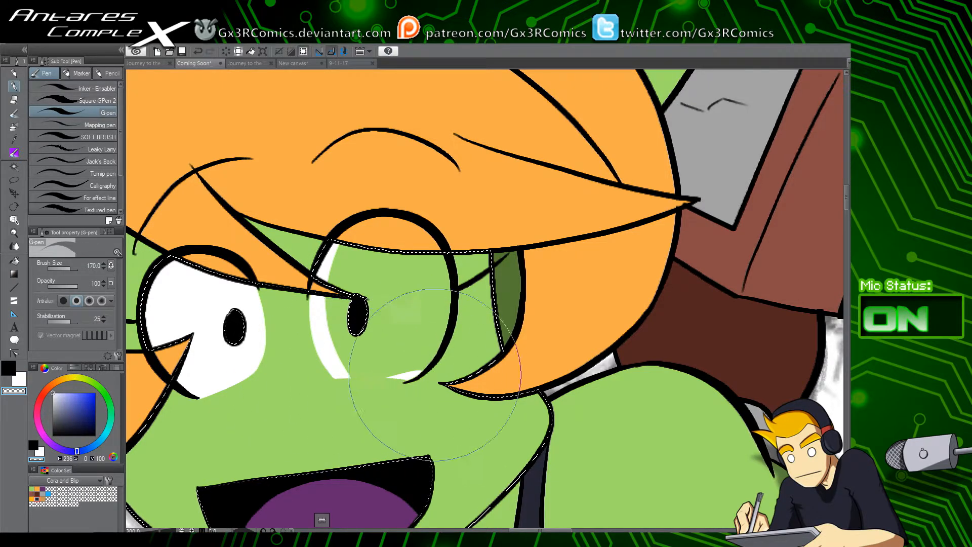
{"action": "key", "text": "c"}
{"action": "left_click_drag", "start_coordinate": [340, 375], "coordinate": [425, 370]}
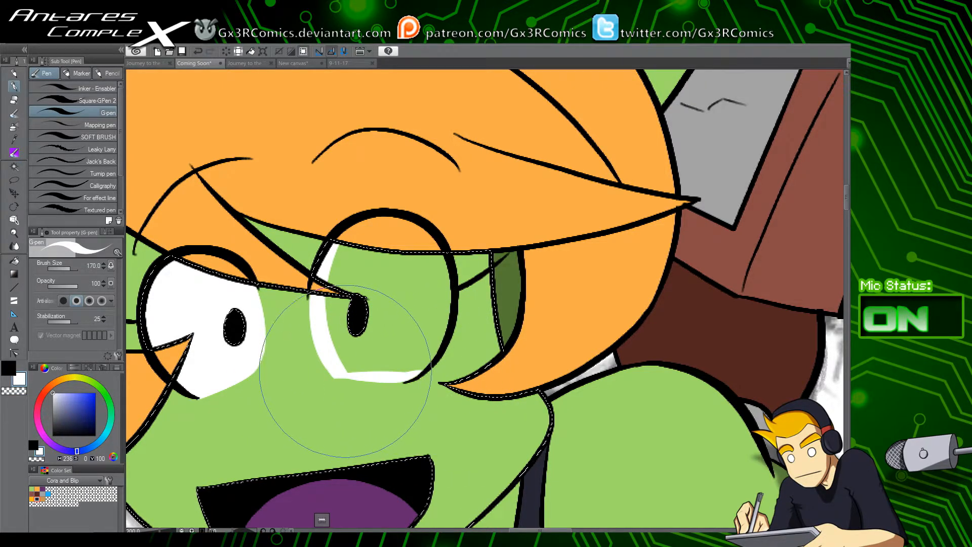
{"action": "mouse_move", "coordinate": [363, 331]}
{"action": "left_mouse_down"}
{"action": "mouse_move", "coordinate": [357, 373]}
{"action": "mouse_move", "coordinate": [338, 269]}
{"action": "mouse_move", "coordinate": [349, 233]}
{"action": "mouse_move", "coordinate": [345, 349]}
{"action": "mouse_move", "coordinate": [405, 362]}
{"action": "mouse_move", "coordinate": [435, 303]}
{"action": "mouse_move", "coordinate": [432, 243]}
{"action": "mouse_move", "coordinate": [434, 324]}
{"action": "mouse_move", "coordinate": [400, 283]}
{"action": "mouse_move", "coordinate": [361, 333]}
{"action": "mouse_move", "coordinate": [400, 233]}
{"action": "mouse_move", "coordinate": [354, 324]}
{"action": "left_mouse_up"}
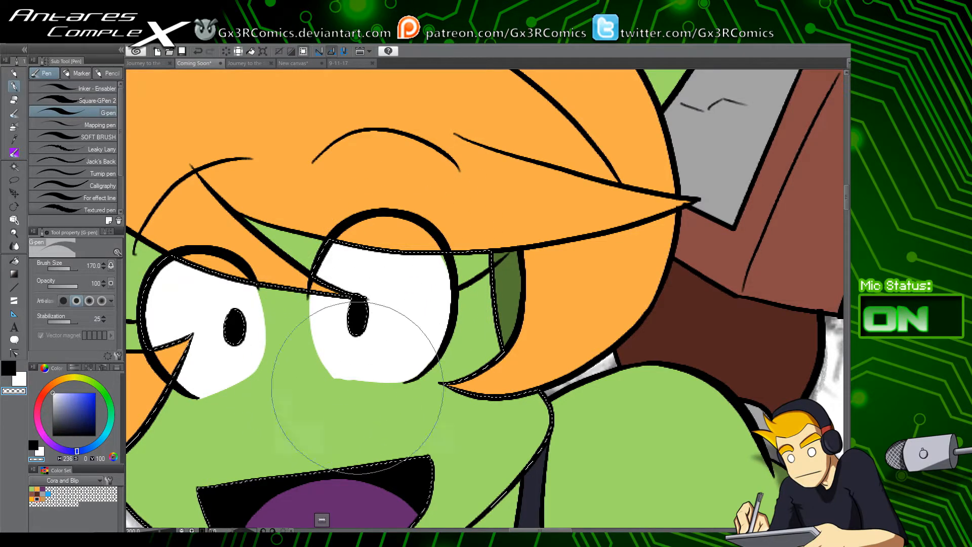
Step: Extend the first eye's white toward the nose and trim its lower edge with transparent colour
{"action": "left_click_drag", "start_coordinate": [299, 388], "coordinate": [373, 372]}
{"action": "key", "text": "c"}
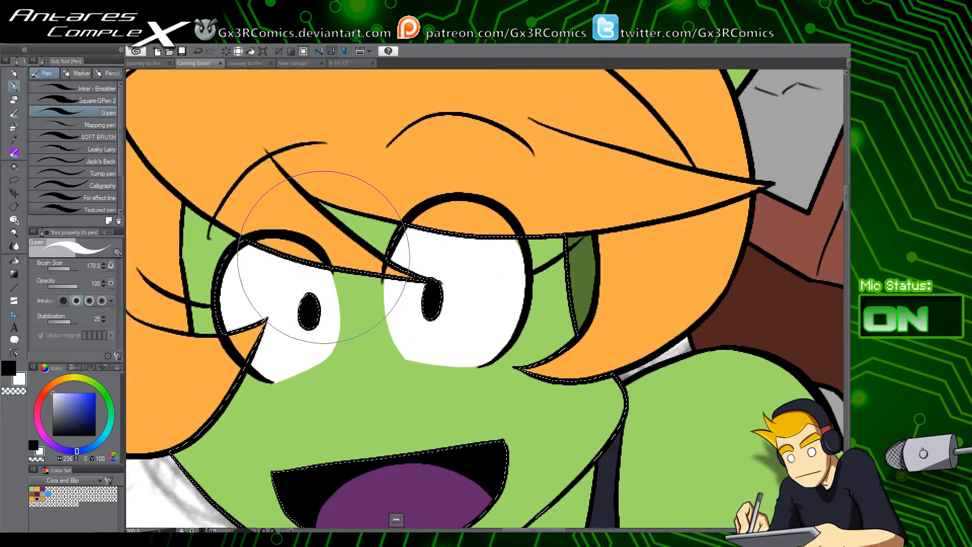
{"action": "left_click_drag", "start_coordinate": [326, 265], "coordinate": [339, 333]}
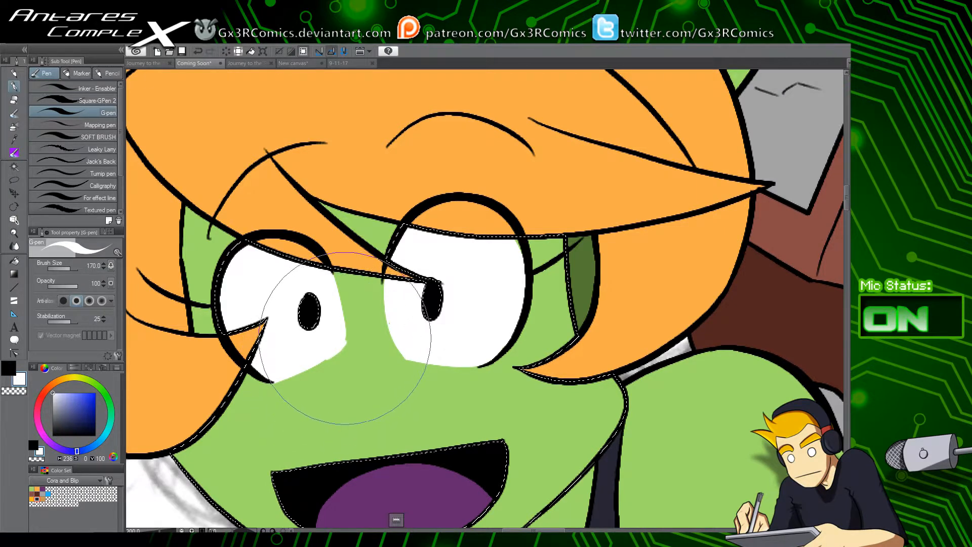
{"action": "key", "text": "c"}
{"action": "key", "text": "c"}
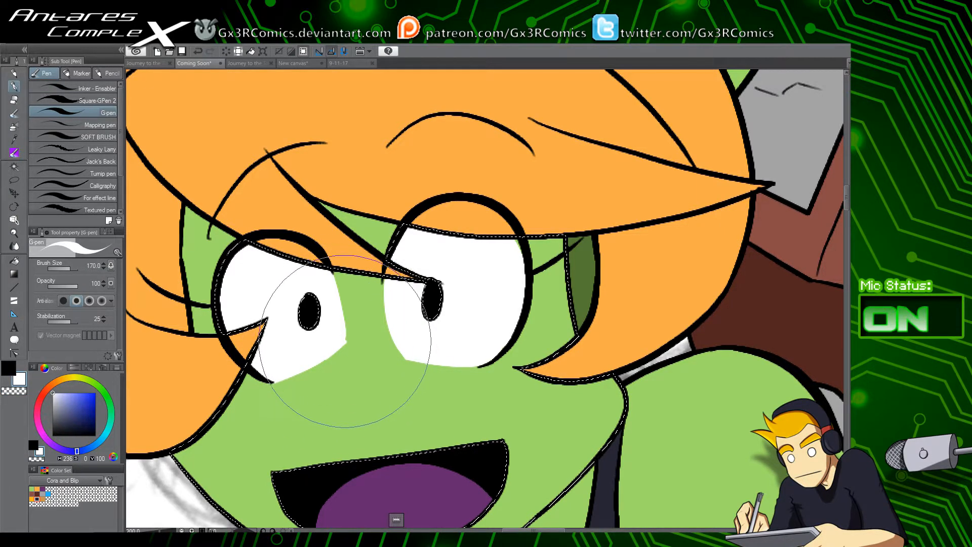
{"action": "key", "text": "c"}
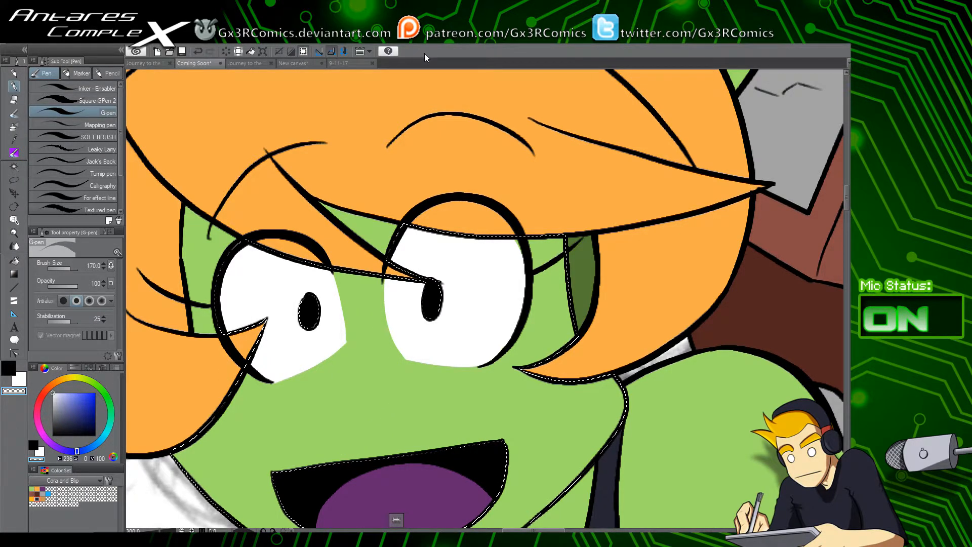
Step: Clear the face selection and save the illustration
{"action": "scroll", "coordinate": [361, 253], "scroll_direction": "down", "scroll_amount": 2}
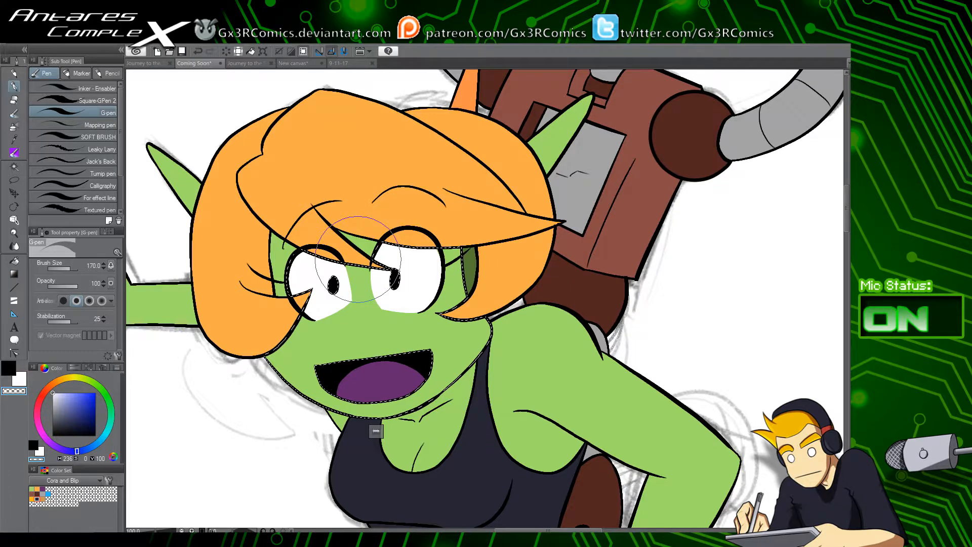
{"action": "mouse_move", "coordinate": [399, 402]}
{"action": "left_mouse_down"}
{"action": "mouse_move", "coordinate": [380, 317]}
{"action": "mouse_move", "coordinate": [371, 154]}
{"action": "left_mouse_up"}
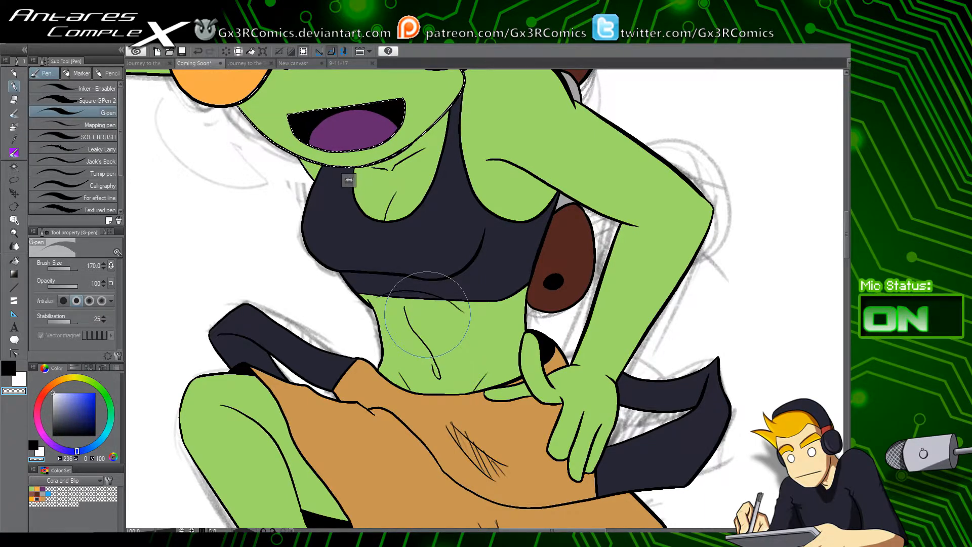
{"action": "scroll", "coordinate": [449, 260], "scroll_direction": "down", "scroll_amount": 3}
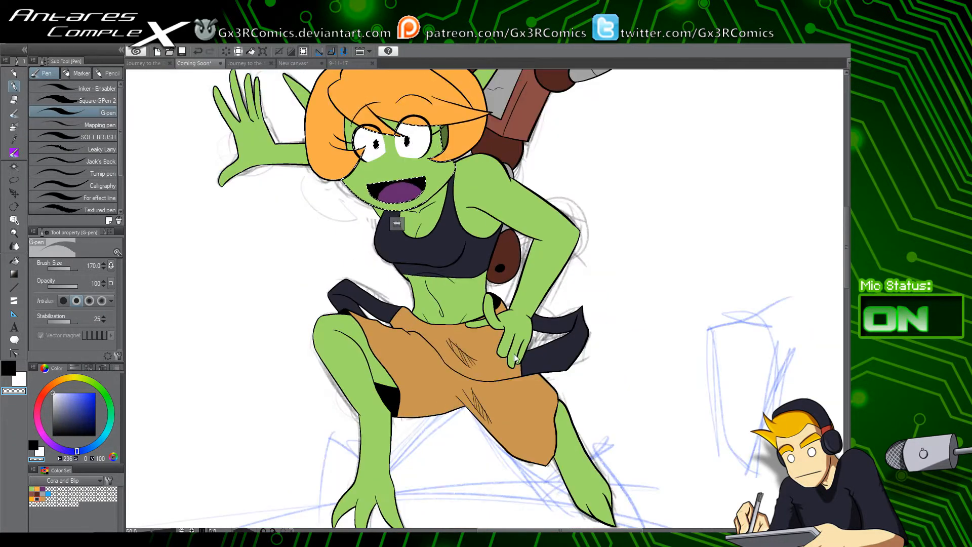
{"action": "left_click_drag", "start_coordinate": [519, 452], "coordinate": [386, 401]}
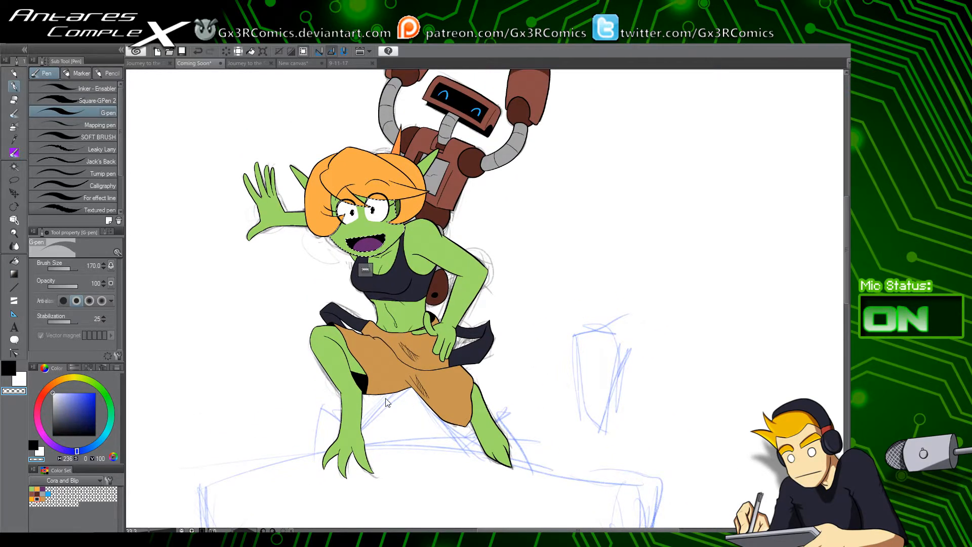
{"action": "key", "text": "ctrl+d"}
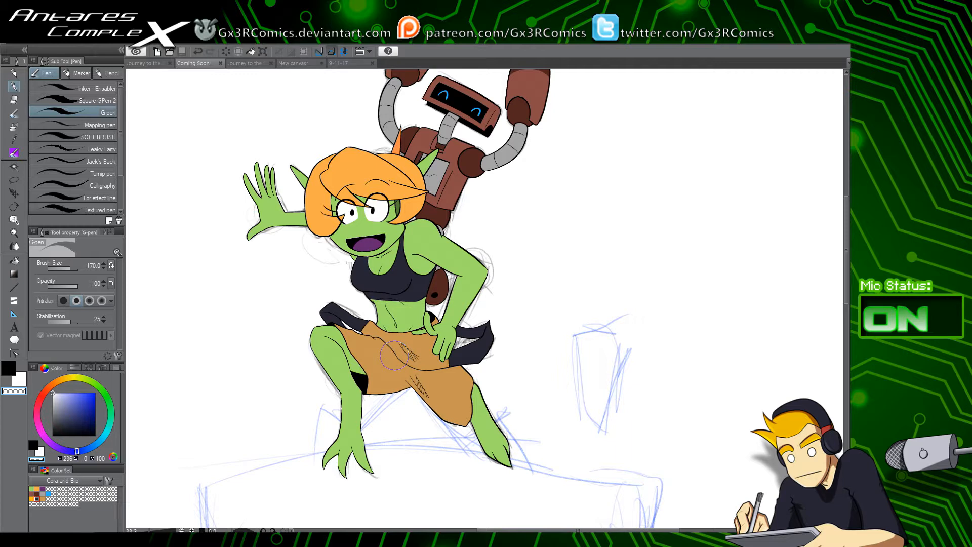
Step: Examine the whole poster with its background, side characters and title, down to the unfinished diving character
{"action": "scroll", "coordinate": [395, 355], "scroll_direction": "down", "scroll_amount": 3}
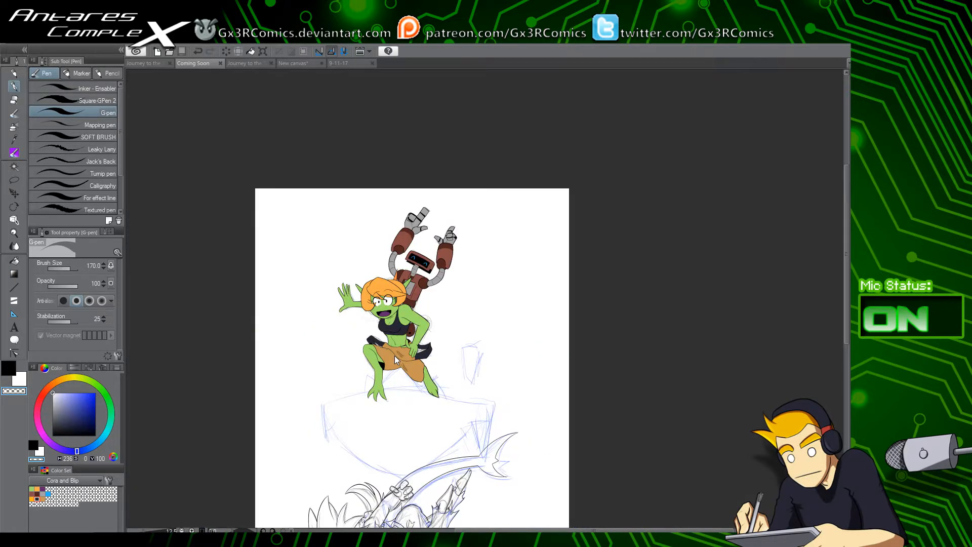
{"action": "left_click_drag", "start_coordinate": [485, 448], "coordinate": [451, 341]}
{"action": "left_click_drag", "start_coordinate": [433, 398], "coordinate": [433, 425]}
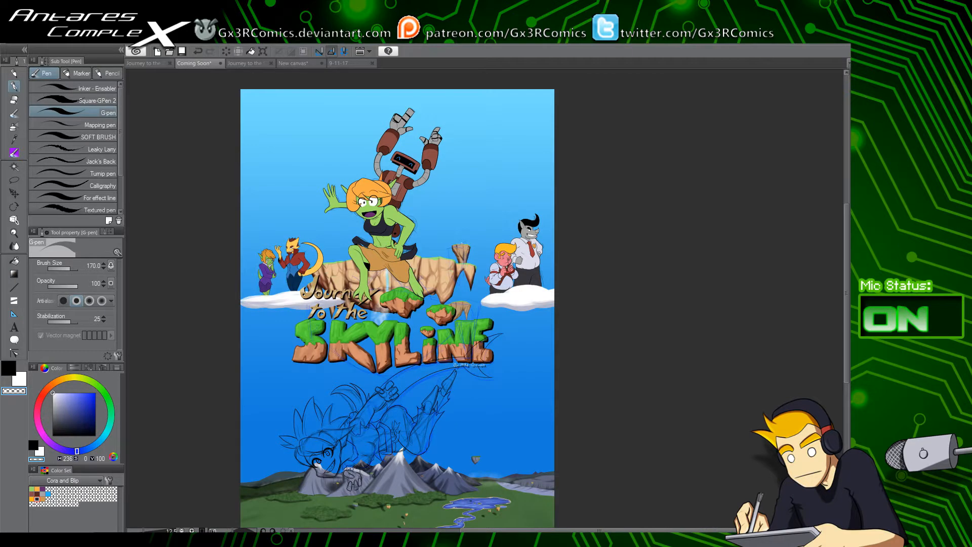
{"action": "left_click_drag", "start_coordinate": [611, 420], "coordinate": [616, 399]}
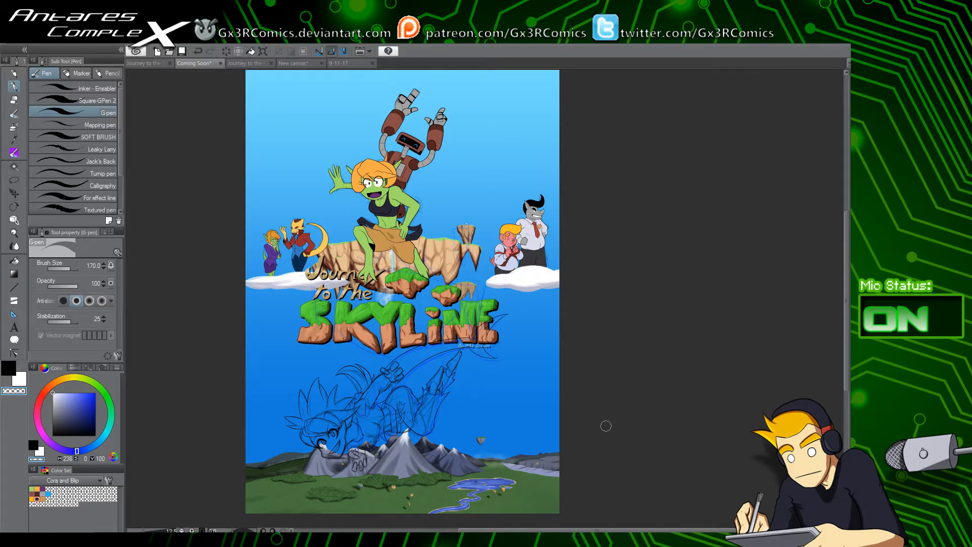
{"action": "scroll", "coordinate": [356, 215], "scroll_direction": "up", "scroll_amount": 4}
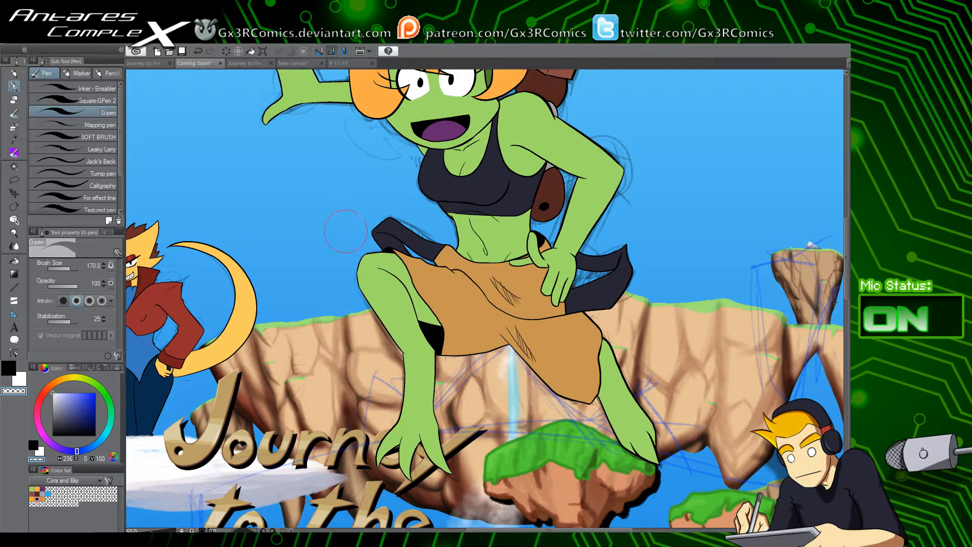
{"action": "left_click_drag", "start_coordinate": [269, 383], "coordinate": [411, 285]}
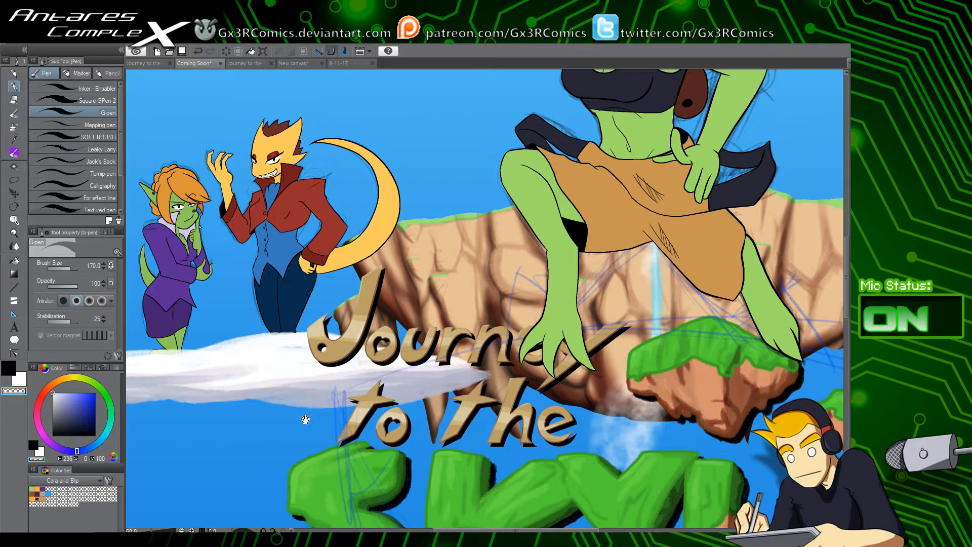
{"action": "scroll", "coordinate": [305, 423], "scroll_direction": "down", "scroll_amount": 1}
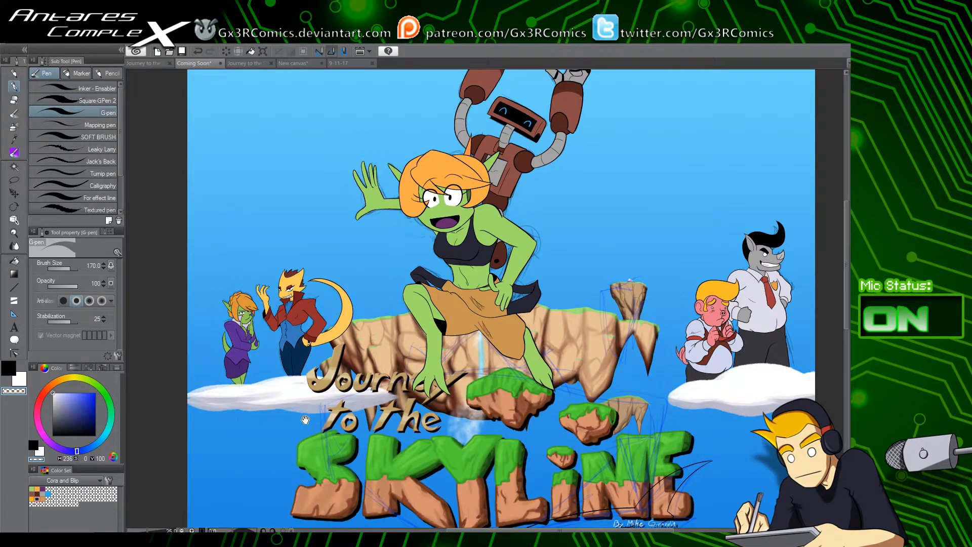
{"action": "scroll", "coordinate": [299, 341], "scroll_direction": "down", "scroll_amount": 1}
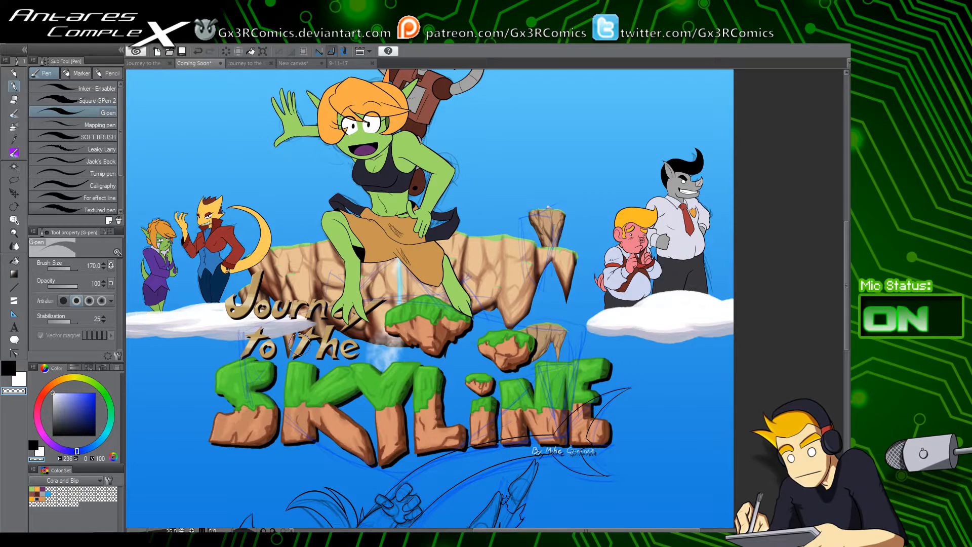
{"action": "mouse_move", "coordinate": [381, 462]}
{"action": "left_mouse_down"}
{"action": "mouse_move", "coordinate": [416, 292]}
{"action": "mouse_move", "coordinate": [373, 404]}
{"action": "mouse_move", "coordinate": [379, 442]}
{"action": "mouse_move", "coordinate": [404, 332]}
{"action": "left_mouse_up"}
{"action": "left_click_drag", "start_coordinate": [378, 406], "coordinate": [393, 290]}
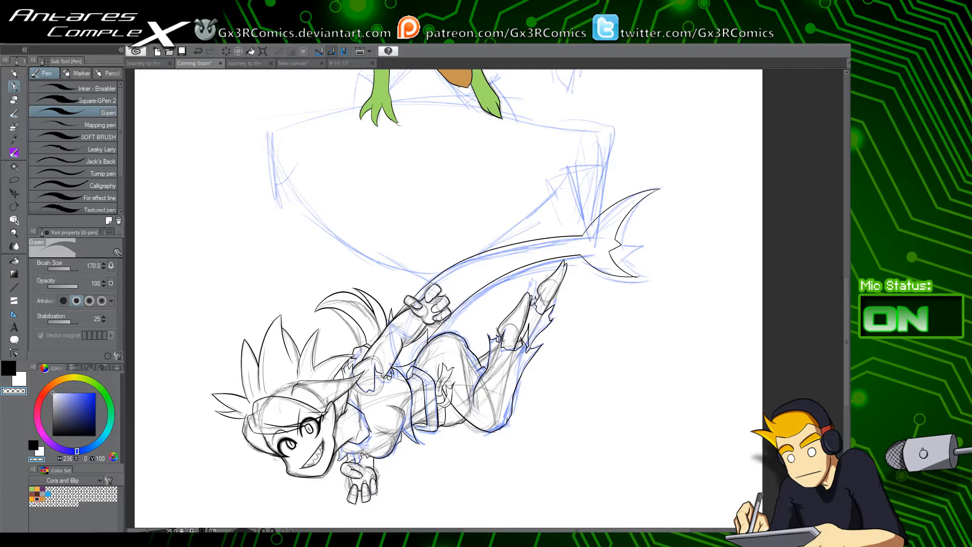
Step: Choose black with the Square-GPen 2 and erase the inked upper contour of the diving character's bent thigh using the Vector Eraser
{"action": "key", "text": "c"}
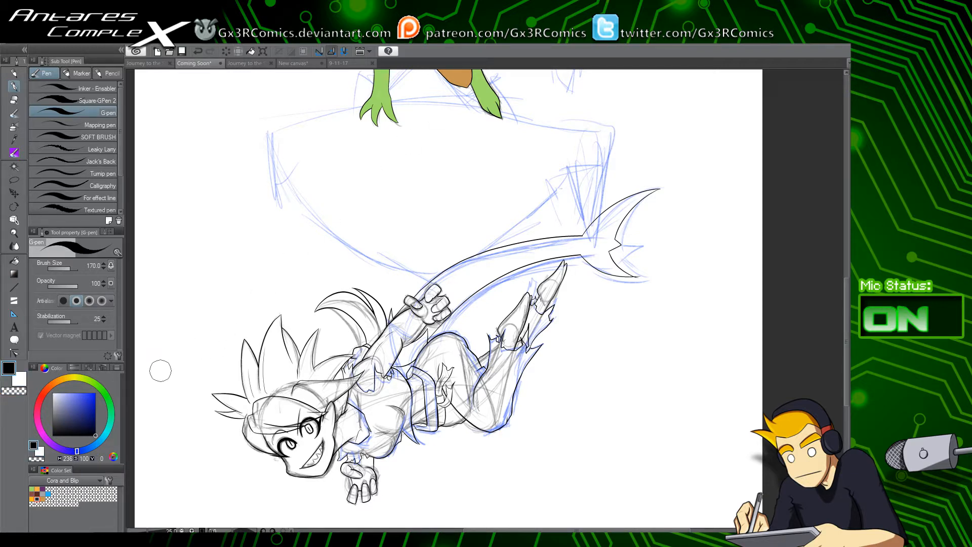
{"action": "left_click", "coordinate": [108, 103]}
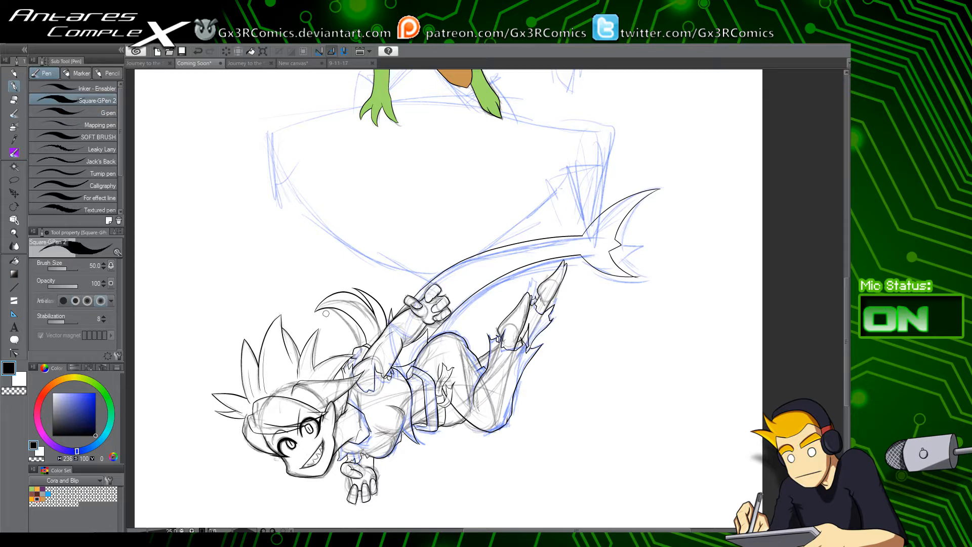
{"action": "mouse_move", "coordinate": [405, 481]}
{"action": "left_mouse_down"}
{"action": "mouse_move", "coordinate": [402, 383]}
{"action": "mouse_move", "coordinate": [344, 387]}
{"action": "left_mouse_up"}
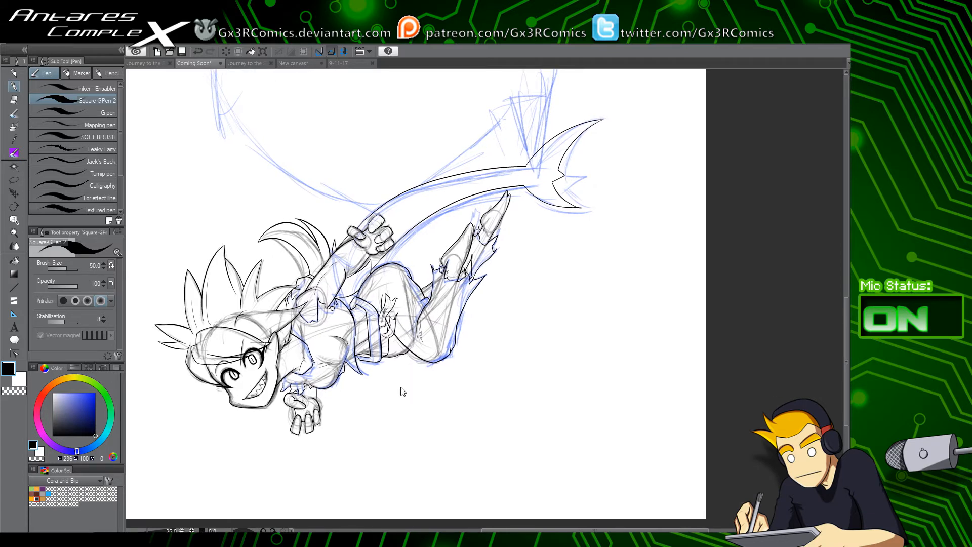
{"action": "scroll", "coordinate": [400, 355], "scroll_direction": "up", "scroll_amount": 3}
{"action": "scroll", "coordinate": [400, 274], "scroll_direction": "up", "scroll_amount": 5}
{"action": "key", "text": "e"}
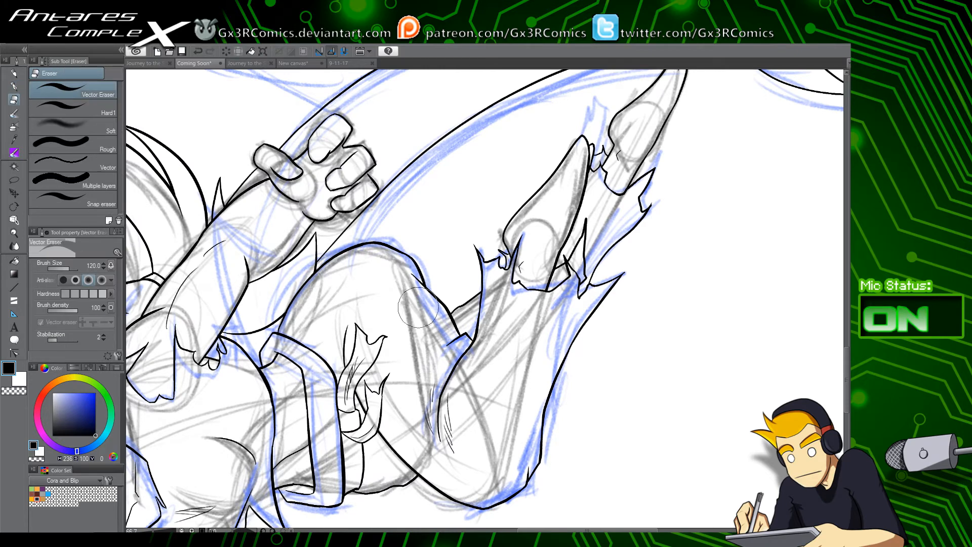
{"action": "left_click_drag", "start_coordinate": [405, 249], "coordinate": [416, 271]}
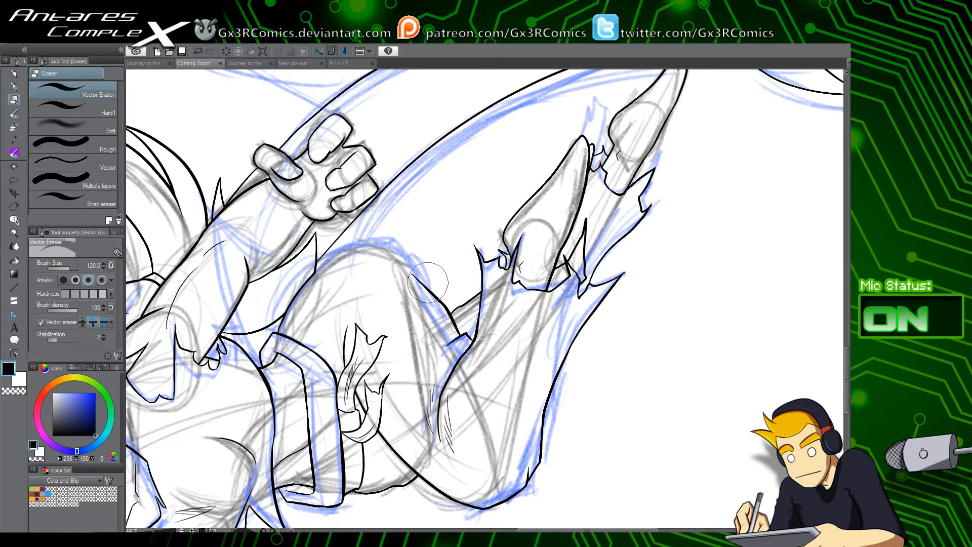
Step: Ink the diving character's bent thigh with one smooth curve over its upper contour and partway down toward the lower leg using Square-GPen 2
{"action": "scroll", "coordinate": [420, 289], "scroll_direction": "up", "scroll_amount": 1}
{"action": "key", "text": "p"}
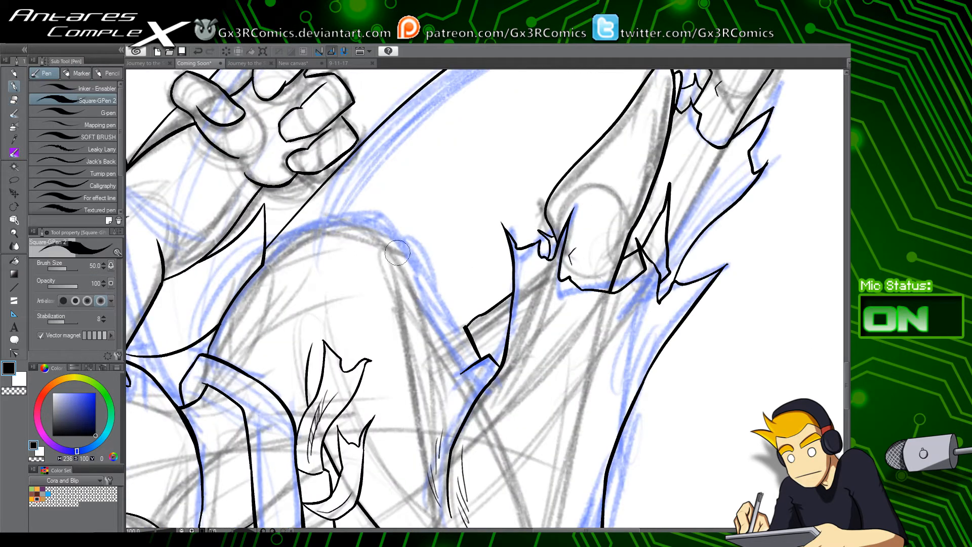
{"action": "mouse_move", "coordinate": [262, 266]}
{"action": "left_mouse_down"}
{"action": "mouse_move", "coordinate": [287, 245]}
{"action": "mouse_move", "coordinate": [389, 238]}
{"action": "left_mouse_up"}
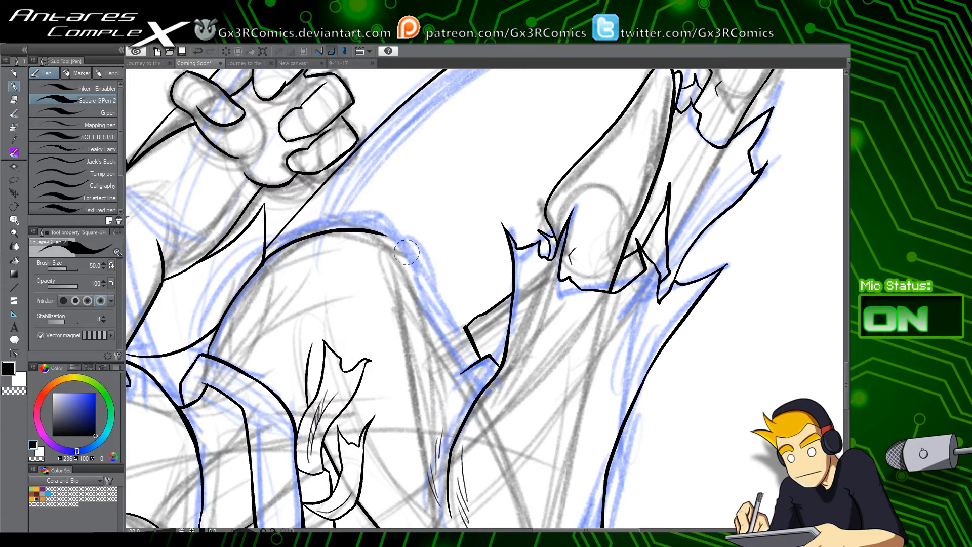
{"action": "key", "text": "ctrl+z"}
{"action": "mouse_move", "coordinate": [260, 266]}
{"action": "left_mouse_down"}
{"action": "mouse_move", "coordinate": [313, 233]}
{"action": "mouse_move", "coordinate": [390, 232]}
{"action": "mouse_move", "coordinate": [448, 315]}
{"action": "left_mouse_up"}
Step: Erase the leftover thigh line beside the torn trouser edge, then extend the new contour down to that edge and trim the overshoot
{"action": "key", "text": "e"}
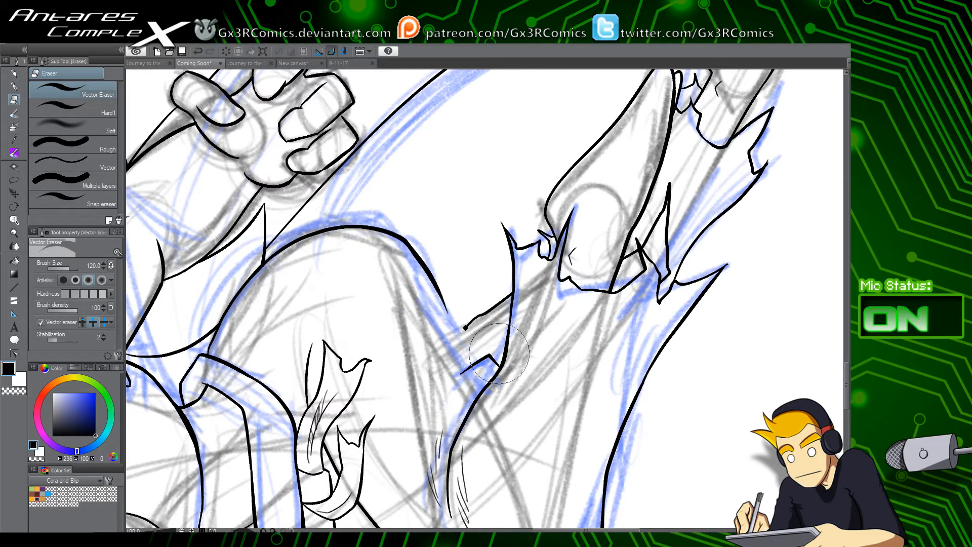
{"action": "left_click_drag", "start_coordinate": [481, 356], "coordinate": [464, 327]}
{"action": "key", "text": "p"}
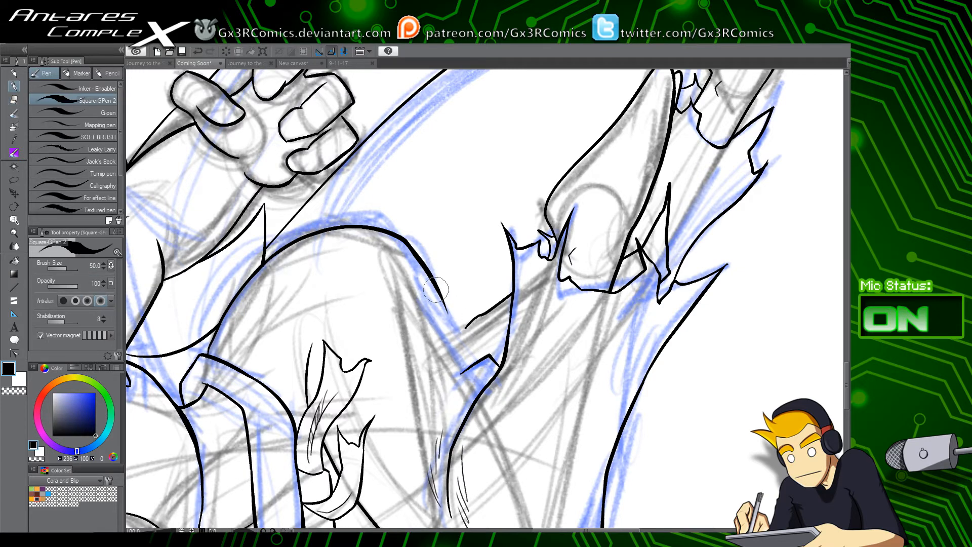
{"action": "left_click_drag", "start_coordinate": [433, 282], "coordinate": [470, 390]}
{"action": "key", "text": "ctrl+z"}
{"action": "mouse_move", "coordinate": [434, 283]}
{"action": "left_mouse_down"}
{"action": "mouse_move", "coordinate": [468, 346]}
{"action": "mouse_move", "coordinate": [475, 386]}
{"action": "left_mouse_up"}
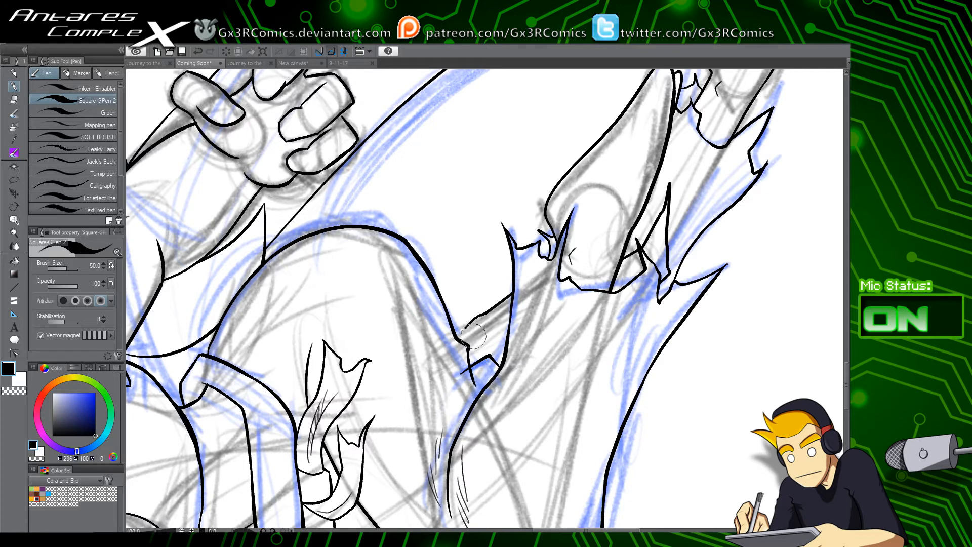
{"action": "key", "text": "e"}
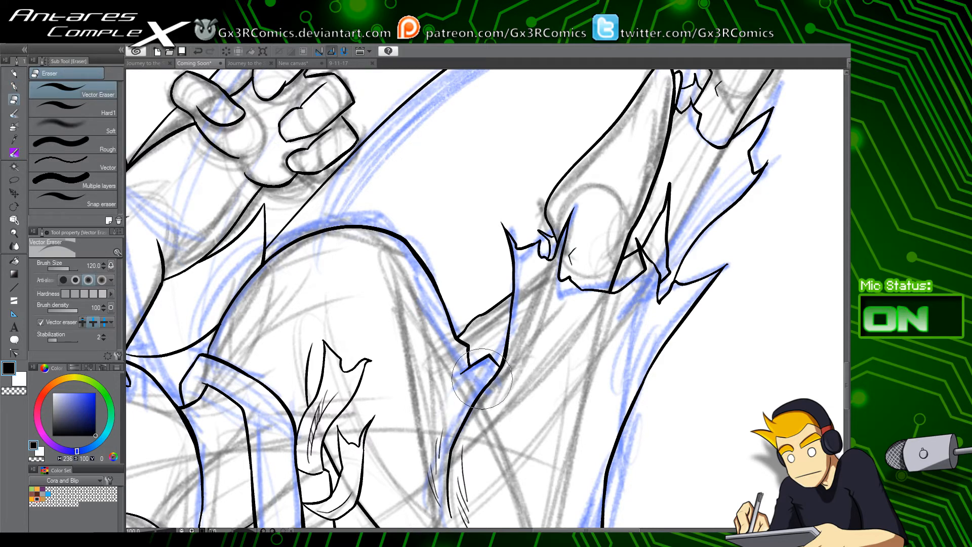
{"action": "left_click_drag", "start_coordinate": [394, 393], "coordinate": [424, 289]}
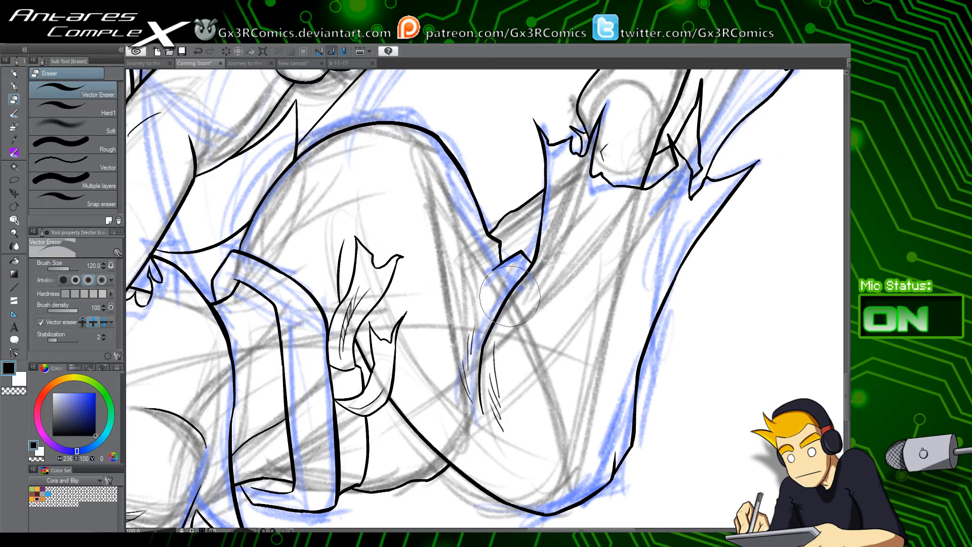
{"action": "scroll", "coordinate": [329, 348], "scroll_direction": "down", "scroll_amount": 3}
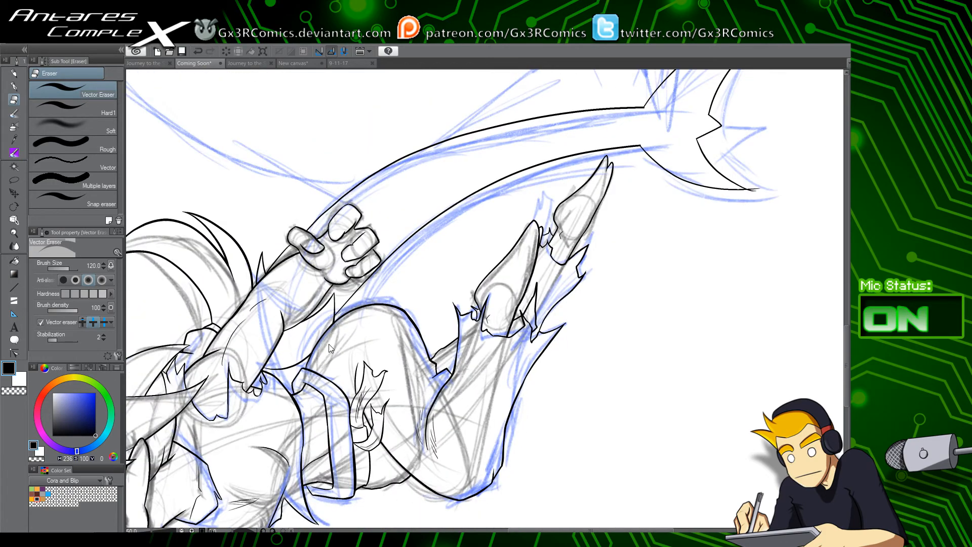
{"action": "scroll", "coordinate": [329, 348], "scroll_direction": "down", "scroll_amount": 1}
{"action": "left_click_drag", "start_coordinate": [334, 292], "coordinate": [358, 309]}
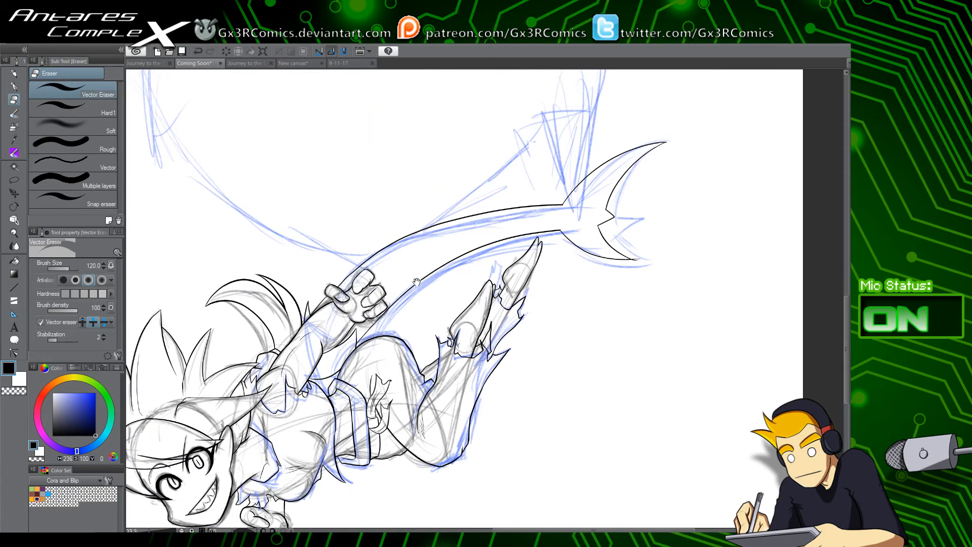
{"action": "scroll", "coordinate": [462, 348], "scroll_direction": "up", "scroll_amount": 2}
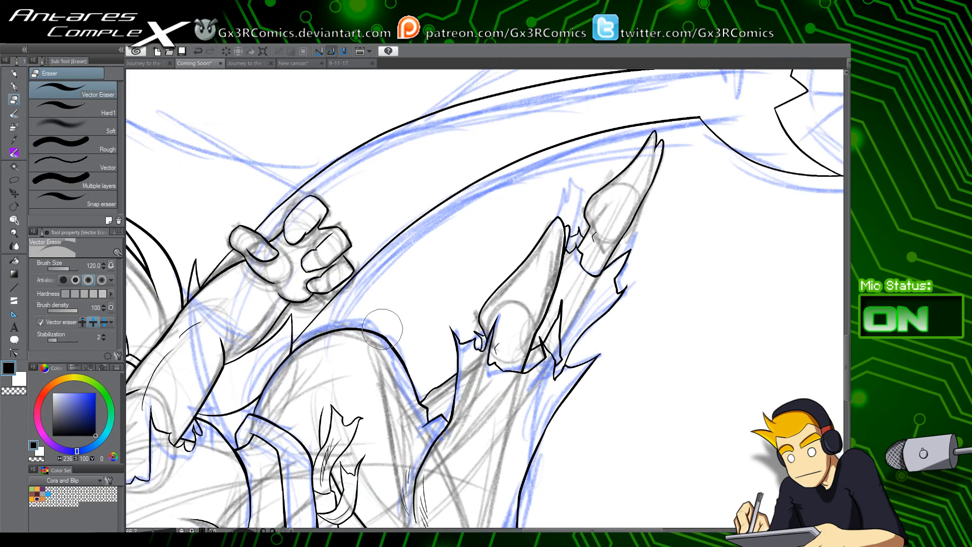